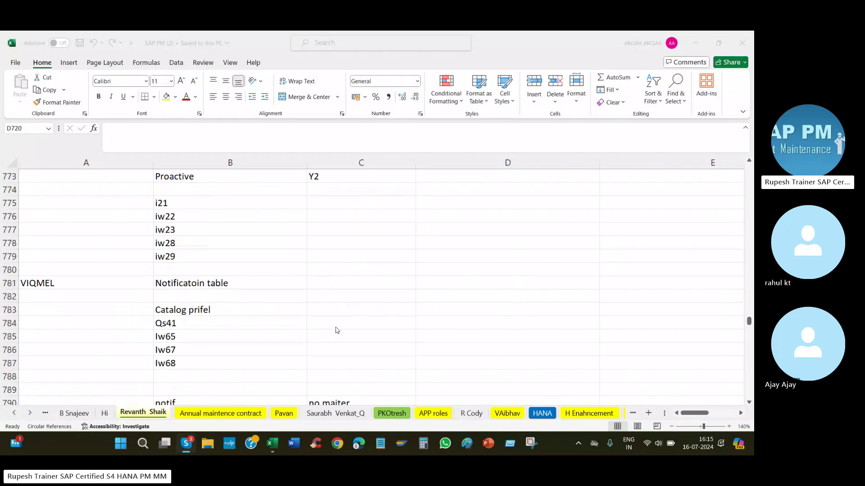
Step: Open Sheet5 and find the order type list that starts in row 728
scroll(201, 293, down, 4)
scroll(188, 303, down, 8)
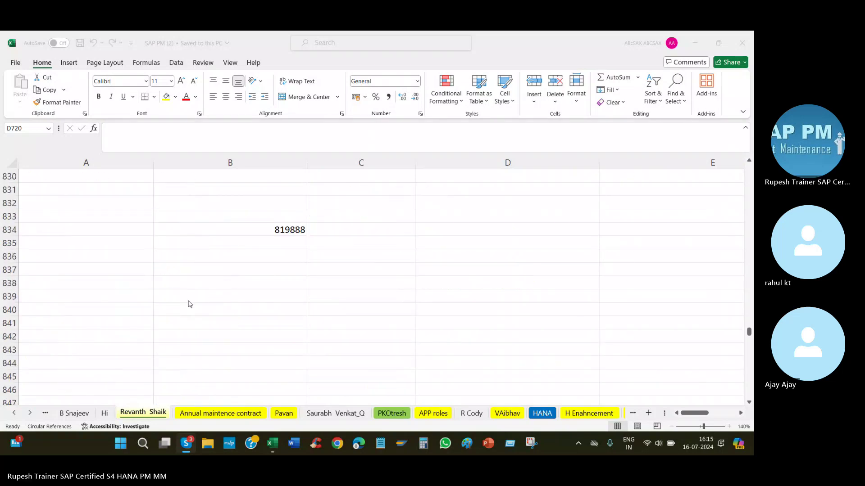
scroll(188, 305, down, 20)
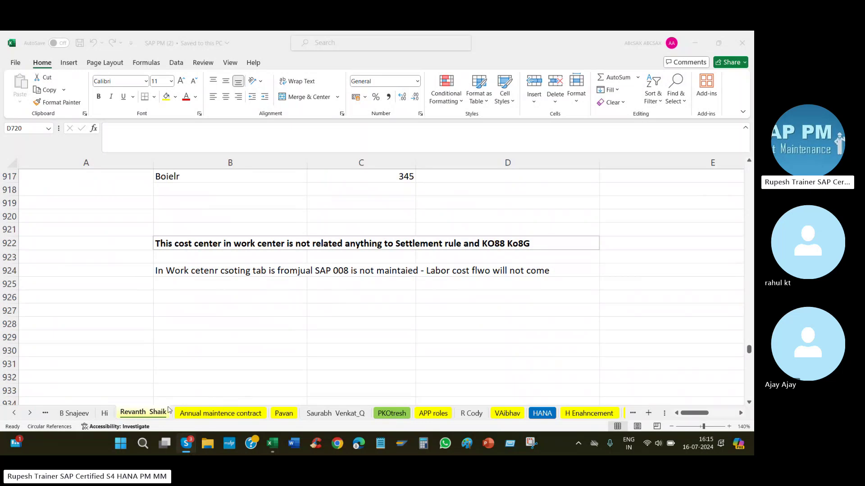
click(14, 413)
click(14, 413)
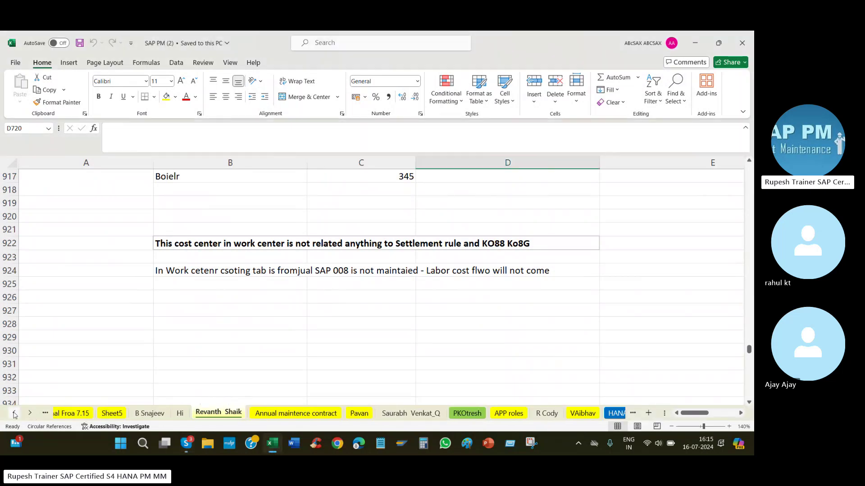
click(14, 413)
click(179, 414)
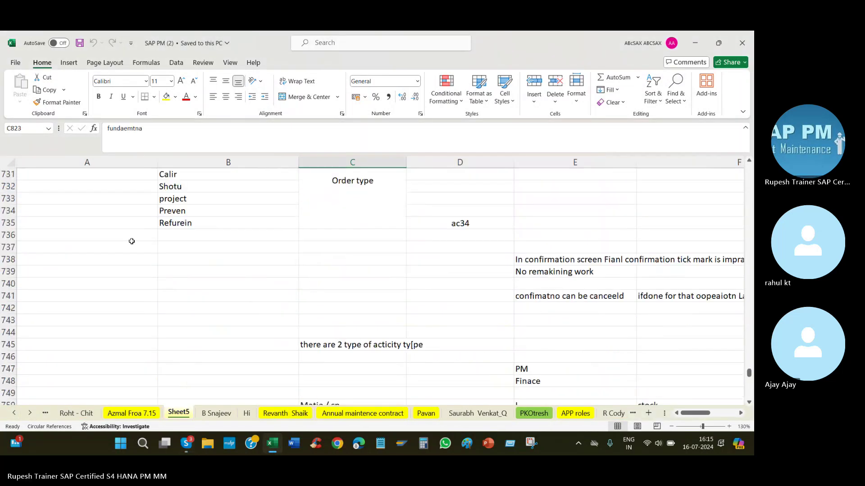
scroll(252, 266, up, 9)
scroll(270, 273, down, 4)
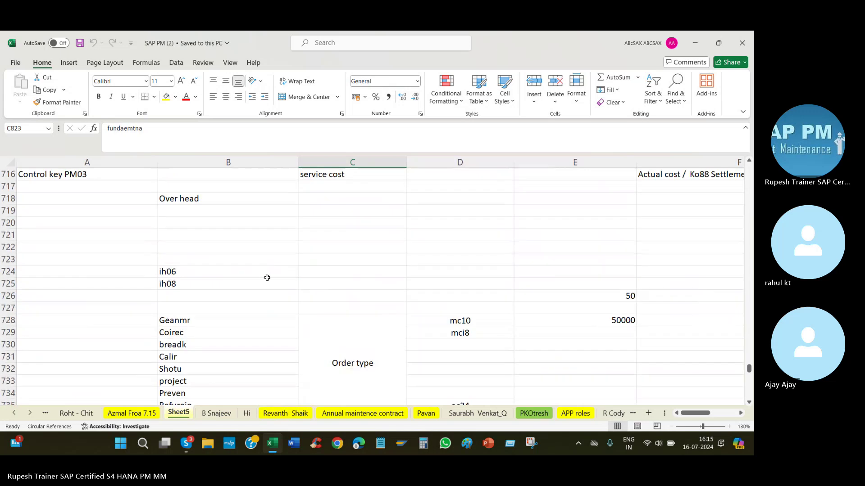
scroll(209, 305, down, 2)
Step: Go through the order type entries one by one from cell B728 to B732
click(198, 248)
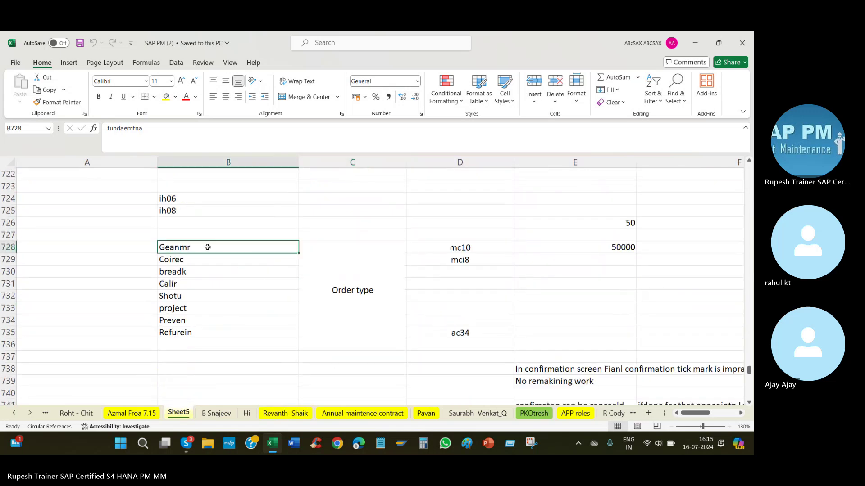
click(203, 260)
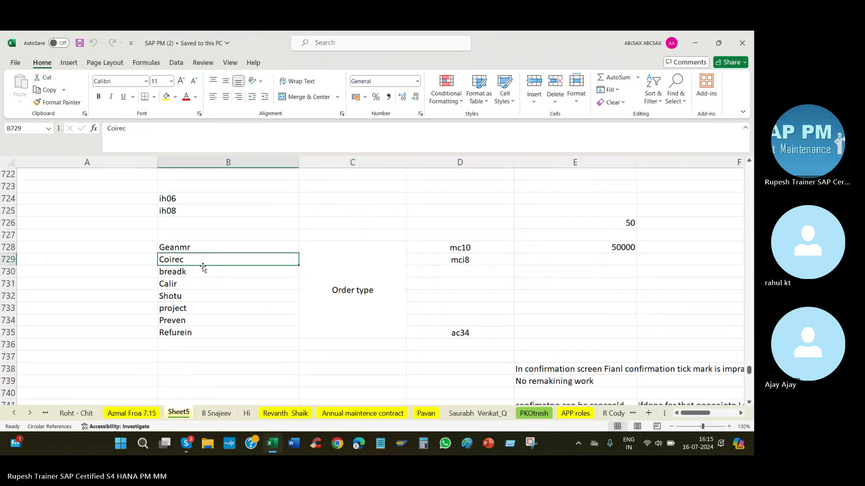
click(202, 272)
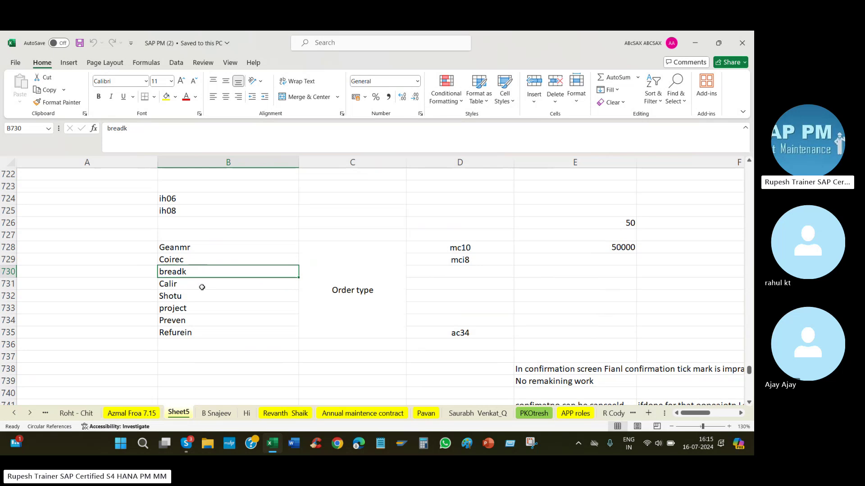
click(202, 285)
click(198, 296)
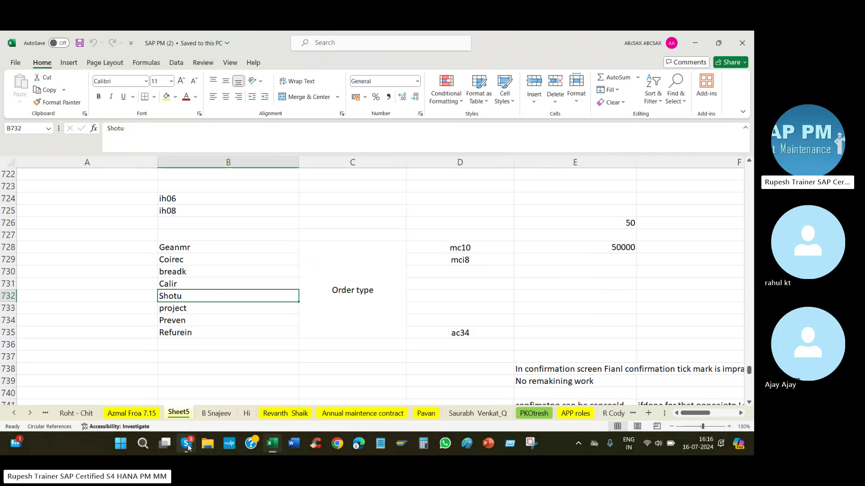
Step: Switch to Skype, ring the last participant listed as not on the call, and return to the Excel workbook
mouse_move(187, 445)
click(154, 385)
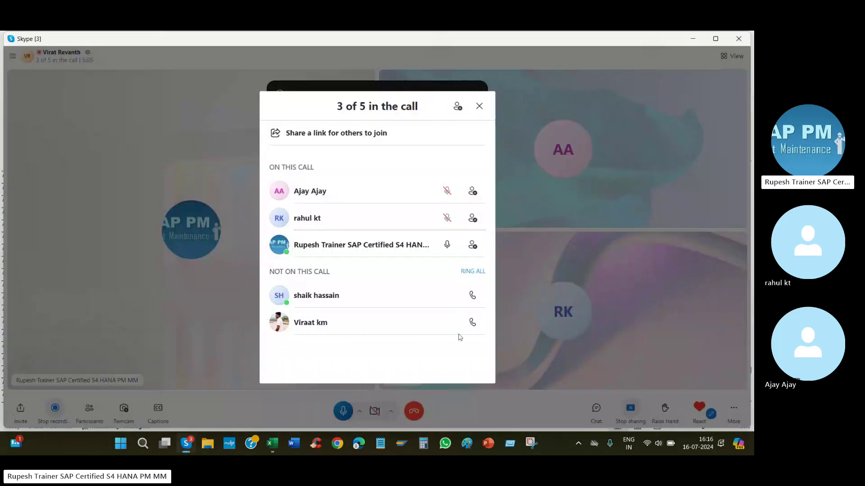
click(473, 323)
key(alt+Tab)
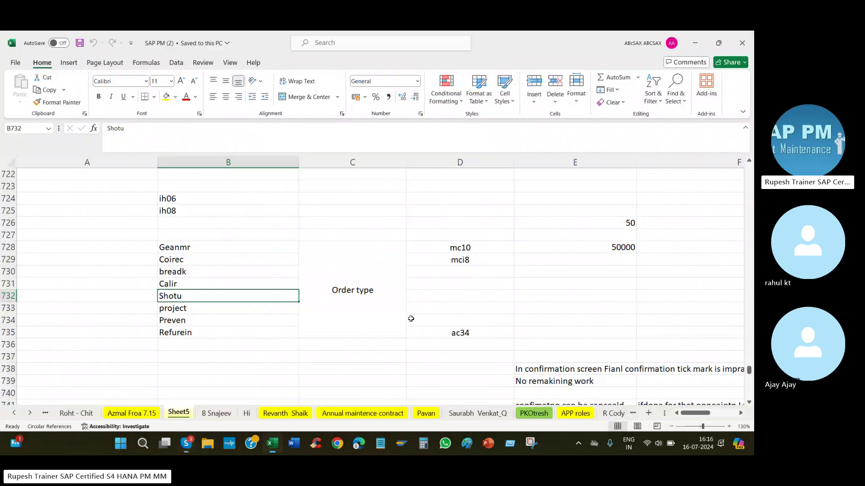
Step: Change the order type in cell B732 to "Shout down"
double_click(200, 298)
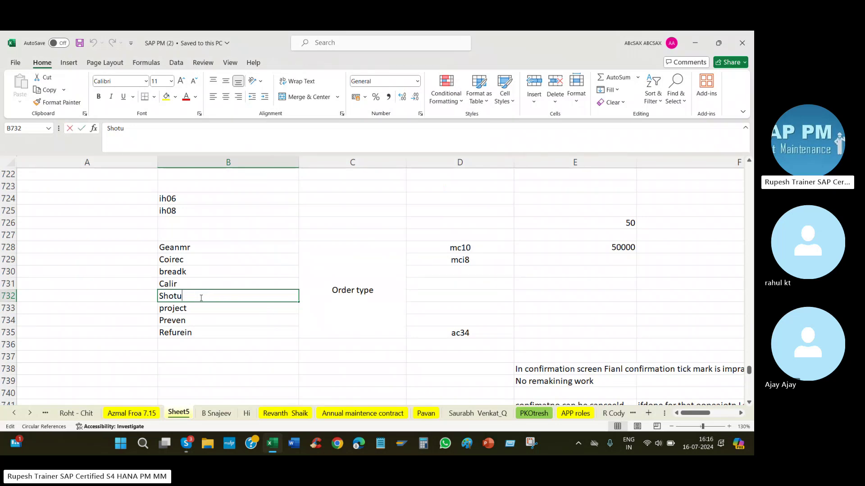
key(BackSpace)
text(ut dpmp)
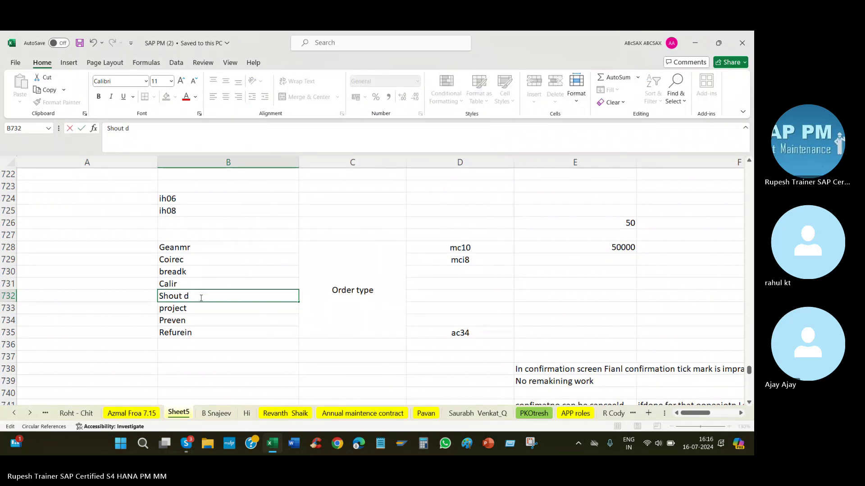
key(BackSpace)
key(BackSpace)
key(BackSpace)
key(BackSpace)
key(BackSpace)
text(d)
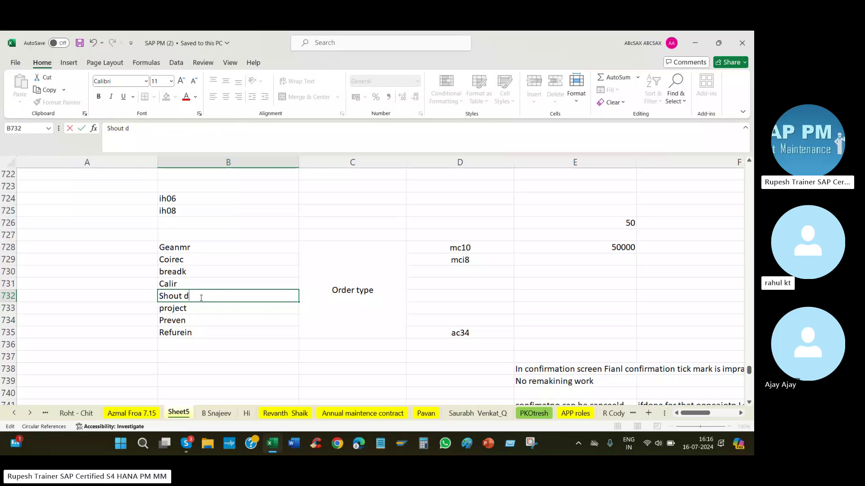
text(pmp)
key(BackSpace)
key(BackSpace)
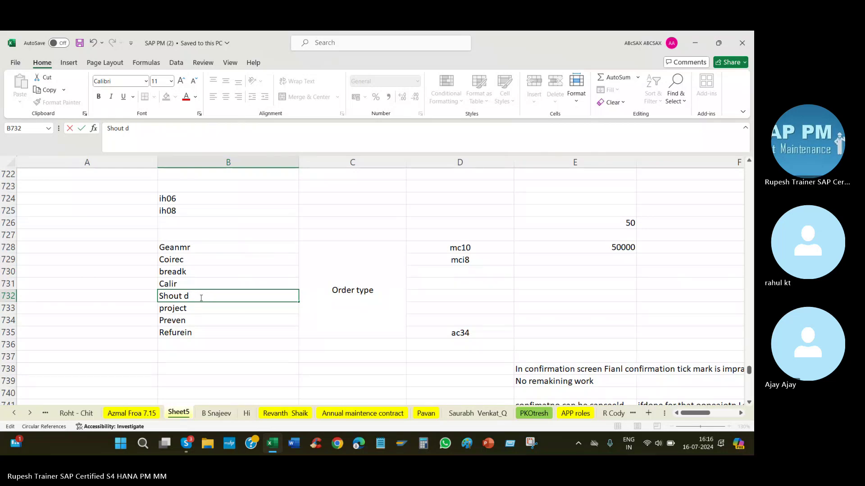
text(own)
key(Return)
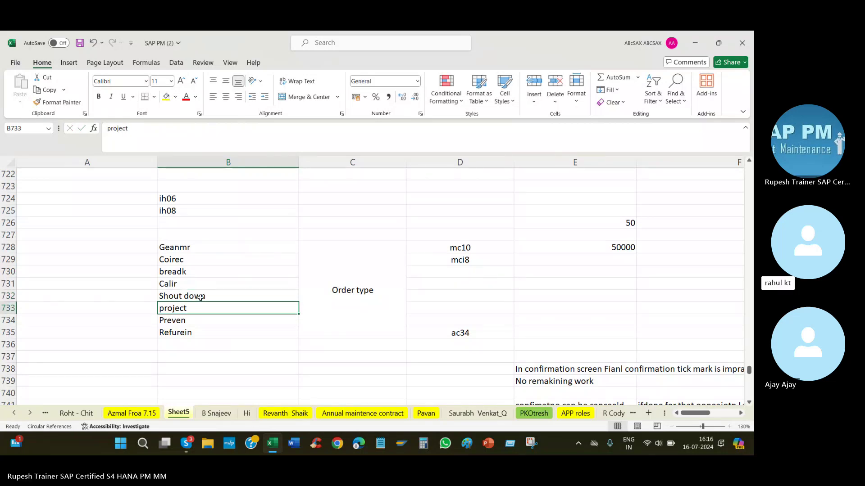
Step: Extend the order type in cell B733 to read "project order"
double_click(221, 307)
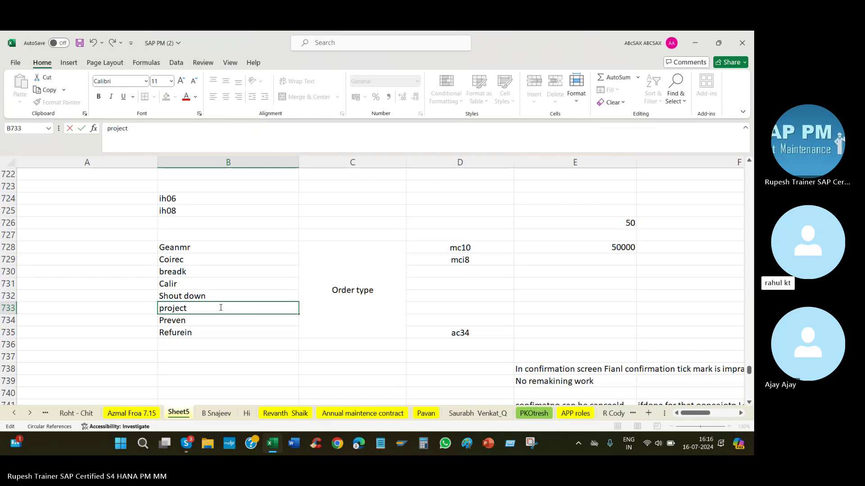
text(otfrh)
key(BackSpace)
key(Return)
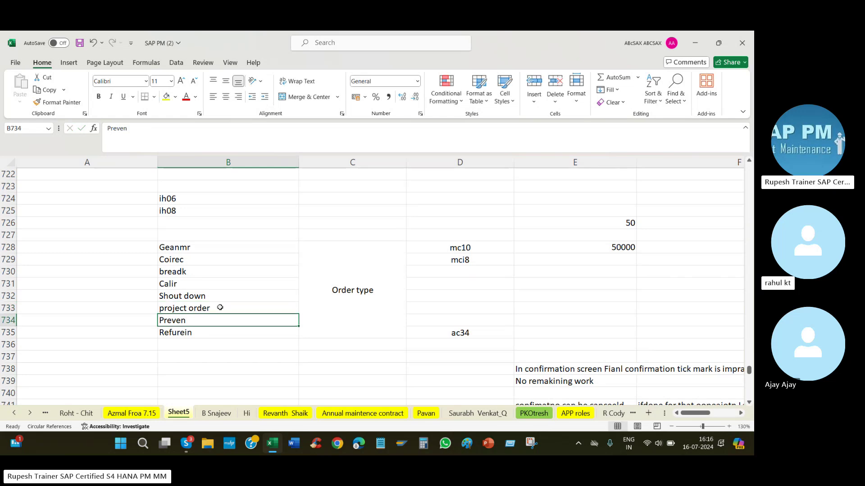
Step: Complete the abbreviated order type in cell B734 as "Preventive maintenance"
double_click(213, 318)
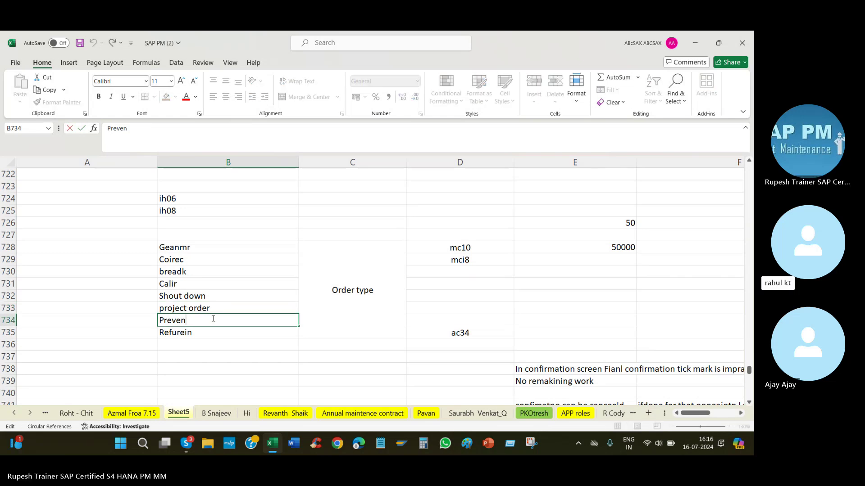
text(tive m)
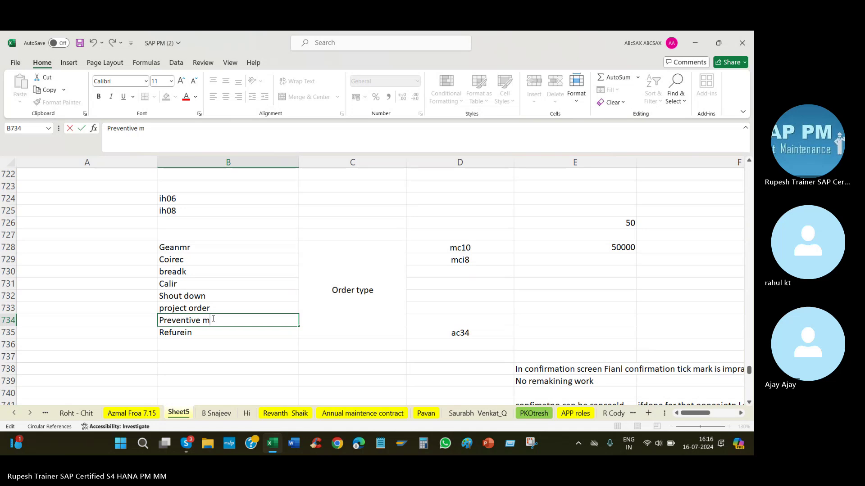
text(i)
text(intenances)
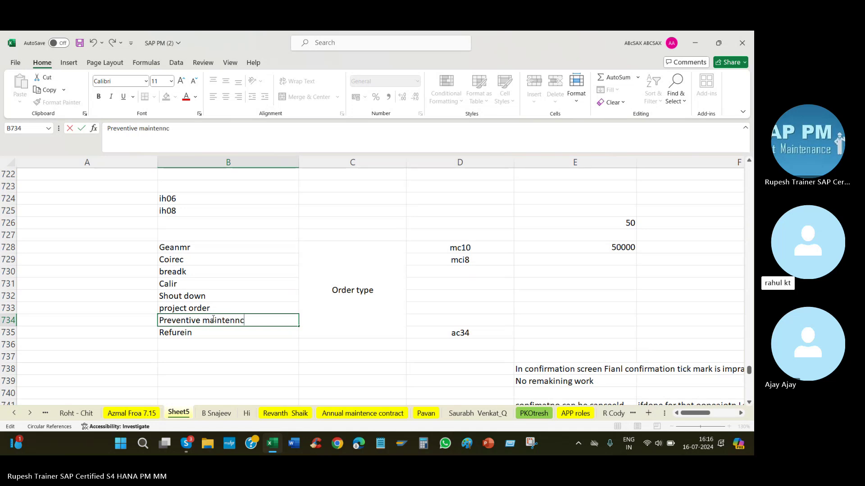
key(BackSpace)
key(BackSpace)
key(BackSpace)
key(BackSpace)
key(BackSpace)
text(ance)
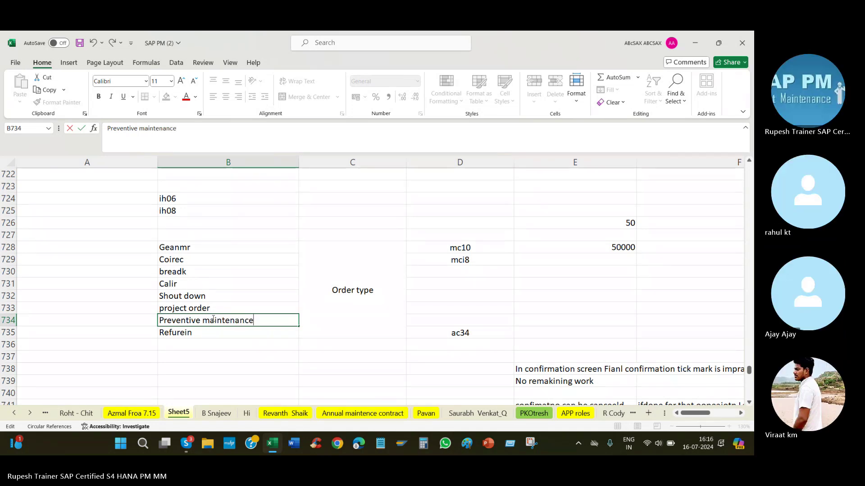
key(Return)
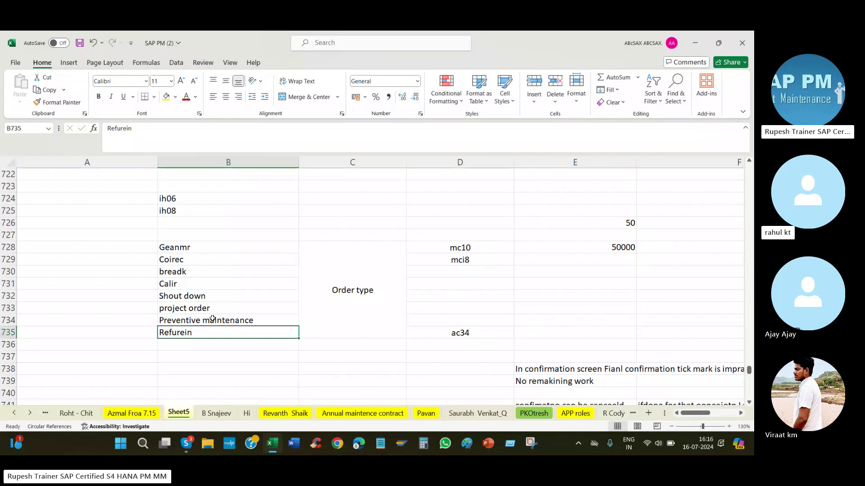
Step: Rewrite the first order type, in cell B728, as "General mainteancne"
double_click(214, 247)
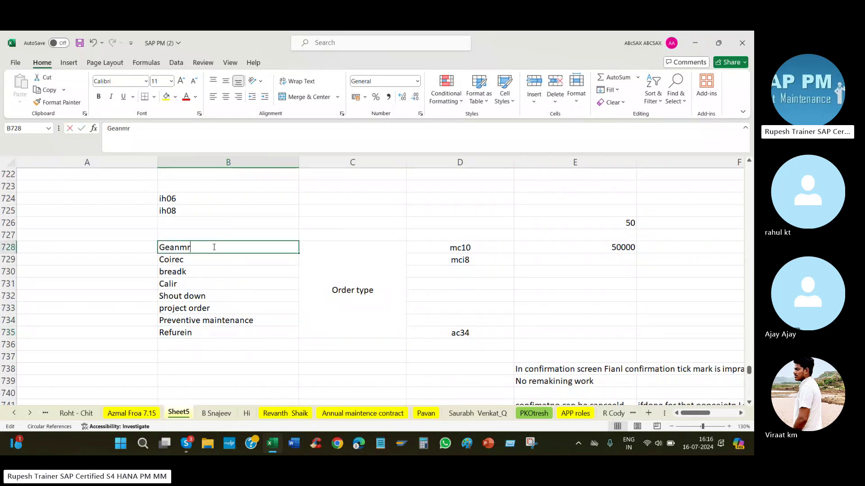
key(BackSpace)
key(BackSpace)
key(BackSpace)
key(BackSpace)
text(near;)
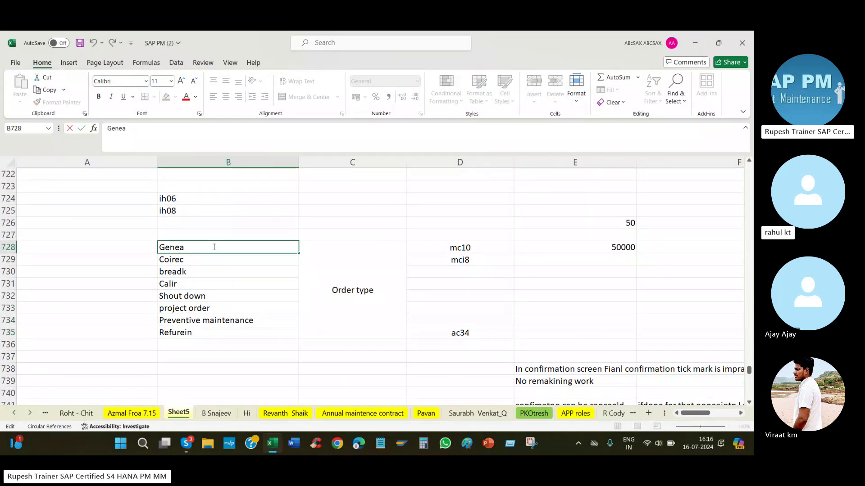
key(BackSpace)
key(BackSpace)
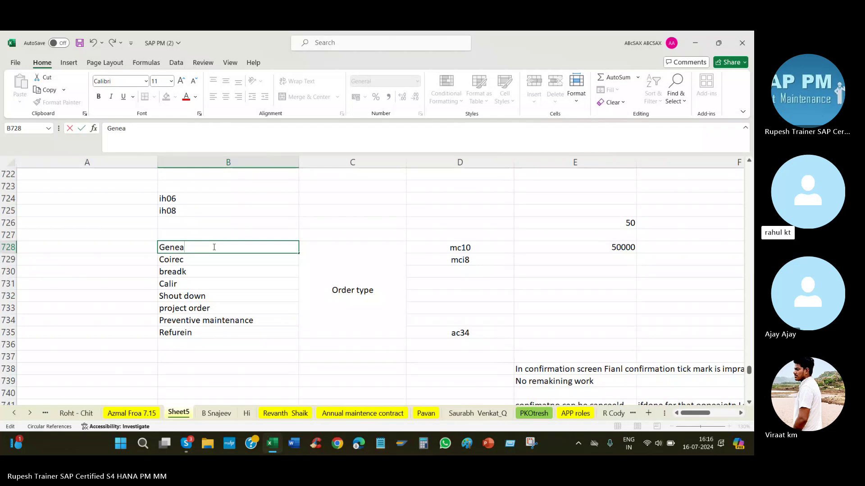
text(al)
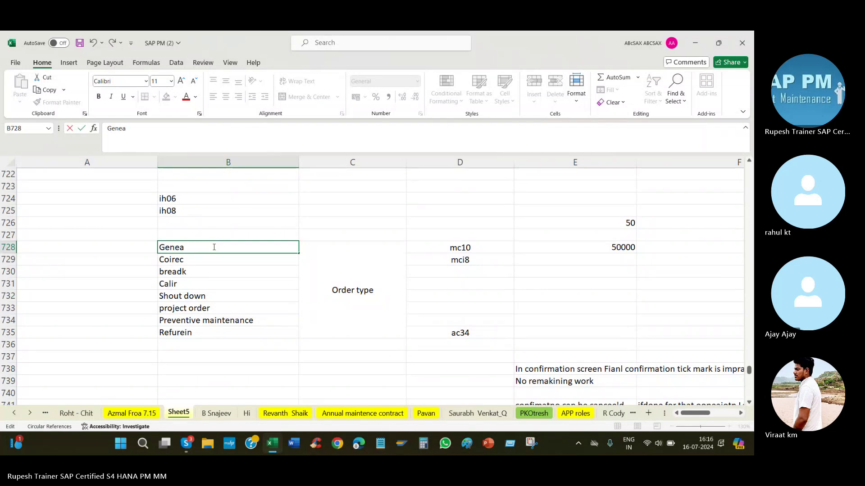
key(BackSpace)
text(ral al)
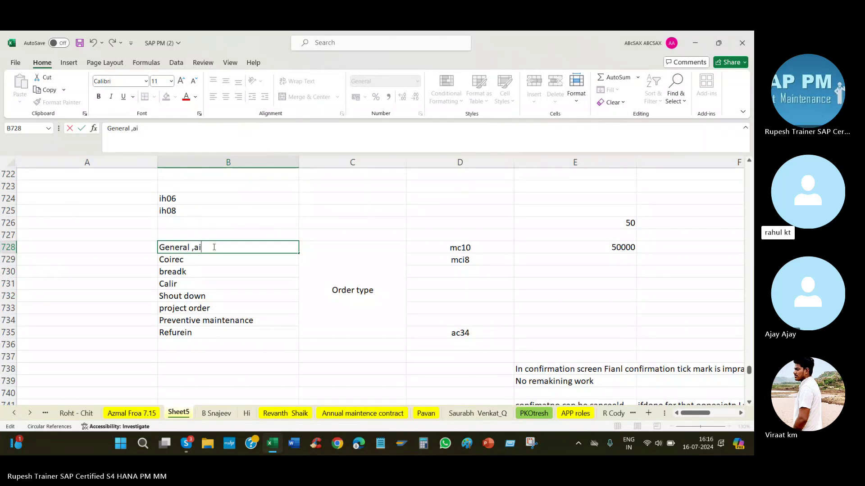
key(BackSpace)
key(BackSpace)
key(BackSpace)
text(maitneancne)
key(Return)
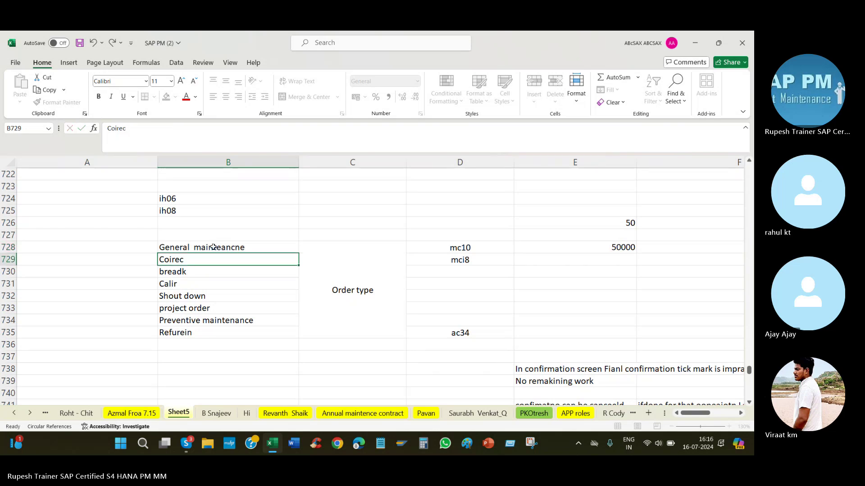
Step: Rewrite the order type in cell B729 as "Corrective maintenacne"
double_click(196, 257)
key(BackSpace)
key(BackSpace)
key(BackSpace)
key(BackSpace)
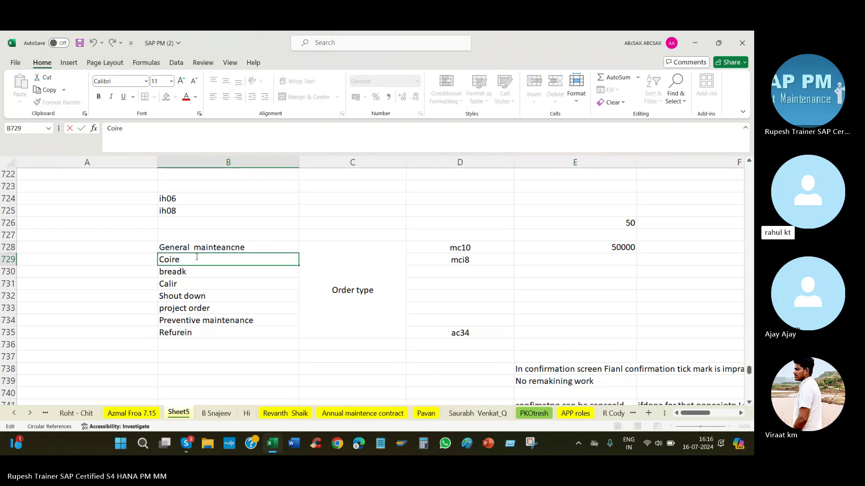
text(rrecti)
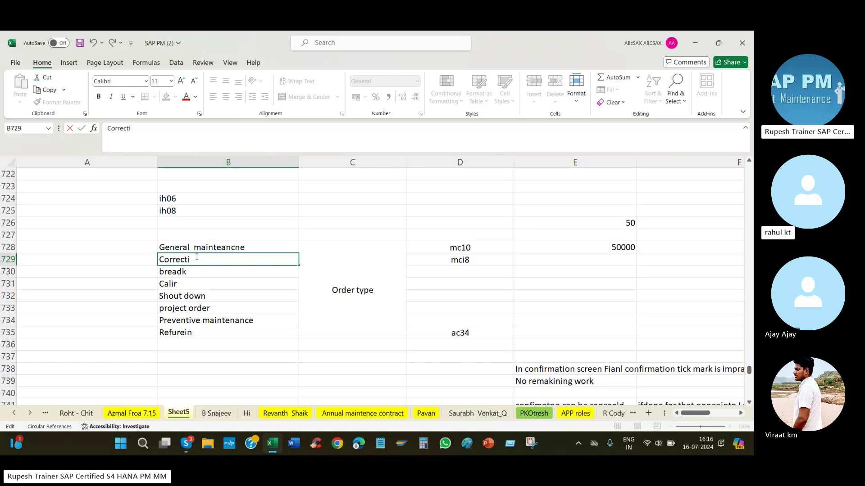
text(ve maintenacne)
key(Return)
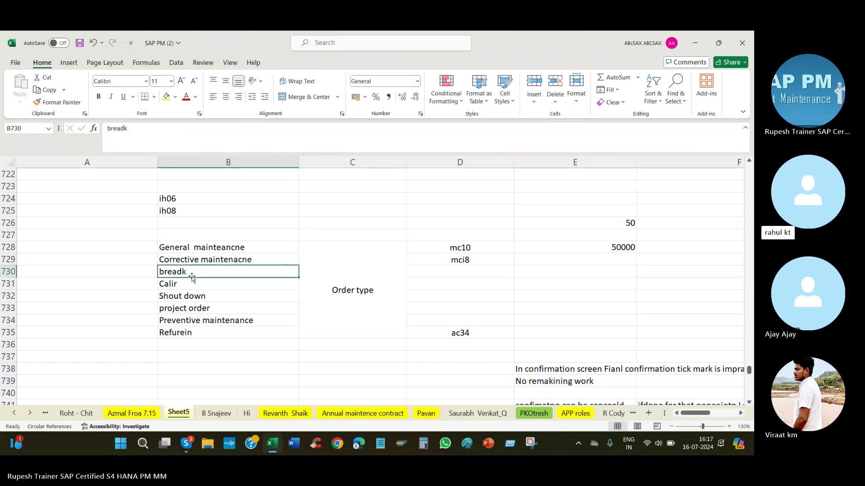
Step: Correct the order type in cell B730 to "break down"
double_click(198, 273)
key(BackSpace)
key(BackSpace)
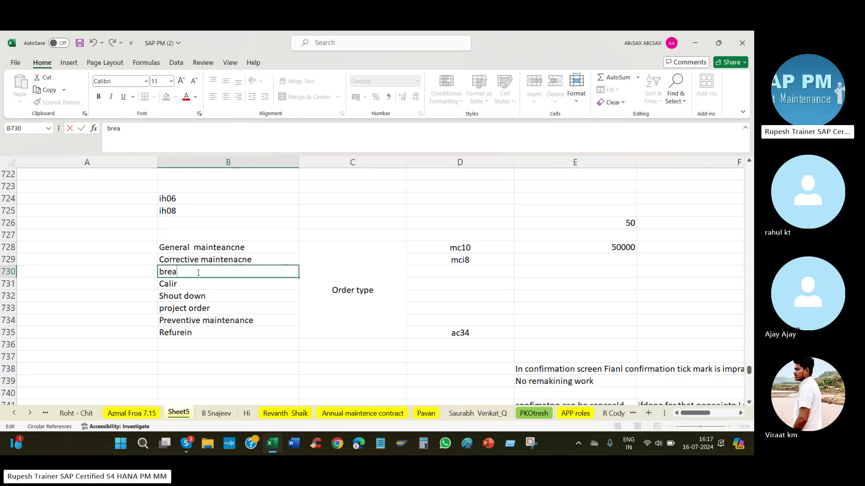
text(k down)
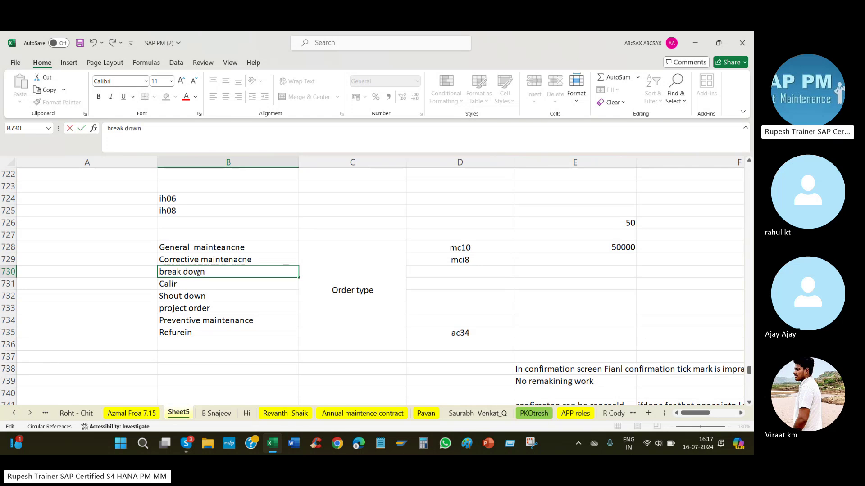
key(Return)
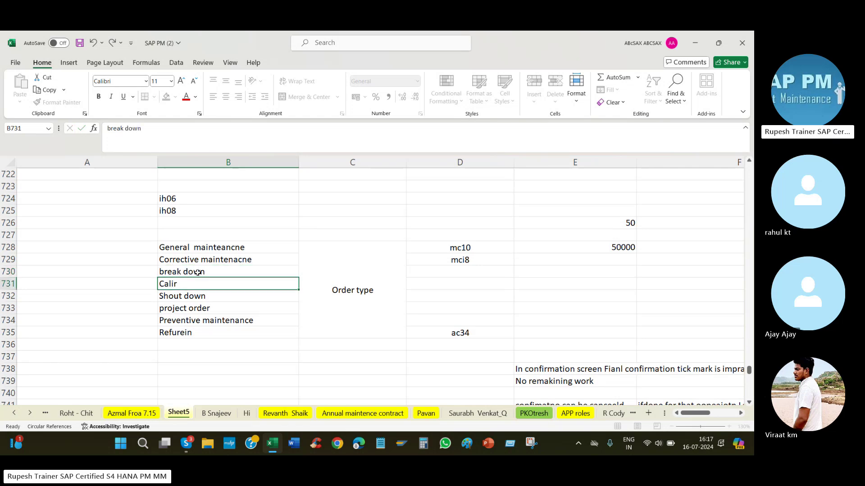
Step: Complete the abbreviated order type in cell B731 as "Calibration"
key(ctrl+Down)
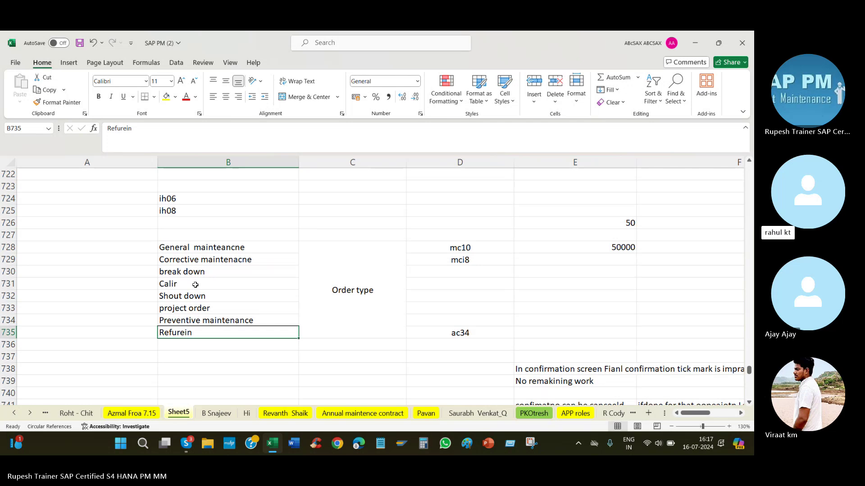
double_click(195, 285)
key(BackSpace)
text(bration)
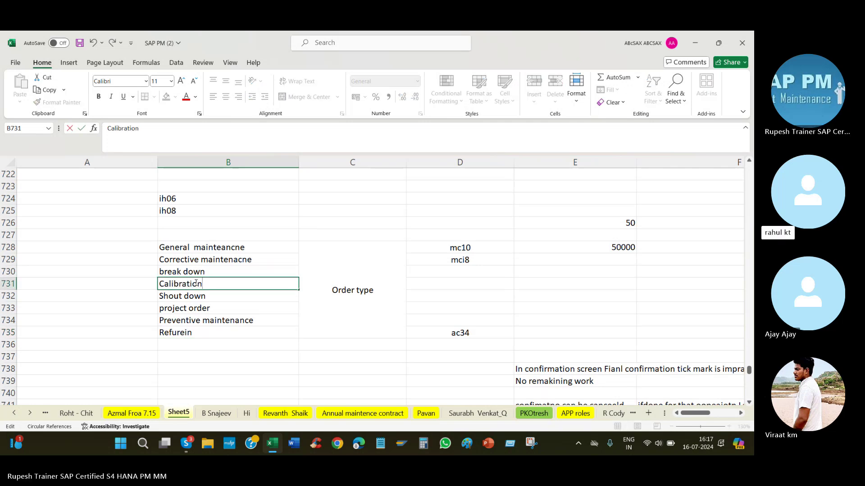
key(Return)
key(Down)
key(Down)
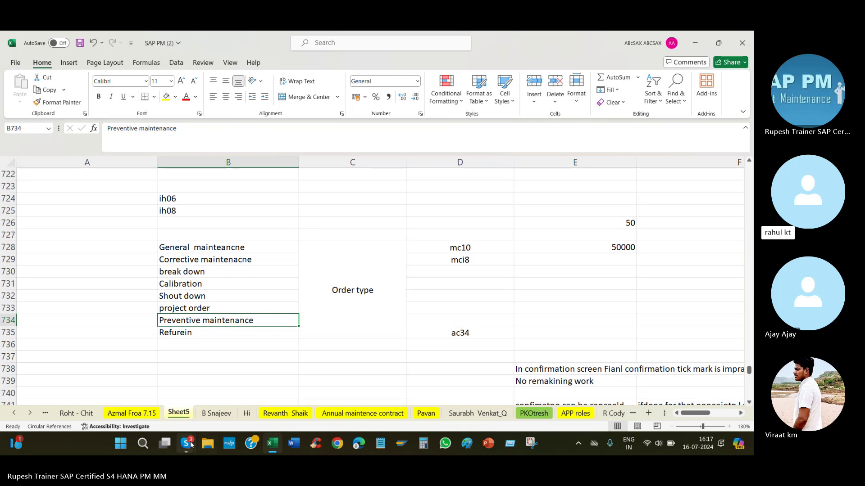
Step: Check the participant list of the Skype call, and return to the Refurein order type in the Excel notes
mouse_move(186, 443)
click(173, 350)
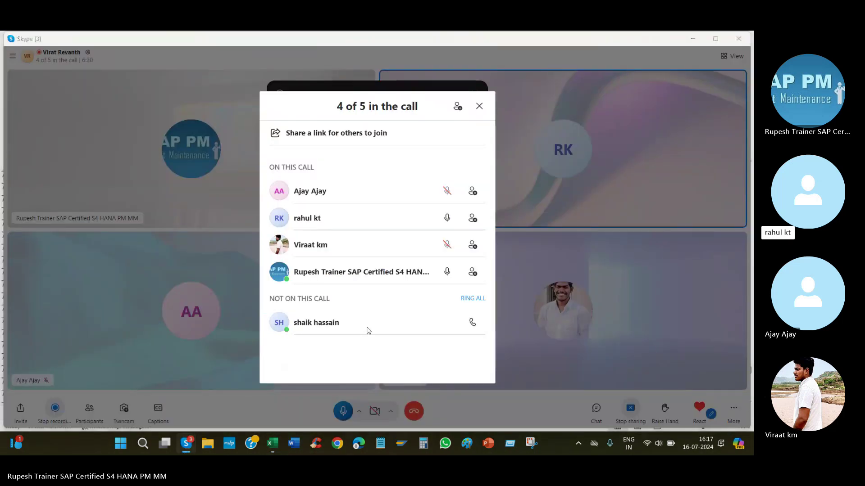
key(alt+Tab)
click(355, 355)
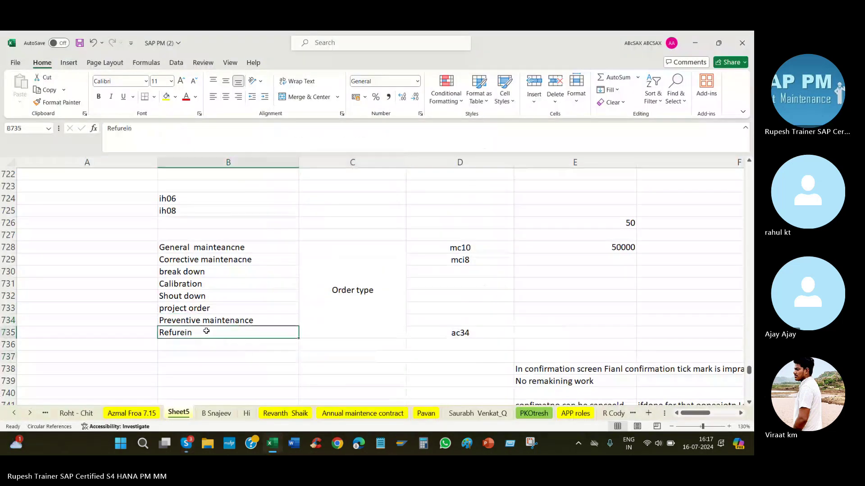
click(207, 333)
Step: Review the work order lifecycle stages in column C, from Create in row 693 to Busines closure in row 700
scroll(381, 301, up, 10)
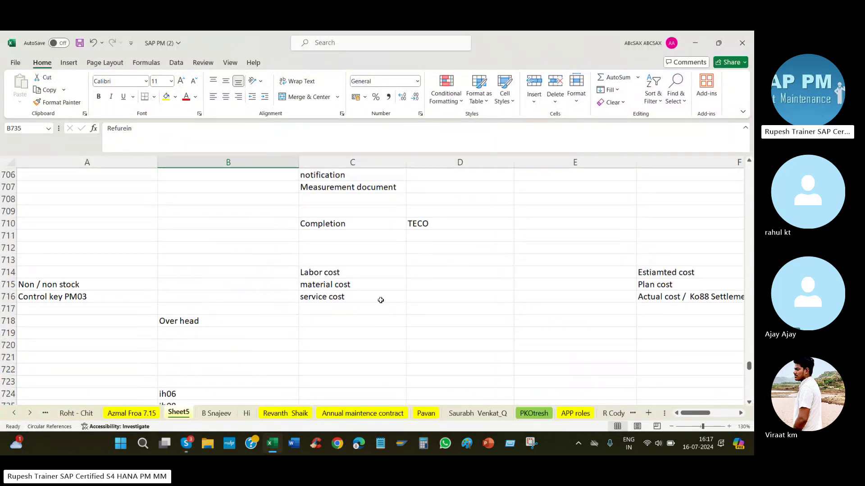
scroll(380, 301, up, 1)
drag(337, 223, 338, 361)
click(332, 226)
key(Down)
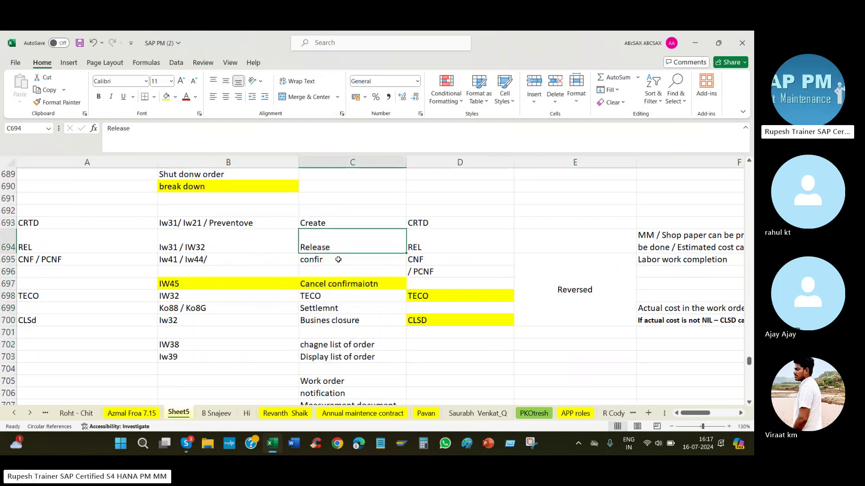
click(336, 264)
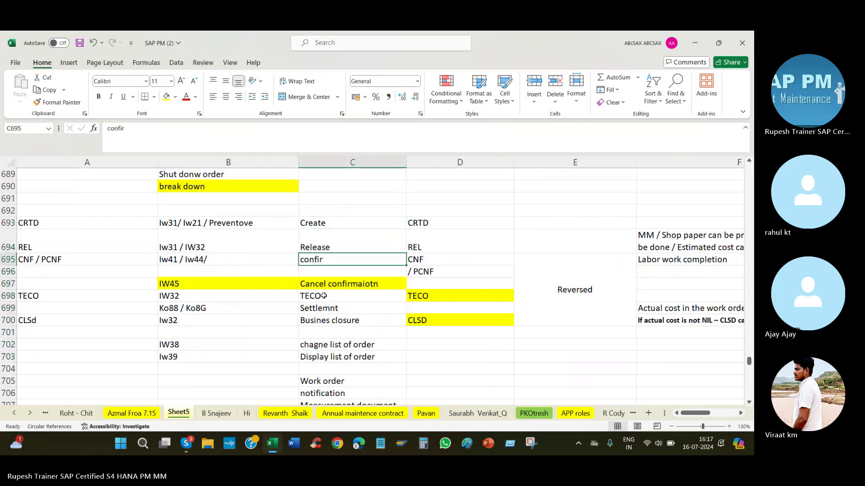
click(339, 298)
click(341, 309)
click(340, 321)
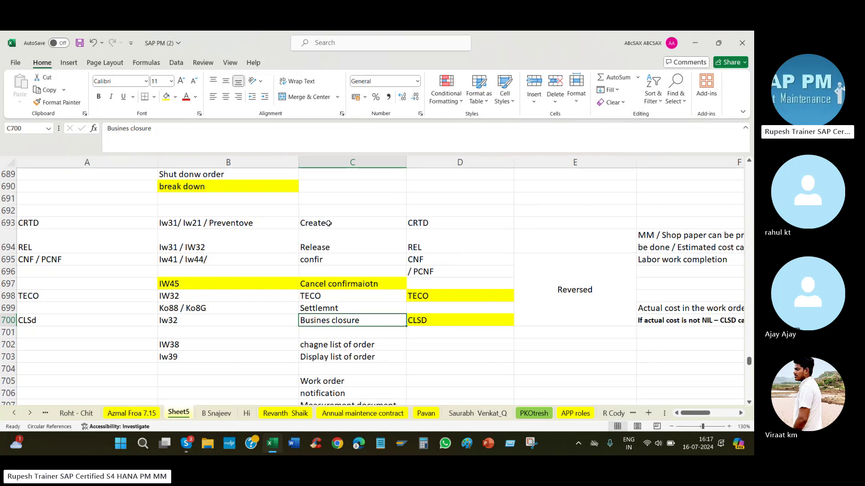
Step: Shade the Create, Release and confir cells (C693:C695) and the TECO, Settlemnt and Busines closure cells (C698:C700) light blue-grey
drag(327, 226, 332, 258)
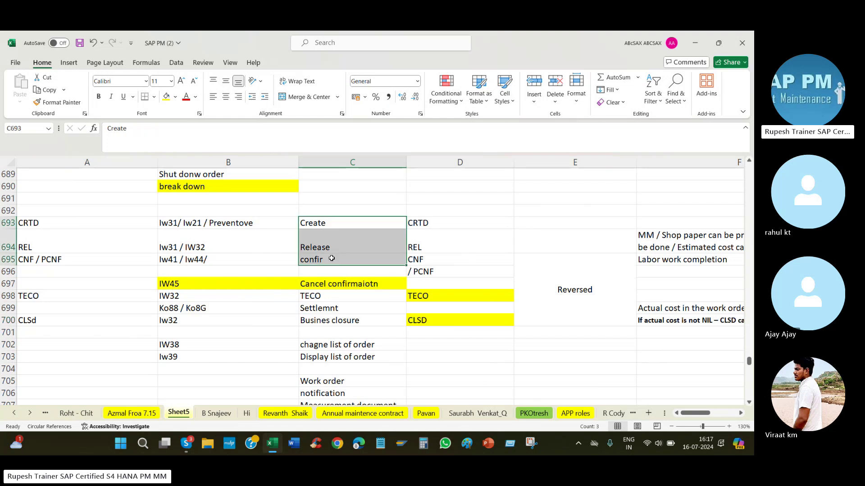
click(175, 97)
click(191, 137)
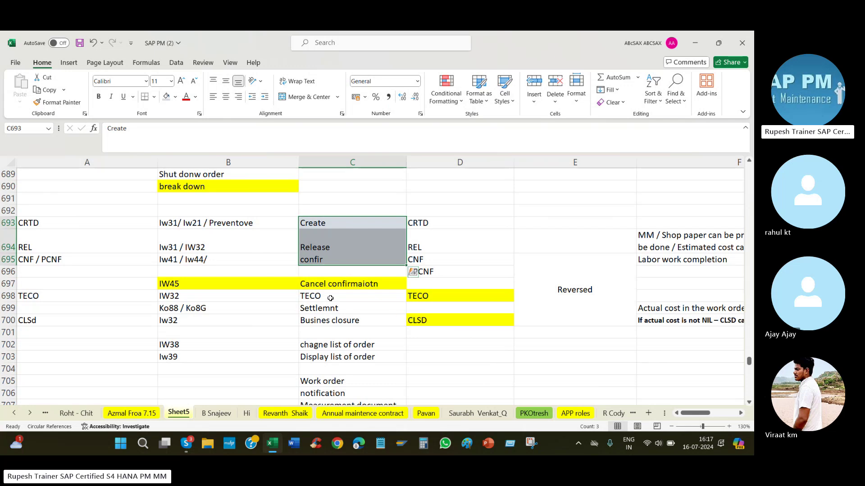
drag(332, 297, 362, 318)
click(354, 317)
Step: Go through the shaded lifecycle stages one by one, and mark out the groups C693:C695 and C698:C700
click(331, 224)
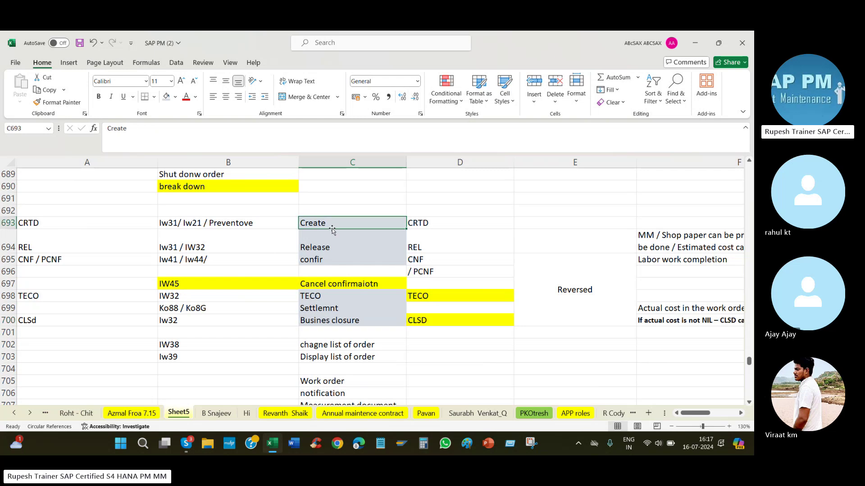
click(330, 249)
click(325, 259)
click(328, 296)
click(340, 307)
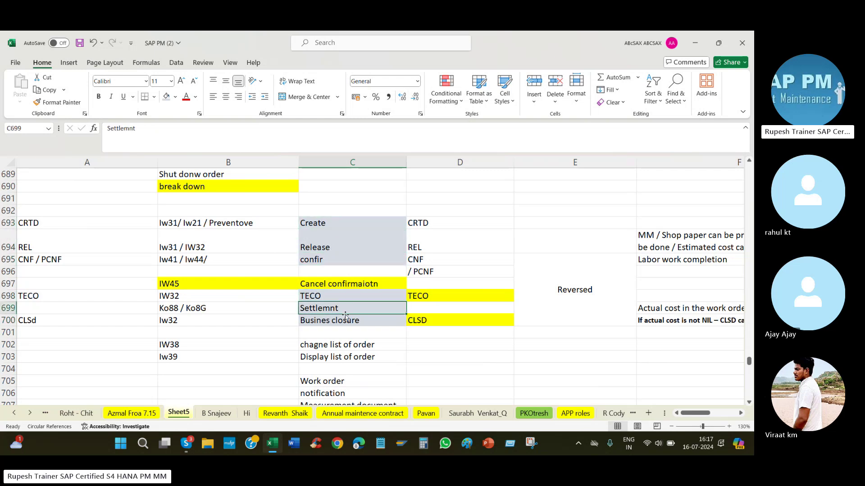
click(342, 321)
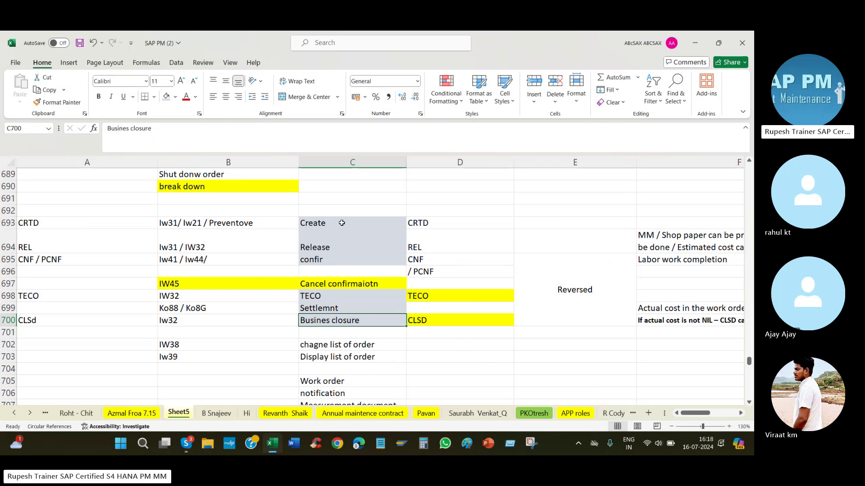
drag(342, 223, 347, 259)
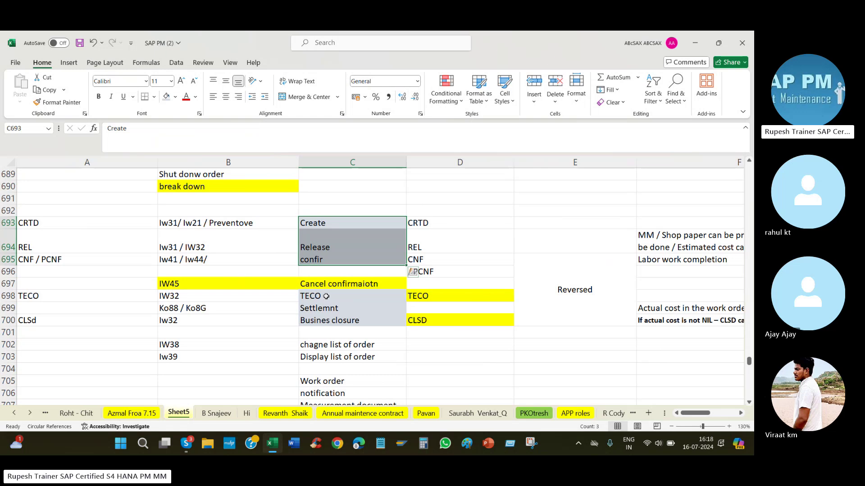
drag(326, 296, 326, 320)
Step: Compare the order types in B728:B735 with the shaded lifecycle stages in C693:C700
scroll(235, 323, down, 12)
click(198, 211)
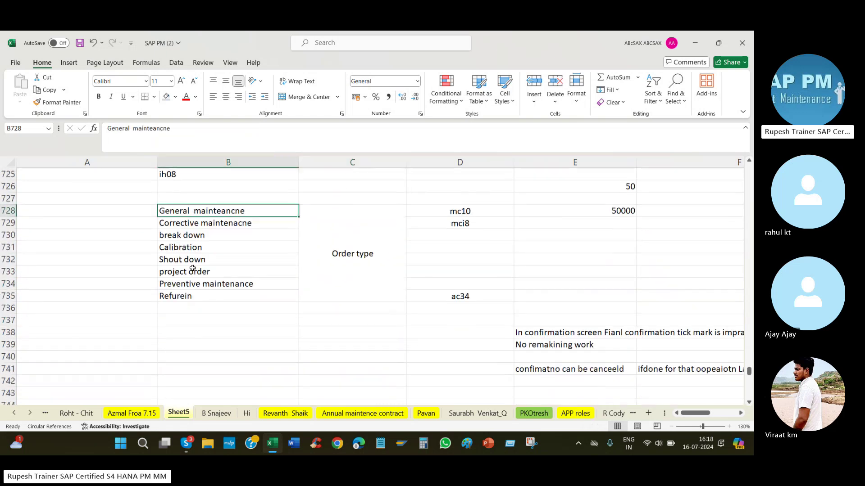
drag(192, 268, 193, 297)
scroll(374, 259, up, 12)
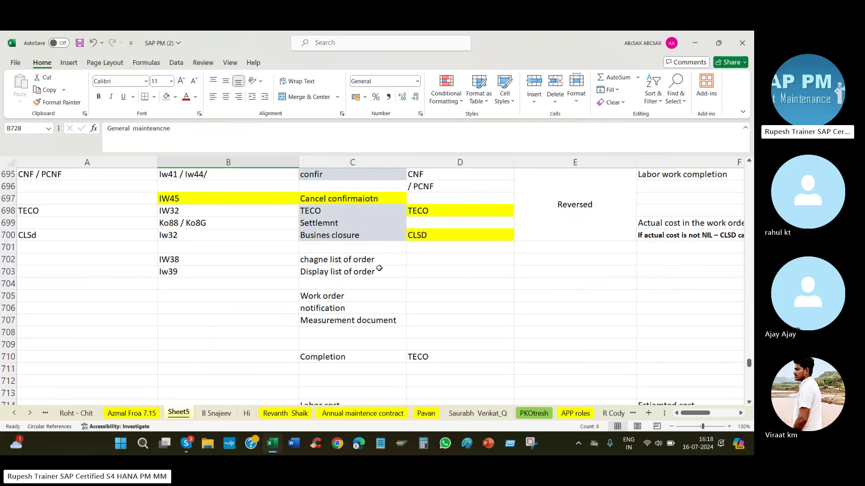
click(324, 223)
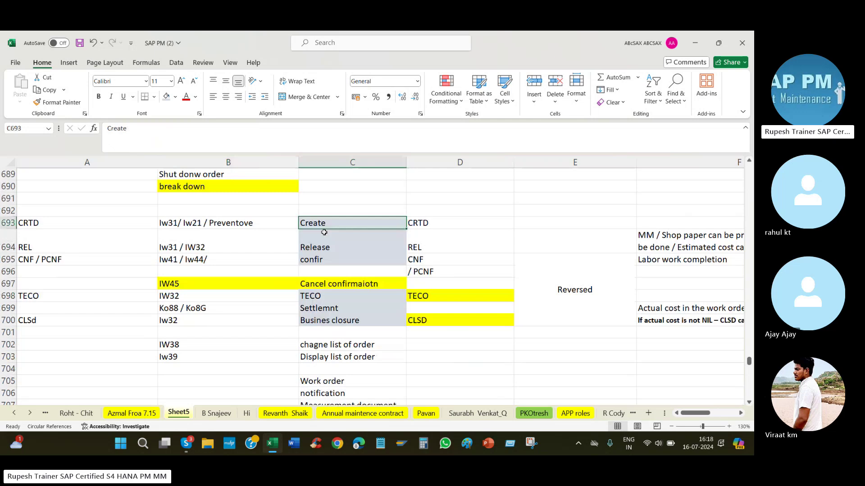
click(324, 260)
drag(323, 296, 323, 320)
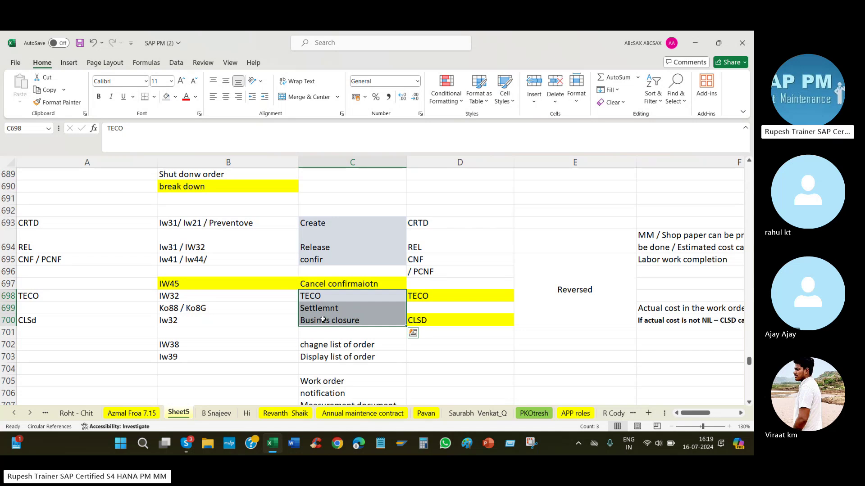
Step: Switch to SAP Logon and open the connection with system ID S71
click(402, 445)
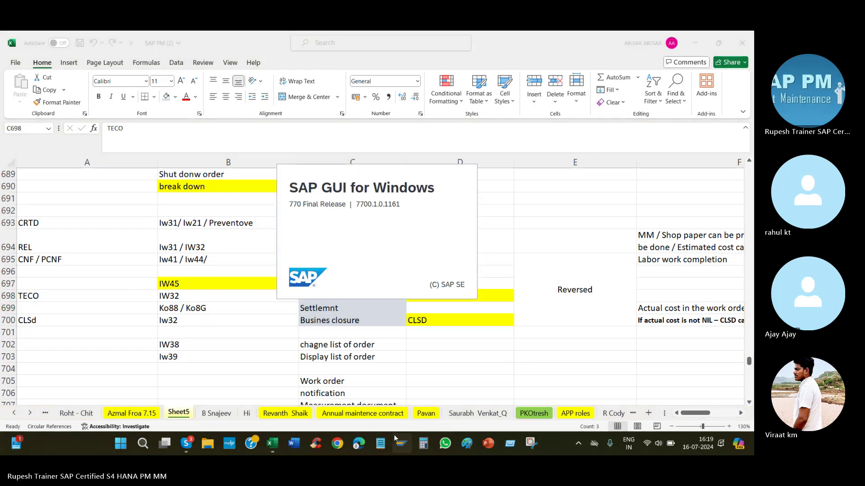
click(399, 444)
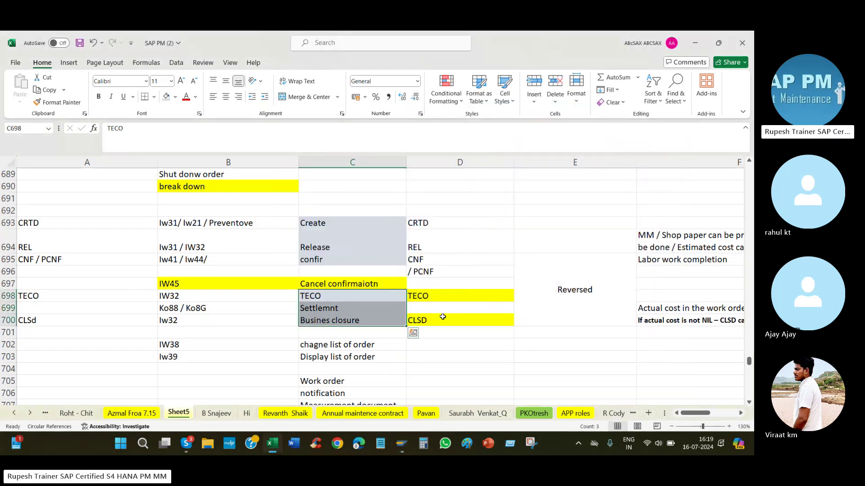
click(399, 445)
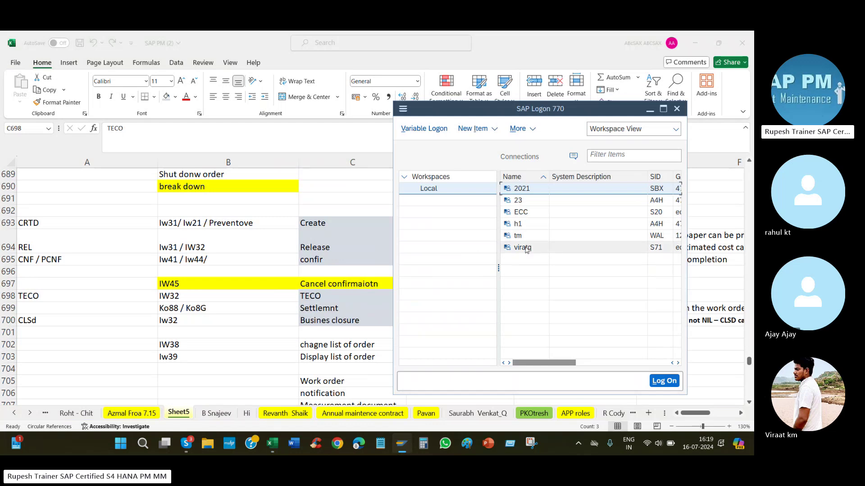
key(Return)
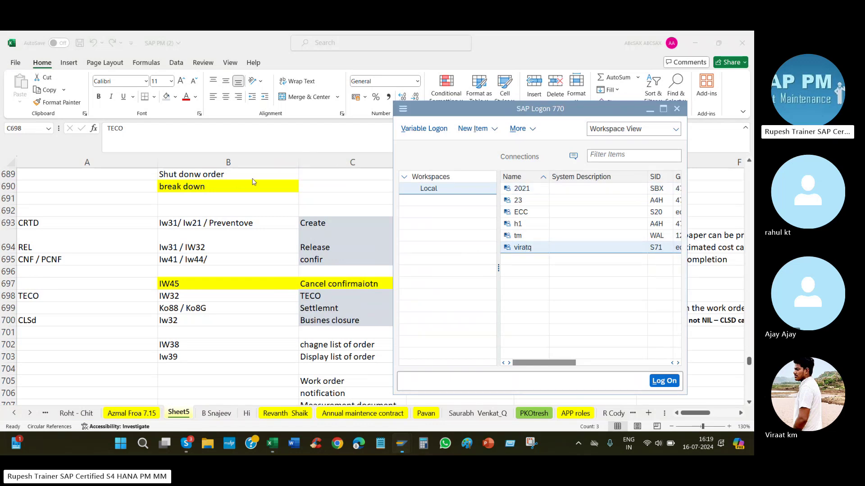
Step: Log on to client 800 with the user ID and account password
click(119, 149)
text(q)
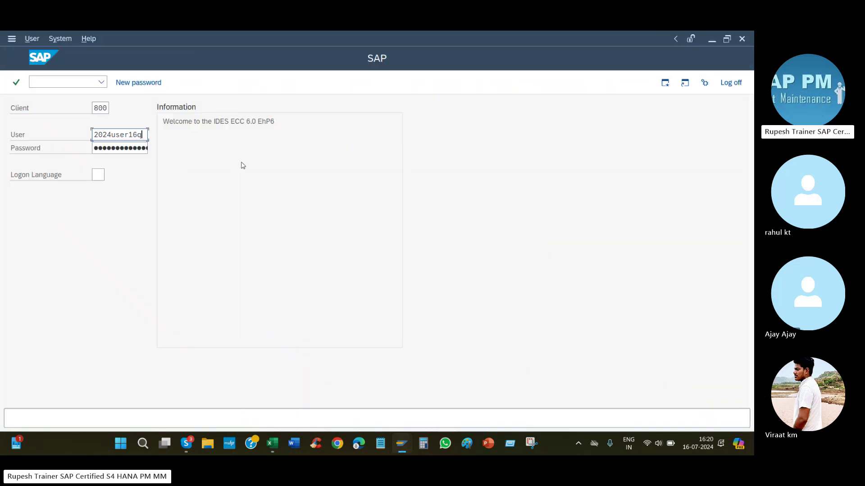
key(BackSpace)
key(Tab)
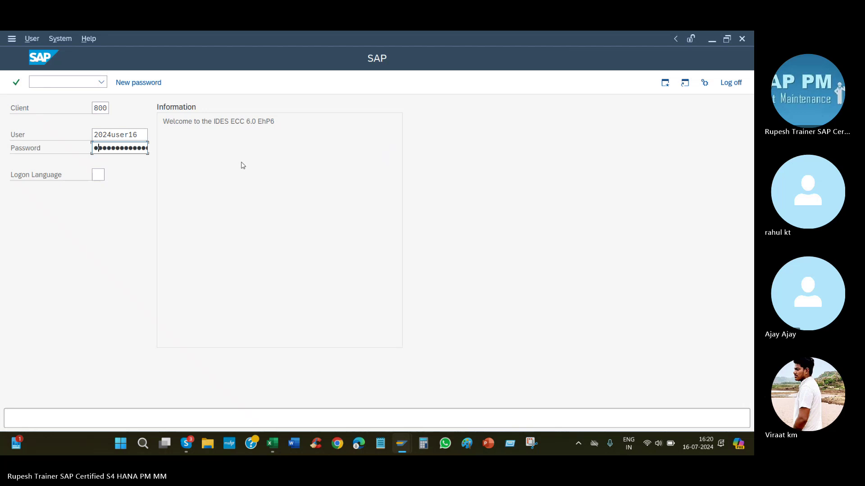
key(Right)
key(Right)
key(Return)
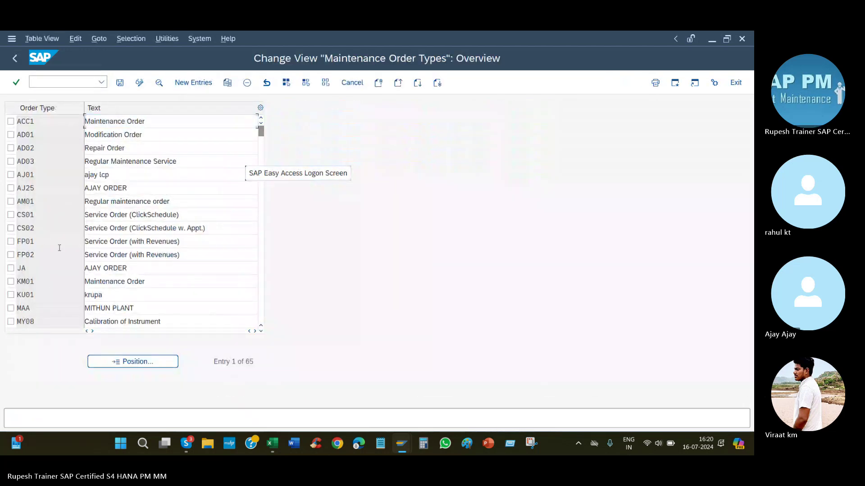
Step: Browse the Maintenance Order Types overview to the PM entries, and examine the PM09 order type and its description
scroll(51, 272, down, 2)
scroll(57, 259, down, 2)
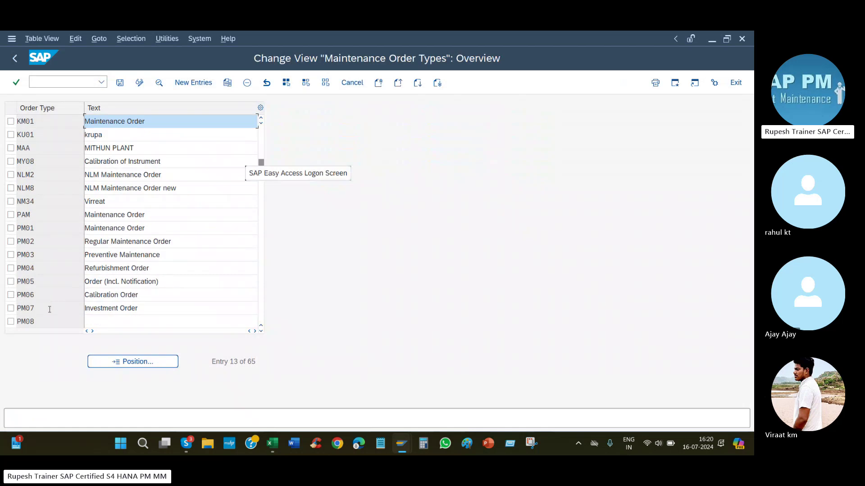
scroll(46, 320, down, 1)
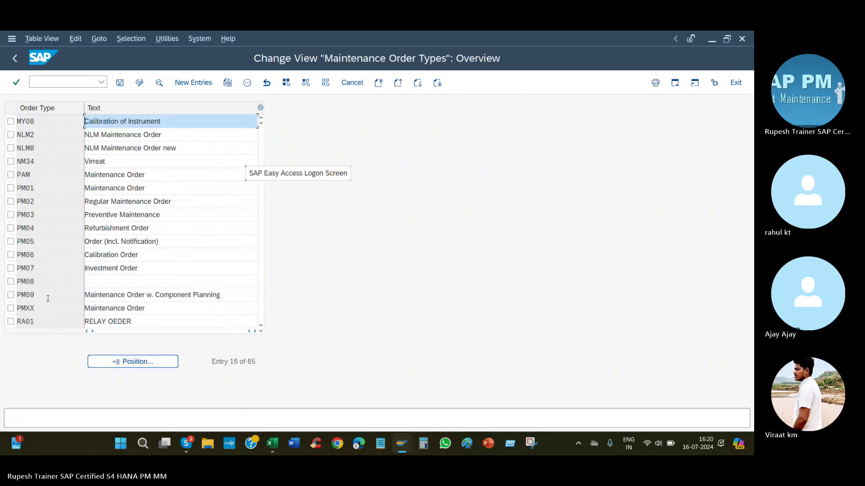
drag(230, 295, 75, 296)
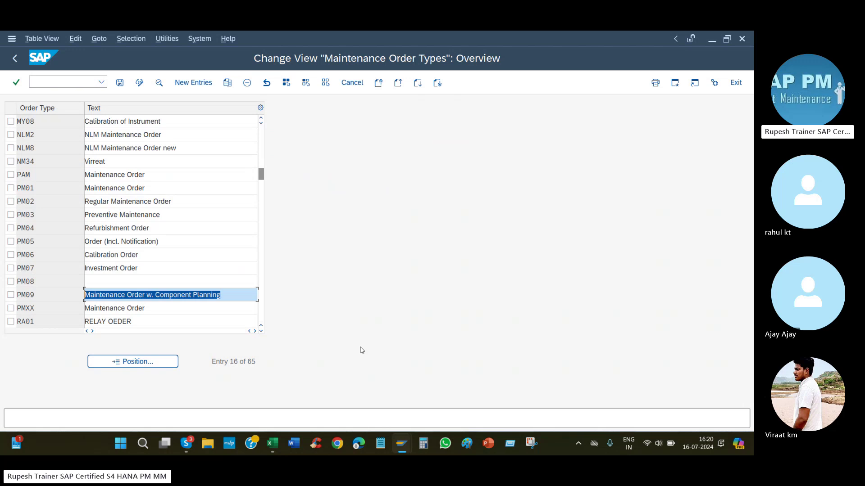
click(73, 301)
click(144, 295)
Step: Examine the codes and descriptions of the calibration (PM06), regular maintenance (PM02) and refurbishment (PM04) order types
click(89, 255)
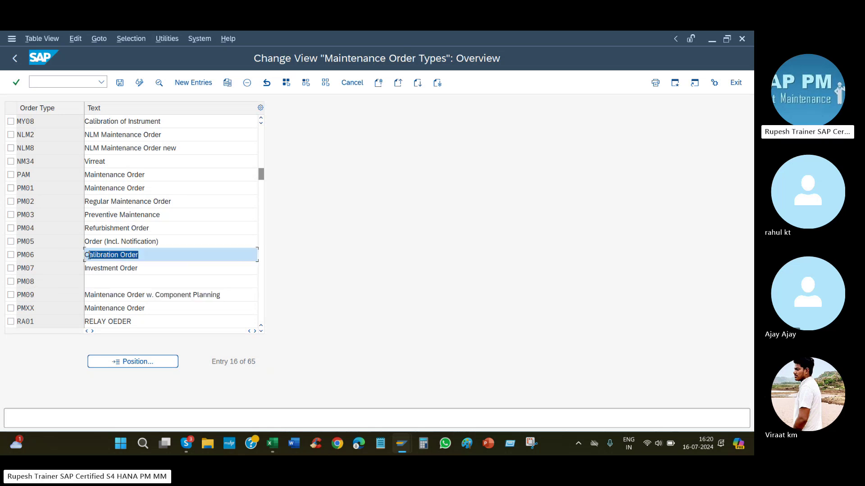
click(53, 255)
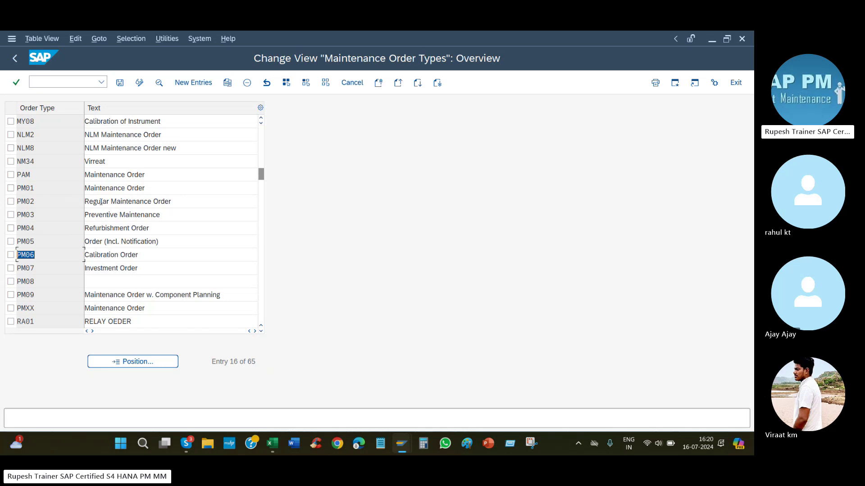
click(172, 201)
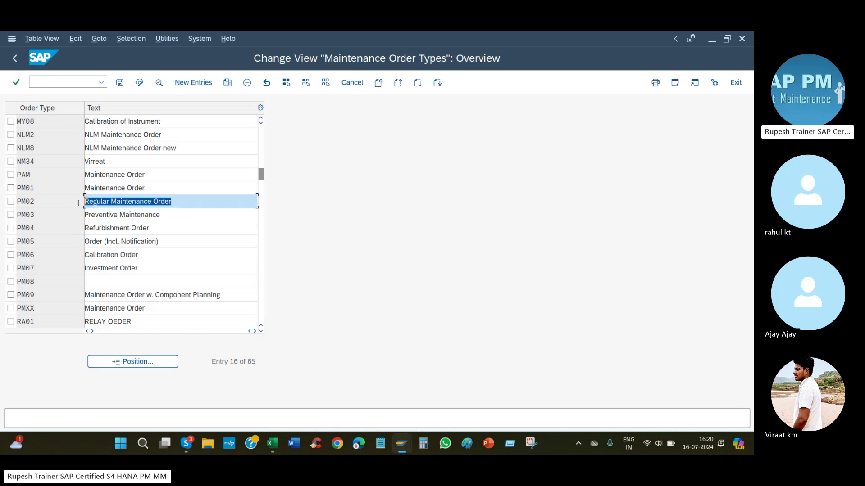
click(41, 198)
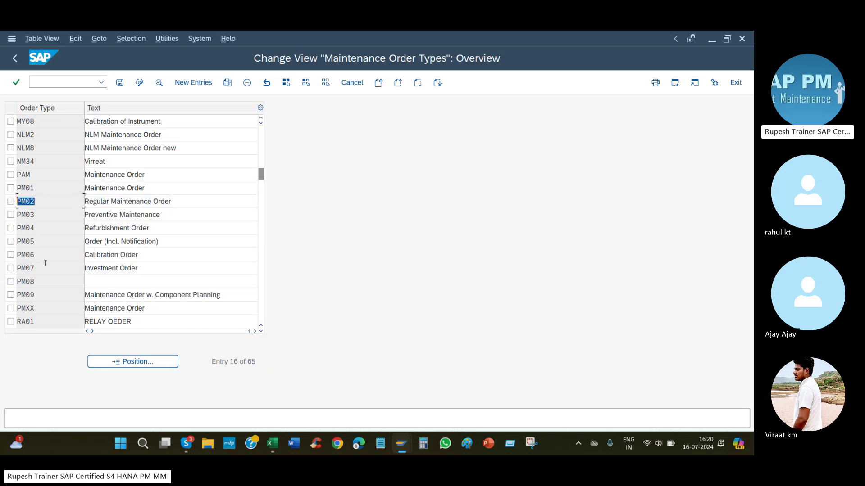
click(133, 254)
click(49, 255)
click(147, 229)
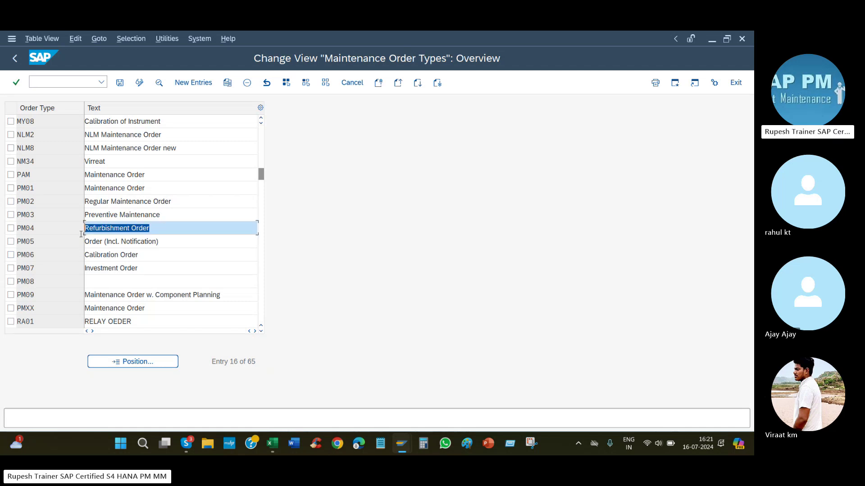
click(48, 228)
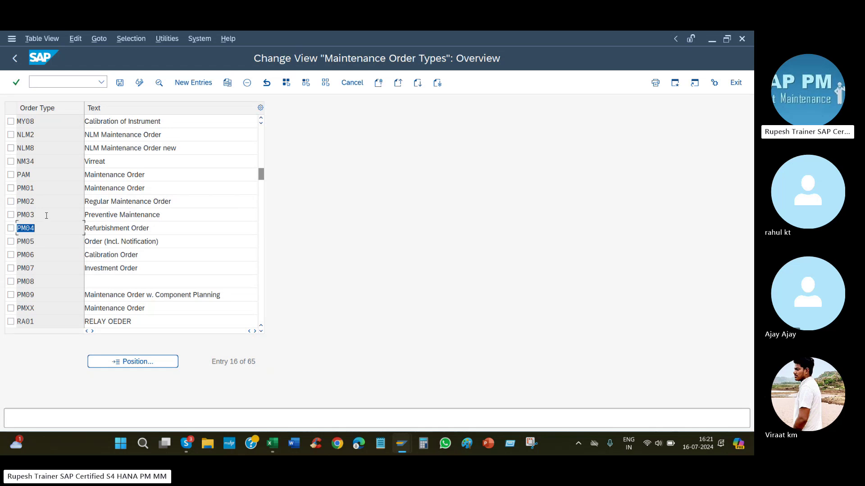
Step: Examine the codes of the preventive maintenance (PM03) and calibration (PM06) order types in the overview
drag(46, 217, 22, 218)
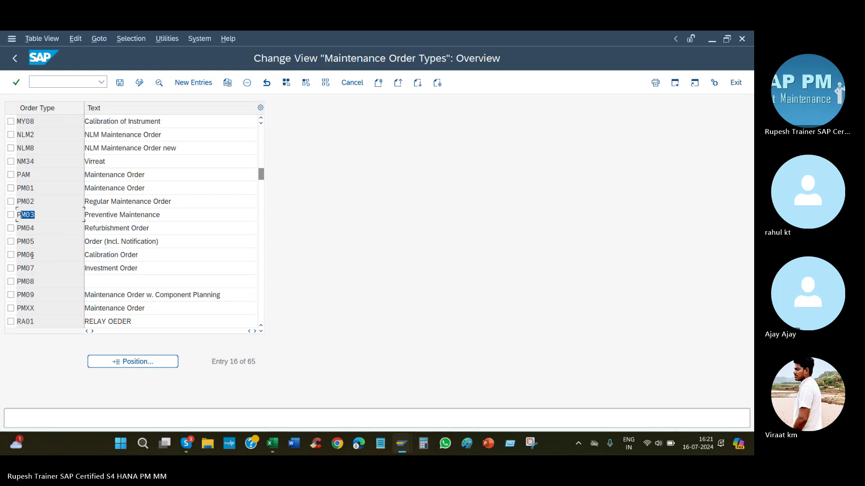
drag(141, 255, 9, 256)
Step: Switch to Microsoft Edge and search the web for SAP PM order types
key(alt+Tab)
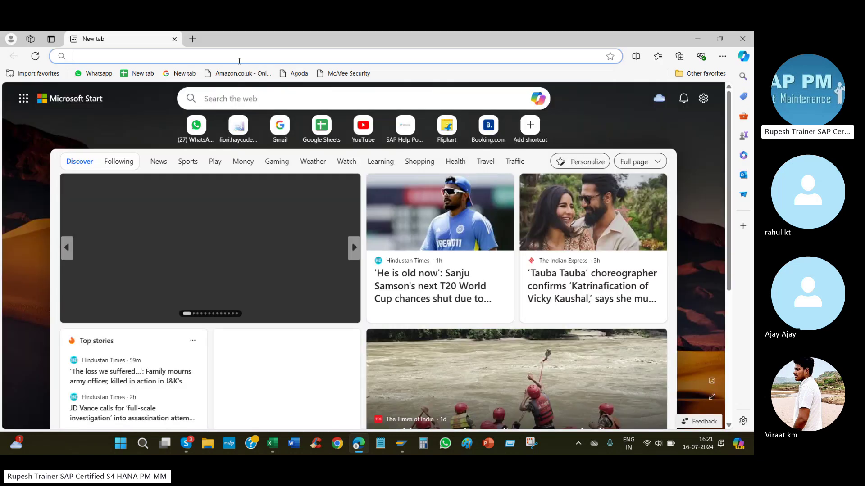
text(SAP PM ORde)
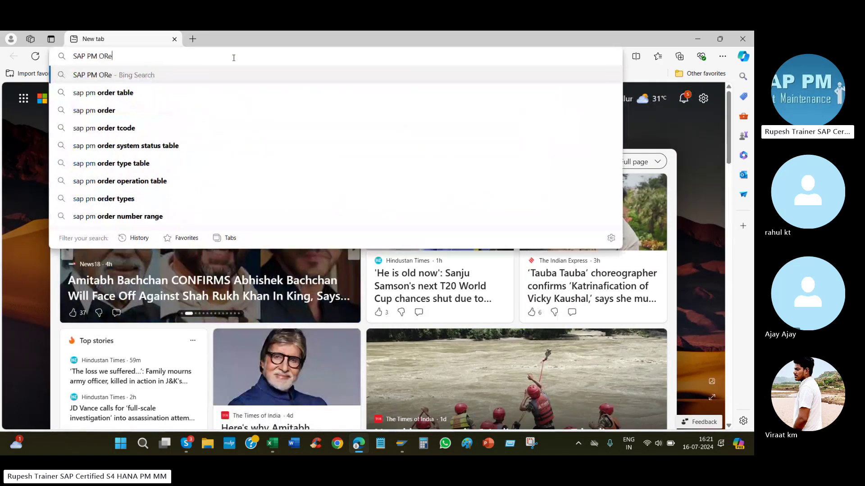
text(r ty[)
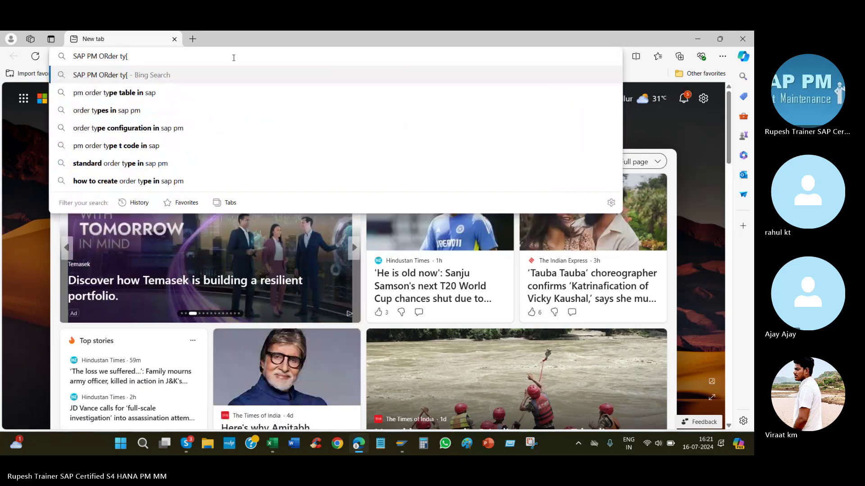
key(BackSpace)
text(pes)
key(Return)
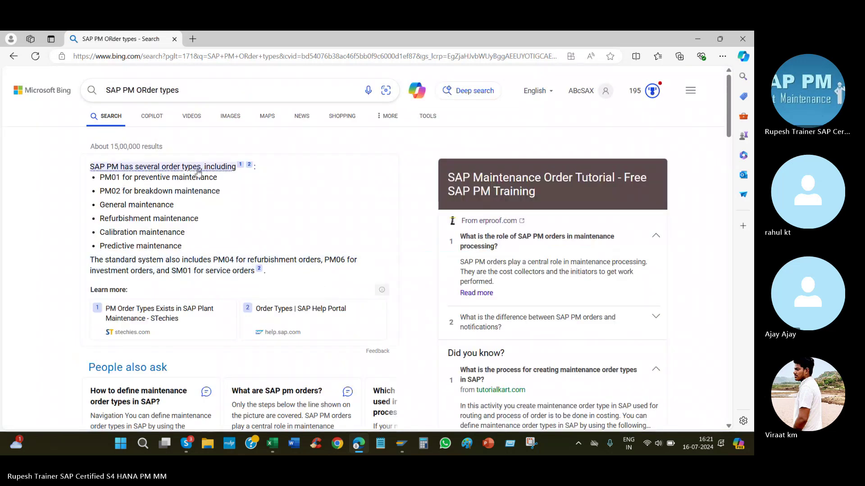
Step: Open the cited STechies and SAP Help Portal results in new tabs and show the SAP Help Portal's Order Types page
click(198, 171)
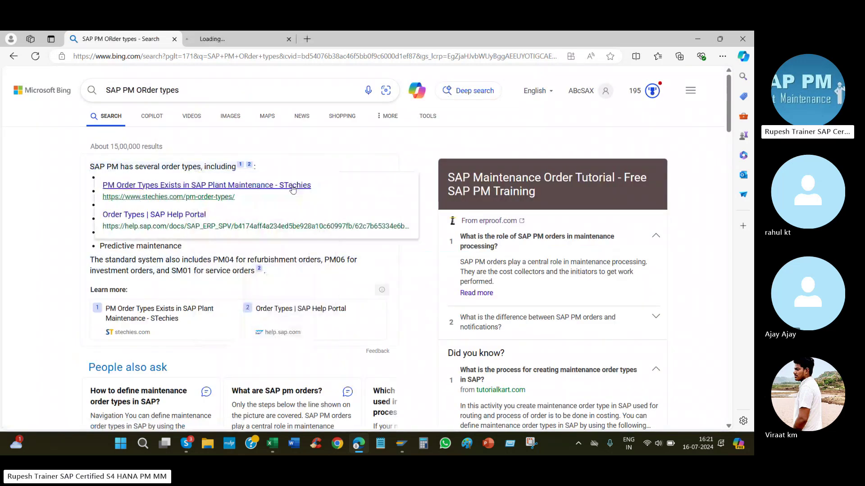
click(260, 43)
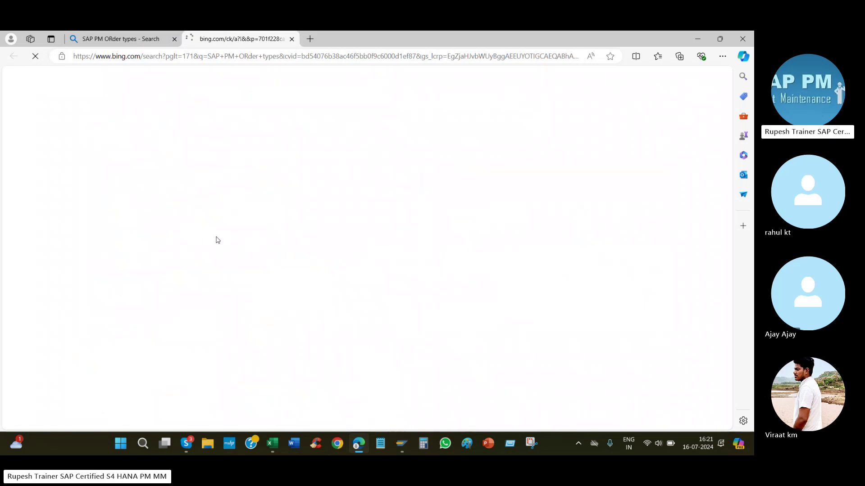
click(135, 40)
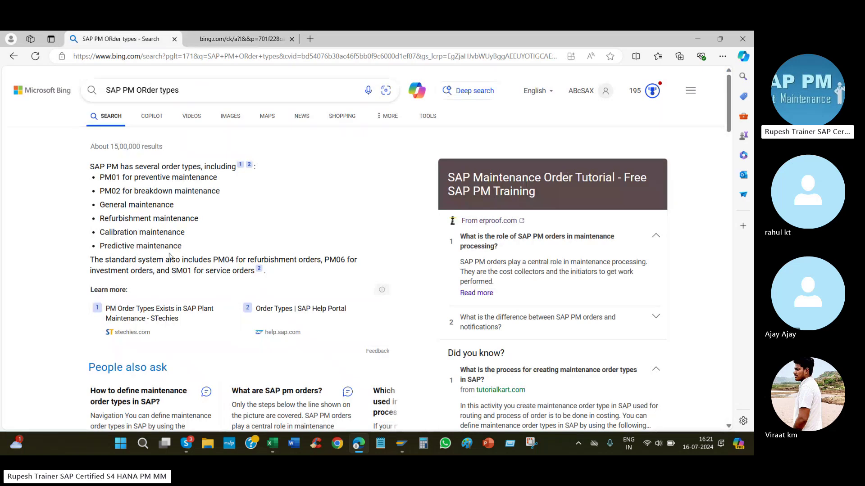
right_click(267, 270)
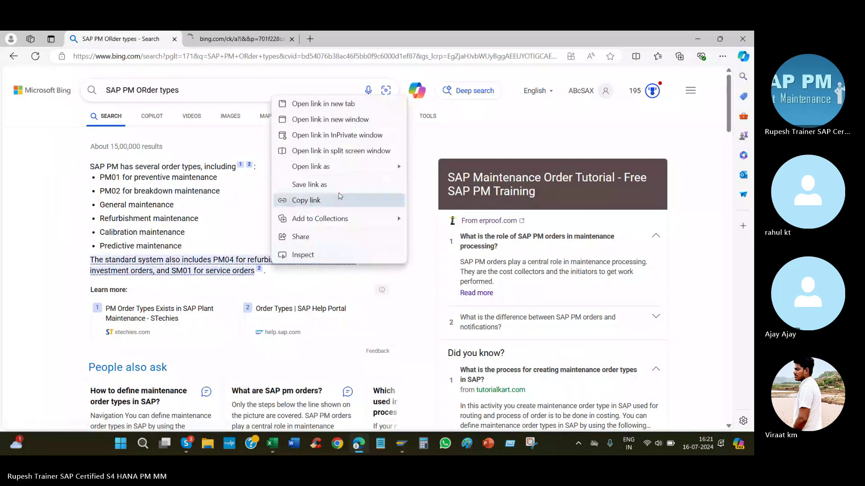
click(351, 111)
key(ctrl+Tab)
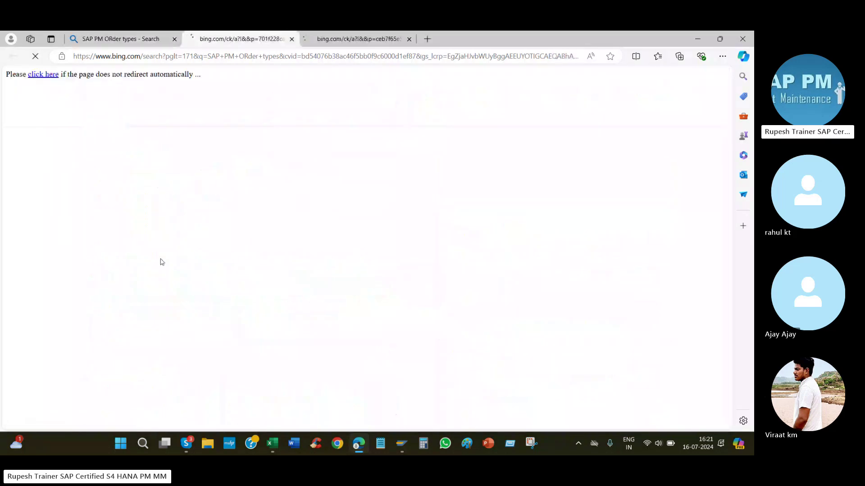
click(360, 39)
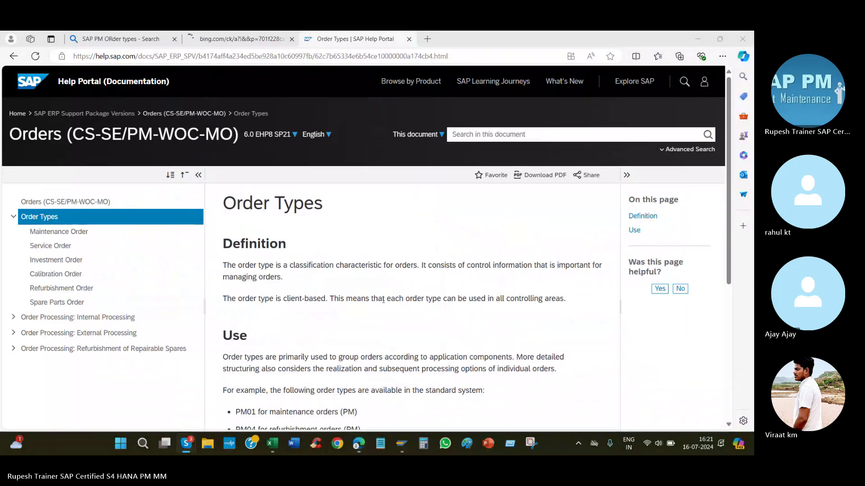
Step: Read the Maintenance Order help topic and the Order Types topic's list of standard order types
scroll(339, 334, down, 3)
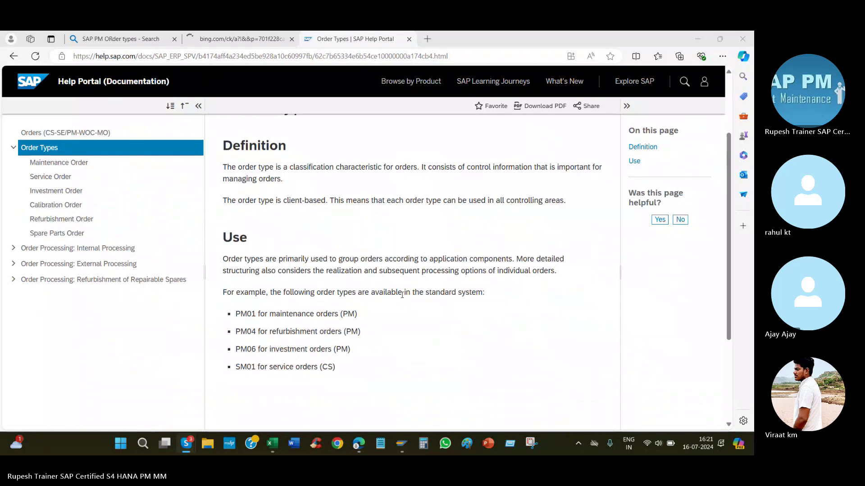
click(59, 162)
scroll(402, 285, down, 4)
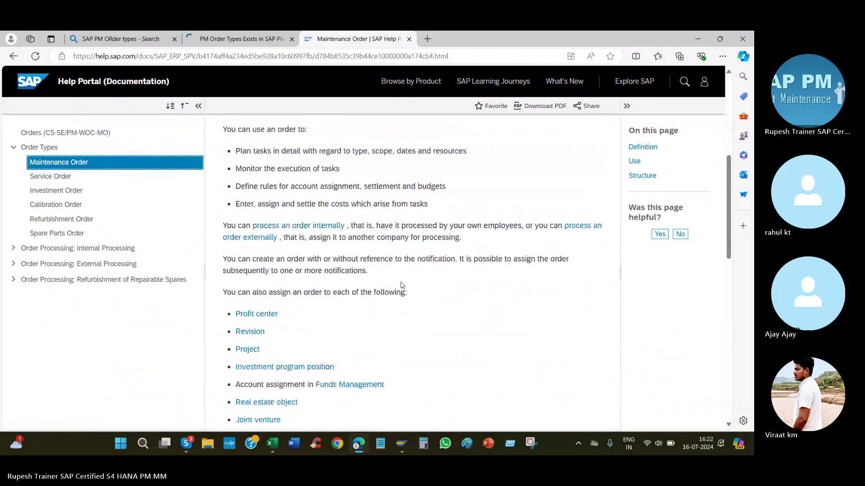
scroll(402, 285, down, 4)
click(53, 150)
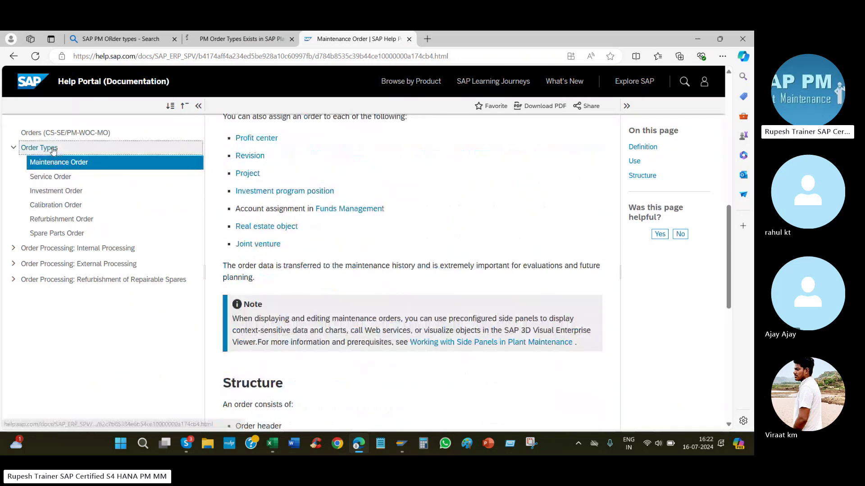
scroll(277, 288, down, 4)
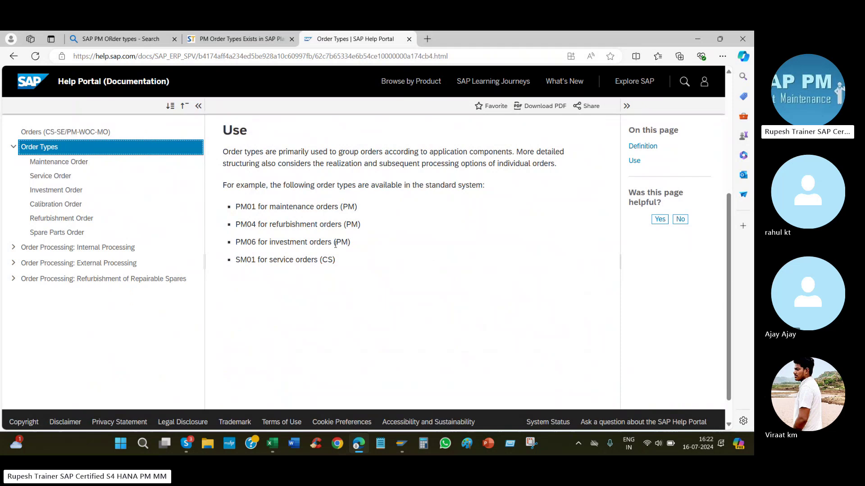
Step: Go to the STechies PM order types page and examine the breakdown maintenance entry in the best answer
click(238, 38)
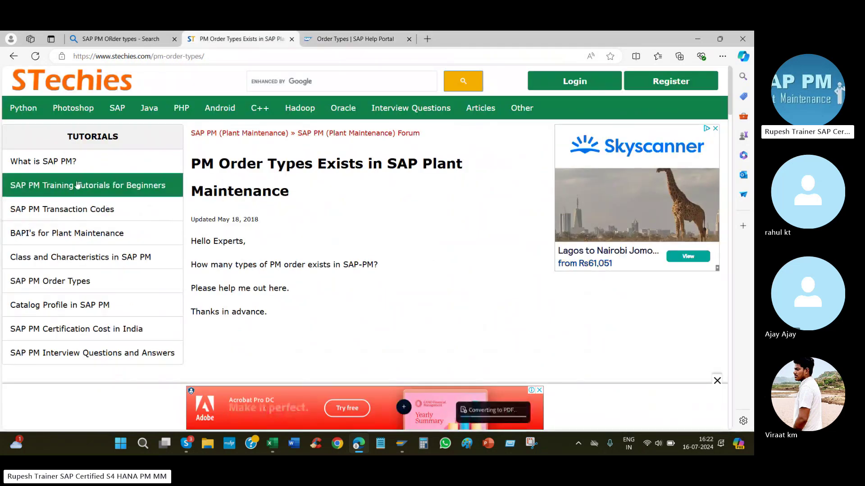
scroll(451, 282, down, 9)
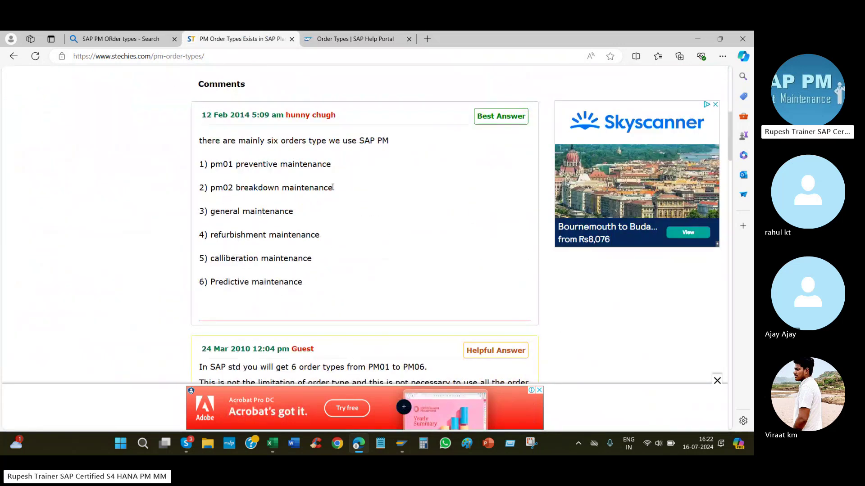
drag(333, 188, 204, 187)
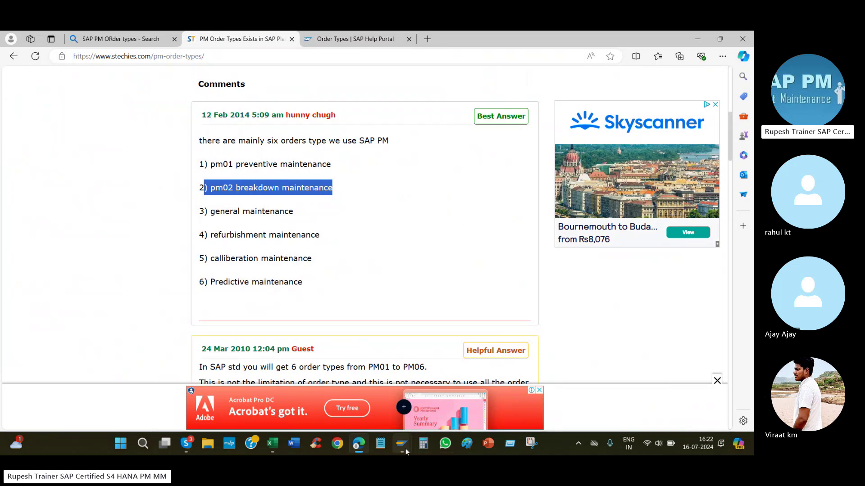
Step: Switch to SAP to check the PM02 order type's description, and return to the STechies page in Edge
mouse_move(401, 443)
click(432, 392)
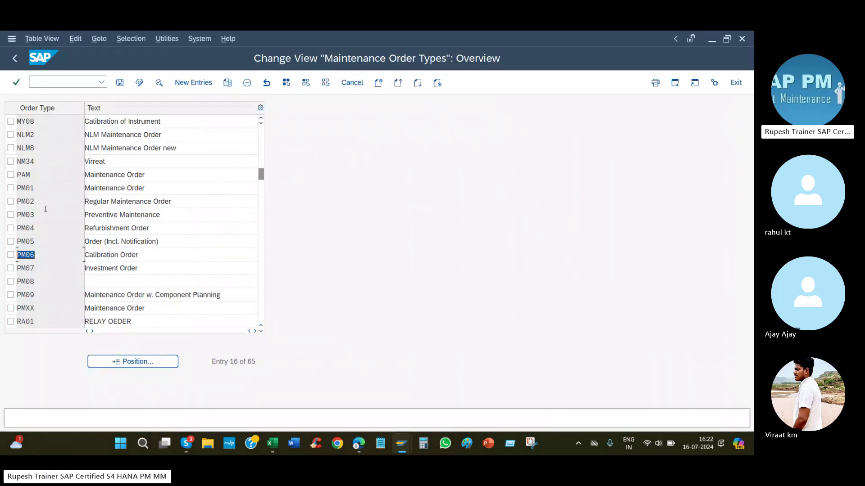
click(214, 202)
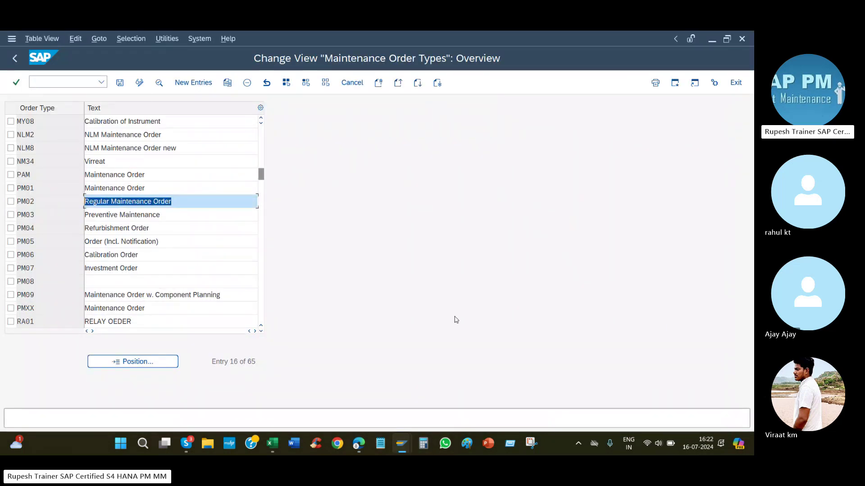
key(alt+Tab)
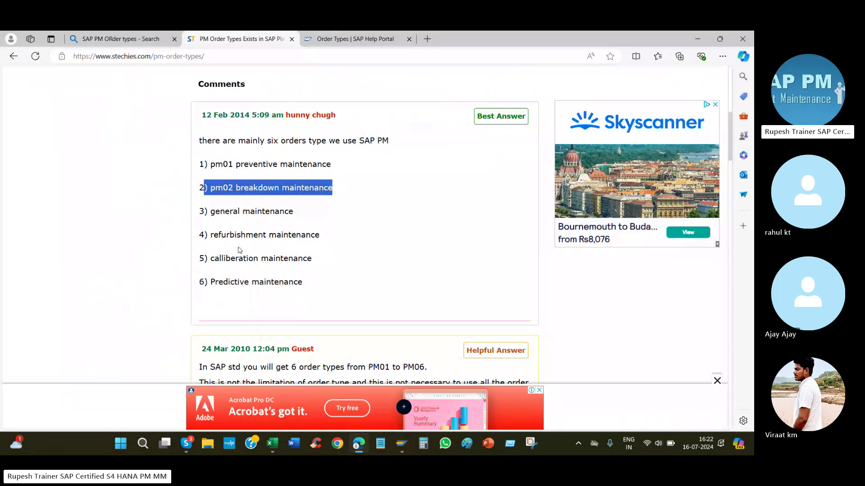
Step: Read the remaining STechies answers, examining the PM06 and PM05 entries in the list of standard order types
scroll(385, 246, down, 3)
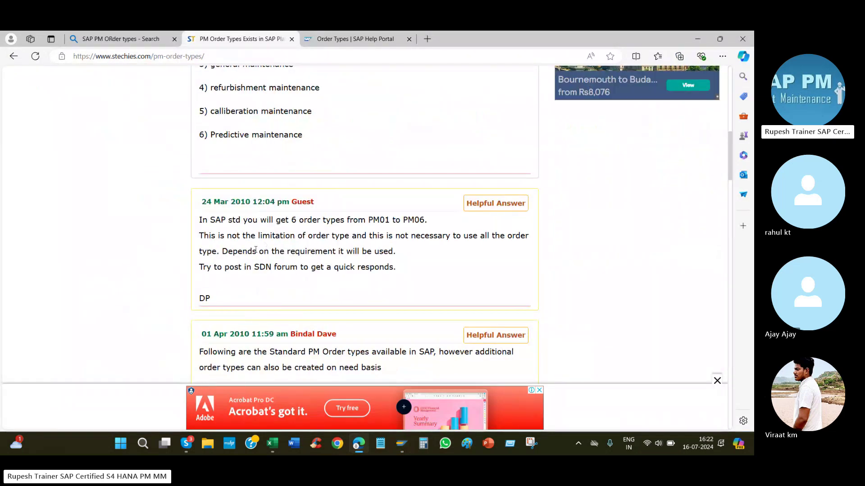
scroll(341, 273, down, 1)
scroll(342, 273, down, 3)
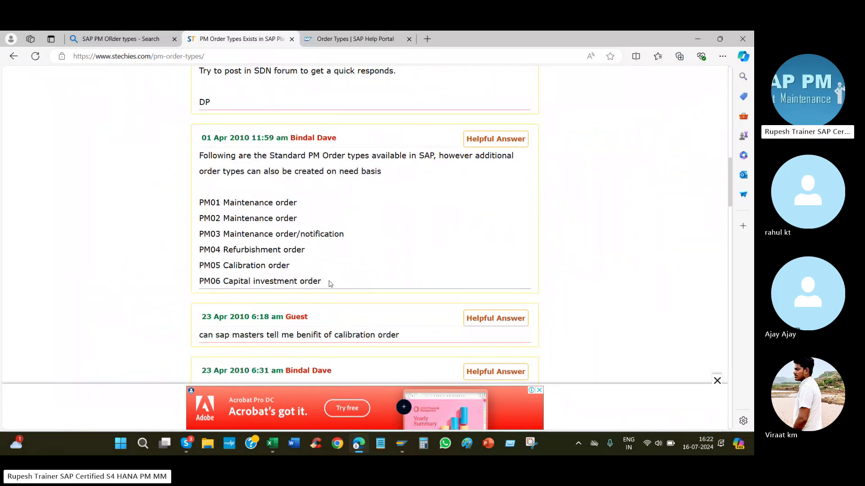
drag(333, 283, 199, 282)
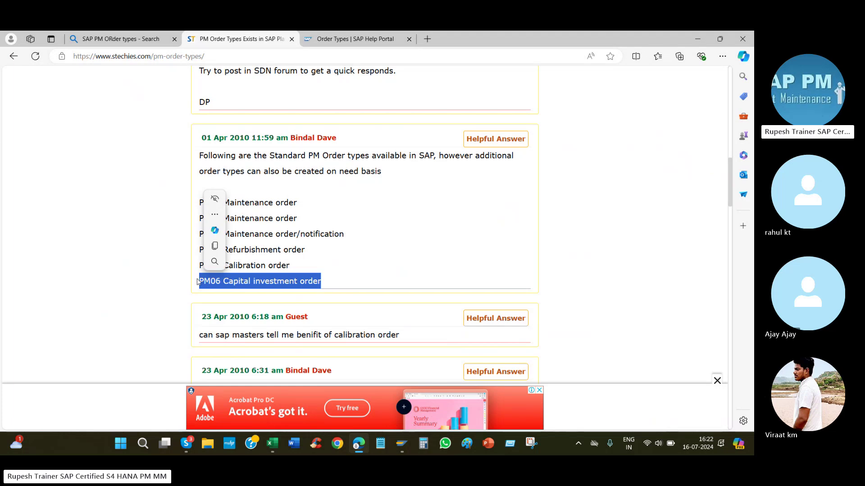
drag(296, 266, 199, 266)
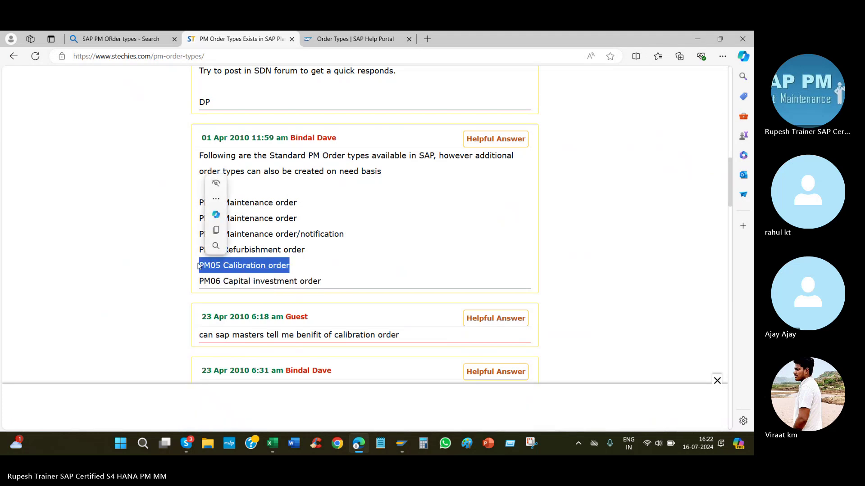
click(179, 234)
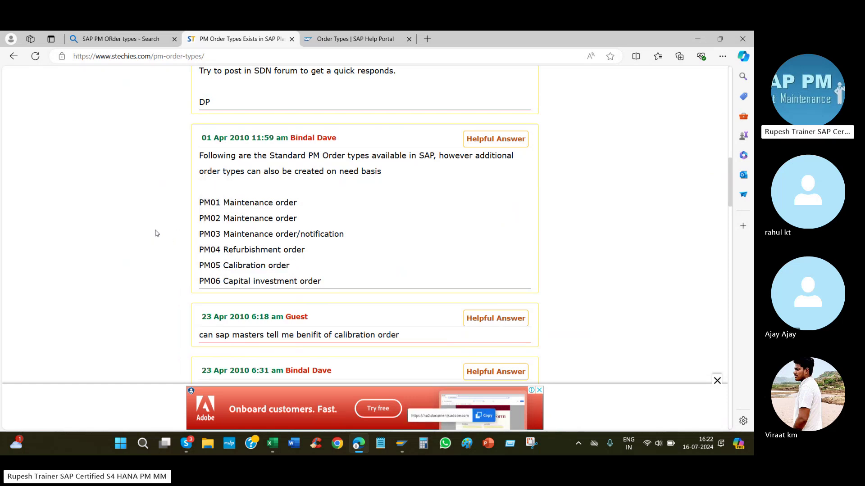
Step: Return to the Bing search results and browse the related questions about SAP PM order types
click(126, 40)
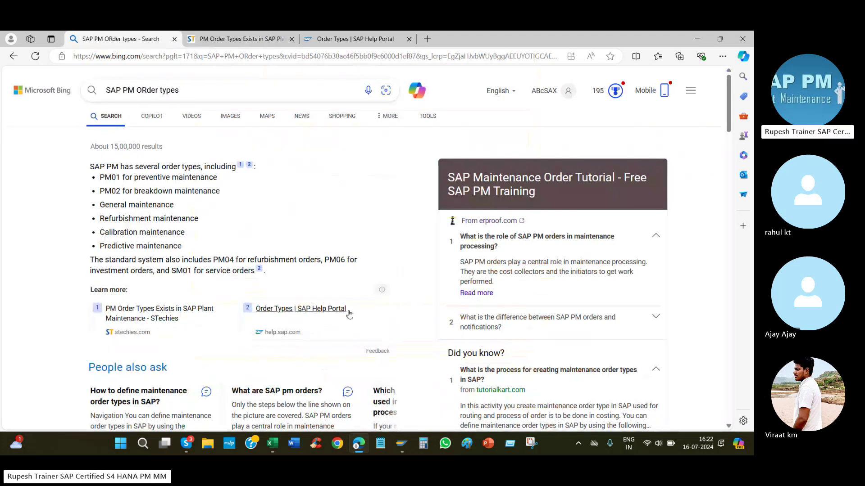
scroll(349, 315, down, 2)
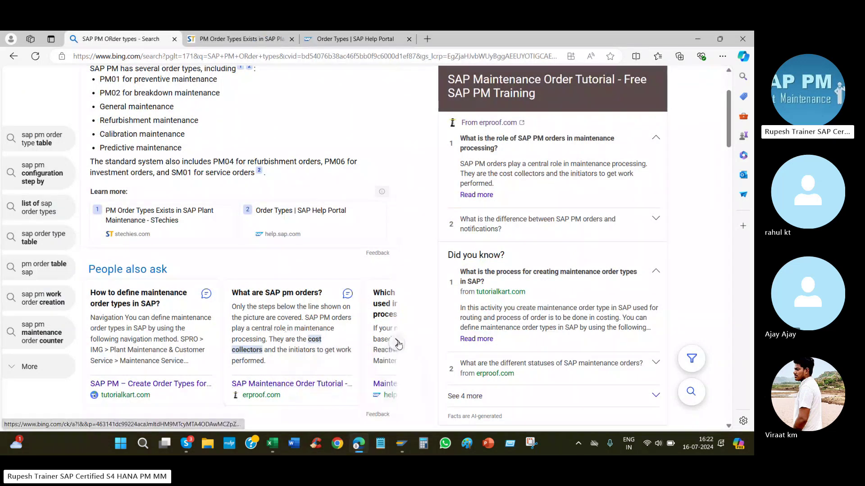
click(398, 344)
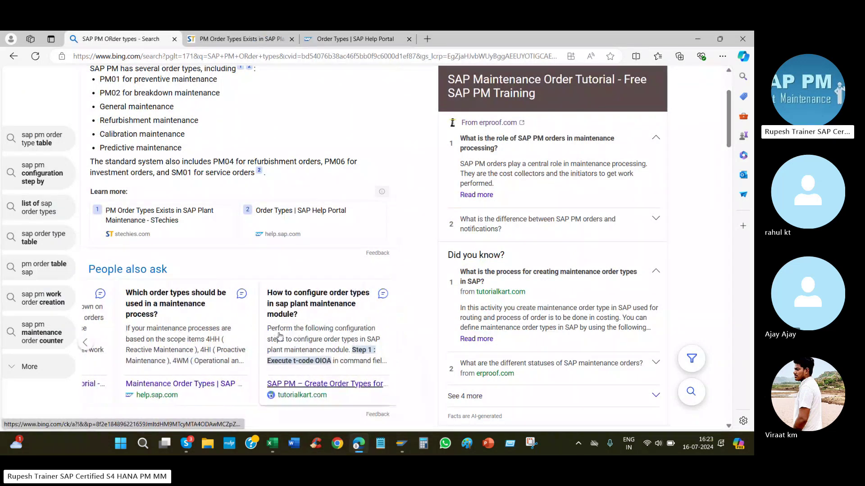
Step: In Excel's Sheet5, shade the General, Corrective, break down, Shout down and project order entries of the order type list blue-grey
click(273, 445)
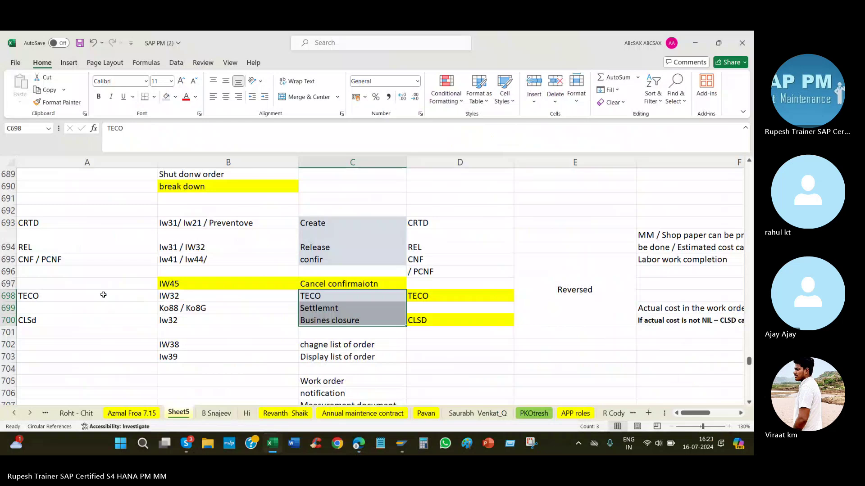
scroll(103, 295, down, 11)
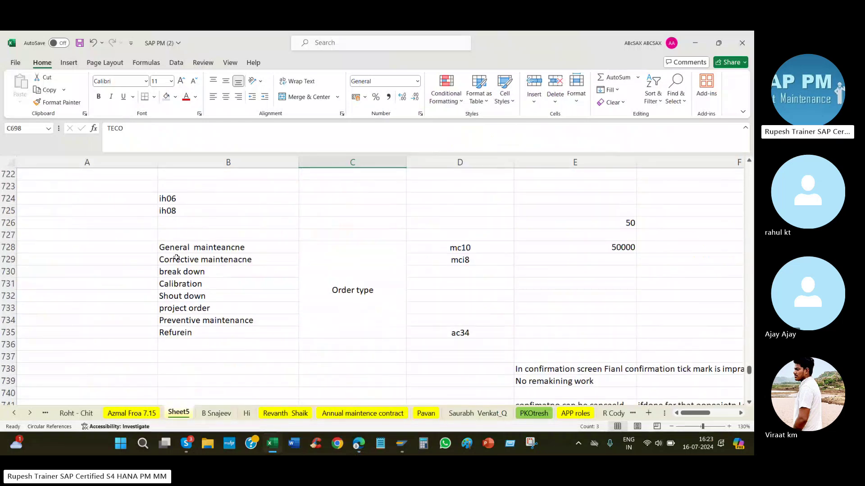
click(189, 248)
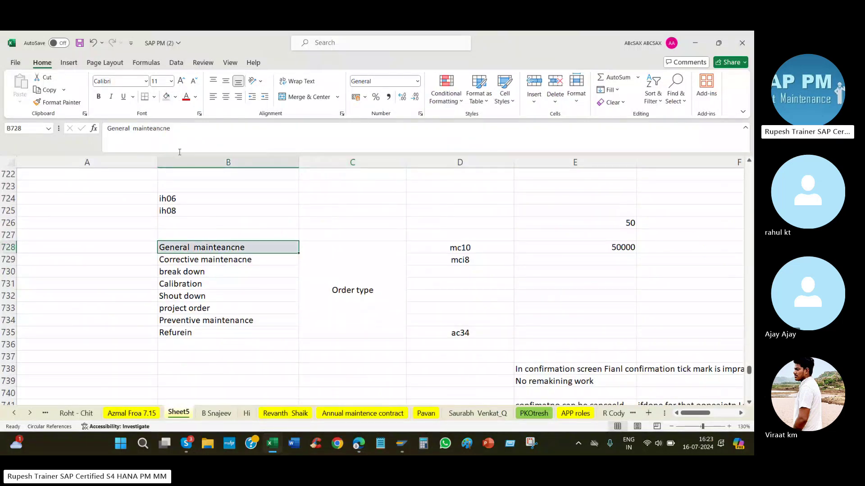
drag(202, 264, 193, 243)
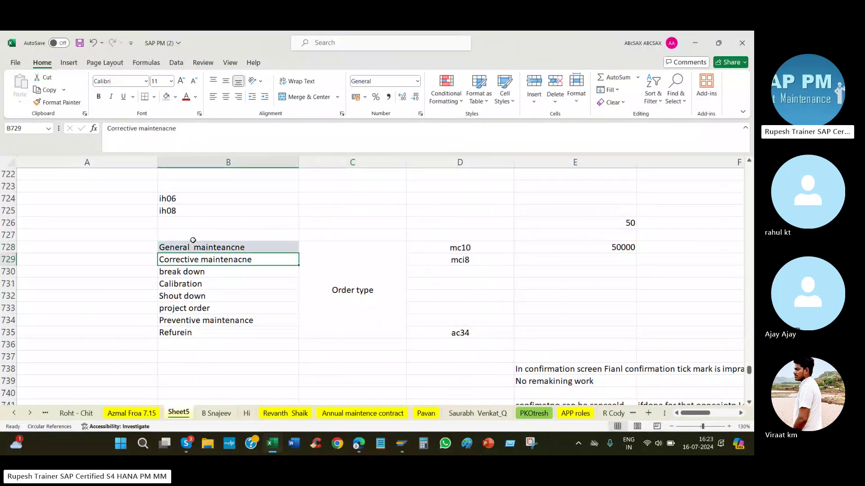
ctrl+click(189, 272)
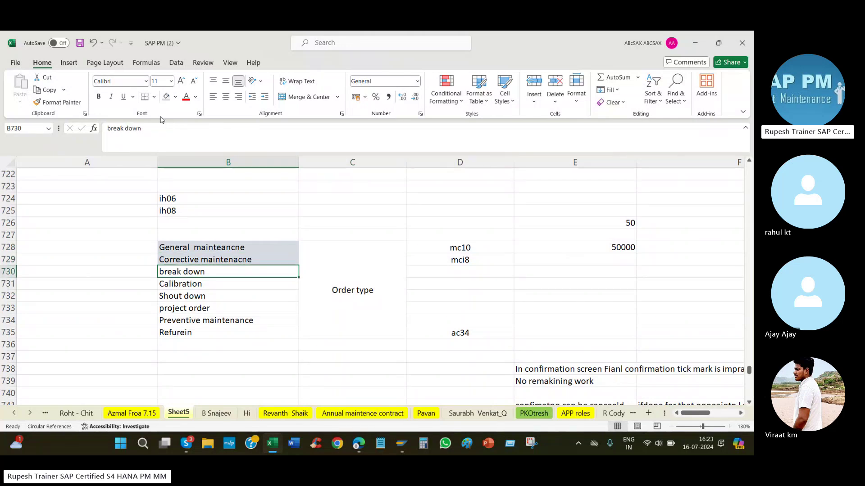
ctrl+click(199, 308)
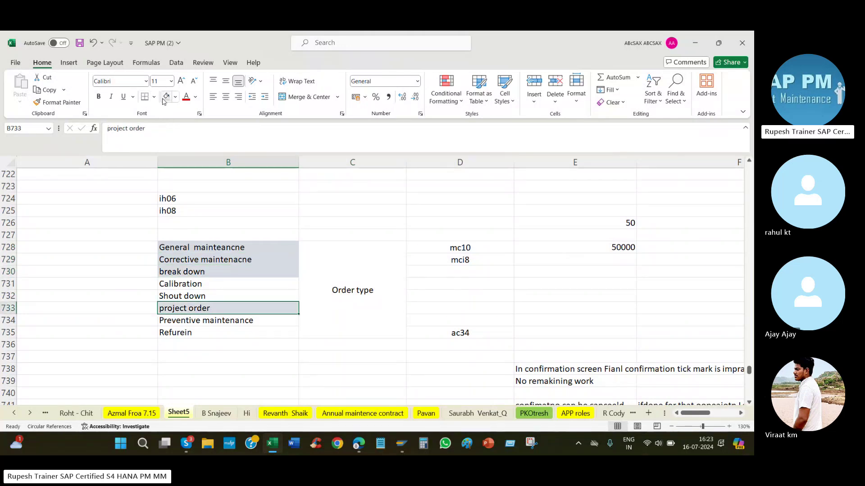
ctrl+click(194, 296)
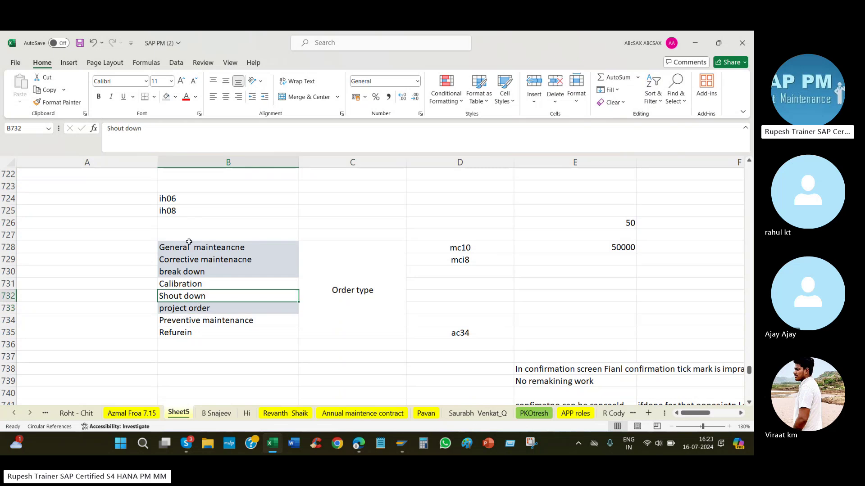
Step: Move the Preventive maintenance entry out of the order type list from B734 to A734
ctrl+click(203, 320)
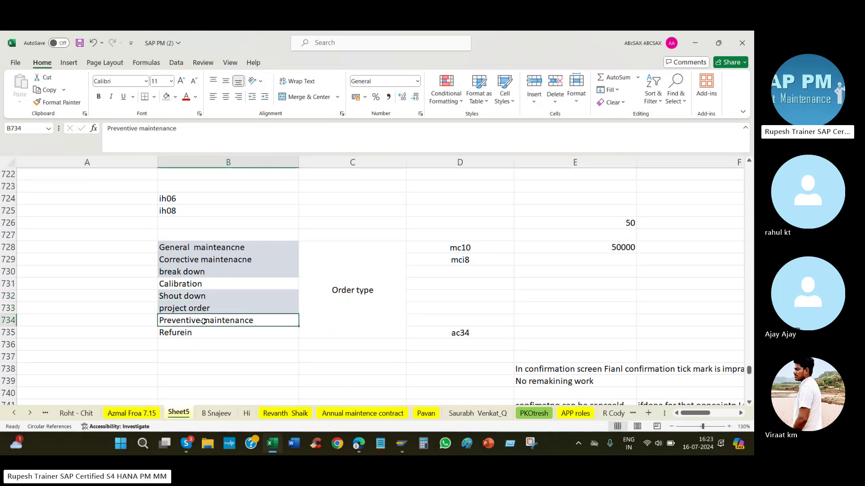
drag(204, 320, 116, 320)
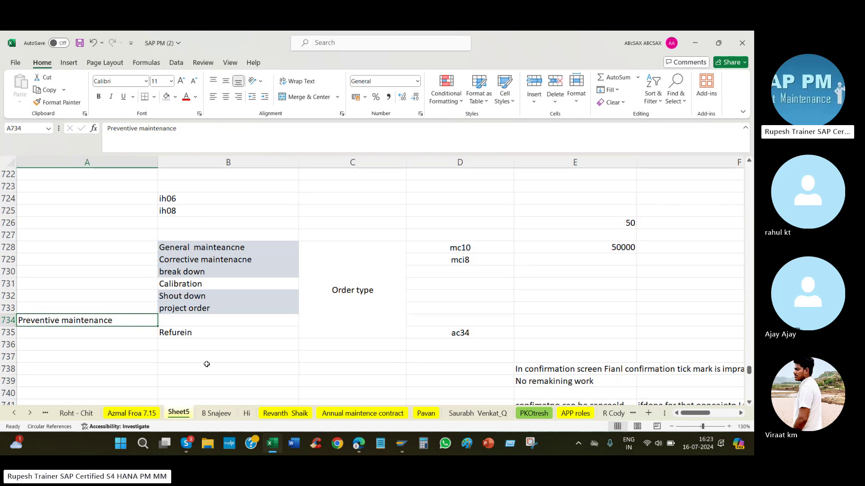
drag(107, 244, 228, 330)
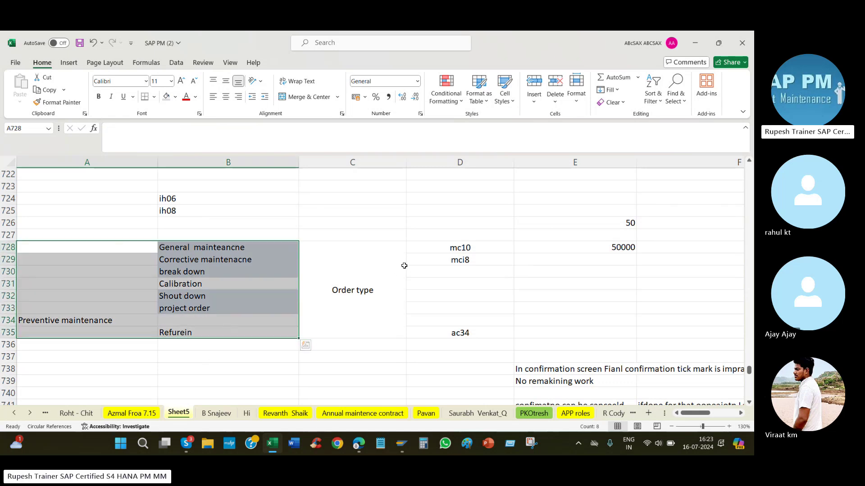
Step: Examine the work order lifecycle stages from Create to Busines closure in rows 693 to 700
scroll(332, 205, up, 10)
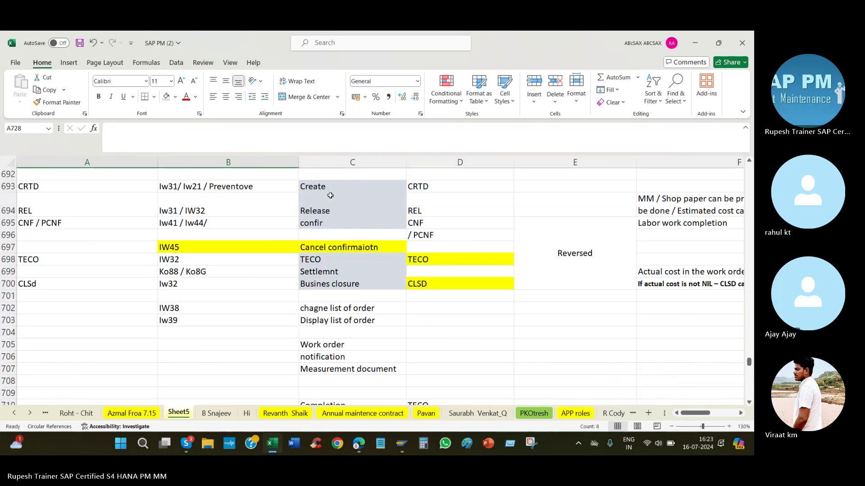
click(328, 188)
click(333, 223)
click(327, 260)
click(333, 272)
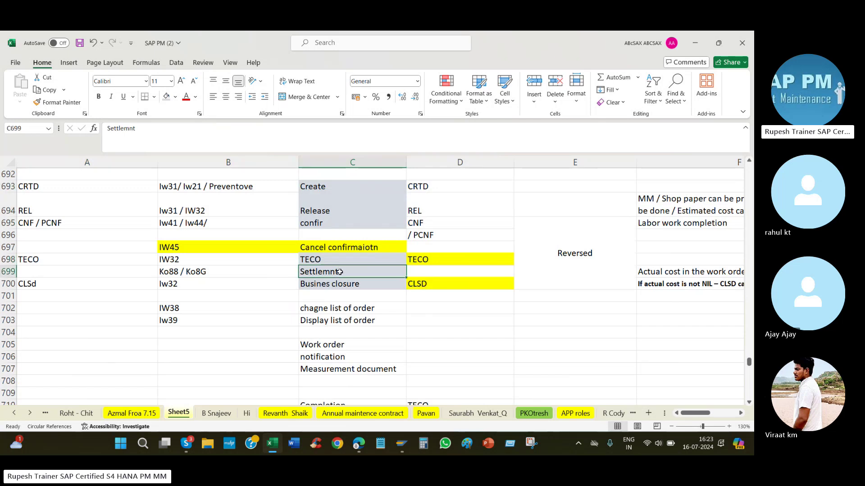
click(338, 282)
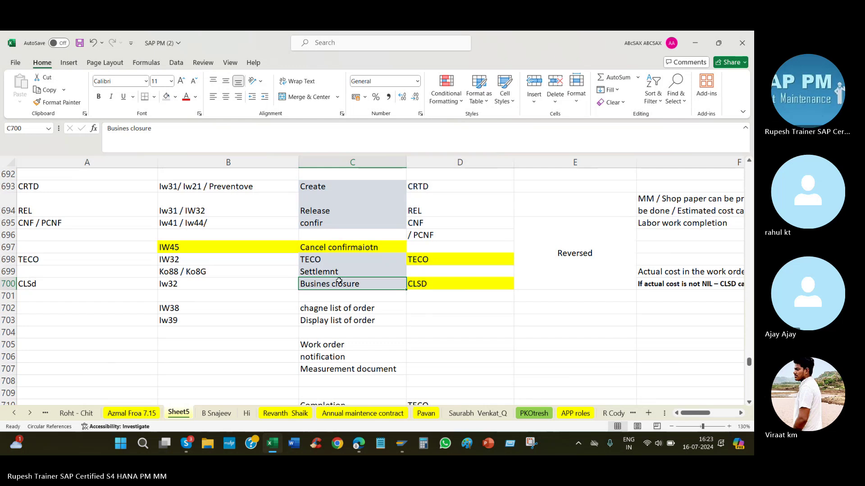
click(368, 197)
drag(336, 175, 343, 186)
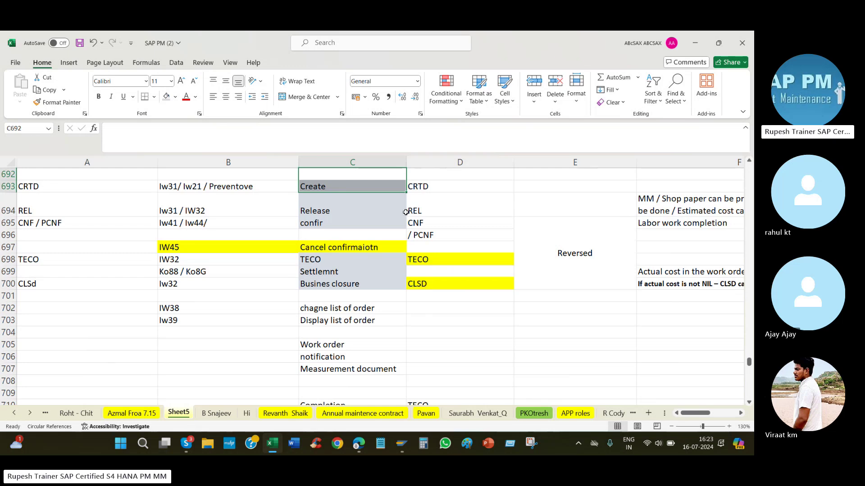
click(428, 318)
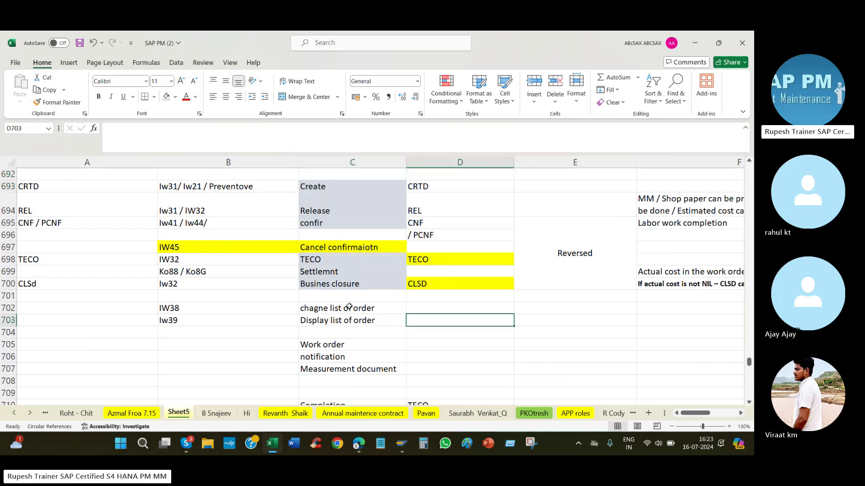
Step: Copy the Preventive maintenance entry from A734 of Sheet5 into B927 of the trainee's sheet that follows Hi
scroll(217, 316, down, 3)
scroll(216, 317, down, 6)
click(67, 356)
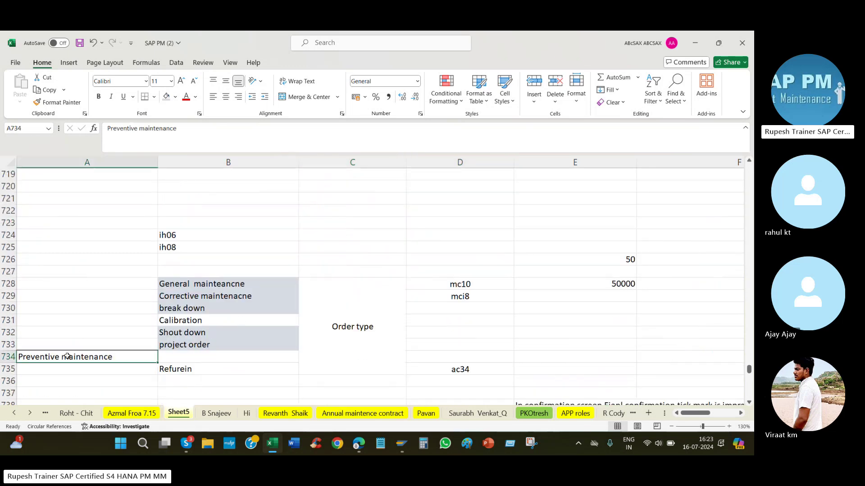
click(212, 283)
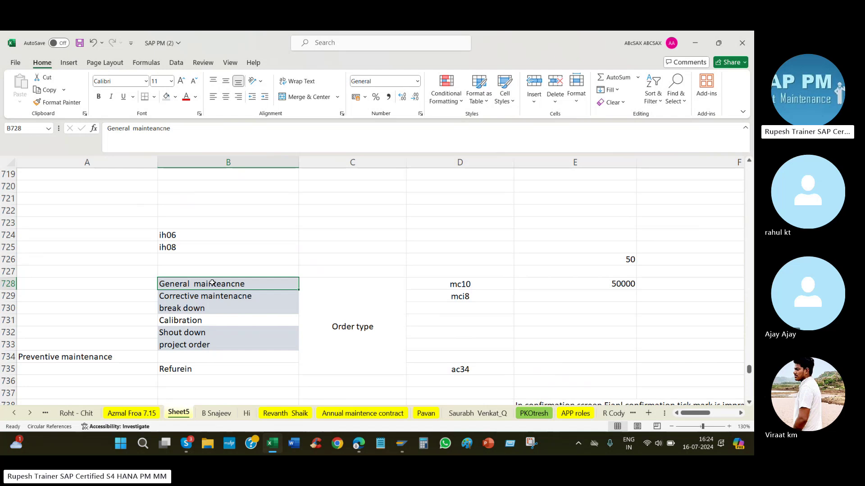
click(115, 359)
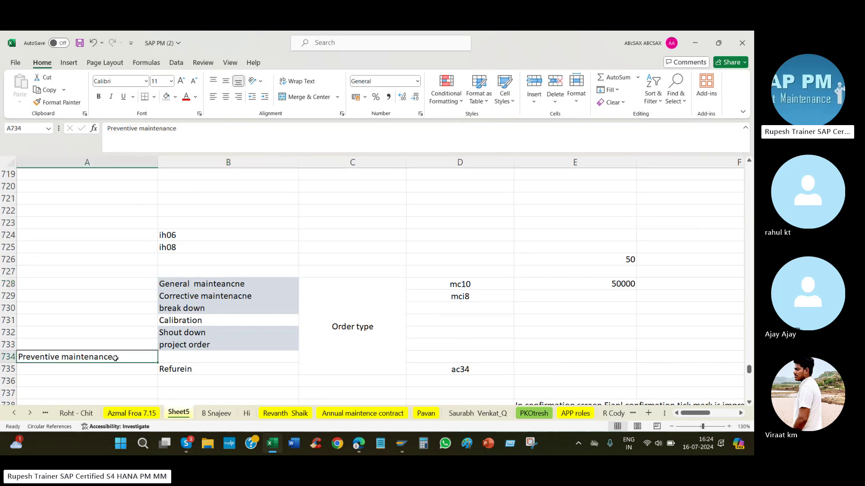
key(ctrl+c)
scroll(220, 338, down, 20)
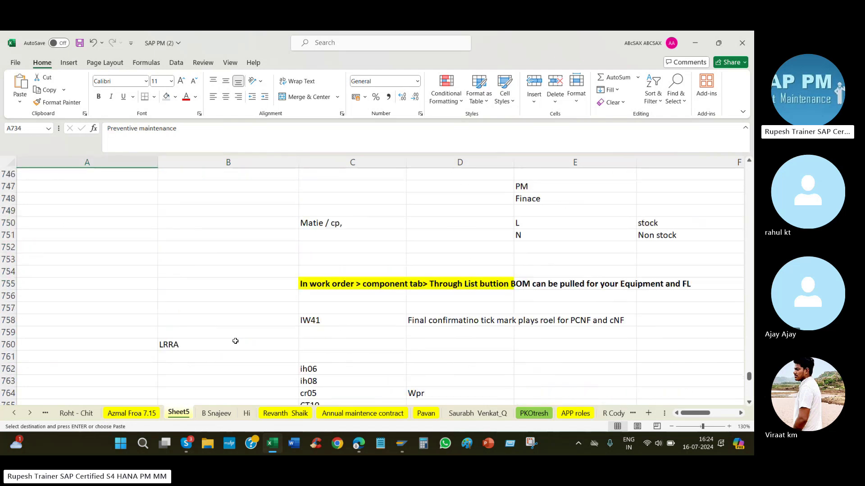
scroll(252, 335, down, 12)
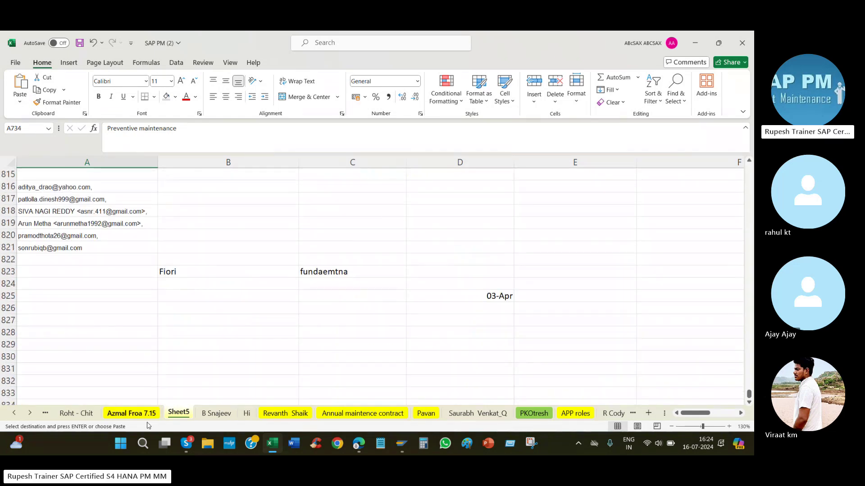
click(285, 413)
click(187, 306)
key(ctrl+v)
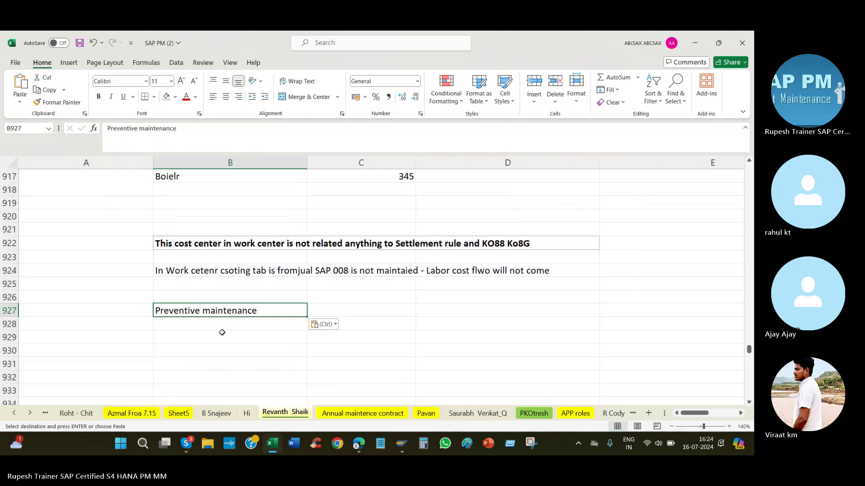
click(184, 336)
key(Escape)
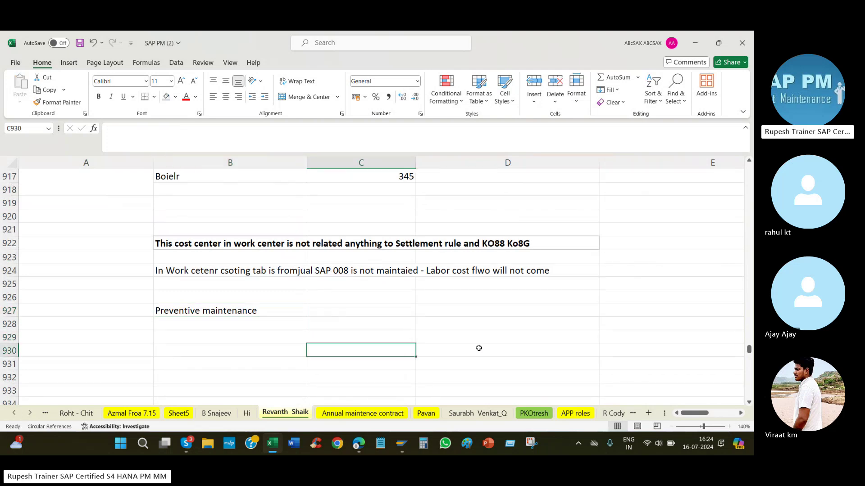
click(207, 346)
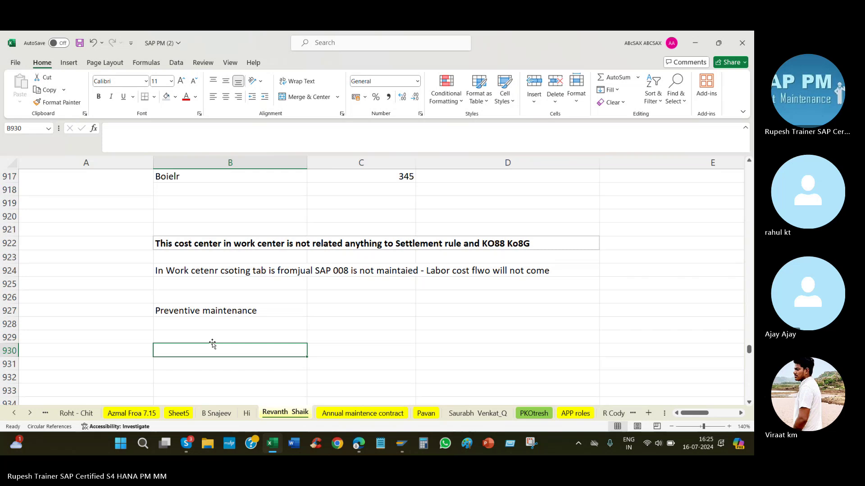
Step: Set the system sound volume to 60 and return to the worksheet
click(660, 447)
drag(655, 381, 671, 385)
mouse_move(671, 386)
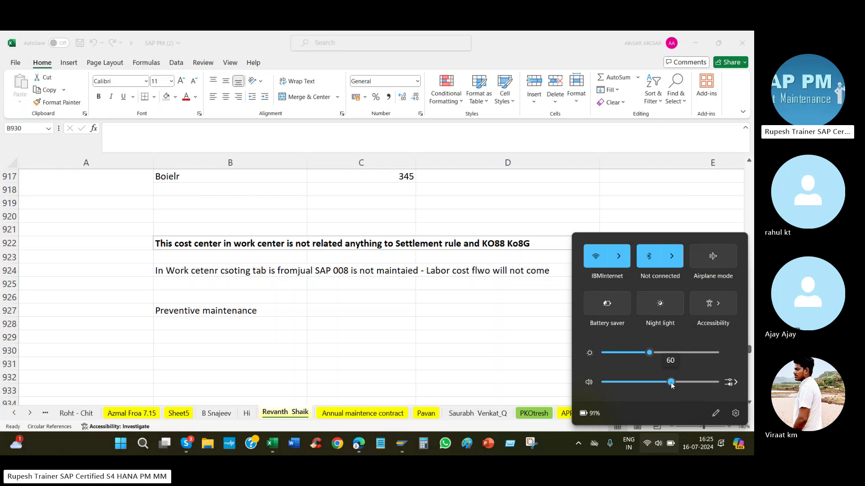
click(227, 333)
Step: Enter the note "To avoid break down" in B929, below the Preventive maintenance heading
click(224, 336)
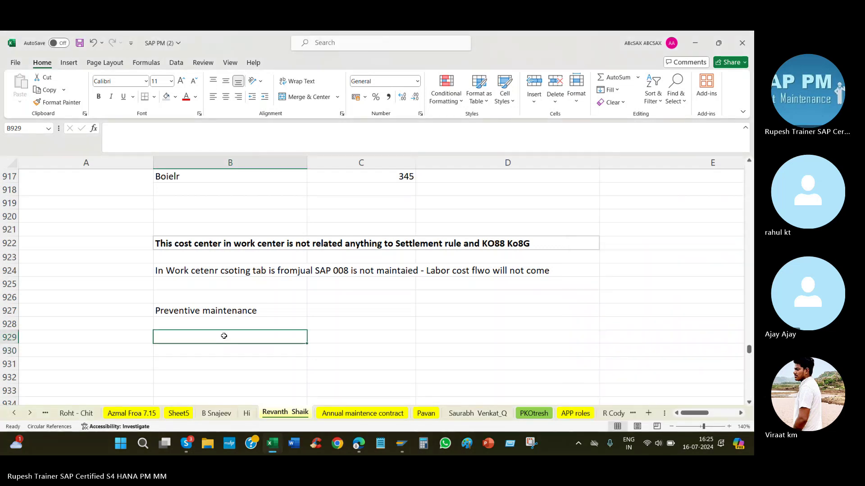
text(TP)
key(BackSpace)
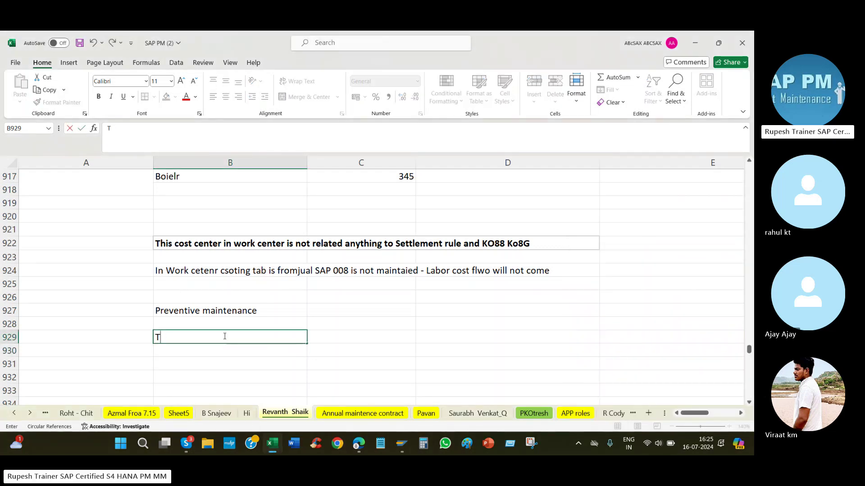
text(o avoid break down)
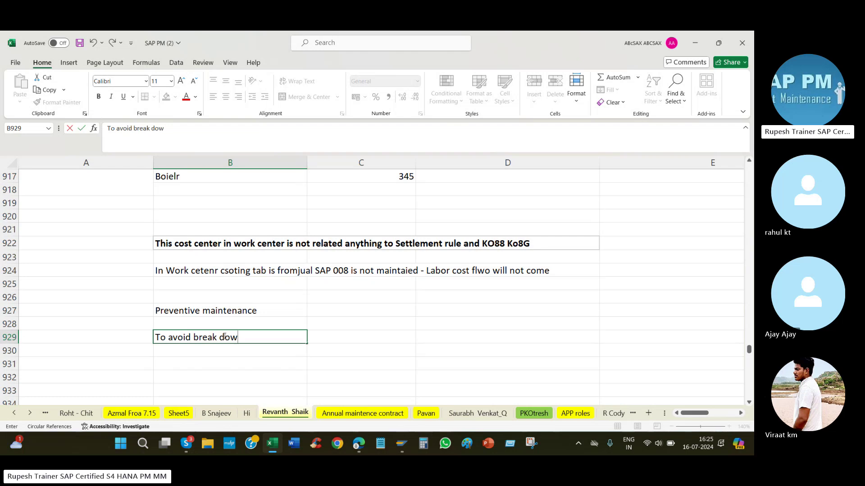
key(Return)
key(Return)
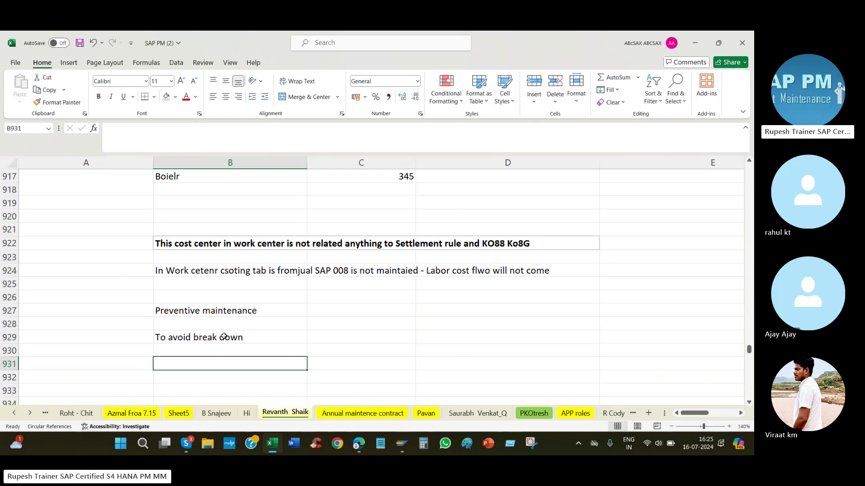
Step: Extend the note in B929 to read "To avoid break down and failure"
click(407, 302)
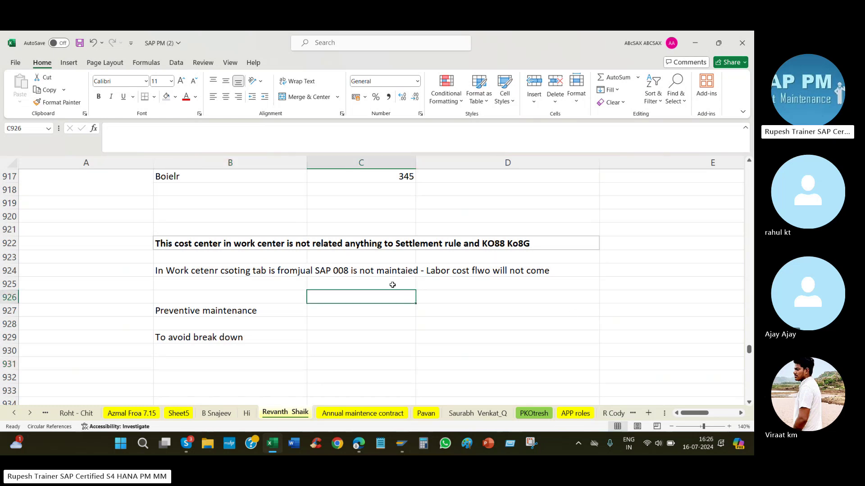
click(238, 309)
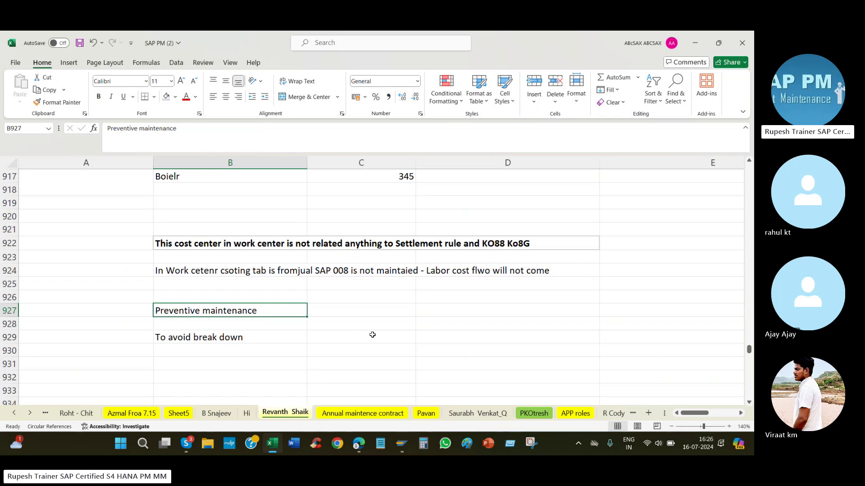
double_click(261, 338)
text(and)
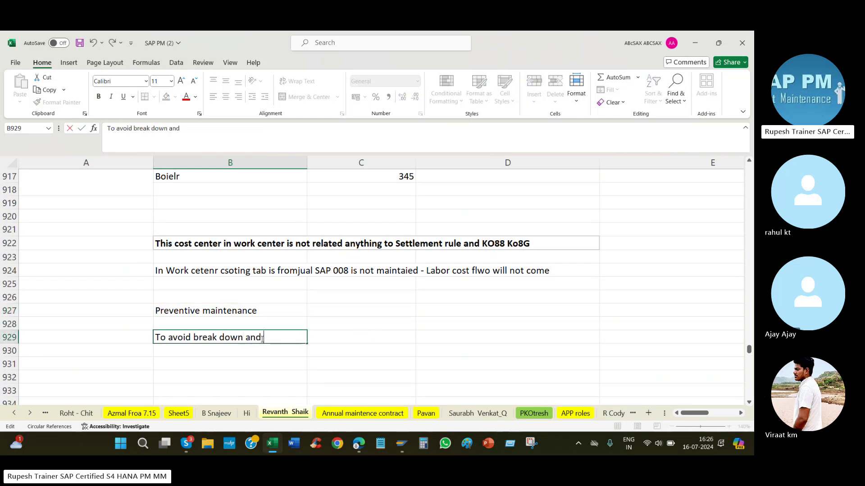
text( break do)
key(BackSpace)
key(BackSpace)
key(BackSpace)
key(BackSpace)
key(BackSpace)
key(BackSpace)
key(BackSpace)
key(BackSpace)
text(failu)
key(BackSpace)
key(BackSpace)
key(BackSpace)
text(ilure)
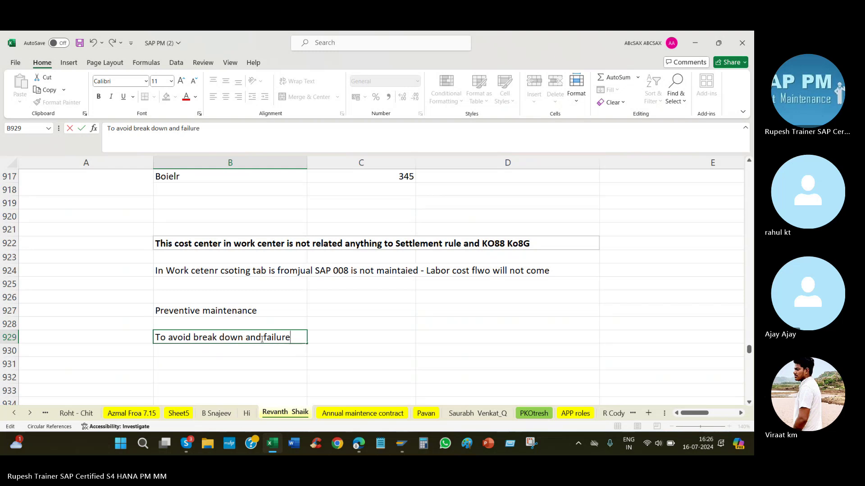
key(Return)
key(Return)
key(Return)
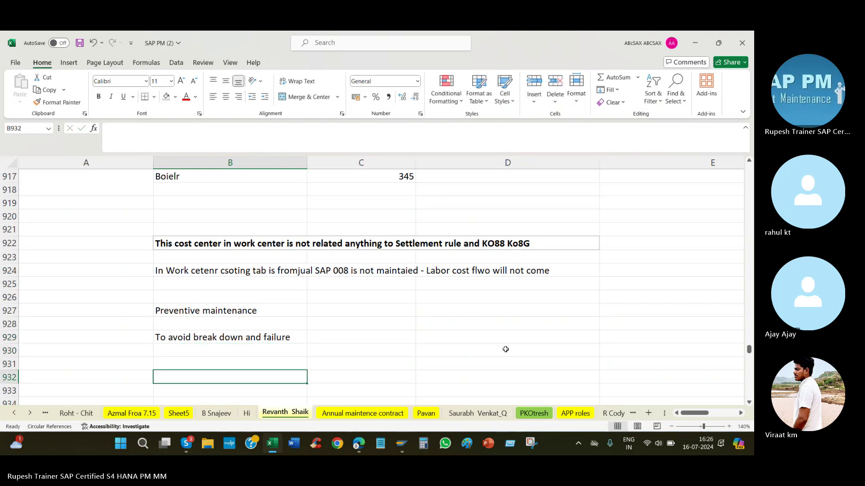
Step: Raise the screen brightness and switch to the PReventive folder in File Explorer
key(XF86MonBrightnessUp)
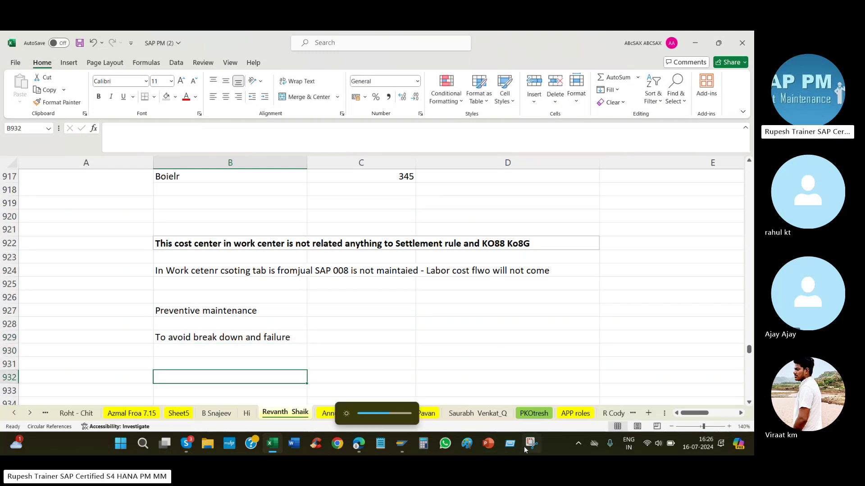
right_click(208, 444)
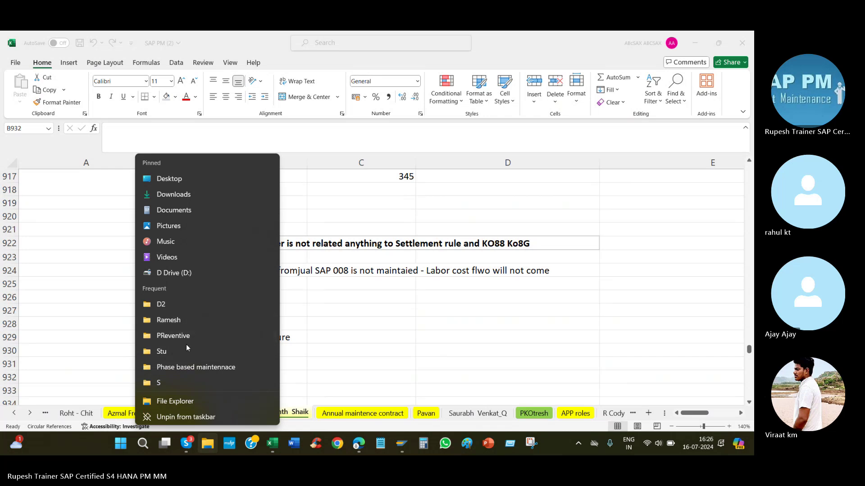
key(Escape)
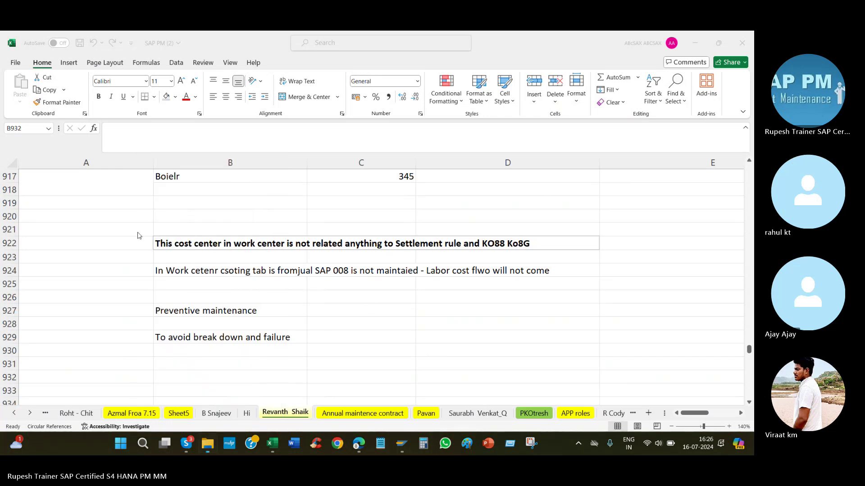
key(alt+Tab)
double_click(121, 306)
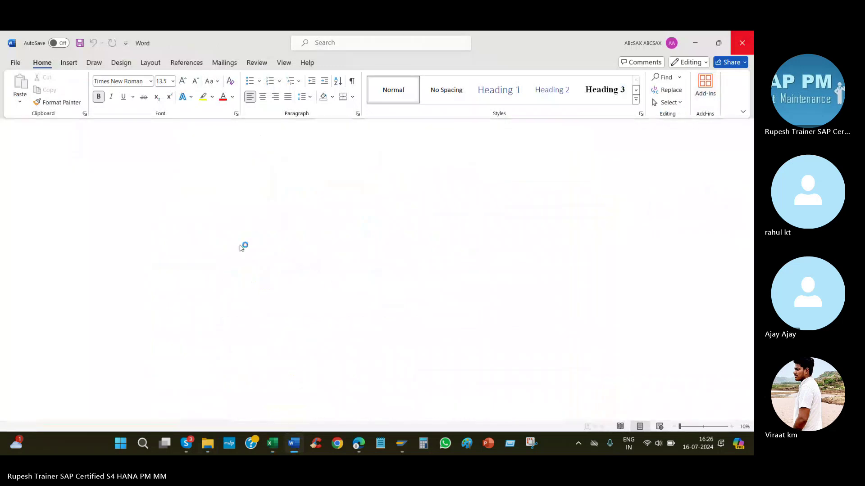
key(alt+Tab)
click(143, 297)
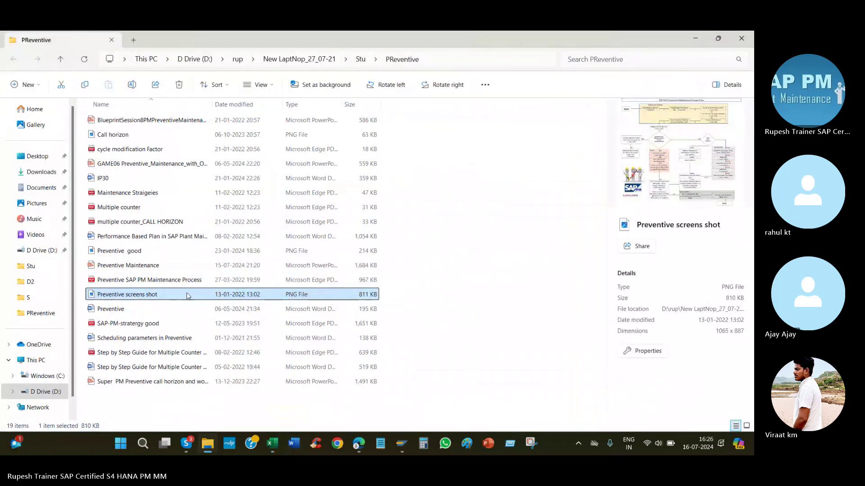
Step: View the Preventive screens shot image, close it and open the Preventive good image from the same folder
double_click(173, 296)
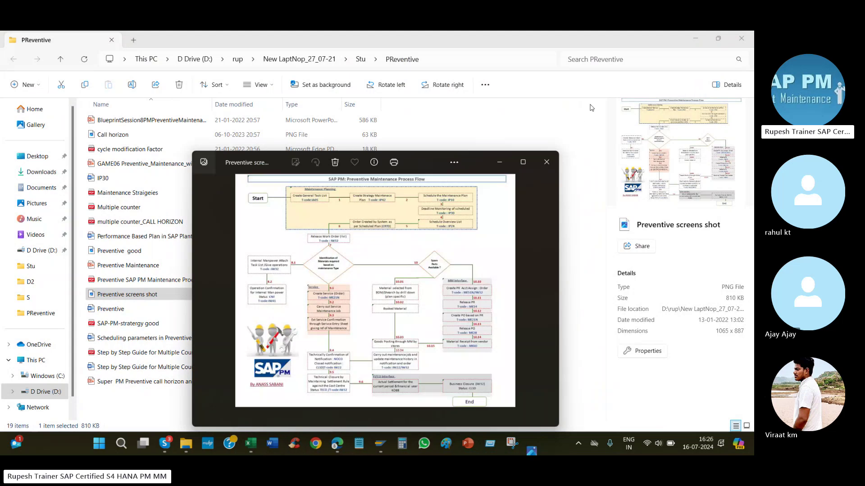
click(547, 162)
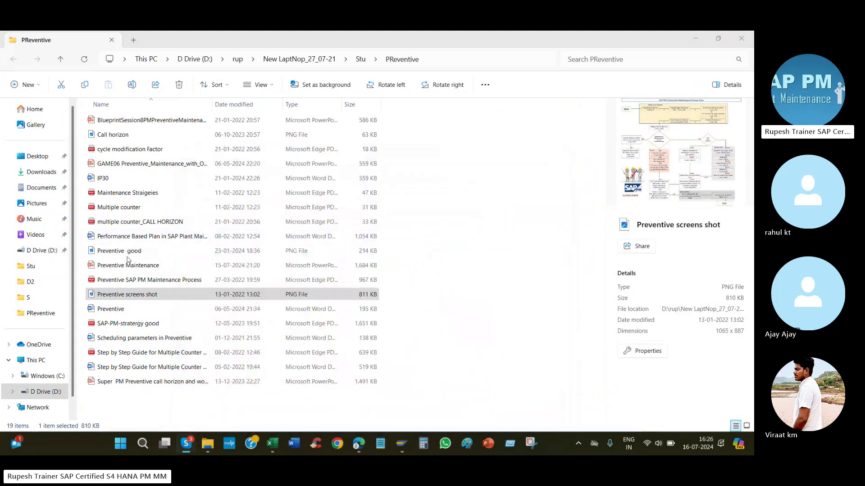
click(140, 253)
double_click(140, 252)
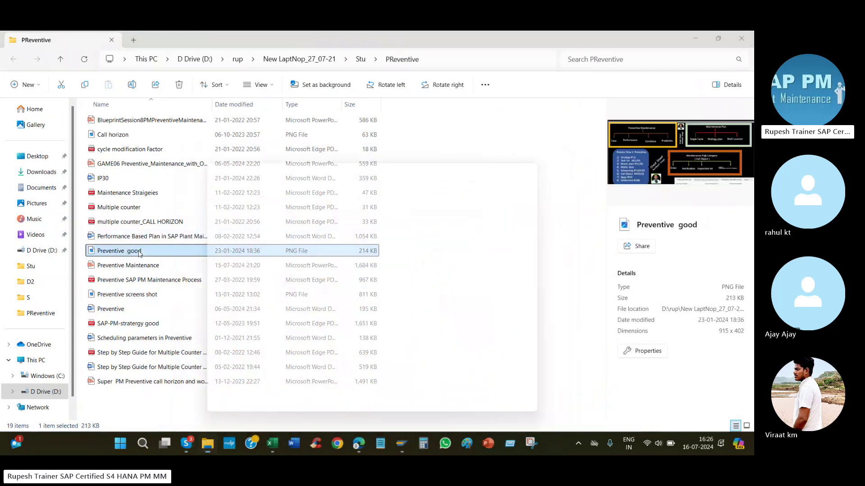
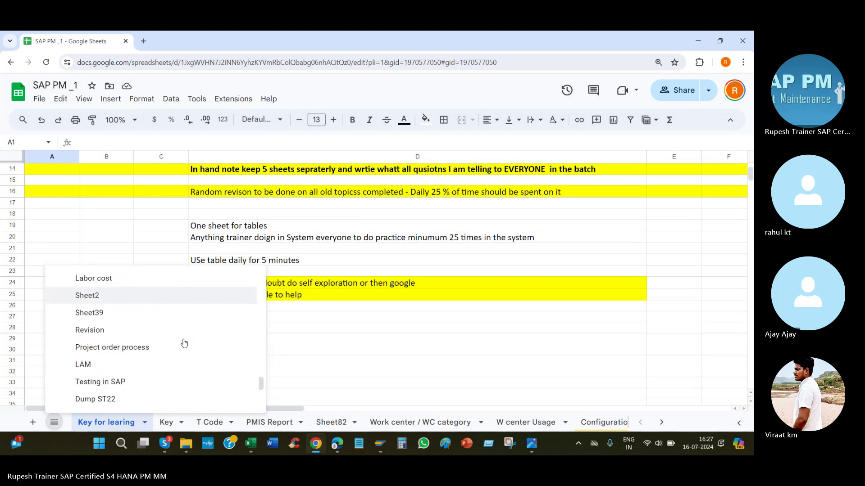
Step: Open the Preventive sheet of the SAP PM _1 Google Sheets file and compare its maintenance plan diagram with the Preventive good image
scroll(181, 347, down, 2)
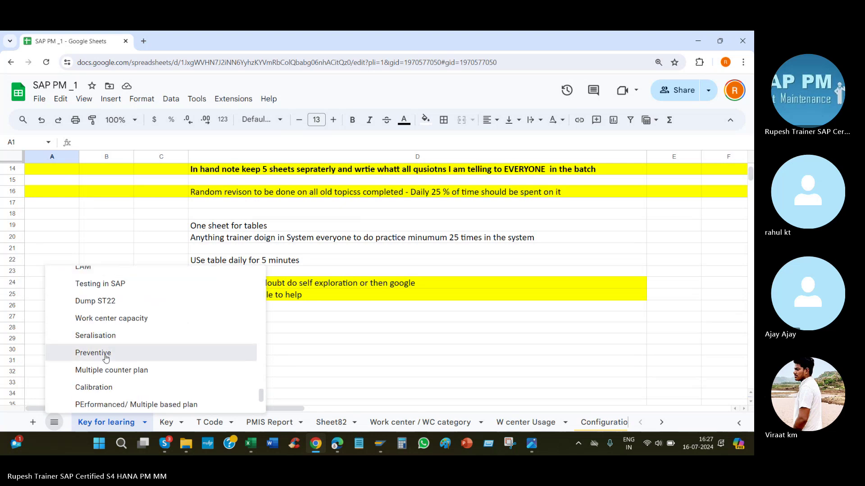
click(181, 352)
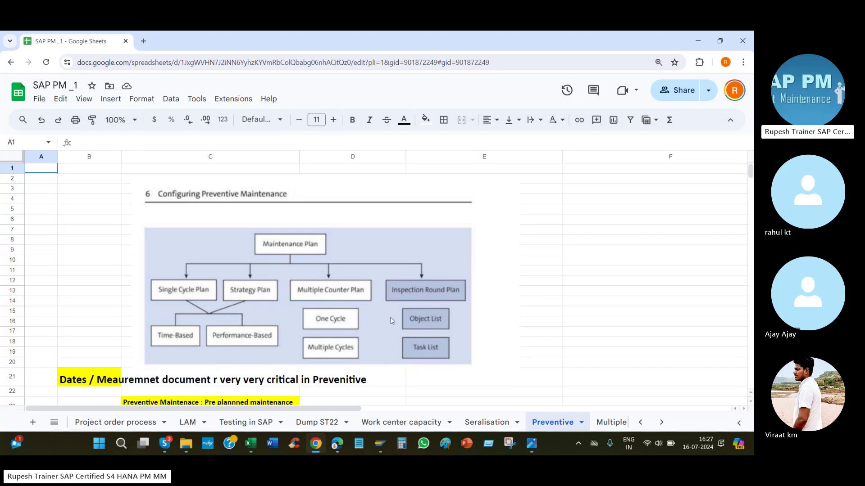
click(532, 444)
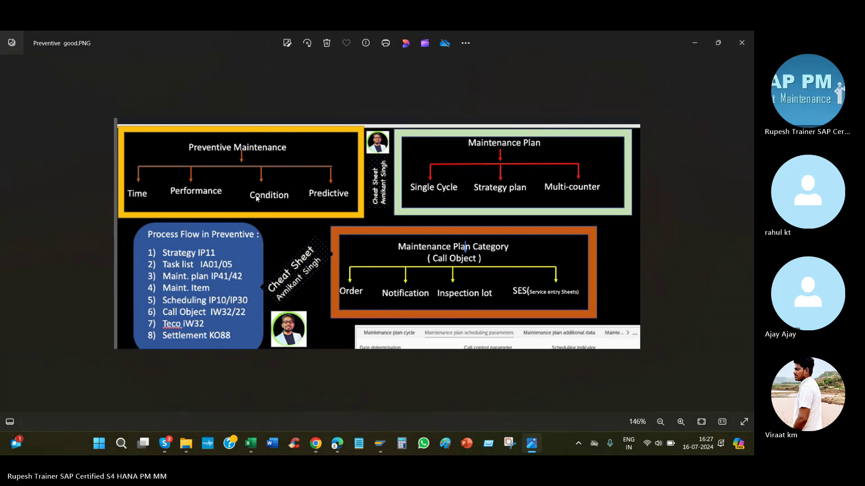
key(alt+Tab)
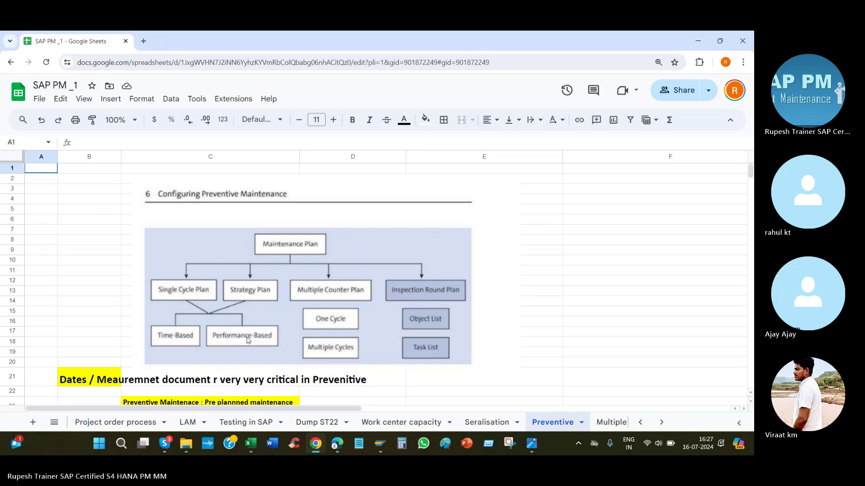
Step: In the trainee's Excel sheet, list "Time based", "Perfrpe" and "couter" in B932 to B934
click(251, 443)
click(187, 271)
text(P)
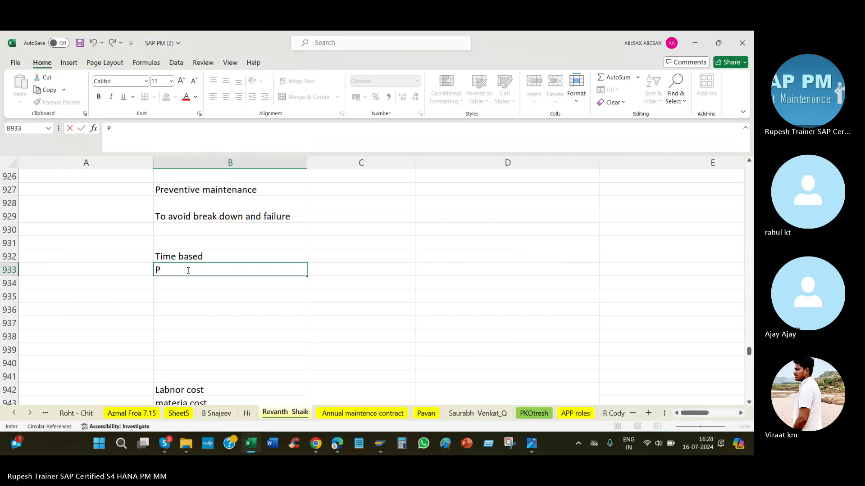
text(erfrpe)
key(Return)
text(cp)
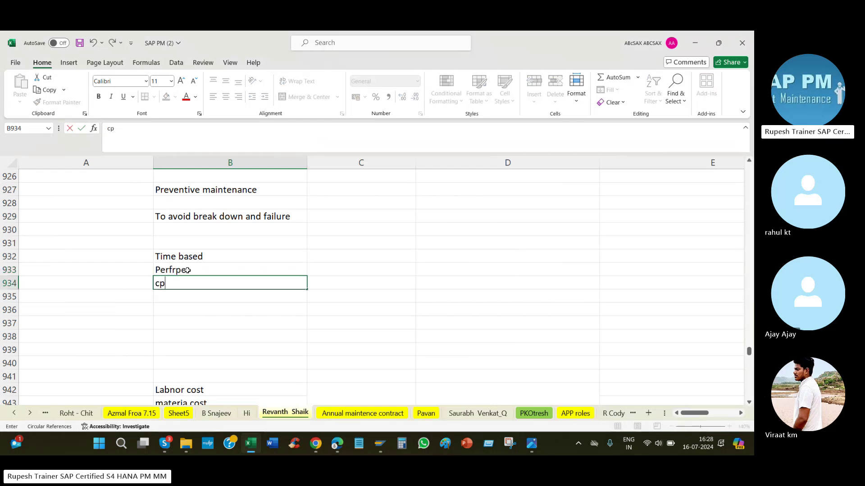
text(uter)
key(Return)
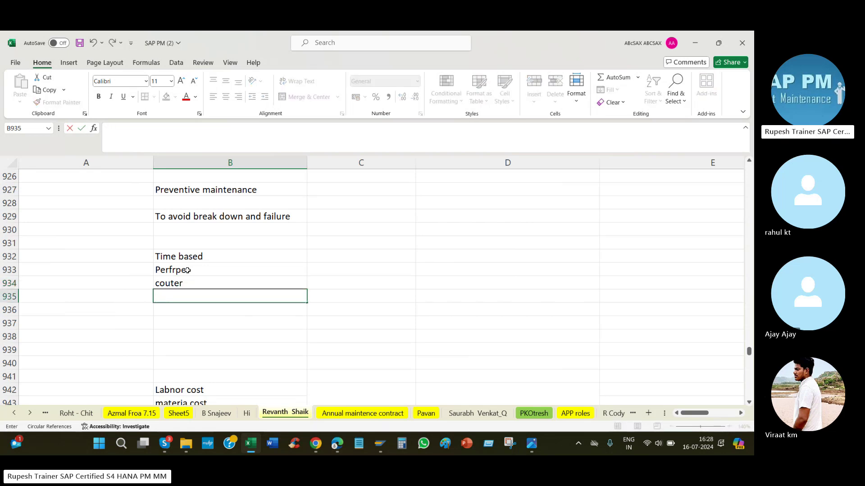
Step: Extend the entry in B934 to read "couter based plan"
double_click(199, 284)
text(nas)
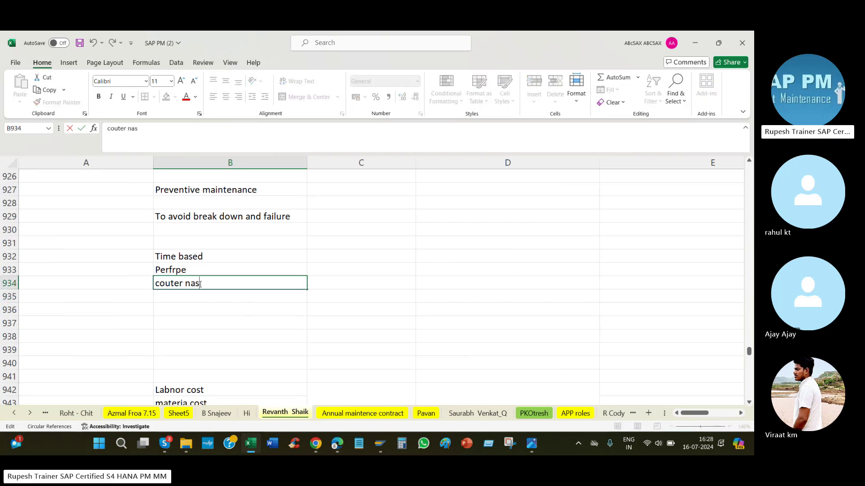
key(BackSpace)
key(BackSpace)
key(BackSpace)
text(based)
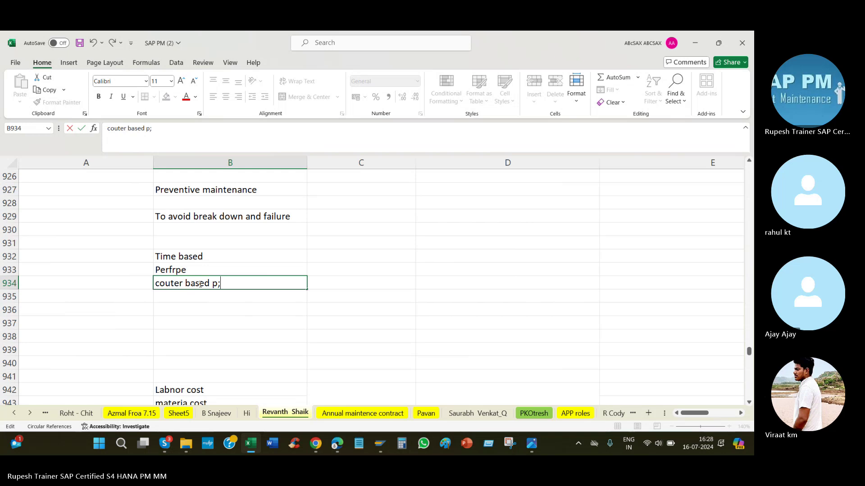
text( plan)
key(Return)
key(Return)
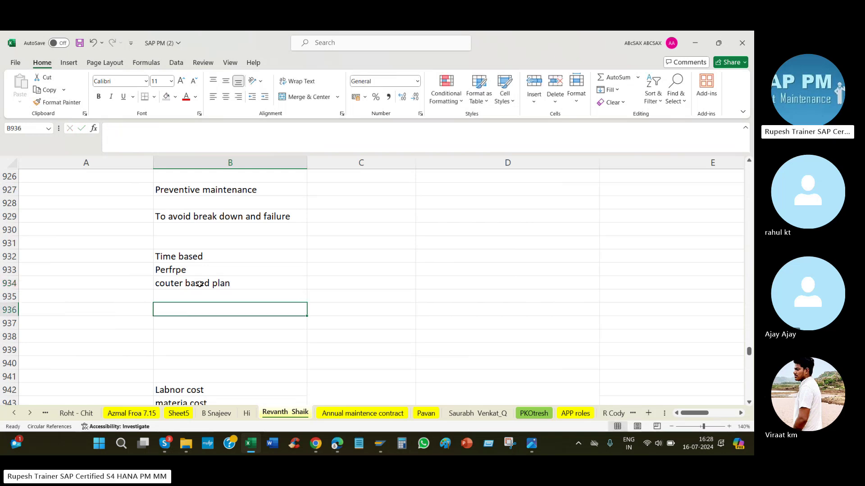
scroll(277, 312, down, 4)
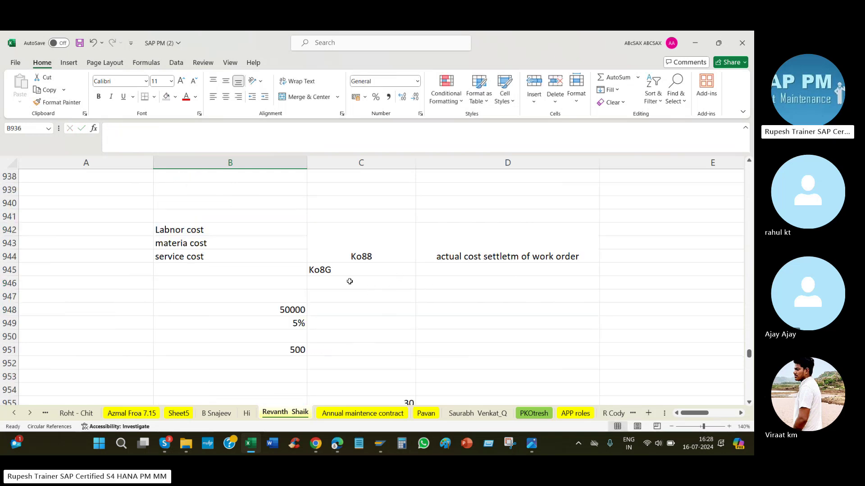
scroll(350, 281, up, 4)
click(173, 217)
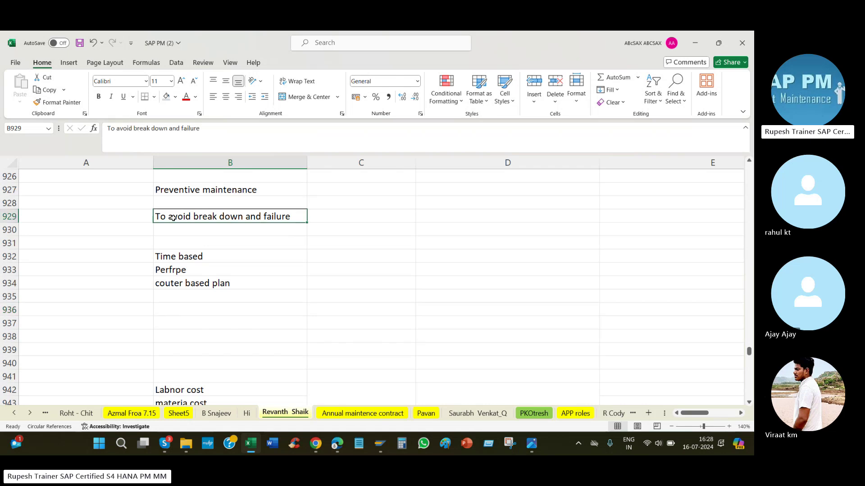
key(ctrl+c)
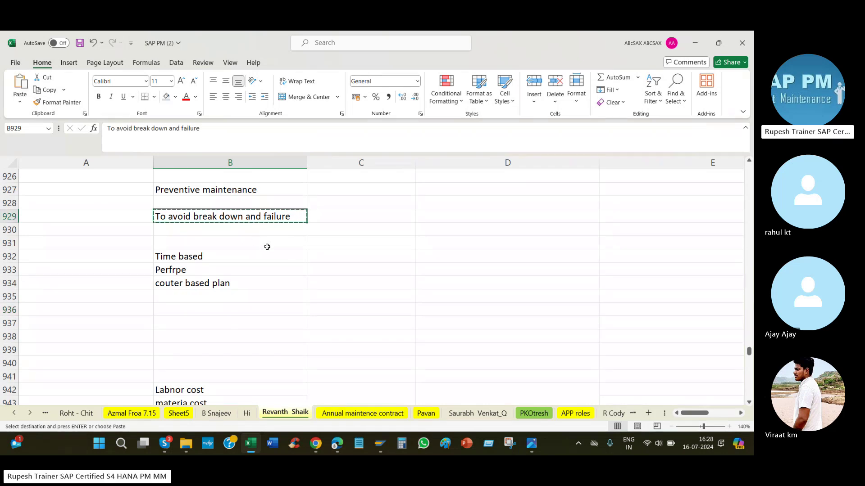
scroll(270, 251, down, 5)
scroll(269, 250, down, 20)
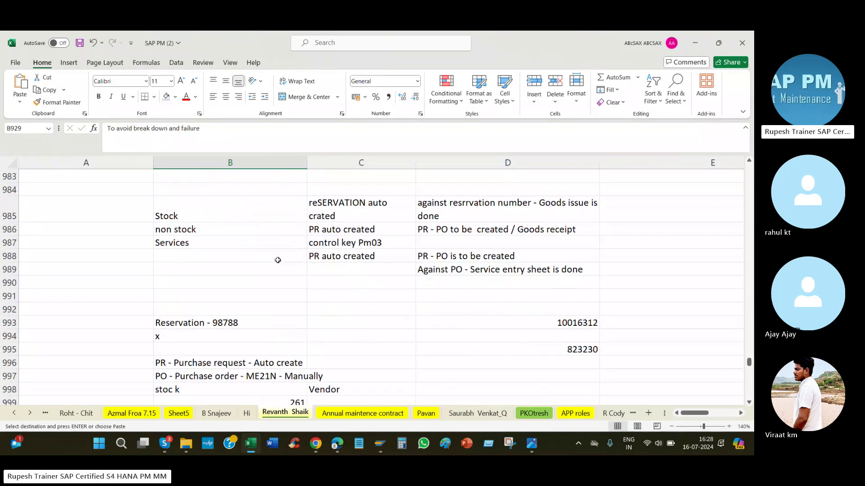
scroll(278, 260, down, 20)
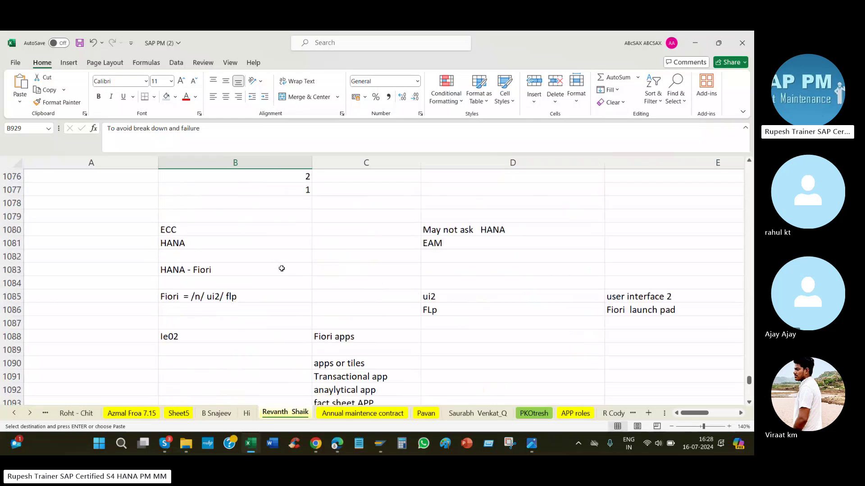
scroll(284, 268, down, 20)
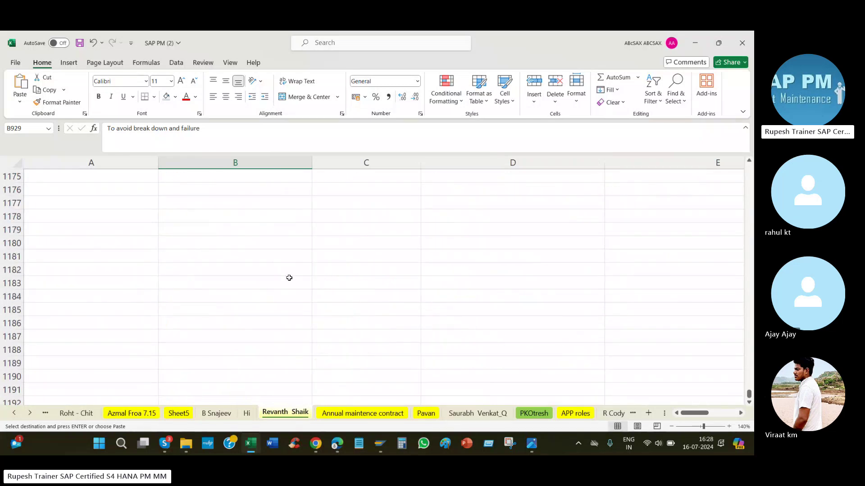
scroll(254, 270, up, 20)
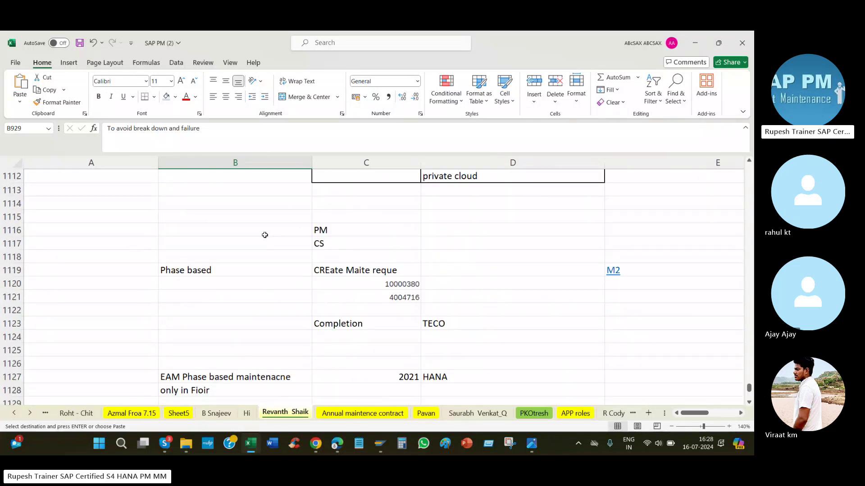
scroll(265, 236, up, 20)
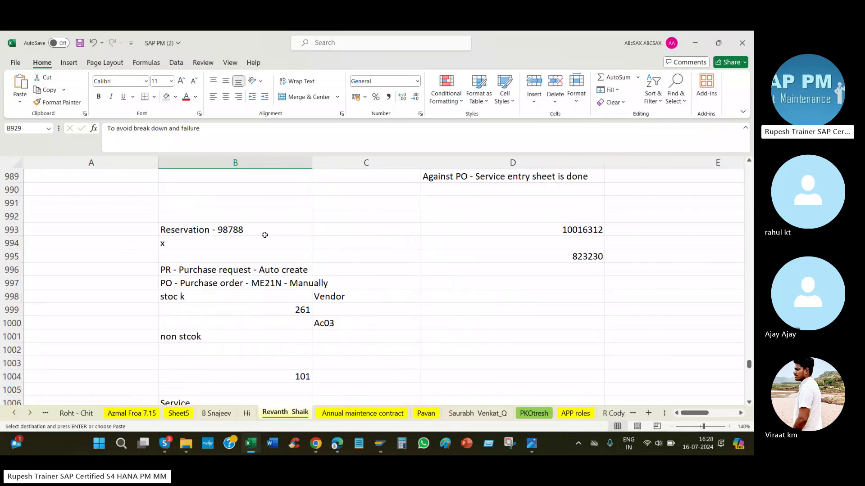
scroll(265, 235, up, 20)
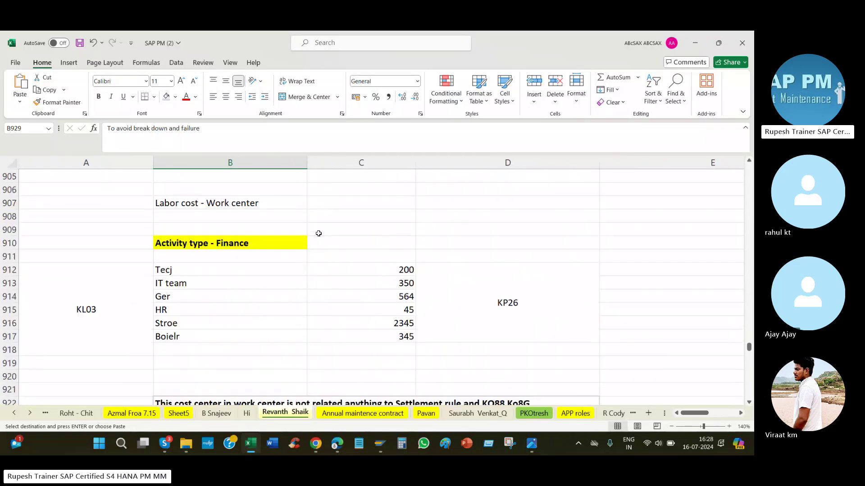
scroll(318, 233, up, 11)
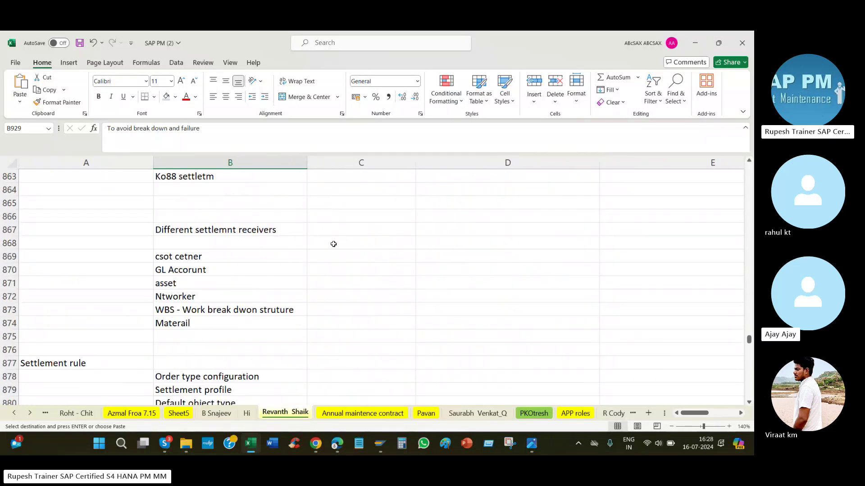
scroll(305, 252, down, 15)
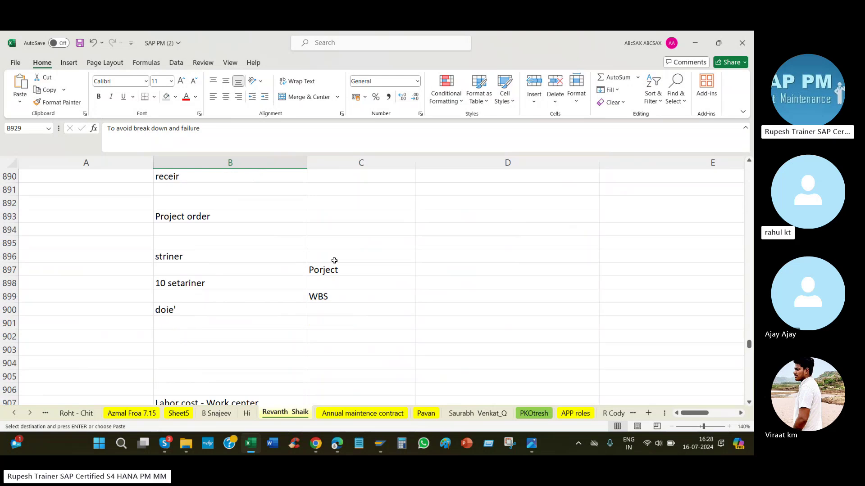
scroll(202, 252, down, 8)
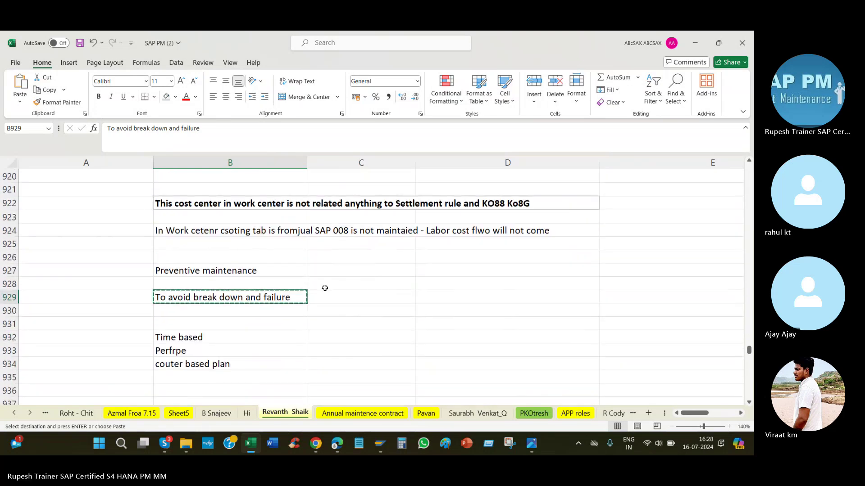
click(93, 243)
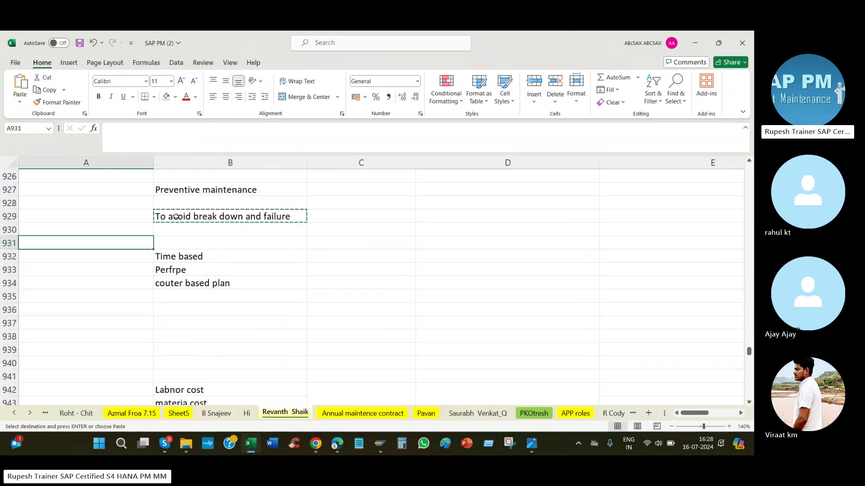
Step: Copy the preventive maintenance notes starting at B929 to the empty area further down the sheet, starting at B1178
drag(176, 217, 353, 314)
key(super+c)
scroll(353, 314, down, 20)
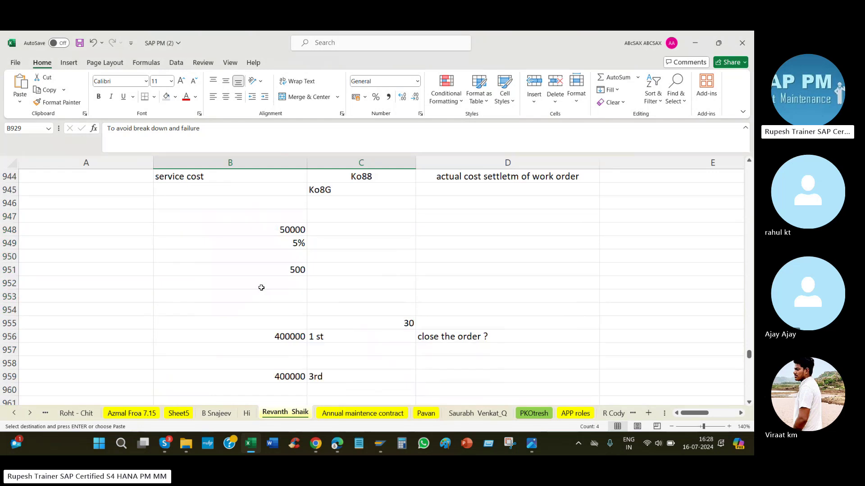
scroll(248, 291, down, 20)
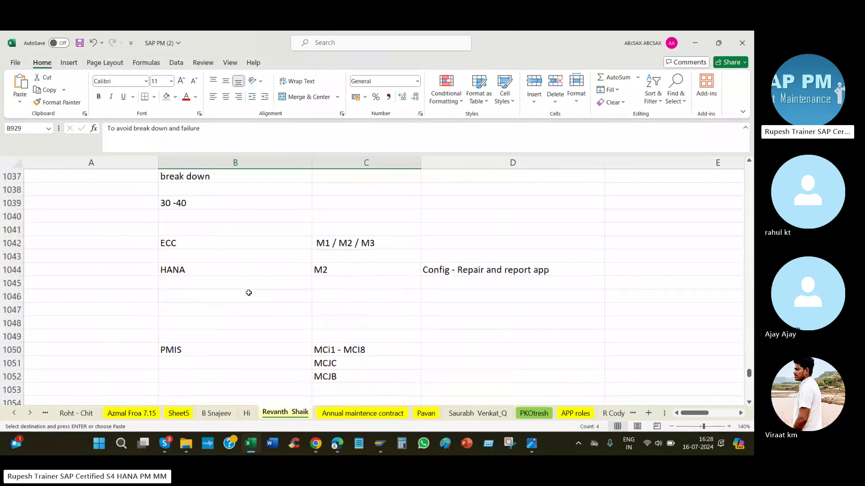
scroll(260, 301, down, 18)
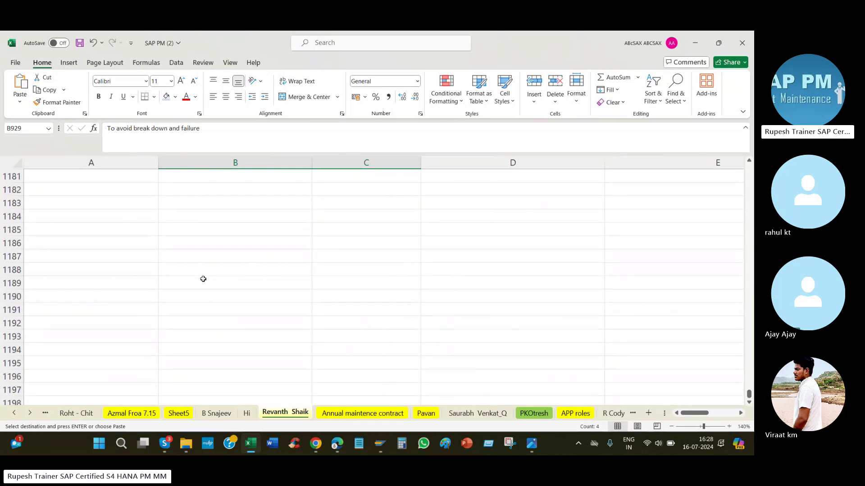
scroll(201, 253, down, 3)
click(202, 213)
key(Return)
click(94, 301)
key(Escape)
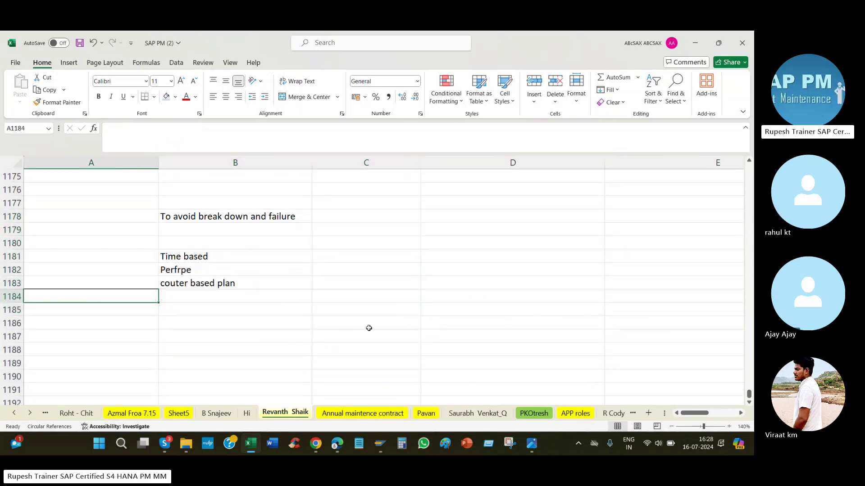
Step: List the vehicle service checks "engoem oil", "air pr" and "carboratin" in B1186 to B1188
click(205, 322)
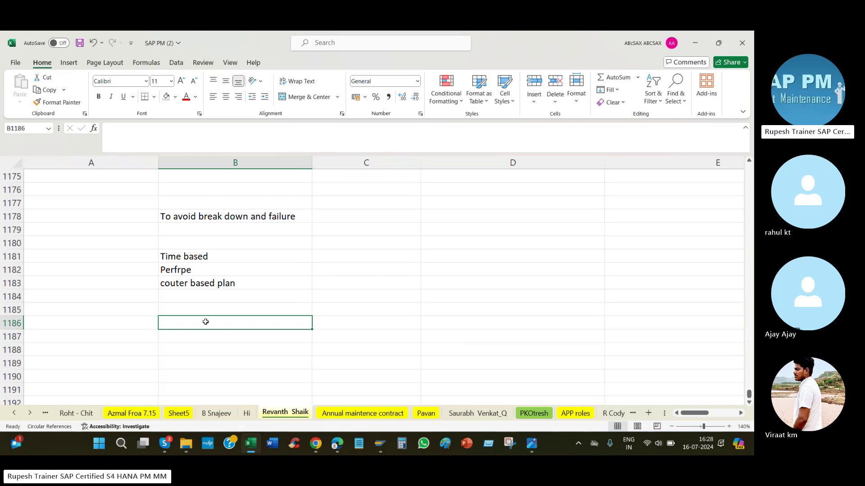
text(engoem)
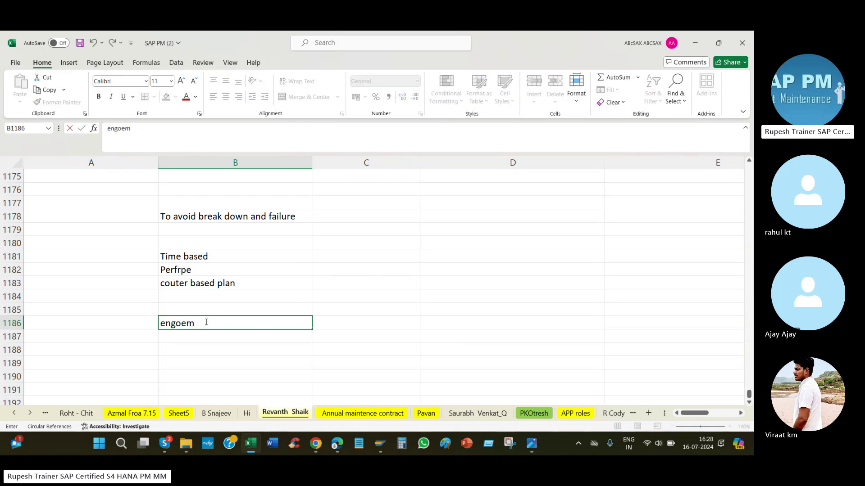
text( pioil)
key(Return)
text(are [)
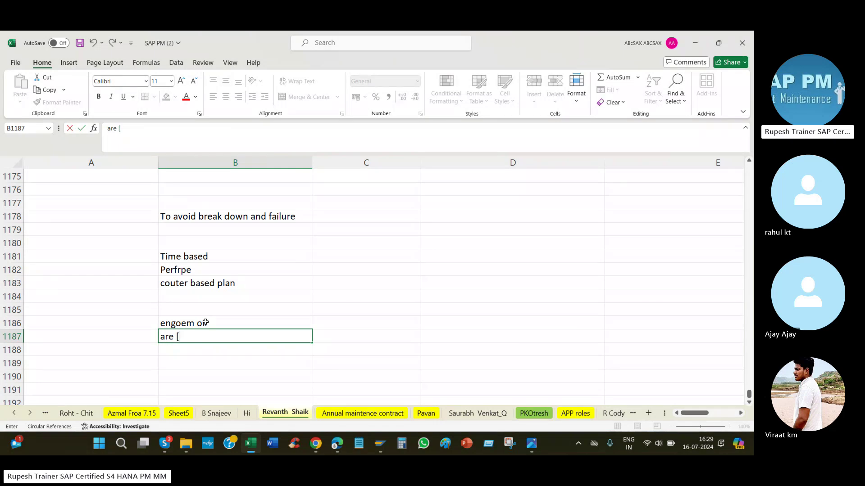
key(BackSpace)
text(i)
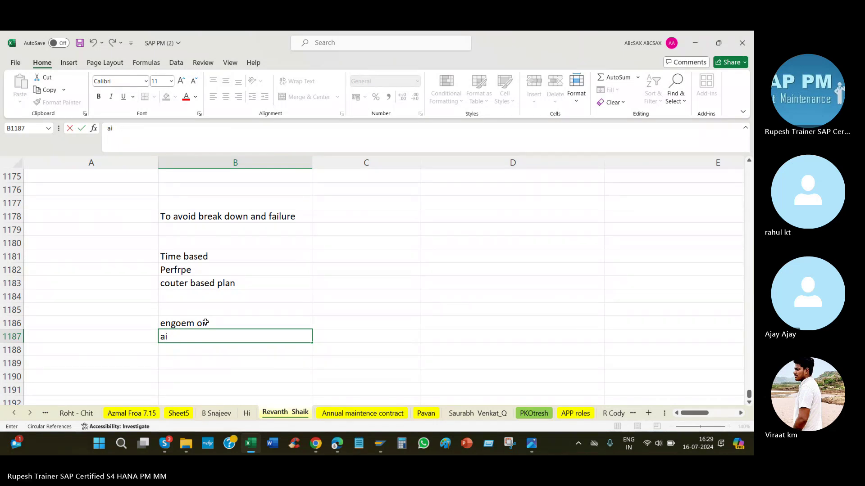
text(ur r pr)
key(Return)
text(carbor)
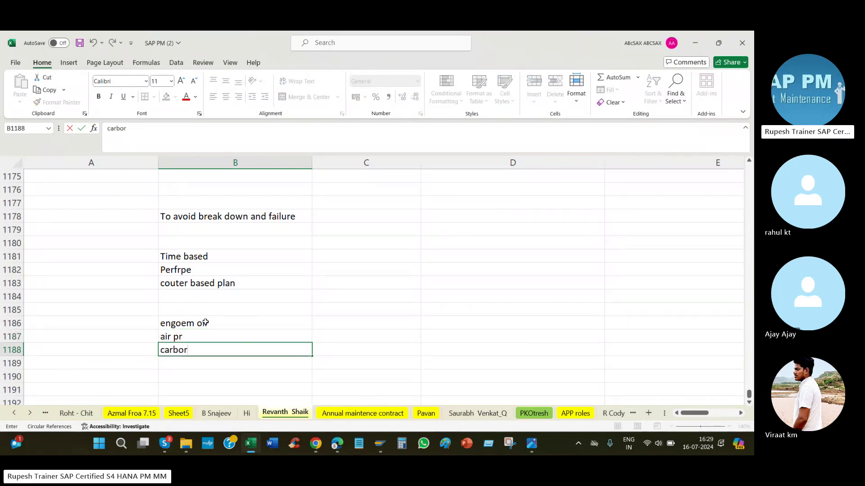
text(atin)
key(Return)
Step: Continue the service check list with "engine sound", "light" and "horm" in B1189 to B1191
text(engi)
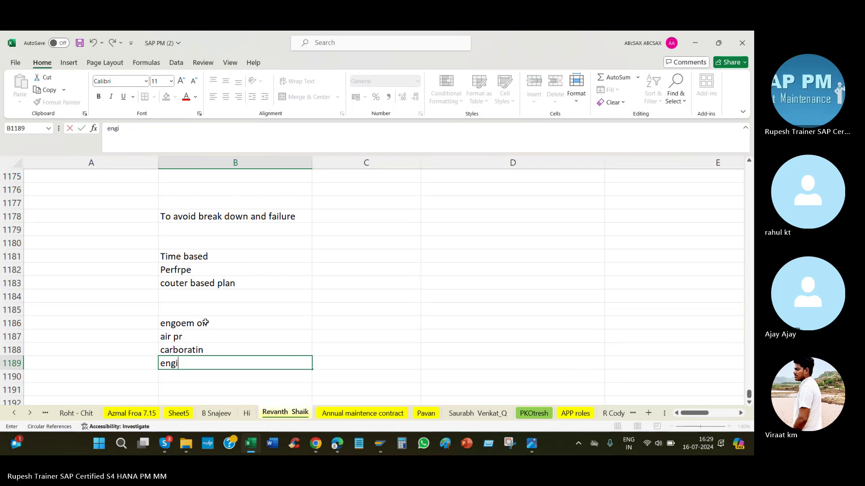
text(ne sound)
key(Return)
text(ligh)
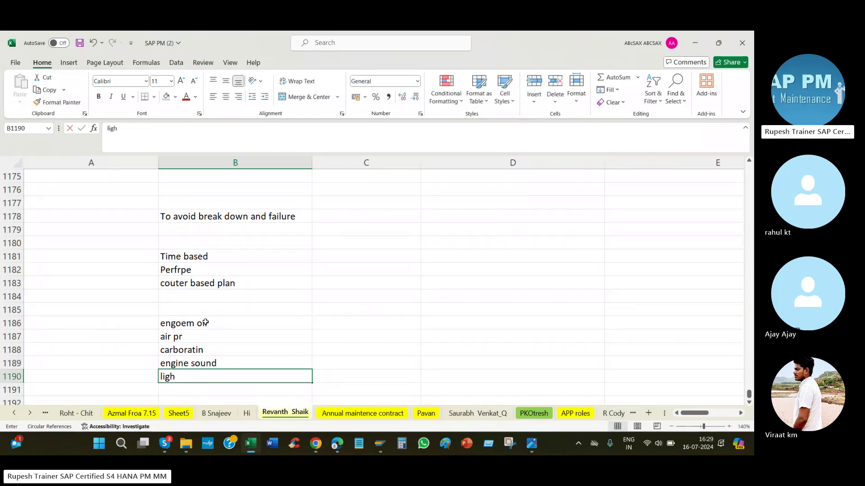
text(t)
key(Return)
text(she)
key(BackSpace)
key(BackSpace)
key(BackSpace)
text(h)
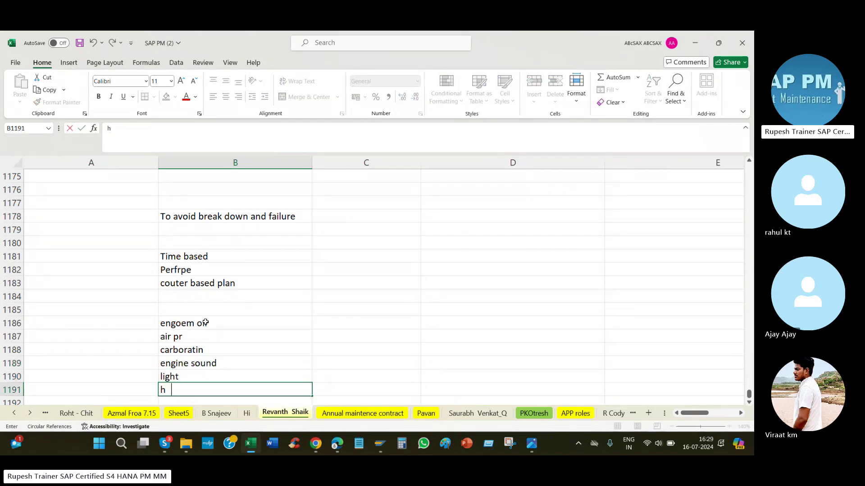
text(orm)
key(Return)
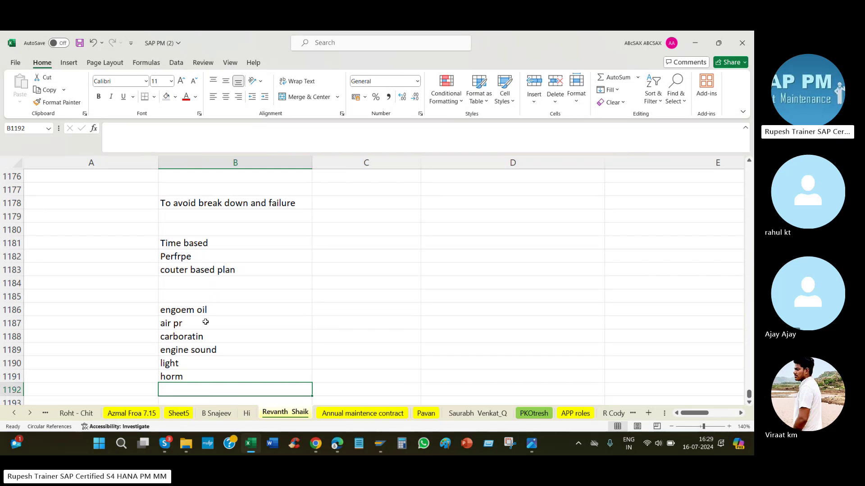
Step: Complete the service check list with "batter" in B1192 and "wheel algin ment" in B1193
text(radiat)
key(BackSpace)
key(BackSpace)
key(BackSpace)
key(BackSpace)
key(BackSpace)
key(BackSpace)
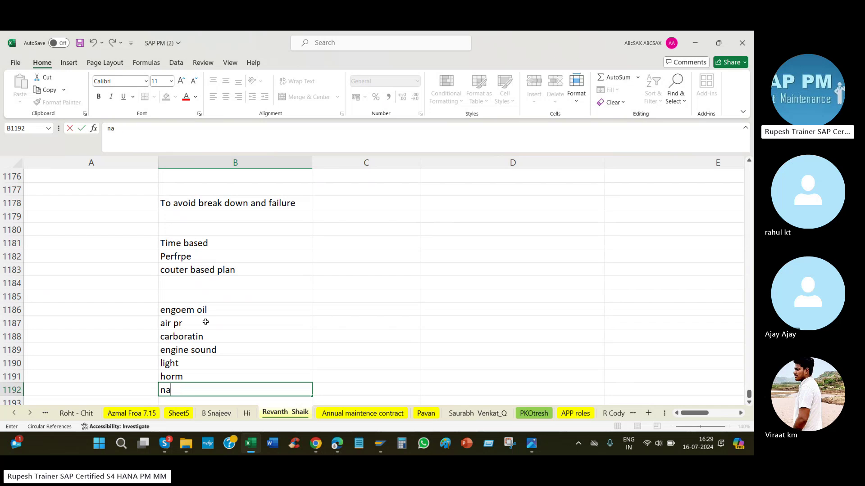
text(batter)
key(Return)
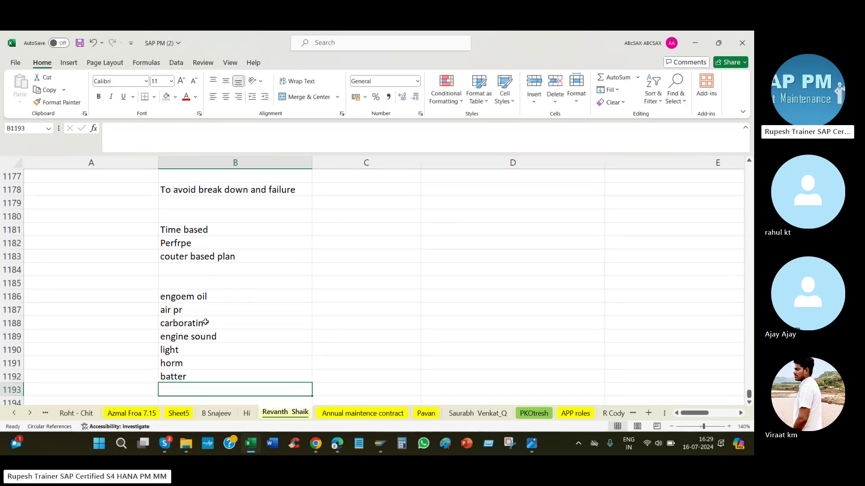
text(wheel algin ment)
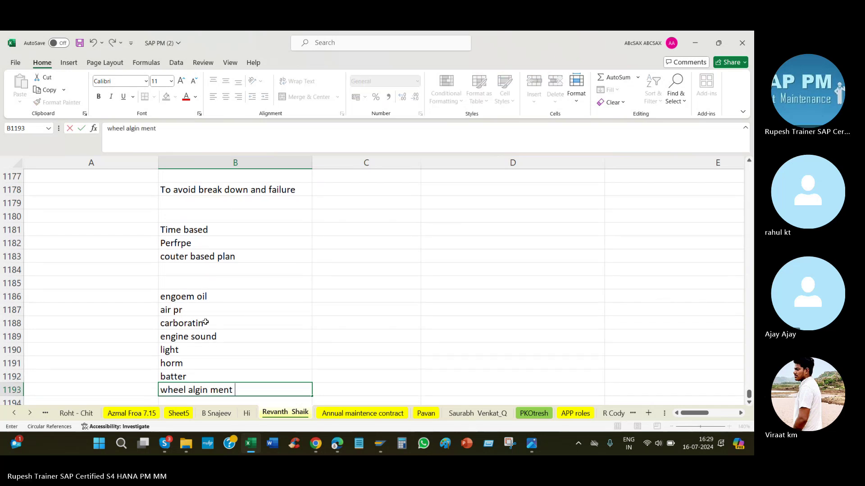
key(Return)
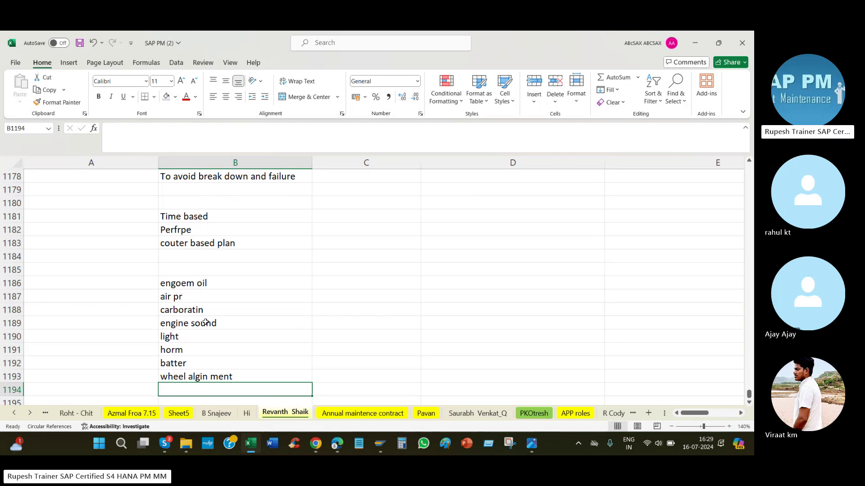
Step: Merge and center cells C1186 to C1193 beside the service check list
drag(349, 293, 231, 281)
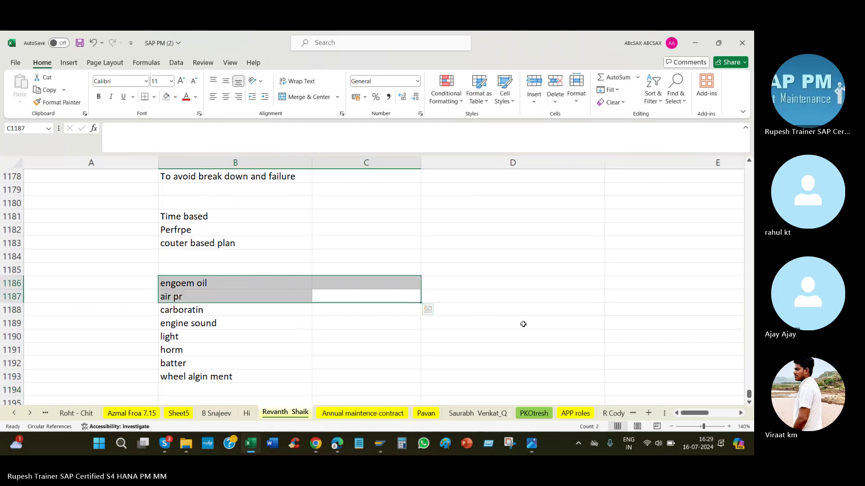
drag(521, 324, 518, 337)
drag(231, 283, 234, 374)
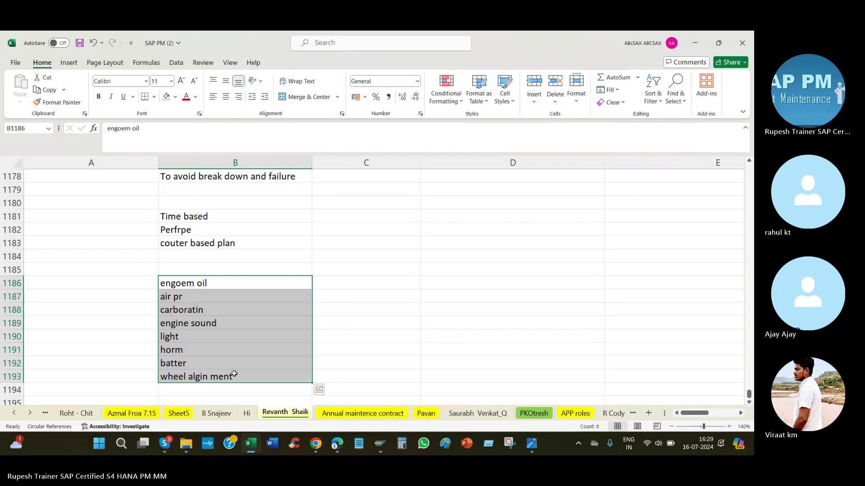
drag(383, 281, 374, 376)
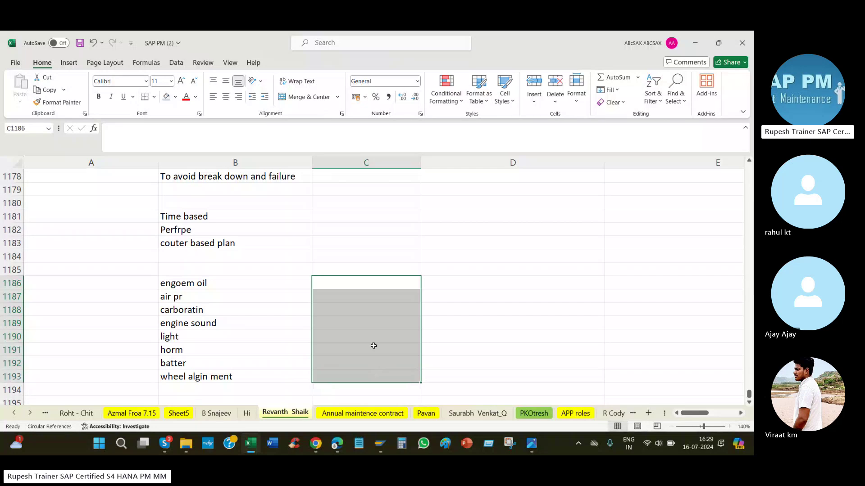
click(306, 97)
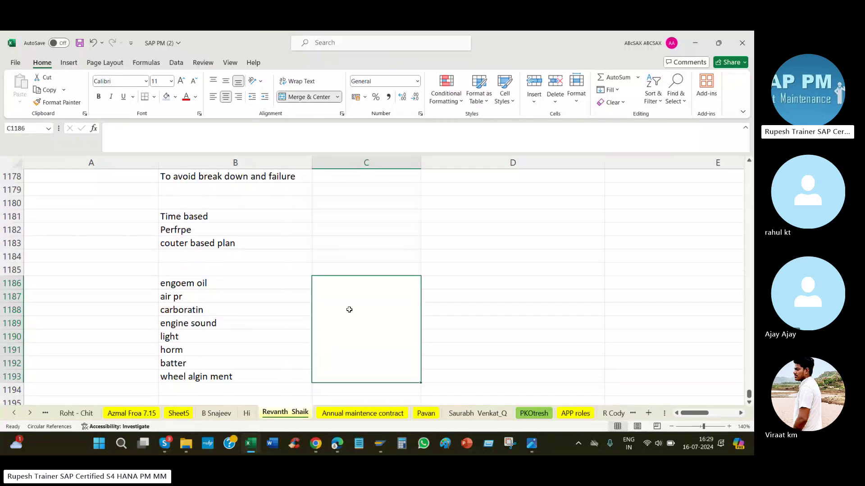
Step: Enter "Task list" in the merged cell beside the service checks and align it vertically to the middle
text(Task lia)
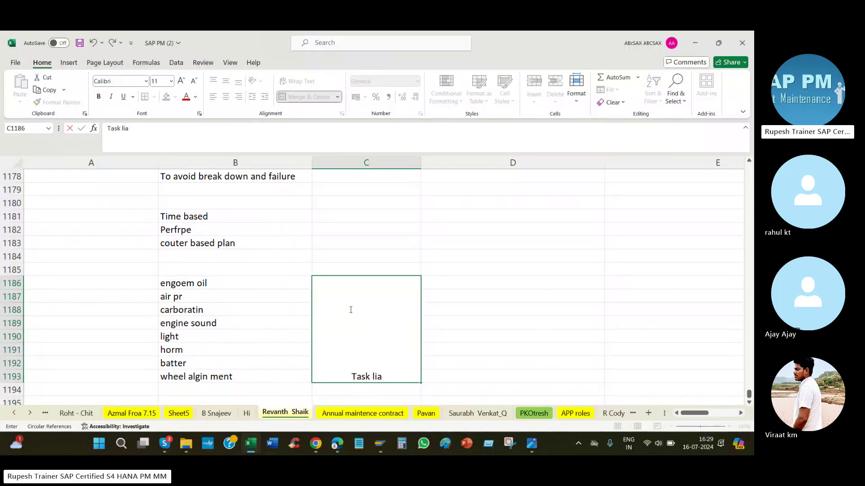
key(BackSpace)
text(st)
key(Return)
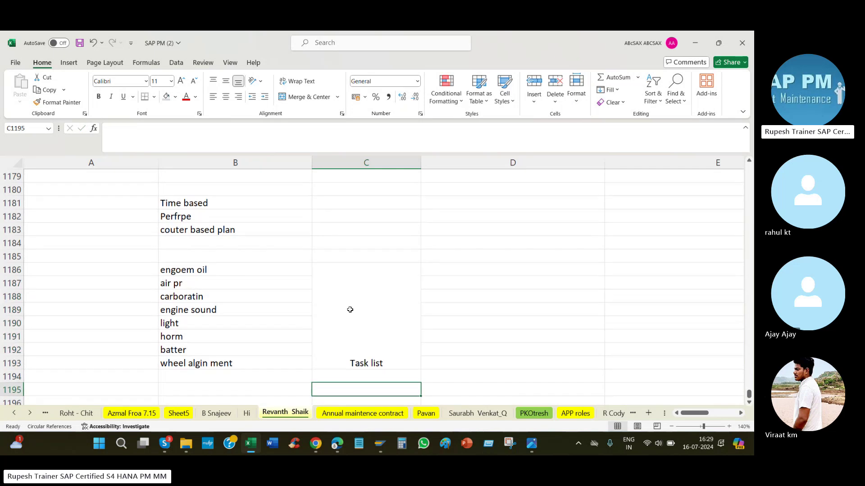
click(346, 309)
click(226, 81)
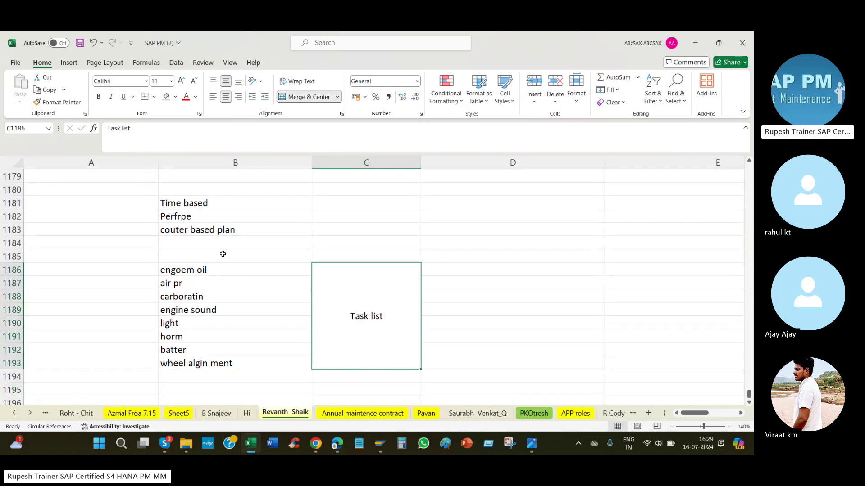
Step: Highlight the service checks in B1186 to B1193 and enter "6 monthd" in C1195 below the task list
drag(195, 268, 192, 361)
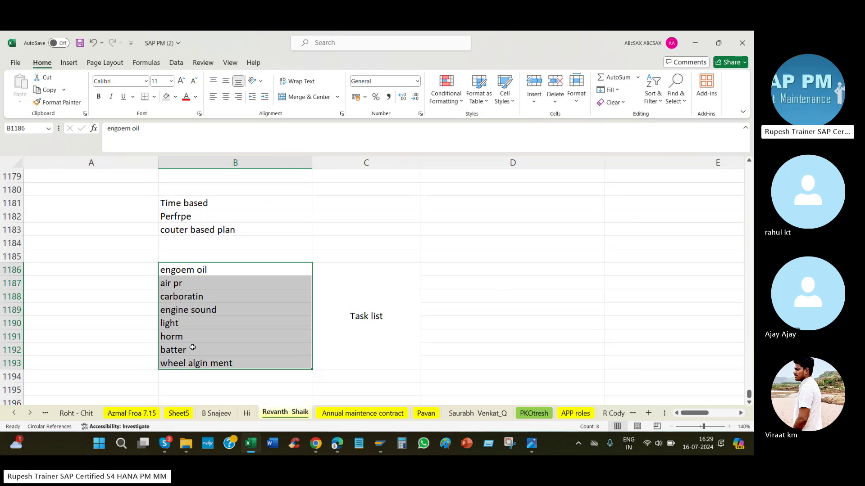
drag(200, 270, 206, 364)
scroll(569, 299, down, 2)
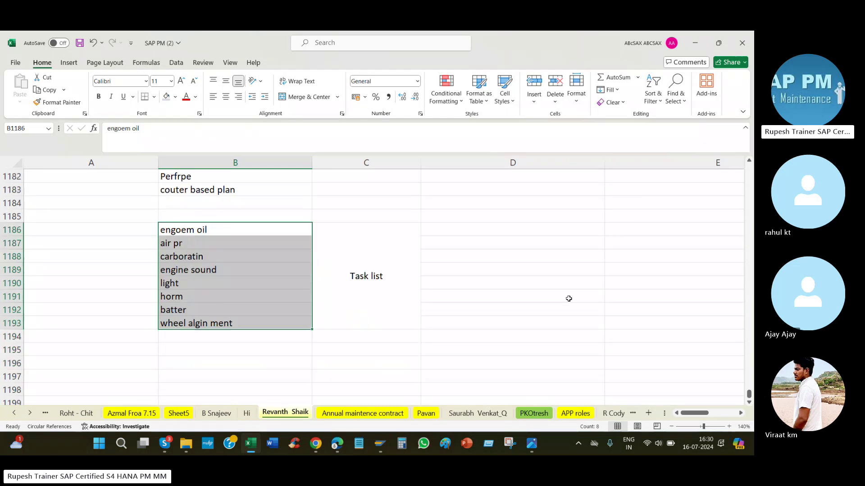
click(355, 315)
text(6 ,)
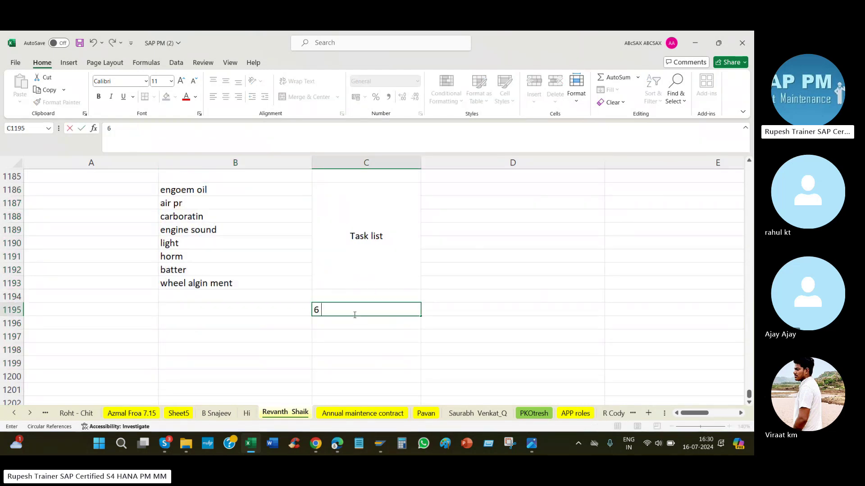
key(BackSpace)
text(month)
key(BackSpace)
key(BackSpace)
text(yhthd)
key(Return)
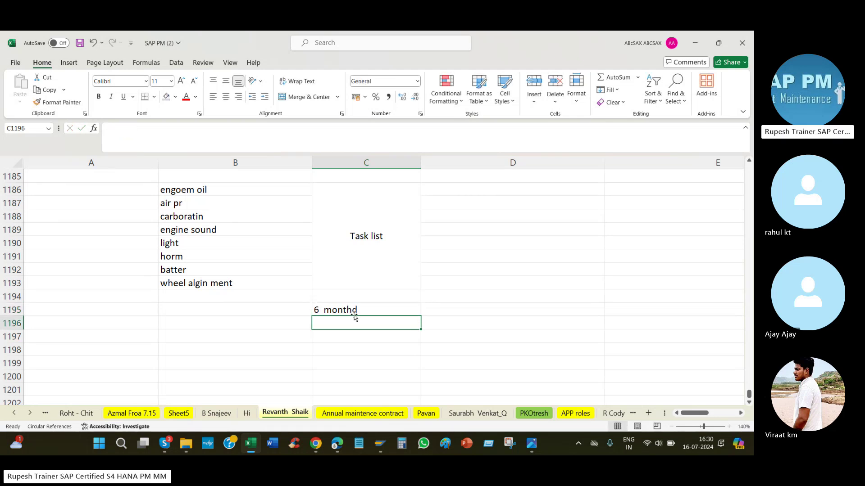
Step: Enter "Auto genarted" in B1197 and "Work order / Notification" in B1198
click(177, 337)
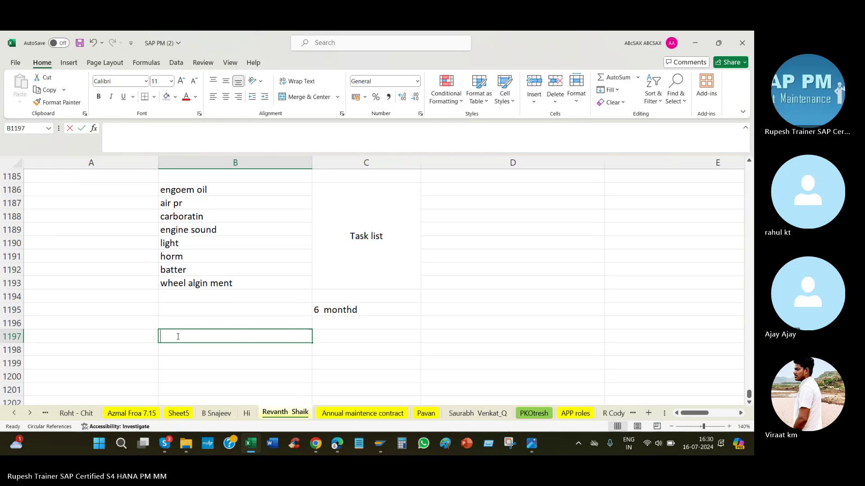
text(Auto genarted)
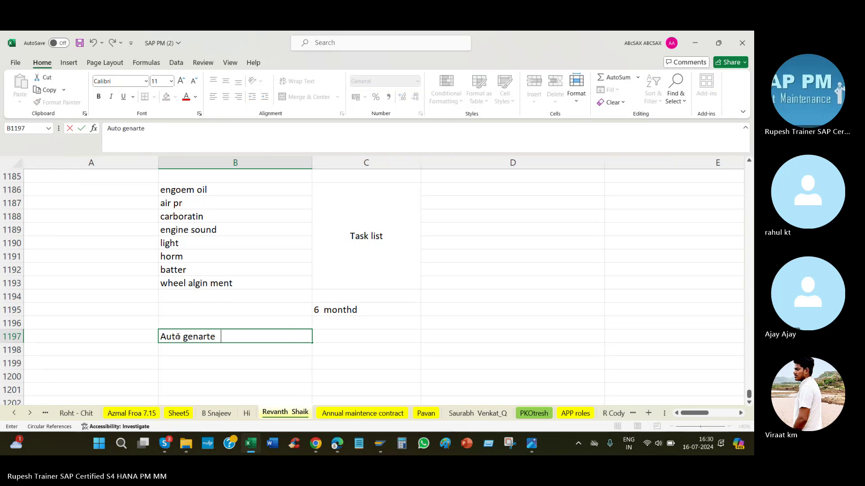
key(Return)
text(Work)
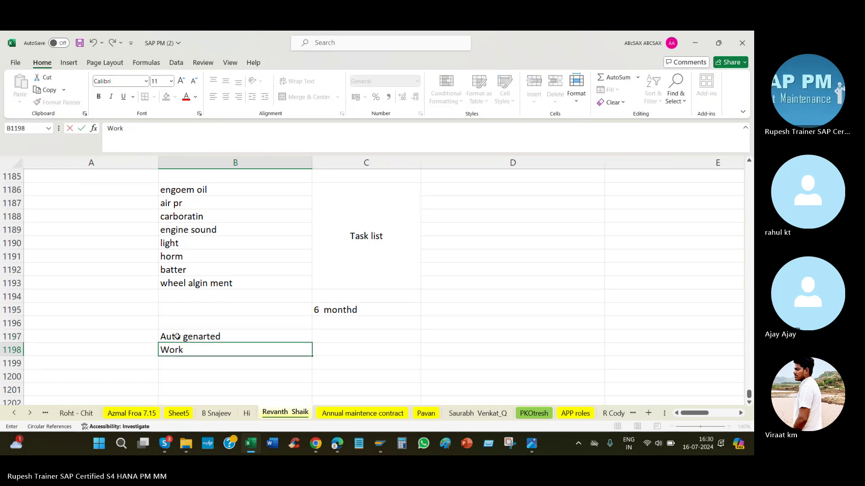
text( order / Notificaiont)
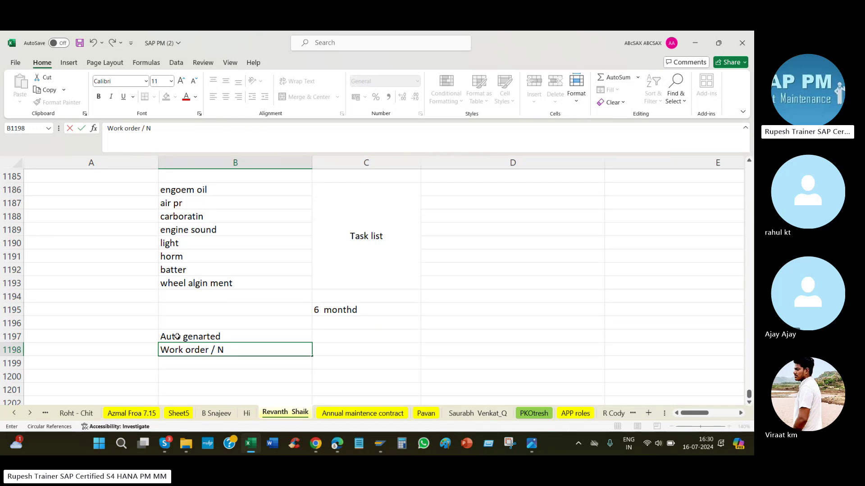
key(BackSpace)
key(BackSpace)
key(BackSpace)
key(BackSpace)
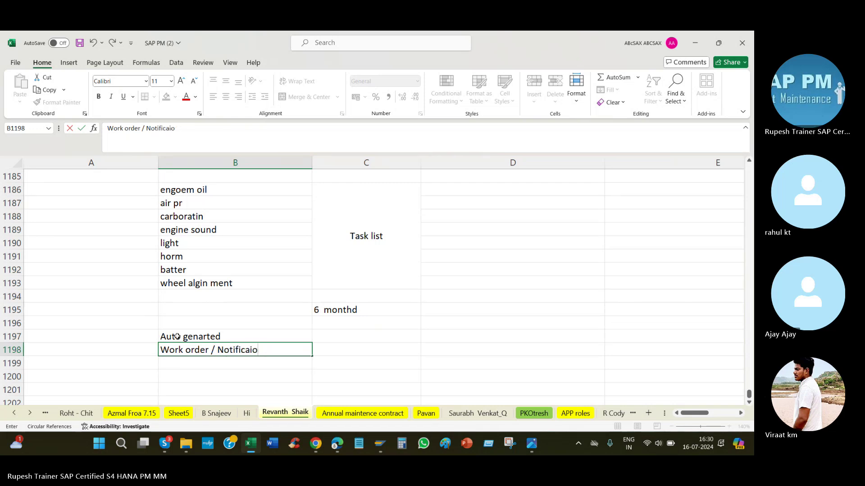
text(tion)
key(Return)
key(Return)
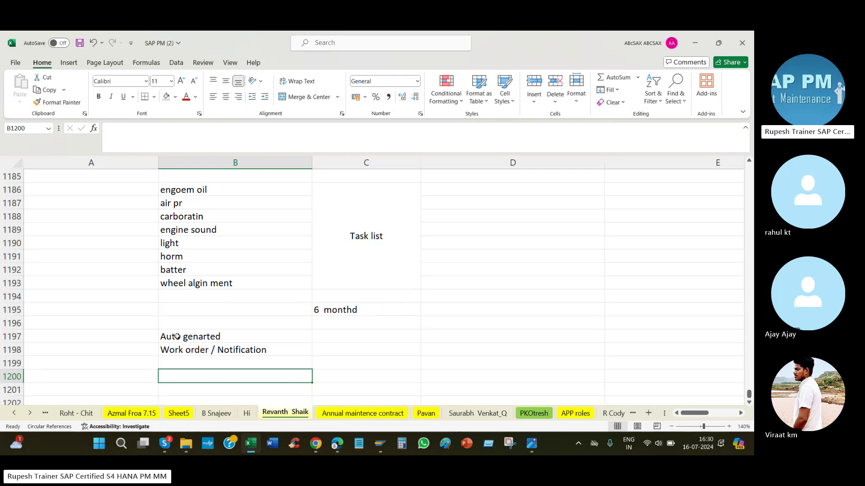
click(207, 350)
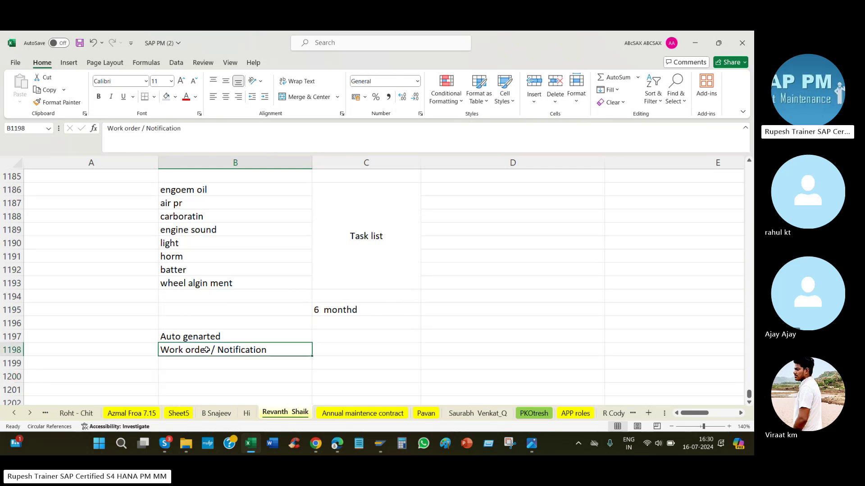
Step: Point out the service checks in B1186 to B1193, the work order entry in B1198 and the merged task list cell
drag(212, 190, 213, 289)
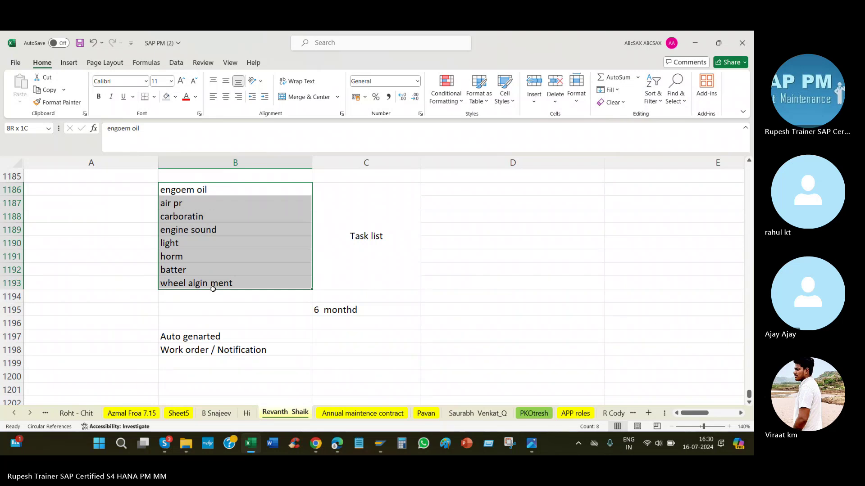
click(206, 349)
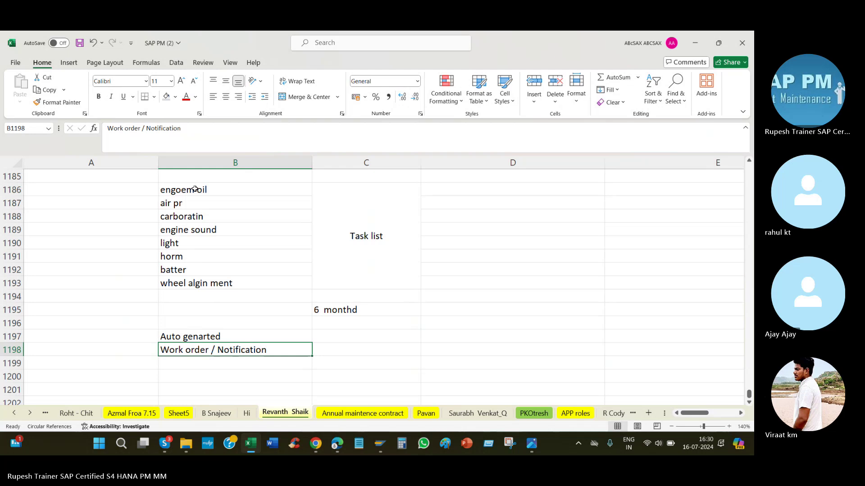
drag(194, 189, 196, 282)
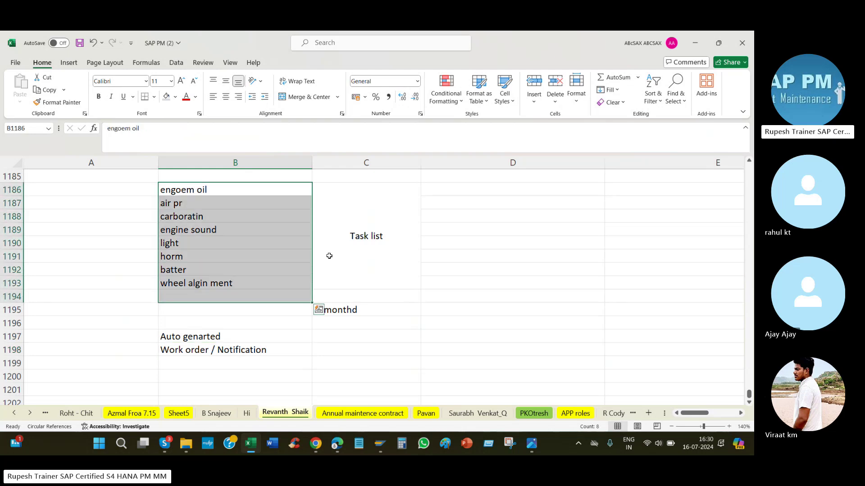
click(393, 248)
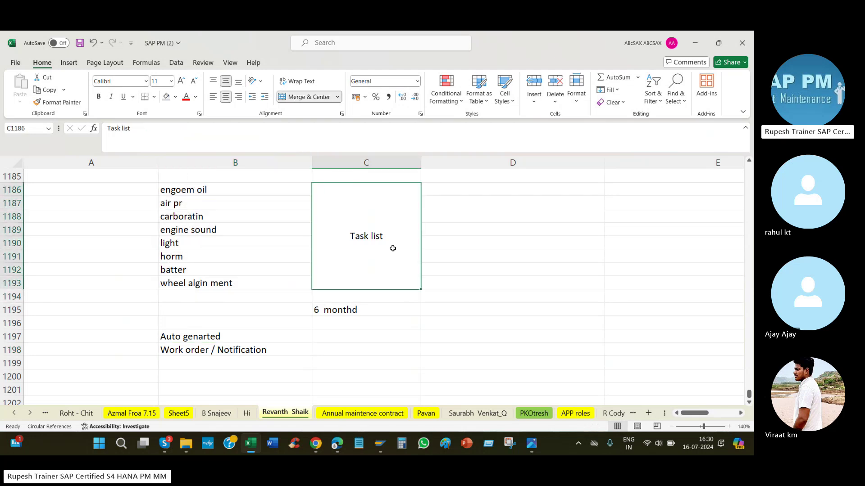
scroll(530, 316, down, 1)
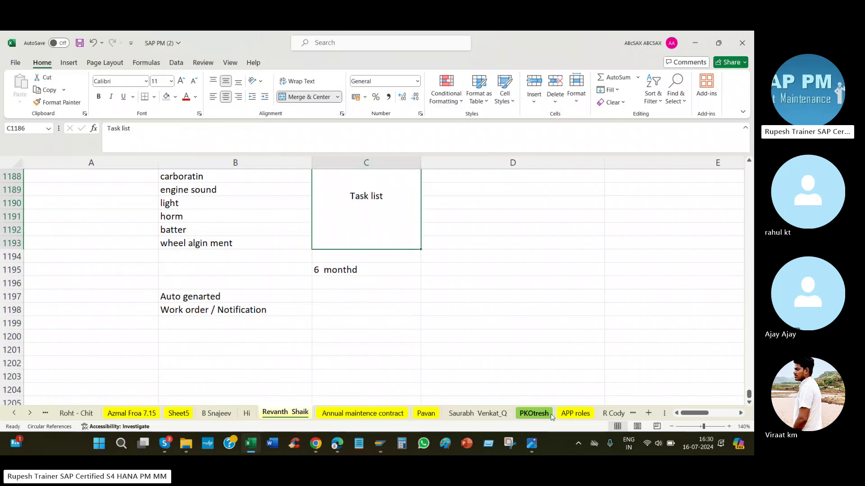
Step: Look through the workbook's other sheets, including H3, for earlier preventive maintenance notes
click(613, 413)
click(602, 413)
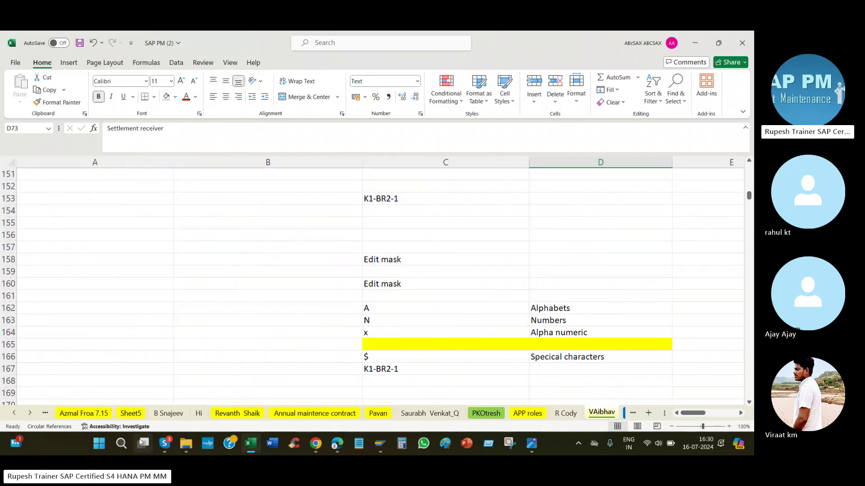
click(46, 413)
right_click(67, 413)
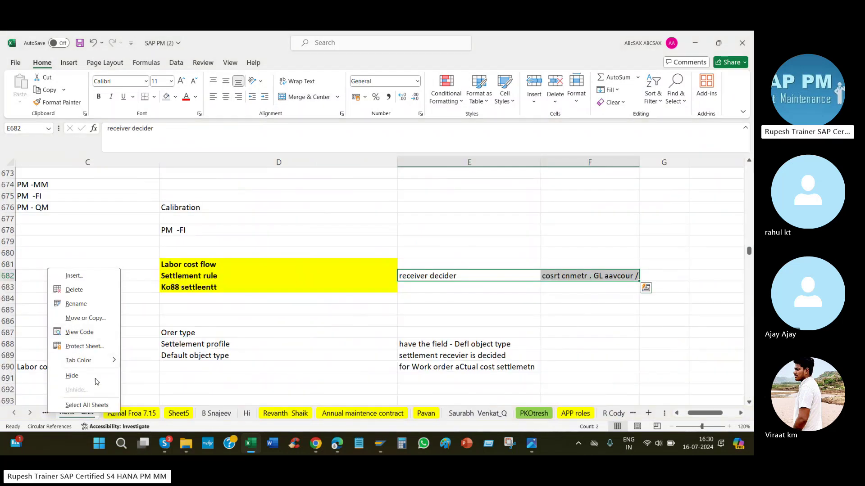
right_click(31, 414)
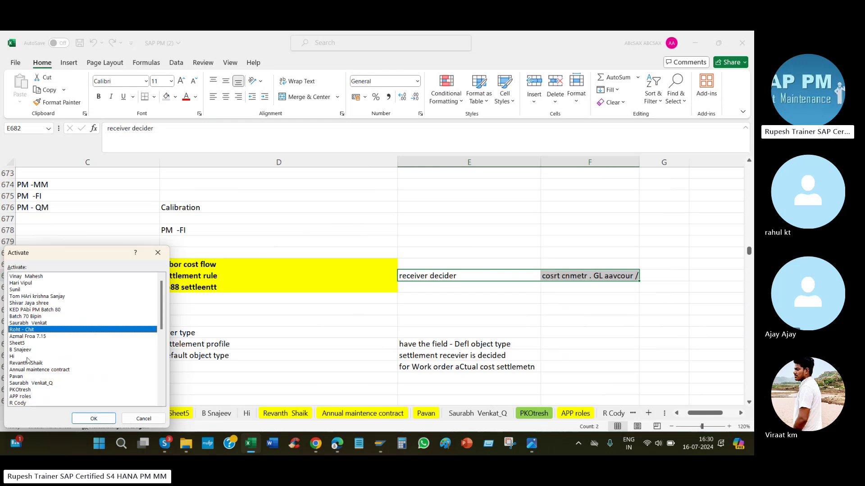
scroll(45, 365, down, 3)
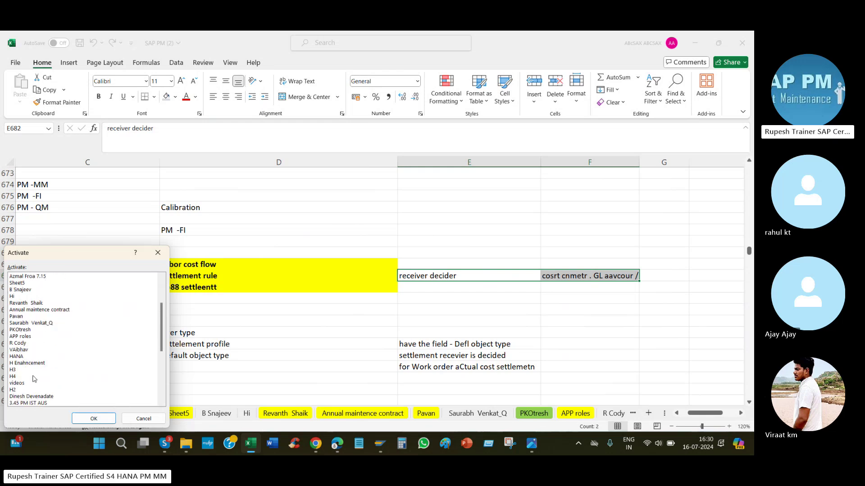
click(17, 370)
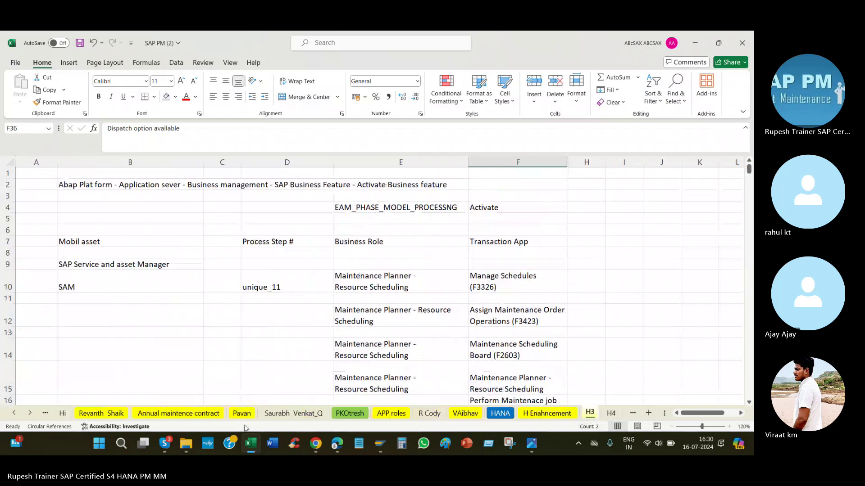
Step: Copy the preventive maintenance steps in C349 to C353 of the Hi sheet, from creating the task list to order generation
click(63, 413)
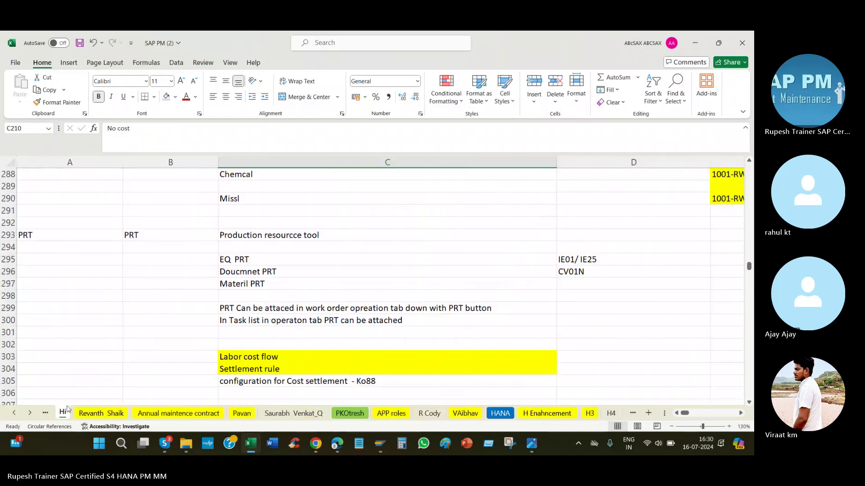
scroll(329, 276, up, 5)
scroll(336, 286, down, 20)
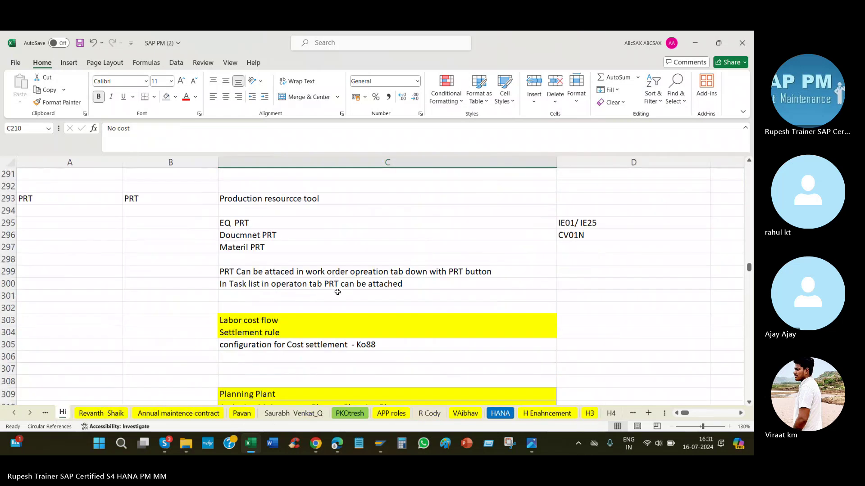
scroll(341, 298, down, 14)
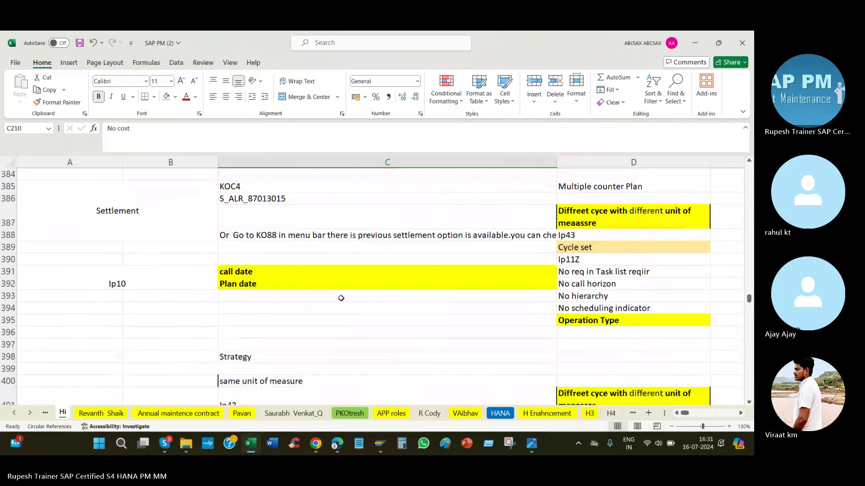
scroll(341, 298, up, 5)
scroll(342, 298, up, 3)
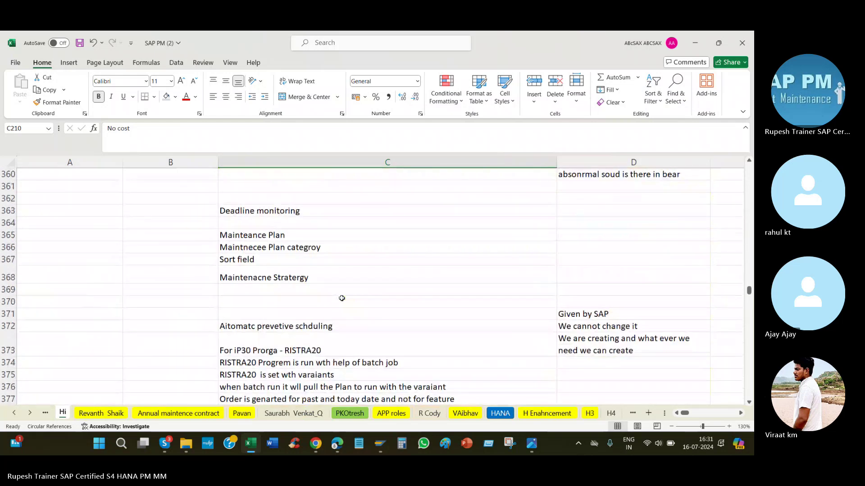
scroll(342, 298, up, 6)
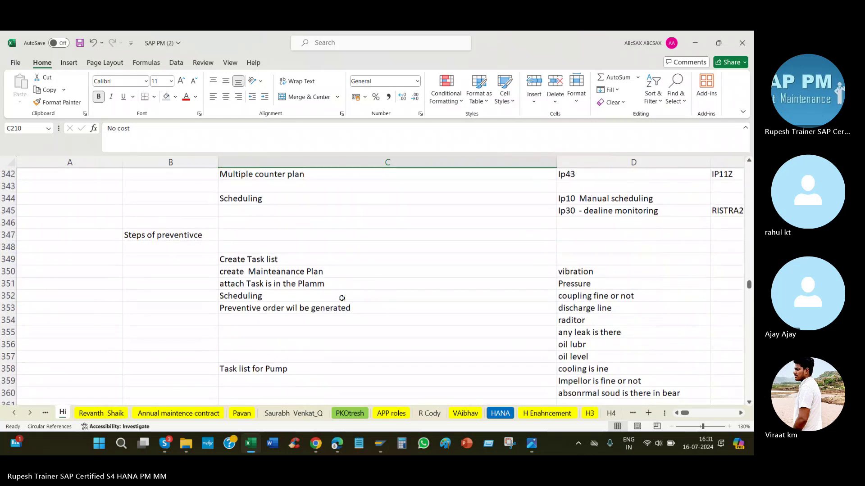
drag(267, 260, 287, 308)
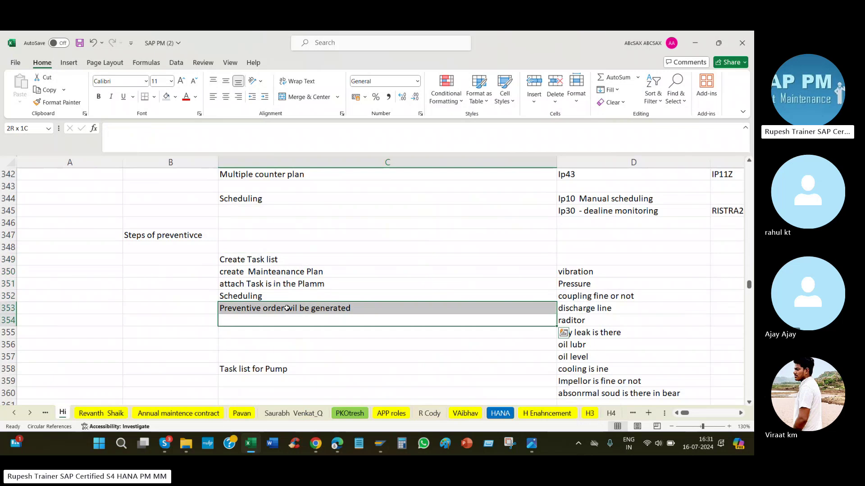
drag(268, 260, 279, 308)
key(ctrl+c)
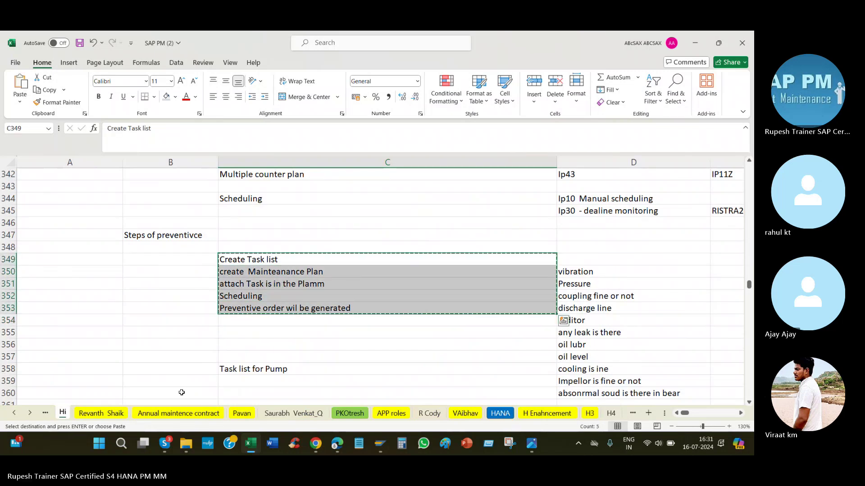
Step: Paste the copied preventive steps into the trainee's sheet starting at B1200, below the work order / notification entry
click(101, 414)
click(220, 335)
key(ctrl+v)
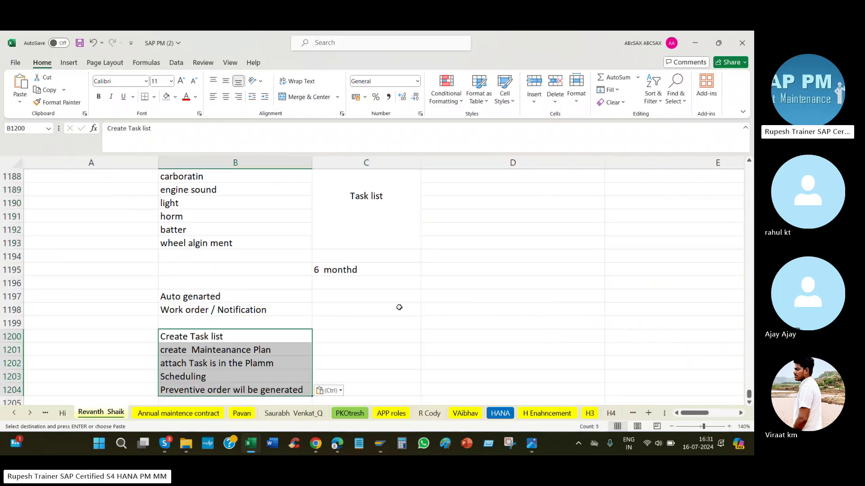
scroll(252, 303, down, 2)
click(230, 261)
Step: Enter "3 types" in C1200 beside the task list step and in C1201 beside the maintenance plan step
click(337, 258)
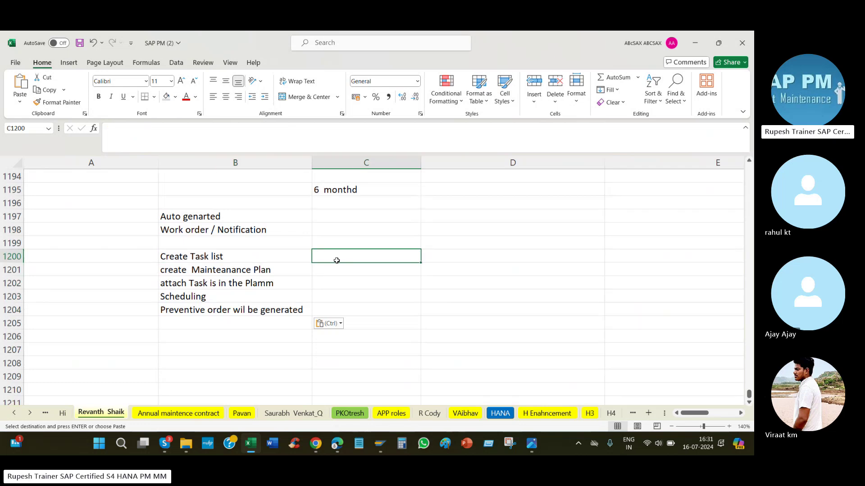
text(4 thy)
key(BackSpace)
key(BackSpace)
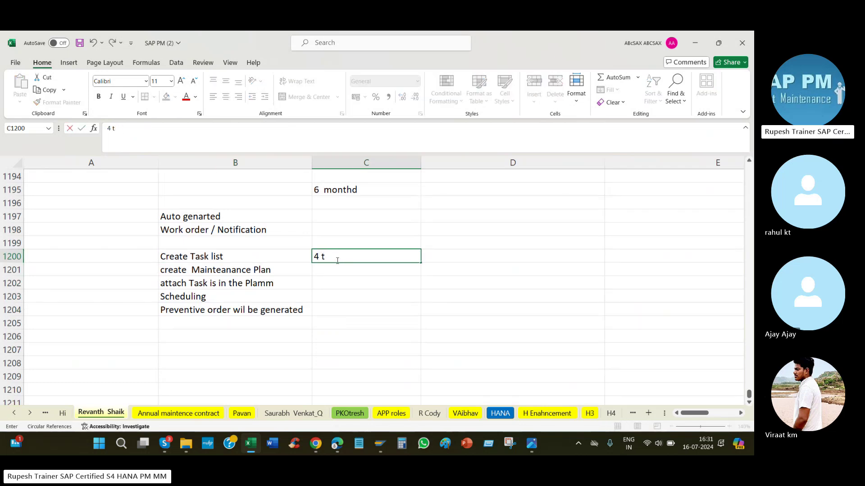
text(types)
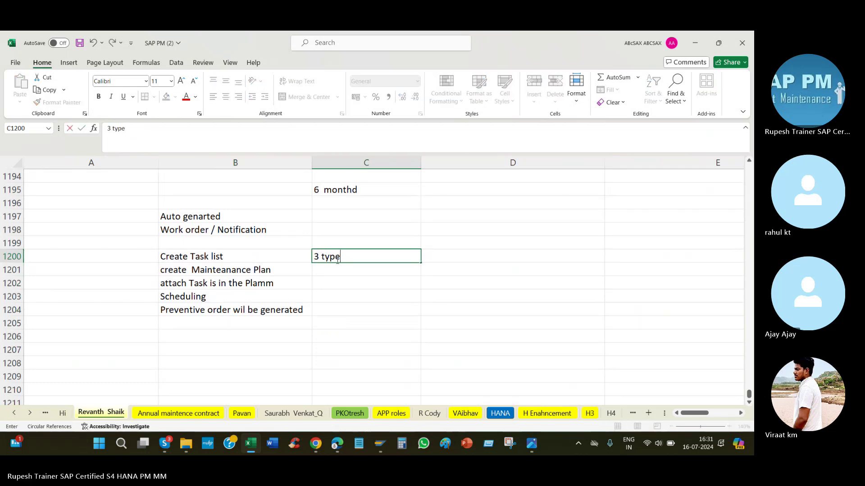
key(Return)
text(3 types)
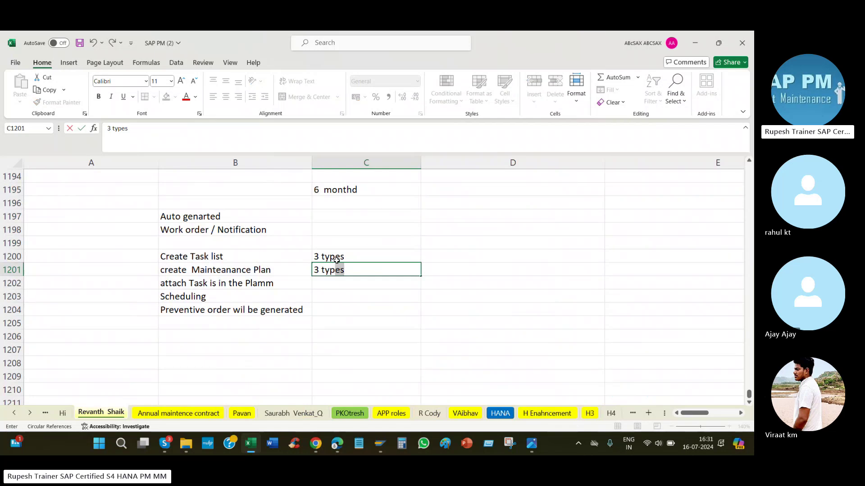
key(Return)
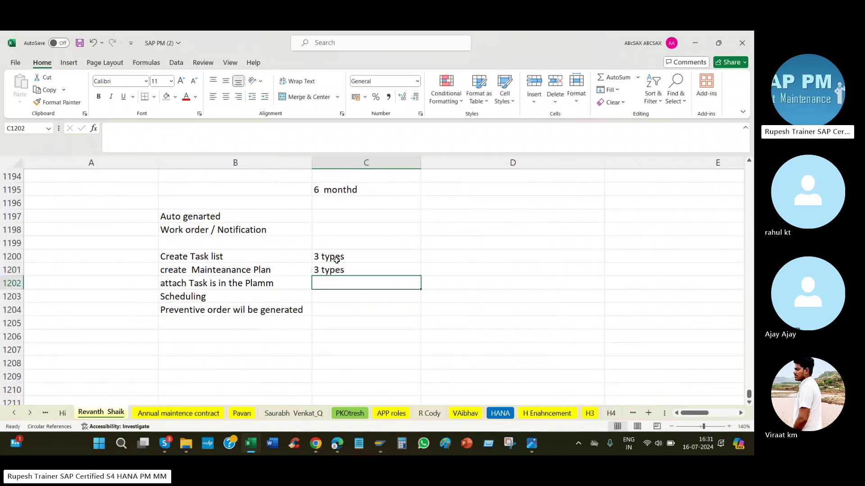
Step: Change the ending of the text in B1202 so it reads "attach Task is in the Maintecane PLan"
click(250, 286)
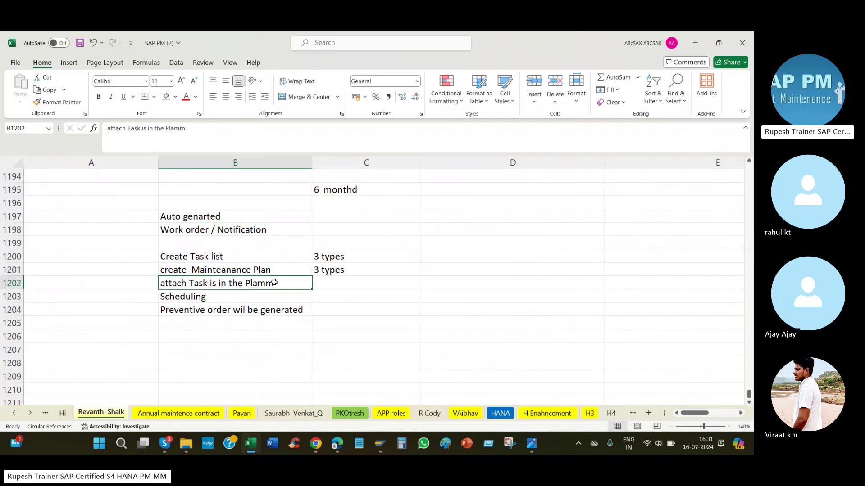
double_click(273, 283)
key(BackSpace)
key(BackSpace)
key(BackSpace)
key(BackSpace)
key(BackSpace)
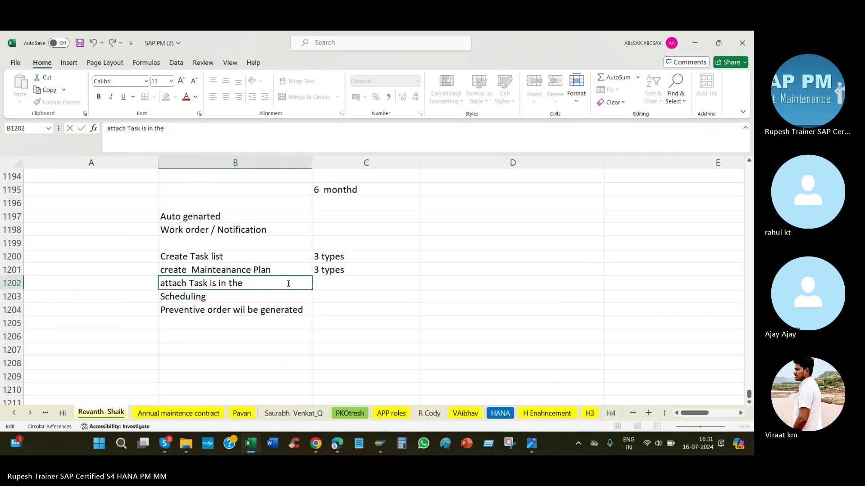
text(Msi)
key(BackSpace)
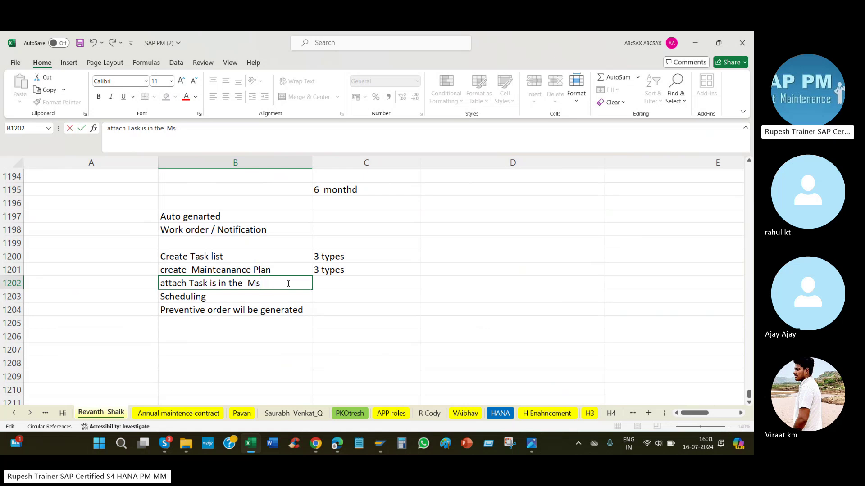
text(ntecane)
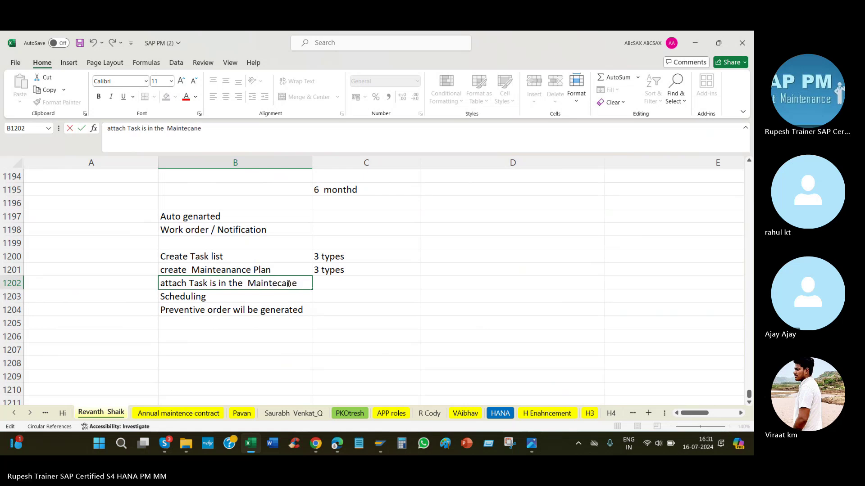
text( PLan)
key(Return)
Step: Enter "2 types" in C1203 beside Scheduling and "IP10 / OP30" in D1203
click(344, 294)
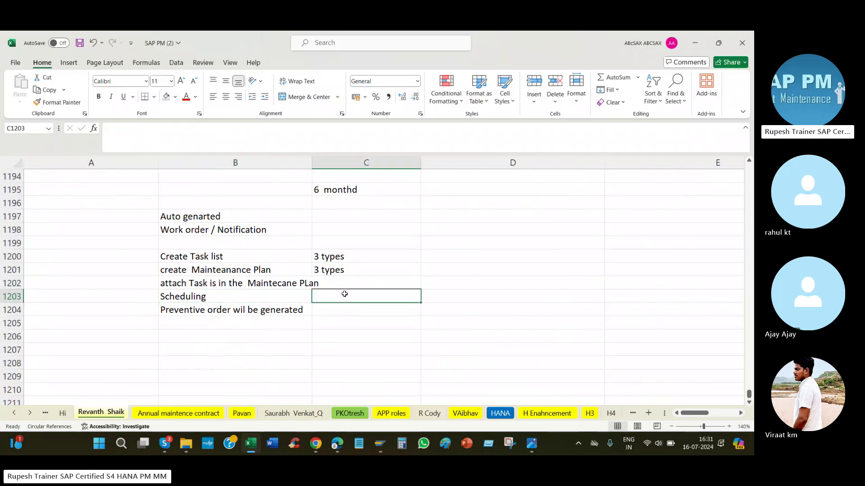
text(2 thp)
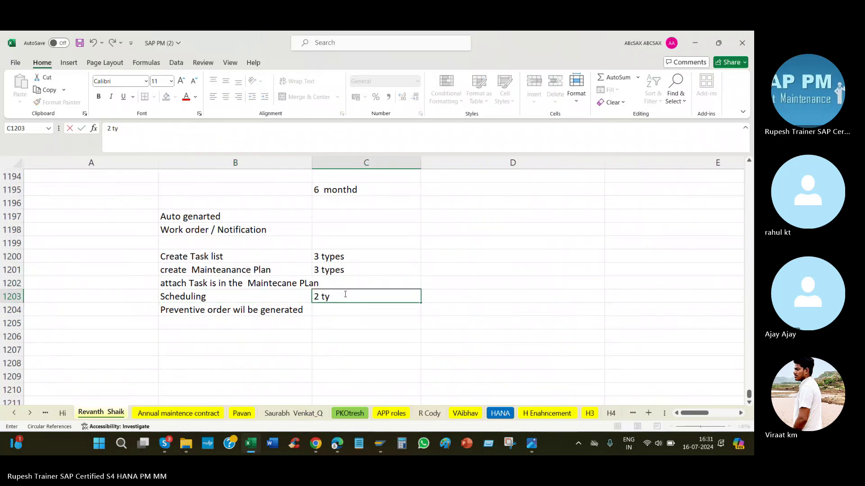
text(pes)
key(Tab)
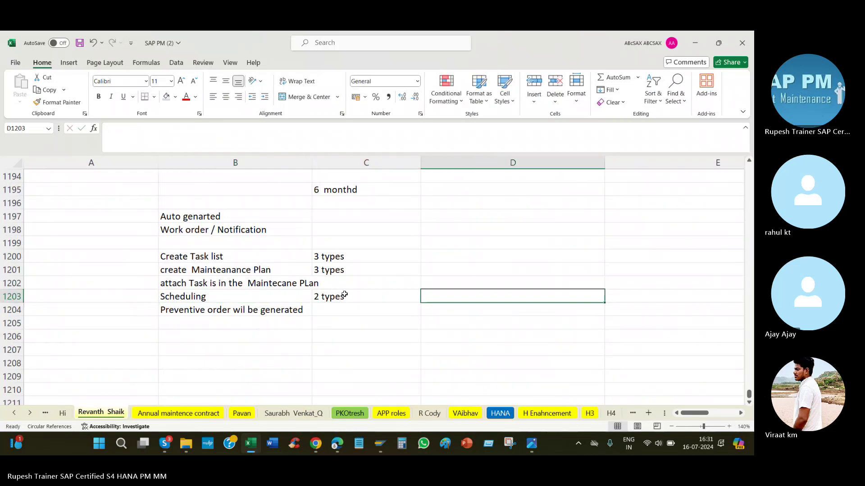
text(IP10 / O)
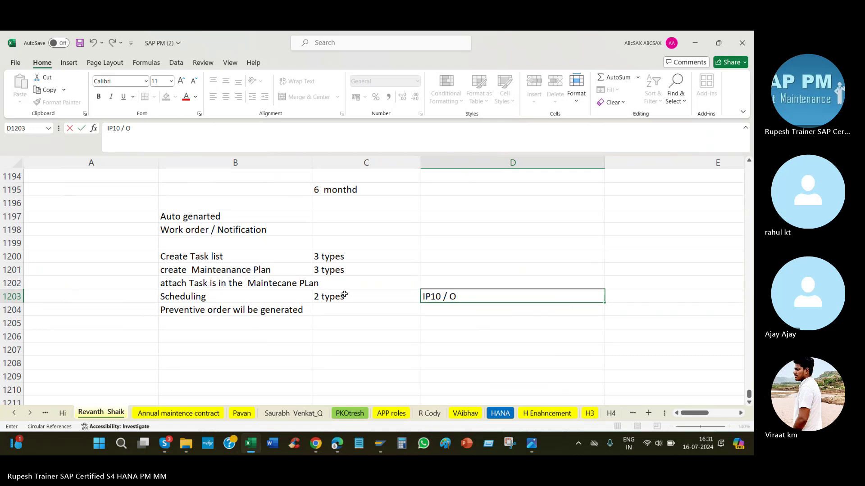
text(P30)
key(Return)
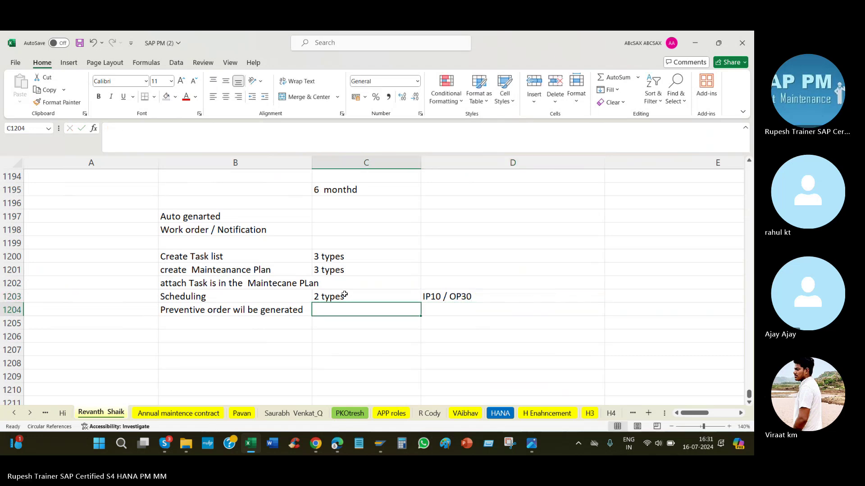
Step: Correct the scheduling transactions in D1203 to "IP10 / ip30"
double_click(482, 299)
key(BackSpace)
key(BackSpace)
key(BackSpace)
key(BackSpace)
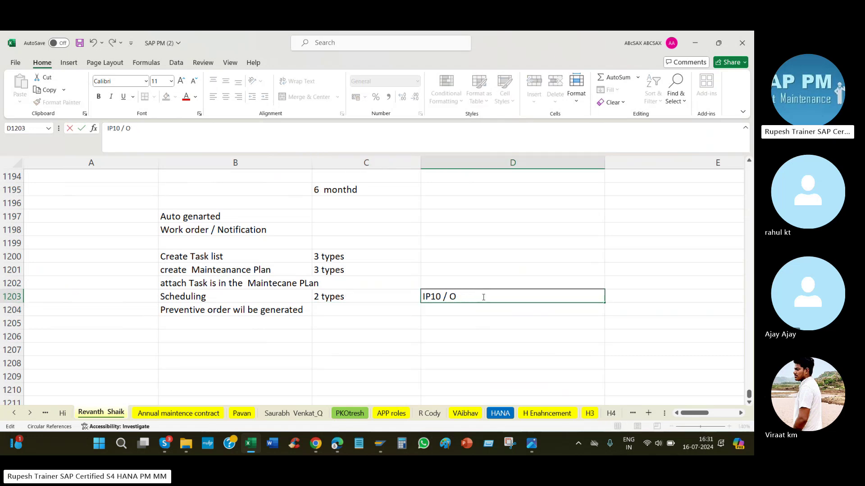
text(ip30)
key(Return)
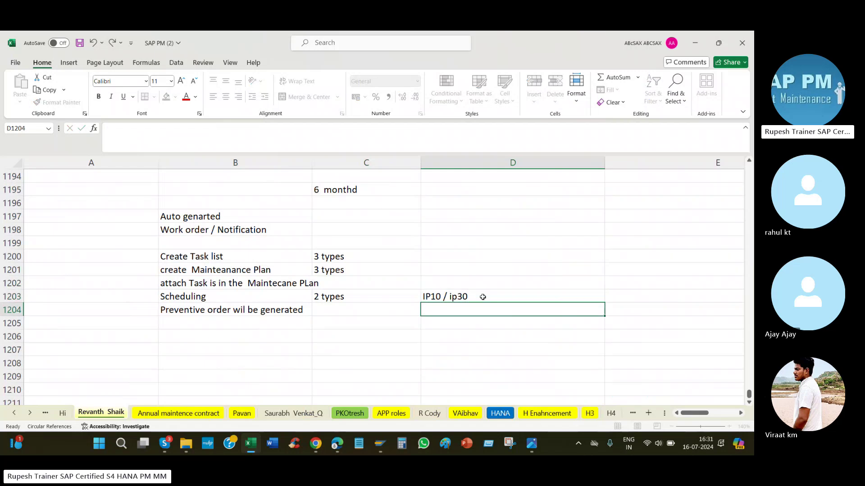
click(296, 312)
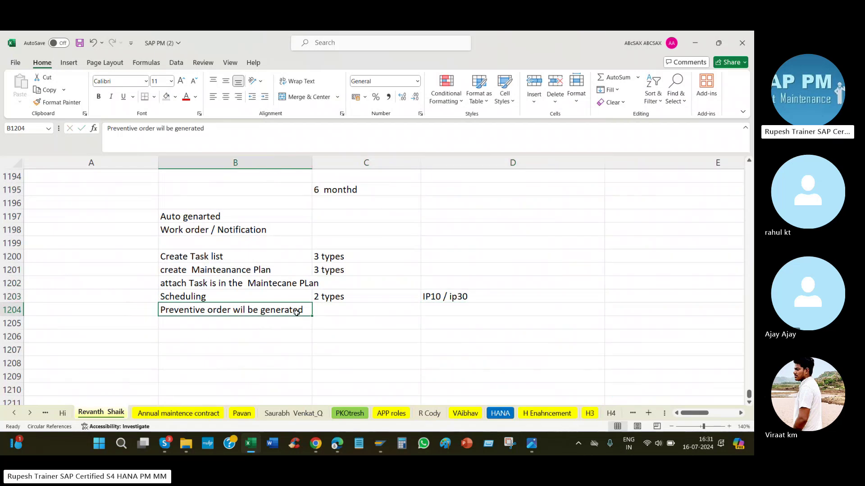
click(181, 294)
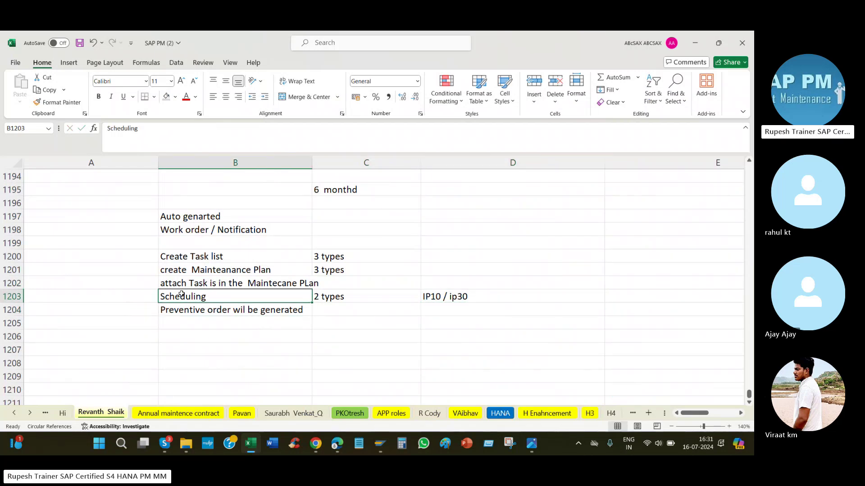
click(242, 308)
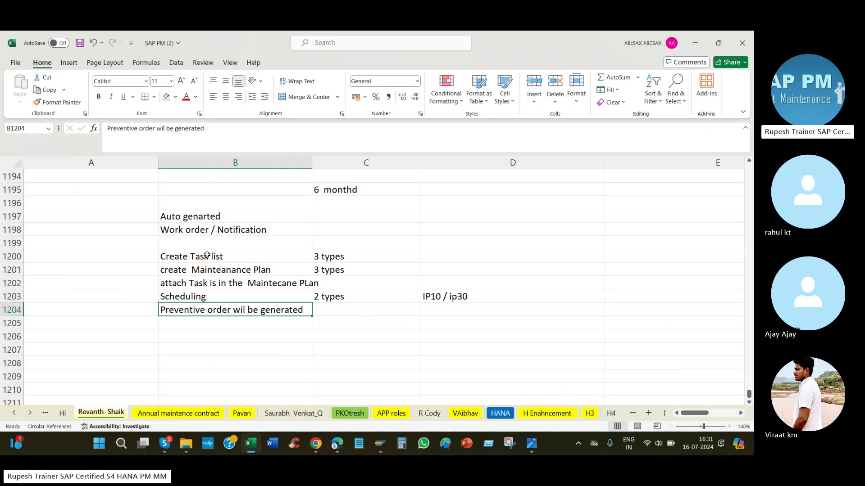
drag(207, 256, 215, 307)
click(186, 258)
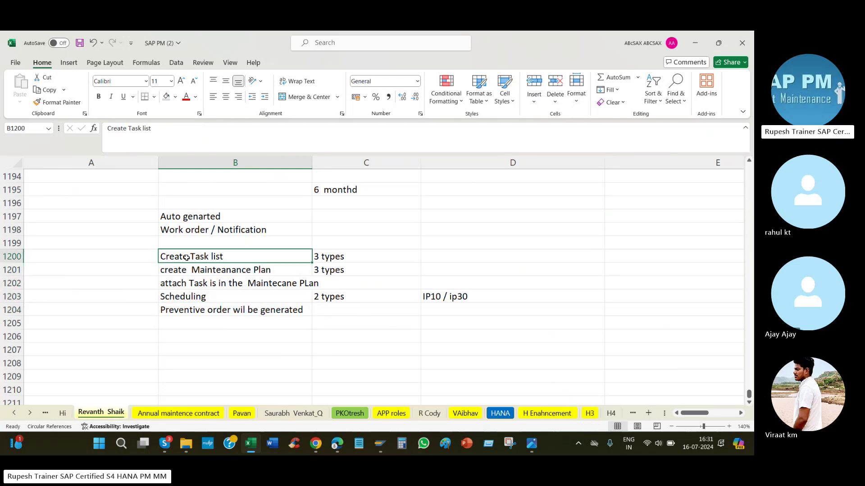
click(186, 270)
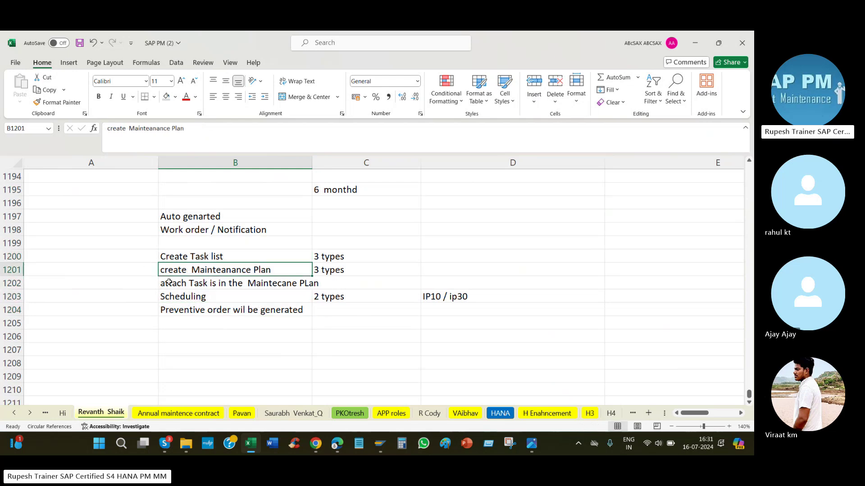
Step: Insert "list" after "Task" in B1202 so it reads "attach Task list is in the Maintecane PLan"
click(168, 281)
double_click(210, 282)
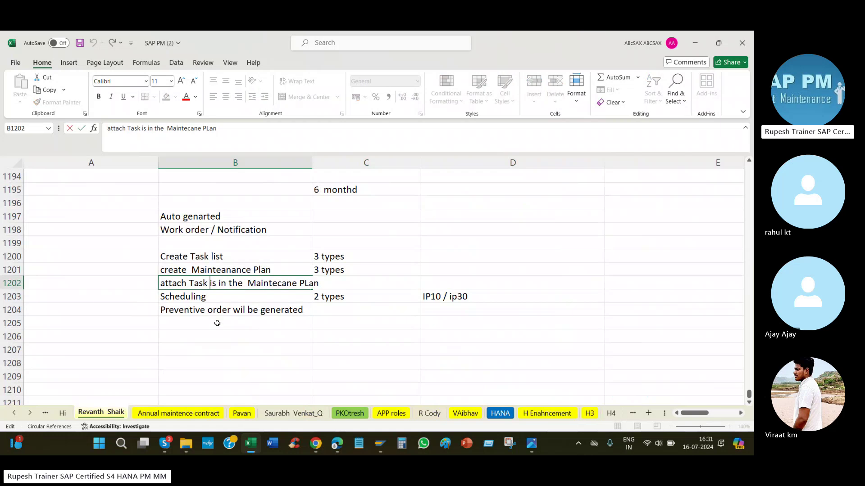
text(list)
key(Return)
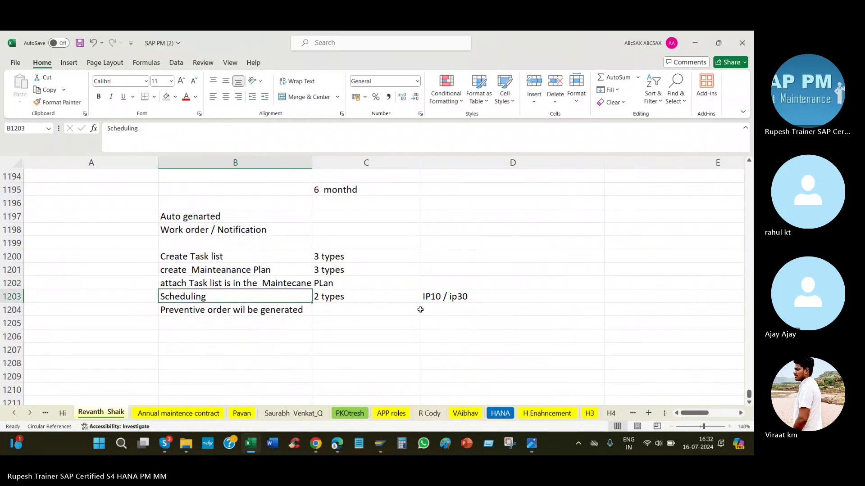
Step: Insert "Manual" after IP10 in the scheduling transactions in D1203
click(481, 299)
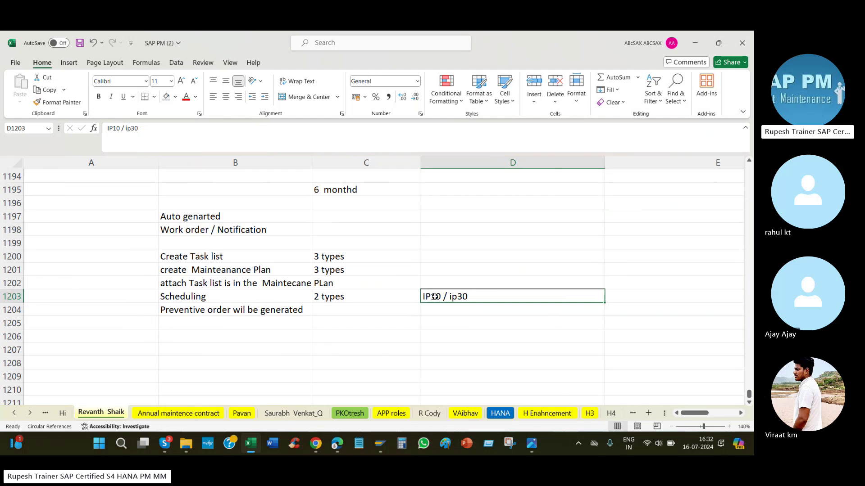
double_click(477, 297)
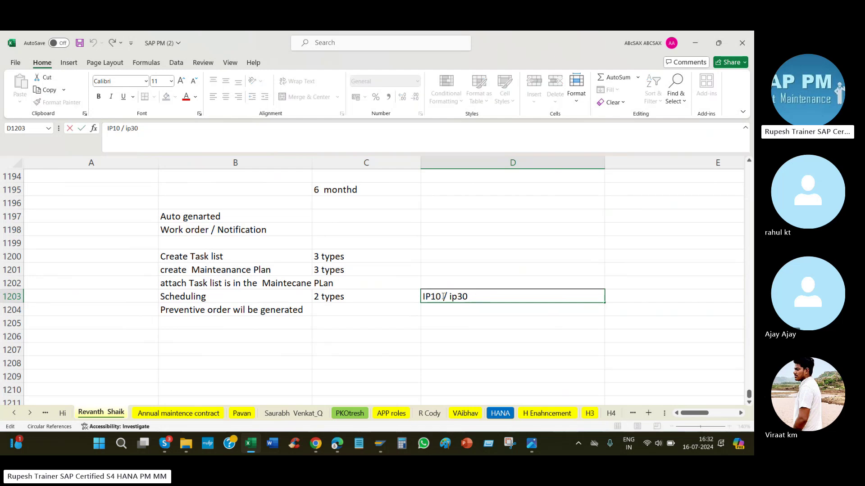
text(Mnial)
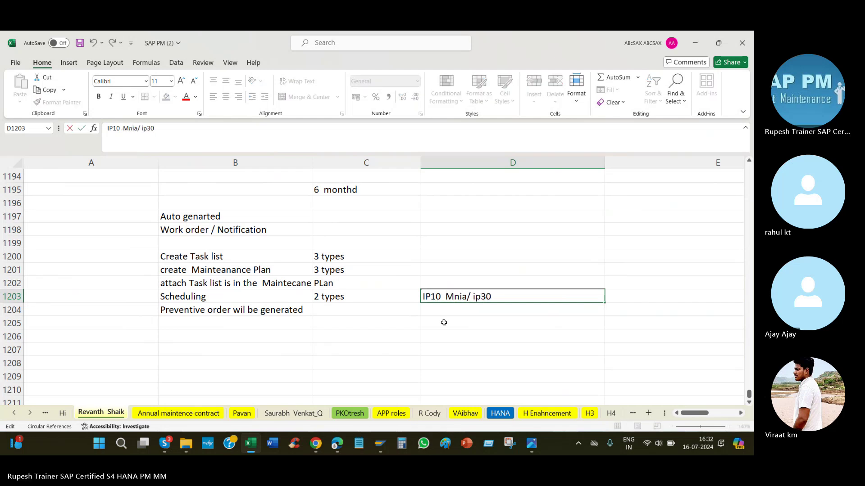
key(BackSpace)
key(BackSpace)
key(BackSpace)
key(BackSpace)
text(anula)
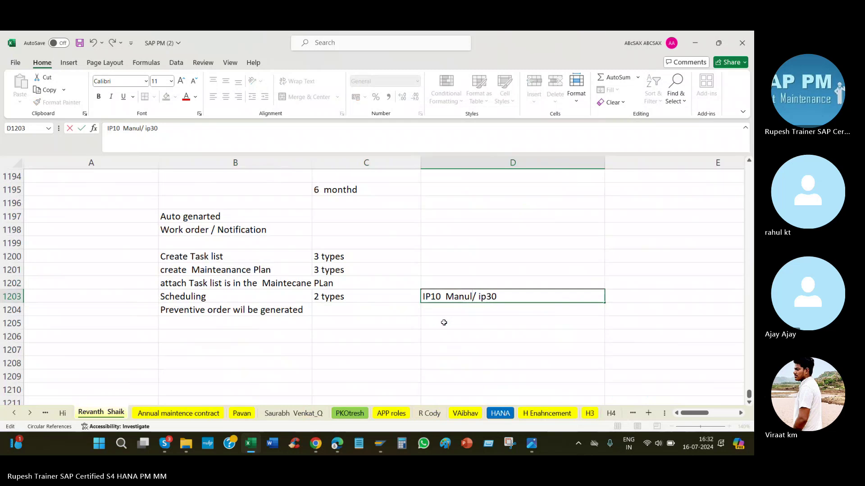
key(BackSpace)
key(BackSpace)
key(BackSpace)
text(al  /)
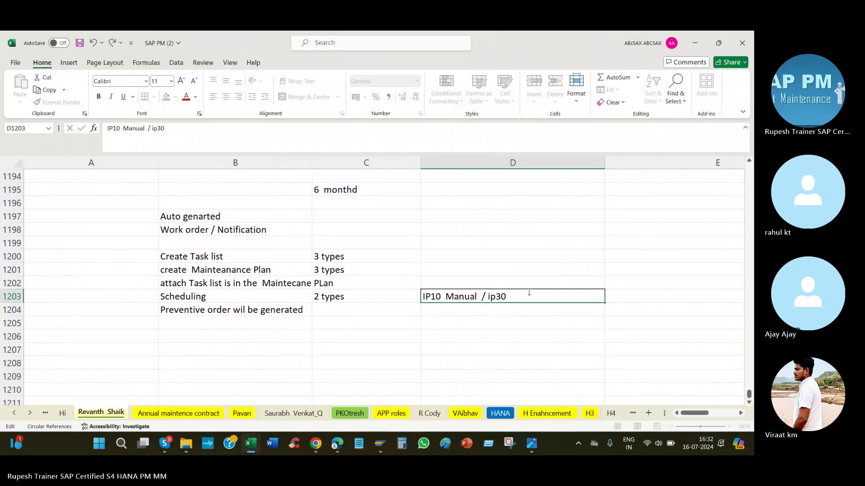
Step: Add "Automatic" after ip30 in D1203 so the cell reads "IP10 Manual / ip30 Automatic"
text( ip30 Ait)
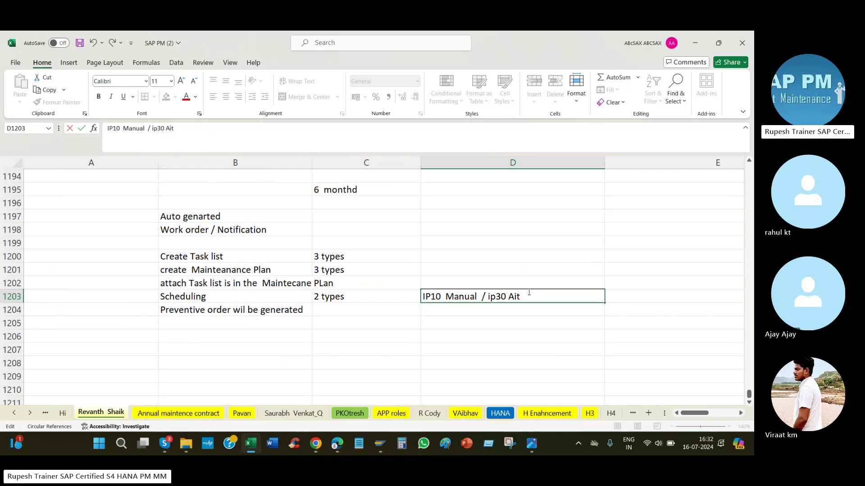
key(BackSpace)
key(BackSpace)
text(utomatic)
key(Return)
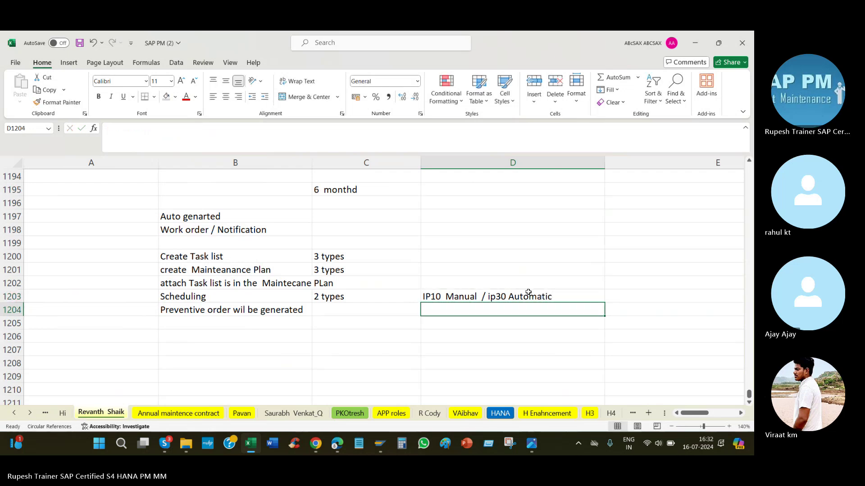
Step: Review the plan types in B1181:B1183 and the preventive process steps in B1200:B1204
click(228, 311)
scroll(223, 240, up, 2)
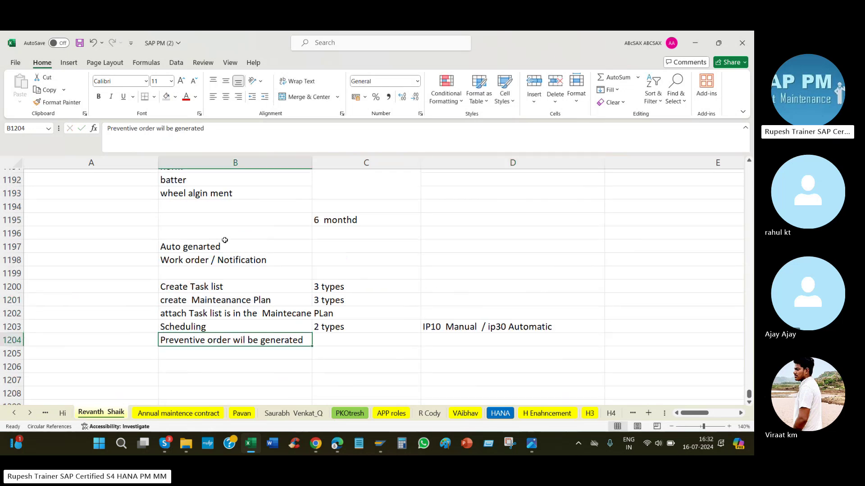
scroll(224, 240, up, 4)
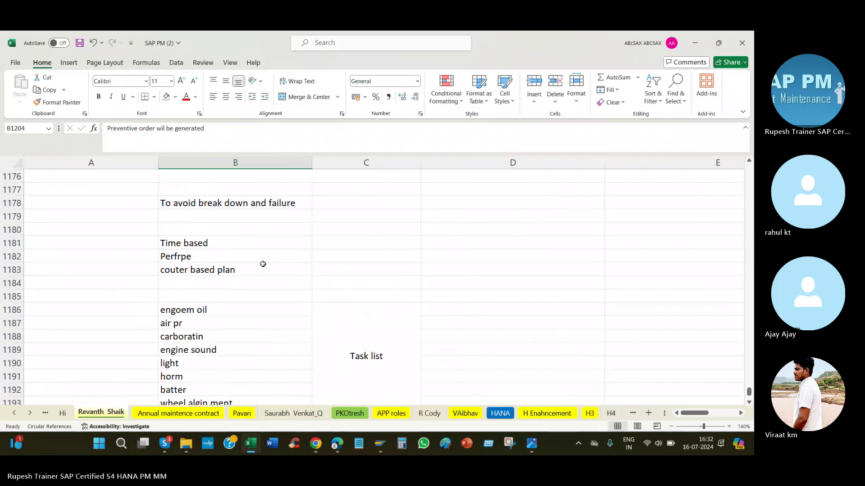
drag(216, 243, 263, 270)
scroll(450, 284, down, 5)
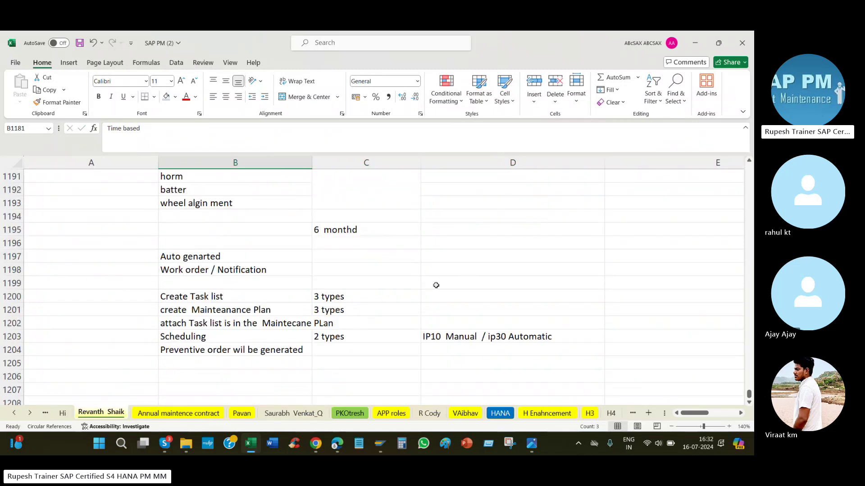
drag(192, 295, 193, 350)
click(196, 299)
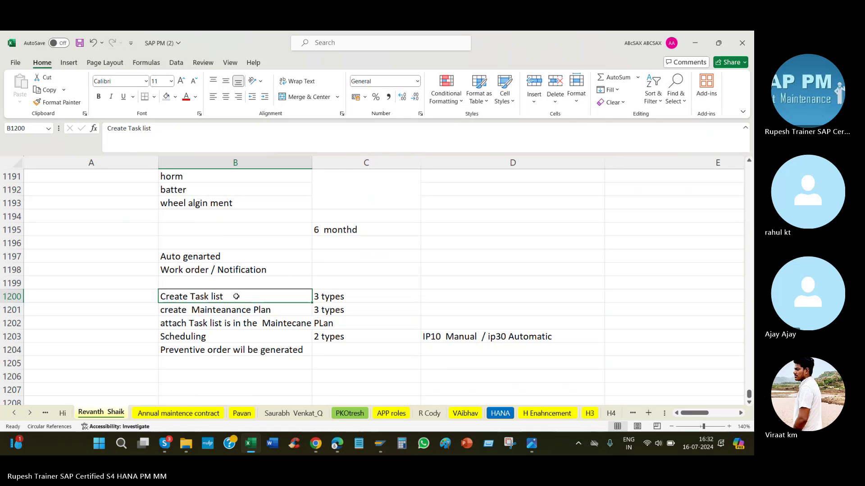
Step: Review the sample service items in B1186:B1193 and their Task list label alongside the Create Task list step
scroll(284, 274, up, 3)
click(180, 230)
scroll(392, 295, down, 3)
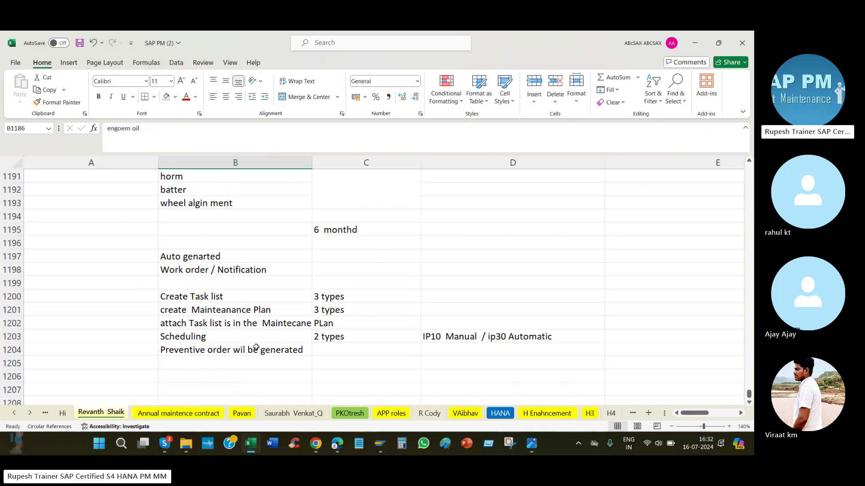
click(252, 350)
click(210, 298)
scroll(259, 266, up, 2)
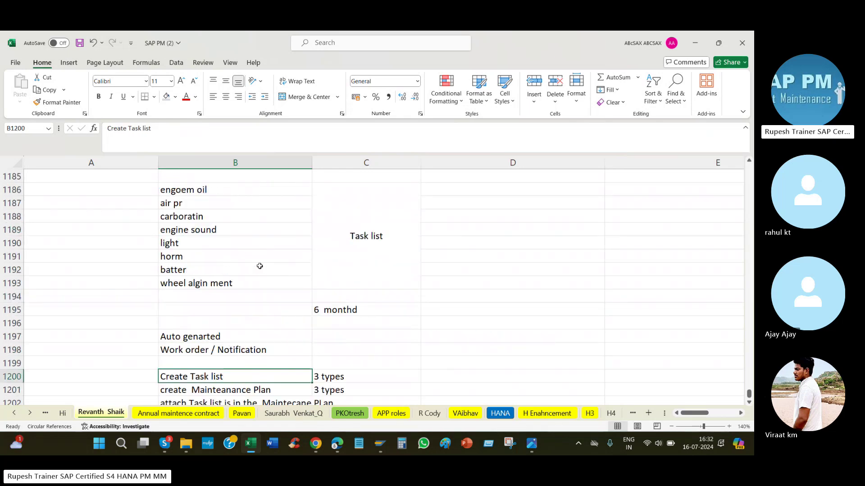
drag(189, 190, 199, 283)
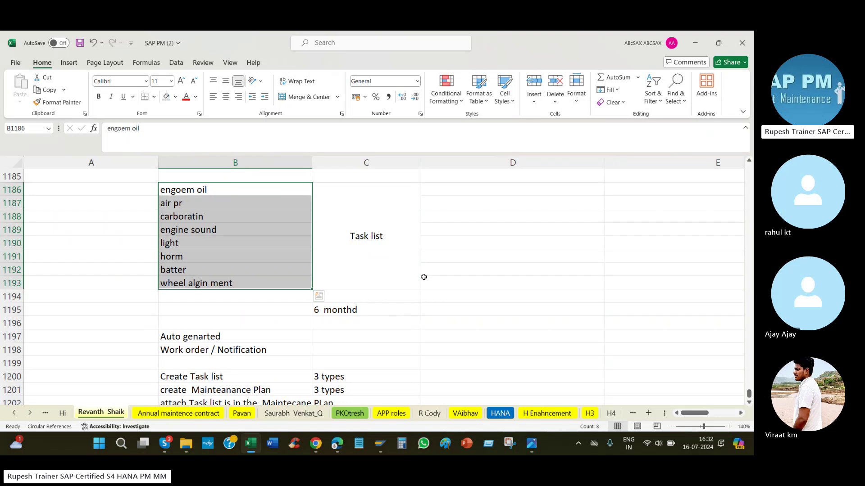
click(376, 249)
Step: Enter "Genearl Task list" in B1207 below the process steps as the first task list type
scroll(376, 249, down, 7)
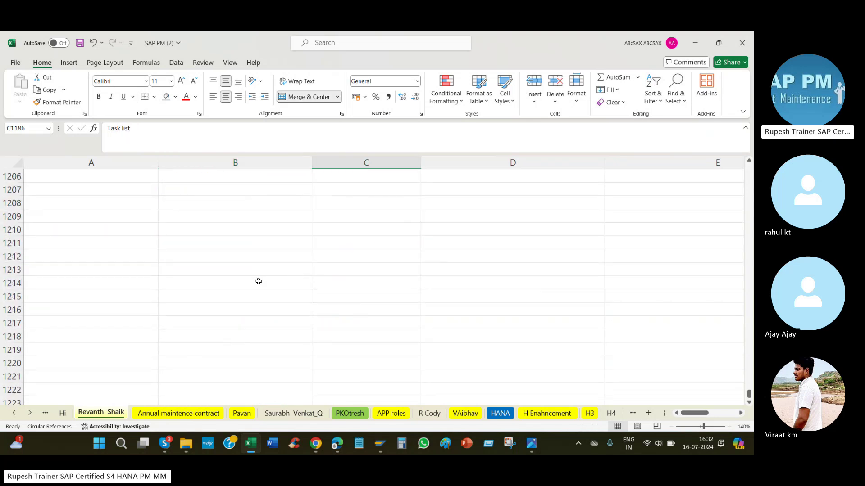
scroll(210, 235, up, 3)
click(206, 308)
text(Hn)
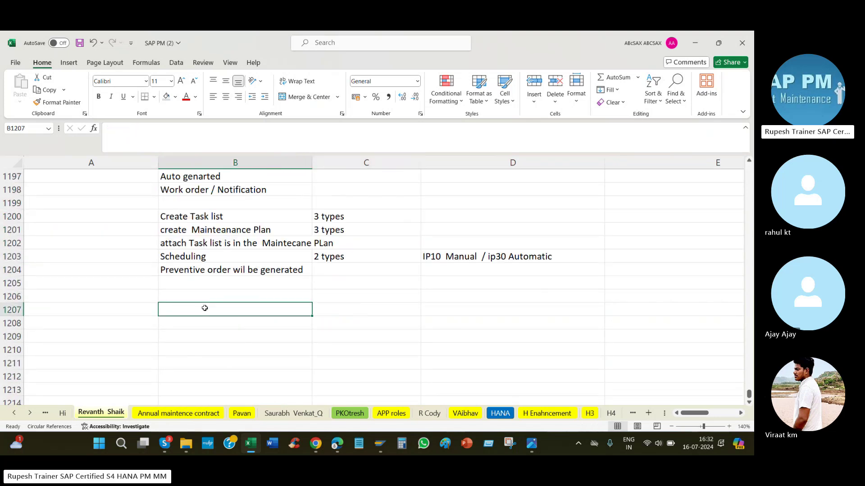
text(Gen)
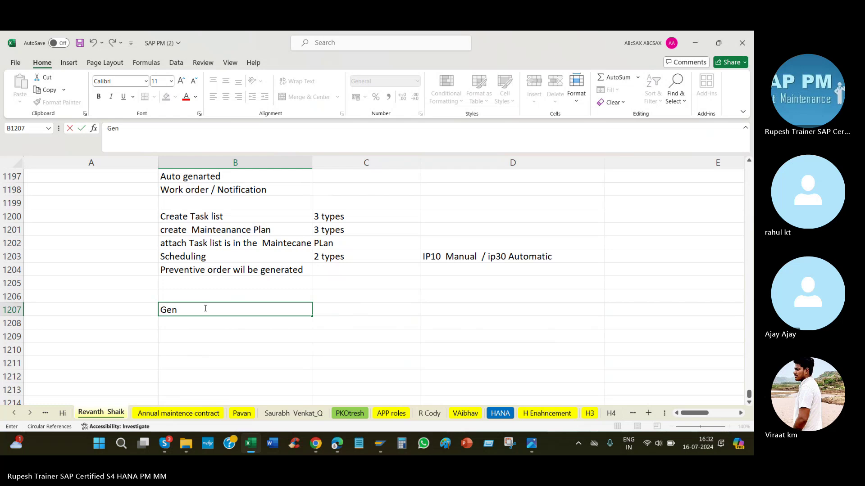
key(BackSpace)
key(BackSpace)
key(BackSpace)
key(BackSpace)
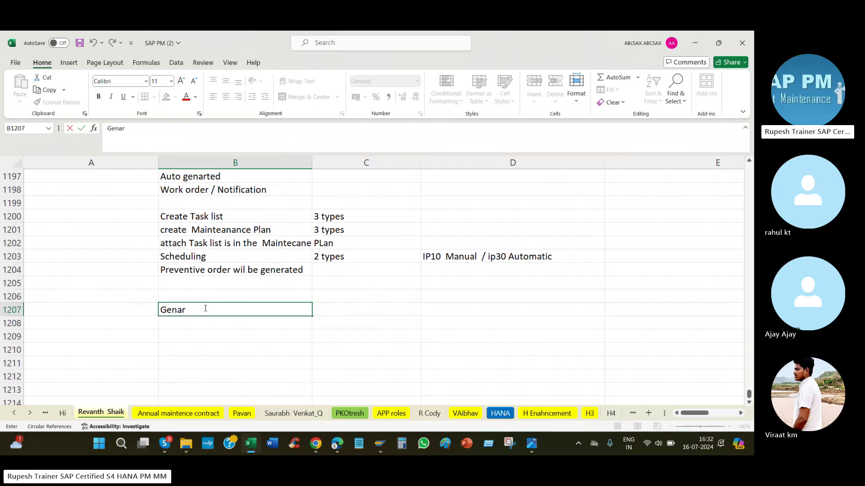
text(a)
key(BackSpace)
key(BackSpace)
key(BackSpace)
text(earl T)
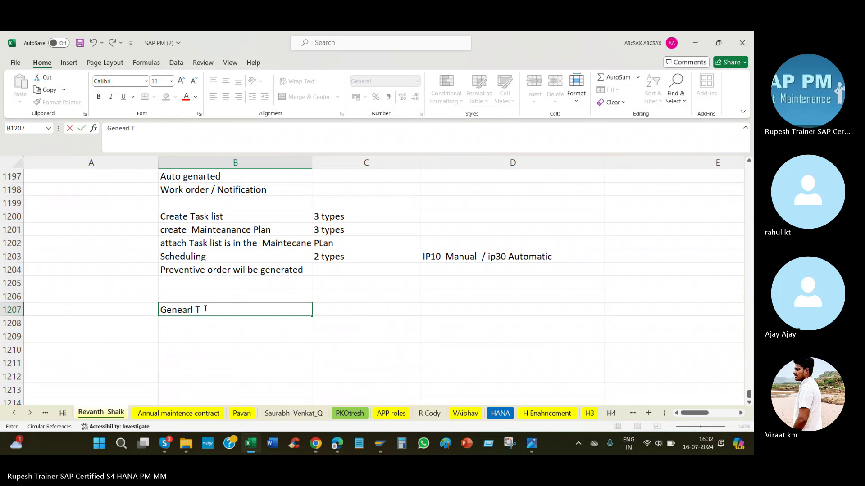
text(aks)
key(BackSpace)
key(BackSpace)
key(BackSpace)
text(sk lia)
text(t)
key(BackSpace)
key(BackSpace)
text(st)
key(Return)
Step: Enter "Equipment Task list" in B1208 as the second task list type
text(Equ)
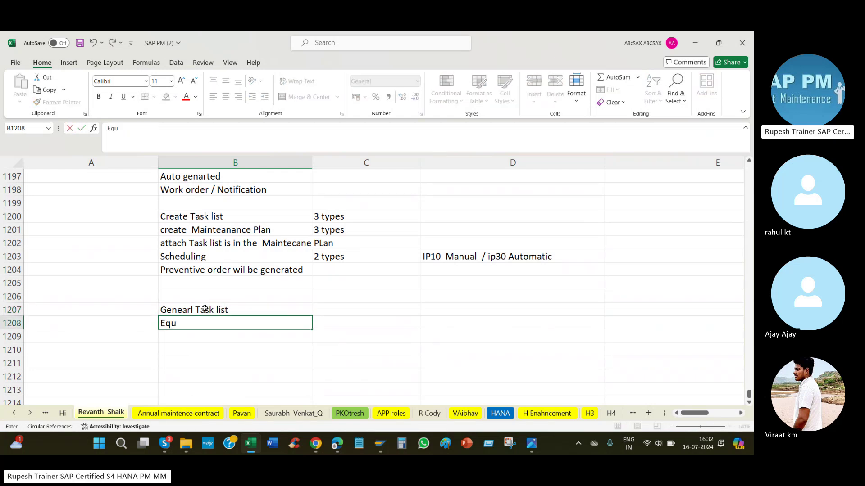
text(ipment)
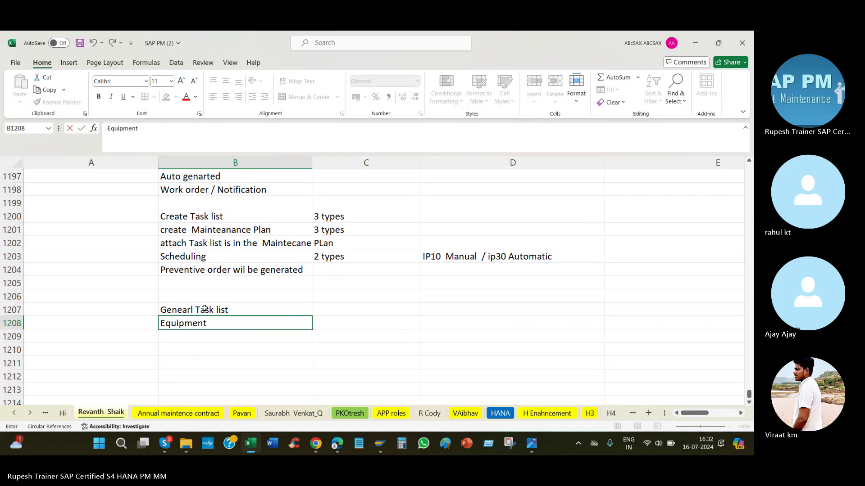
text( Task lai)
key(BackSpace)
key(BackSpace)
text(ica)
text(t)
key(BackSpace)
key(BackSpace)
text(st)
key(Return)
Step: Enter "FL Task list" in B1209 as the third task list type
text(FL Taks)
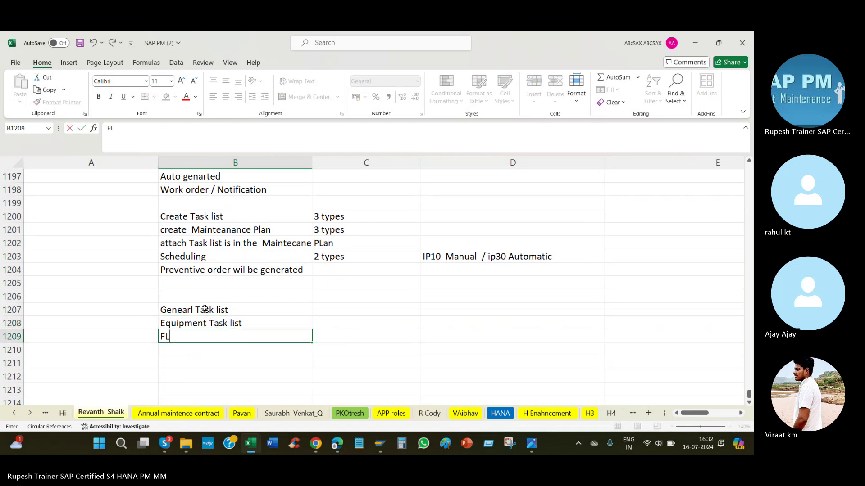
key(BackSpace)
key(BackSpace)
text(sk list)
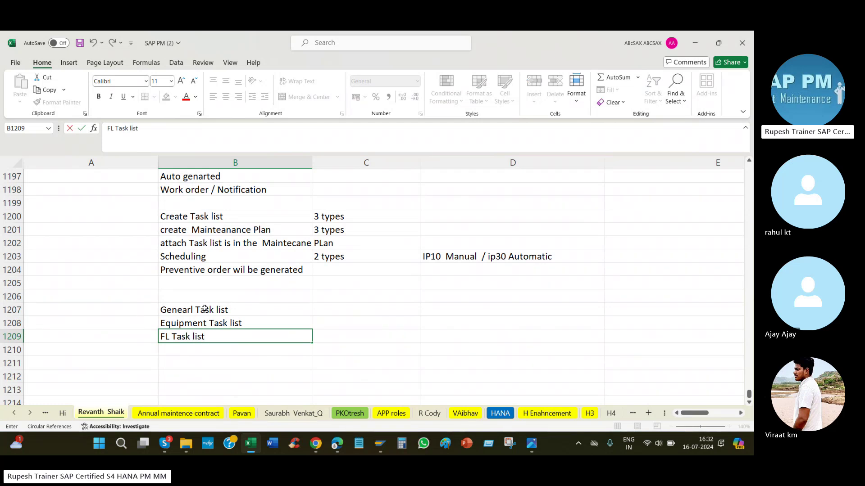
key(Tab)
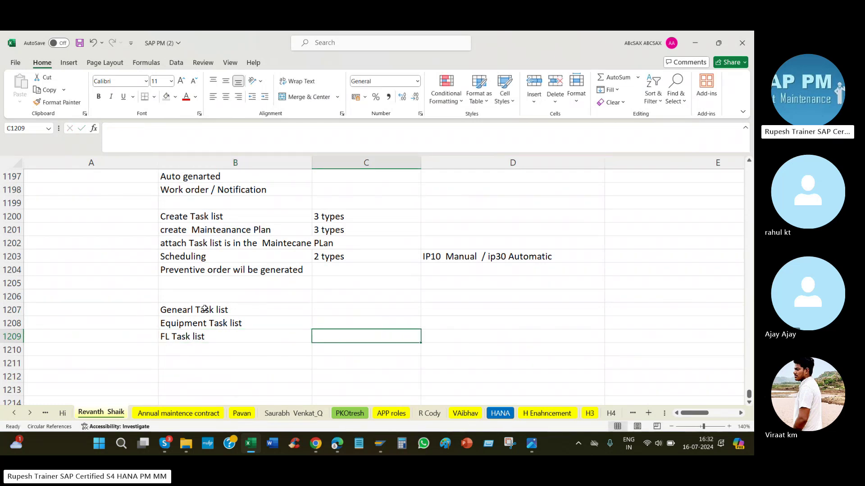
Step: Enter the task list transaction codes in column C: "ia05" in C1207, "ia01" in C1208 and "ia11" in C1209
click(340, 310)
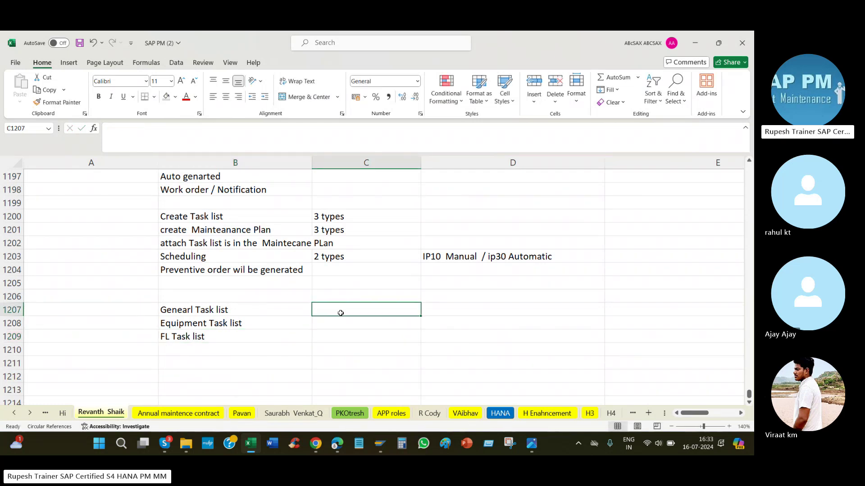
text(ia0)
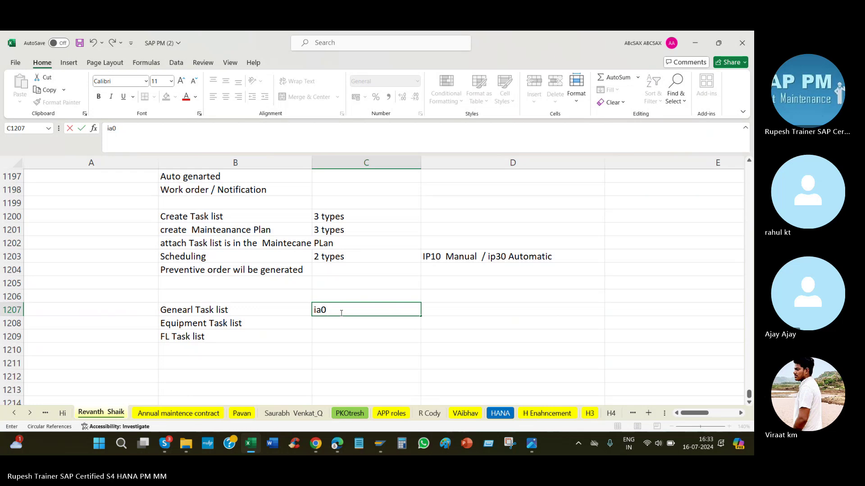
text(5)
key(Return)
text(ia01)
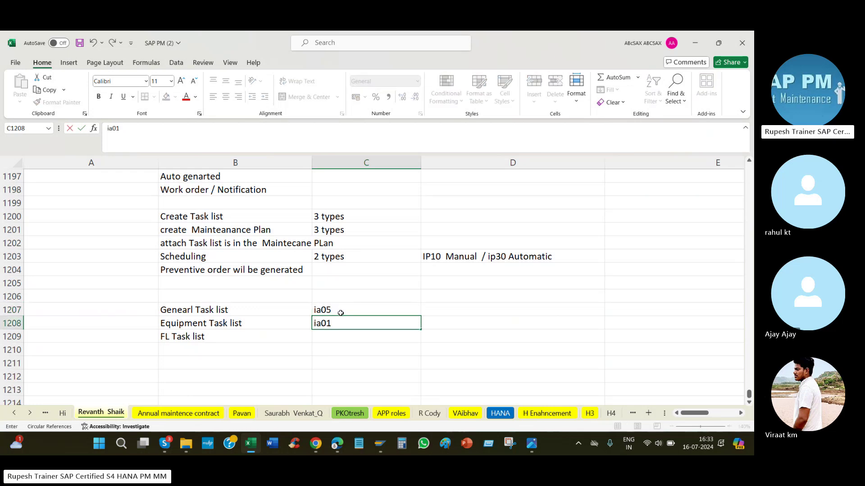
key(Return)
text(i)
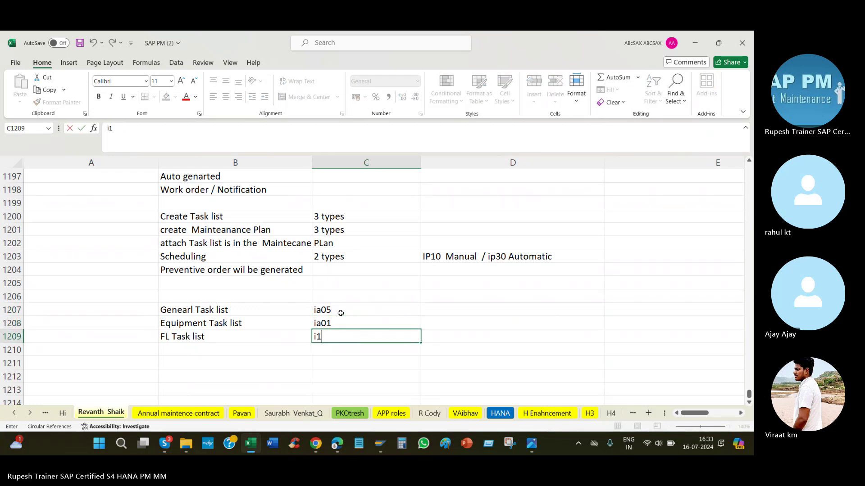
text(a11)
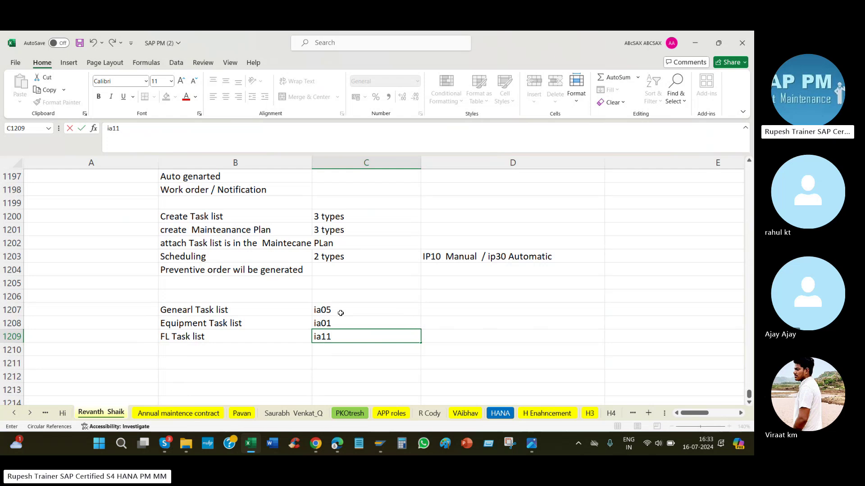
Step: Enter the transaction code "ip09" in C1210 beneath the three task list codes
key(Return)
text(ip)
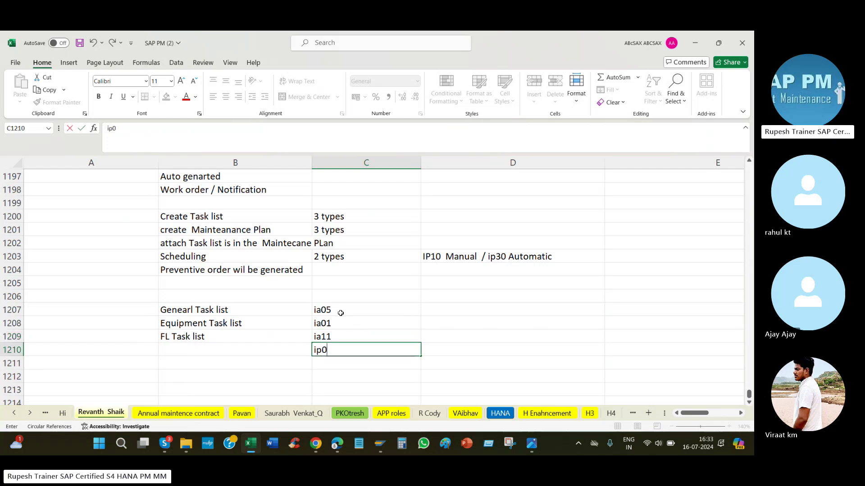
text(09)
key(Return)
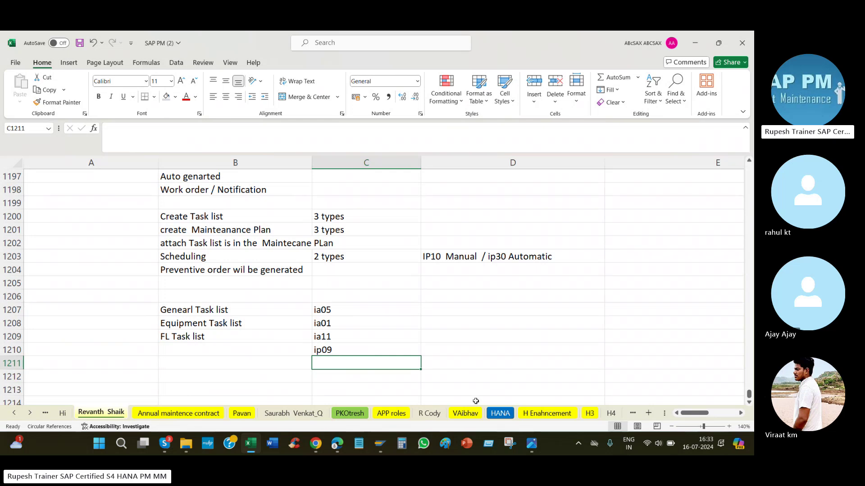
Step: Switch to SAP and leave the maintenance order types view for transaction SE16N, General Table Display
click(381, 443)
click(418, 395)
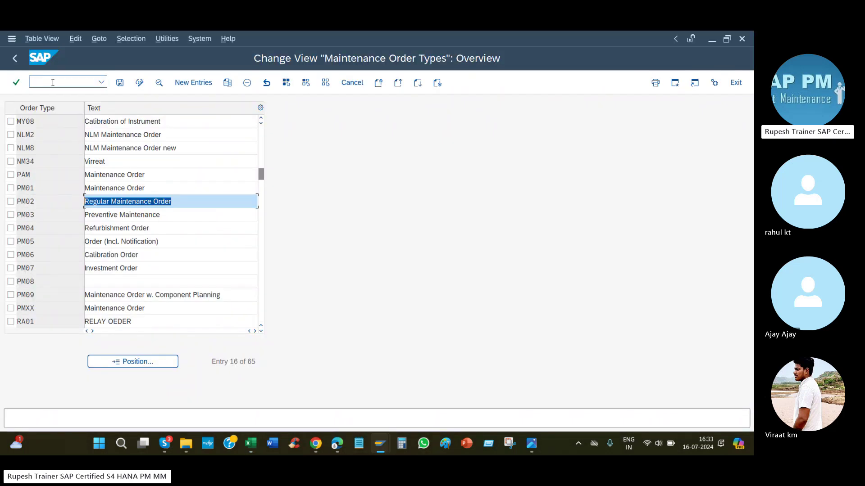
text(/nse17)
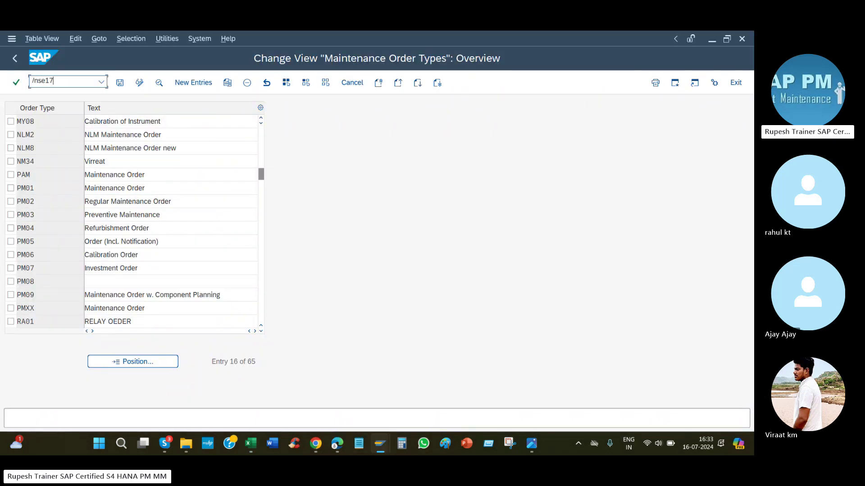
key(BackSpace)
text(66n)
key(Return)
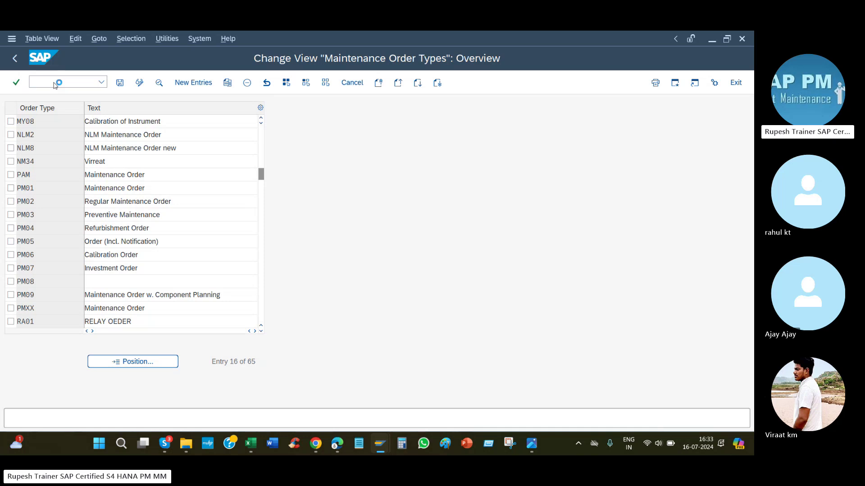
text(se16n)
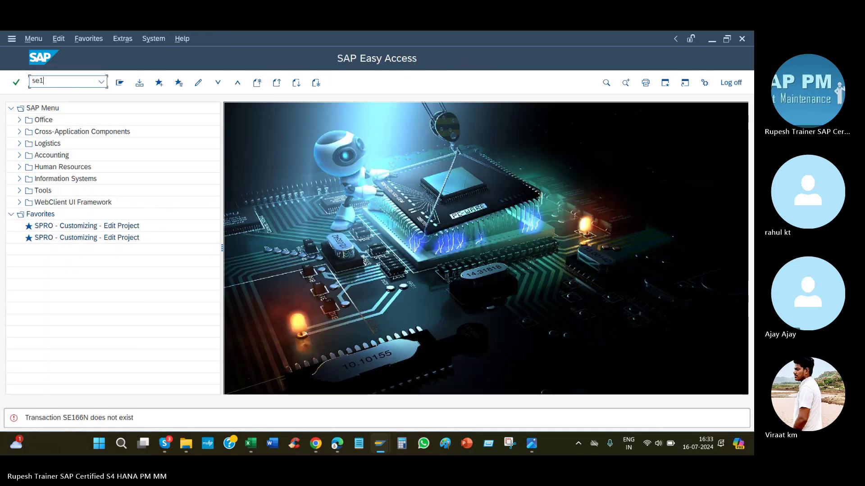
key(Return)
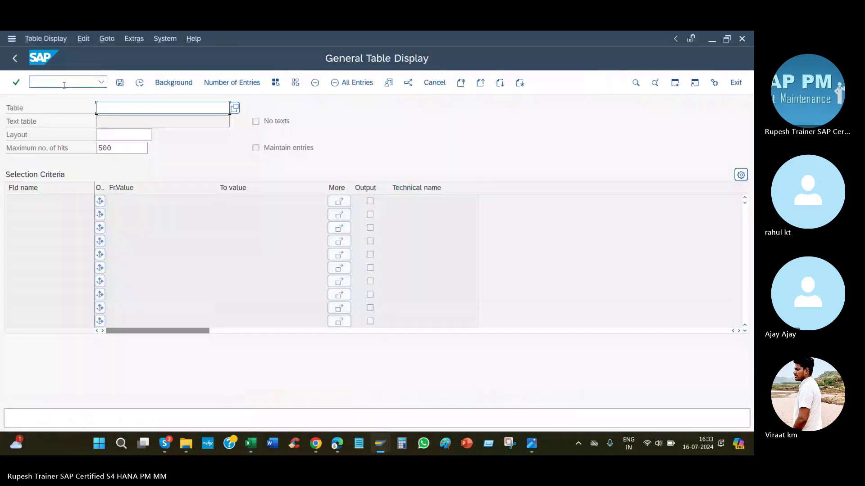
Step: Load table PLKO in General Table Display and check its description
text(plko)
key(Return)
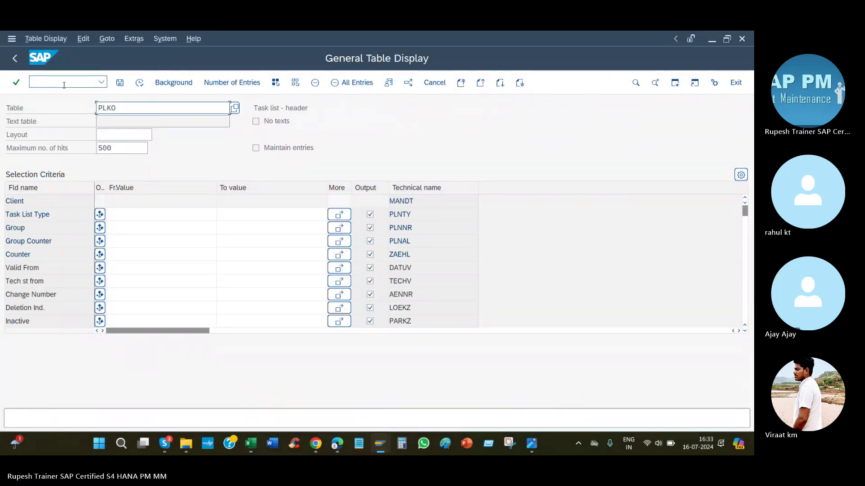
drag(309, 108, 257, 108)
Step: Change the displayed table to PLPO and check its description
click(158, 105)
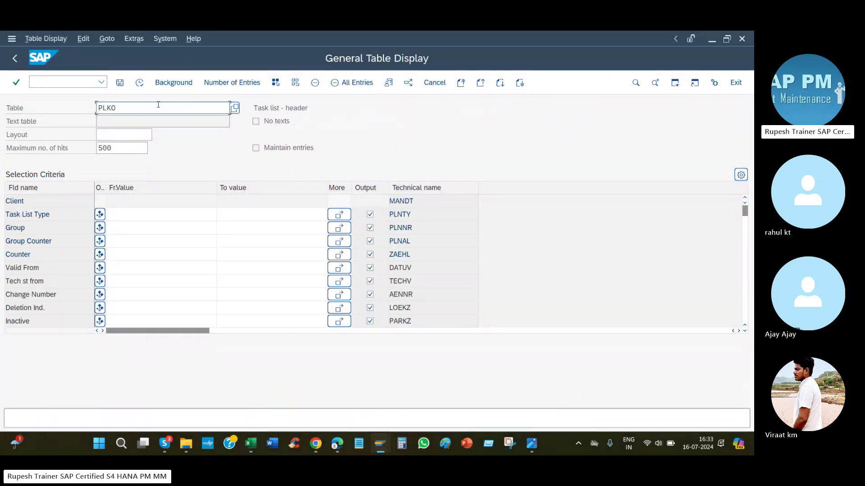
key(BackSpace)
key(BackSpace)
text(po)
key(Return)
drag(346, 112, 252, 108)
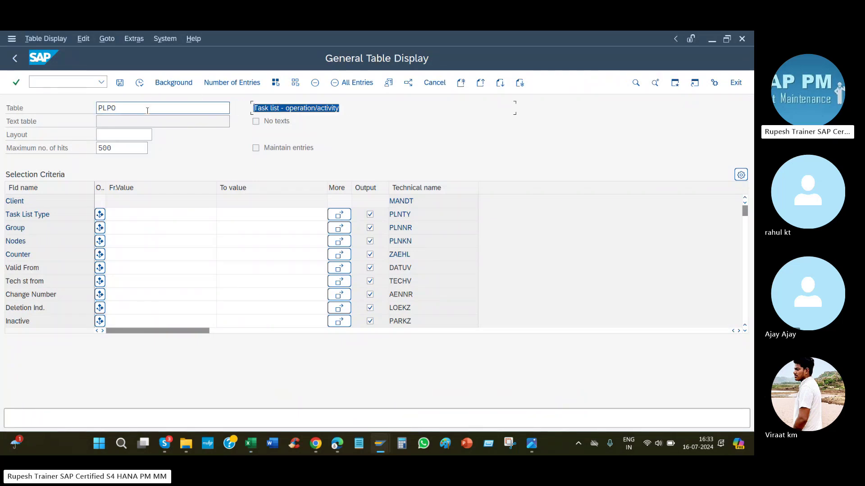
double_click(107, 108)
Step: Return to the Excel sheet and enter the task list table names "PLKO / PLPO" in C1211
key(alt+Tab)
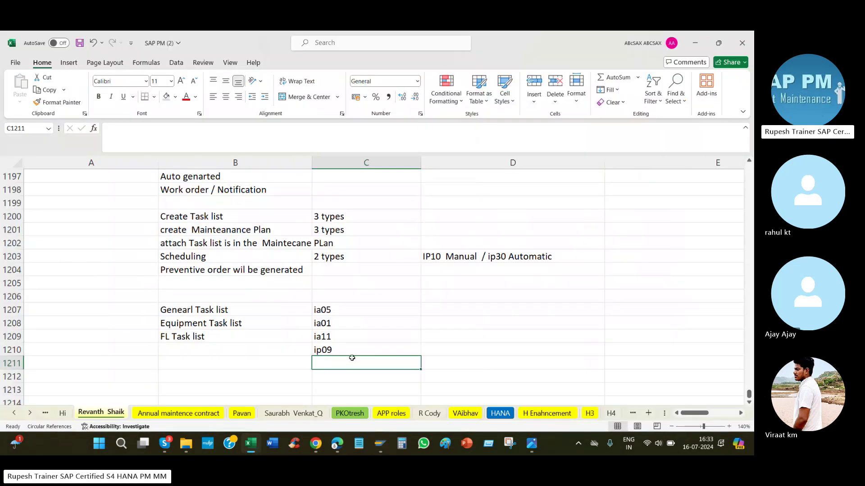
text(PLPO /)
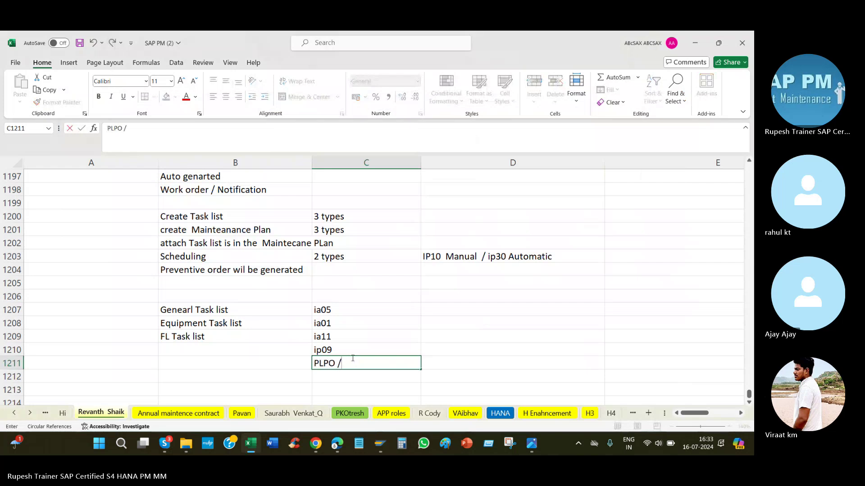
key(Return)
key(alt+Tab)
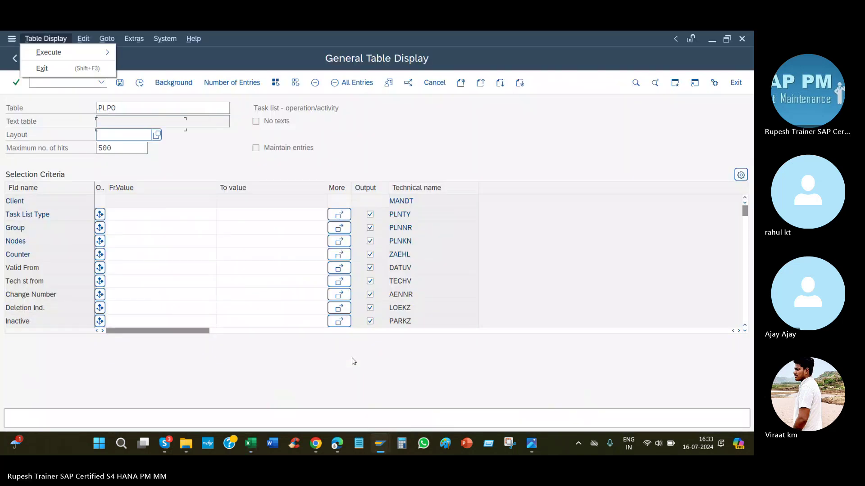
key(alt+Tab)
key(BackSpace)
key(BackSpace)
key(BackSpace)
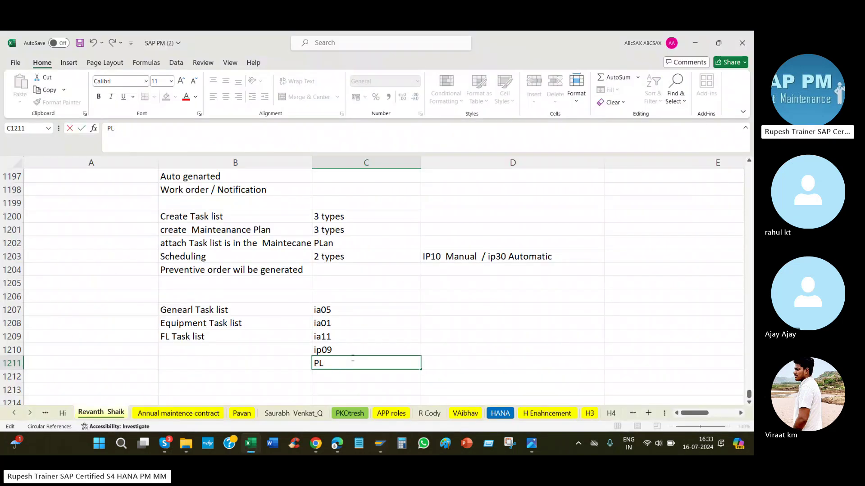
text(KO / PLPO)
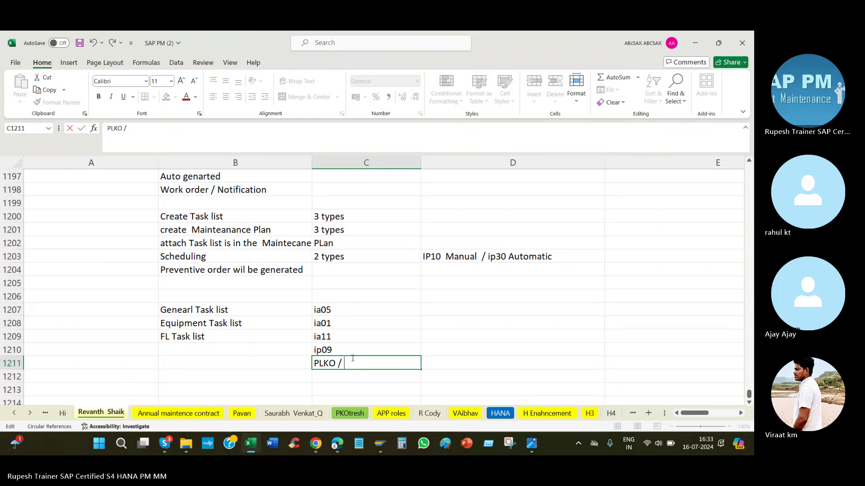
key(Return)
key(Return)
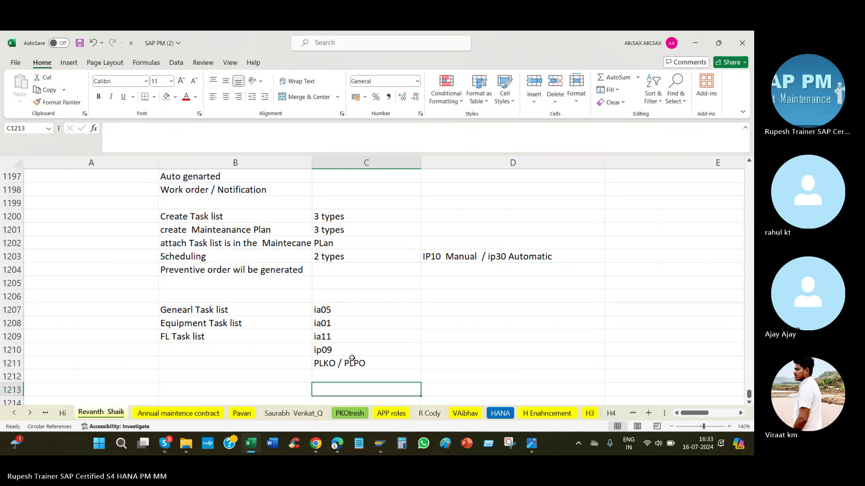
Step: Label the table names by entering "Table for Task list" in B1211
click(294, 364)
text(Table fro)
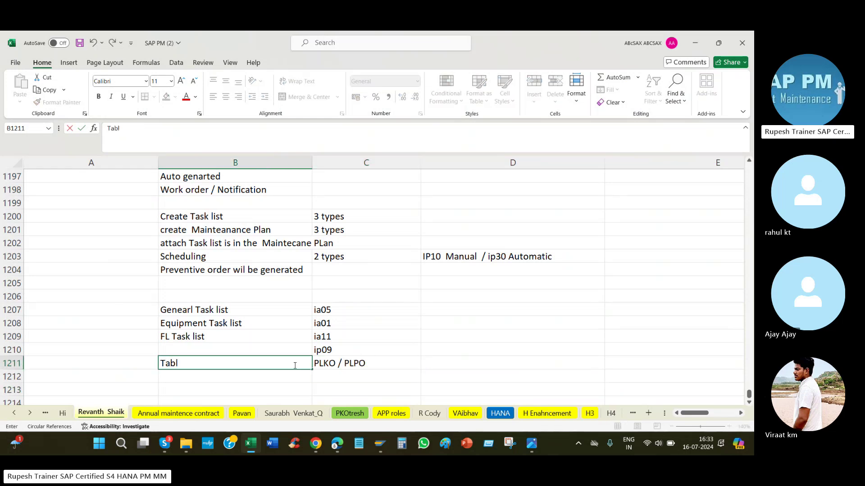
key(BackSpace)
key(BackSpace)
key(BackSpace)
text(or Taki)
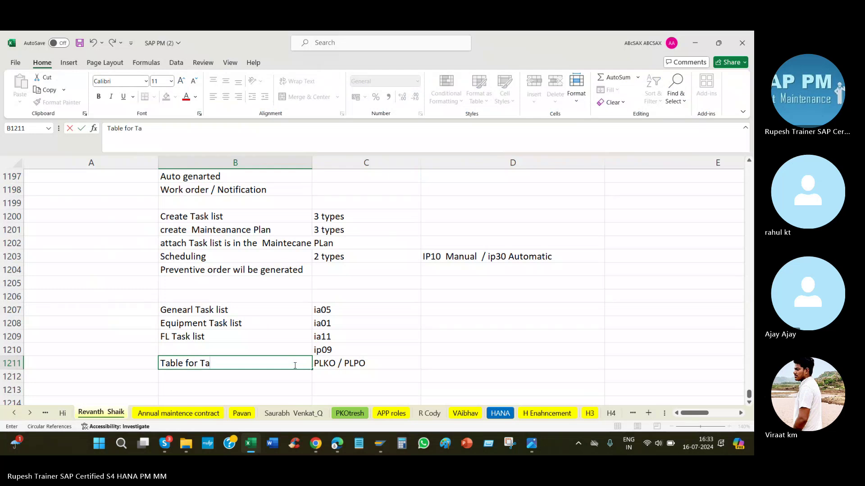
key(BackSpace)
text(sk list)
key(Return)
key(Return)
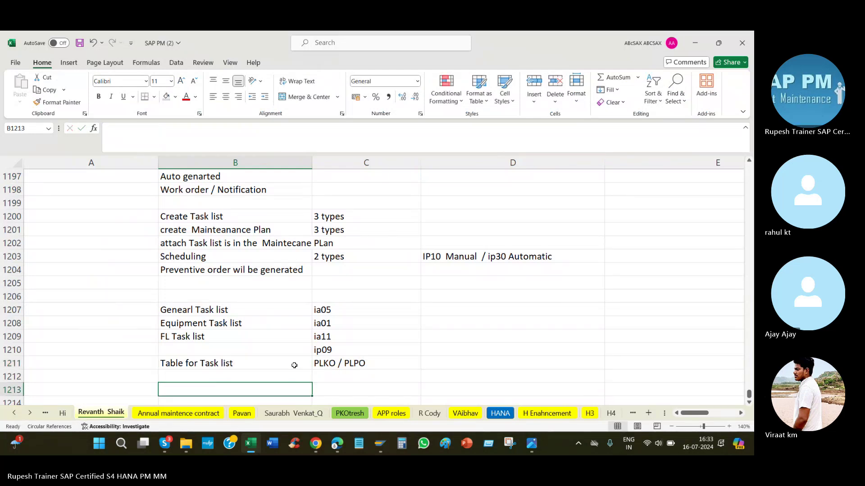
Step: Go through the three task list types in B1207:B1209 and their transaction codes in column C
click(252, 316)
click(266, 325)
click(235, 338)
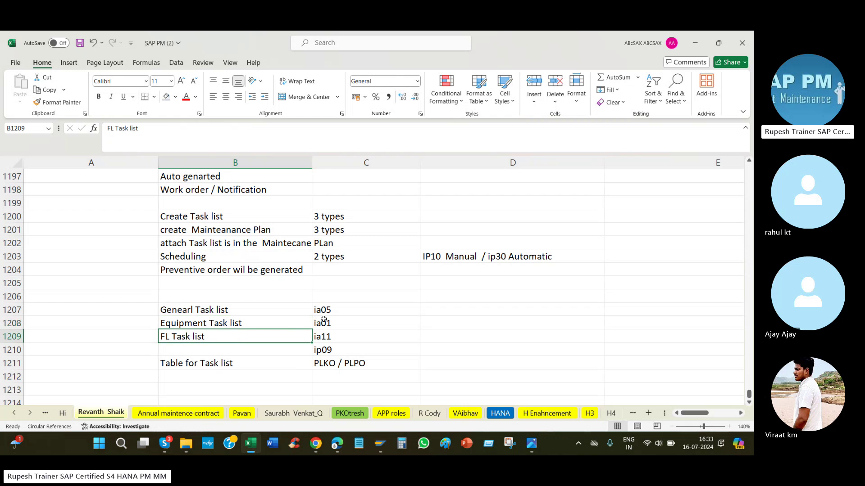
click(342, 310)
click(332, 323)
click(359, 336)
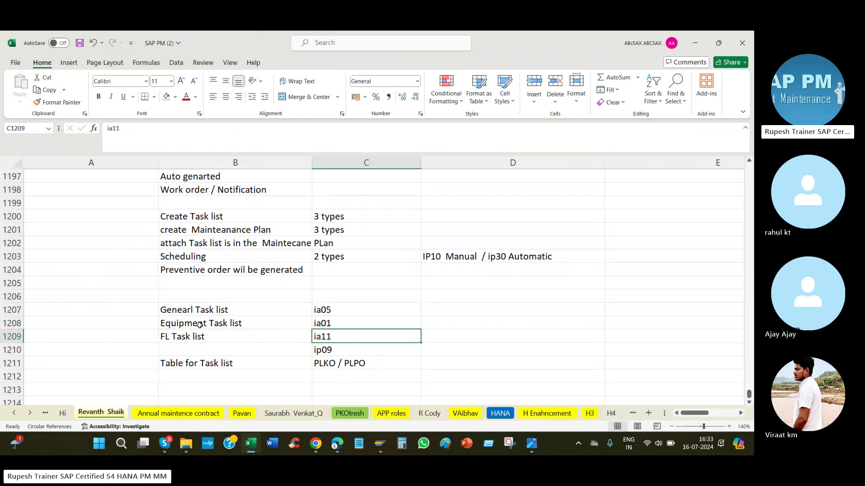
Step: Merge and center cells A1207:A1209 beside the task list types and enter "Status /" in the merged cell
drag(106, 313, 108, 337)
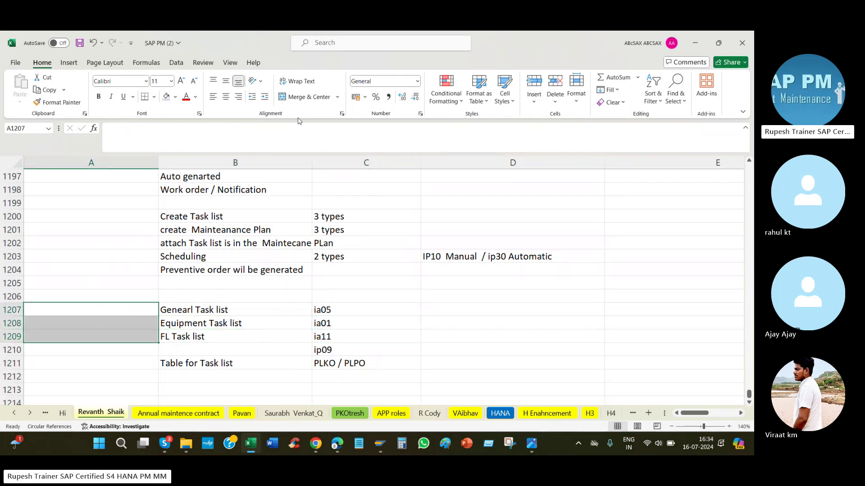
click(305, 97)
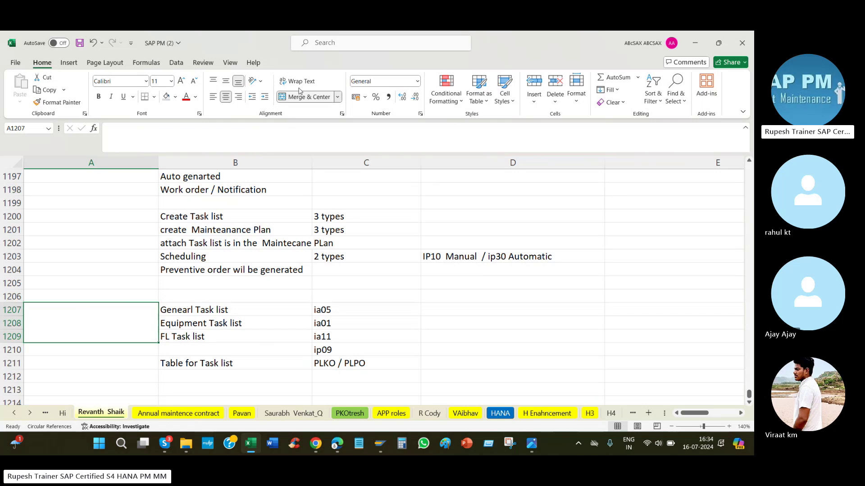
text(Stt)
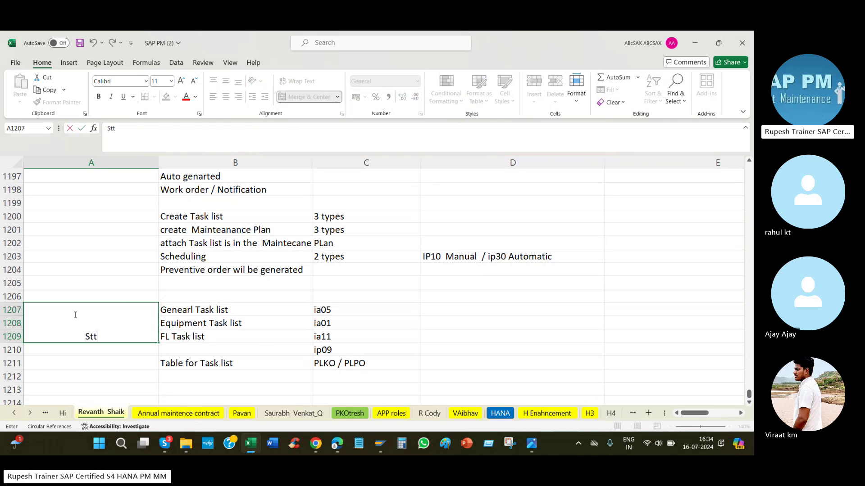
key(BackSpace)
text(atus /)
Step: Correct the transaction code in C1210 to "iA09"
double_click(323, 350)
key(BackSpace)
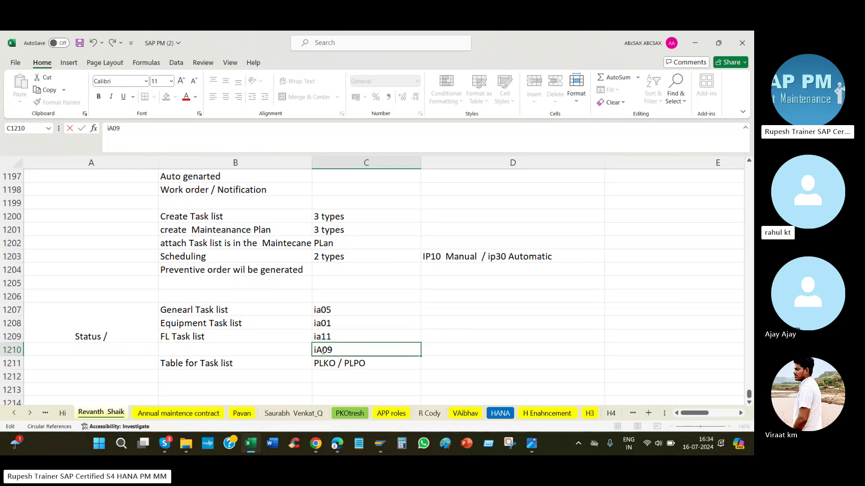
text(a)
key(Return)
Step: Extend the merged cell's text to "Status / Usage = 4" and middle-align it vertically
double_click(133, 328)
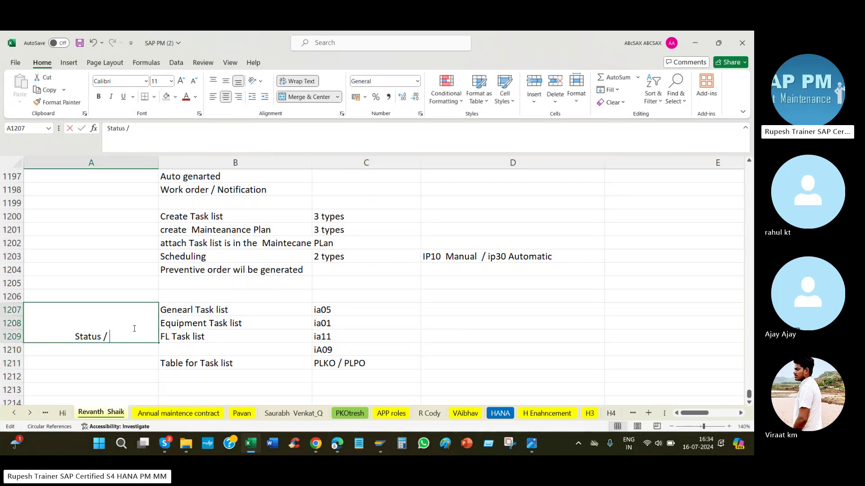
text(Usage)
text(=)
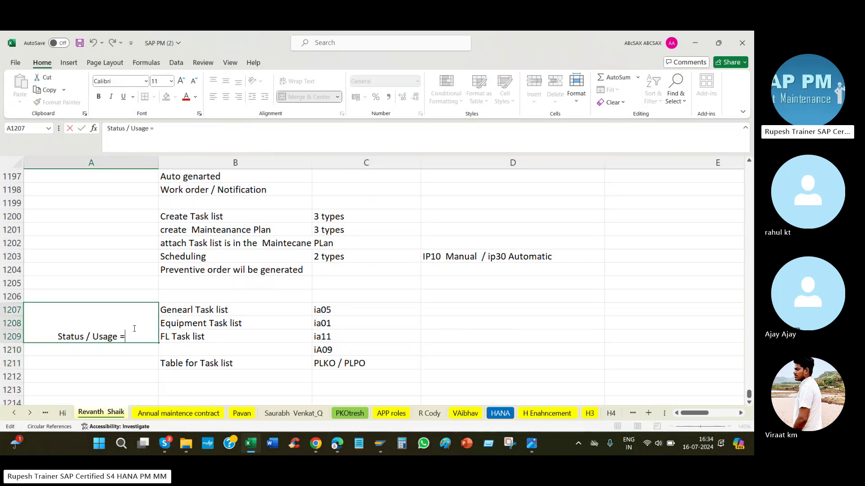
text( 4)
key(Return)
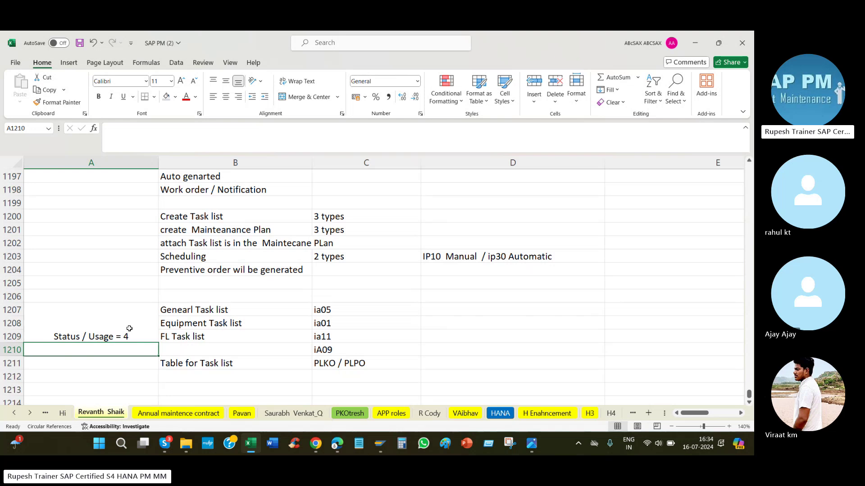
click(129, 328)
click(229, 82)
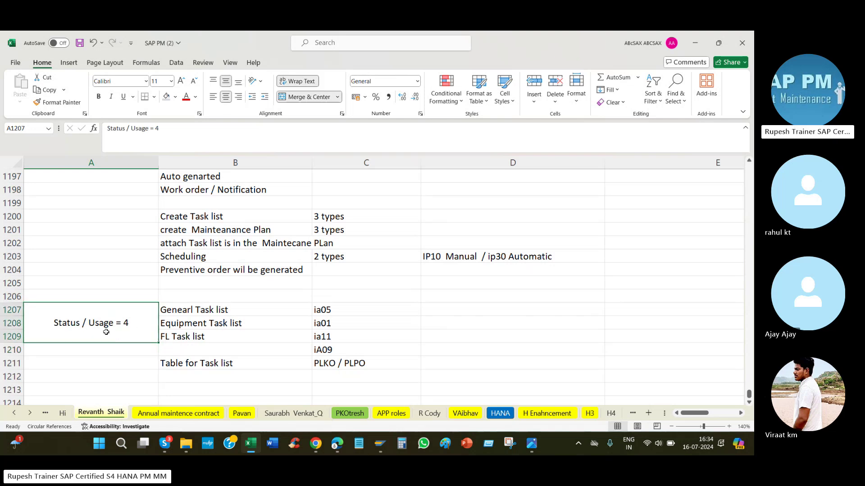
Step: Compare the task list types, codes and status/usage rule with the Preventive sheet of SAP PM _1 in Google Sheets
drag(202, 309, 200, 345)
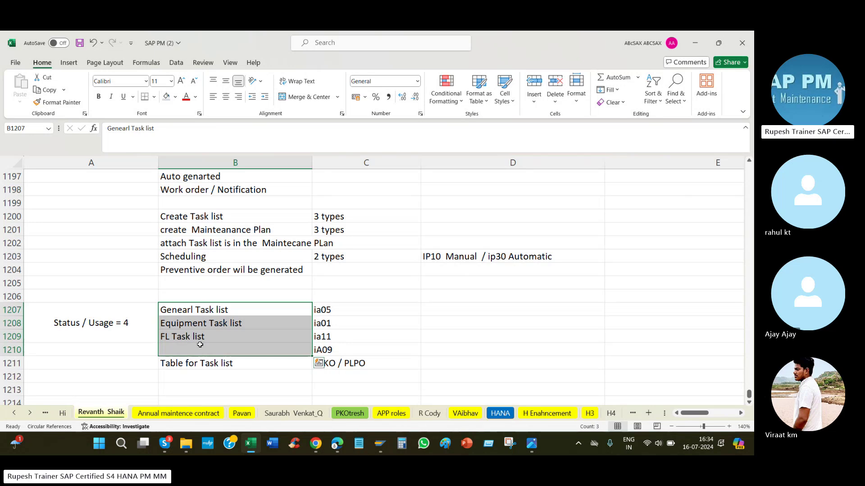
click(66, 323)
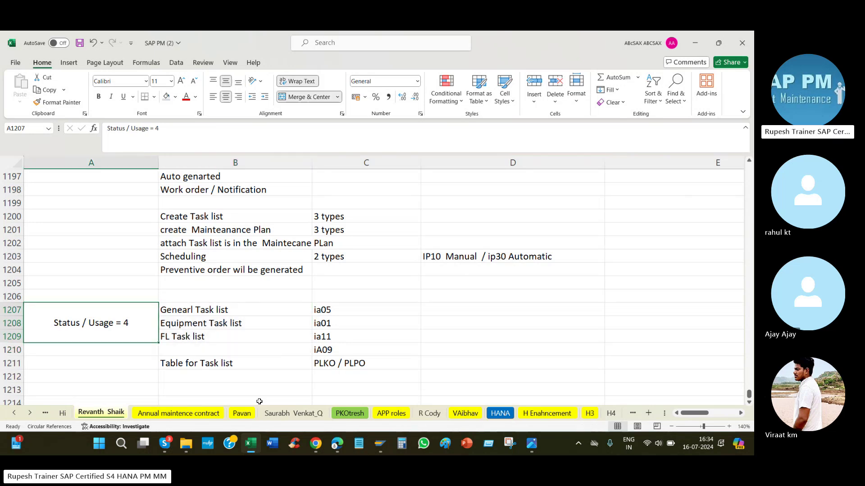
click(316, 444)
scroll(382, 317, down, 5)
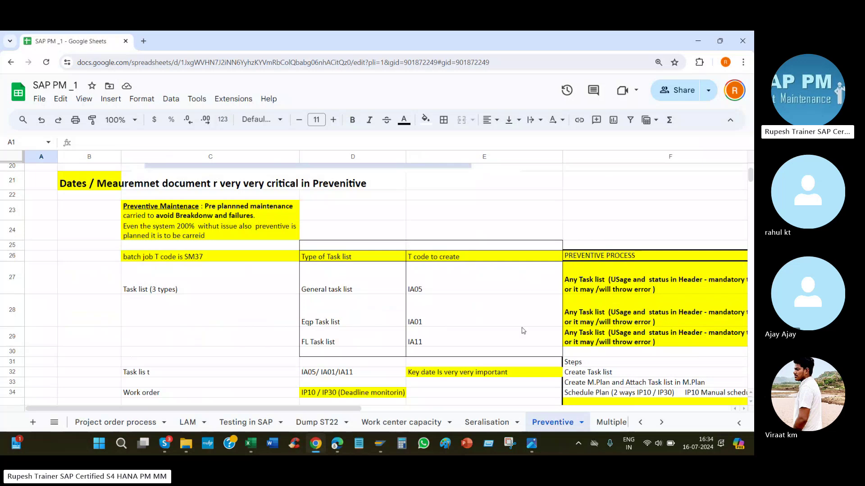
scroll(541, 320, right, 3)
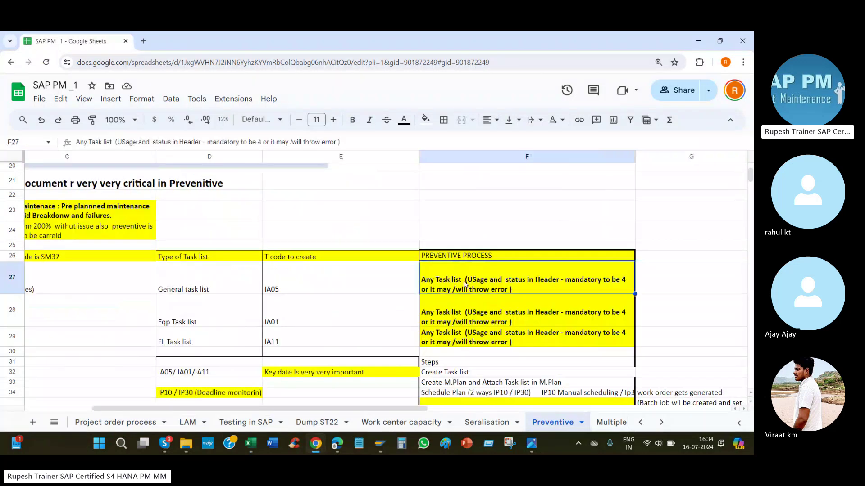
drag(203, 288, 200, 316)
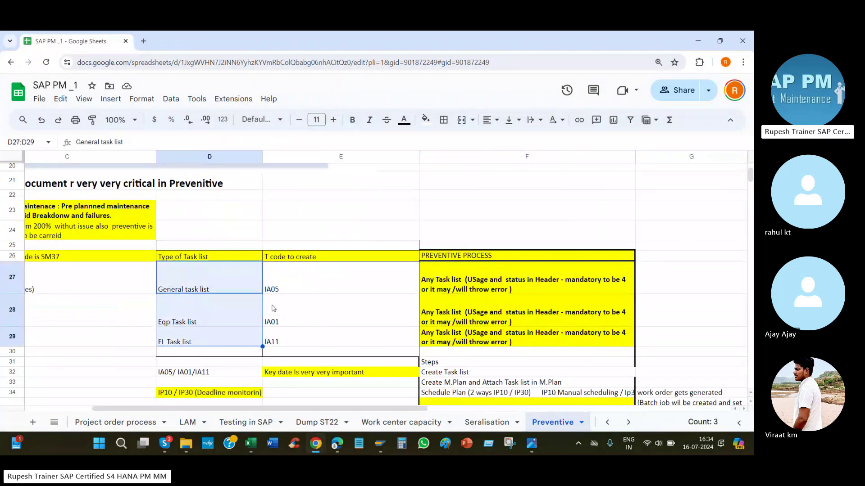
click(315, 281)
click(526, 319)
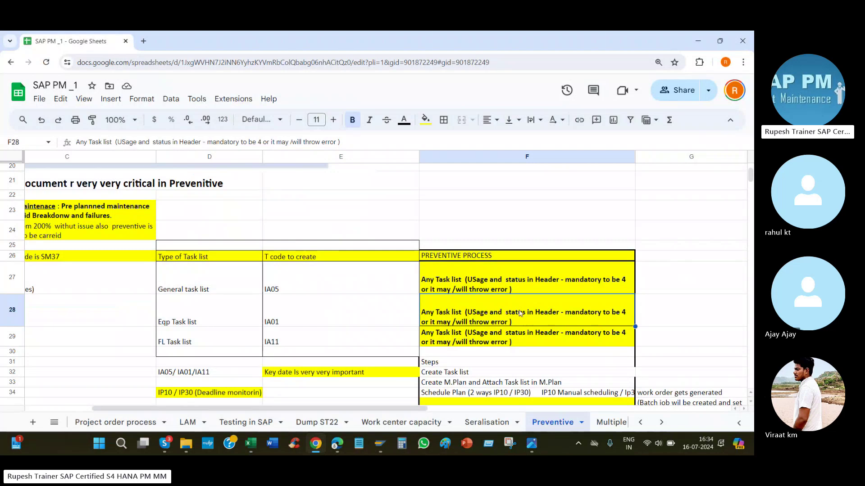
Step: Examine the preventive process steps in F31:F35 and the maintenance plan types below them on the Preventive sheet
scroll(441, 218, down, 3)
drag(441, 218, 454, 255)
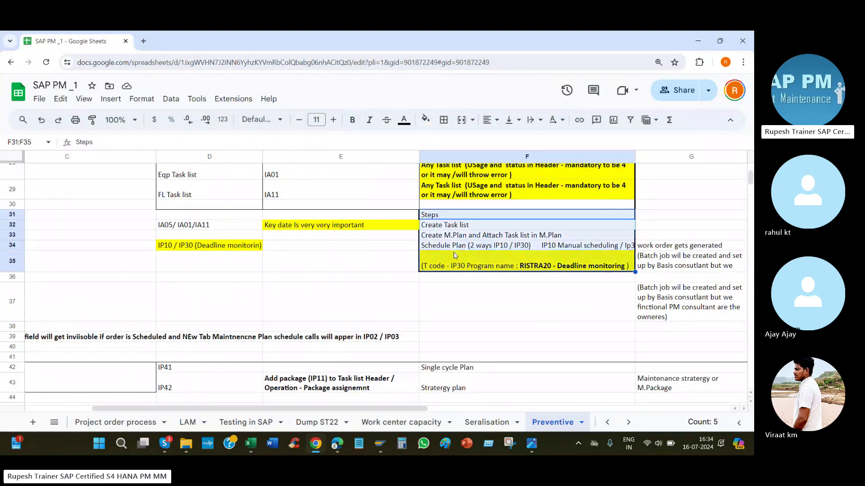
click(393, 294)
scroll(315, 297, down, 5)
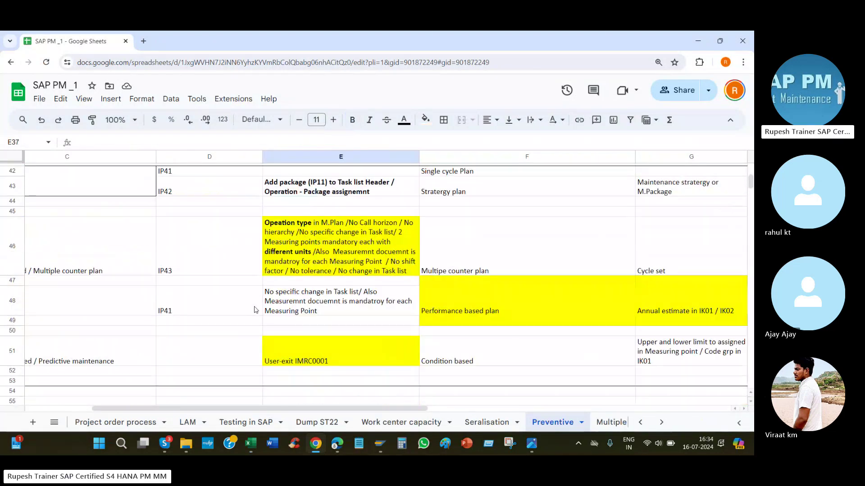
scroll(255, 310, down, 5)
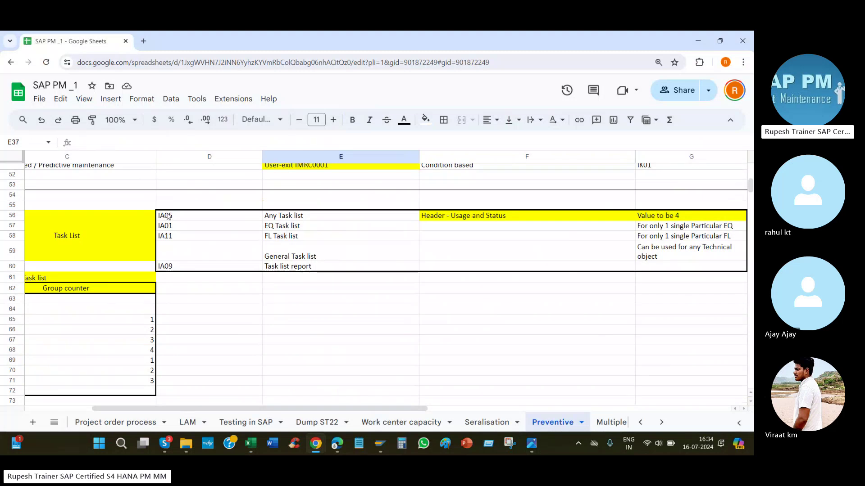
Step: Examine the task list block in rows 56 to 60, covering transaction codes, header usage and status, and usage notes
drag(167, 216, 167, 238)
click(168, 267)
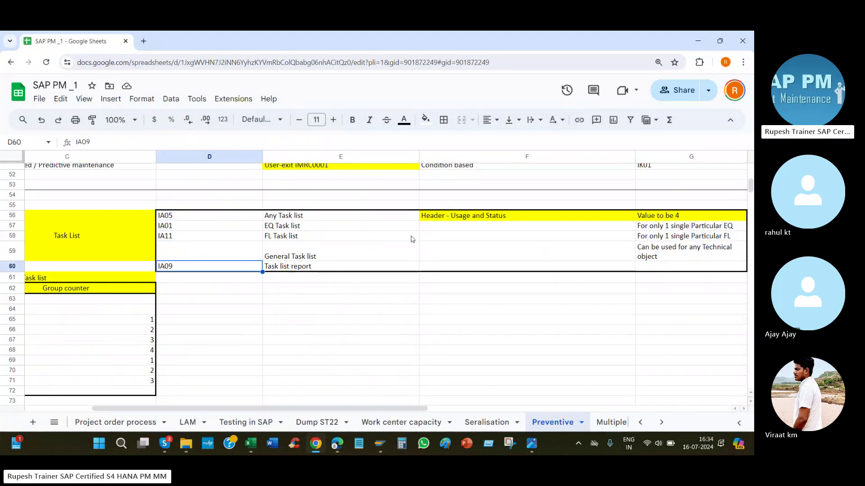
click(552, 220)
key(Right)
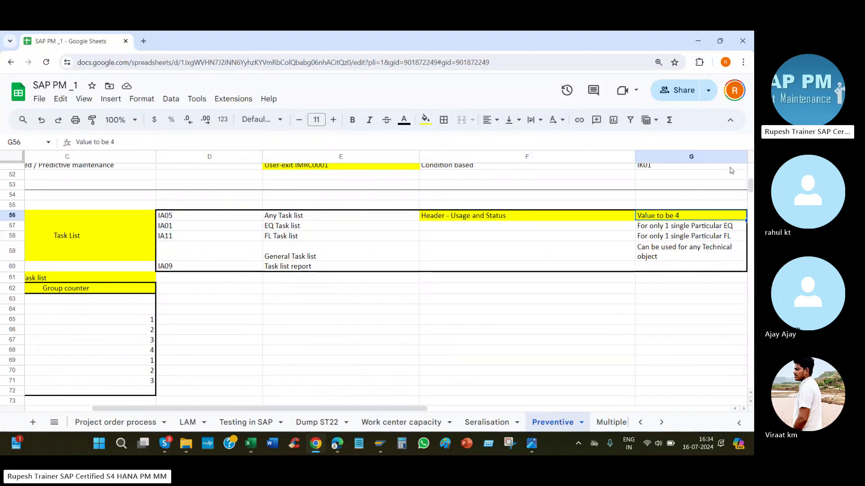
key(Down)
key(Down)
key(Down)
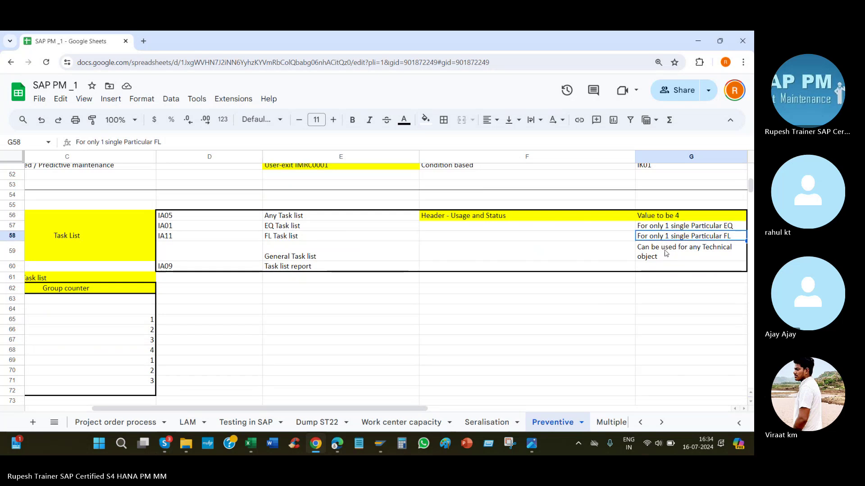
Step: Examine the group counter table and the configuration paths for Profile of Task list and Sort field in PM
click(57, 309)
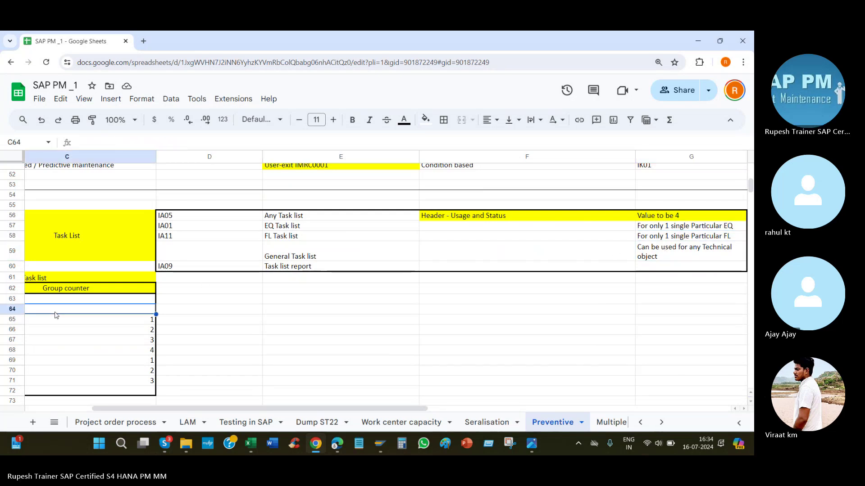
key(Left)
key(Down)
key(Down)
key(Down)
key(Down)
key(Down)
key(Down)
key(Down)
key(Down)
key(Down)
key(Down)
key(Down)
key(Down)
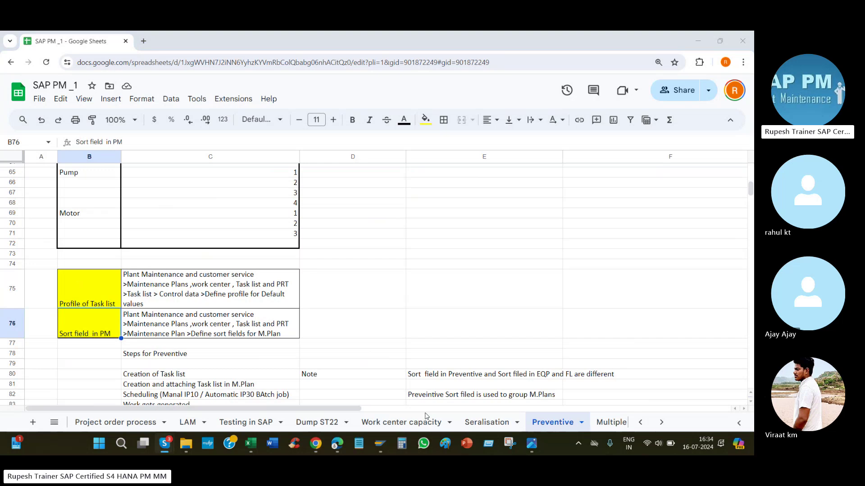
Step: Switch to SAP and open the initial screen for creating a general task list with transaction IA05
mouse_move(380, 444)
click(410, 388)
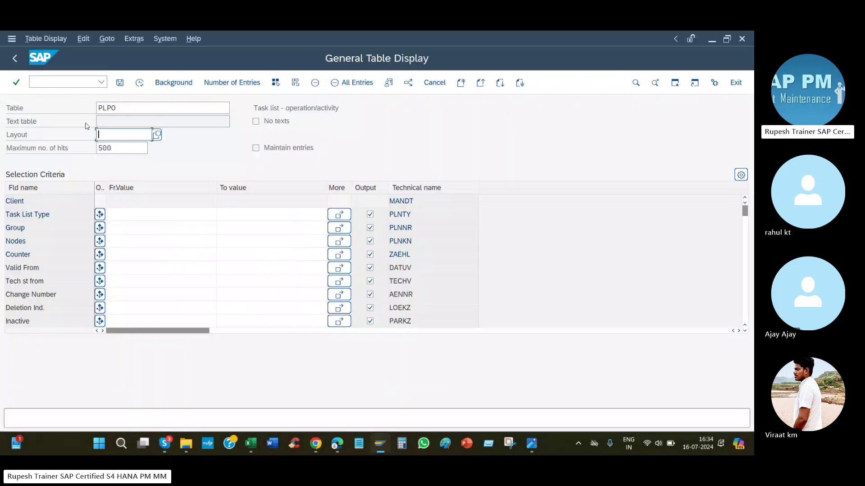
click(78, 82)
text(/nai0)
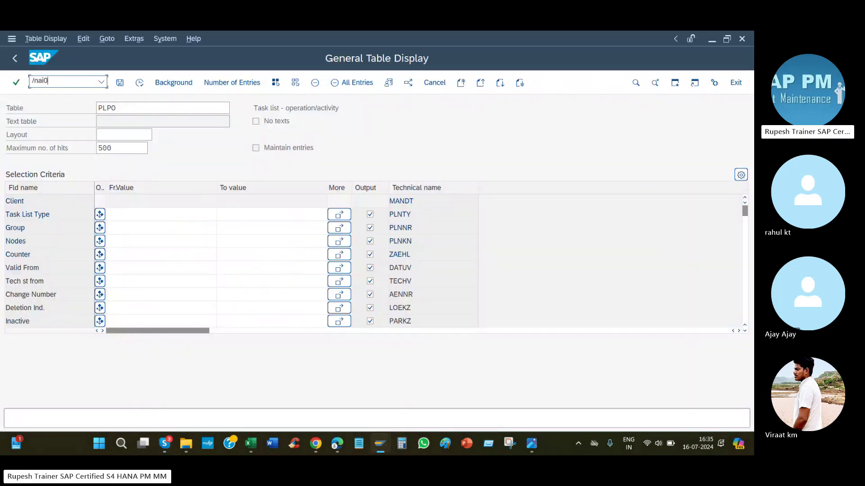
text(5)
key(Return)
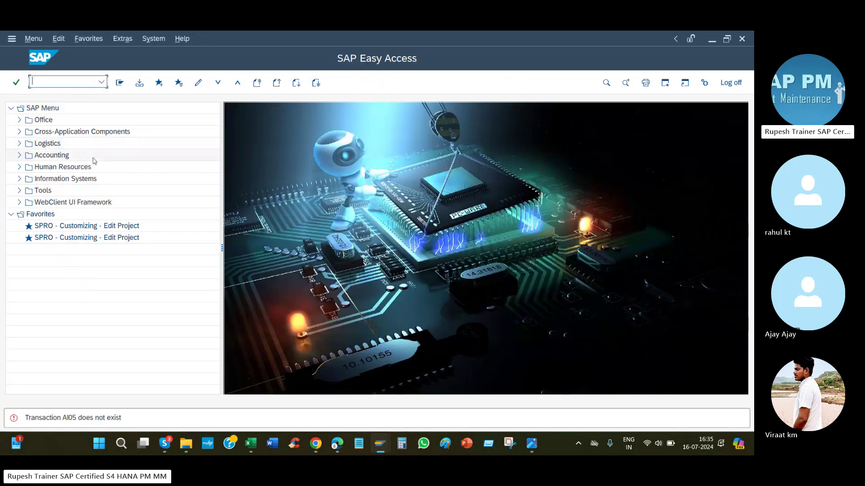
text(/nai05)
key(Delete)
key(Delete)
key(Delete)
text(a)
key(Return)
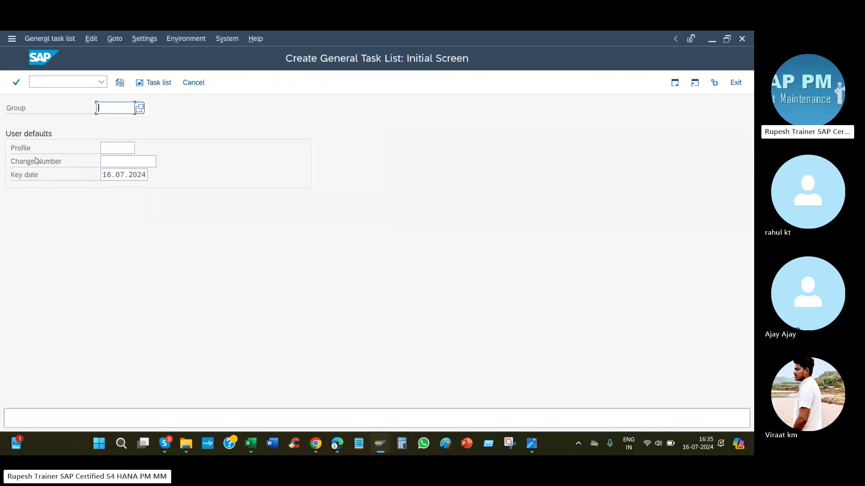
Step: Open a new SAP session, start SPRO and display the SAP Reference IMG structure
click(227, 38)
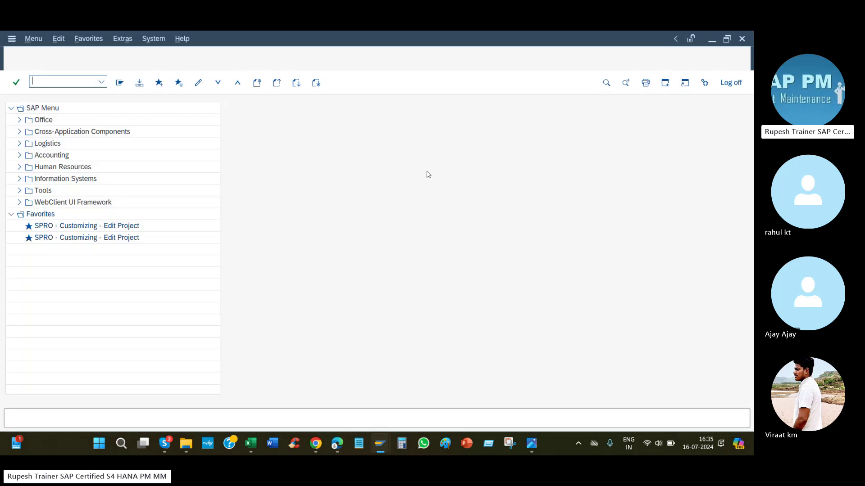
text(spro)
key(Return)
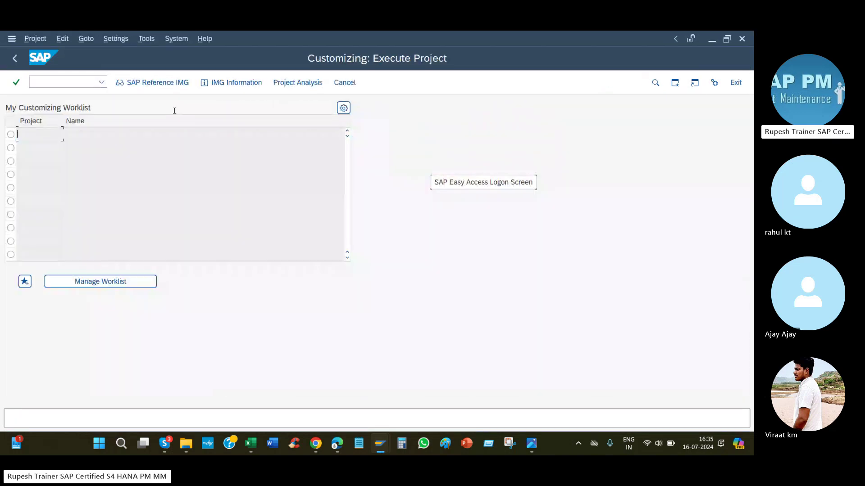
click(157, 86)
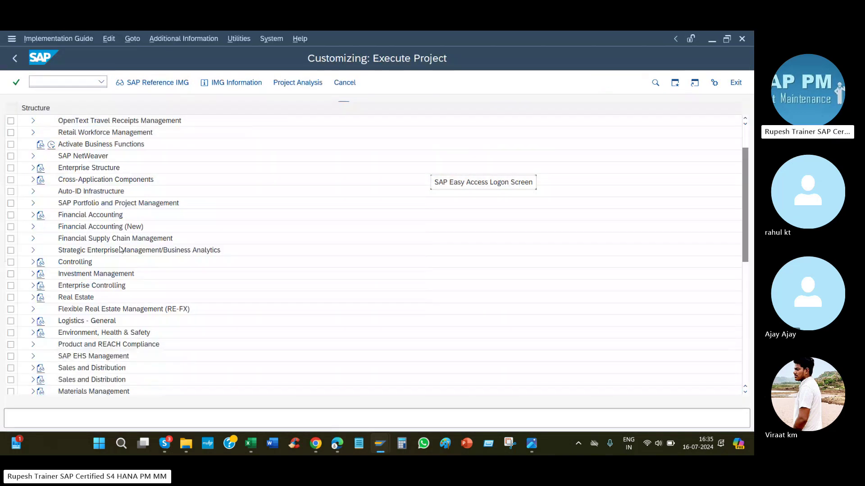
scroll(116, 247, down, 2)
Step: Switch to Google Sheets and open the T Code sheet of SAP PM _1
click(316, 443)
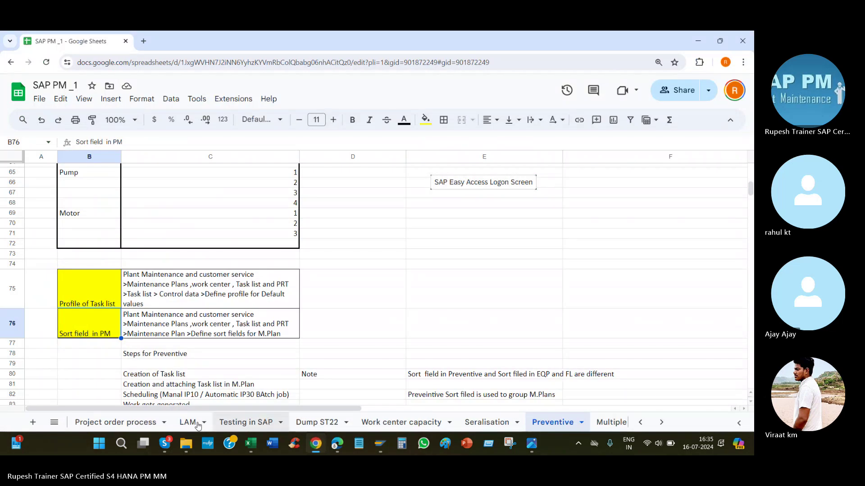
click(57, 424)
scroll(117, 315, up, 10)
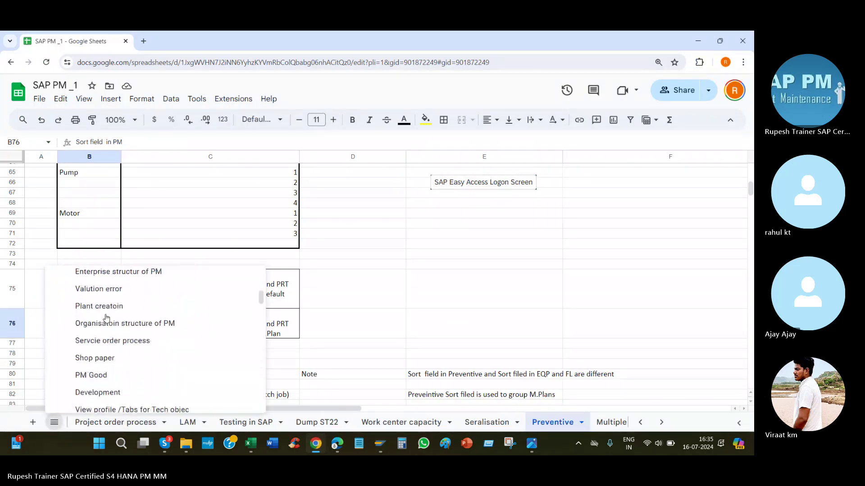
scroll(116, 288, up, 5)
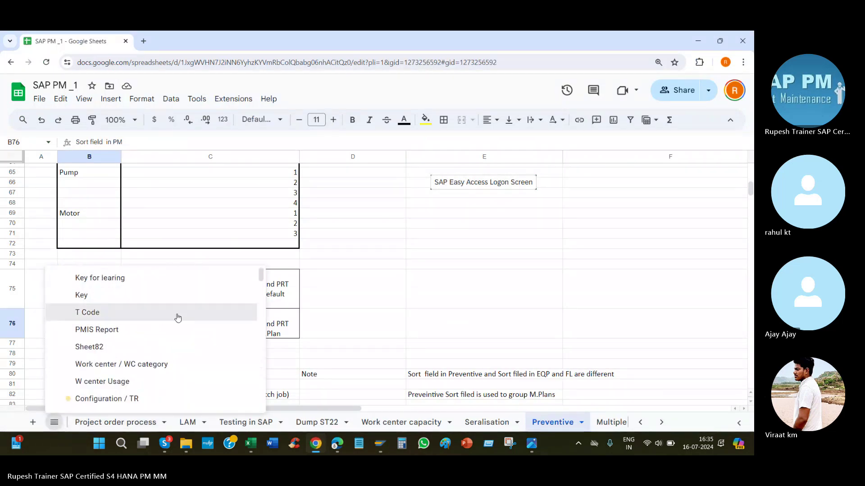
click(161, 312)
Step: Review the transaction code list on the T Code sheet down to the warranty and revision descriptions in D57:D59
scroll(246, 295, down, 5)
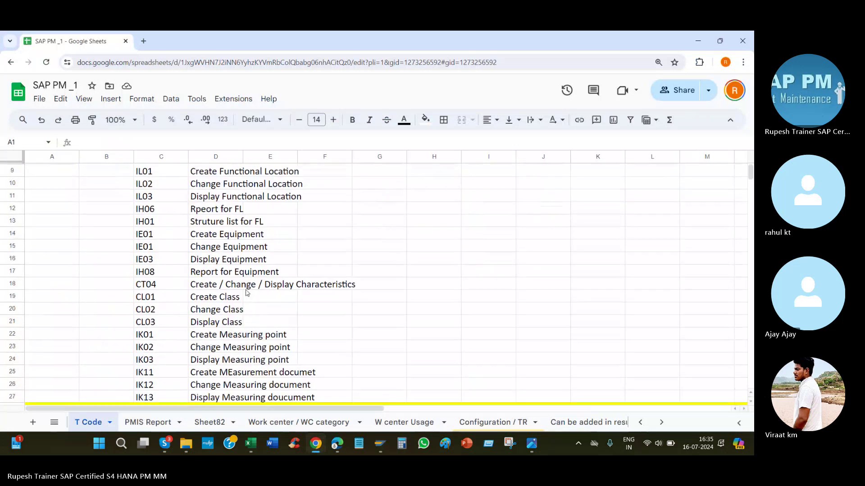
scroll(155, 320, down, 6)
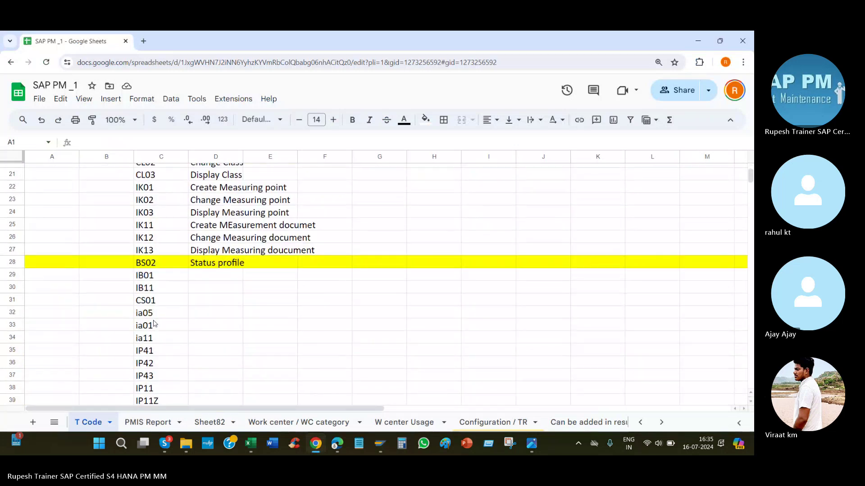
scroll(154, 323, down, 3)
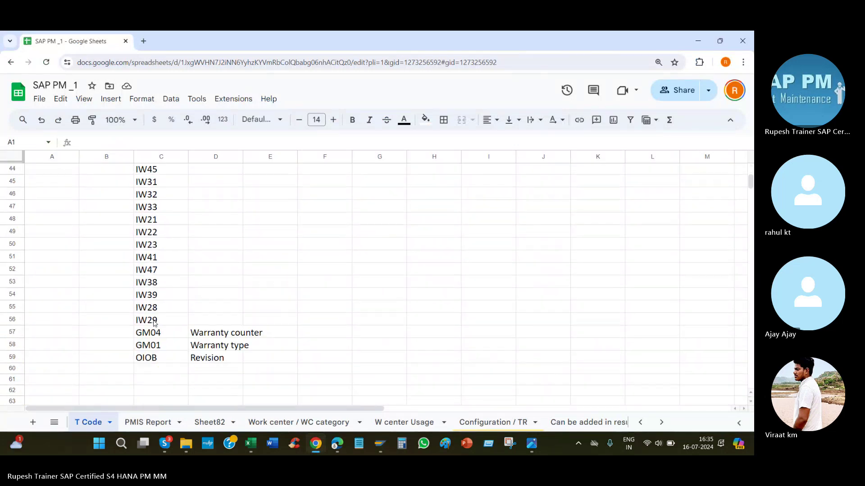
drag(209, 333, 212, 357)
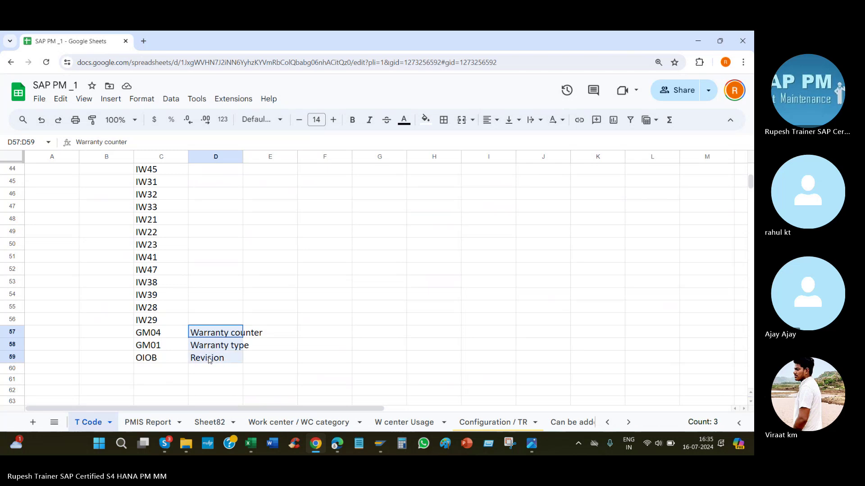
Step: Copy the YouTube link from cell I3 of the T Code sheet and open it in a new browser tab
scroll(208, 304, up, 7)
scroll(209, 304, up, 8)
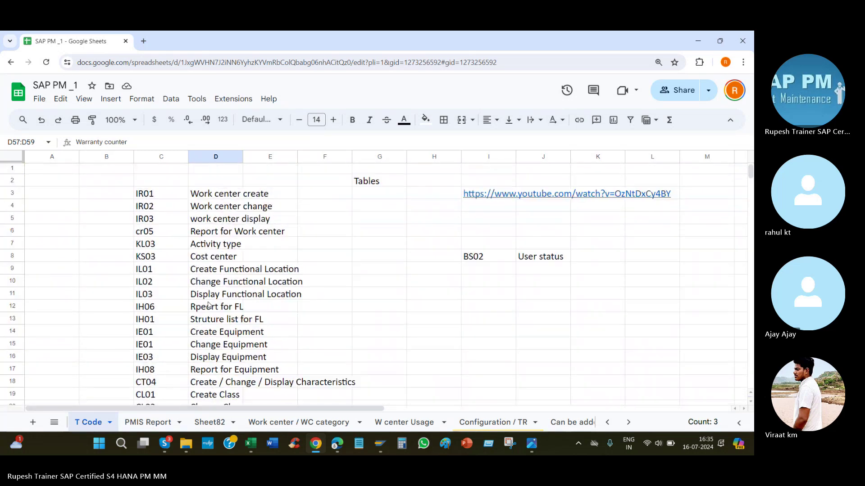
click(476, 260)
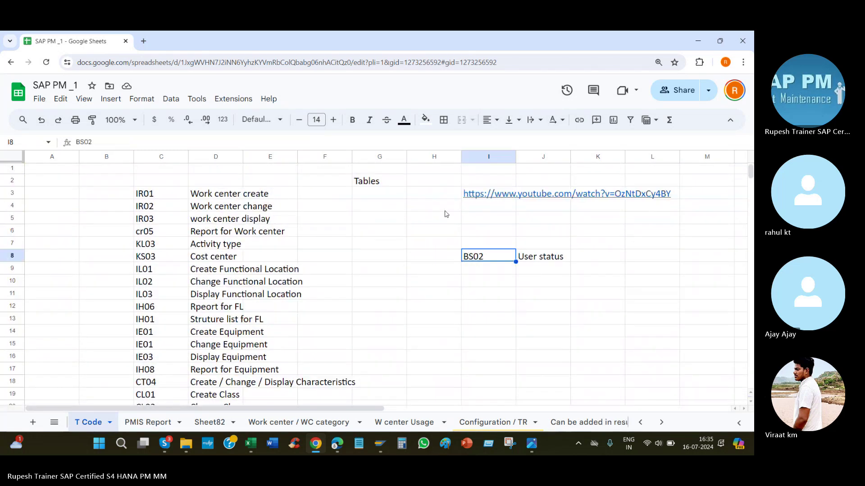
click(443, 185)
click(444, 194)
key(Right)
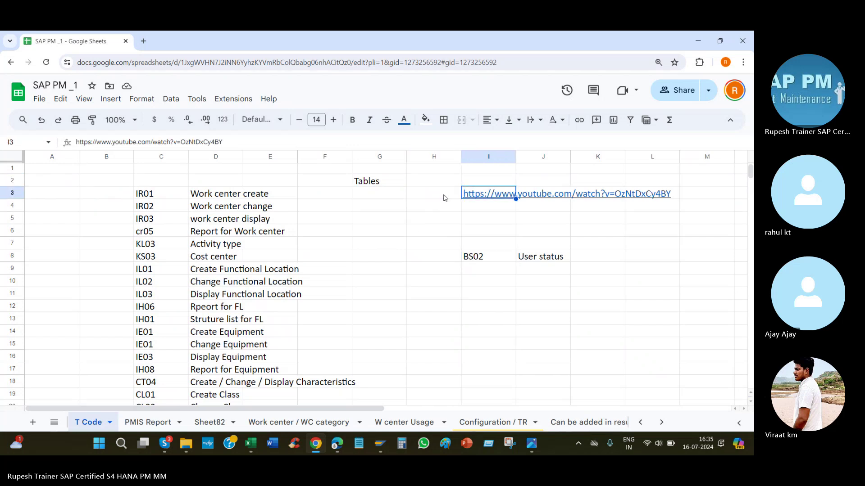
key(ctrl+c)
click(143, 42)
key(ctrl+v)
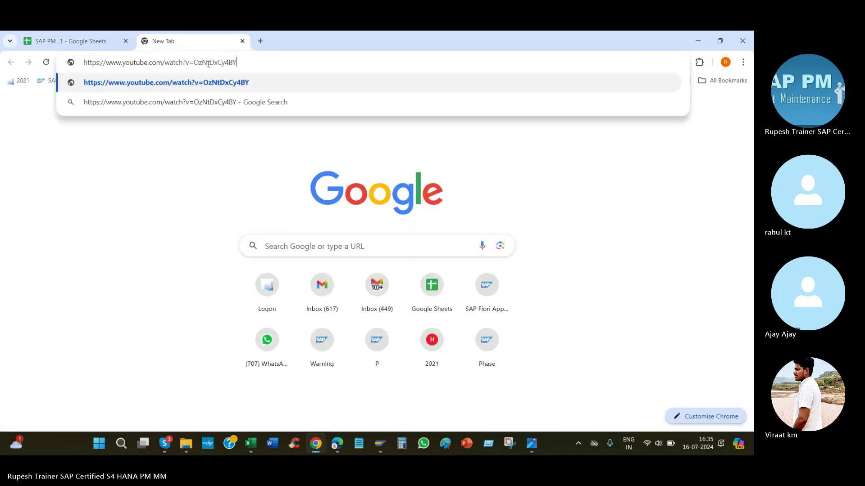
key(Return)
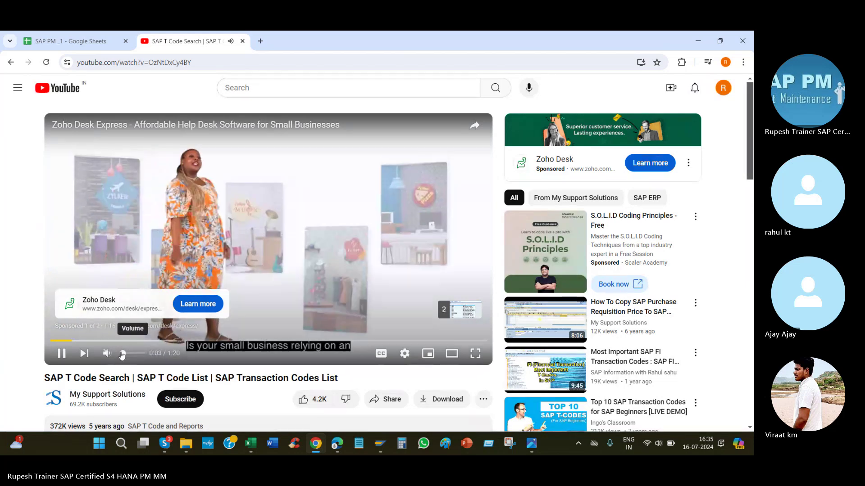
Step: Mute the T-code search video, skip its ad, skim the table TSTC demonstration up to about 3:25, and close the video
click(123, 354)
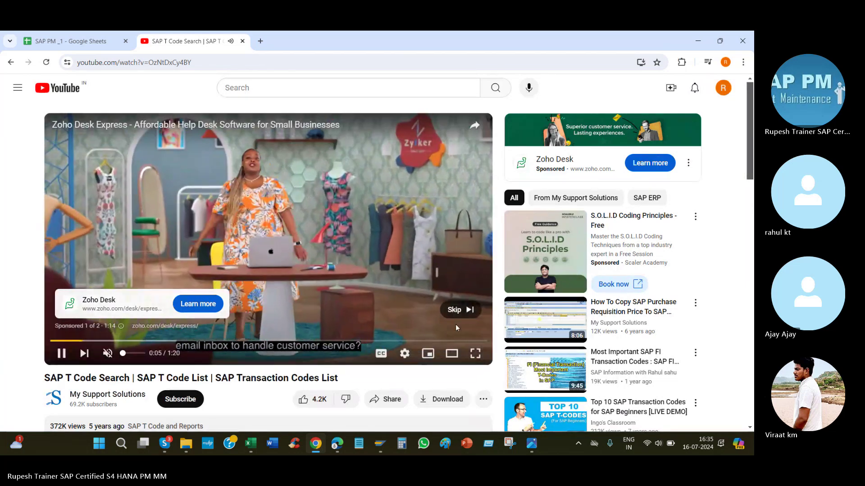
click(456, 310)
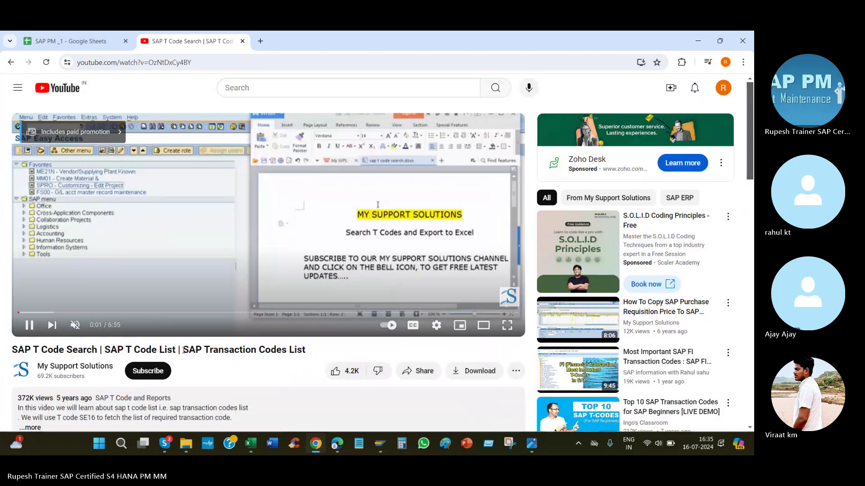
click(150, 316)
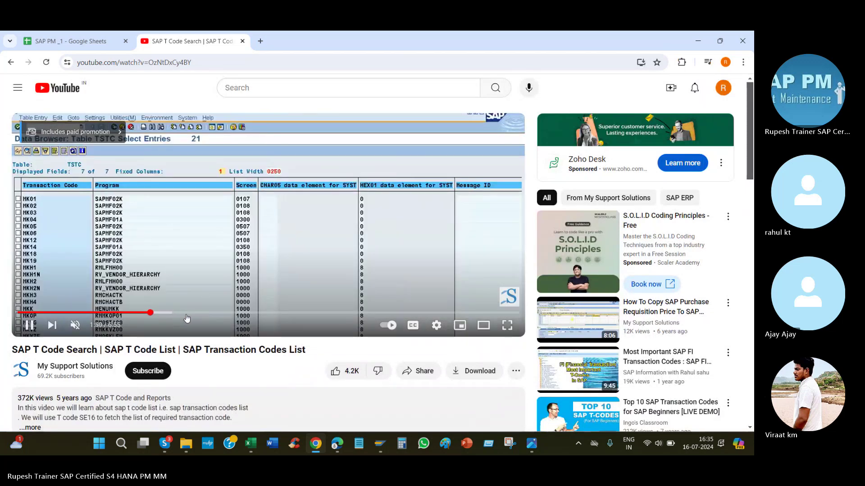
click(118, 313)
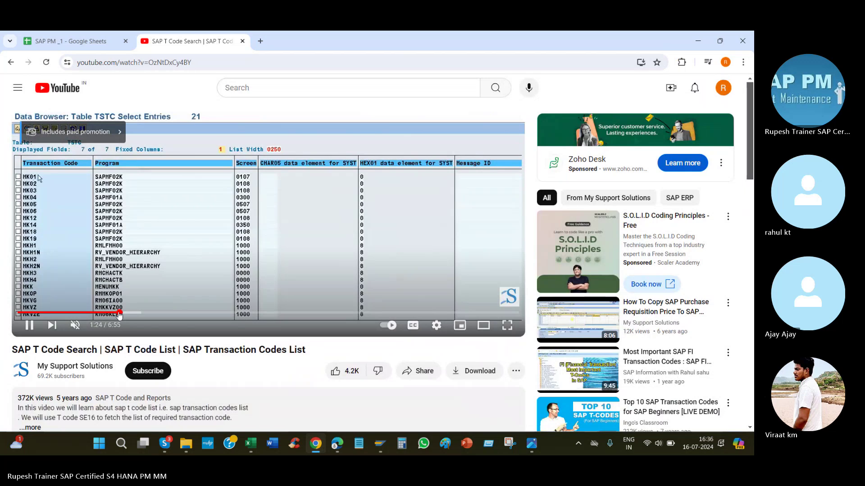
drag(120, 315, 75, 314)
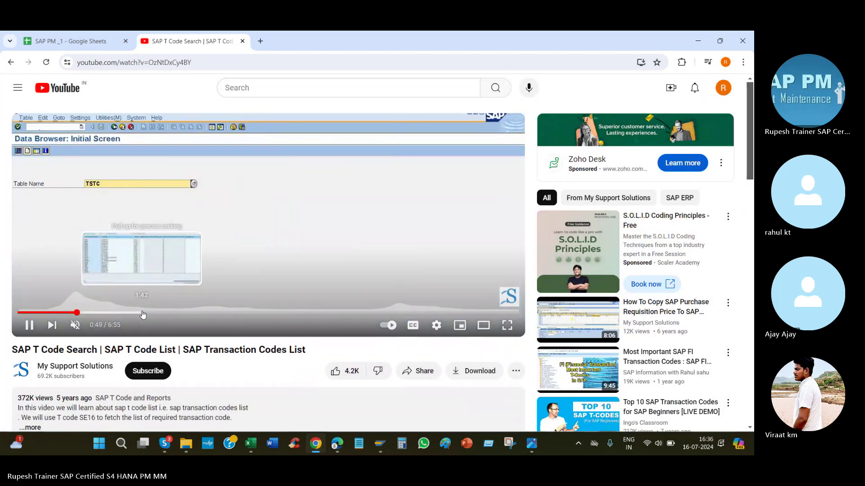
click(160, 314)
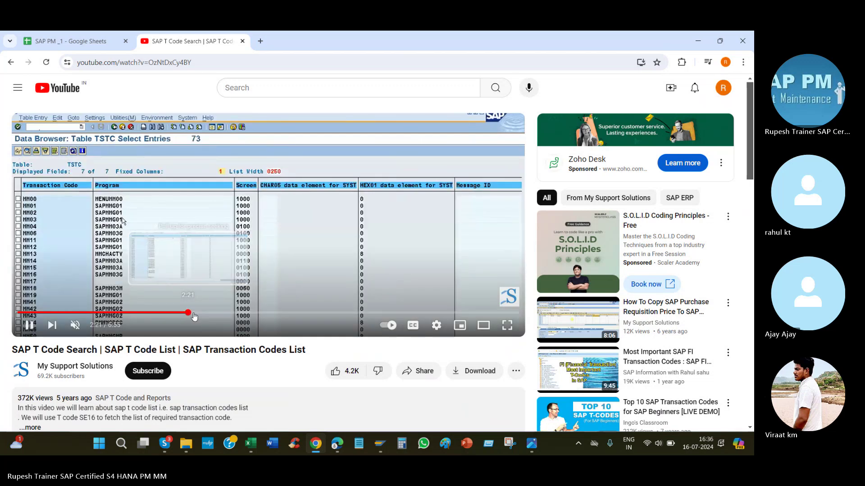
click(205, 313)
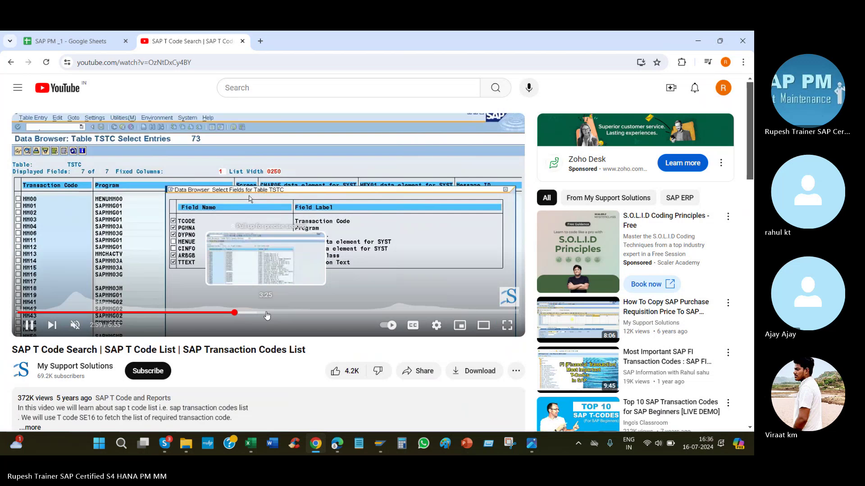
click(266, 313)
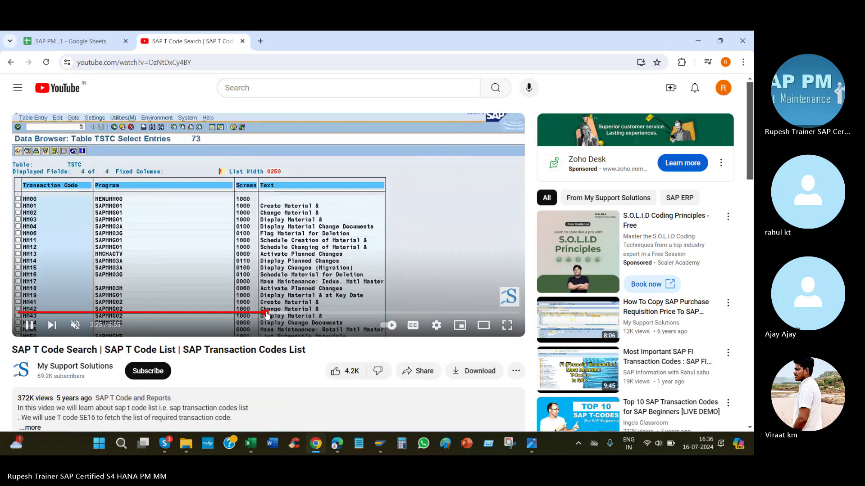
click(242, 41)
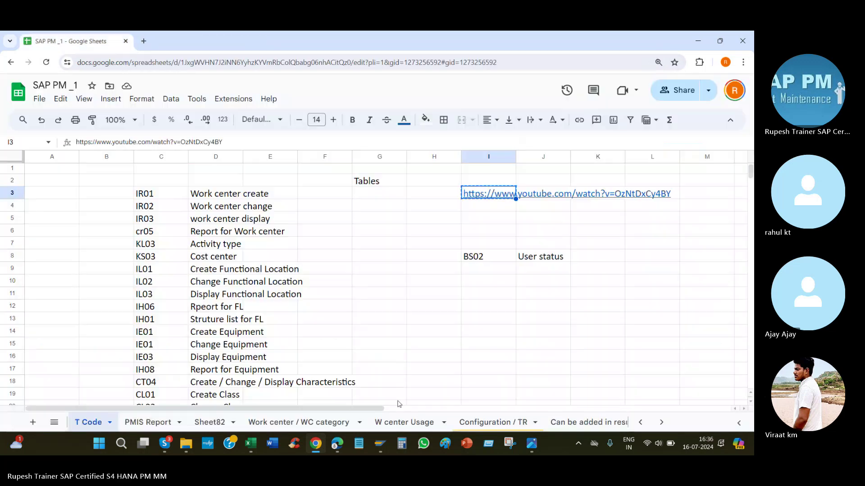
Step: Switch to SAP's Display IMG window, expand Plant Maintenance and Customer Service, and select its master data node
mouse_move(380, 442)
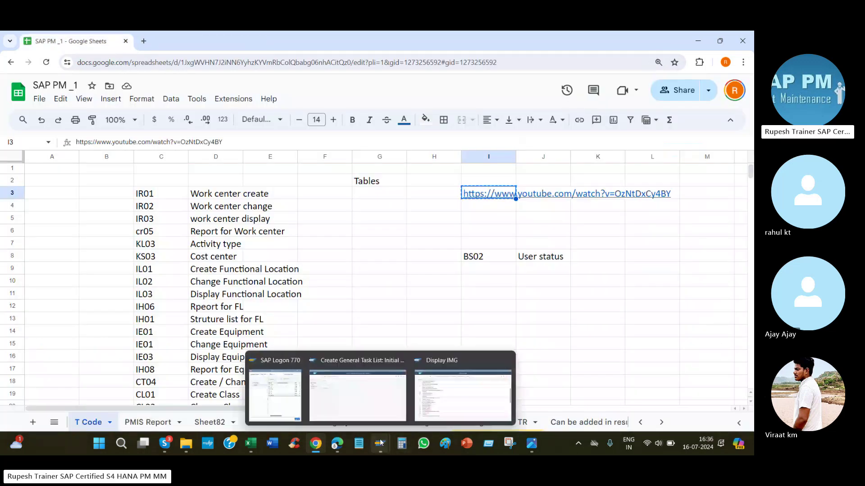
click(462, 395)
scroll(130, 241, down, 3)
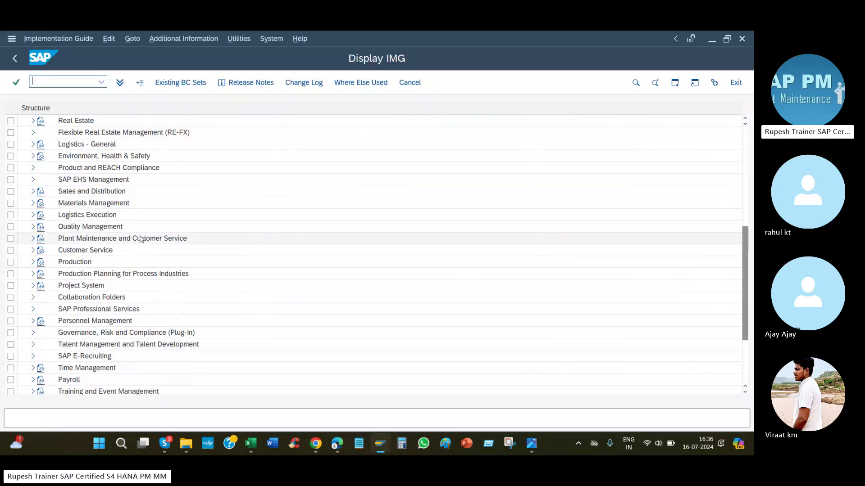
double_click(141, 239)
click(138, 253)
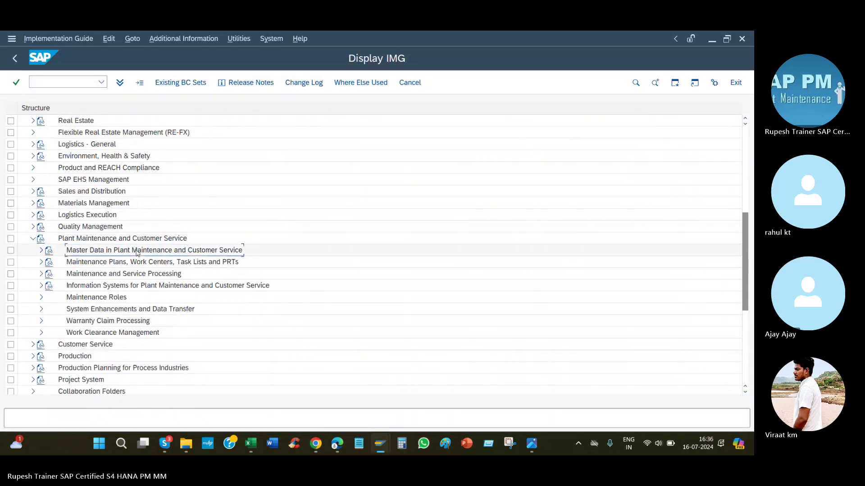
Step: Switch to the SAP PM (2) Excel workbook and make the Create Task list and Maintenance Plan entries in B1200:B1201 bold
click(251, 443)
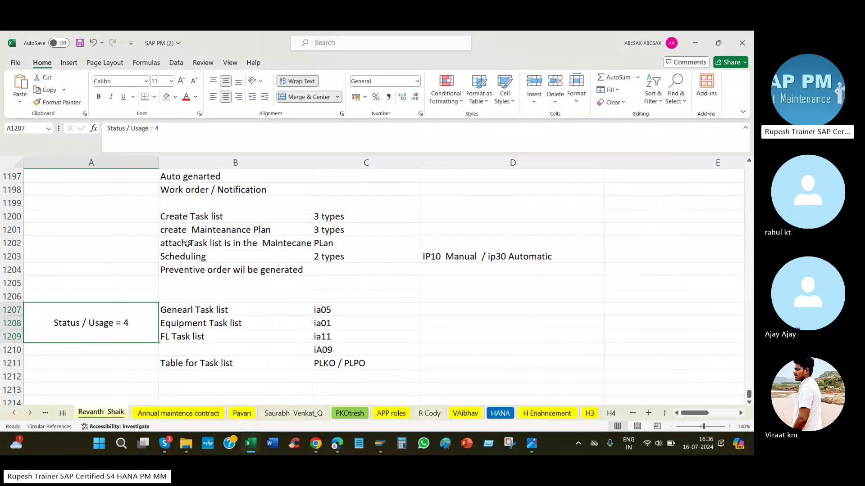
scroll(189, 246, up, 1)
drag(213, 260, 215, 270)
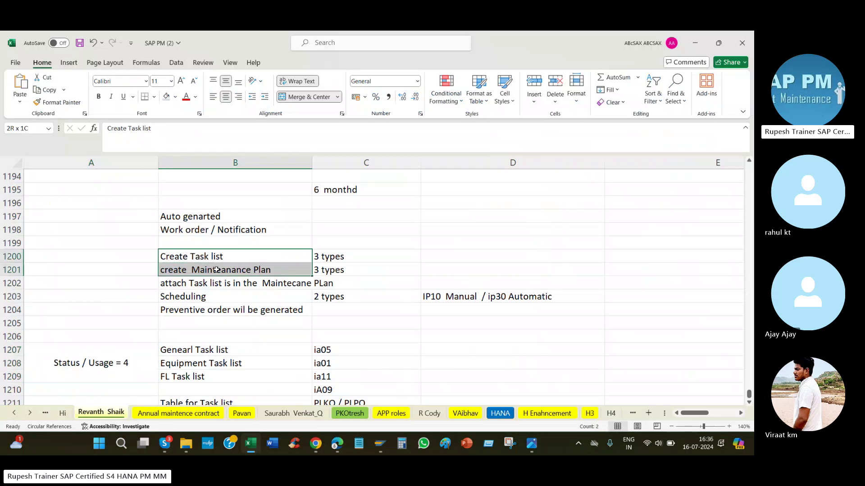
click(99, 96)
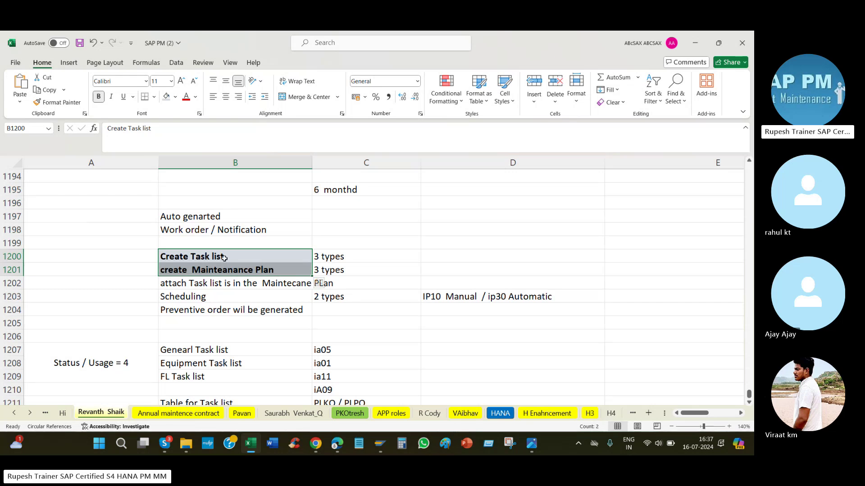
Step: Look through the notes sheet from its first row down to the organisation structure, master data and work center sections
click(71, 234)
key(ctrl+Up)
key(ctrl+Up)
key(ctrl+Up)
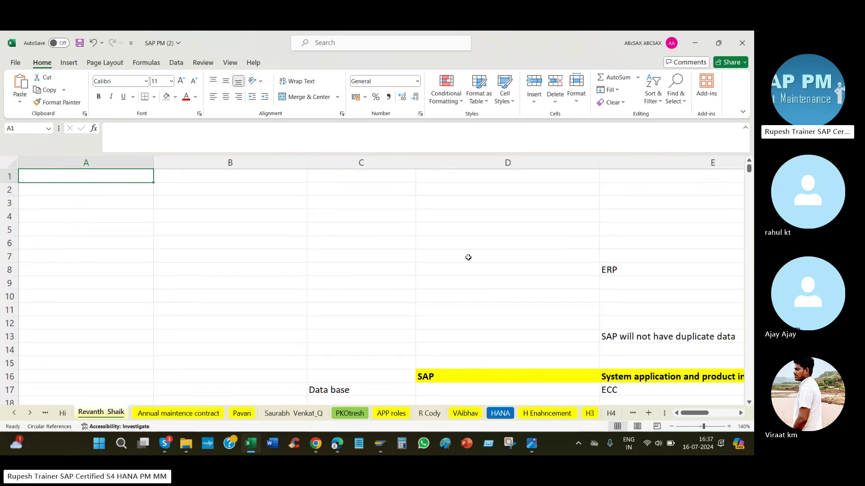
scroll(490, 286, down, 15)
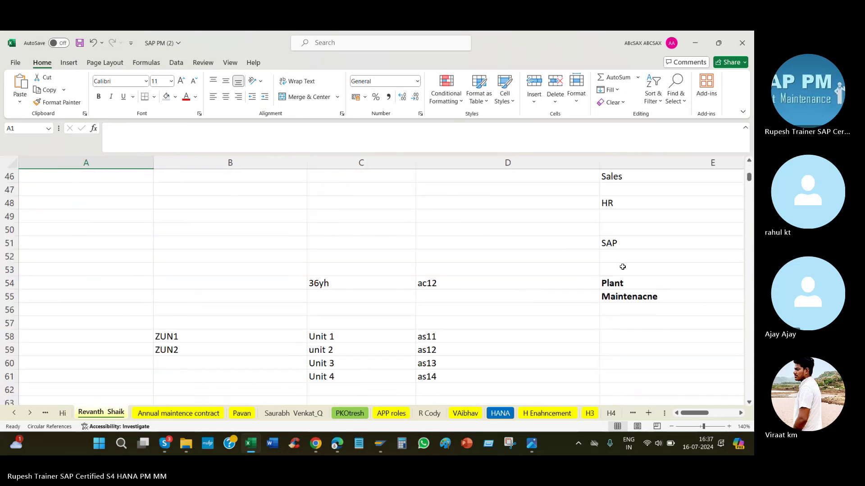
scroll(579, 283, down, 17)
scroll(591, 279, down, 17)
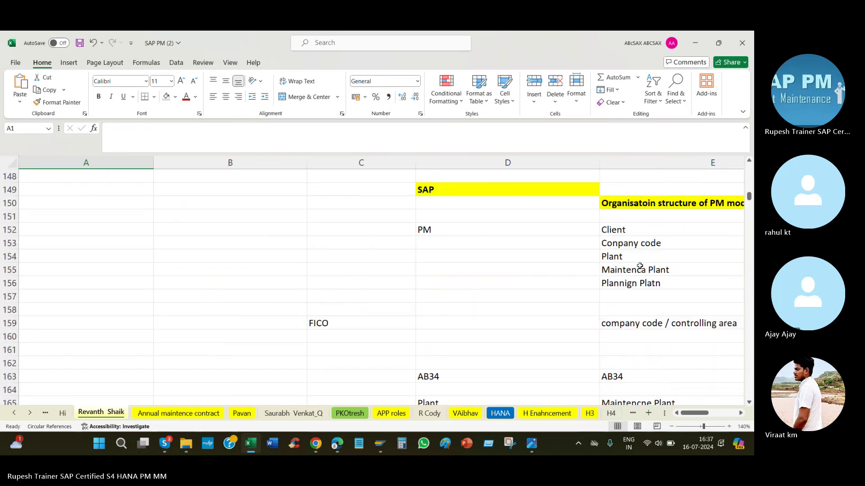
scroll(640, 266, down, 8)
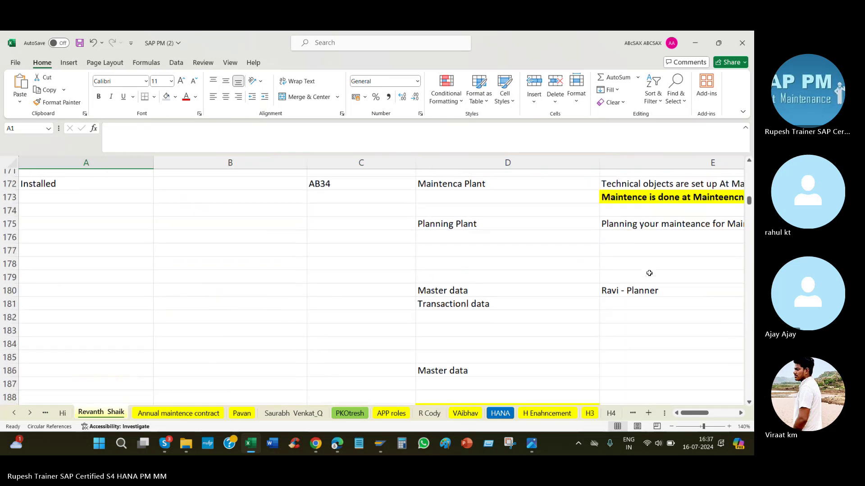
scroll(649, 273, down, 1)
scroll(646, 248, down, 7)
scroll(635, 226, up, 6)
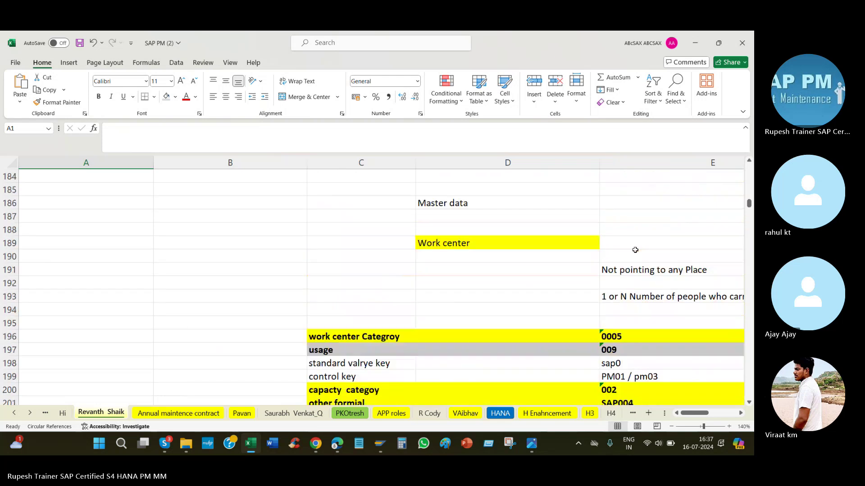
Step: Review the technical object, maintenance plant, capacity and work center notes down to the master data list at rows 269 to 280
click(630, 212)
key(Right)
scroll(402, 215, up, 5)
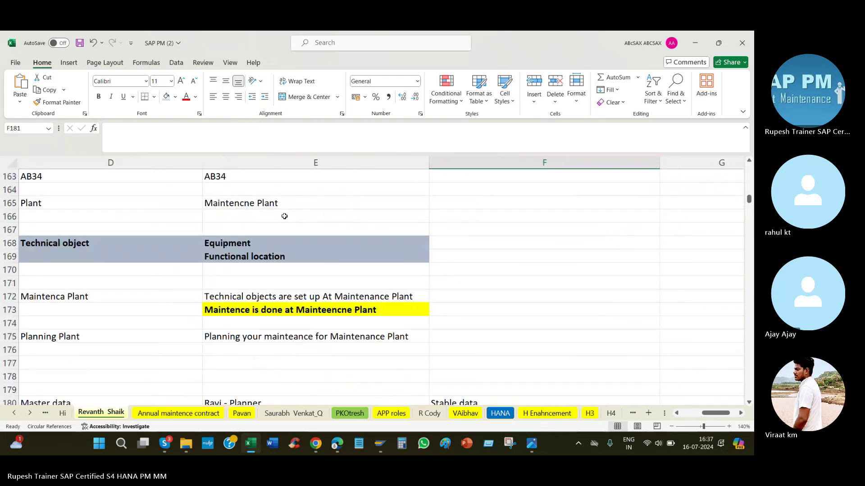
scroll(288, 217, up, 1)
scroll(297, 235, down, 18)
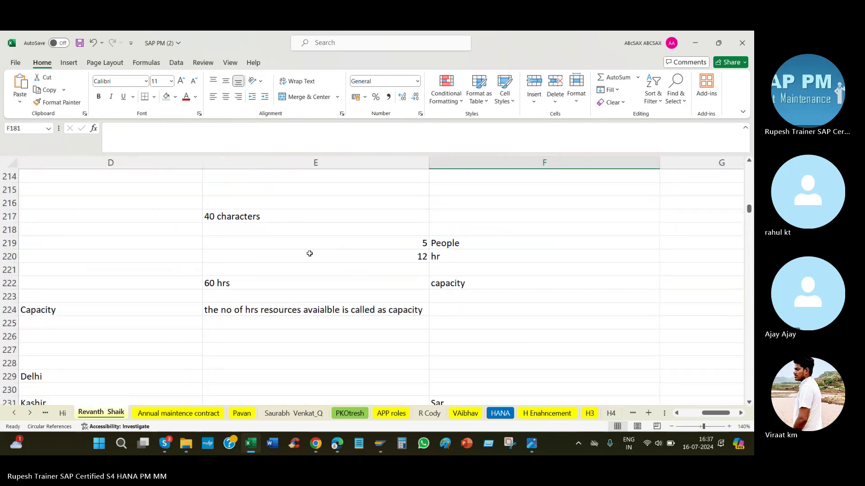
scroll(311, 255, down, 6)
scroll(316, 256, down, 3)
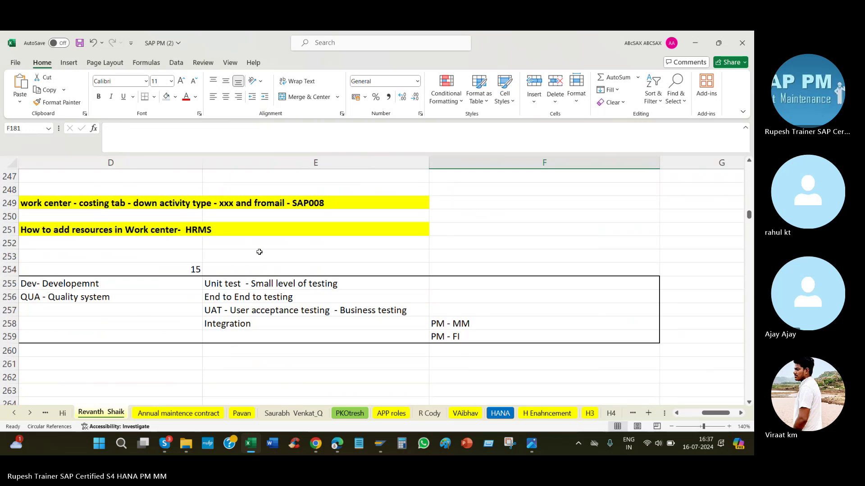
click(257, 247)
key(Left)
key(Left)
scroll(271, 244, down, 6)
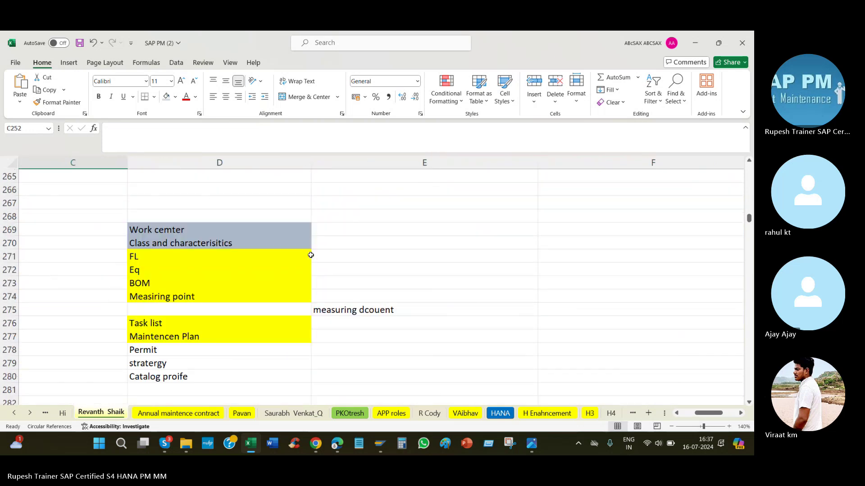
Step: Go through the master data list in D269:D280 entry by entry, from the work center and task list to permit, strategy and catalog profile
drag(149, 322, 151, 339)
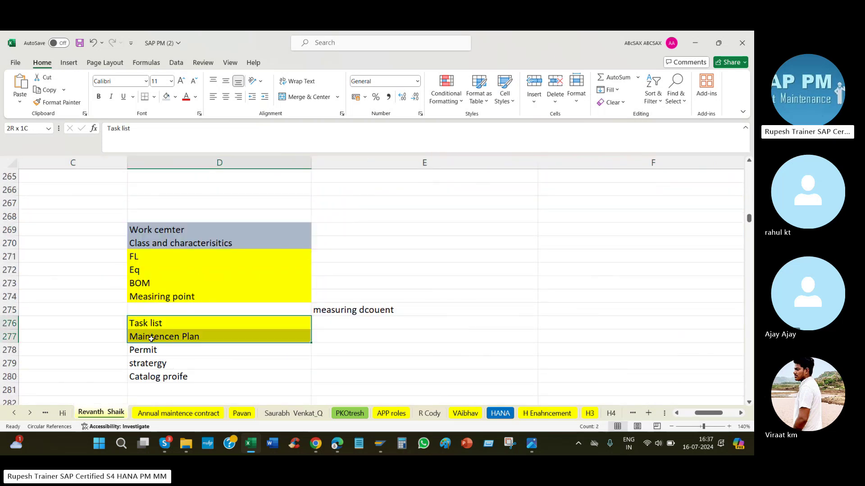
click(177, 231)
click(169, 243)
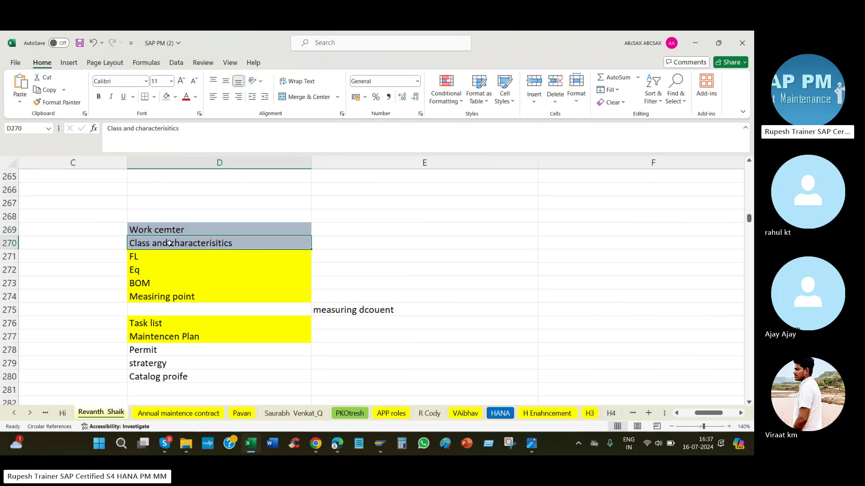
click(140, 259)
click(142, 271)
click(146, 284)
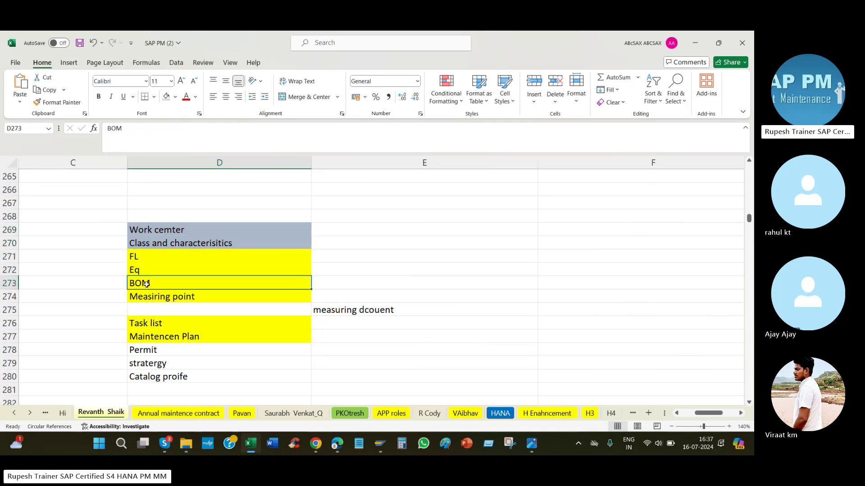
click(191, 298)
click(151, 324)
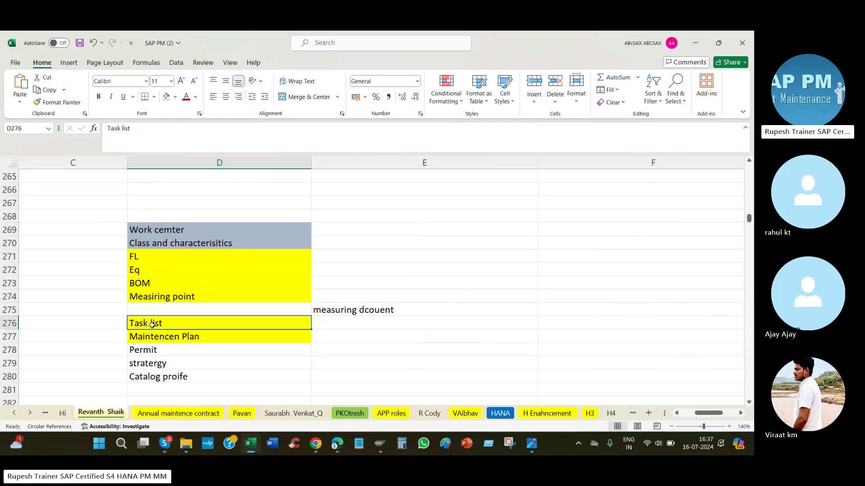
click(153, 336)
click(160, 352)
click(165, 376)
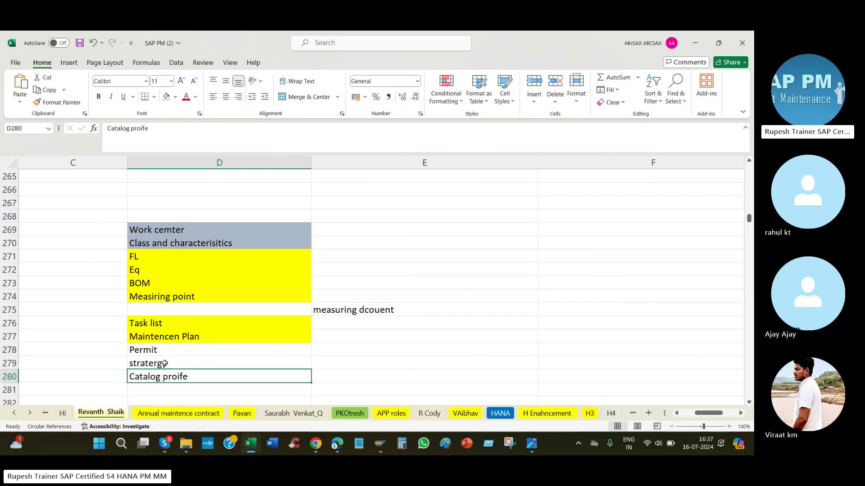
click(166, 350)
key(Down)
key(Down)
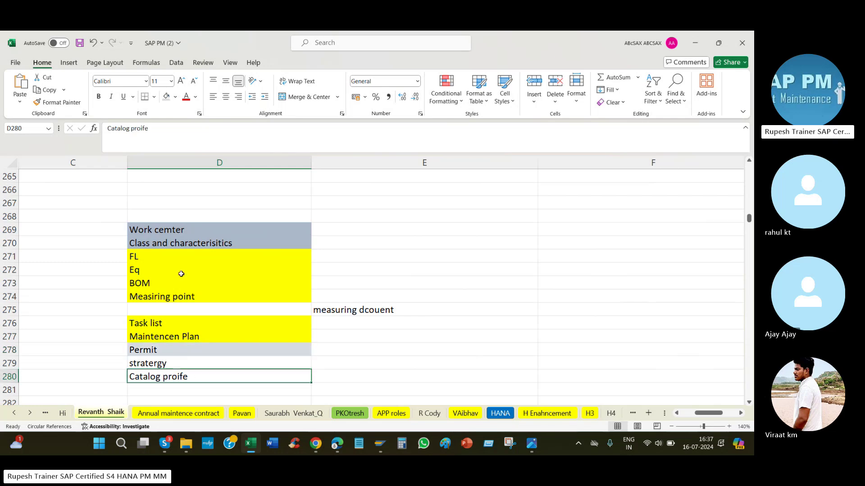
Step: Fill the Catalog proife cell D280 with the same light grey as Permit, and go back to the Task list entry in D276
click(166, 96)
click(155, 365)
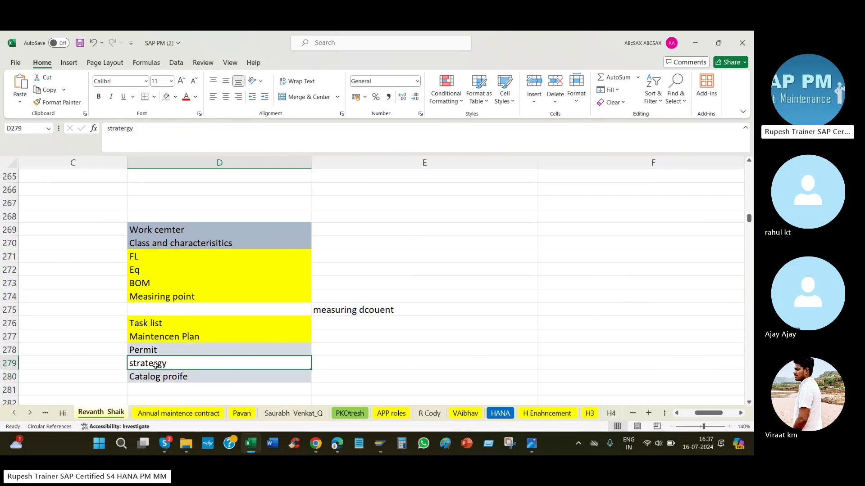
drag(141, 317, 144, 334)
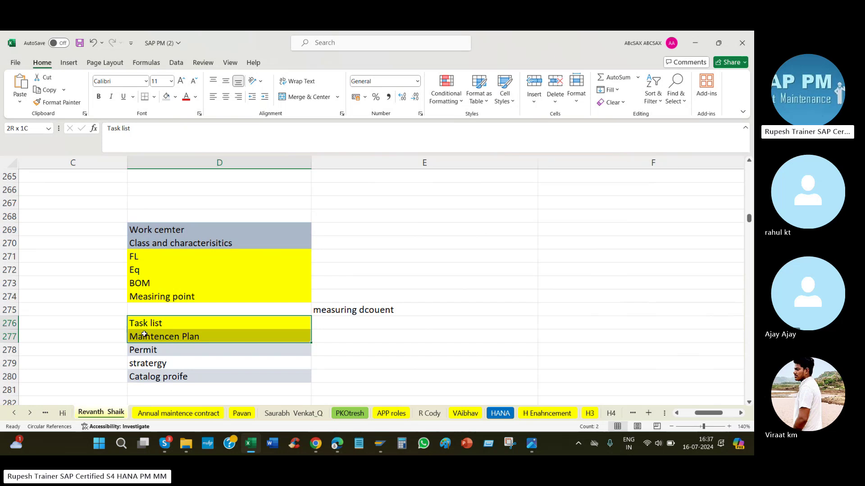
click(144, 325)
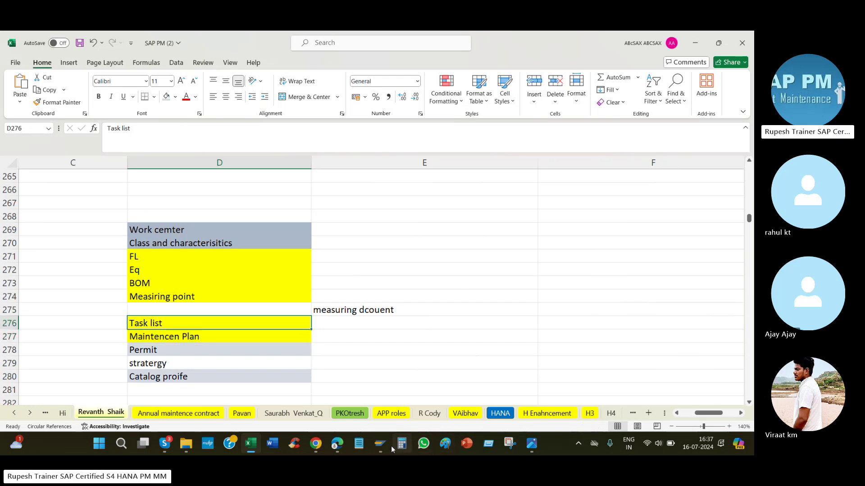
Step: Switch to the SAP Display IMG window and expand Maintenance Plans, Work Centers, Task Lists and PRTs down to General Data under Task Lists
mouse_move(390, 445)
click(468, 387)
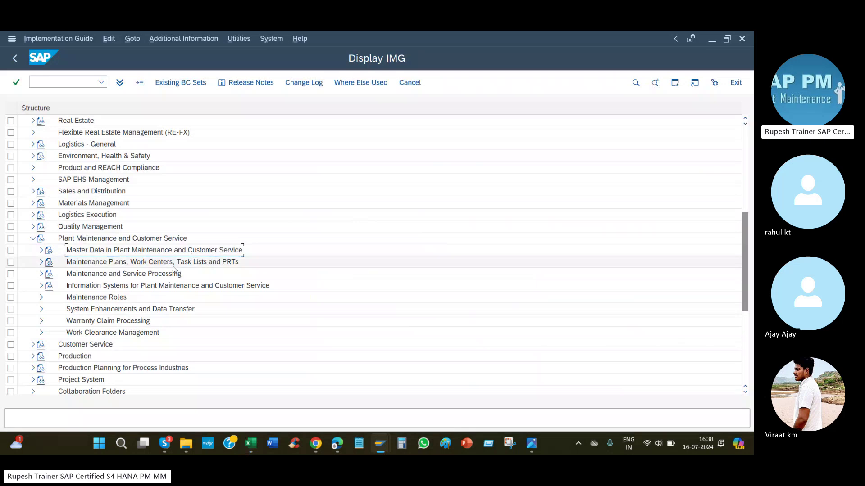
click(129, 266)
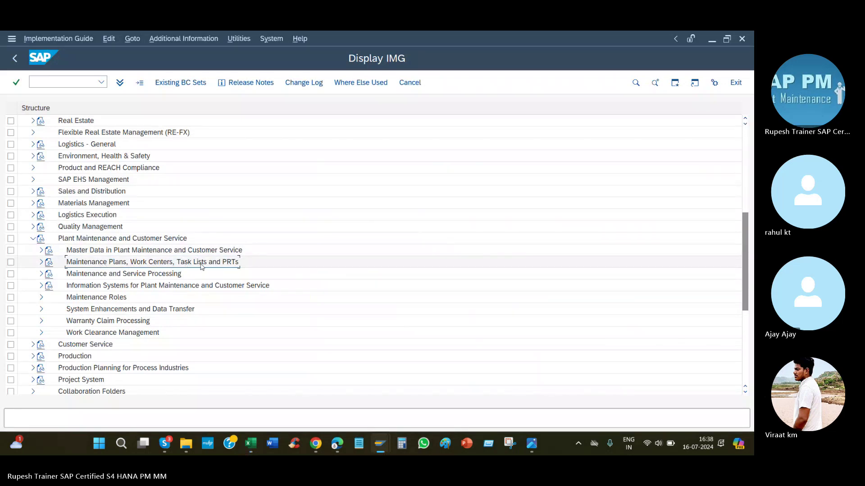
click(42, 263)
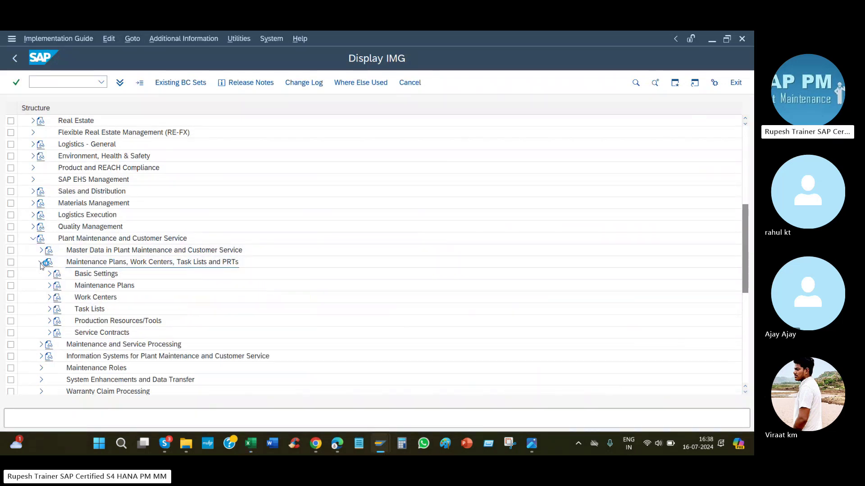
click(89, 311)
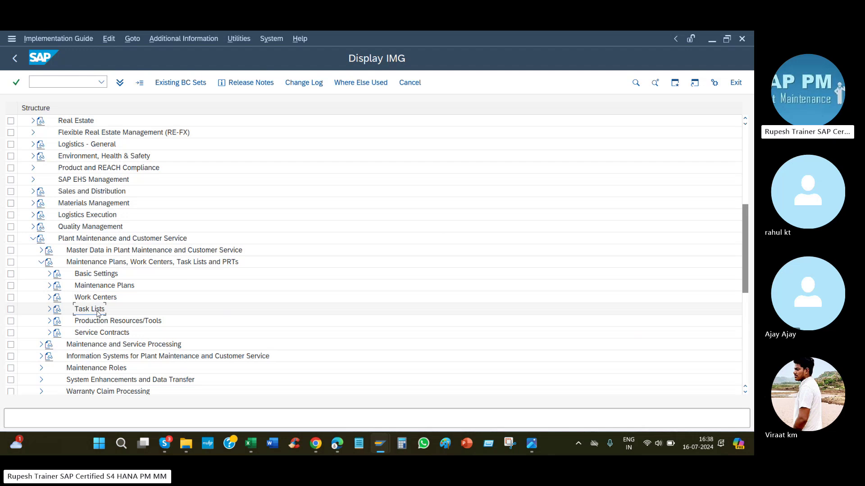
click(49, 310)
click(104, 324)
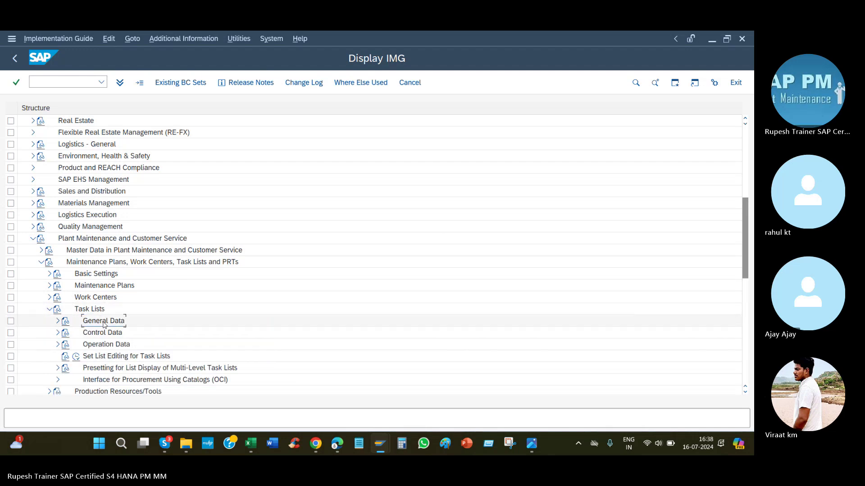
click(58, 321)
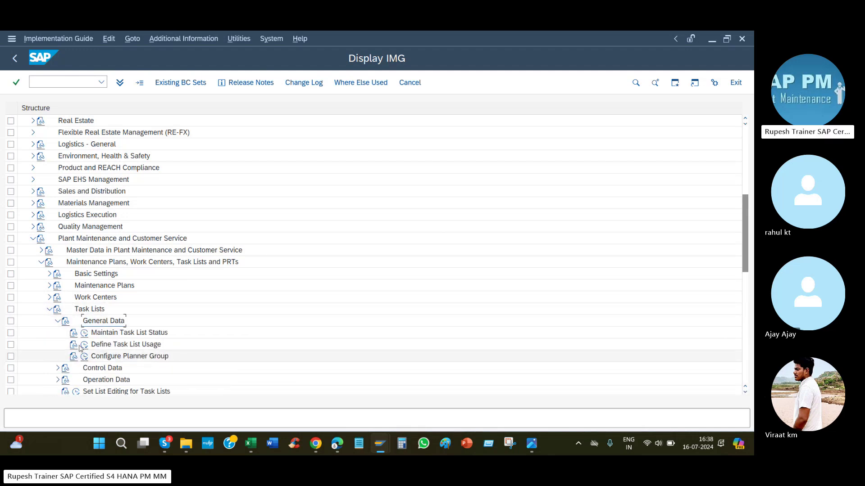
Step: Execute Define Profiles with Default Values under the task lists' Control Data and open the details of profile PM01
click(59, 321)
click(57, 333)
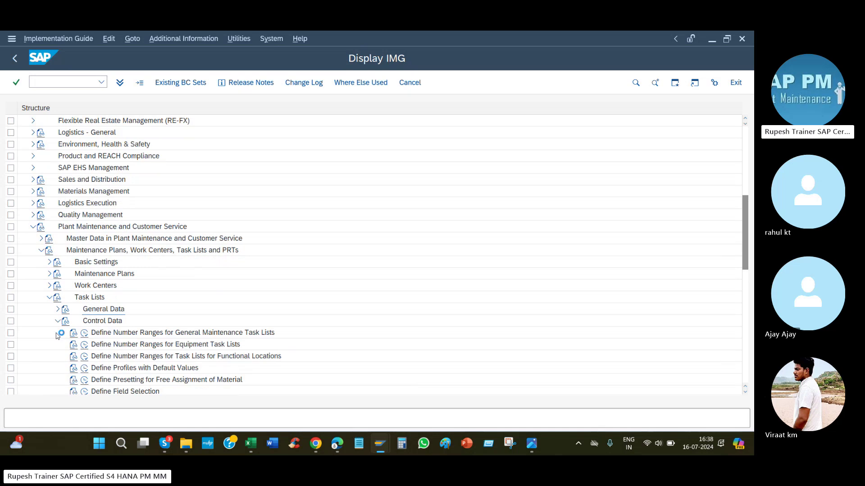
click(134, 370)
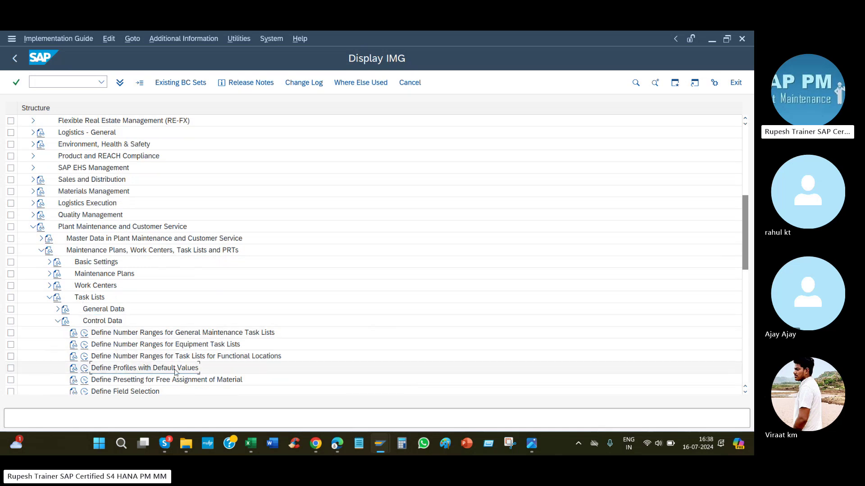
click(84, 368)
double_click(27, 188)
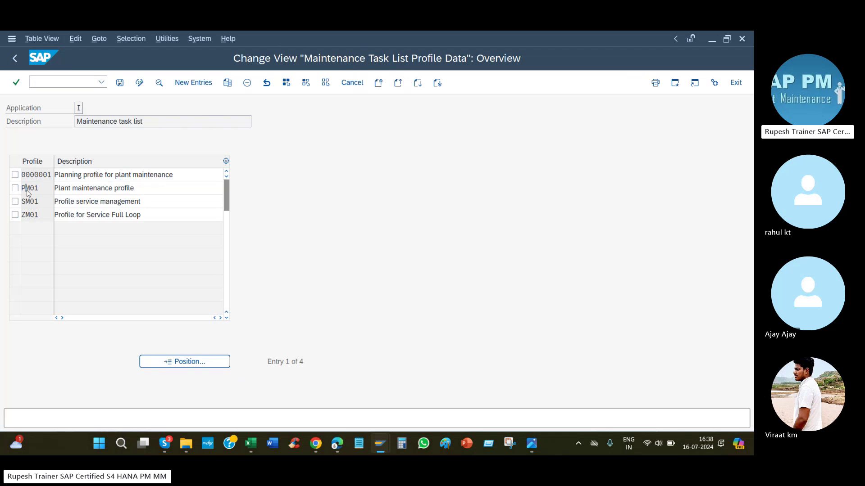
Step: Examine profile PM01's calculation key, duration and work units, external processing, usage and status defaults, and operation increment
click(105, 242)
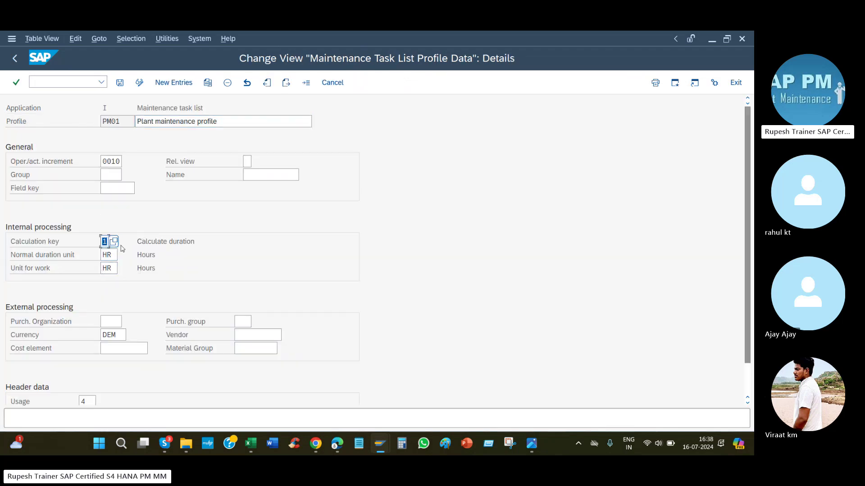
click(107, 255)
click(108, 269)
double_click(108, 268)
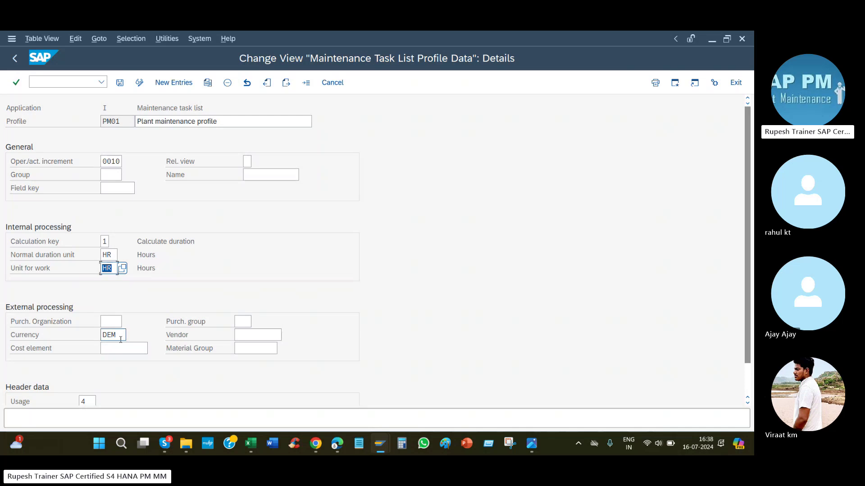
click(254, 335)
click(246, 346)
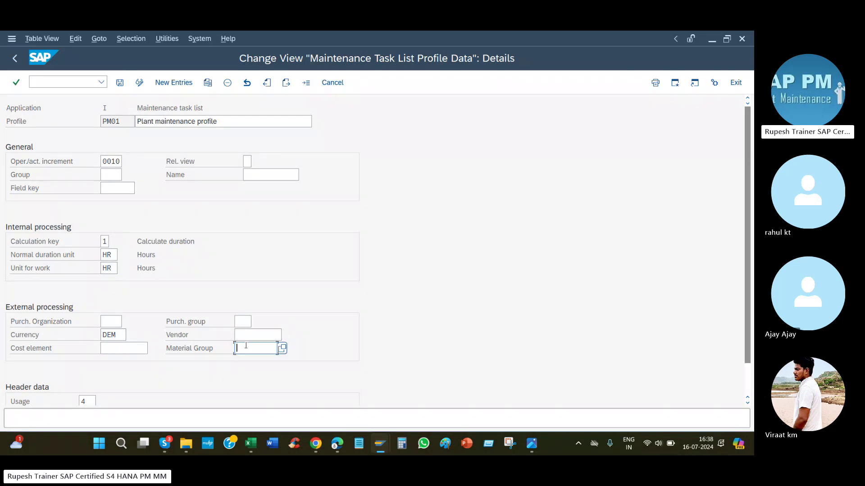
scroll(108, 395, down, 1)
key(Tab)
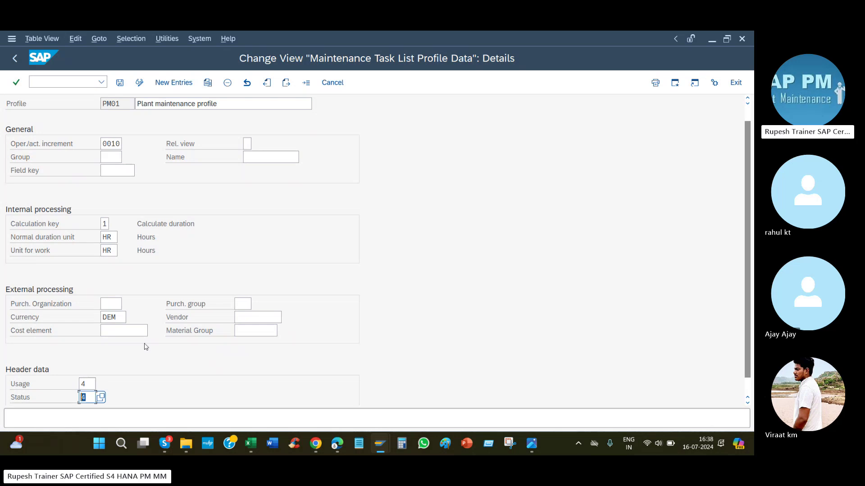
scroll(167, 333, up, 1)
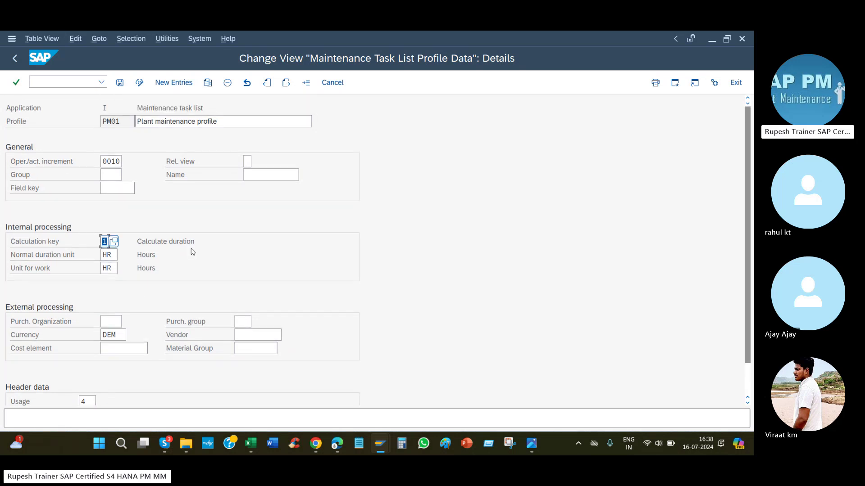
drag(312, 235, 134, 247)
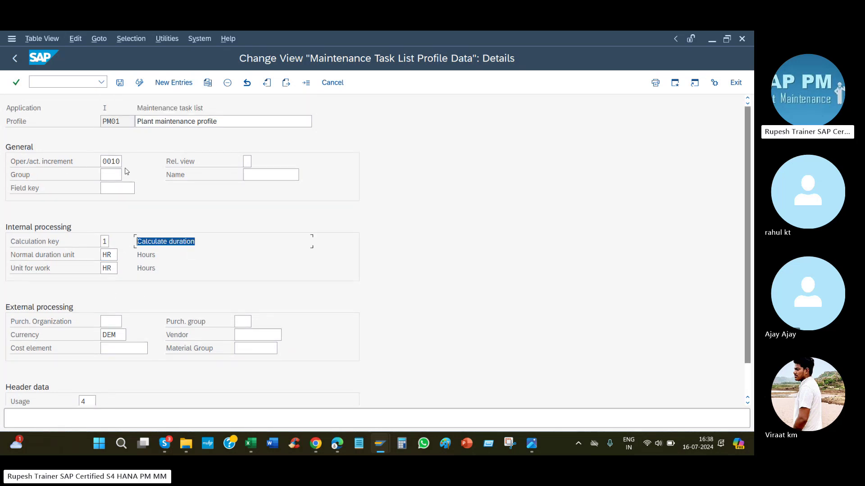
drag(123, 168, 101, 156)
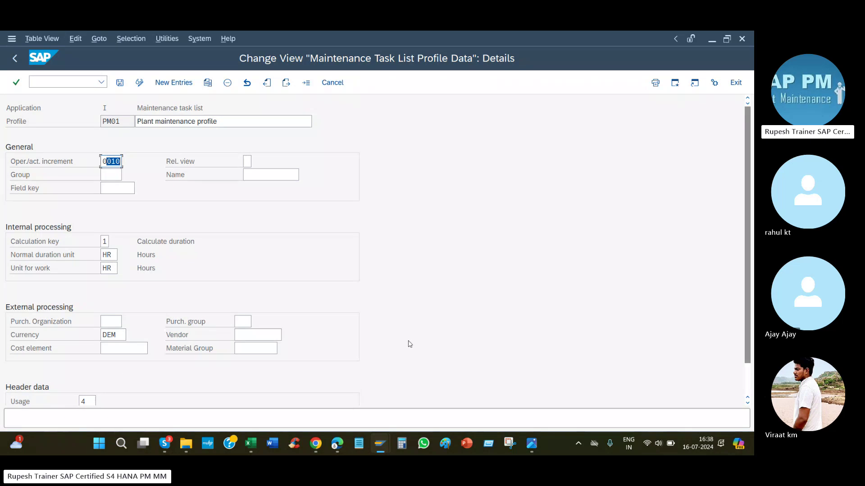
Step: Switch to the Create General Task List window, set the profile to PM01 and continue to the description on the header general view
mouse_move(380, 443)
click(358, 388)
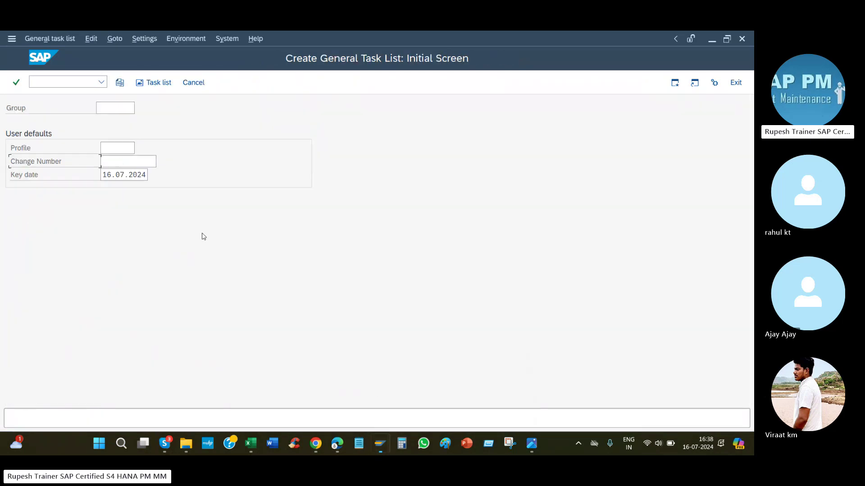
click(116, 147)
click(118, 163)
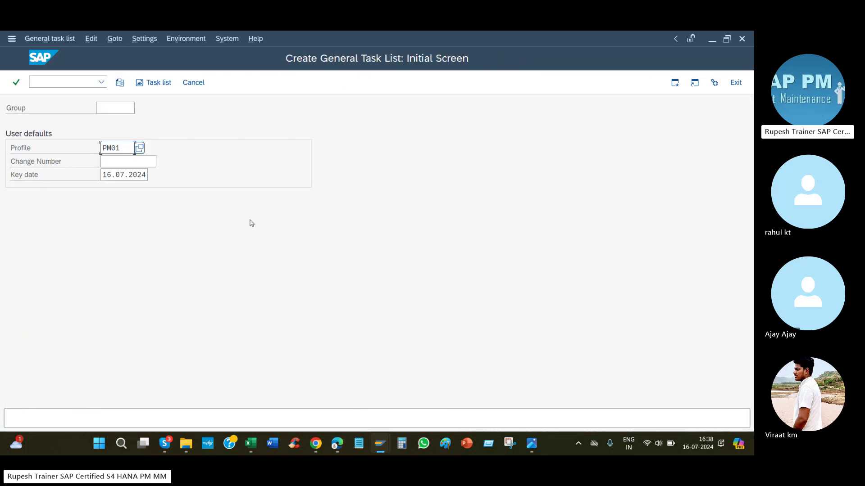
key(Return)
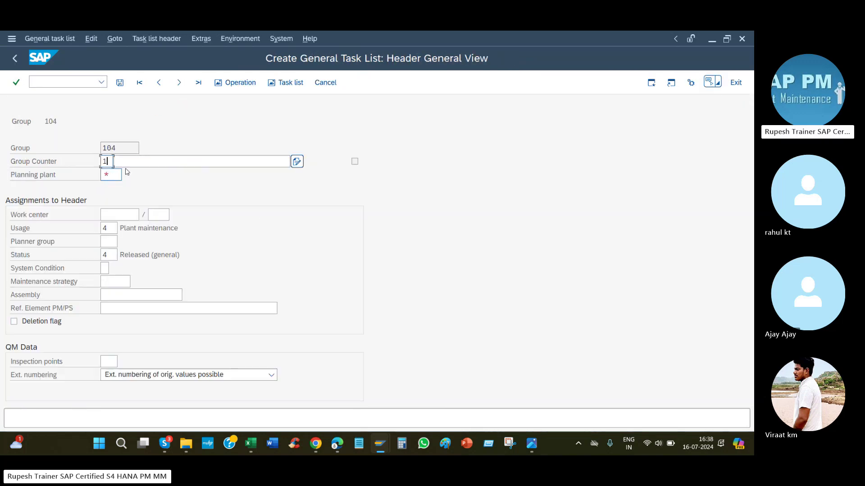
click(185, 161)
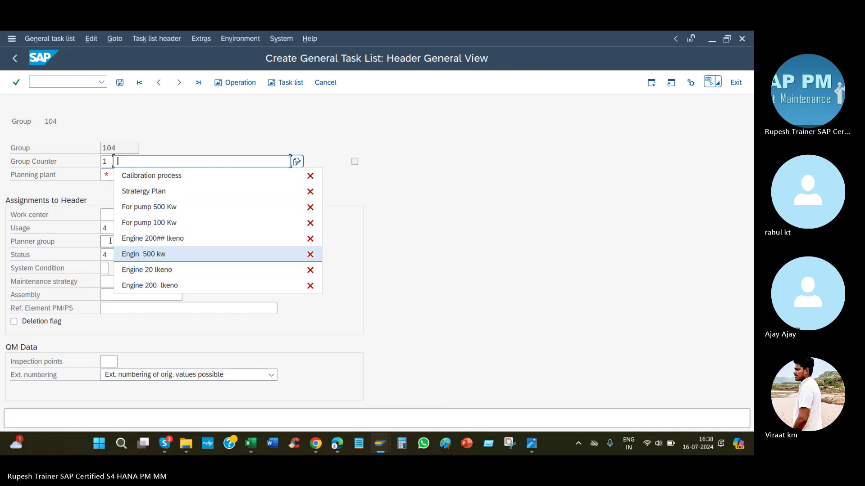
key(Escape)
Step: Switch to the SAP PM (2) Excel workbook and look through column C from C288 down to the maintenance and planning plant notes
mouse_move(251, 444)
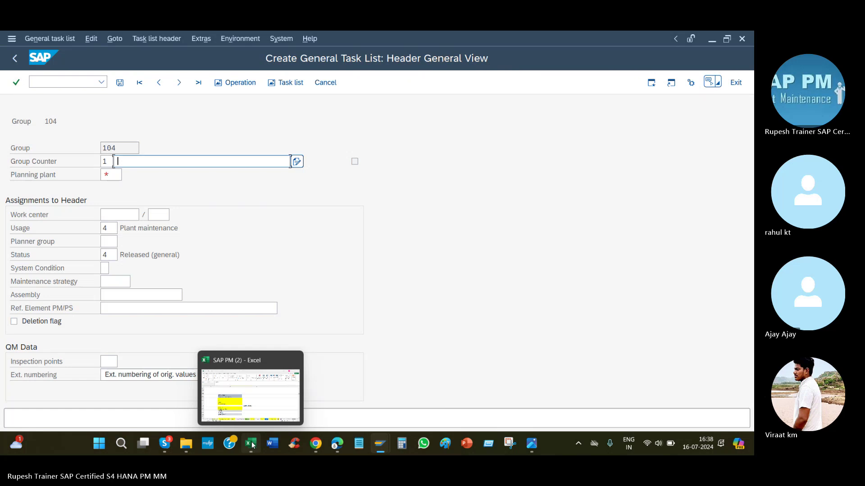
click(252, 445)
scroll(80, 318, down, 4)
click(80, 319)
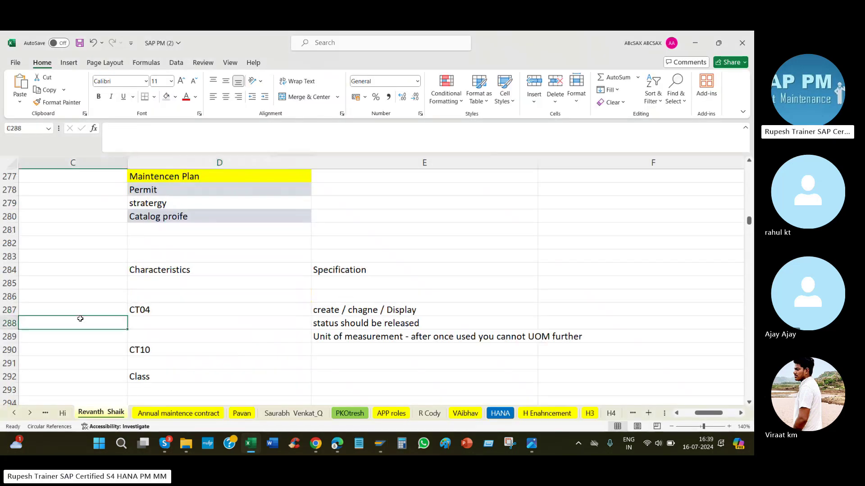
key(ctrl+Down)
key(ctrl+Down)
key(ctrl+Down)
key(ctrl+Down)
key(ctrl+Down)
key(ctrl+Down)
key(ctrl+Down)
key(ctrl+Down)
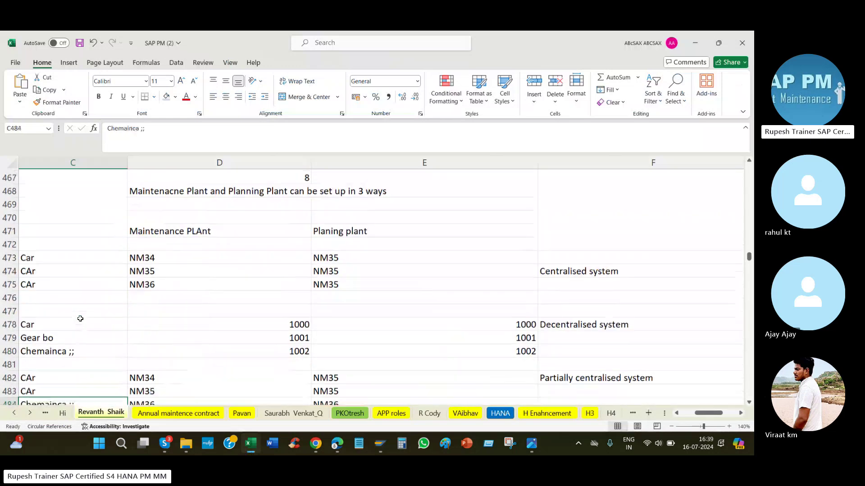
Step: Look further down column C through the work order status notes to the TECO and permit entries around rows 709 to 715
key(ctrl+Down)
key(ctrl+Down)
key(ctrl+Down)
key(ctrl+Down)
key(ctrl+Down)
key(ctrl+Down)
key(ctrl+Down)
key(ctrl+Down)
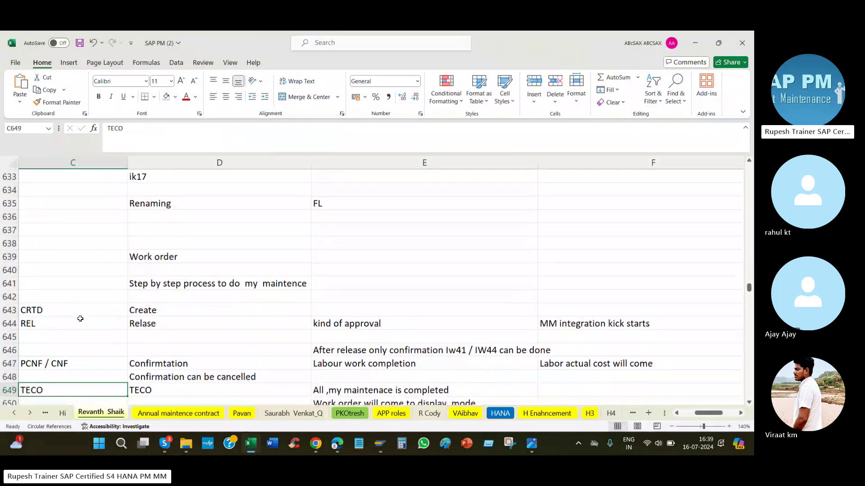
key(ctrl+Down)
key(ctrl+Down)
key(ctrl+Down)
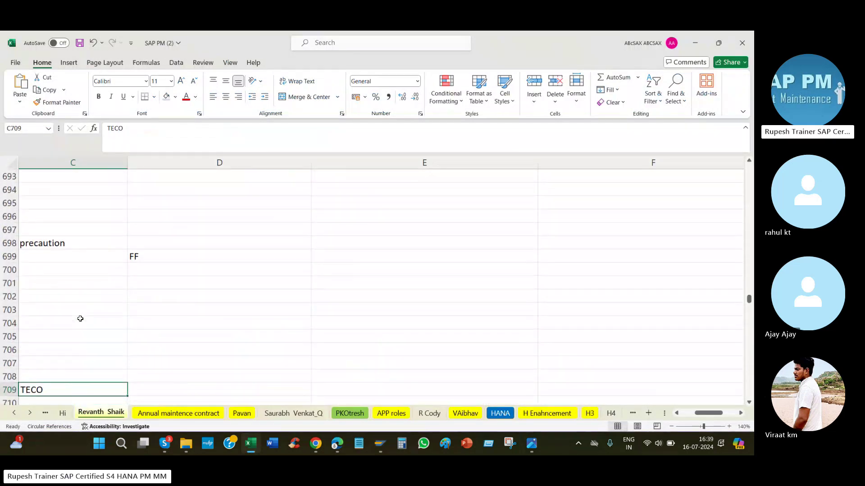
key(ctrl+Down)
key(ctrl+Down)
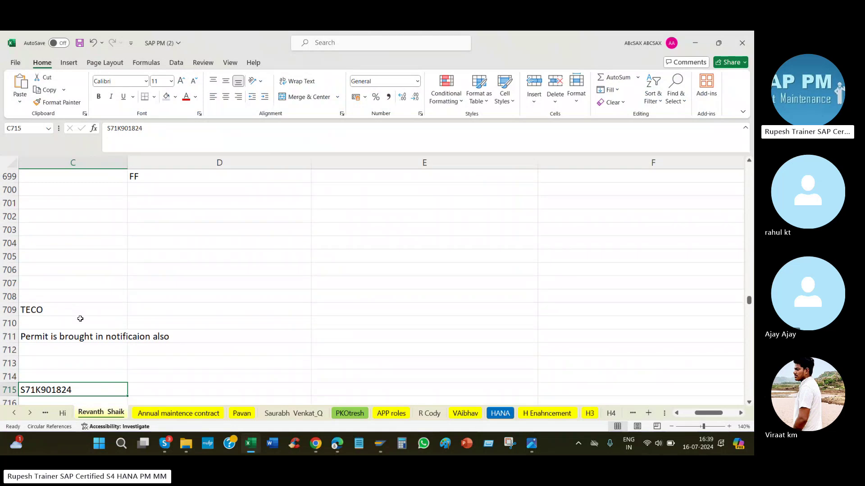
Step: Look through the column A entries from row 715 past the interview questions to the date entry in A1107
key(Home)
key(ctrl+Down)
key(ctrl+Down)
key(ctrl+Down)
key(ctrl+Down)
key(ctrl+Down)
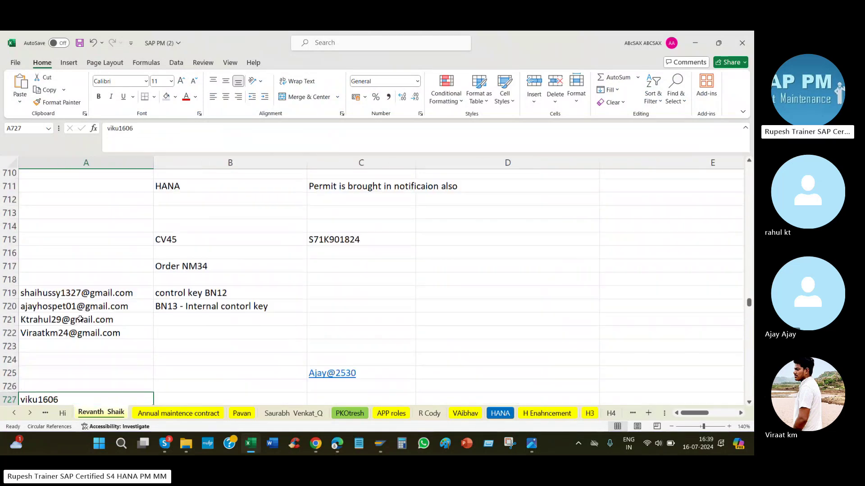
key(ctrl+Down)
key(ctrl+Down)
key(ctrl+Down)
key(ctrl+Down)
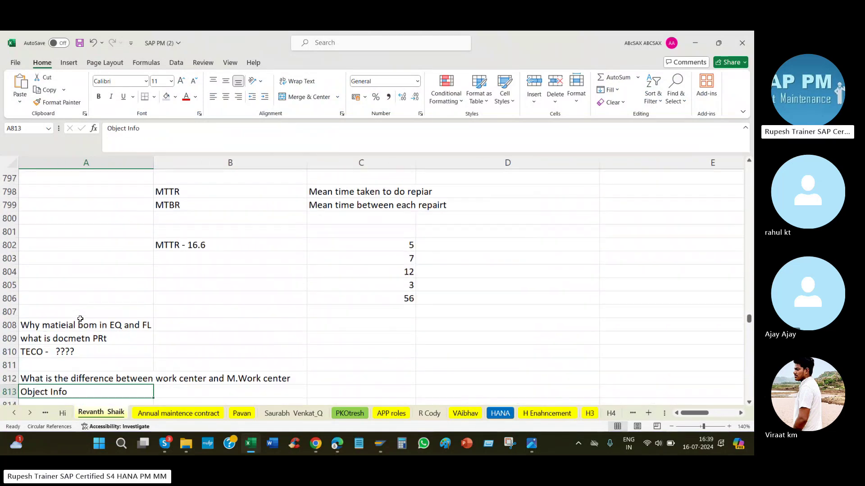
key(ctrl+Down)
key(ctrl+Down)
key(ctrl+Down)
key(ctrl+Down)
key(ctrl+Down)
key(ctrl+Down)
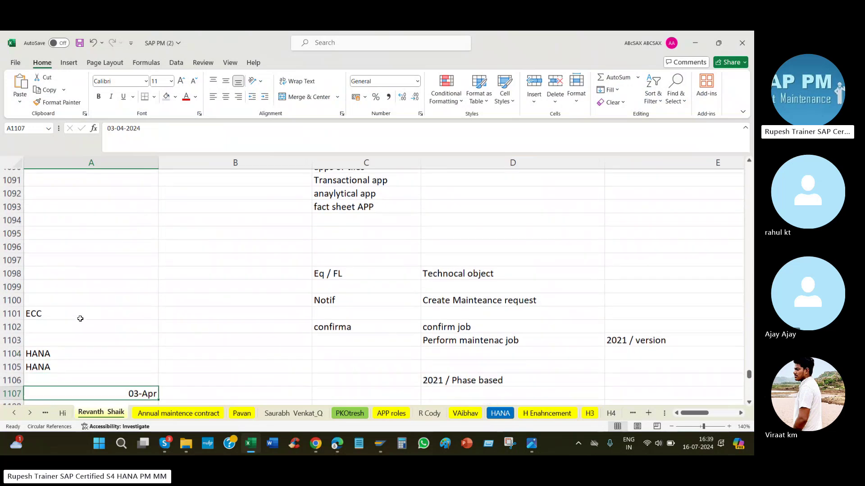
Step: Enter Yamam in B1214 and herp in B1215, below the Table for Task list entry
key(ctrl+Down)
key(ctrl+Right)
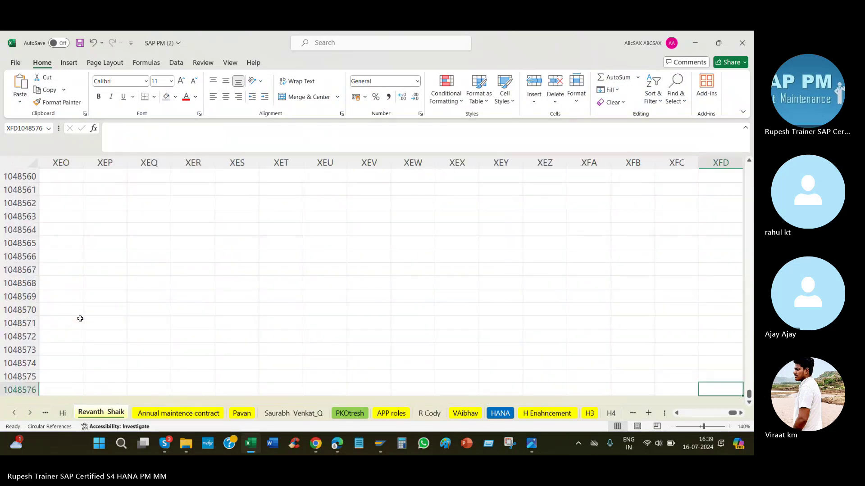
key(ctrl+Left)
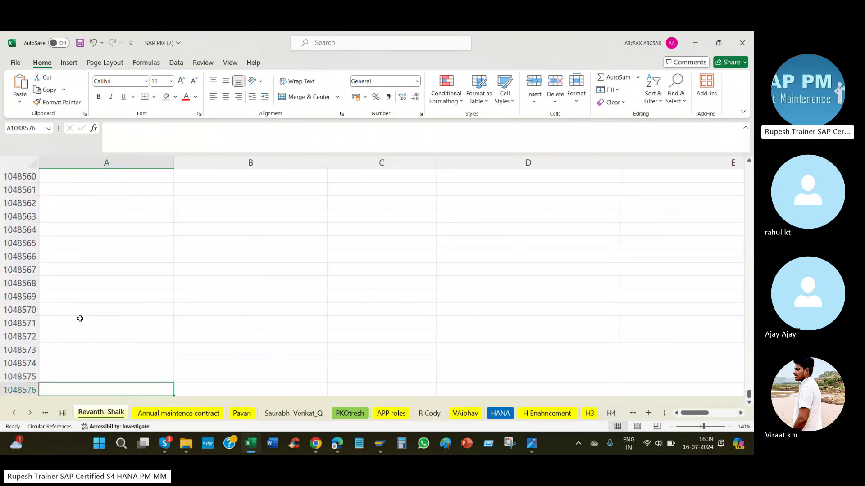
key(Right)
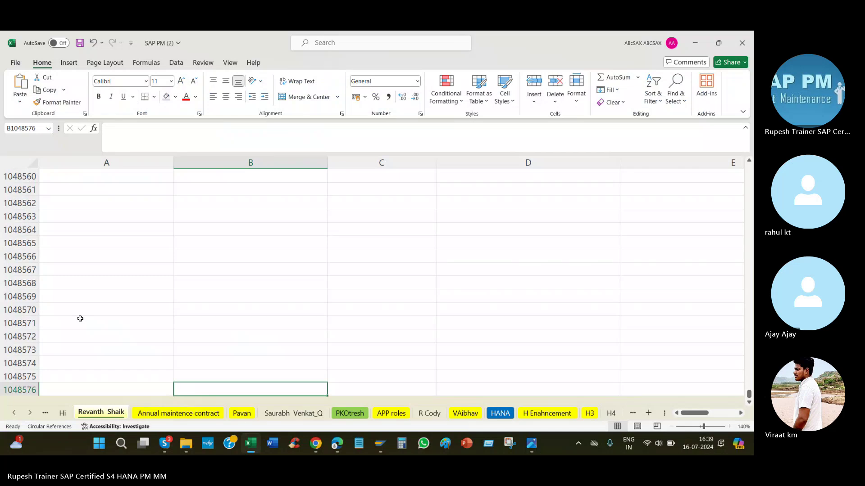
key(ctrl+Up)
click(223, 220)
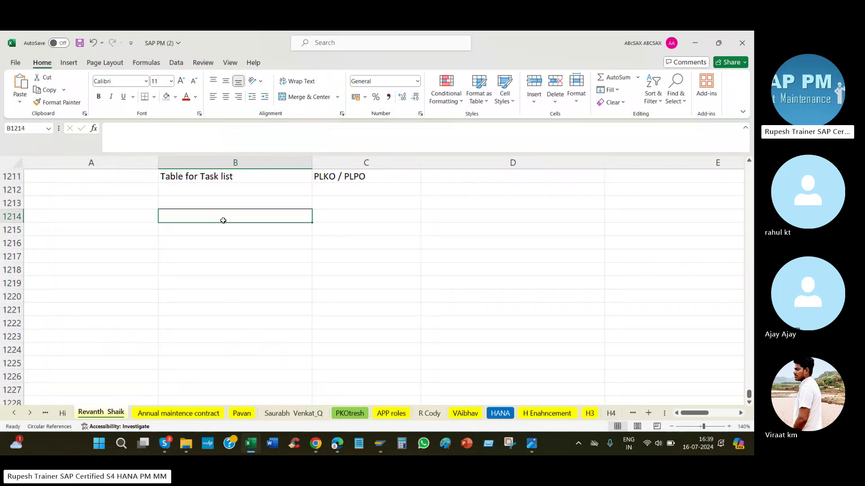
text(Yam)
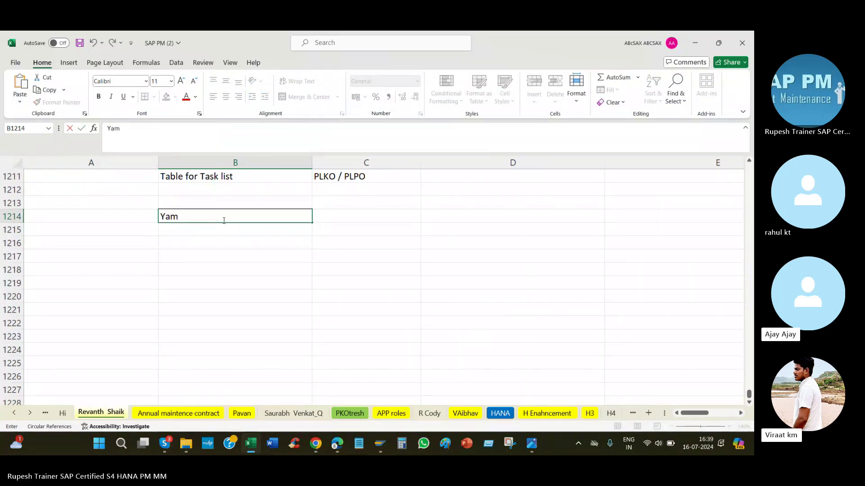
text(am)
key(Return)
text(hep)
key(BackSpace)
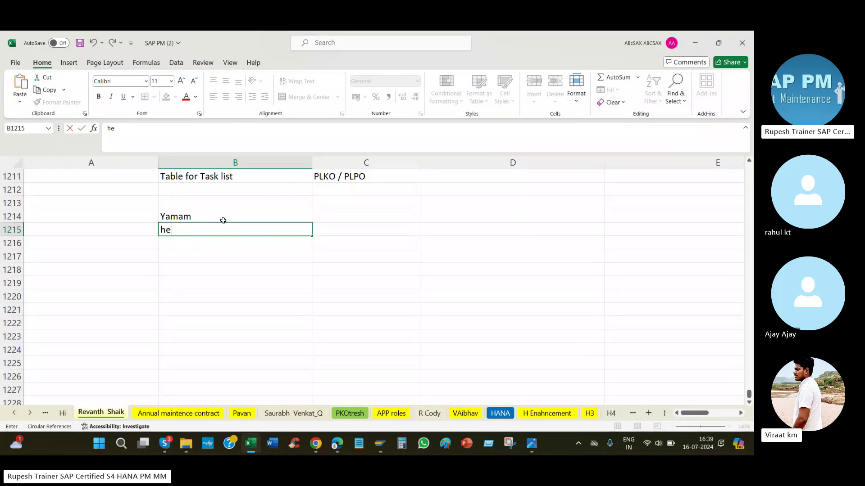
text(rp)
key(Return)
Step: Switch to the Create General Task List window and describe group counter 1 as Yamaha bike serve task list
key(alt+Tab)
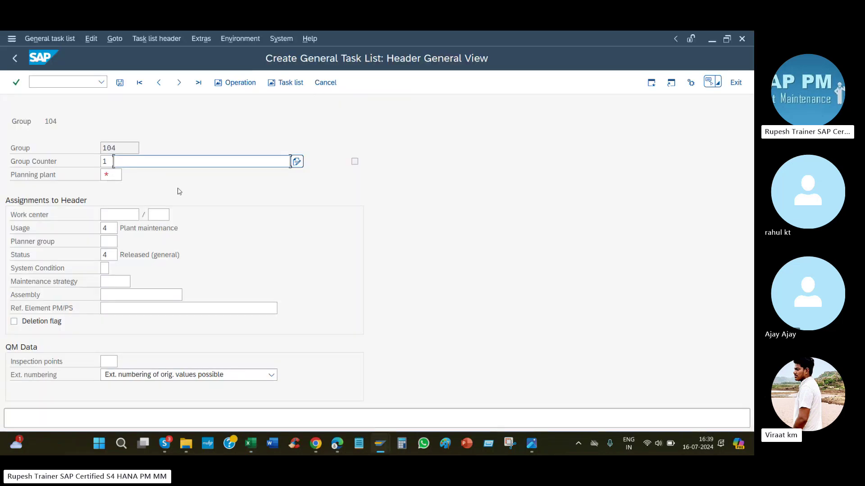
click(171, 158)
text(Y)
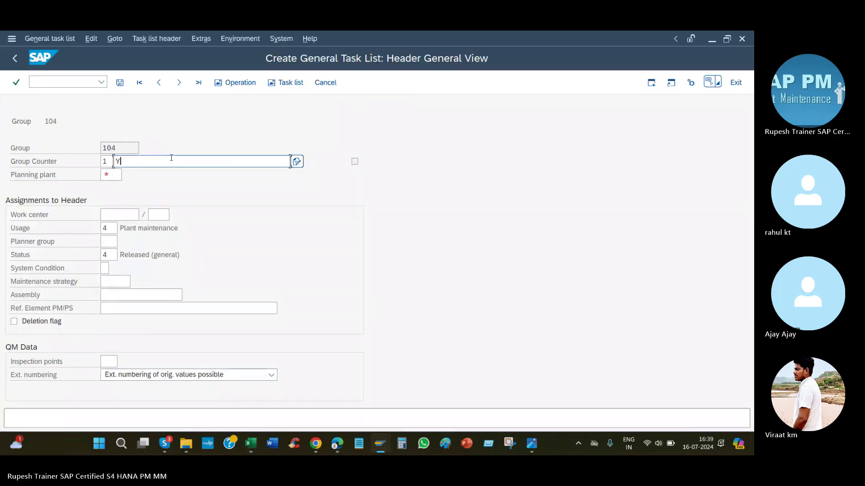
text(a,amaha bike serve)
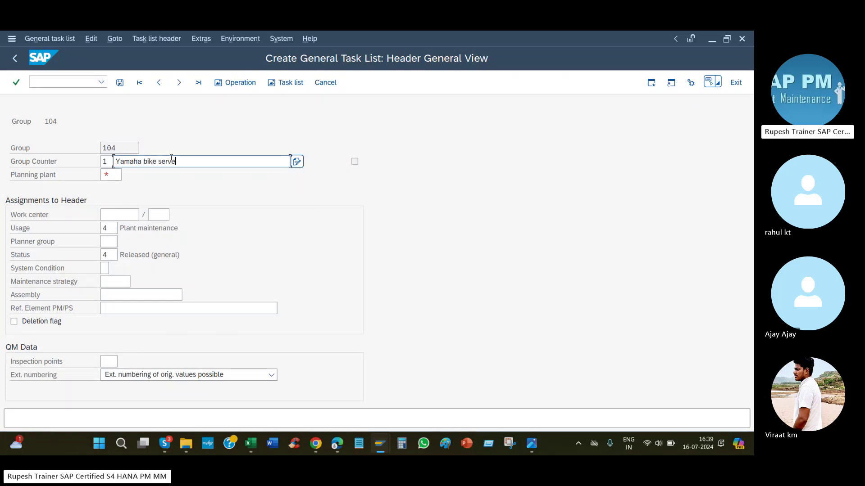
text( take ti)
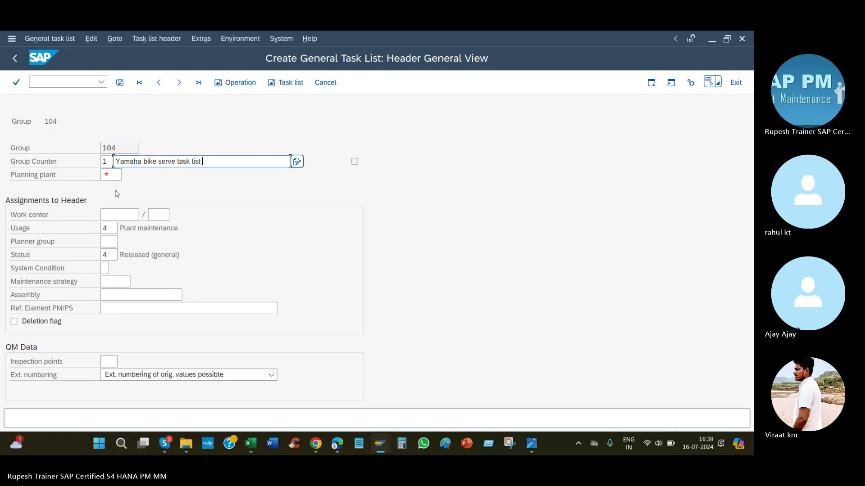
Step: Set the planning plant to 1000 and assign work center 2050 in plant 1000 to the task list header
click(111, 174)
text(1)
click(119, 189)
click(133, 214)
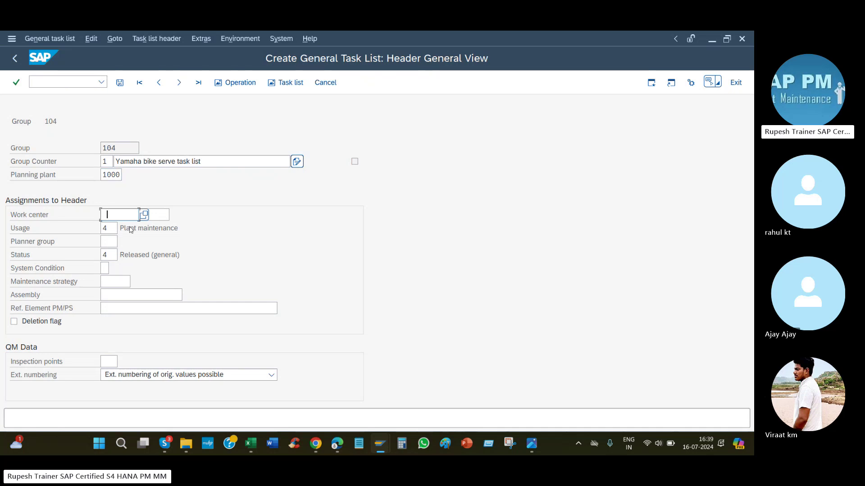
text(2050)
click(158, 215)
click(163, 228)
Step: Look through the possible task list usage values around 4 Plant maintenance
click(109, 228)
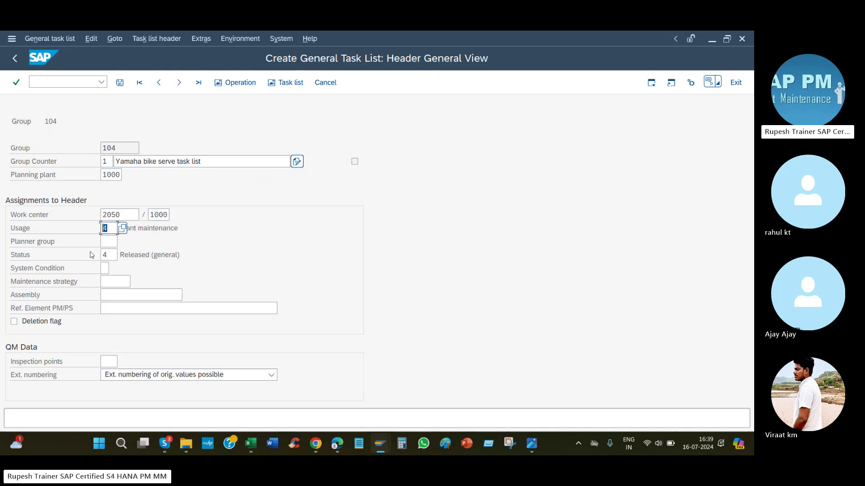
key(Tab)
key(Tab)
click(110, 229)
key(Return)
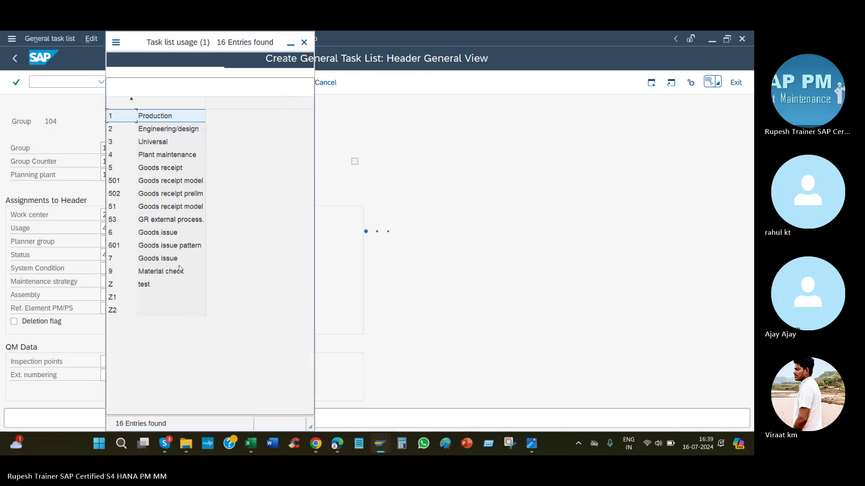
drag(173, 43, 393, 83)
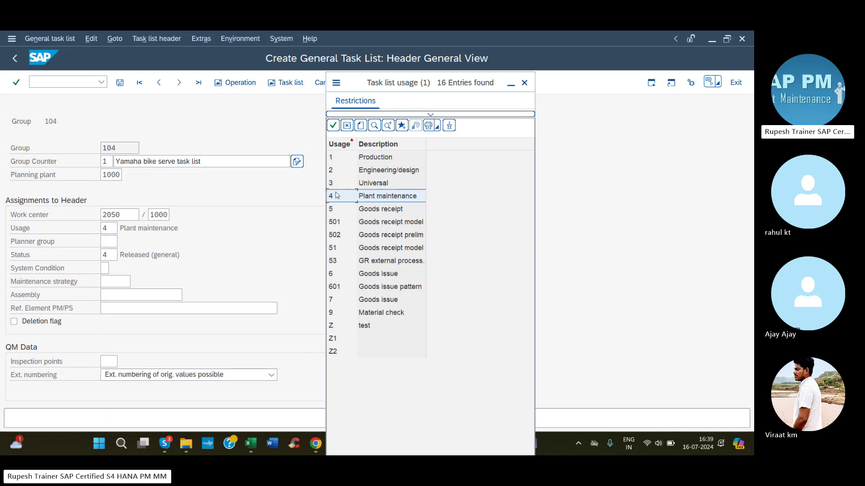
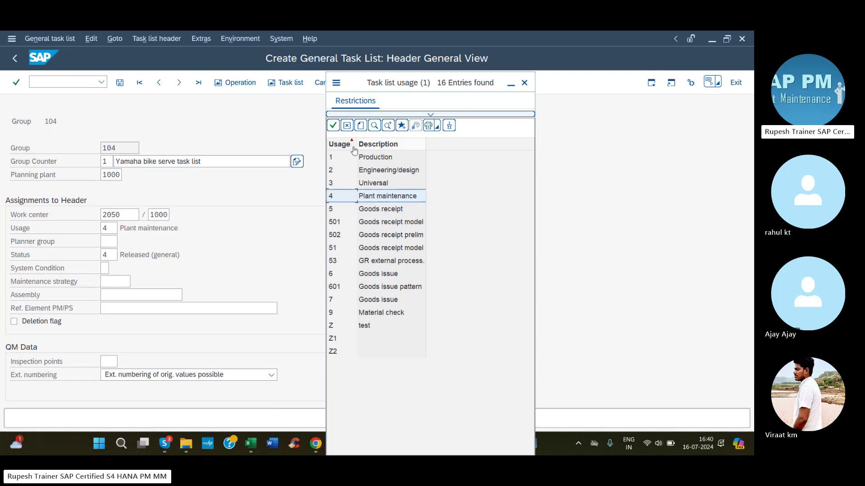
Step: Choose status 4 Released (general) from its value list and set the planner group to 001
click(114, 255)
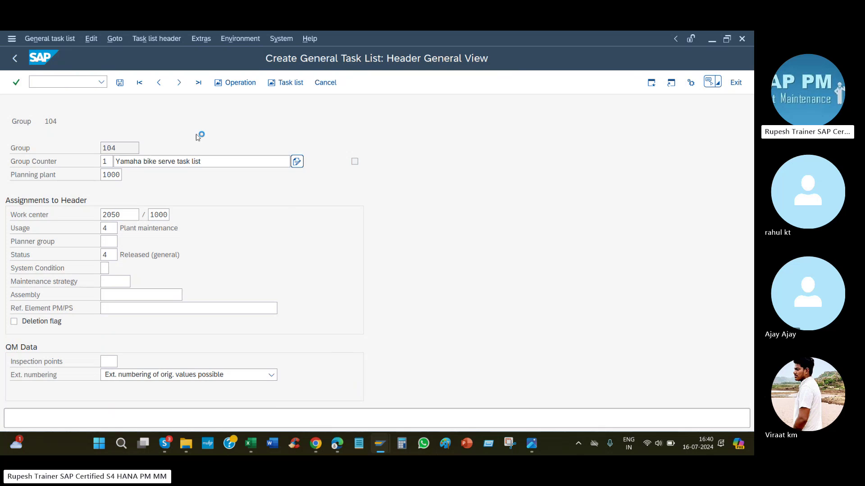
key(F4)
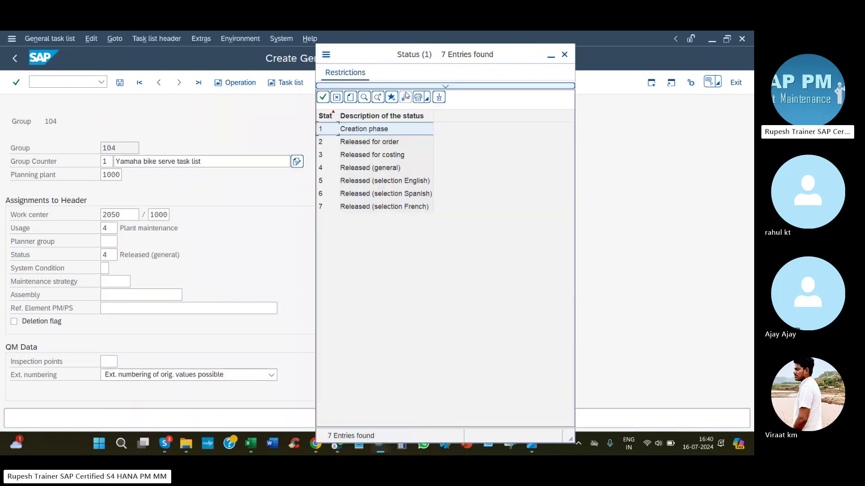
click(354, 172)
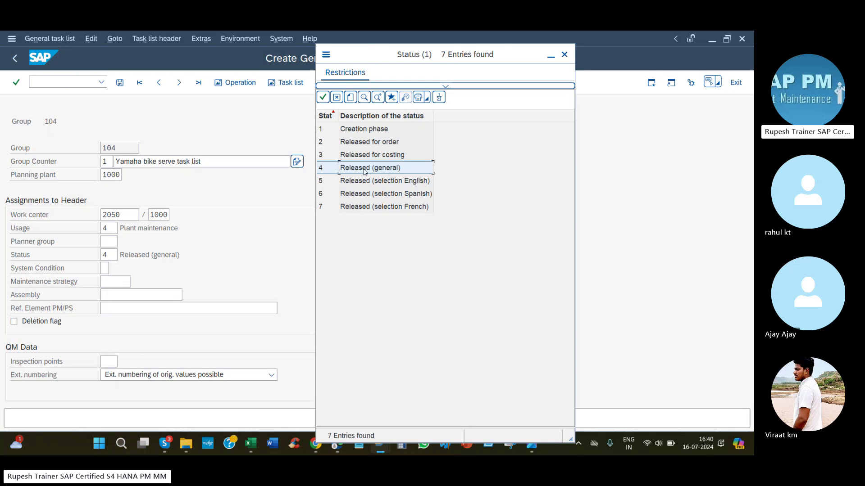
key(Return)
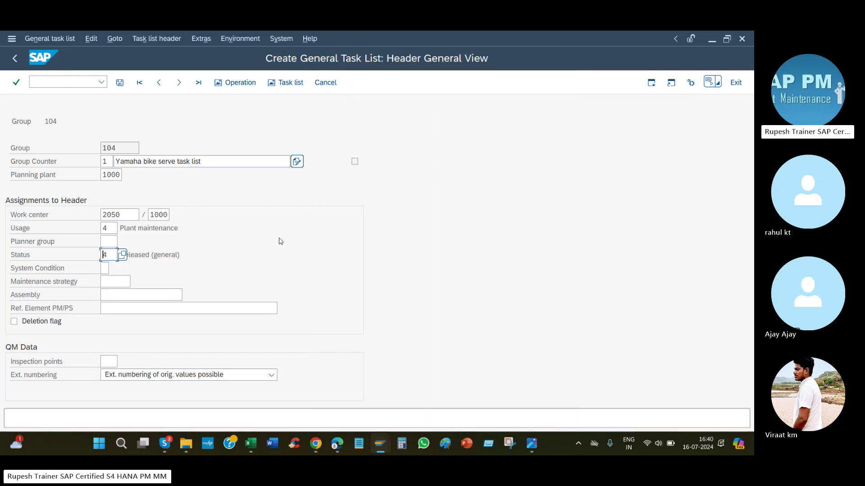
click(108, 241)
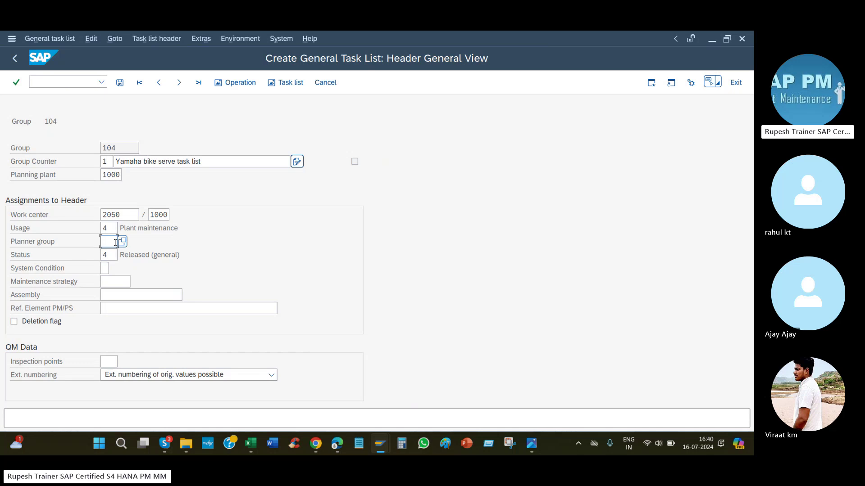
text(001)
key(Return)
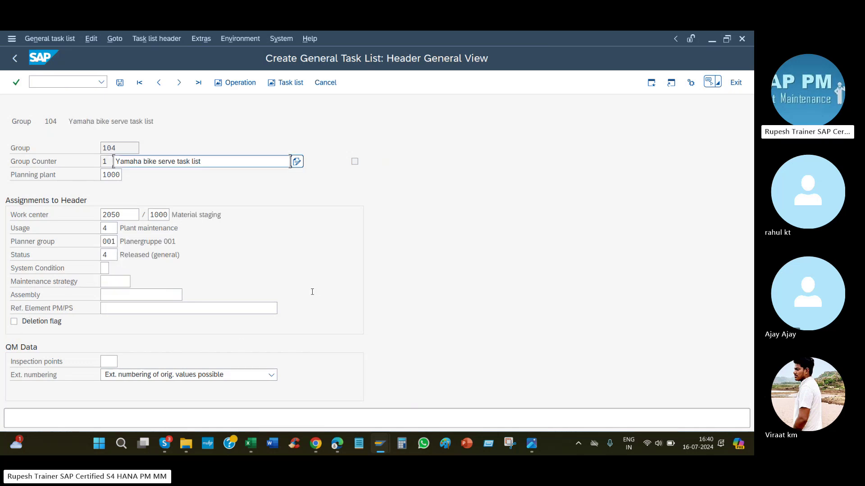
Step: Open the operation overview and copy the service items in B1186:B1193 of the Excel notes into the operation descriptions from operation 0010
click(249, 84)
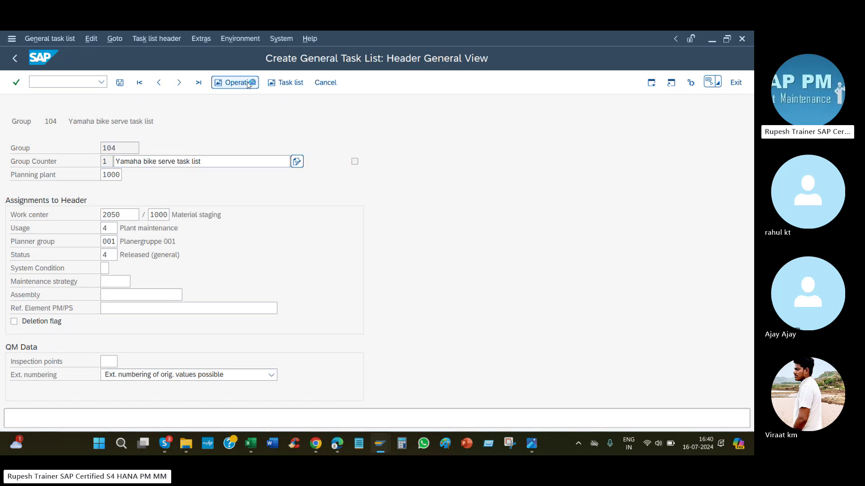
click(251, 443)
scroll(234, 315, up, 7)
scroll(259, 265, up, 3)
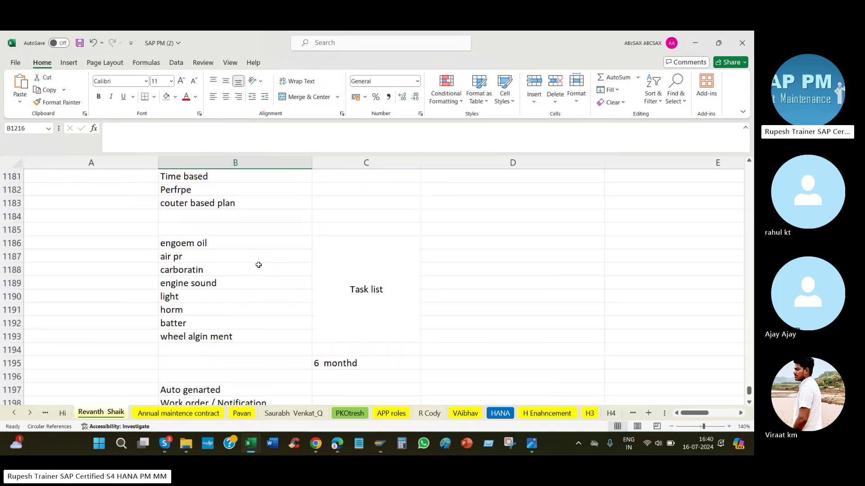
drag(214, 244, 217, 336)
key(ctrl+c)
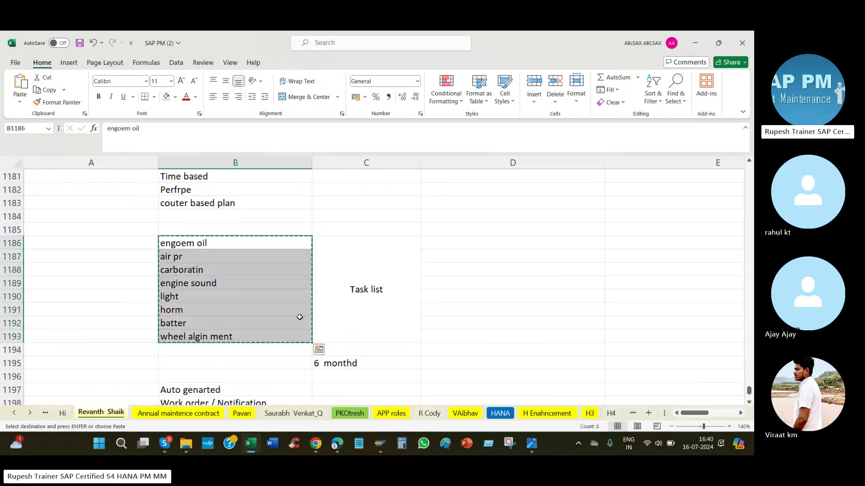
key(alt+Tab)
click(195, 175)
key(ctrl+v)
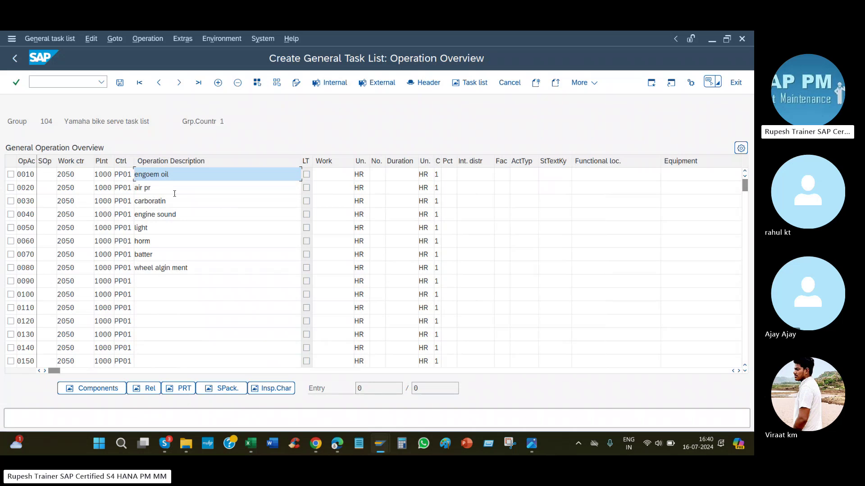
Step: Review the operation descriptions from carboratin in operation 0030 to wheel algin ment in operation 0080
click(192, 215)
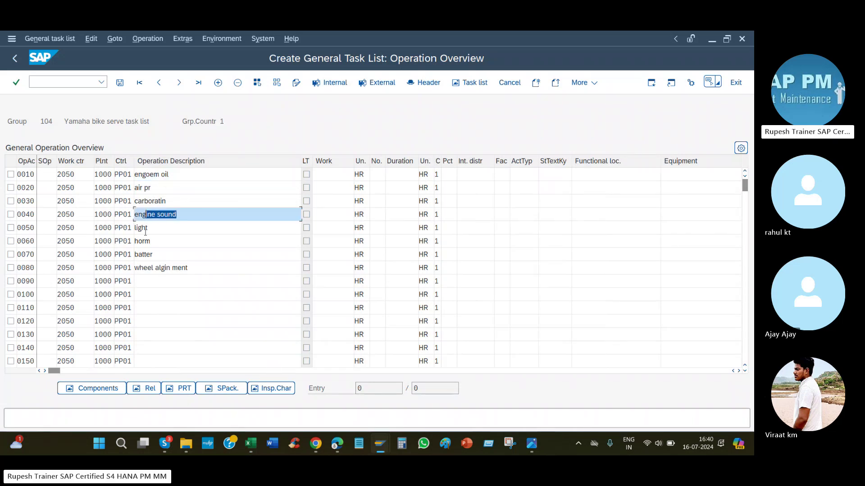
click(165, 228)
double_click(158, 241)
key(Down)
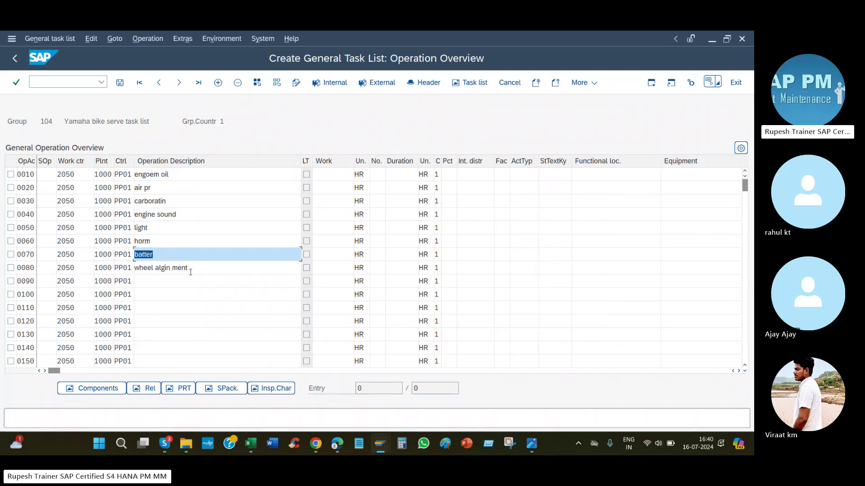
key(Down)
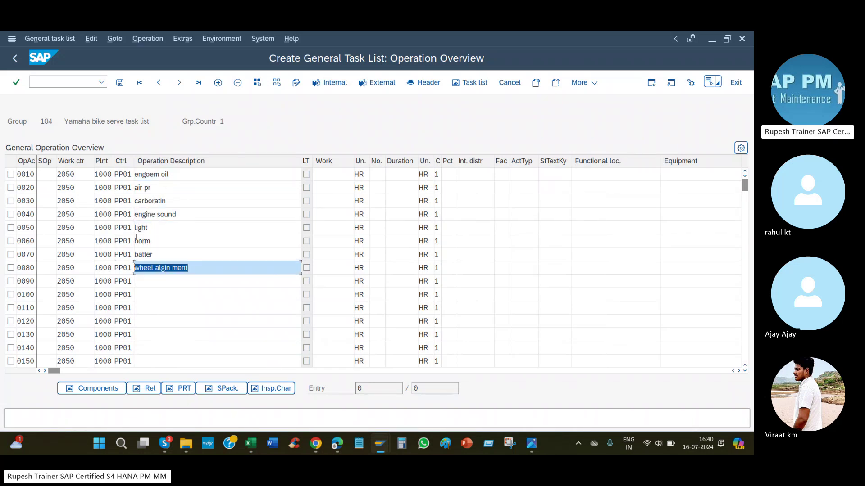
double_click(183, 202)
click(259, 200)
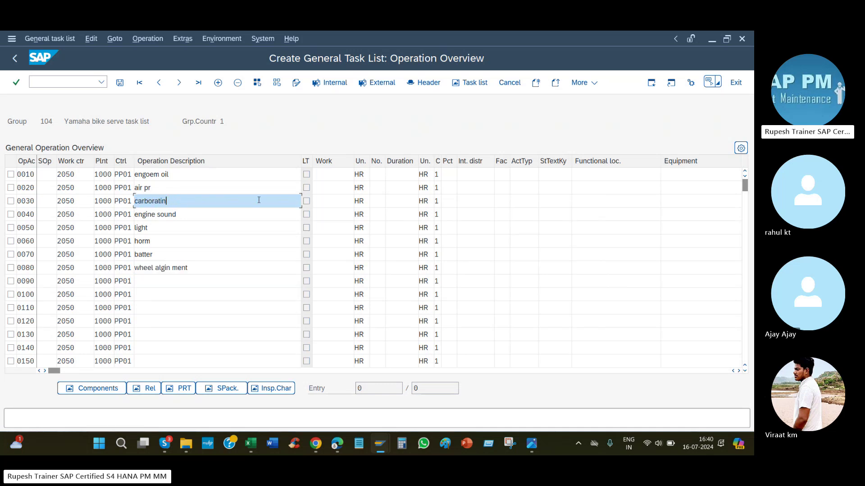
Step: Set number and duration to 2 and 3 HR for operation 0010, 7 and 5 HR for 0020, 8 and 6 HR for 0030
click(383, 174)
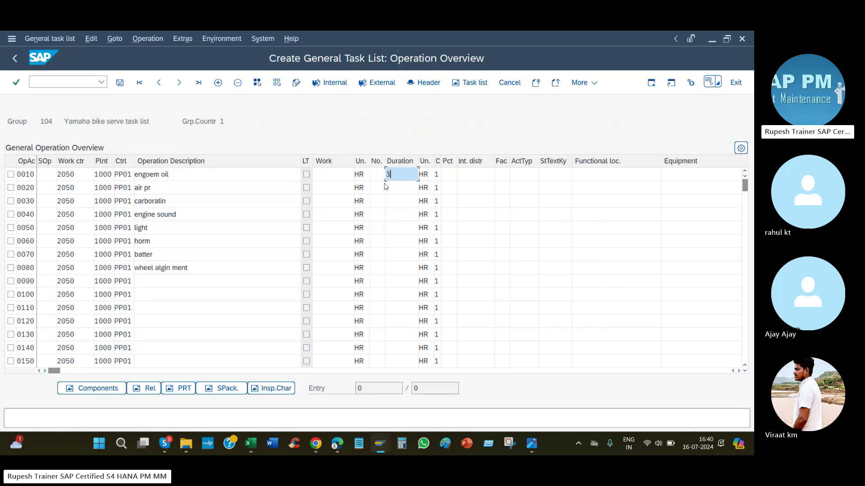
text(32)
click(379, 188)
text(7)
key(Tab)
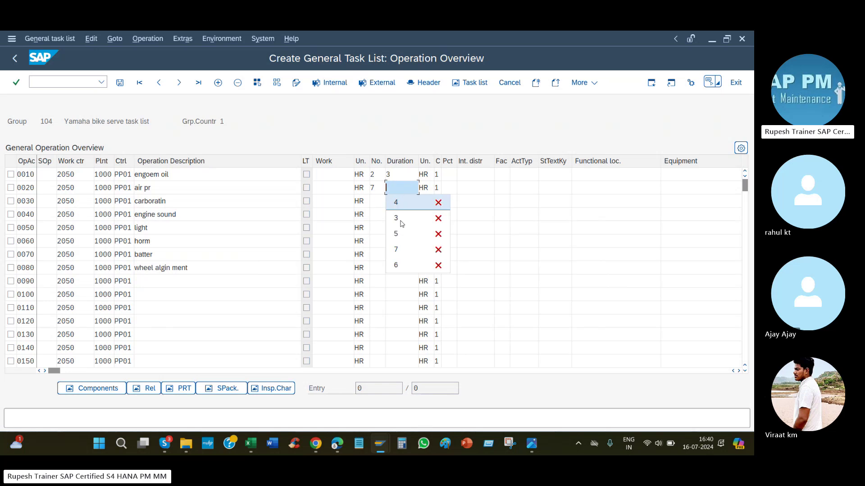
text(5)
click(379, 202)
text(8)
key(Tab)
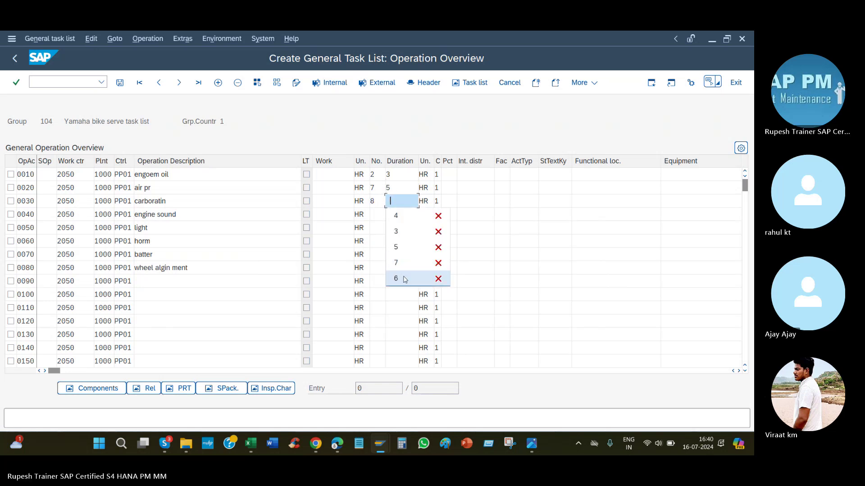
text(6)
Step: Set the number and duration to 8 and 7 HR for operation 0040, and 2 and 7 HR for operation 0050
click(378, 220)
key(Tab)
text(7)
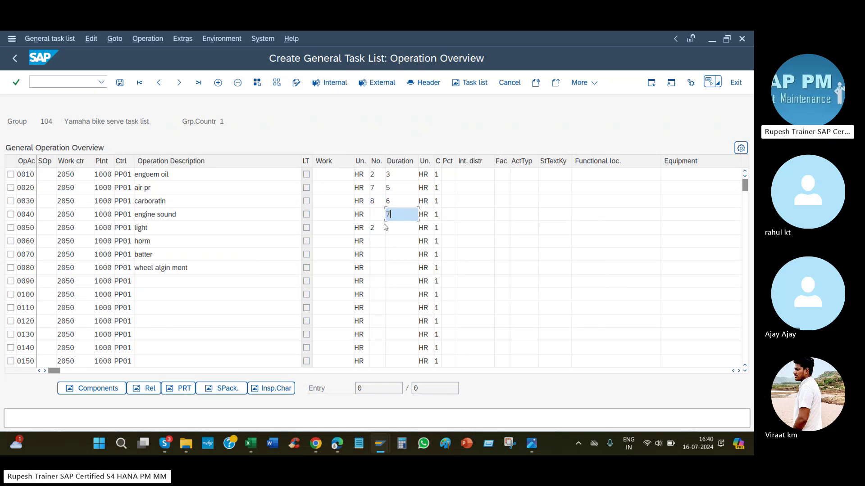
click(380, 217)
text(8)
click(380, 229)
text(2)
key(Tab)
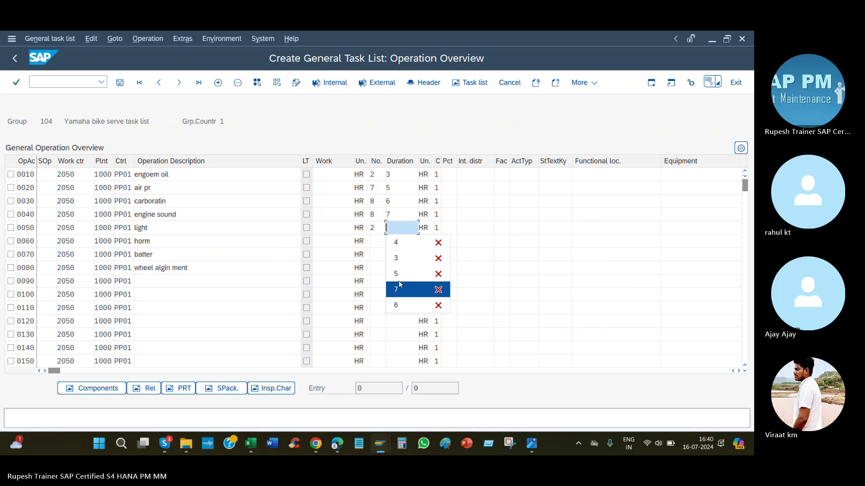
click(400, 285)
Step: Set the number and duration to 7 and 5 HR for operations 0060 and 0070, and 7 and 3 HR for operation 0080
click(380, 241)
text(7)
key(Tab)
click(382, 255)
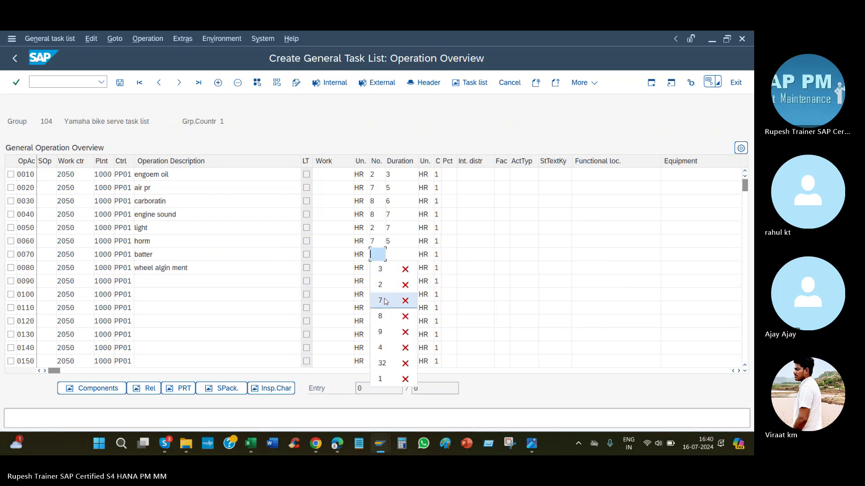
text(7)
key(Tab)
text(5)
click(381, 268)
text(7)
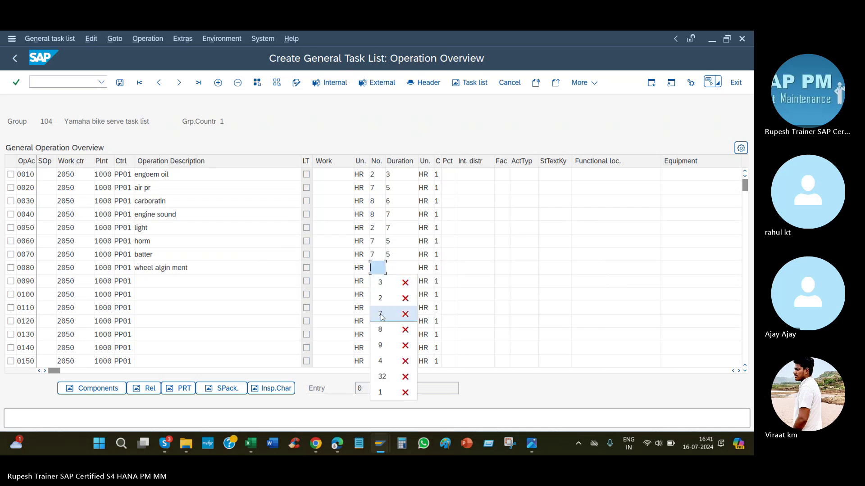
key(Tab)
text(3)
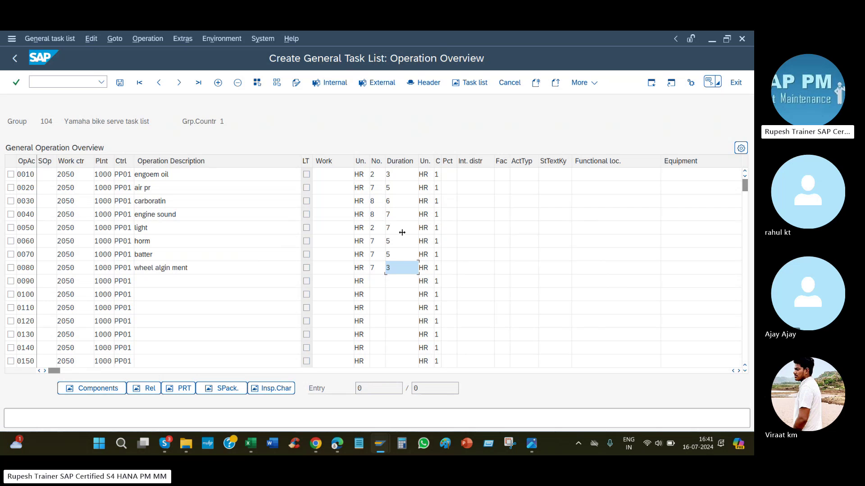
Step: Review the operation increment, calculation key, normal duration unit and unit for work in maintenance task list profile PM01
key(alt+Tab)
key(alt+Tab)
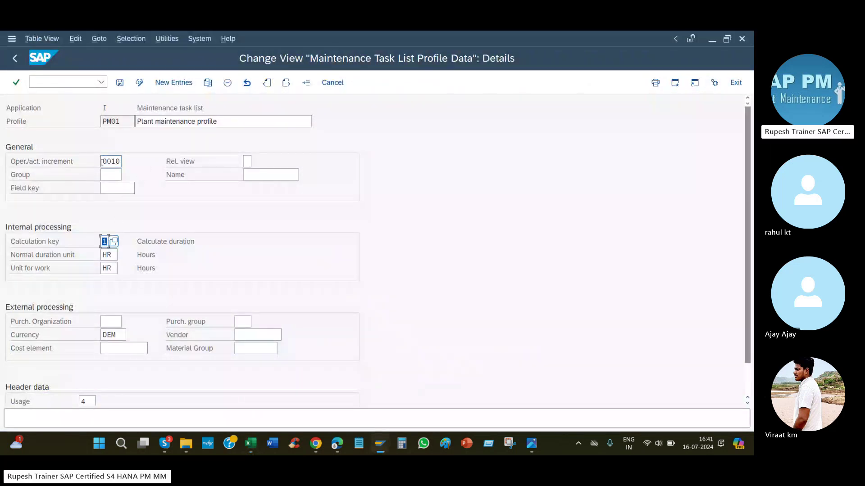
key(Tab)
key(Tab)
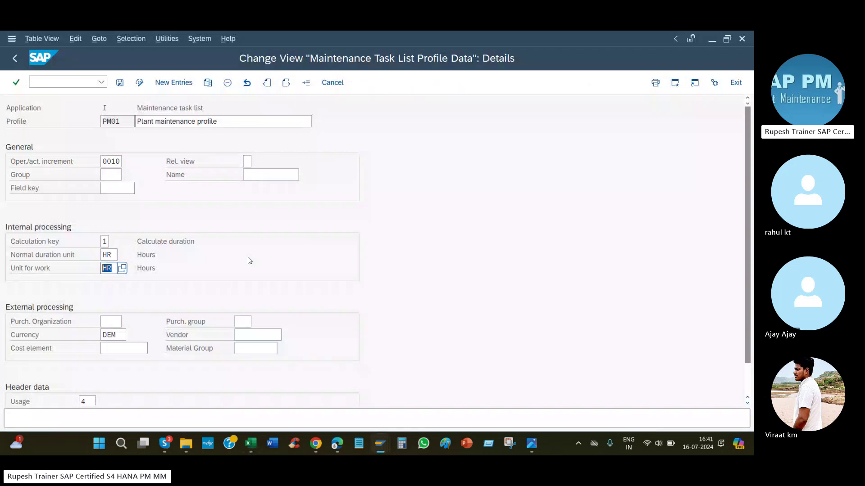
key(alt+Tab)
Step: Inspect both unit fields of operation 0010 in the group 104 task list and widen the Calc column to inspect its calculation key
double_click(364, 174)
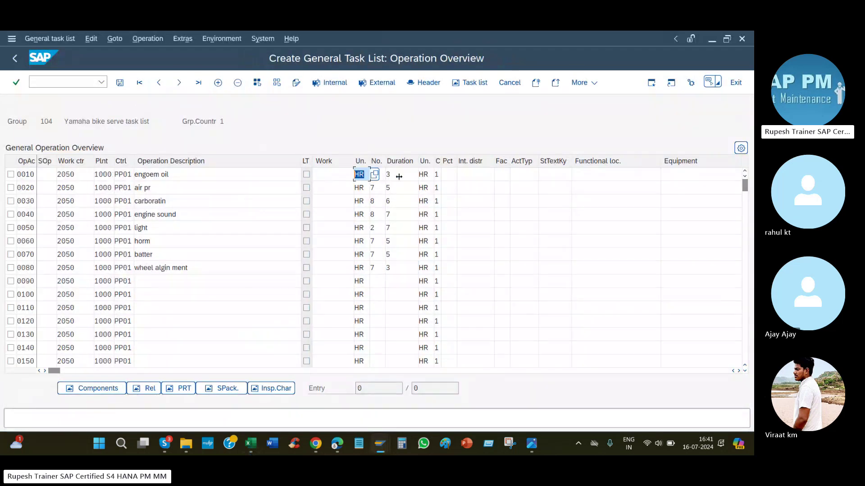
double_click(430, 174)
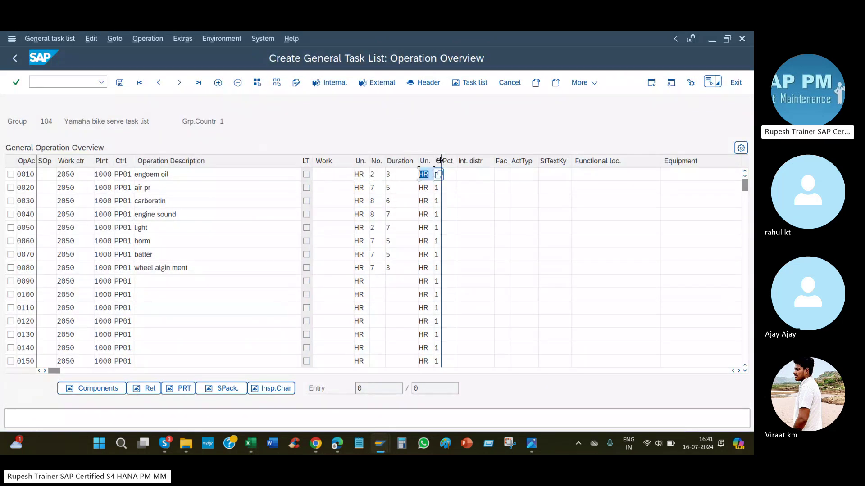
drag(441, 161, 462, 161)
key(Tab)
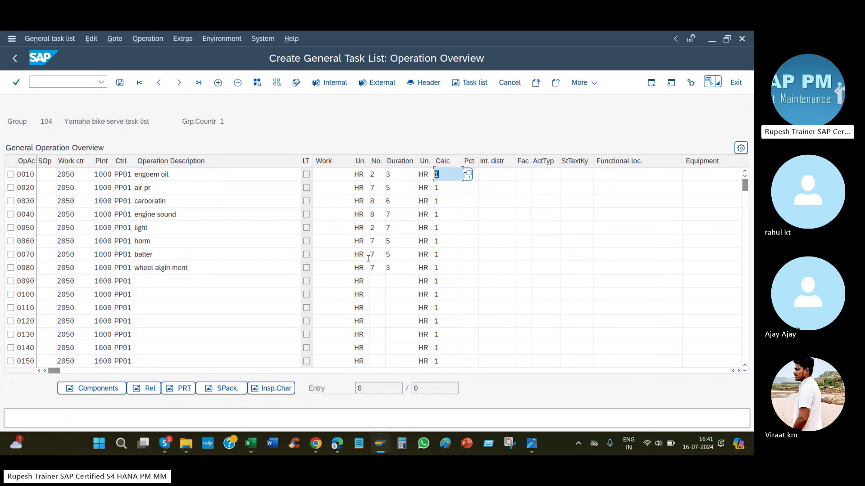
Step: Open a new session with transaction IA05 and start a general task list for group 105 without a profile
click(263, 39)
click(279, 137)
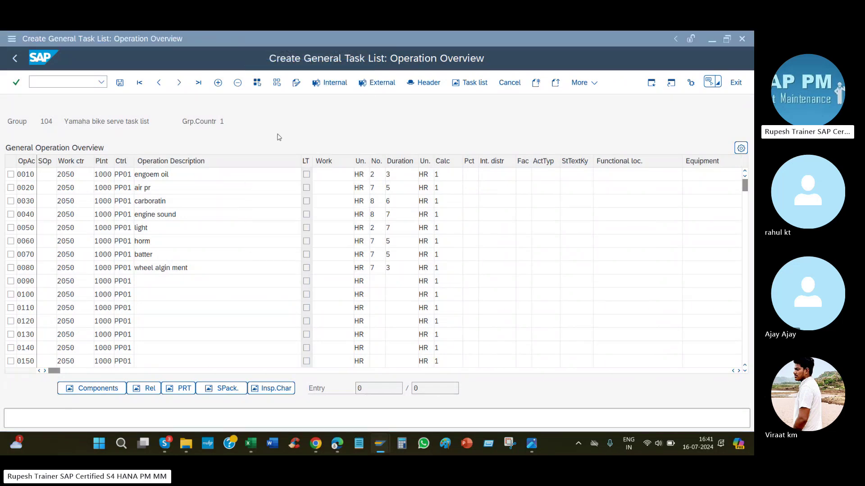
text(ia05)
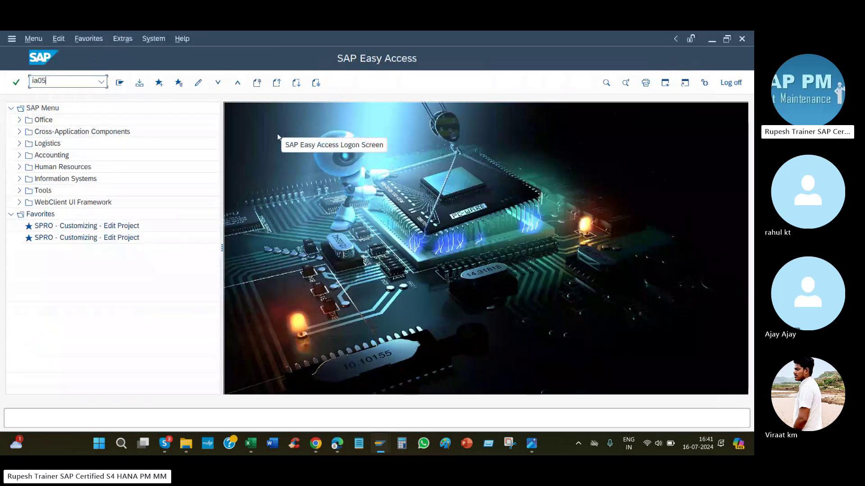
key(Return)
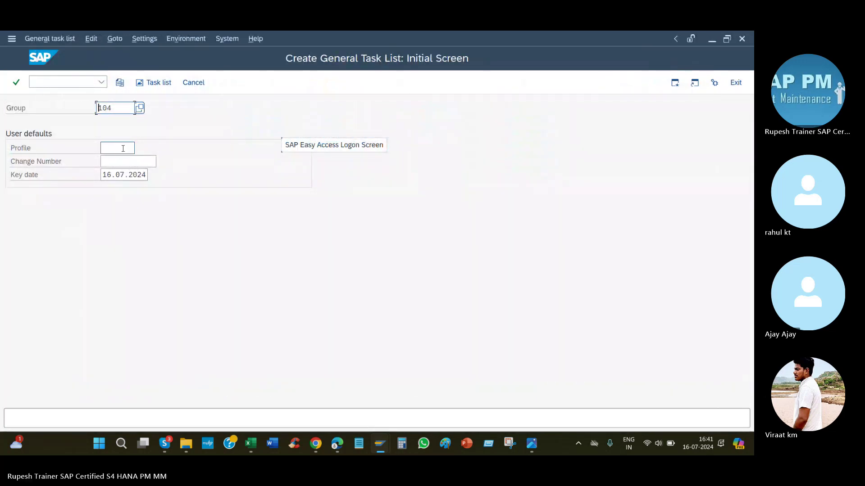
key(Return)
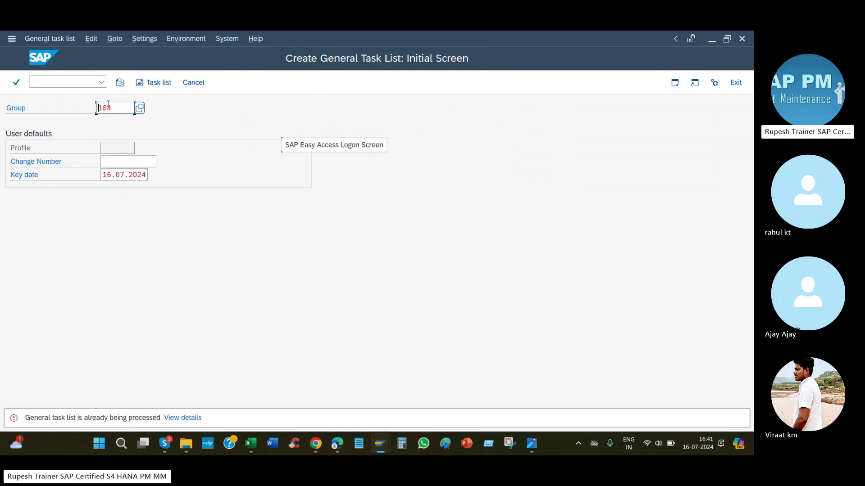
double_click(108, 105)
text(105)
key(Return)
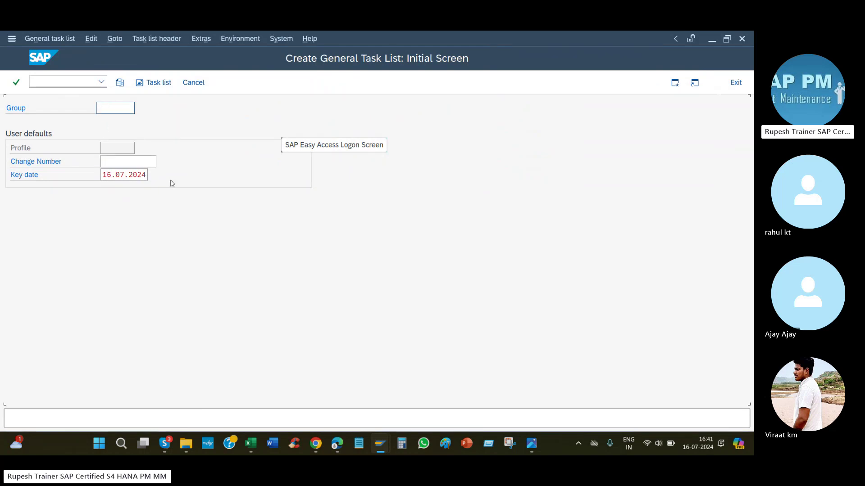
Step: Describe the group 105 task list as Yamaha bike serve task list, with planning plant 1000, status 4 and usage 4
text(Yamaha bike serve task list)
key(Tab)
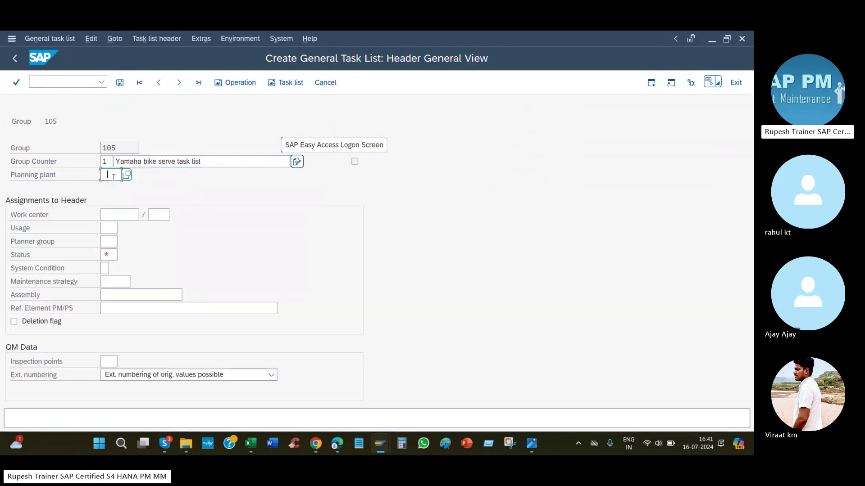
text(1000)
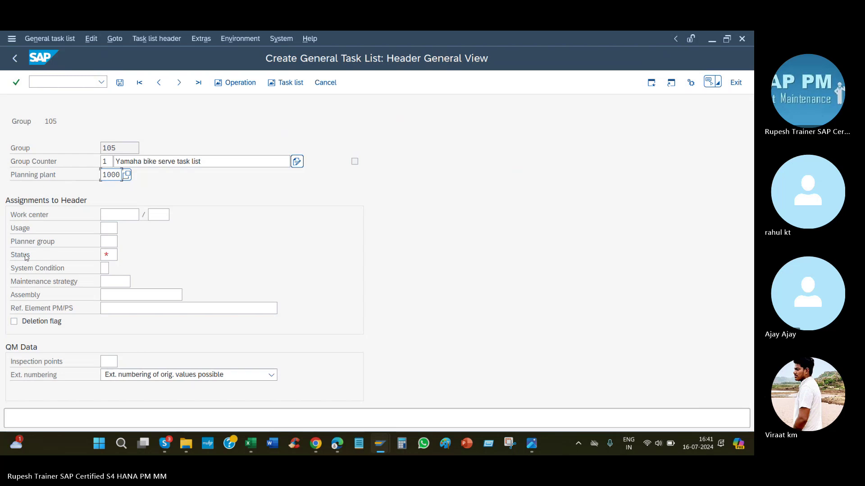
click(109, 255)
text(4)
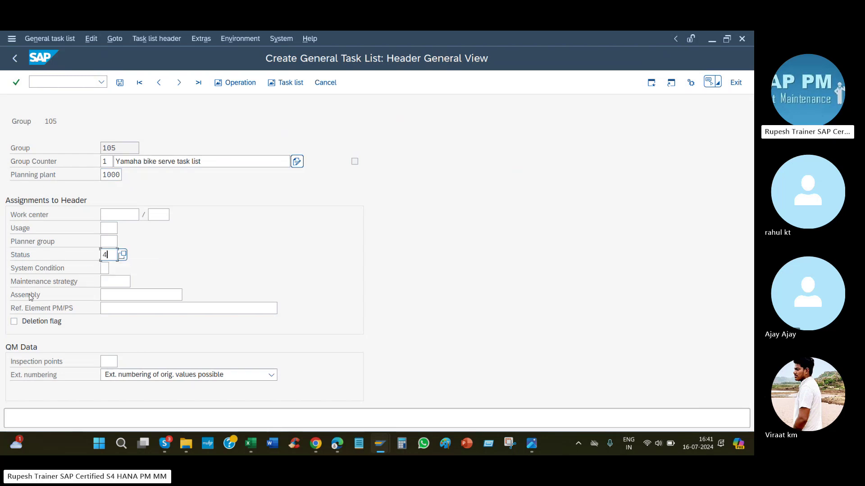
click(109, 228)
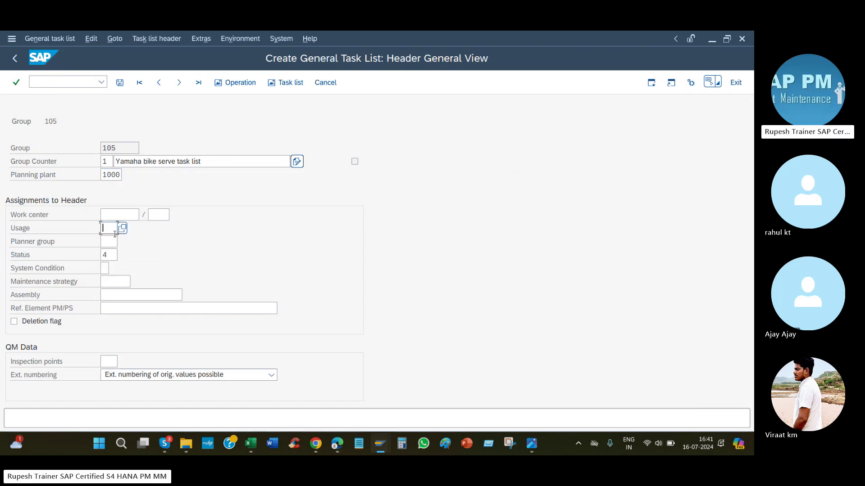
text(4)
Step: Open the group 105 operation overview, inspect operation 0010's unit fields and widen the Calc column
click(235, 83)
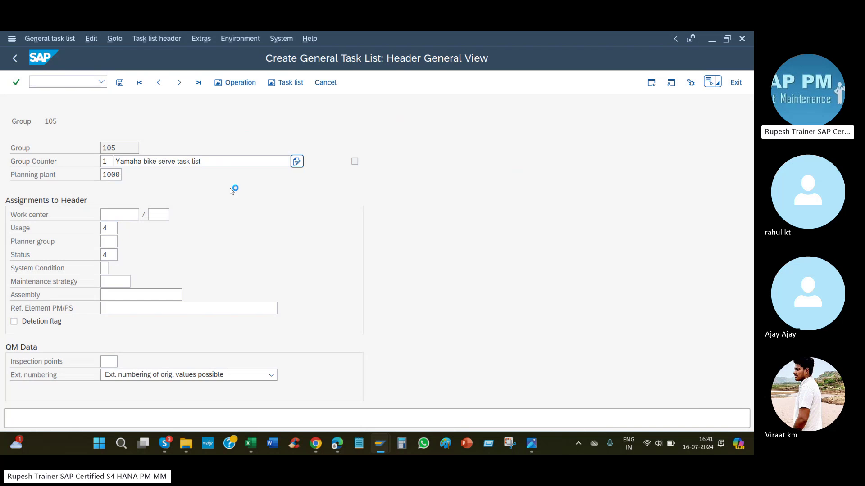
click(362, 174)
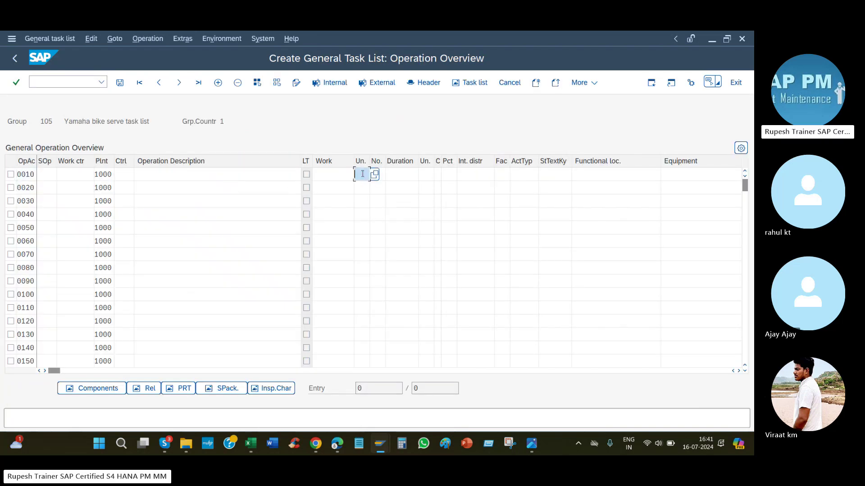
click(426, 174)
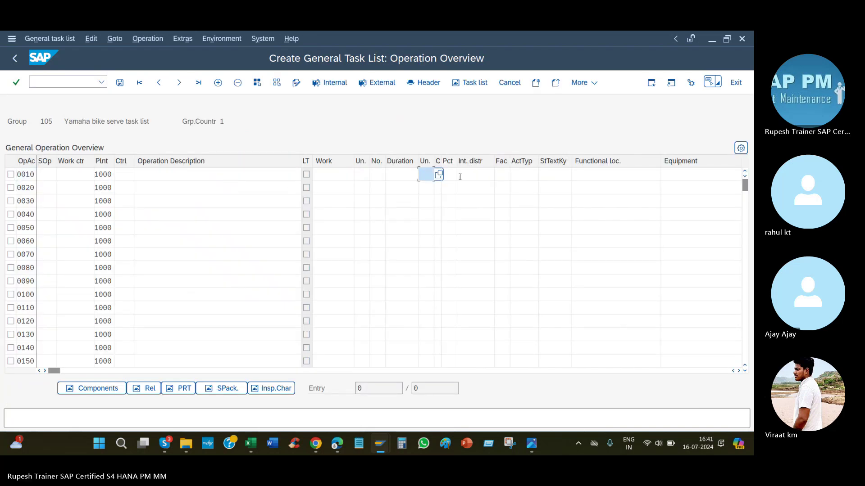
double_click(441, 168)
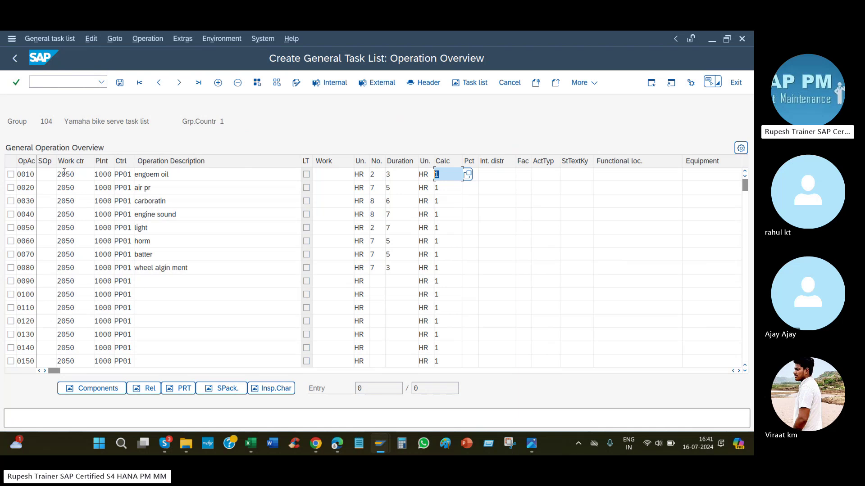
Step: Compare the operation overviews of groups 104 and 105 with the default values in profile PM01
click(19, 174)
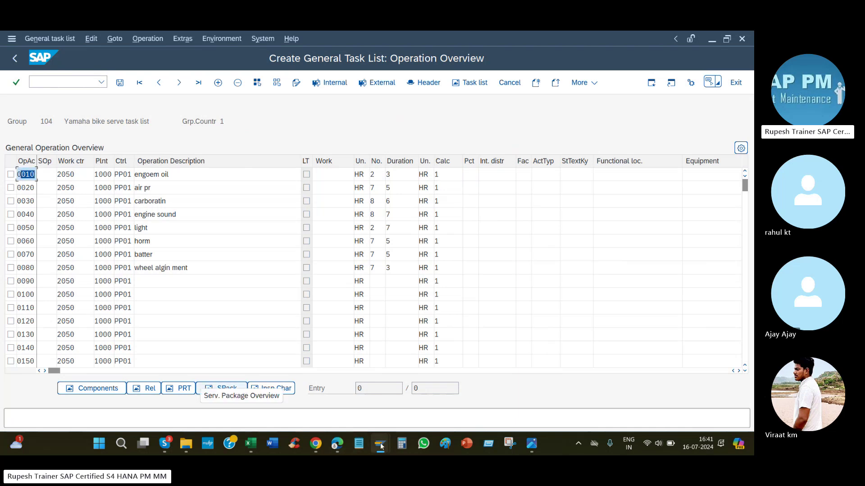
mouse_move(381, 446)
click(378, 401)
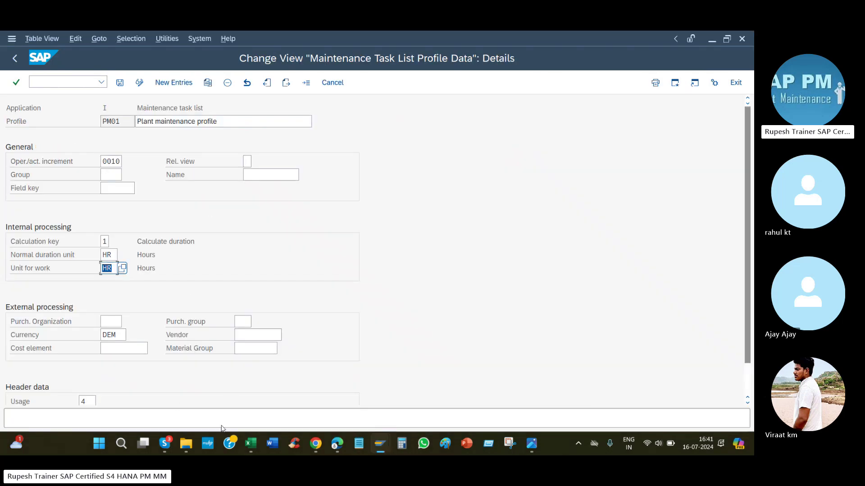
click(315, 446)
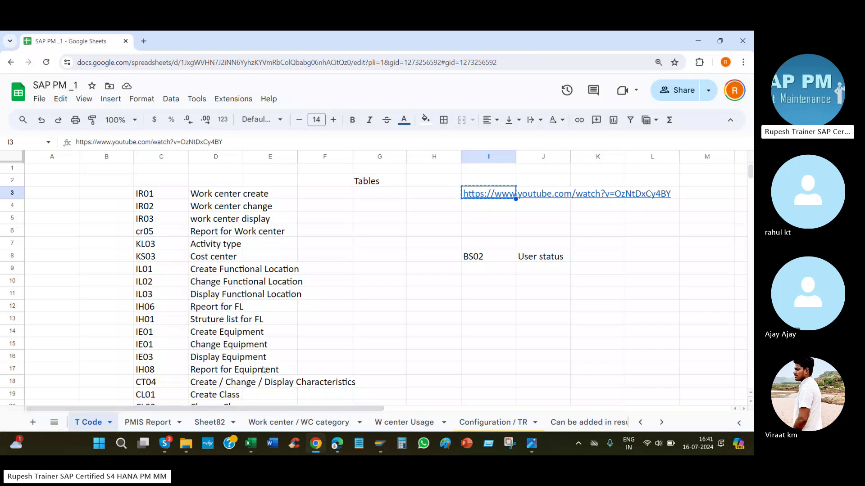
key(alt+Tab)
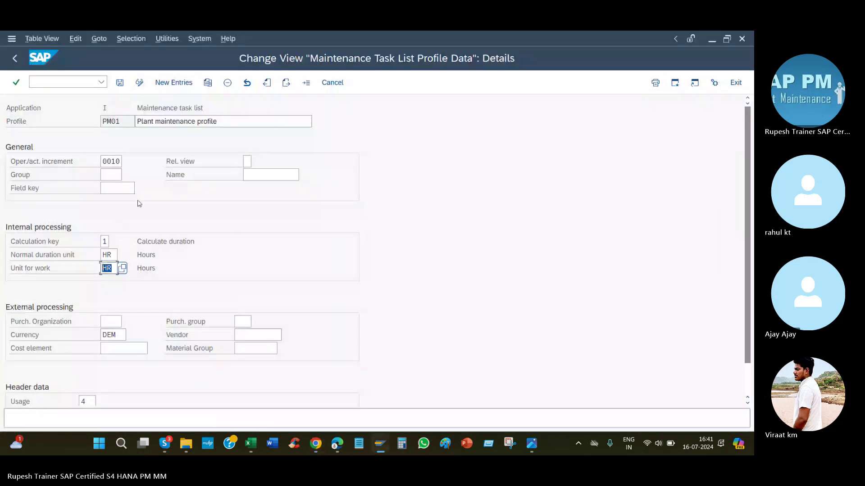
mouse_move(387, 443)
click(307, 392)
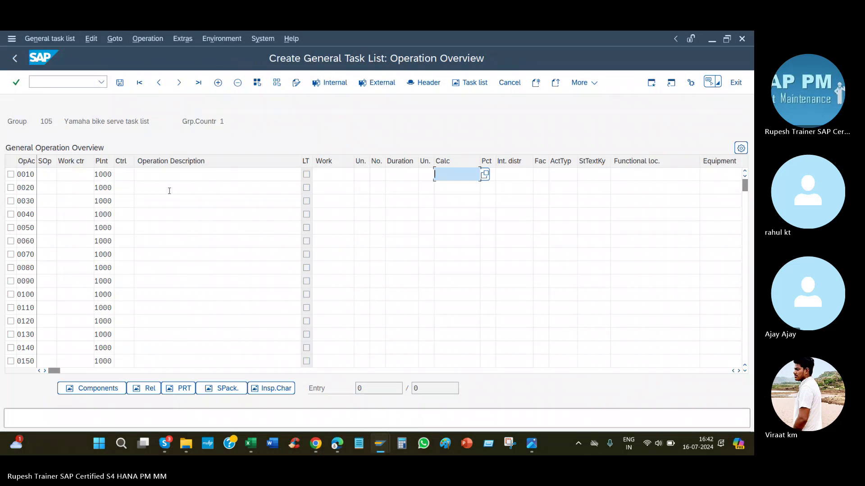
mouse_move(383, 445)
click(321, 406)
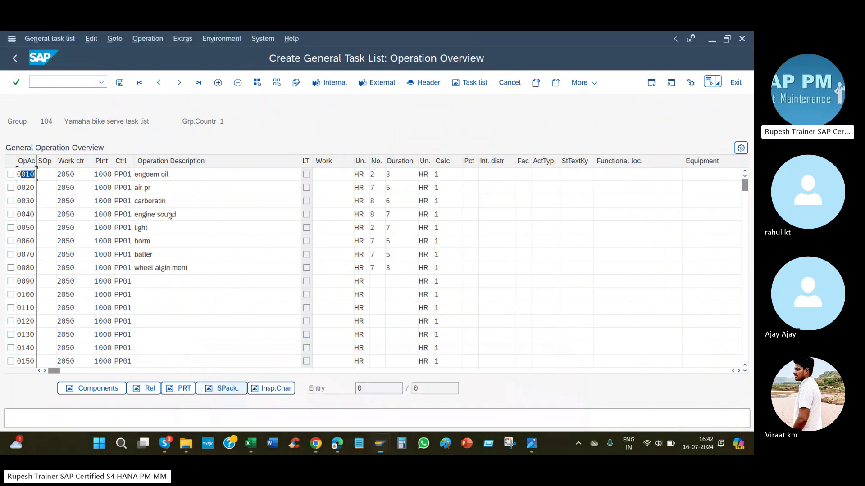
Step: Try to validate the group 104 operations with operation 0010's work left empty
click(440, 174)
click(335, 174)
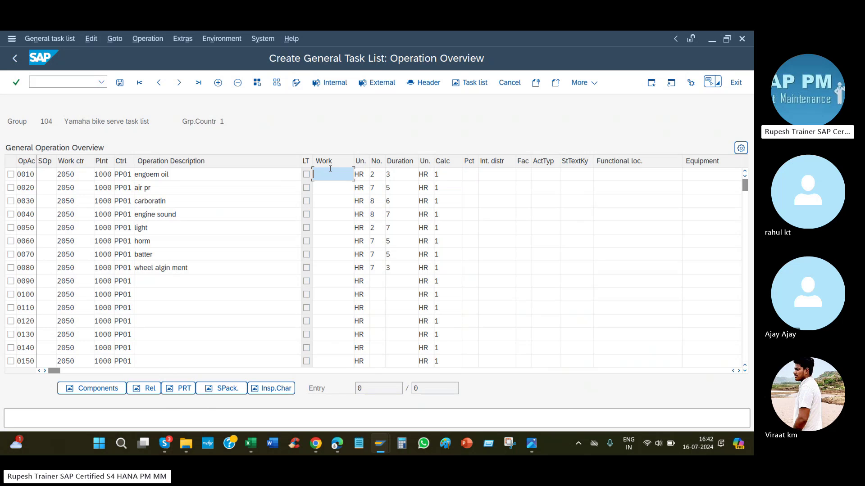
key(Return)
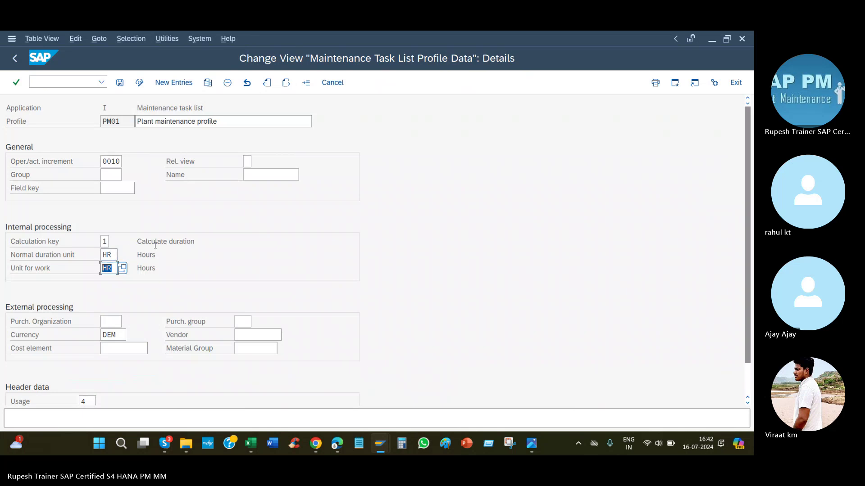
Step: Set profile PM01's calculation key to 2 (Calculate work) and save the change to the proposed customizing request
drag(162, 243, 309, 241)
click(112, 242)
click(166, 242)
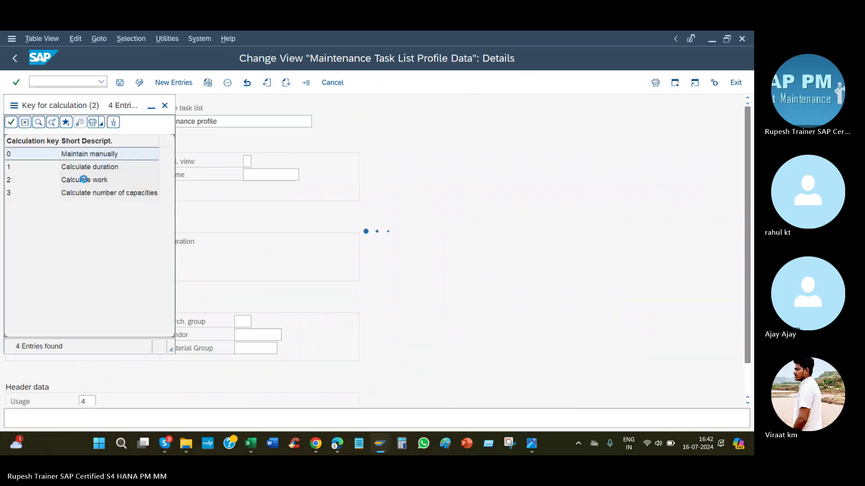
click(84, 180)
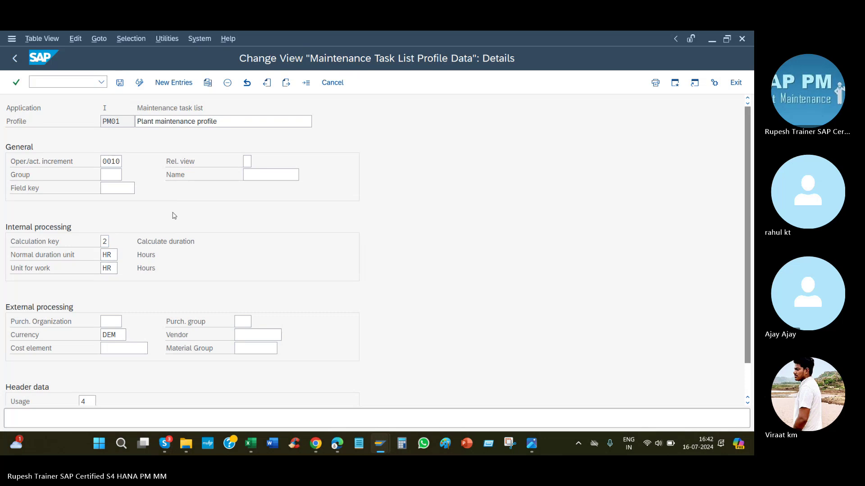
key(ctrl+s)
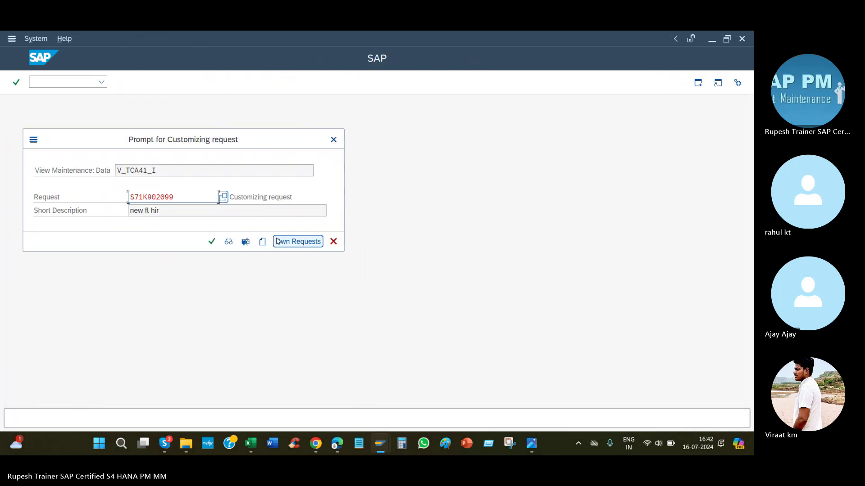
key(Return)
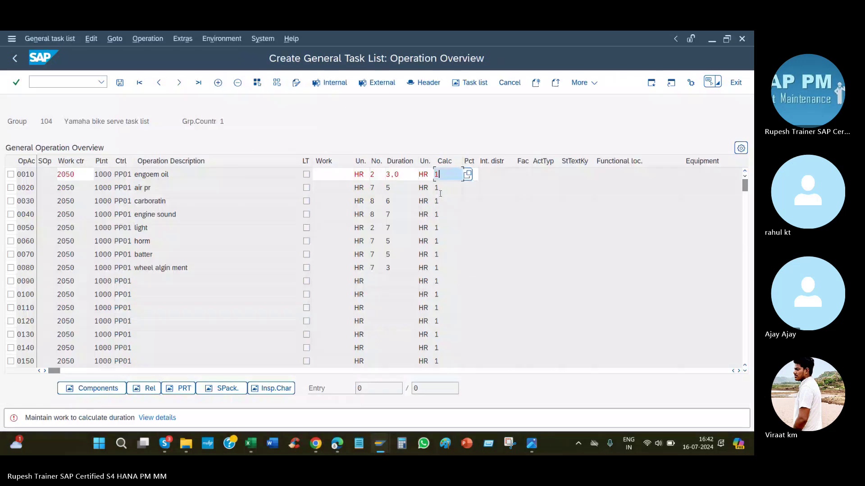
Step: Set the calculation key to 2 for operations 0010 (engoem oil) and 0020 (air pr) in the group 104 task list
key(Return)
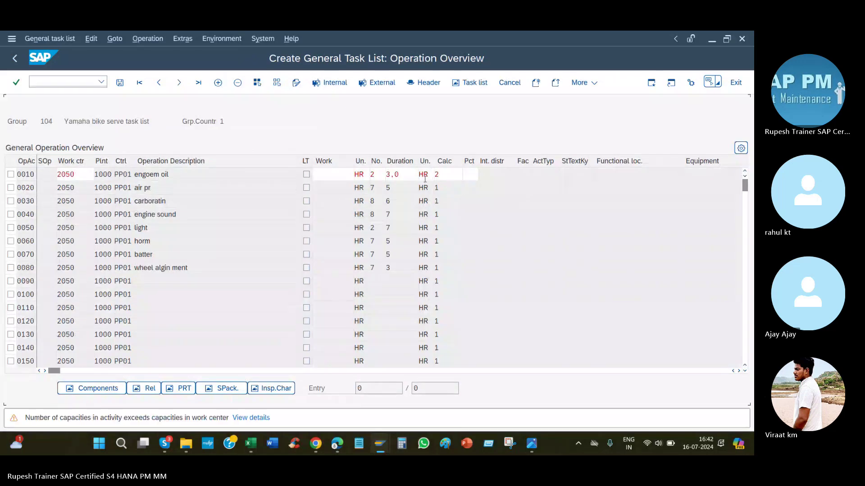
key(Return)
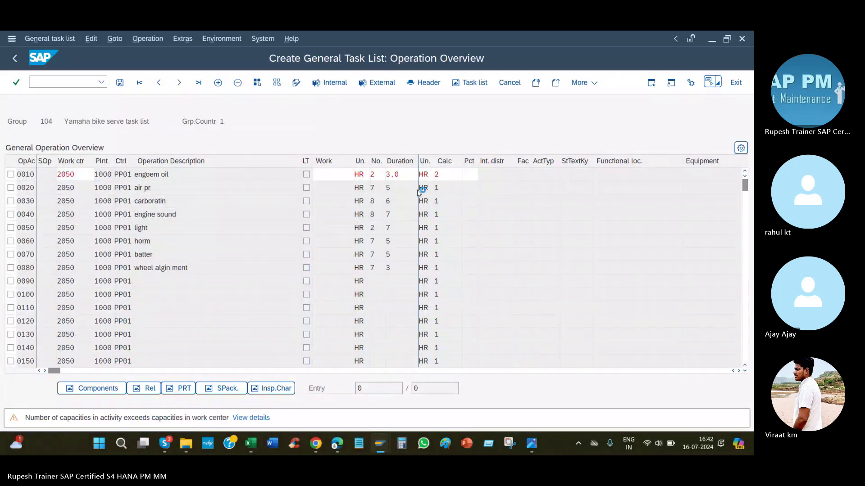
key(Tab)
key(Tab)
key(Tab)
key(Tab)
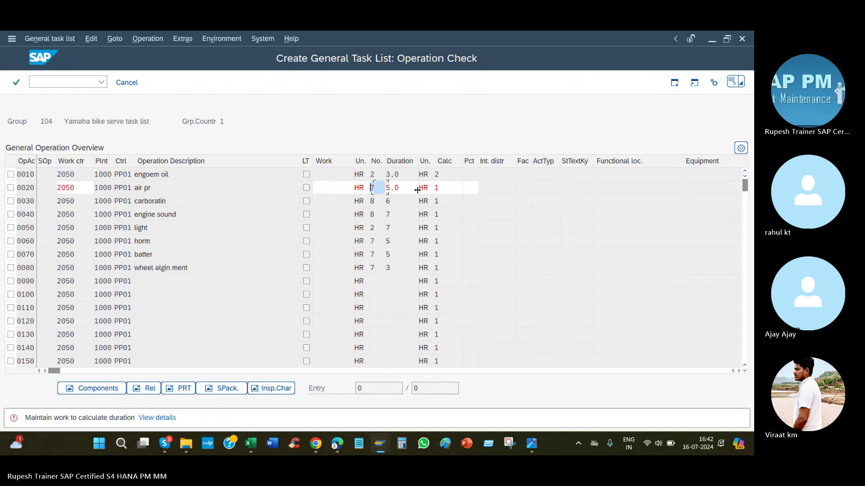
text(2)
key(Return)
key(Return)
Step: Set the calculation key to 2 for operations 0030 (carboratin) and 0040 (engine sound)
key(Tab)
key(Tab)
key(Tab)
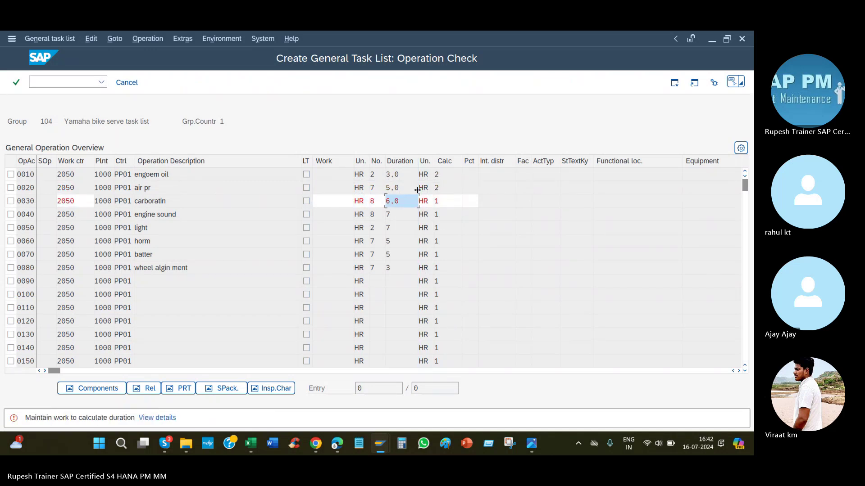
text(2)
key(Return)
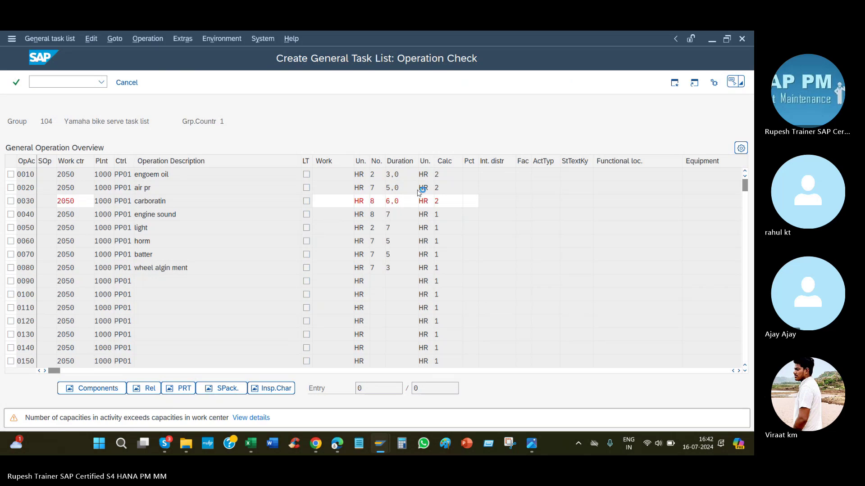
key(Return)
key(Tab)
key(Tab)
text(8)
key(Tab)
key(Tab)
key(Tab)
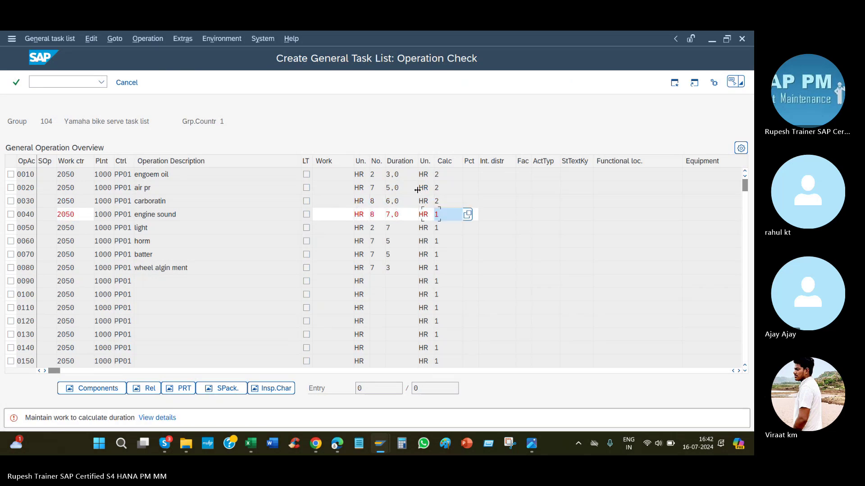
text(2)
key(Return)
key(Return)
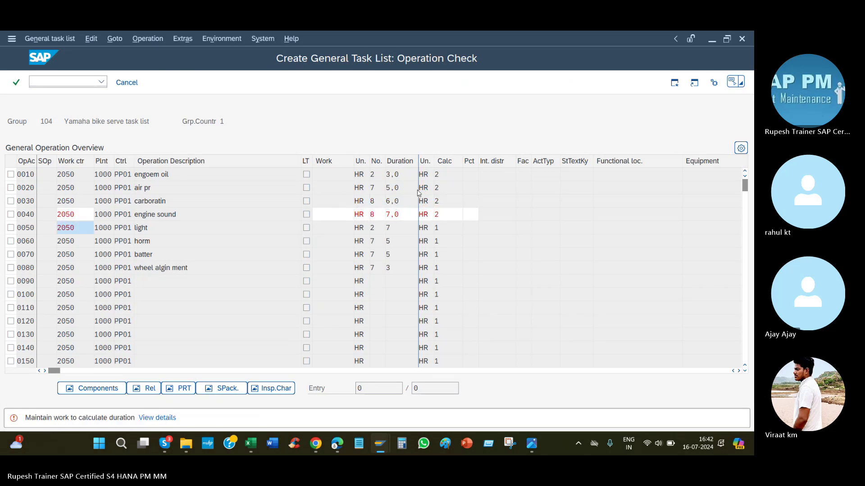
Step: Set the calculation key to 2 for operations 0050 (light) and 0060 (horm)
key(Return)
text(2)
key(Return)
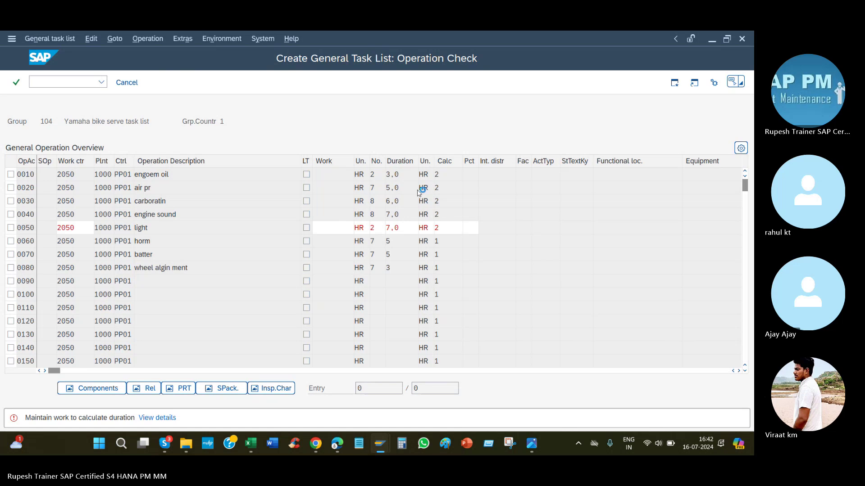
key(Return)
key(Tab)
key(Tab)
key(Tab)
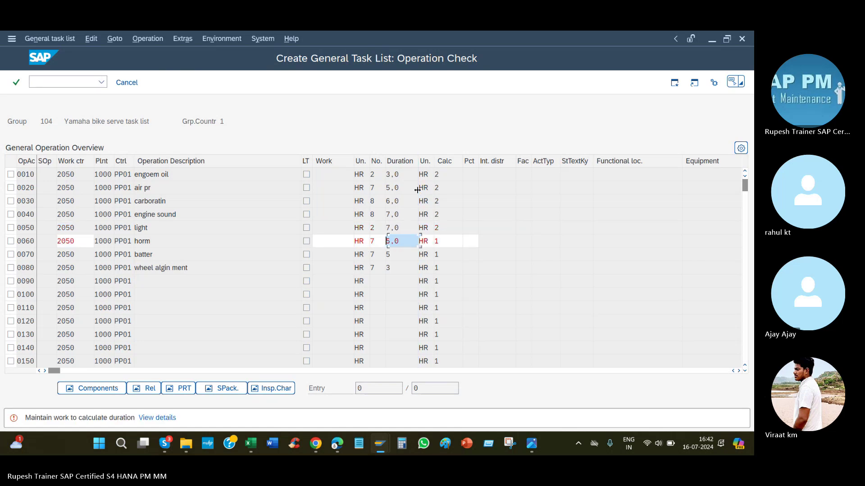
text(2)
key(Return)
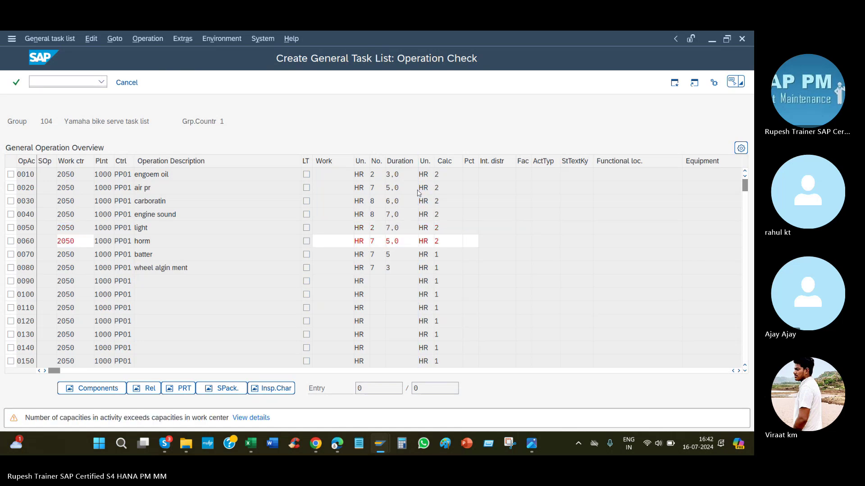
key(Return)
key(Return)
Step: Set the calculation key to 2 for operations 0070 (batter) and 0080 (wheel algin ment) and complete the operation check
key(Tab)
key(Tab)
text(7)
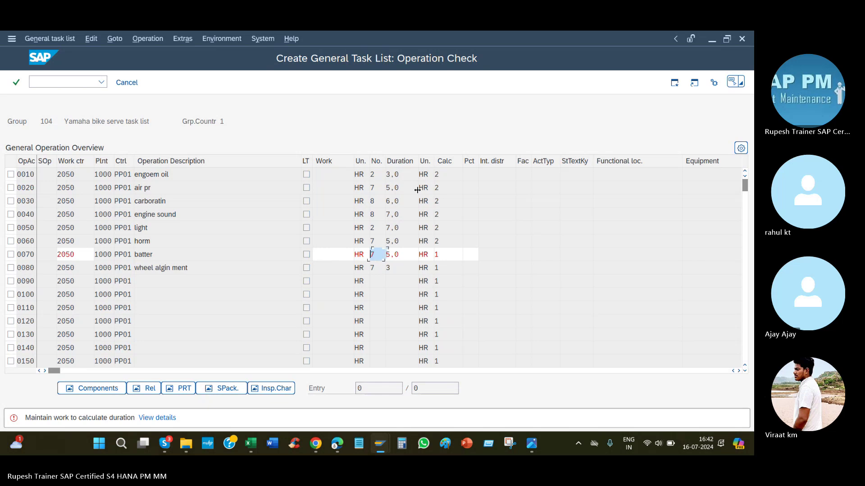
key(Tab)
key(Tab)
key(Tab)
text(2)
key(Return)
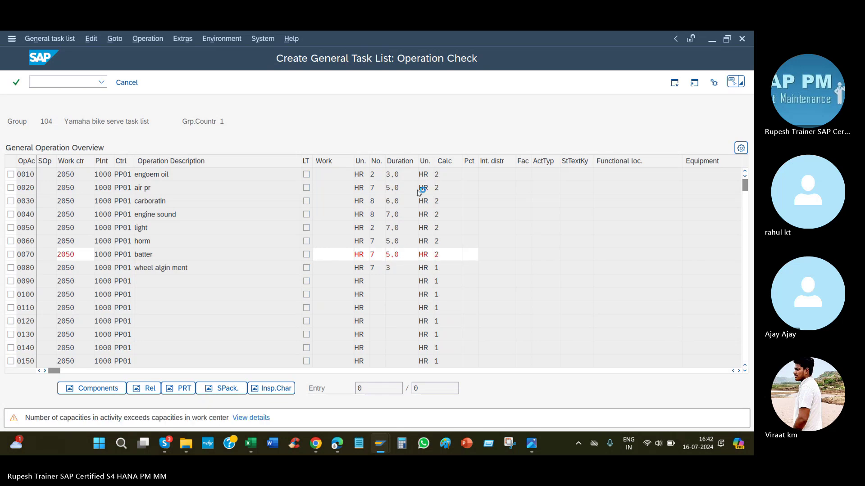
key(Return)
key(Tab)
key(Tab)
key(Tab)
key(Tab)
key(Tab)
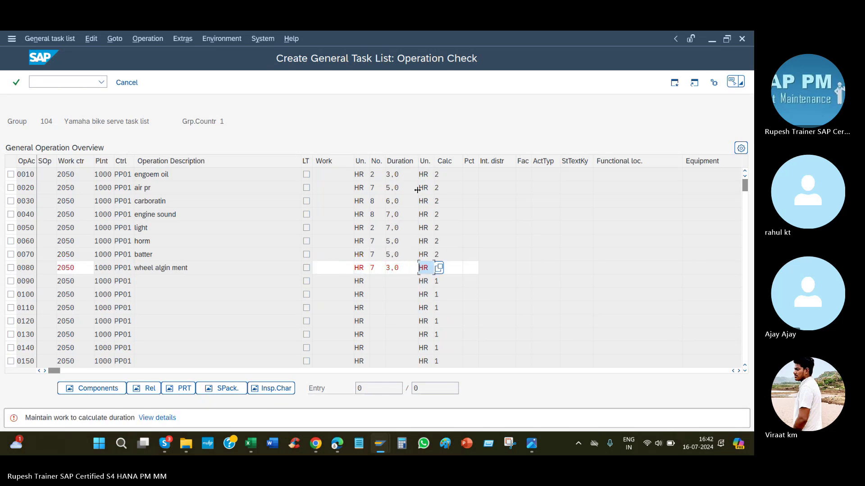
text(2)
key(Return)
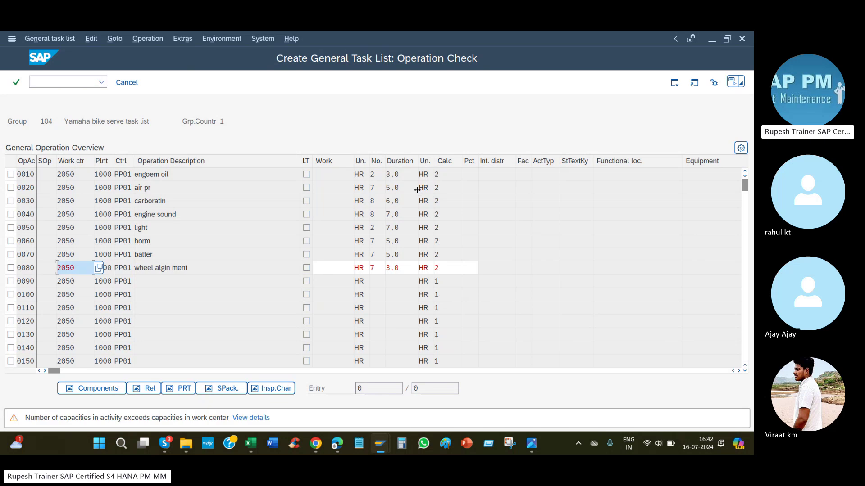
click(448, 270)
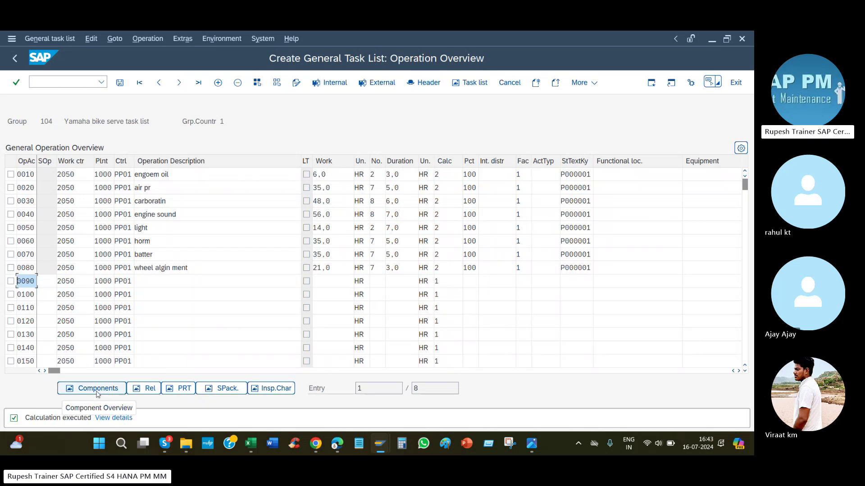
Step: Open the component overview of operation 0010 and try to assign material 500045 with a quantity of 33
click(11, 174)
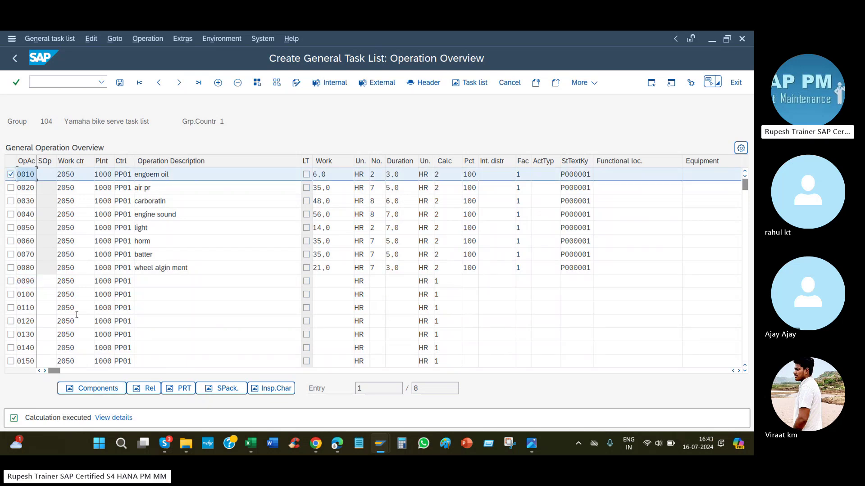
click(112, 389)
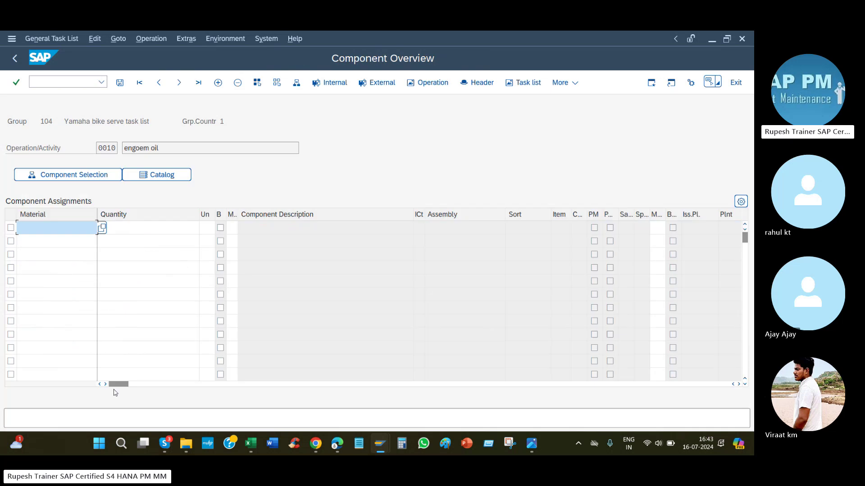
text(00045)
click(172, 229)
text(33)
key(Return)
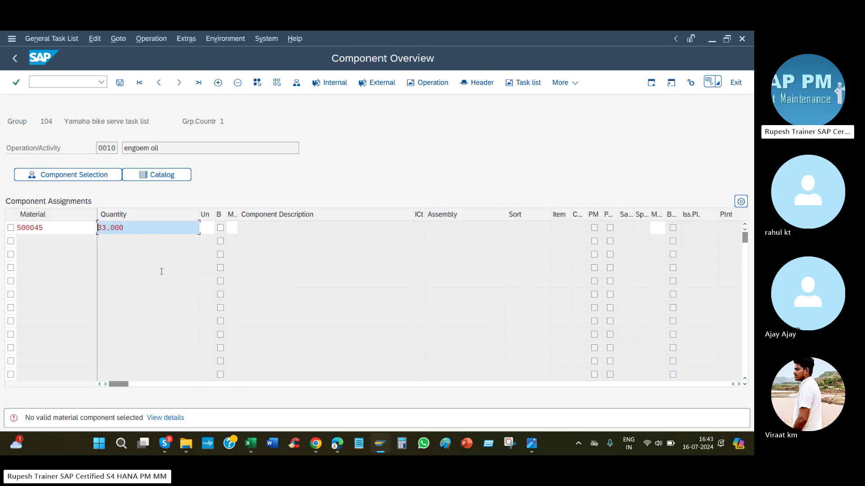
key(shift+Tab)
key(BackSpace)
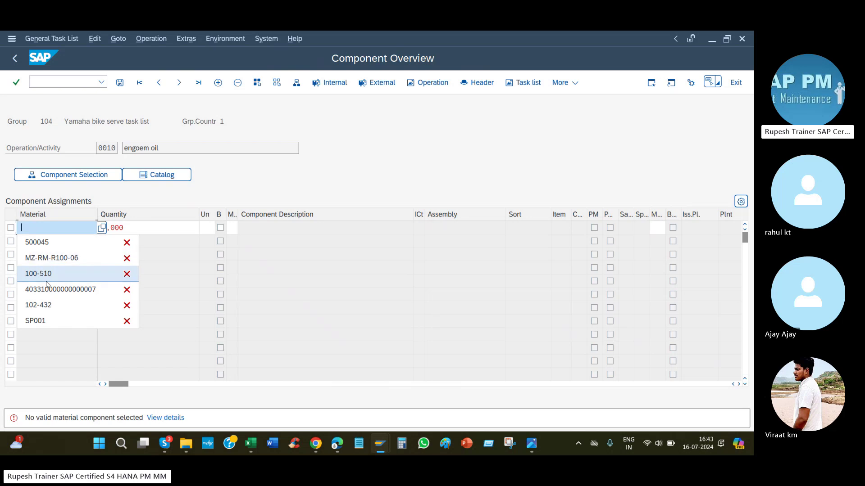
click(74, 289)
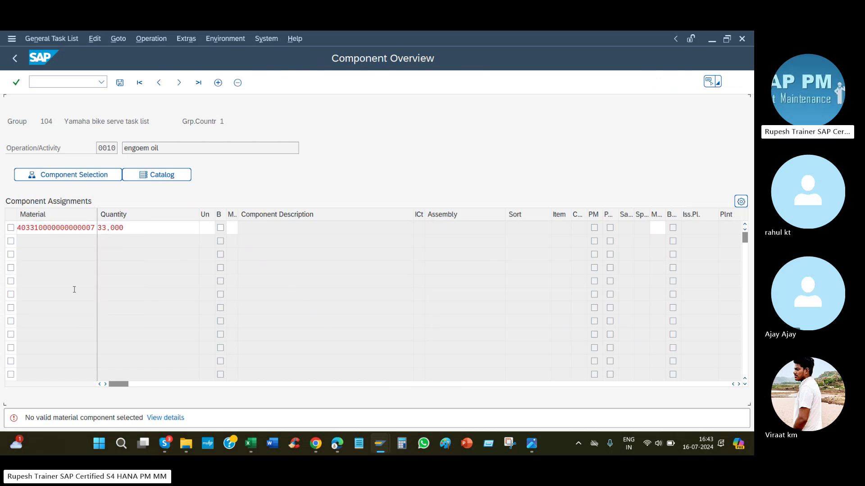
Step: Clear the component's material and try MZ-RM-R100-06 from the earlier entries instead
key(Delete)
key(Delete)
key(Delete)
key(Delete)
key(Delete)
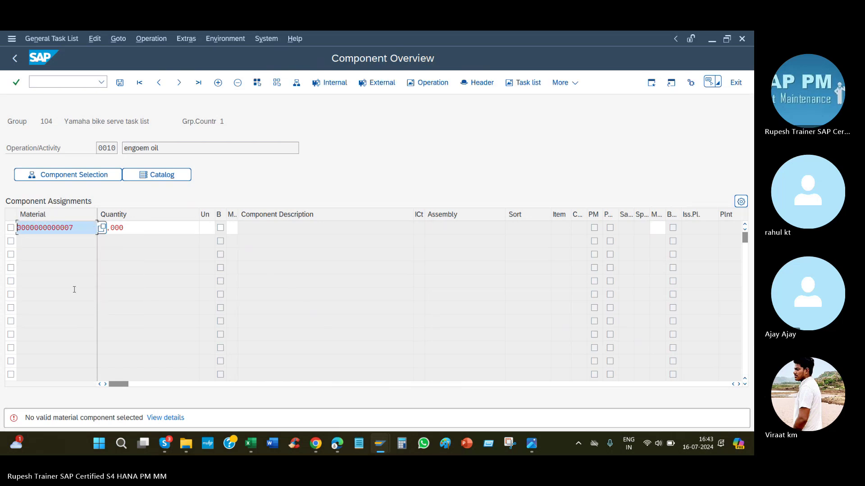
key(Delete)
key(Delete)
key(Delete)
key(Delete)
key(Delete)
key(Delete)
key(Delete)
key(Delete)
key(Delete)
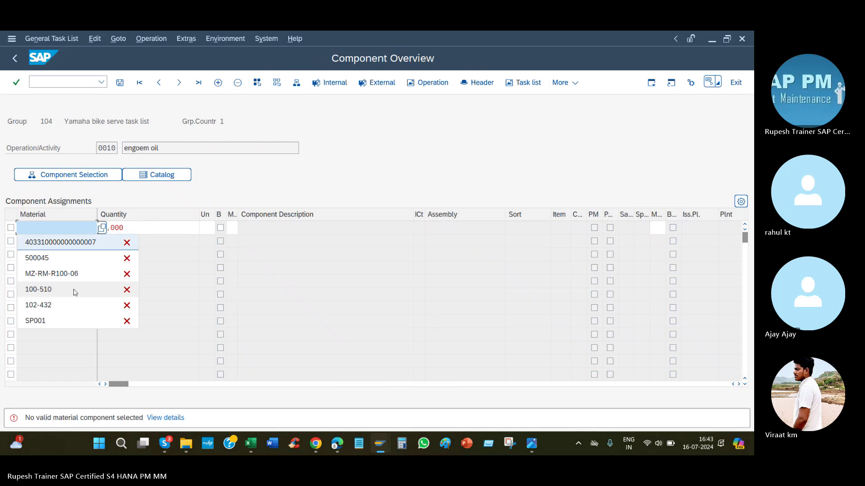
key(Down)
key(Down)
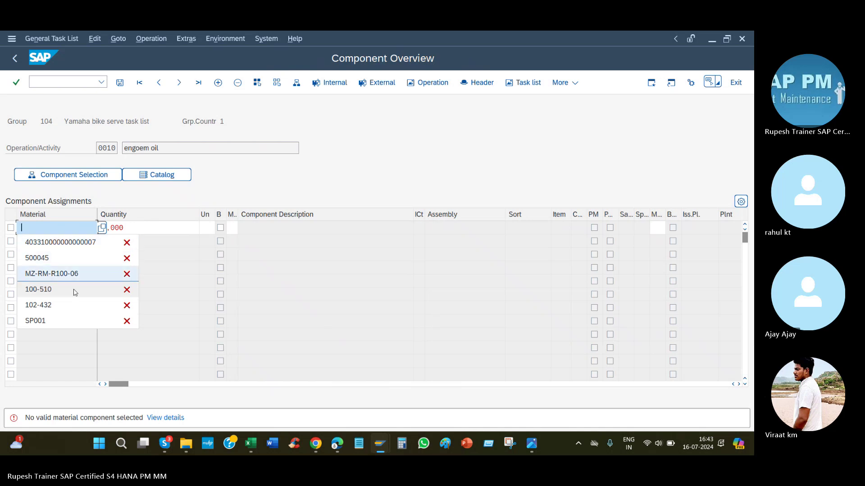
key(Return)
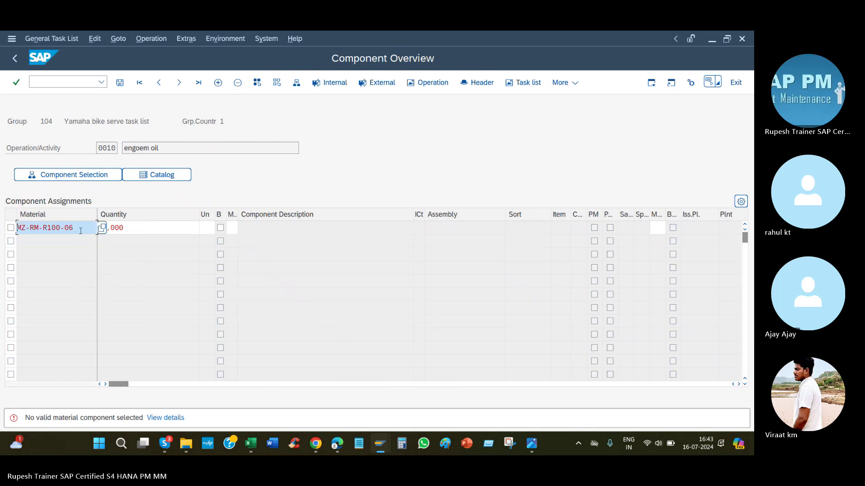
Step: Clear the material again and try to assign 100-510 to operation 0010
key(BackSpace)
key(BackSpace)
key(BackSpace)
key(BackSpace)
key(BackSpace)
key(BackSpace)
key(BackSpace)
key(BackSpace)
key(BackSpace)
key(BackSpace)
key(BackSpace)
key(BackSpace)
key(BackSpace)
key(Down)
key(Down)
key(Down)
key(Down)
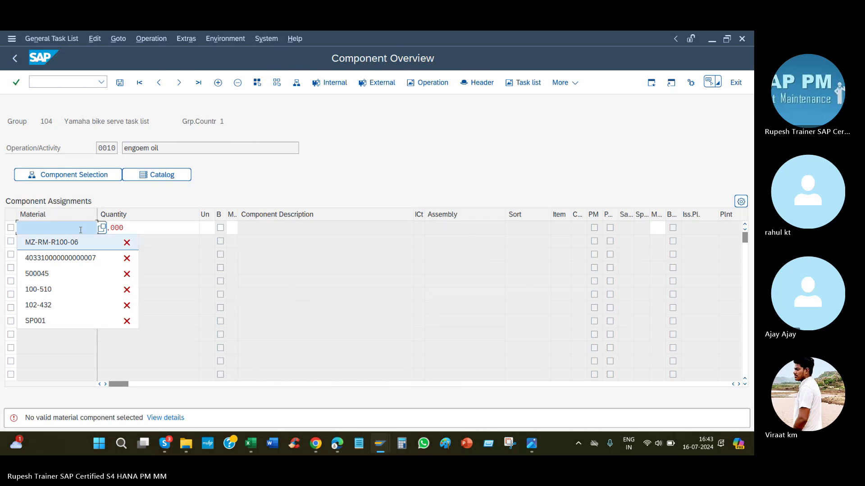
key(Return)
key(Return)
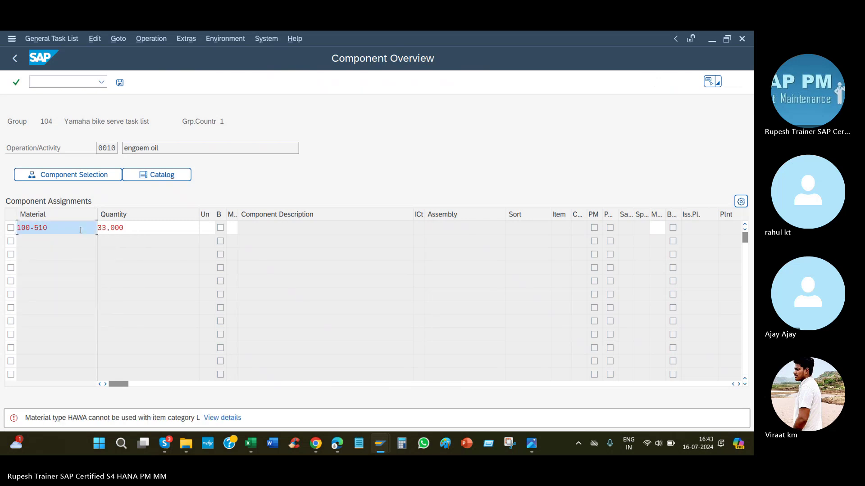
Step: Replace the component's material with SP001 and try to validate it
key(BackSpace)
key(BackSpace)
key(BackSpace)
key(BackSpace)
key(BackSpace)
key(BackSpace)
key(BackSpace)
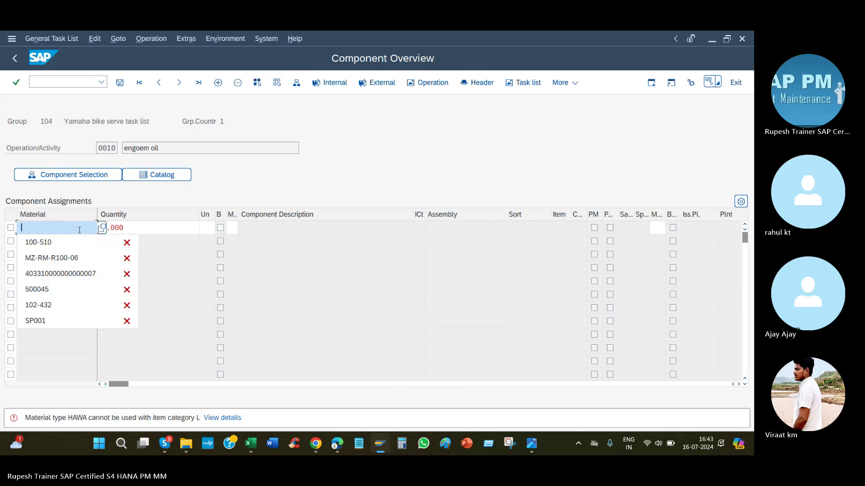
key(Down)
key(Down)
key(Down)
key(Down)
key(Down)
key(Down)
key(Return)
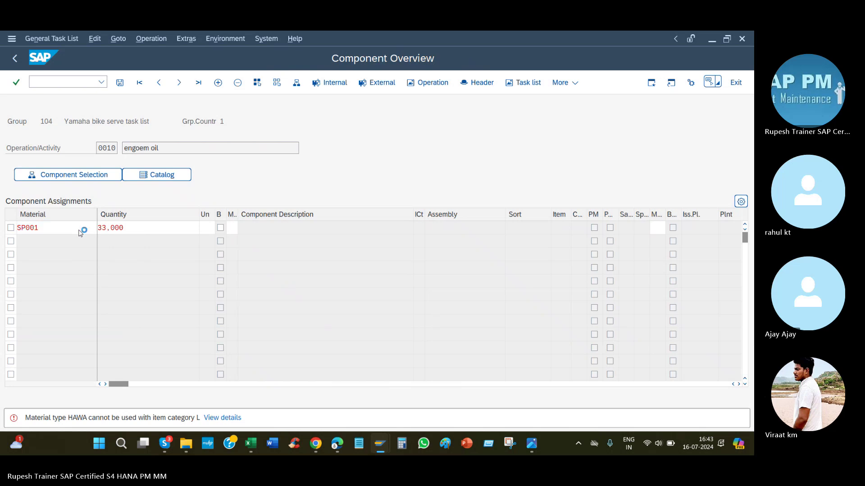
key(Return)
Step: Search the materials of plant 1000, choose A-0001 and try to validate it with a quantity of 33
click(105, 229)
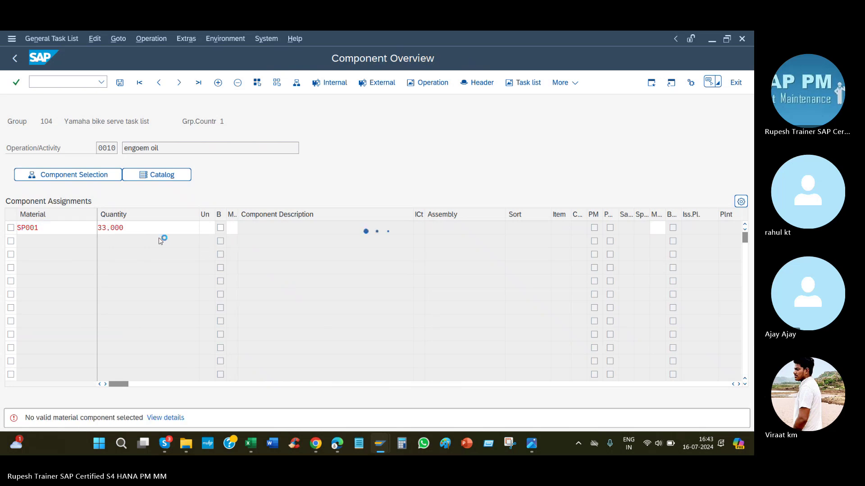
click(127, 207)
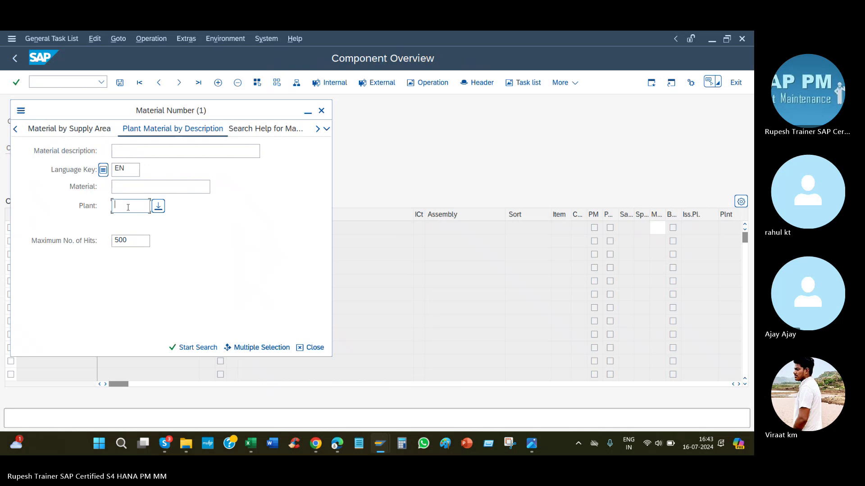
text(1000)
key(Return)
double_click(51, 362)
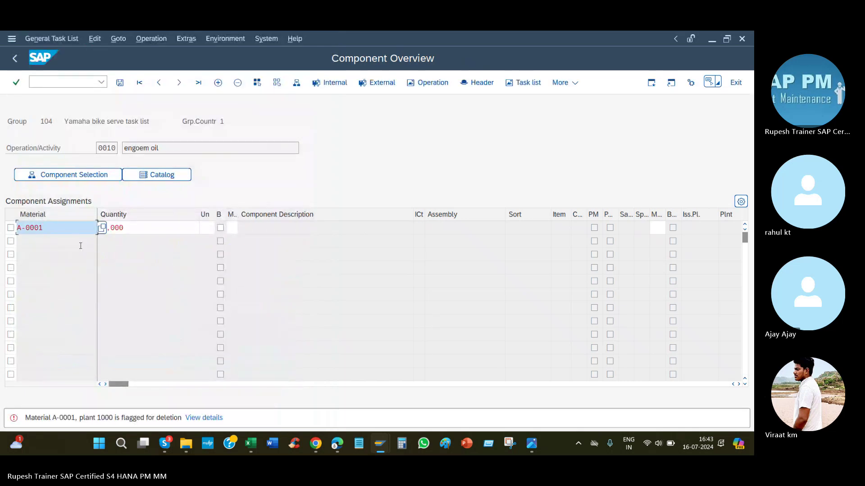
click(103, 229)
text(33)
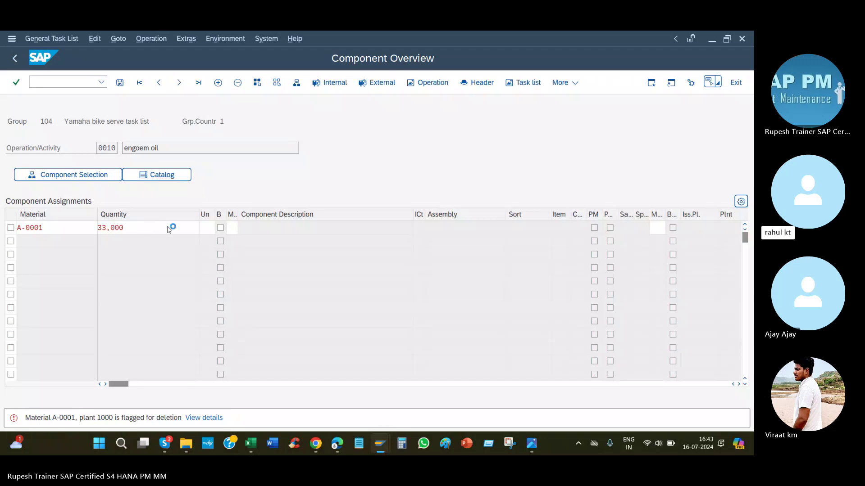
key(Return)
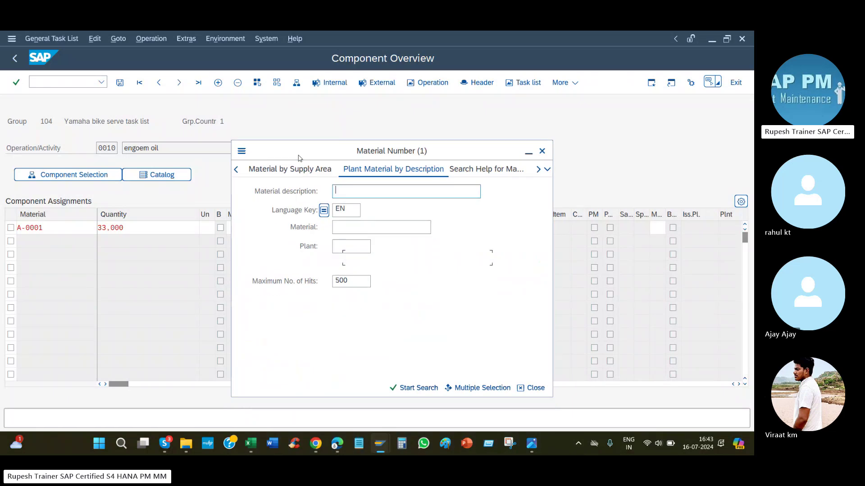
Step: Search the materials of plant 1000 by description and assign material 641 to operation 0010 with a quantity of 33
click(349, 247)
text(1000)
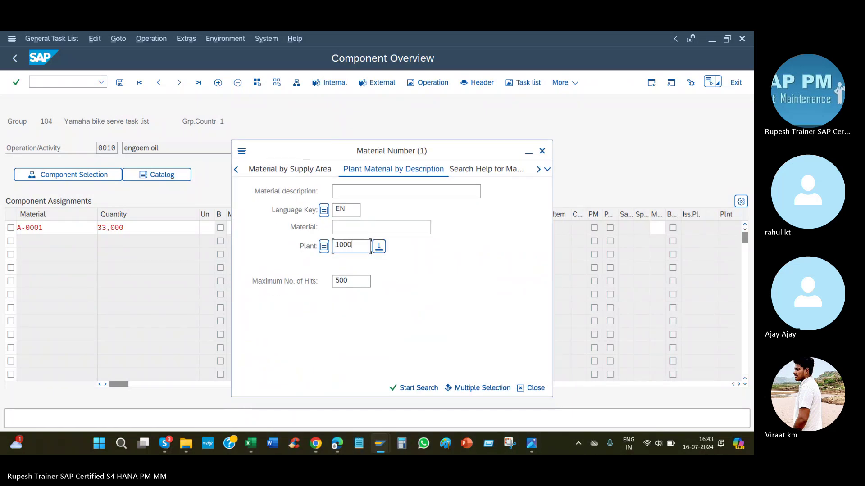
key(Return)
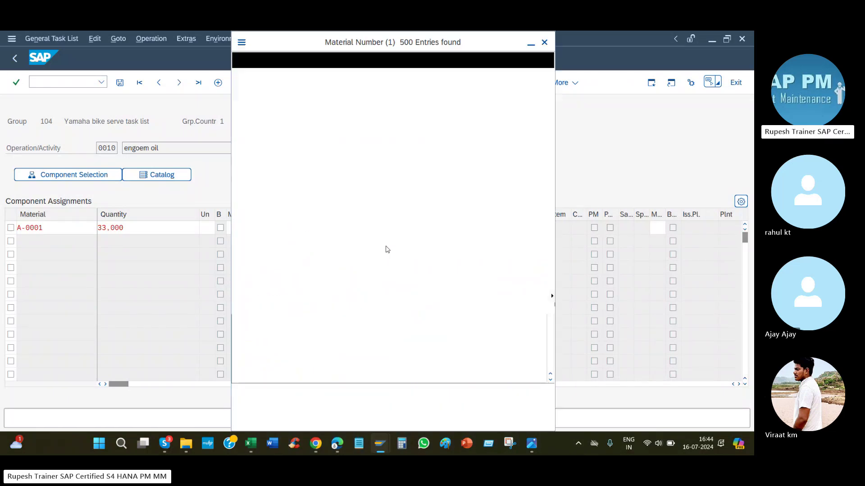
scroll(328, 286, down, 2)
double_click(270, 347)
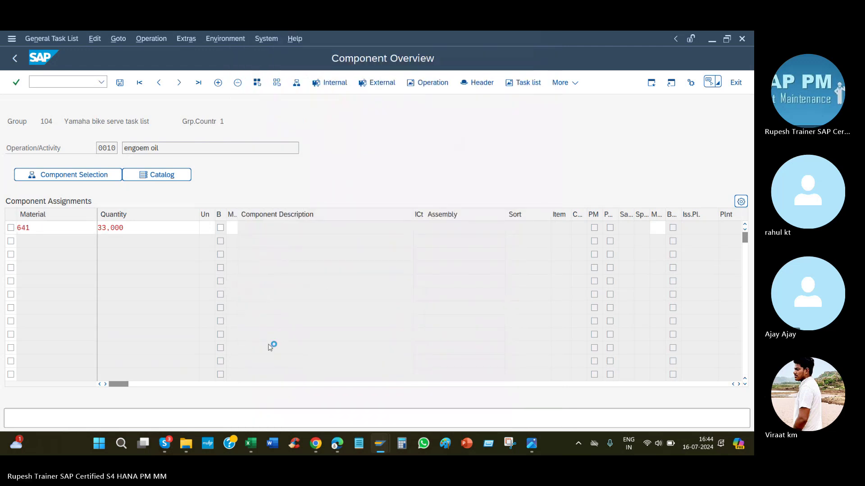
click(46, 268)
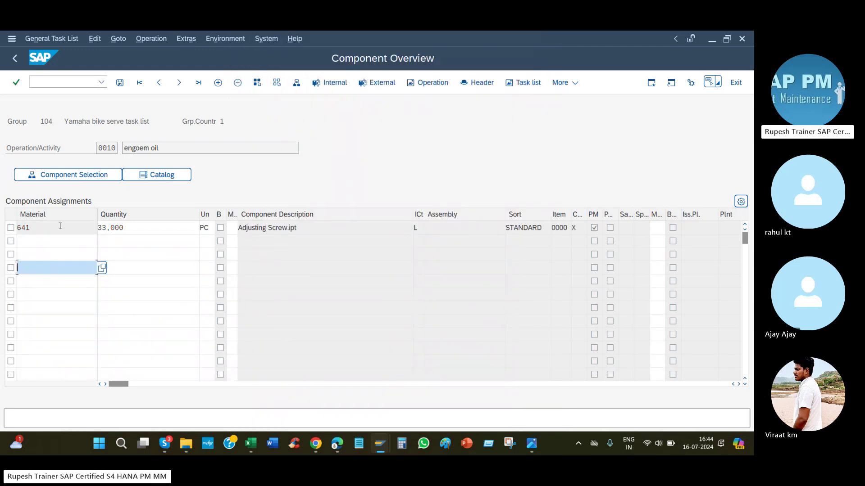
double_click(24, 227)
double_click(146, 232)
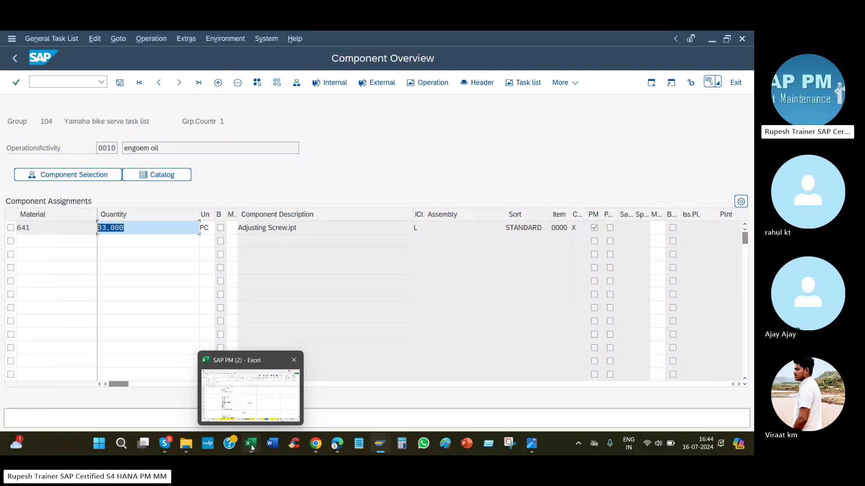
click(249, 405)
scroll(193, 246, up, 3)
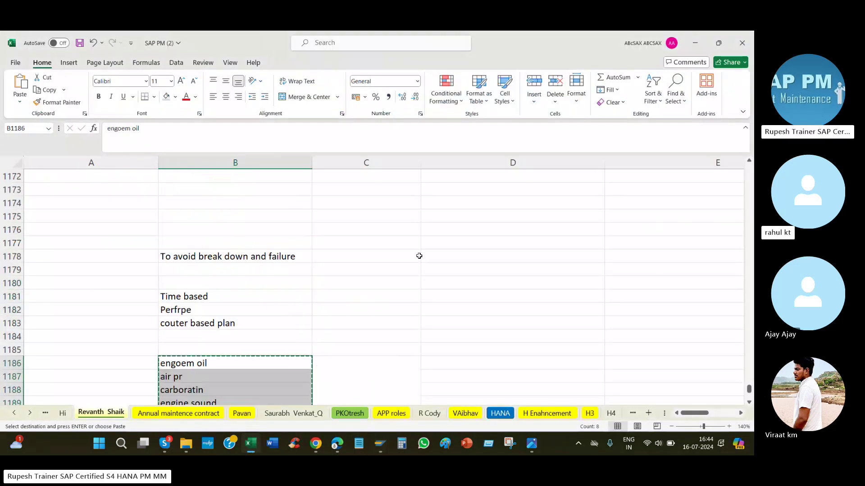
key(alt+Tab)
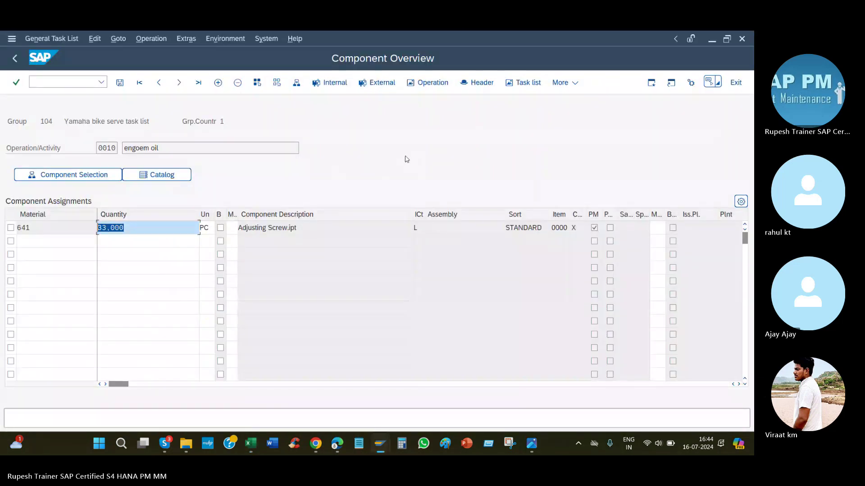
click(156, 305)
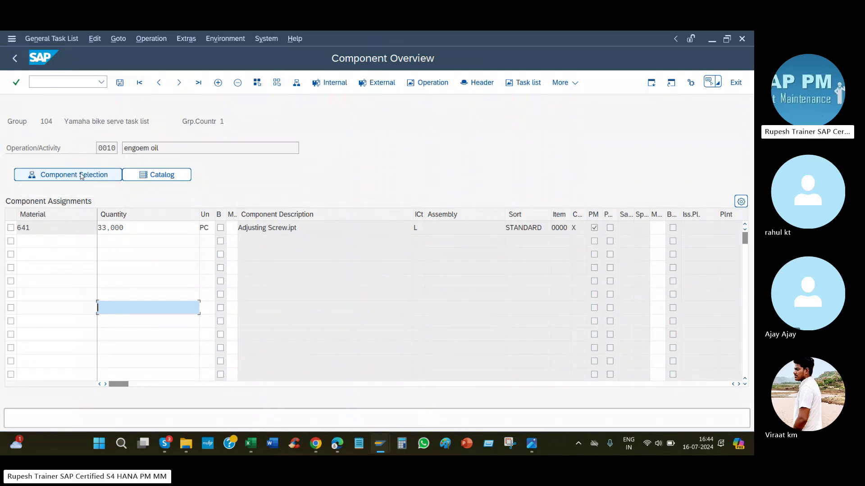
drag(56, 122, 35, 122)
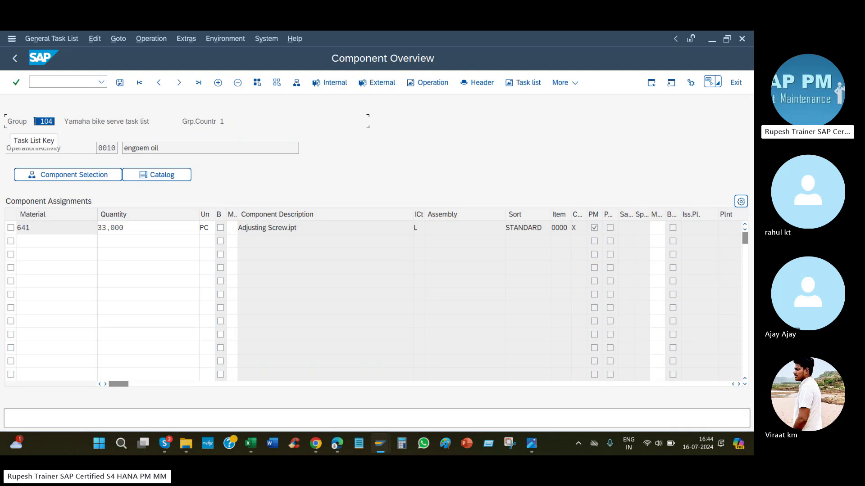
click(88, 238)
key(Down)
key(Down)
key(Down)
key(Down)
key(Down)
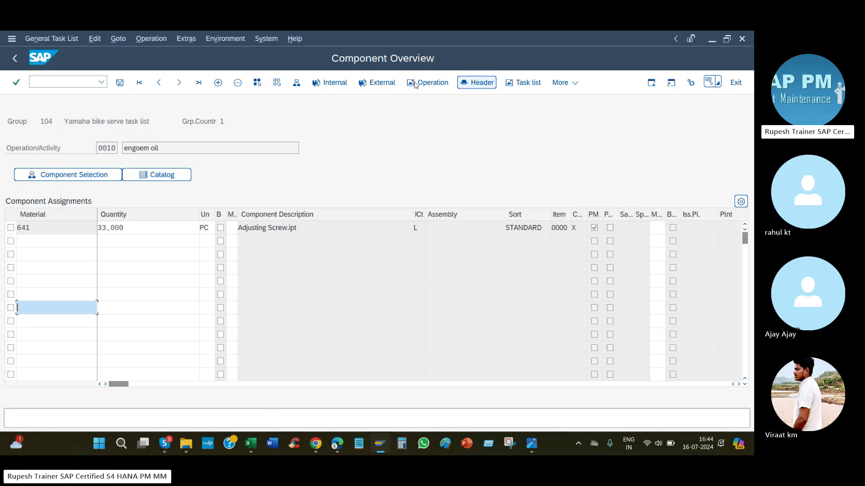
Step: Return to the operation overview and set the control key of operation 0080, wheel algin ment, to PM03
click(434, 85)
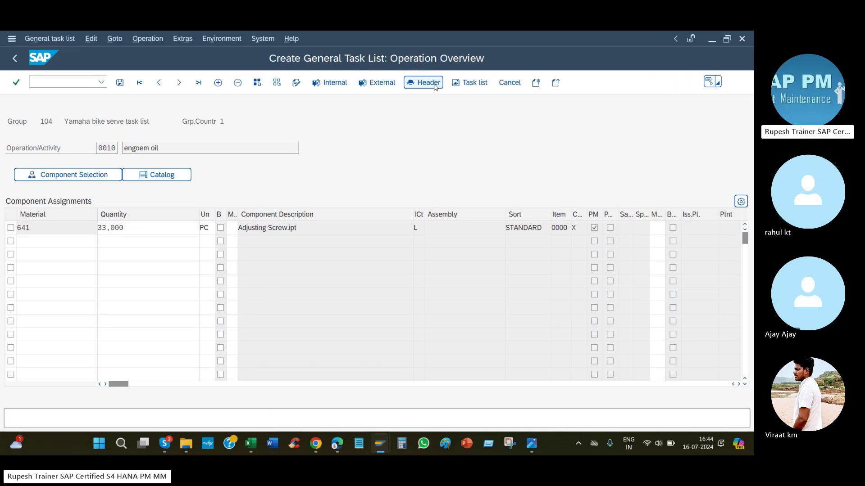
double_click(123, 267)
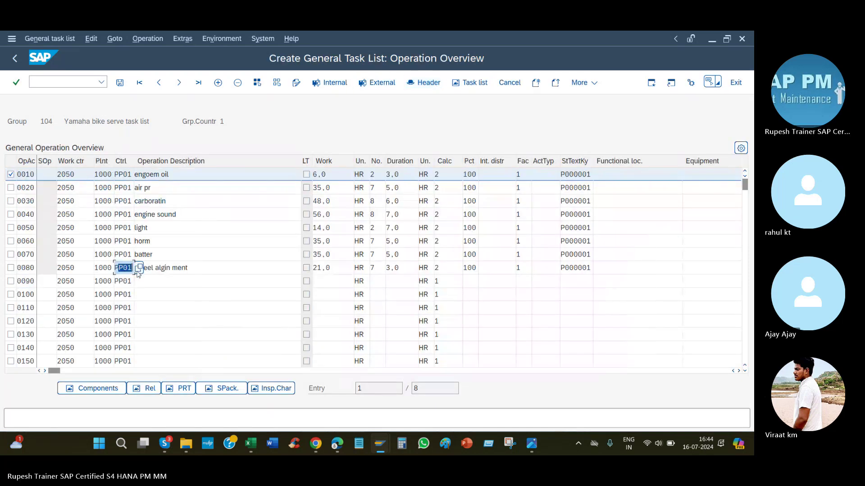
text(p)
key(Return)
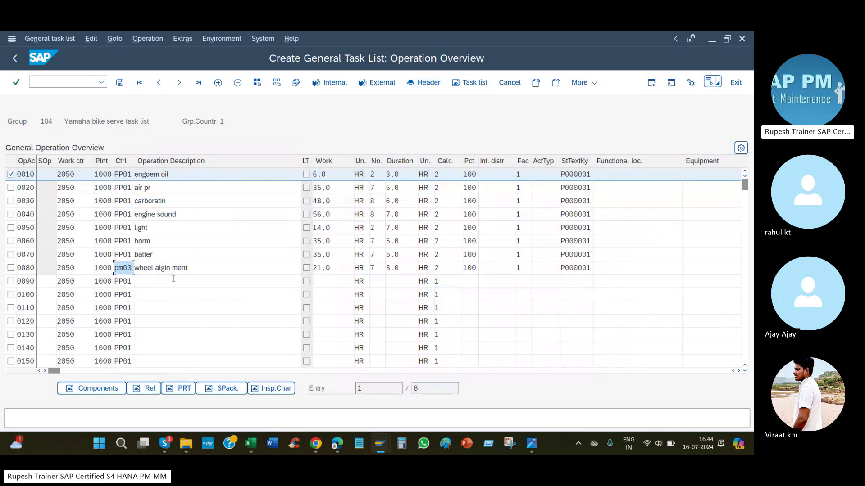
key(Return)
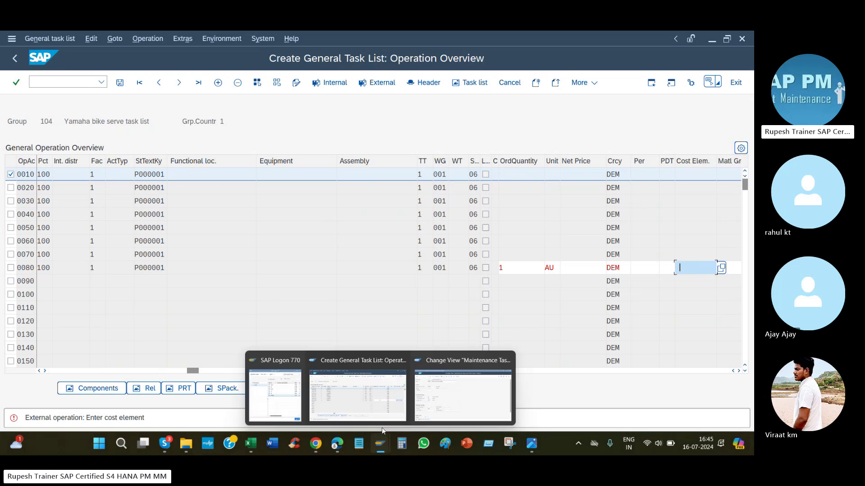
Step: Examine the cost element under external processing in task list profile PM01, comparing it with the external operation's data
mouse_move(380, 444)
click(466, 386)
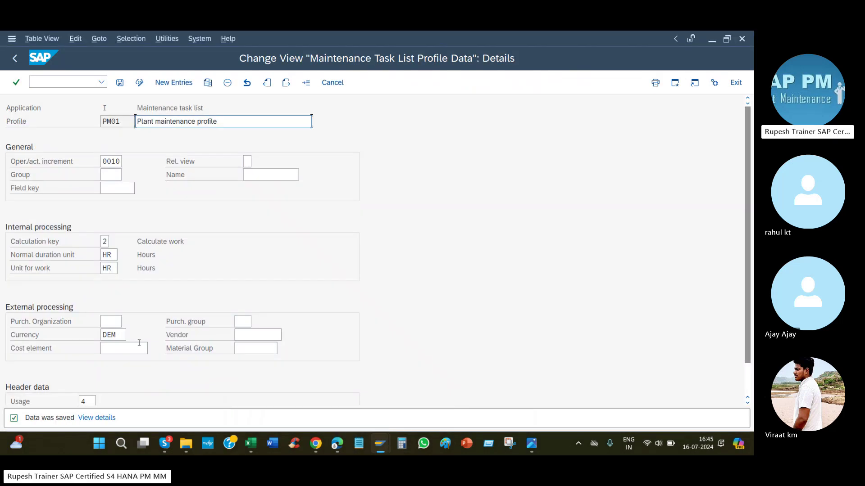
click(120, 349)
key(alt+Tab)
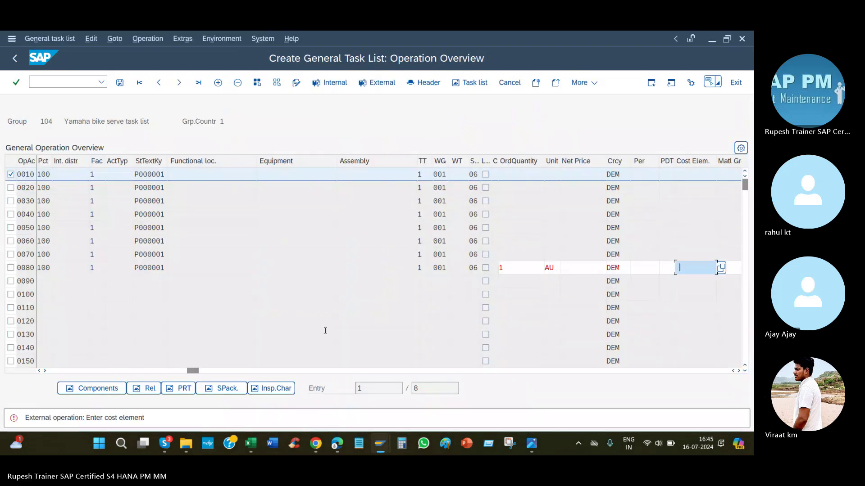
key(alt+Tab)
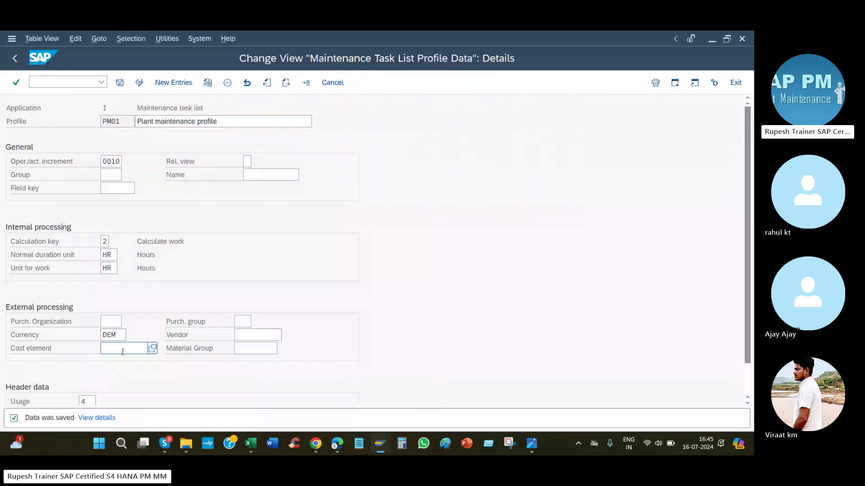
key(alt+Tab)
Step: Look up the available cost elements for operation 0080, choose 510 (ADM COST) and try to validate it
key(Return)
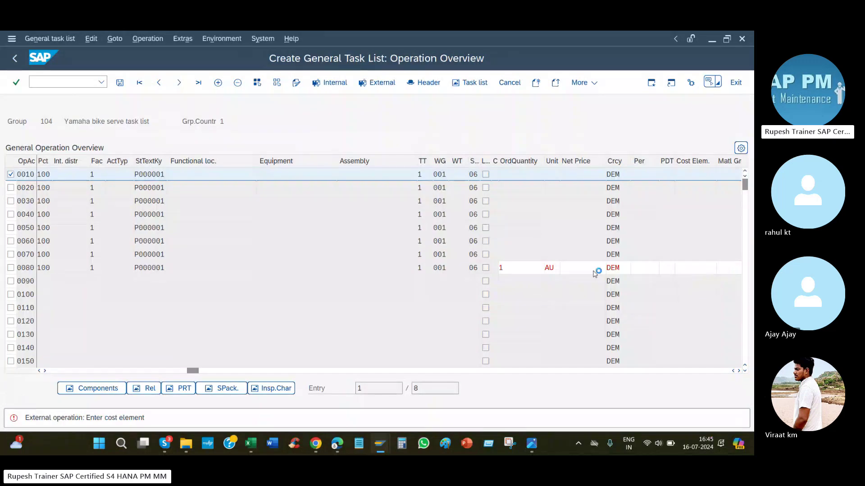
key(F4)
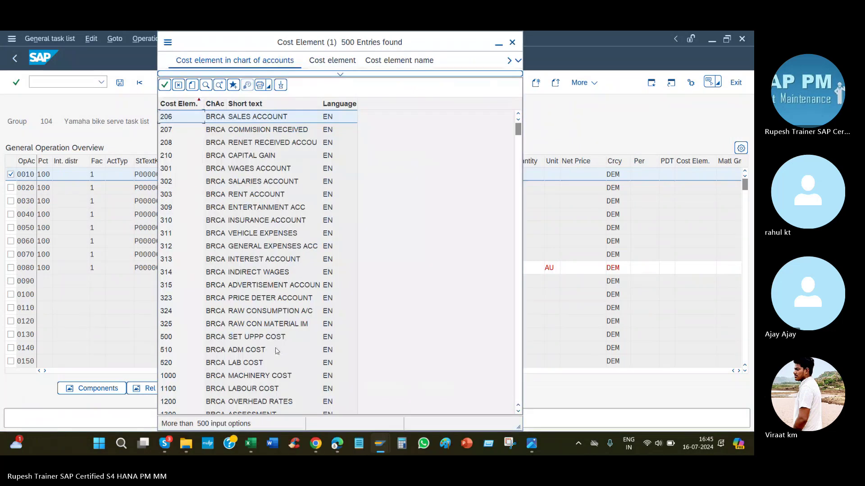
double_click(256, 349)
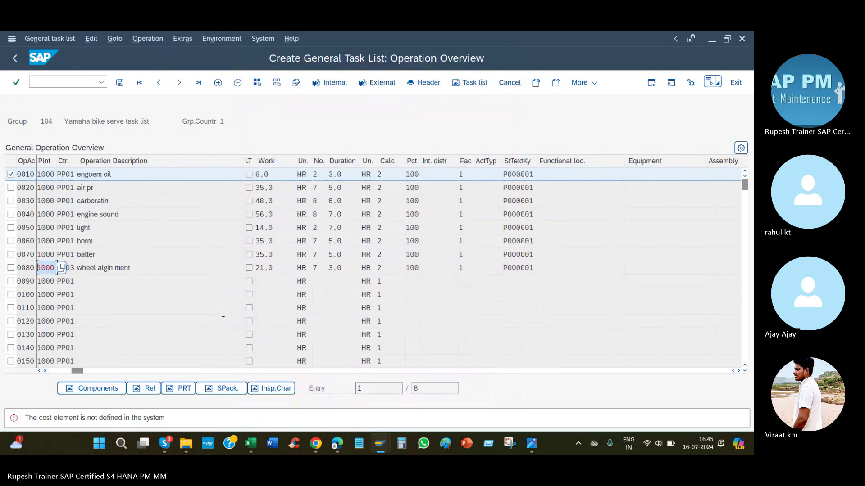
key(Return)
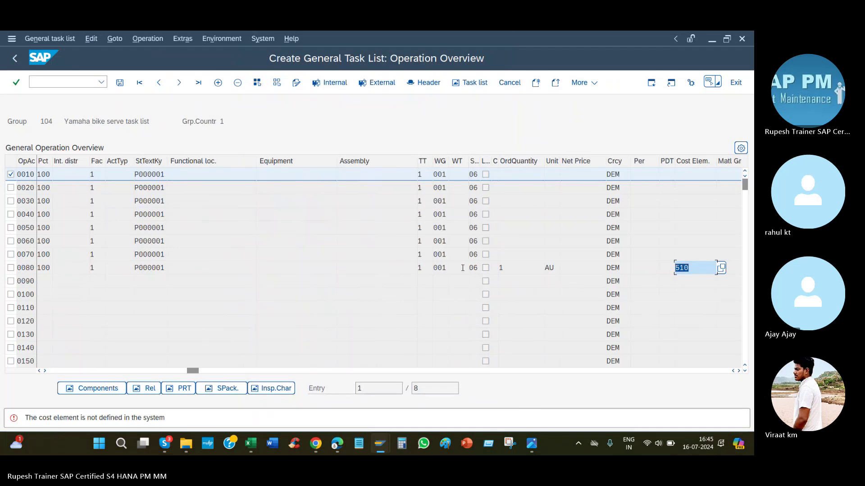
Step: Start transaction IA09 in a new session and list the general task lists
click(263, 39)
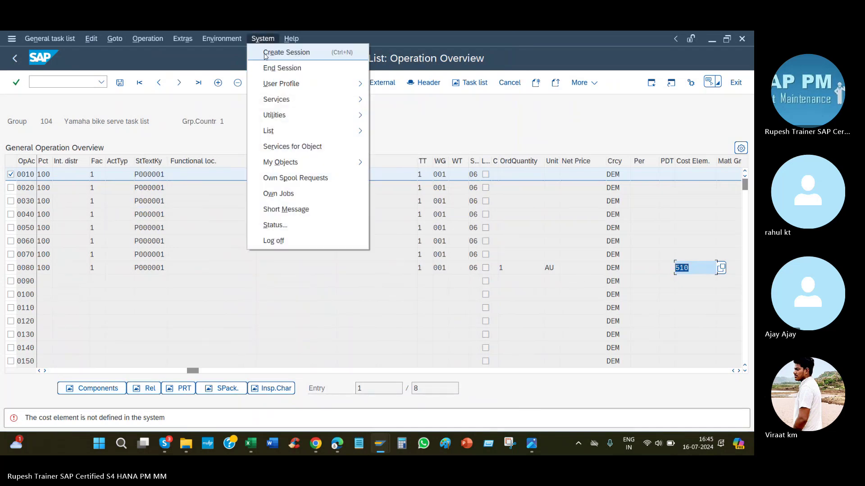
click(328, 54)
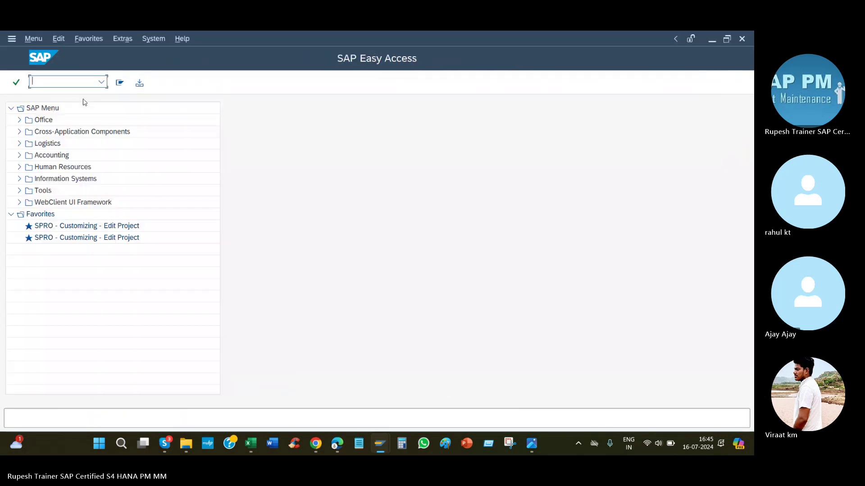
text(ia09)
key(Return)
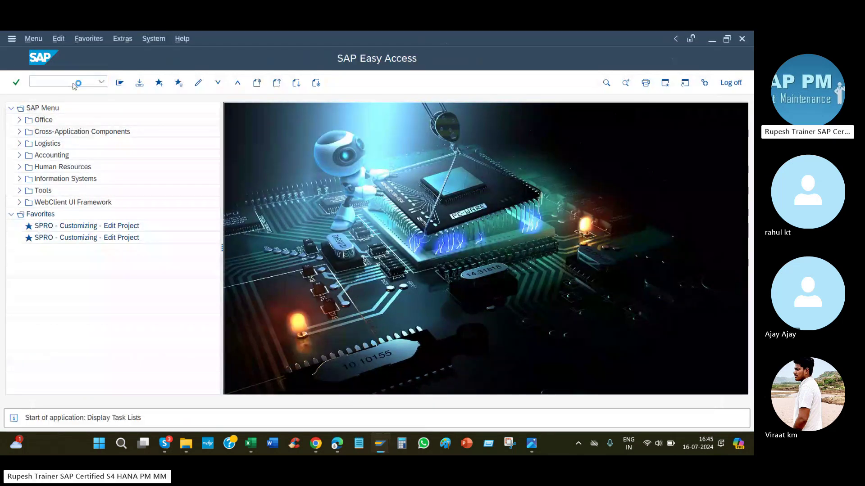
click(269, 122)
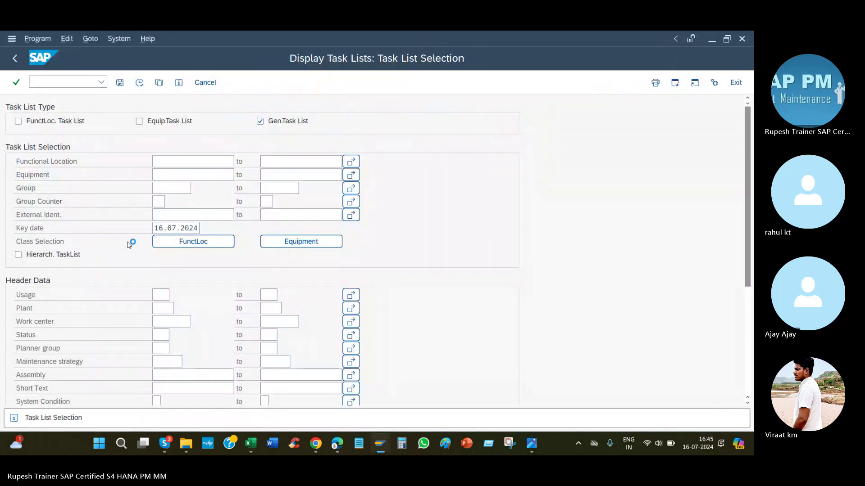
Step: Find the general task list EXTERN, counter 5, Staging of boiler plant, and open its operation overview
scroll(234, 280, down, 20)
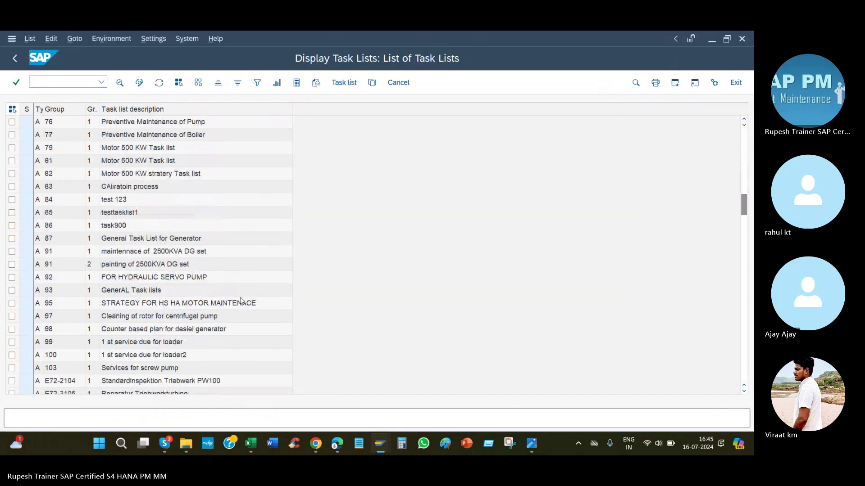
scroll(244, 302, down, 3)
click(60, 317)
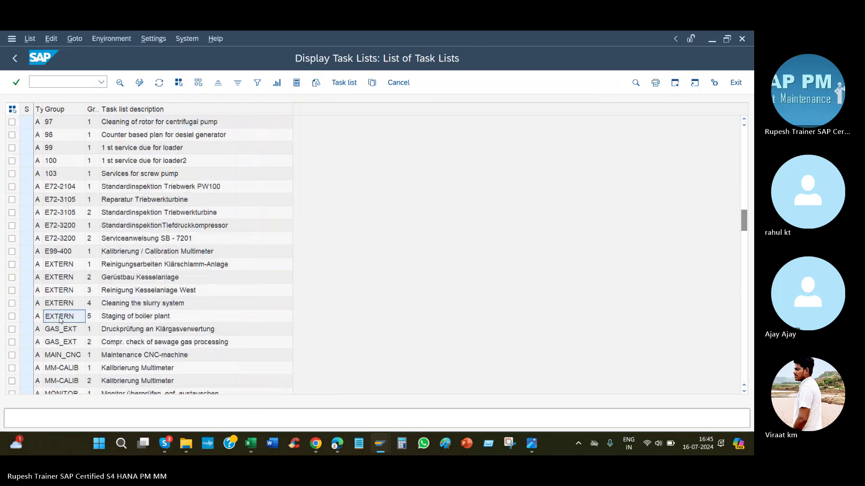
double_click(60, 317)
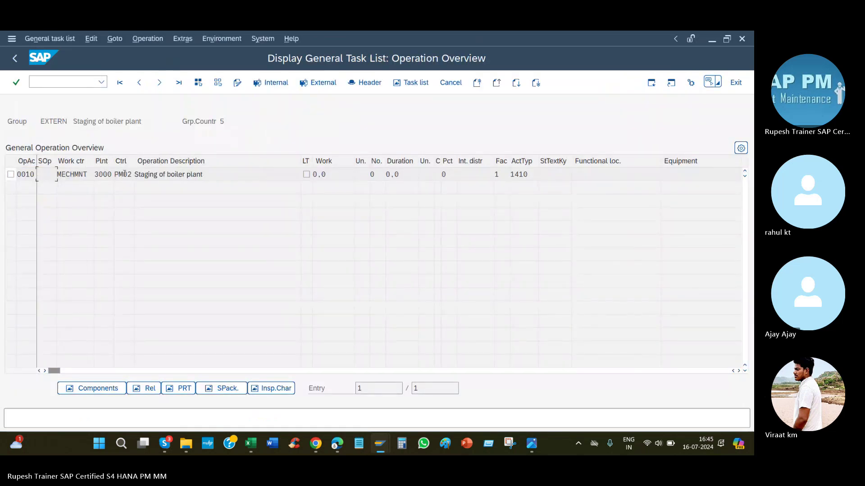
Step: Copy cost element 415000 from the Staging of boiler plant operation and use it to replace the cost element of operation 0080
drag(57, 372, 275, 381)
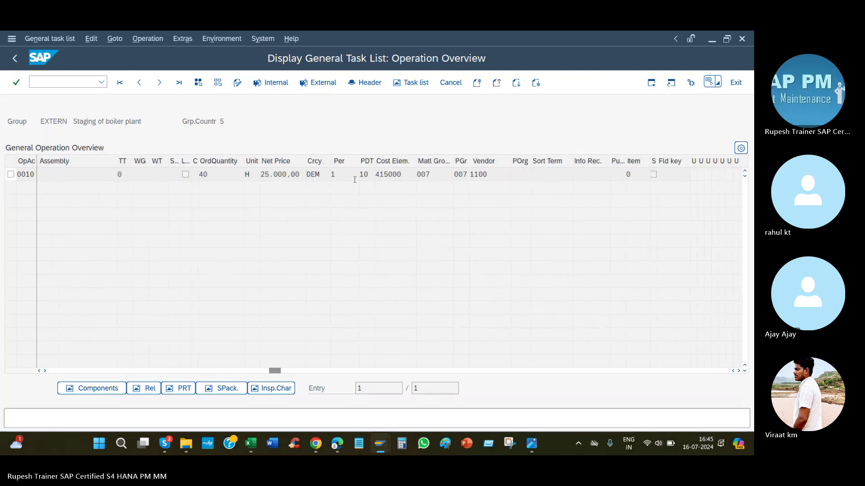
double_click(403, 174)
key(ctrl+c)
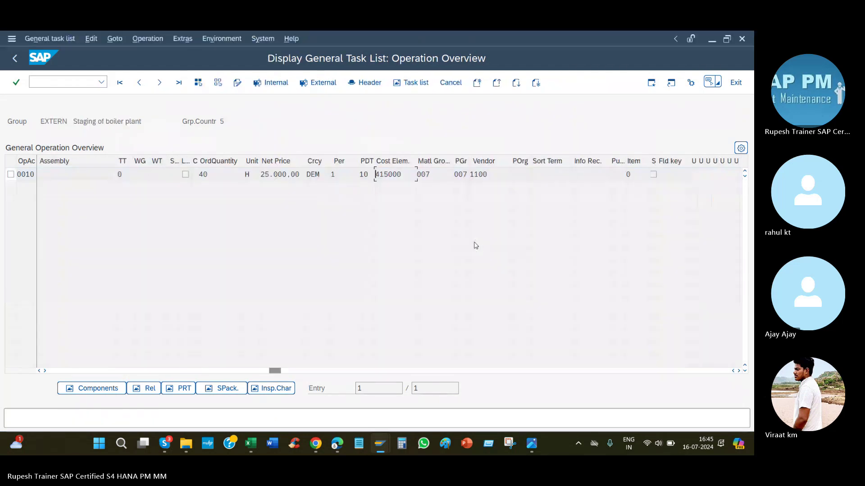
key(alt+Tab)
drag(714, 267, 674, 269)
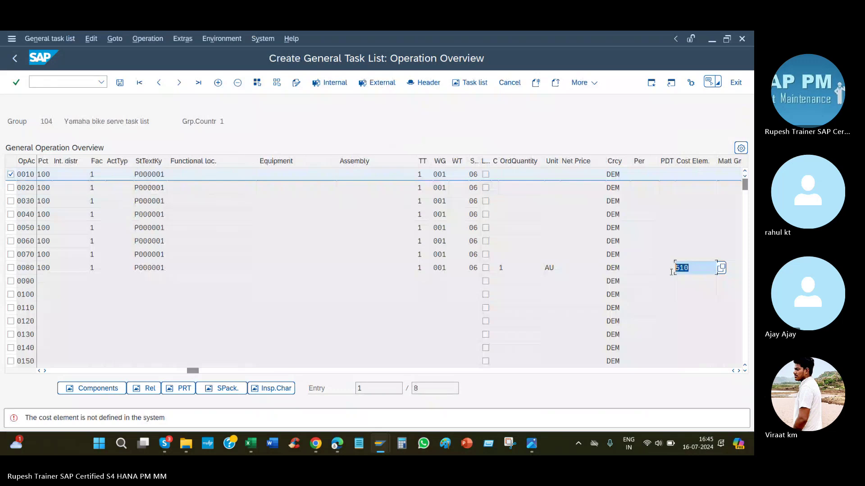
key(ctrl+v)
key(Return)
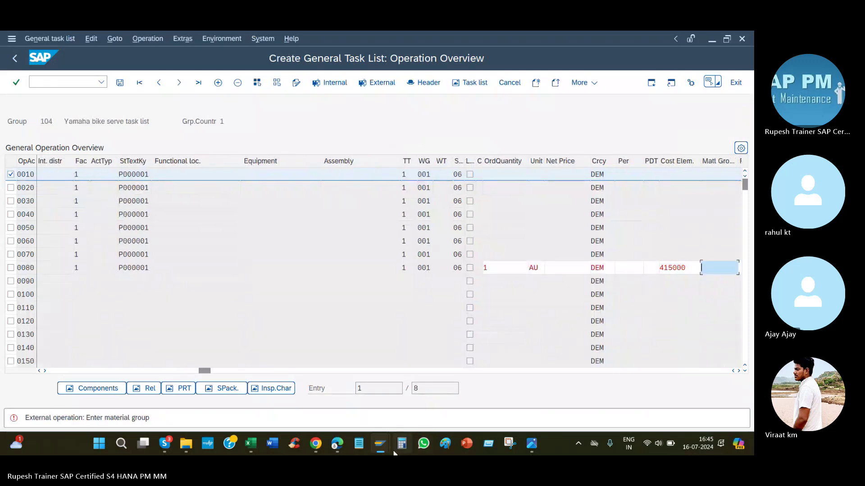
Step: Set the cost element for external processing in maintenance task list profile PM01 to 415000
mouse_move(380, 446)
click(408, 396)
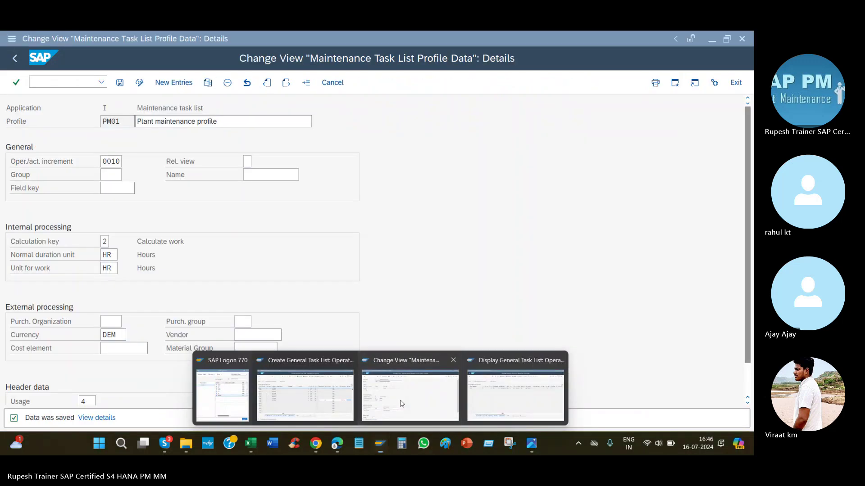
key(ctrl+v)
key(Return)
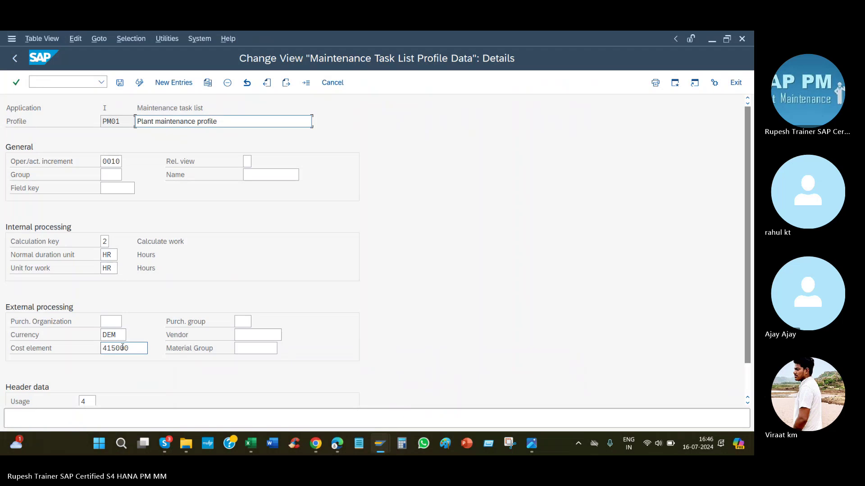
Step: Set the material group to 007 both for operation 0080 and in maintenance task list profile PM01
key(alt+Tab)
text(007)
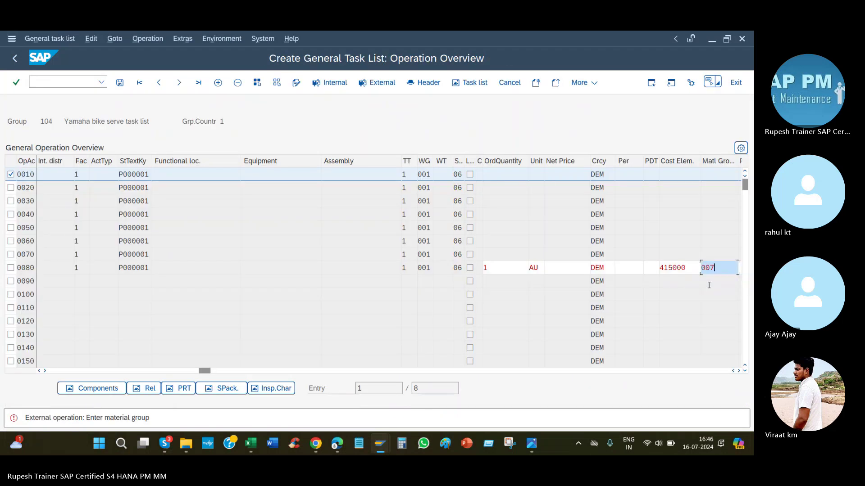
key(Return)
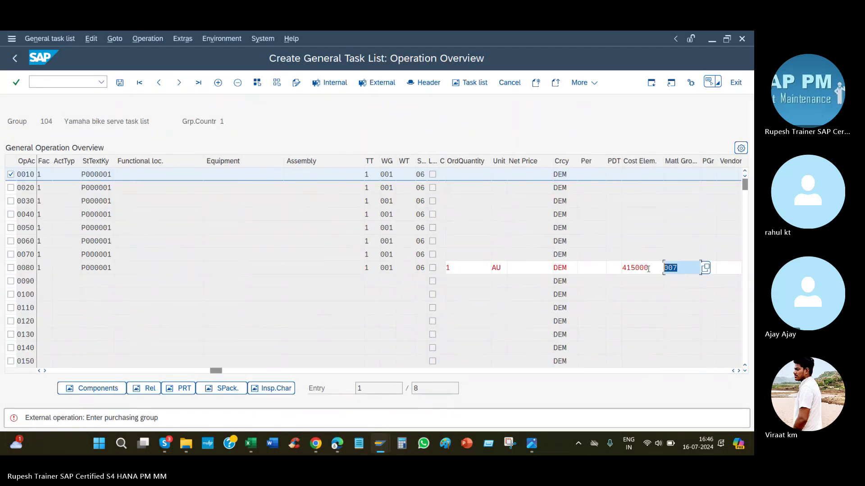
key(alt+Tab)
click(253, 348)
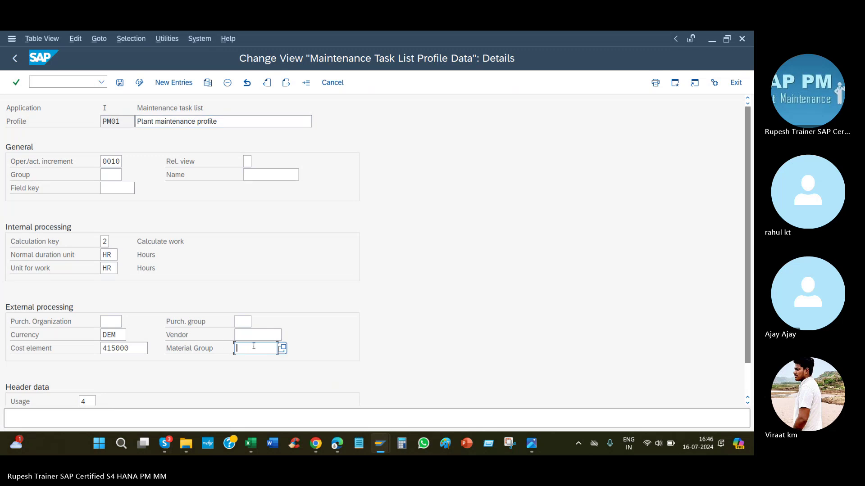
text(007)
Step: Set the purchasing group of external operation 0080 to LJH and proceed to its service specifications
key(alt+Tab)
key(Tab)
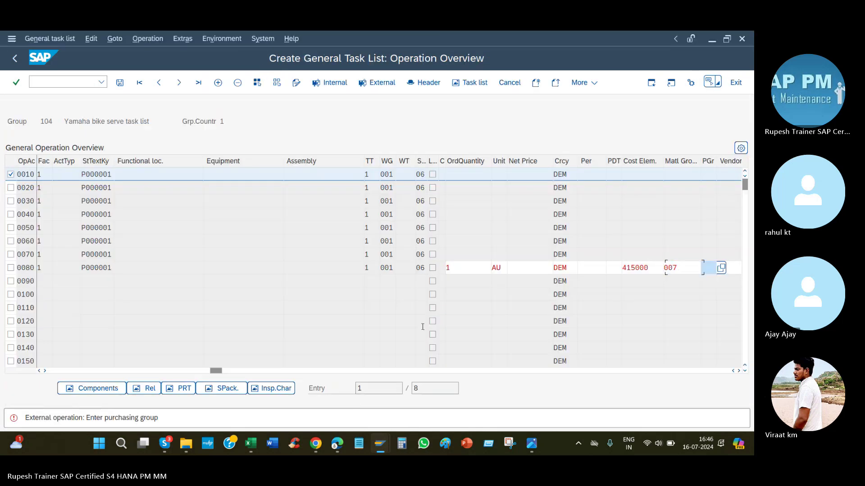
text(L)
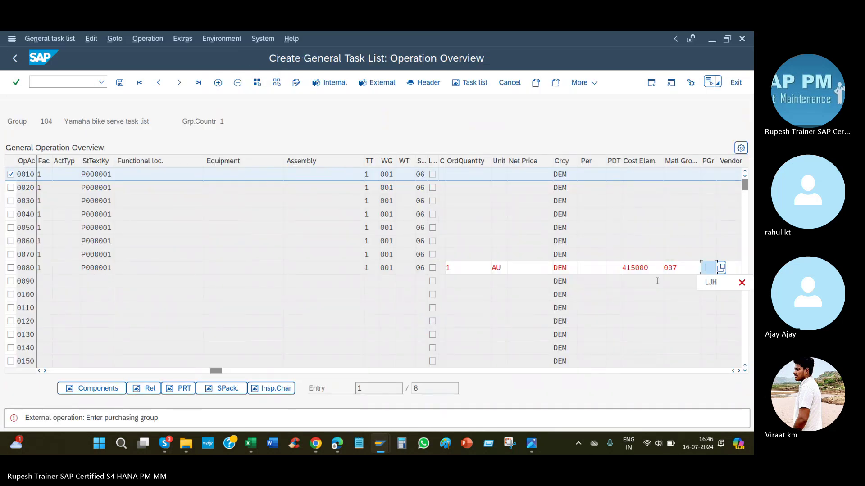
click(714, 285)
key(Return)
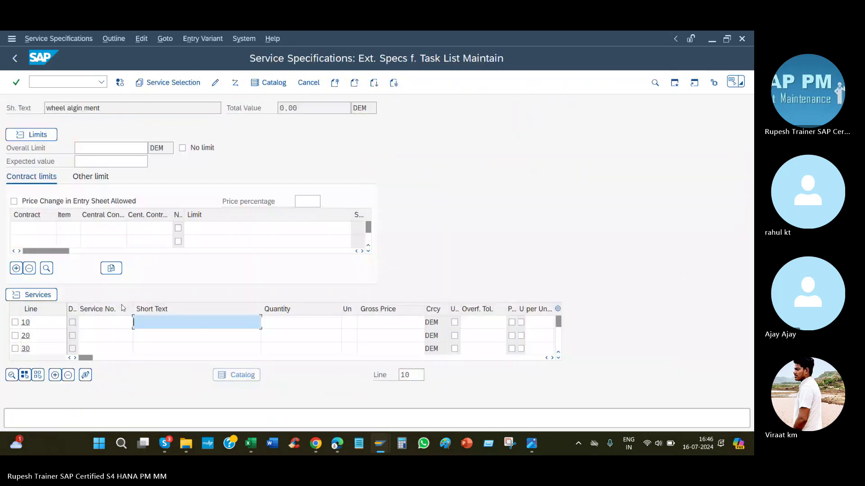
click(107, 324)
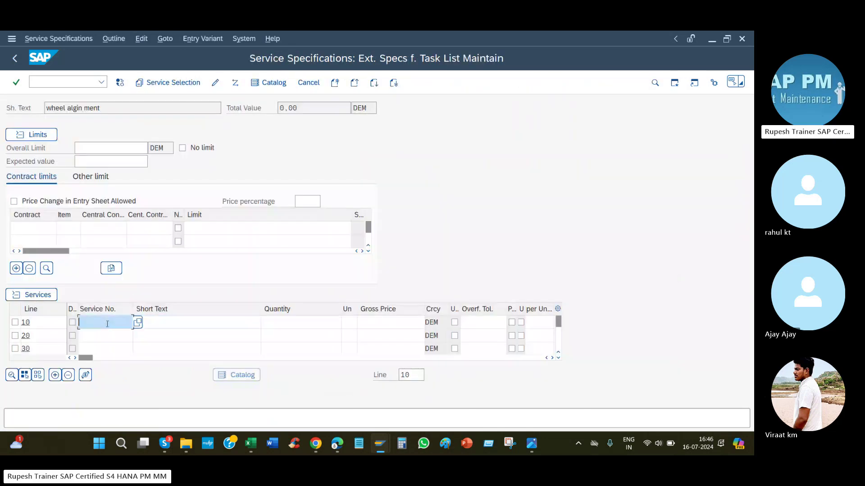
click(108, 336)
click(301, 323)
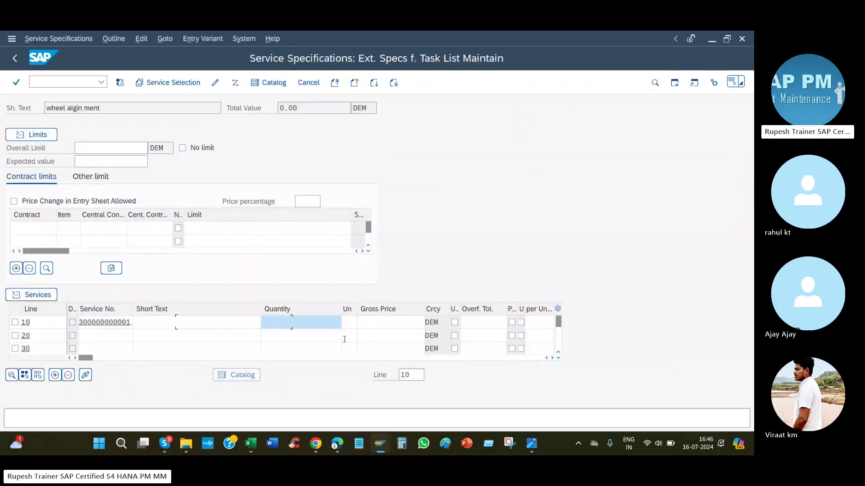
click(305, 343)
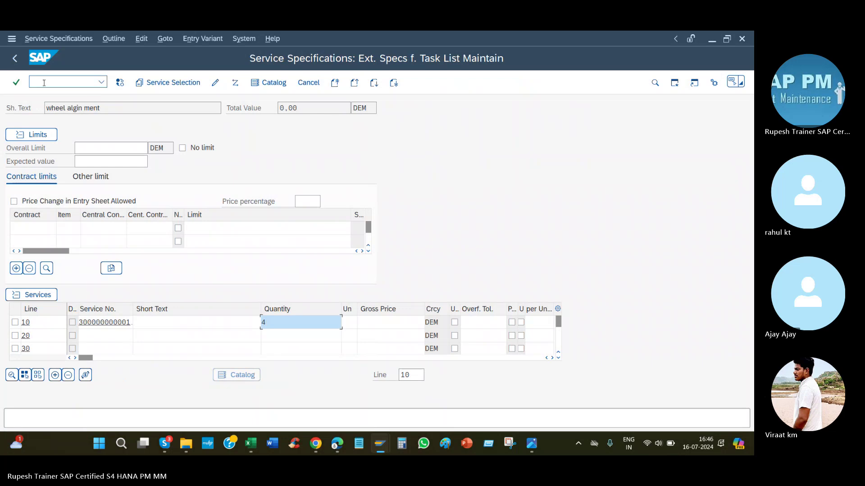
click(16, 83)
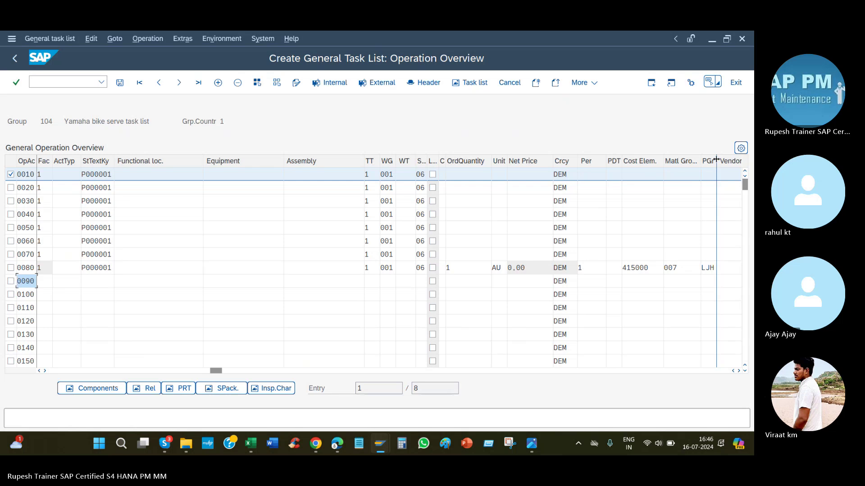
Step: Widen the purchasing group column in the operation overview, set the purchasing group in profile PM01 to LJH and save the profile
drag(716, 159, 741, 161)
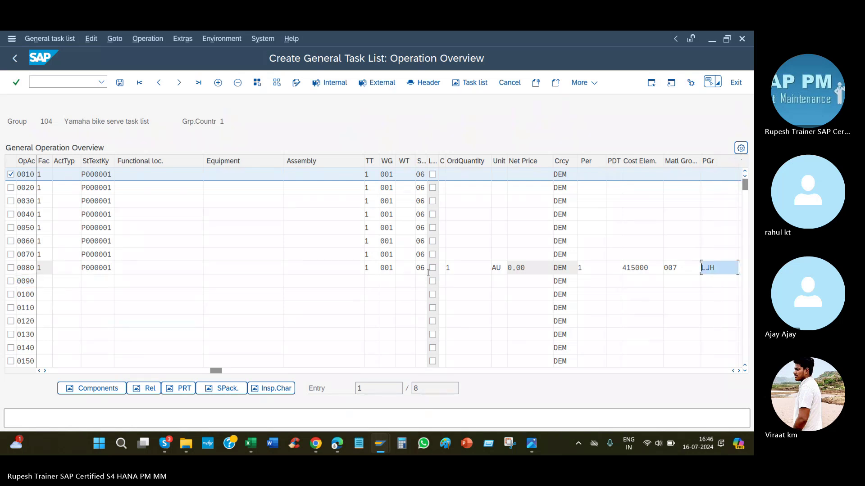
key(alt+Tab)
key(alt+Tab)
key(alt+Tab)
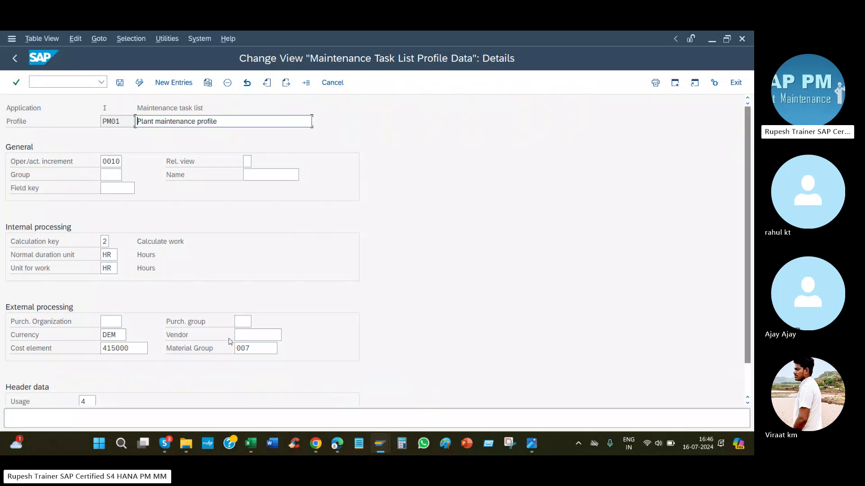
key(alt+Tab)
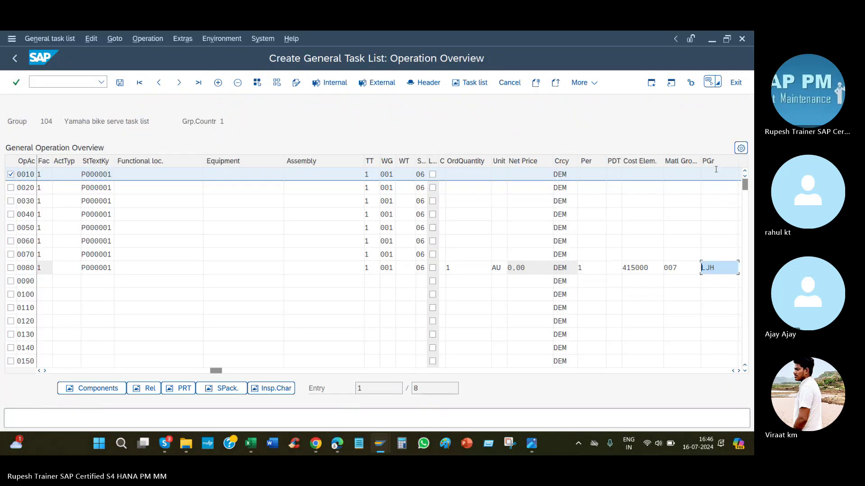
key(alt+Tab)
click(235, 323)
text(LJH)
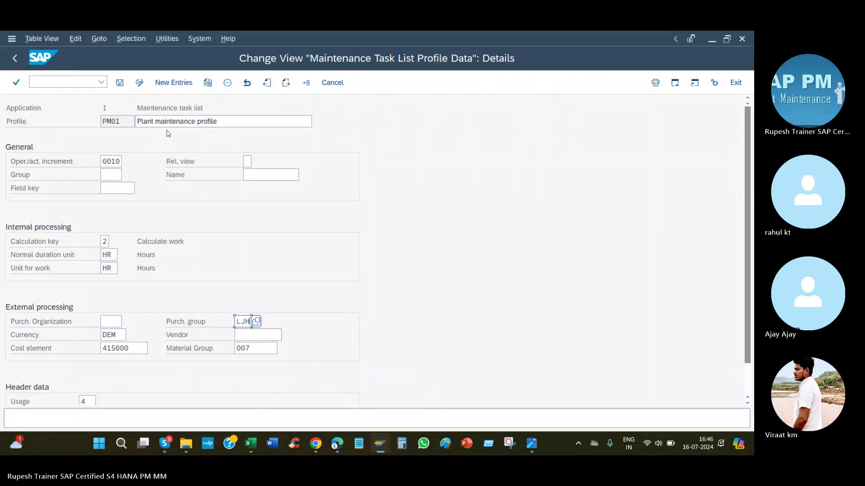
click(120, 86)
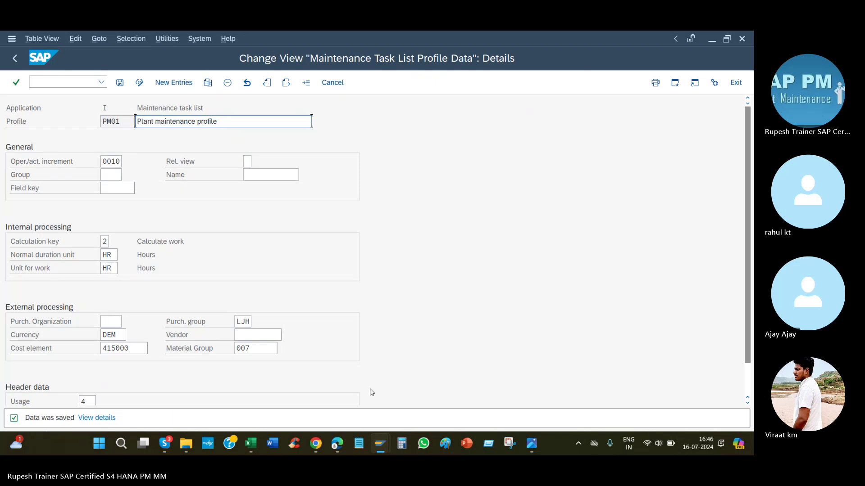
Step: Start an equipment assignment as production resource/tool for operation 0020 of the Yamaha task list and open the equipment search
key(alt+Tab)
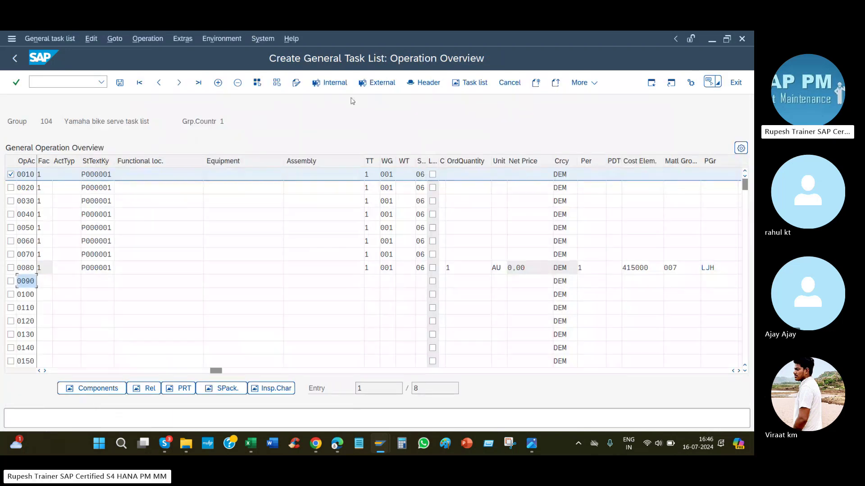
click(10, 188)
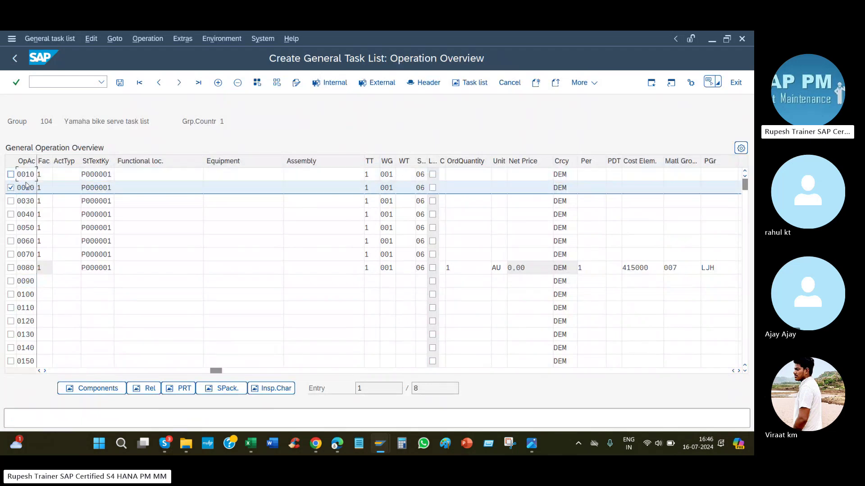
click(184, 388)
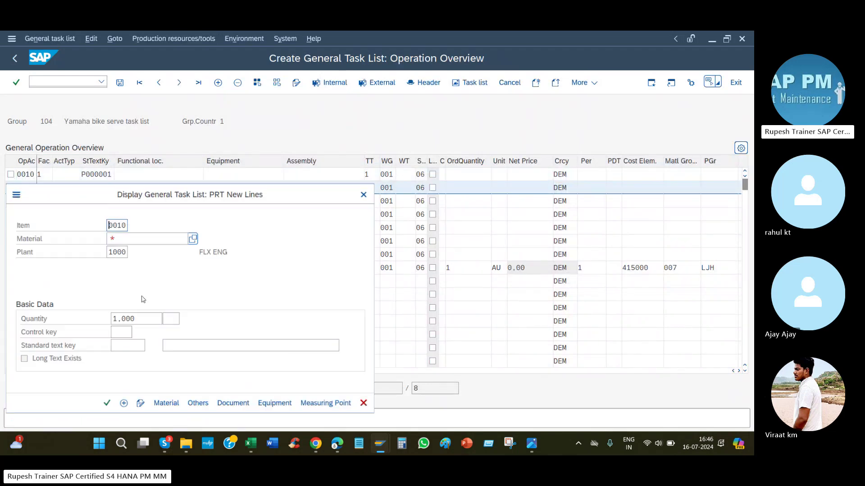
click(275, 404)
click(137, 246)
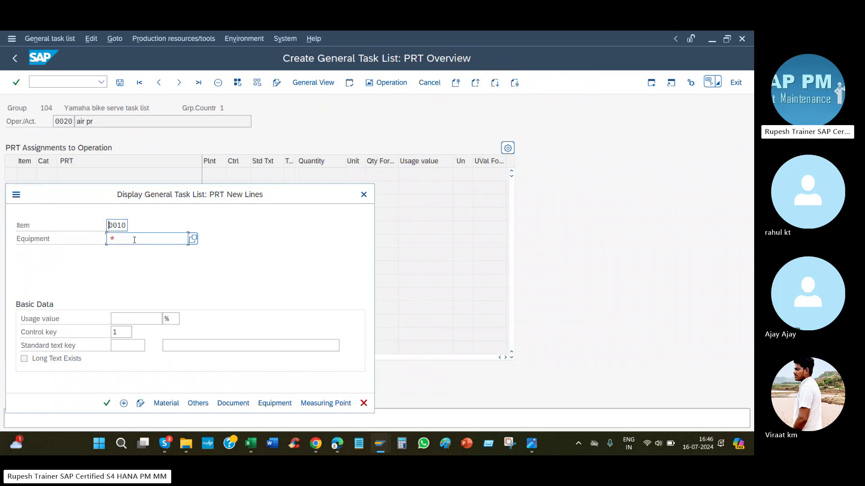
click(193, 240)
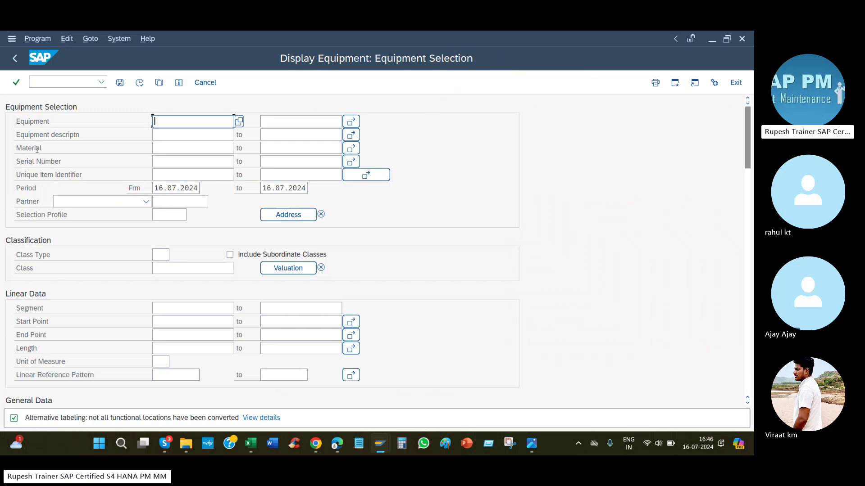
Step: Review the available equipment selection criteria, from general data through serial number selection to location data
scroll(90, 299, down, 5)
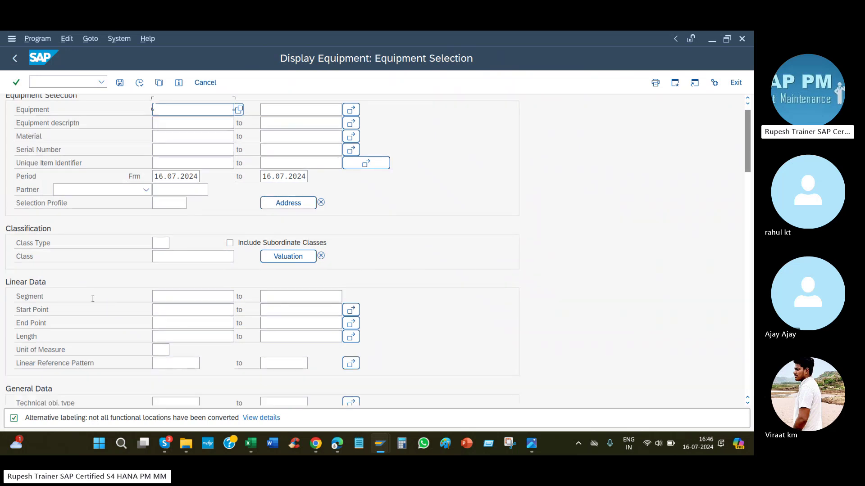
scroll(131, 309, down, 8)
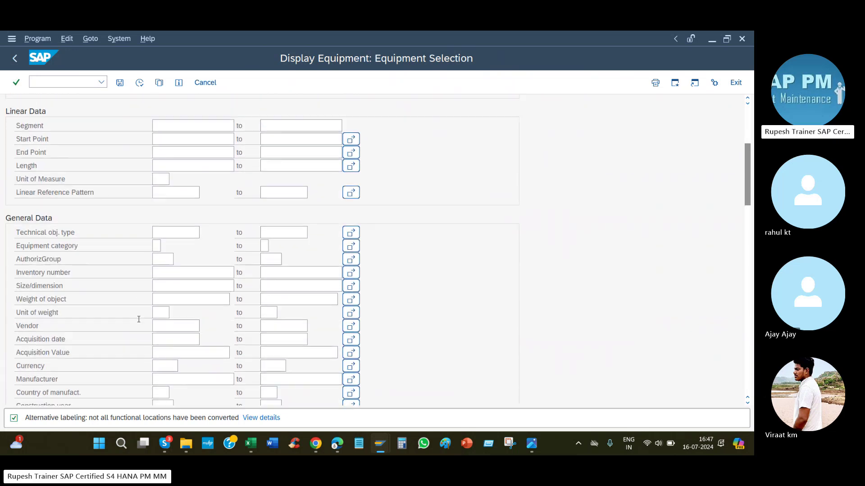
scroll(121, 311, down, 7)
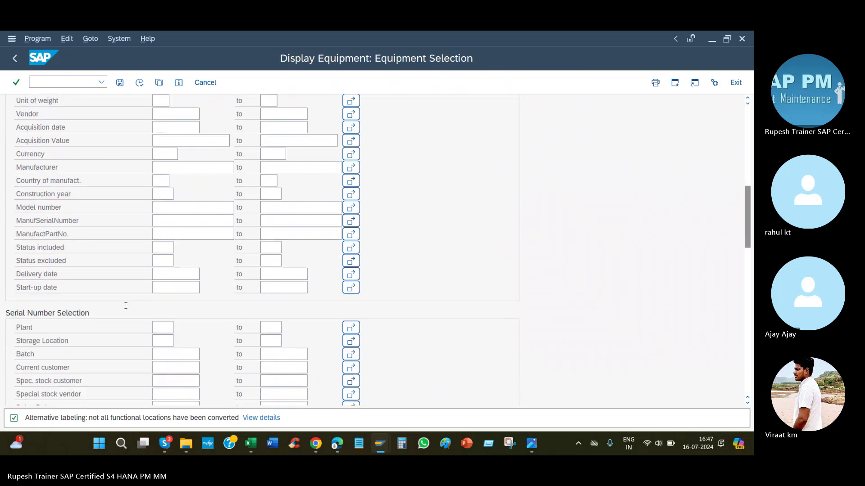
scroll(130, 301, down, 8)
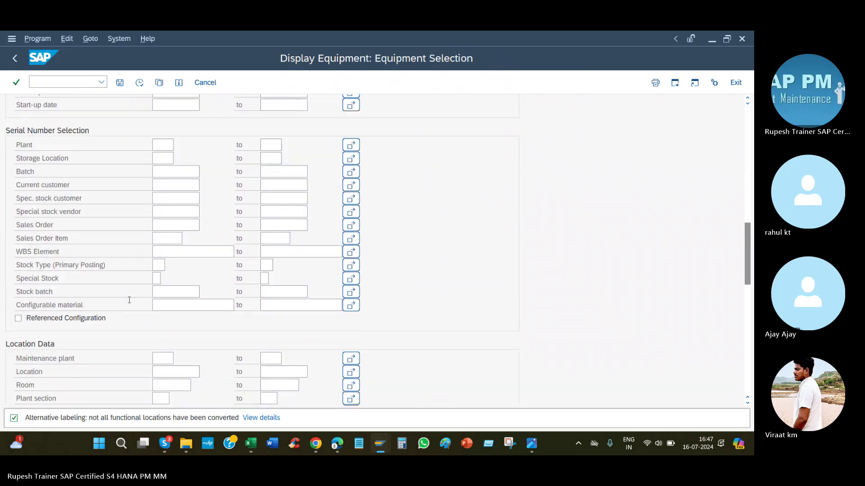
scroll(127, 298, down, 2)
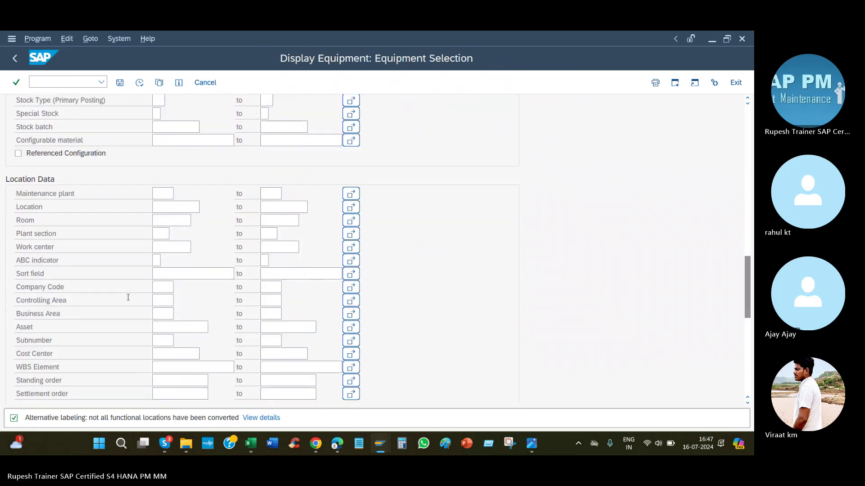
scroll(128, 297, up, 12)
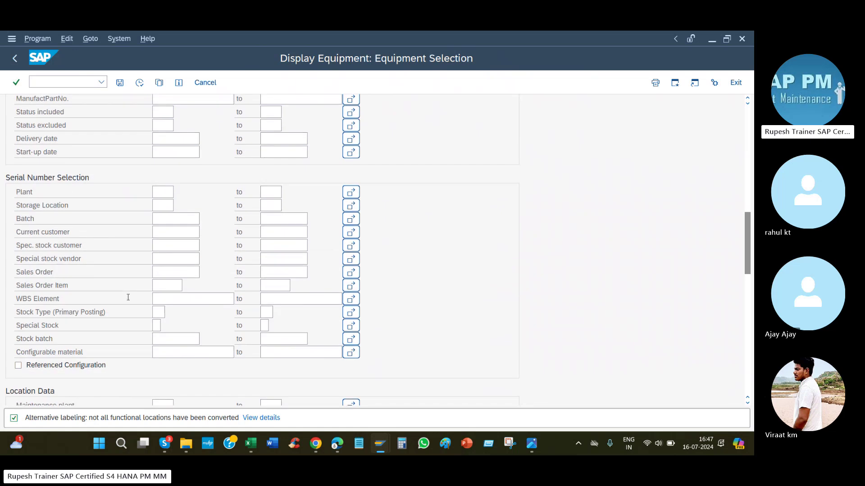
scroll(128, 298, up, 11)
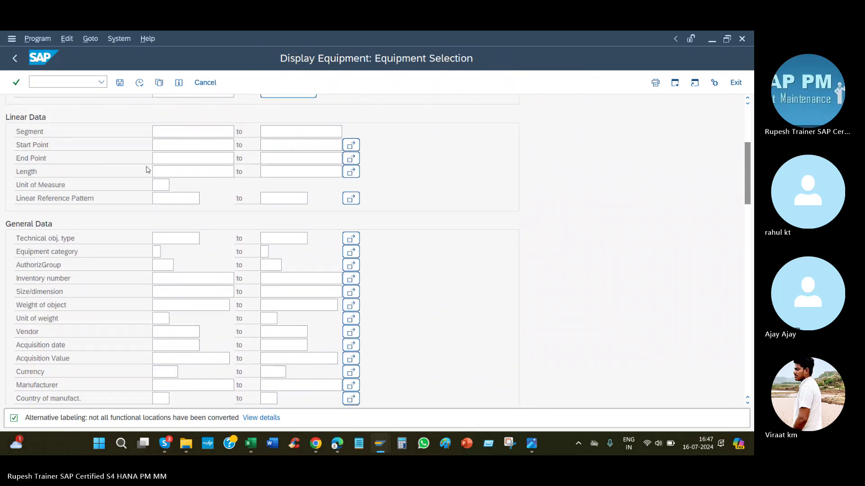
scroll(52, 156, up, 5)
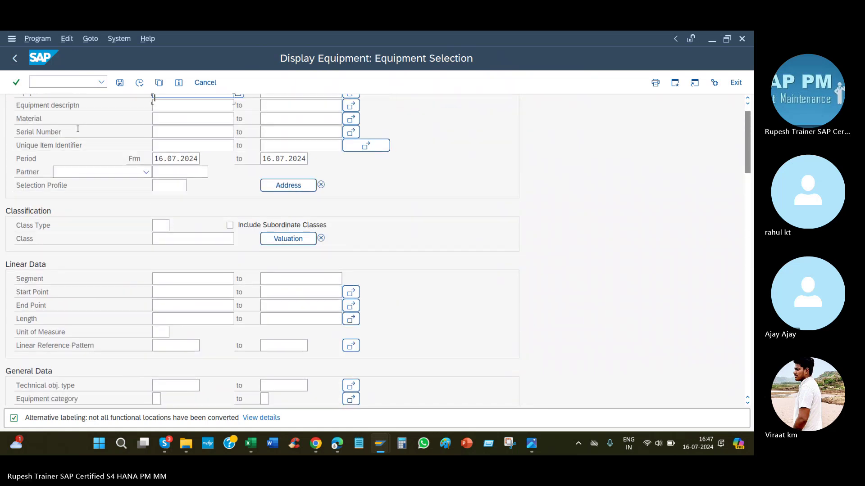
Step: Run the equipment selection without entering any further criteria
double_click(86, 126)
key(Up)
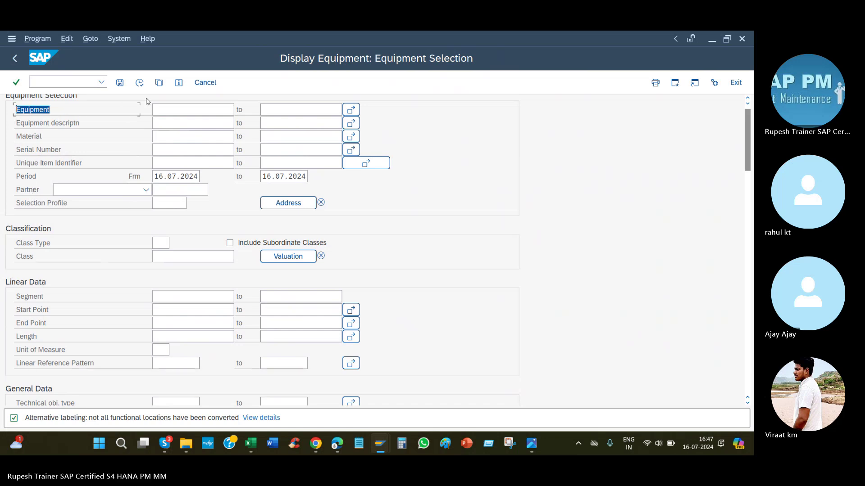
click(287, 203)
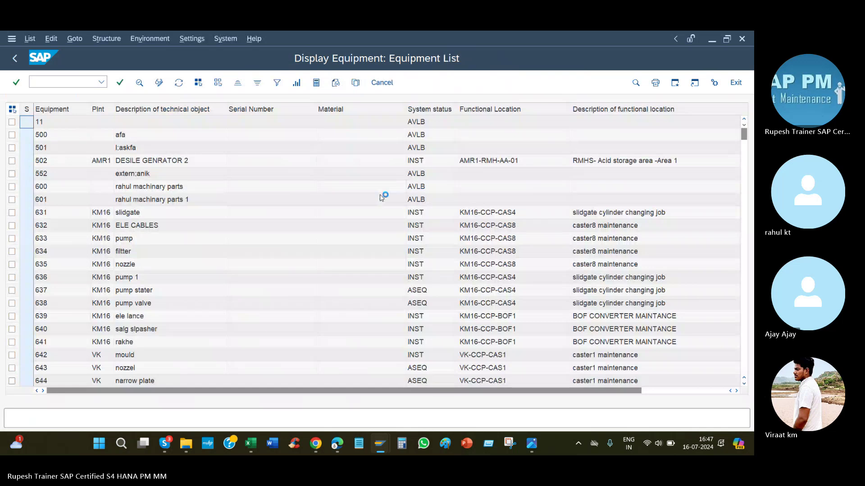
Step: Add the Equipment category column to the equipment list layout, move it to the first position and apply the layout
key(ctrl+F8)
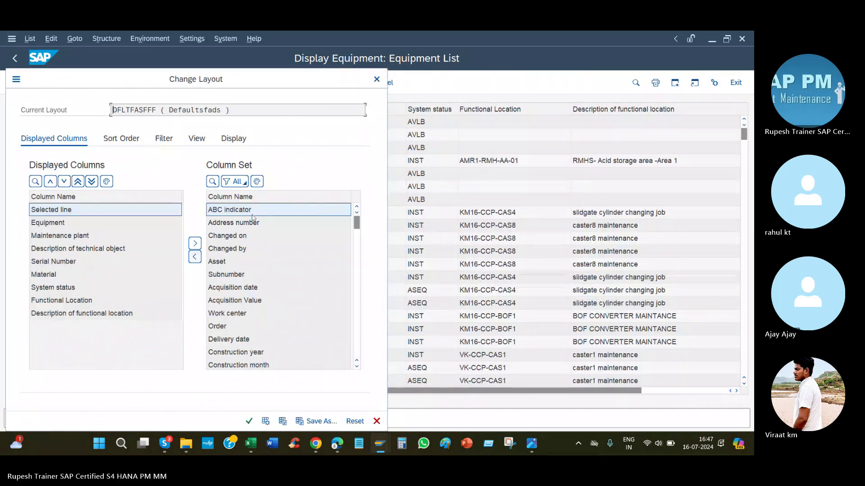
click(252, 197)
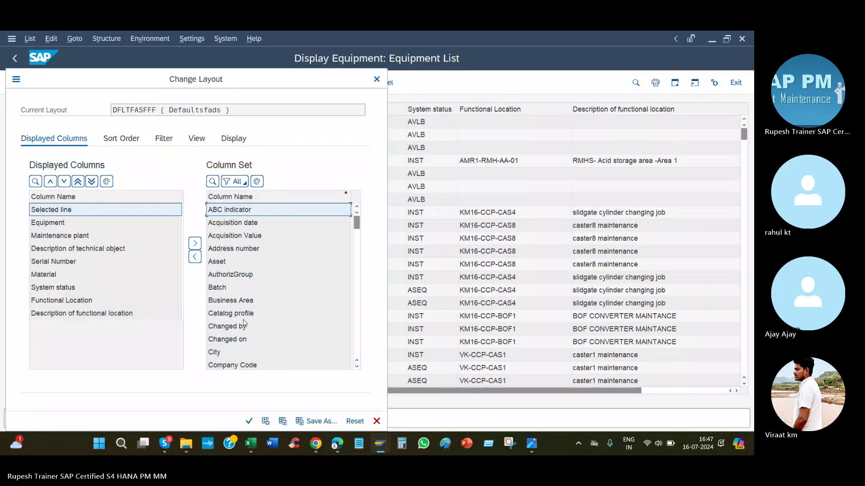
scroll(243, 322, down, 2)
scroll(246, 323, down, 7)
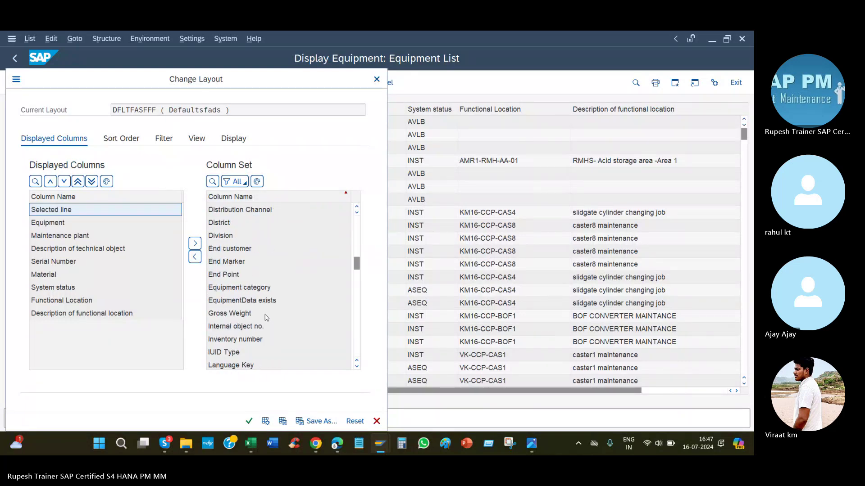
double_click(255, 288)
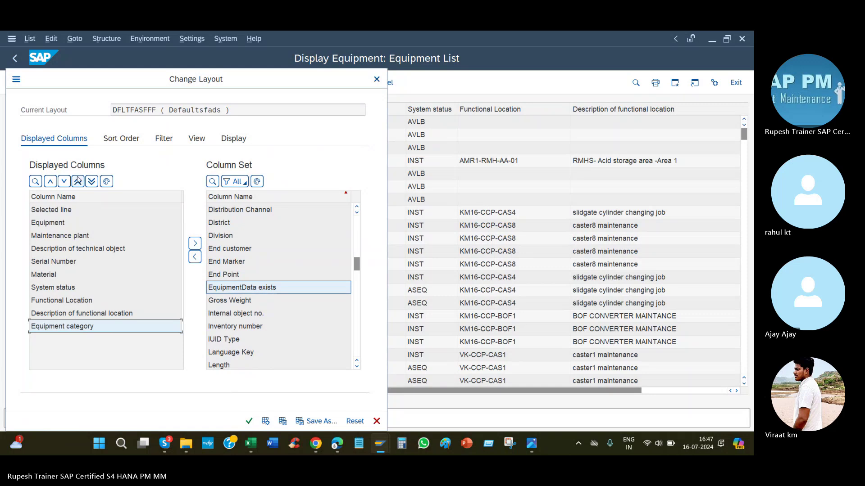
click(51, 182)
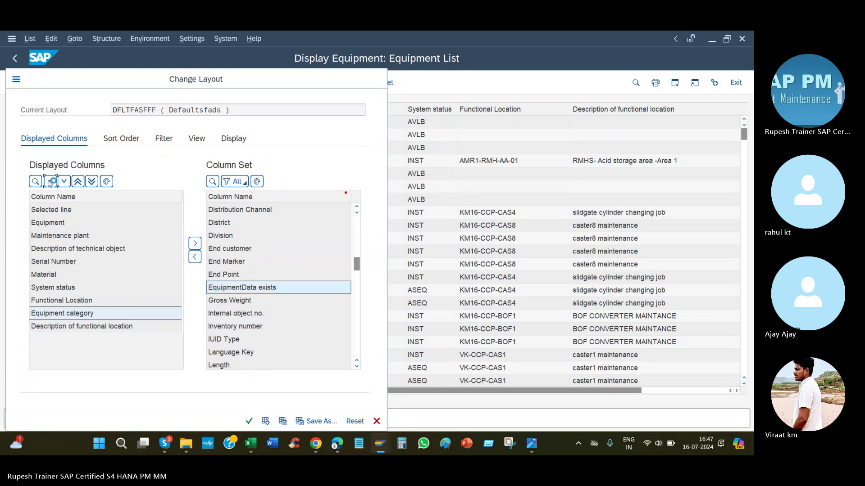
click(77, 181)
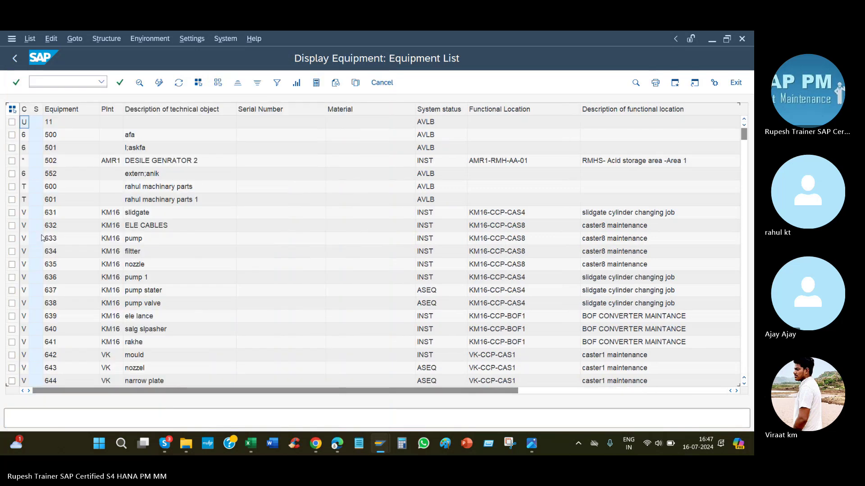
Step: Widen the equipment category column and examine the categories assigned to the listed equipment
scroll(60, 250, down, 10)
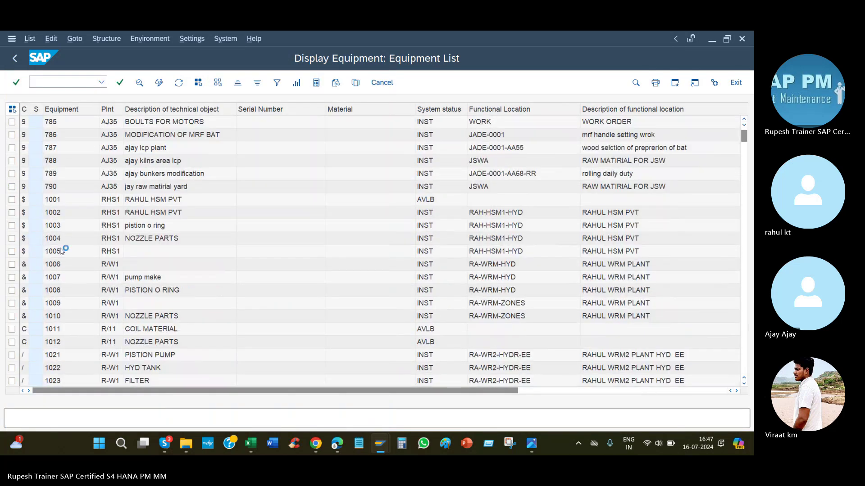
scroll(63, 250, up, 10)
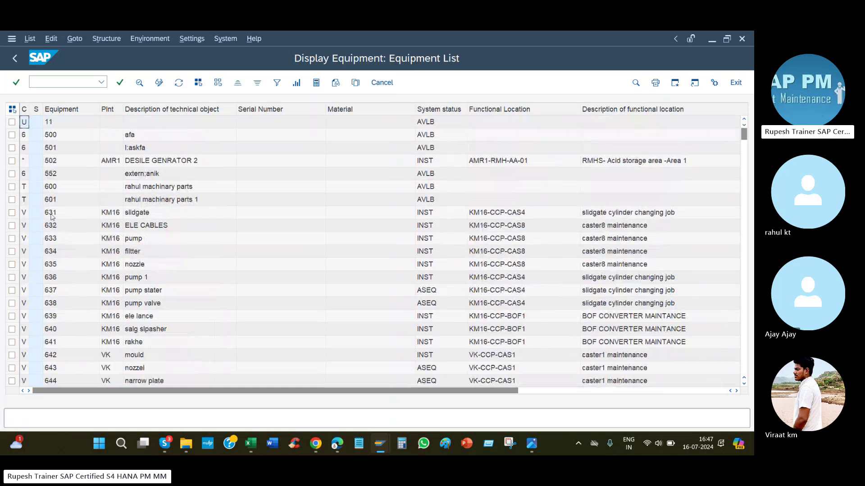
double_click(29, 109)
scroll(43, 272, down, 15)
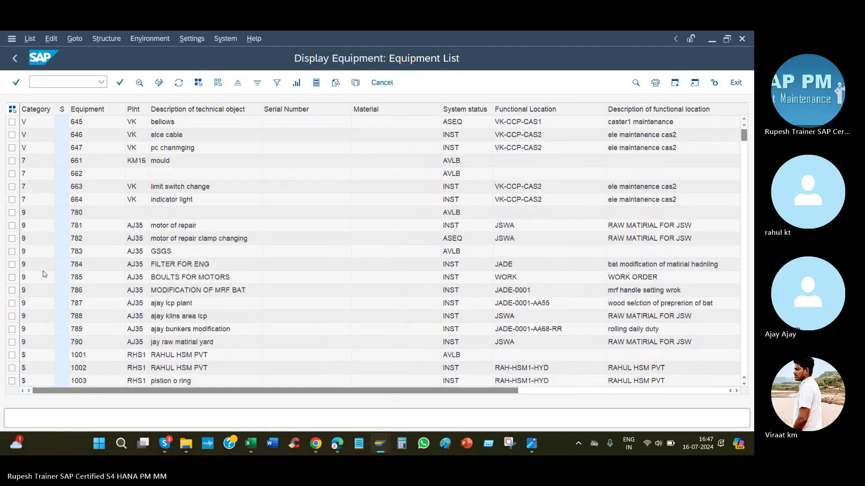
scroll(43, 278, down, 20)
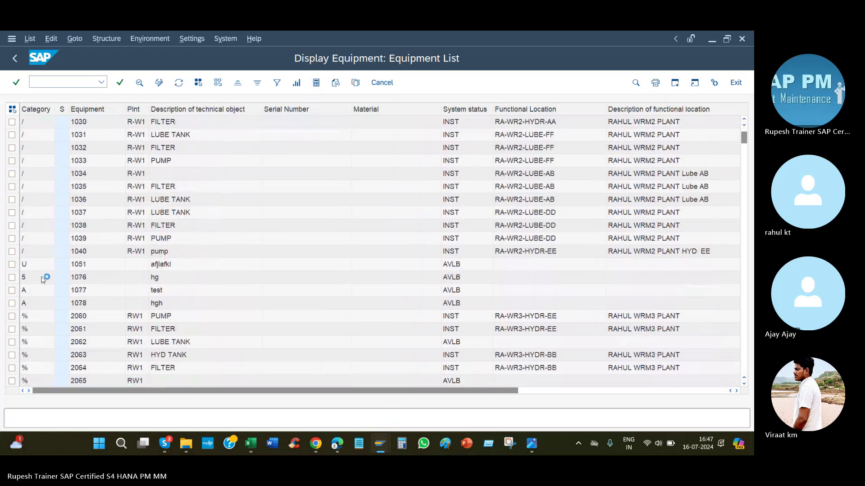
scroll(46, 283, down, 15)
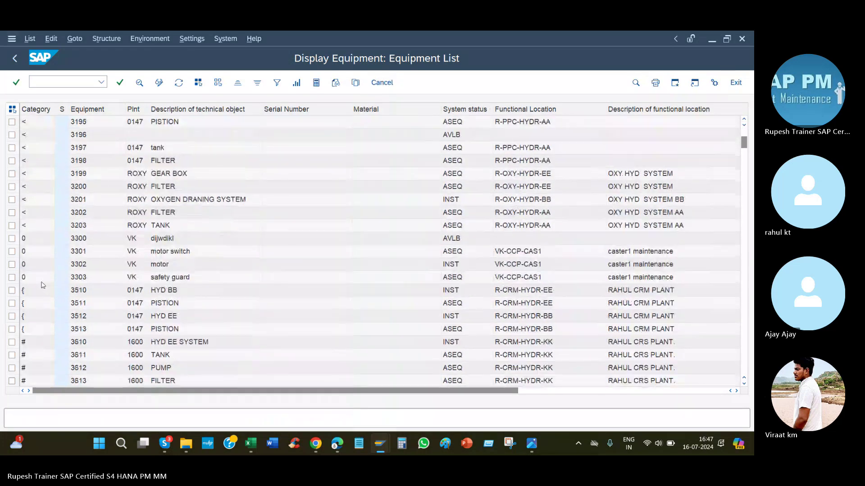
scroll(41, 285, down, 5)
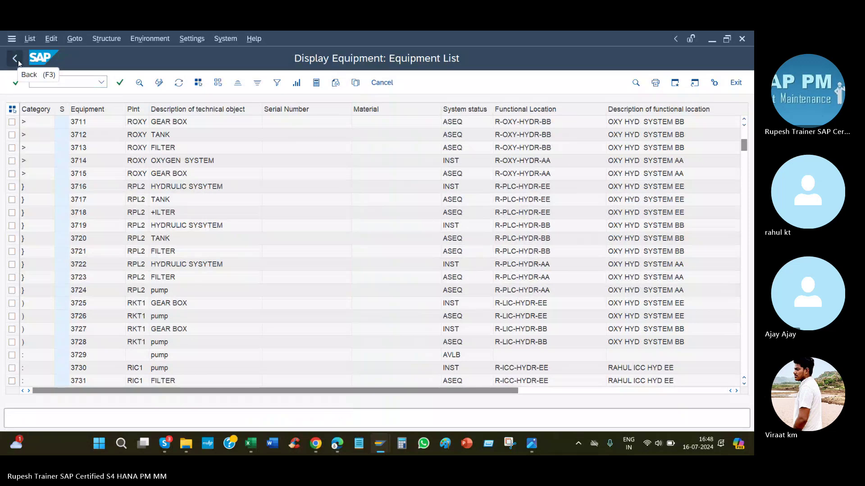
Step: Filter the equipment list to equipment category P
click(40, 111)
right_click(40, 109)
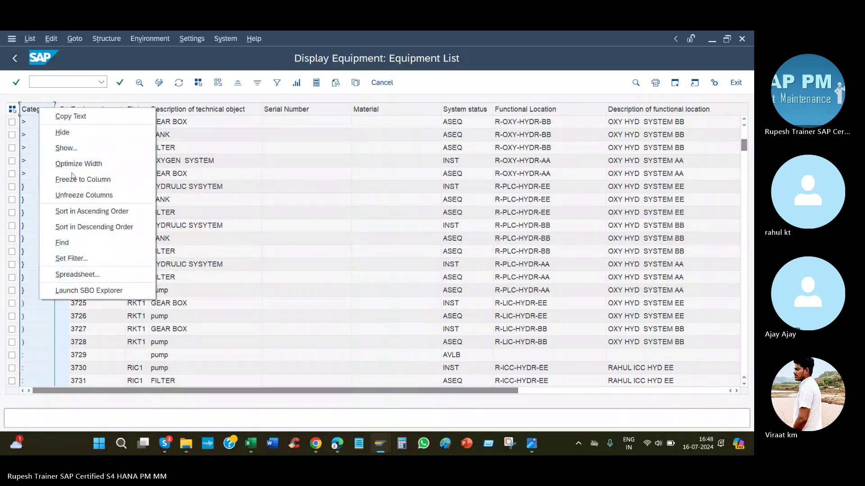
click(71, 259)
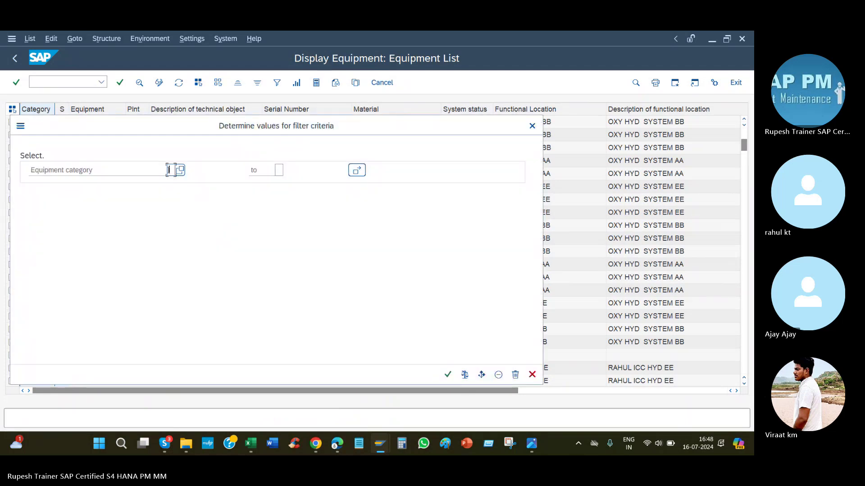
text(p)
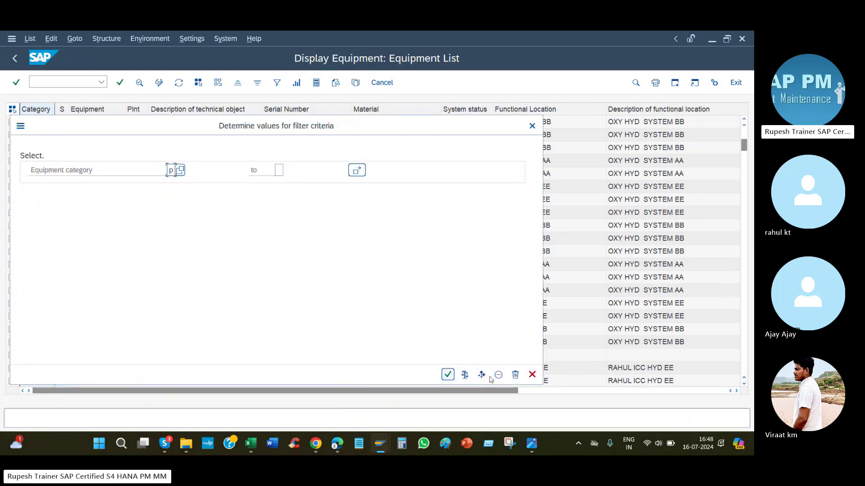
key(Return)
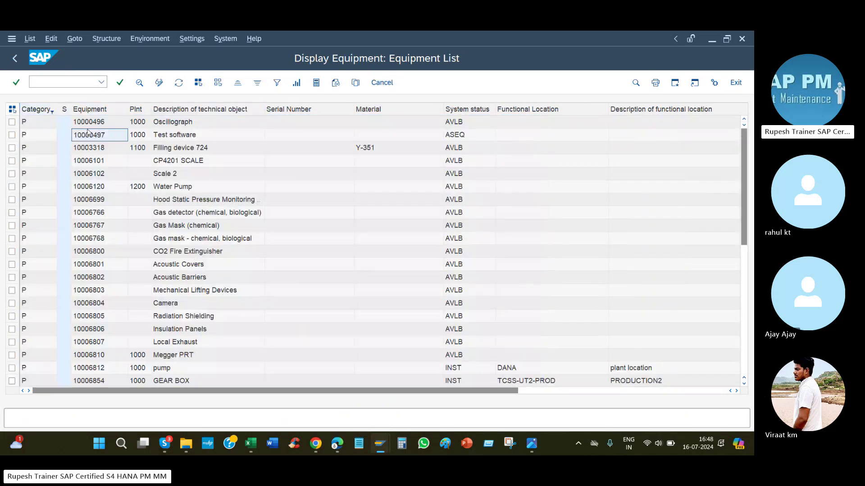
Step: Try to assign equipment 10000497 as production resource/tool item 0010 of operation 0020
double_click(90, 133)
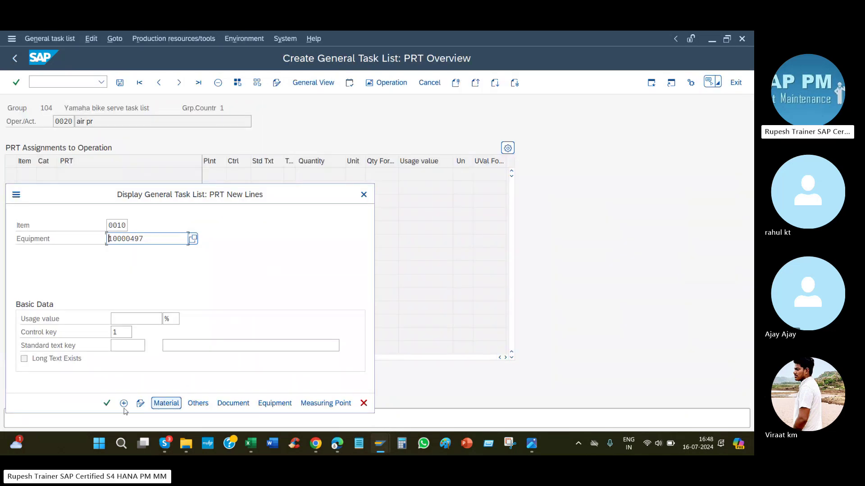
click(104, 406)
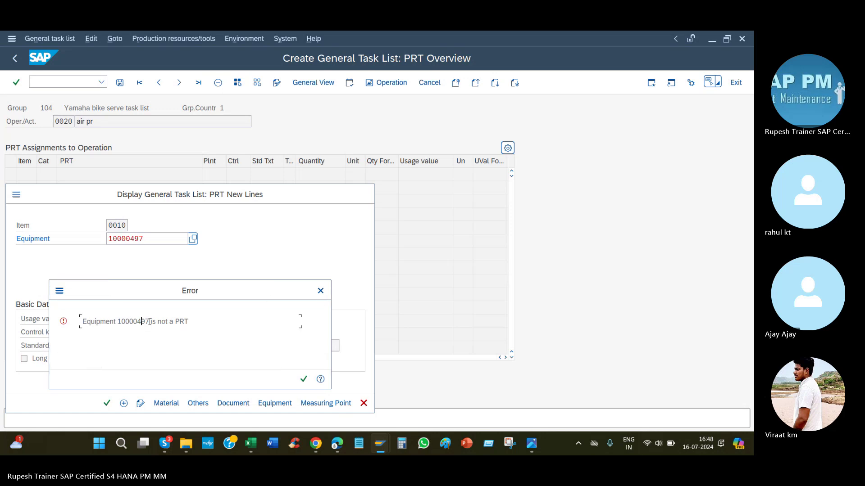
drag(150, 322, 117, 322)
click(118, 322)
Step: Display equipment 10000497 in a new session with transaction IE03 to check its category, and dismiss the task list's error message
click(57, 289)
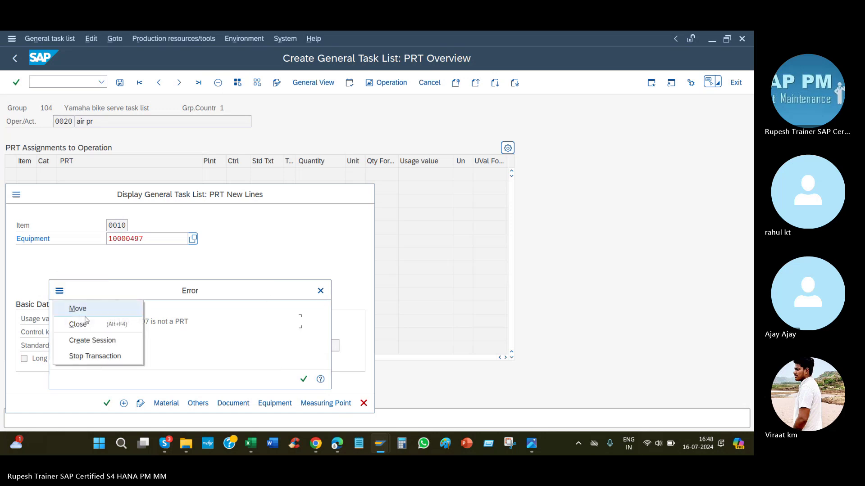
click(100, 341)
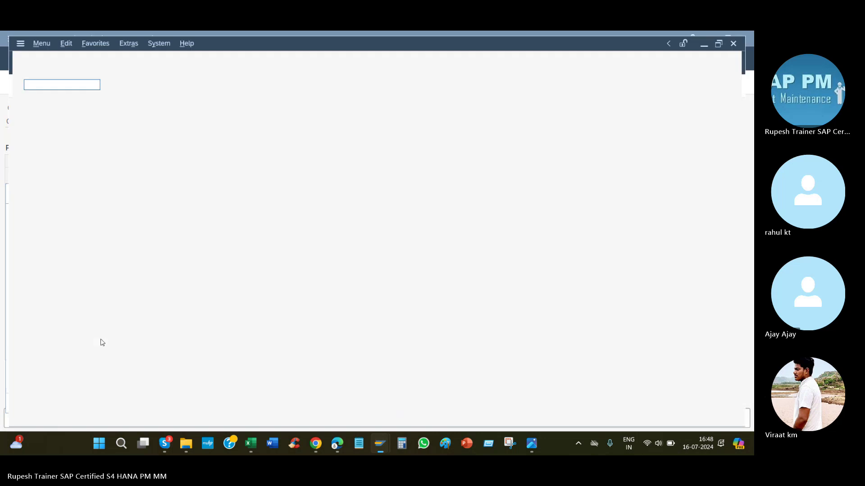
text(ie03)
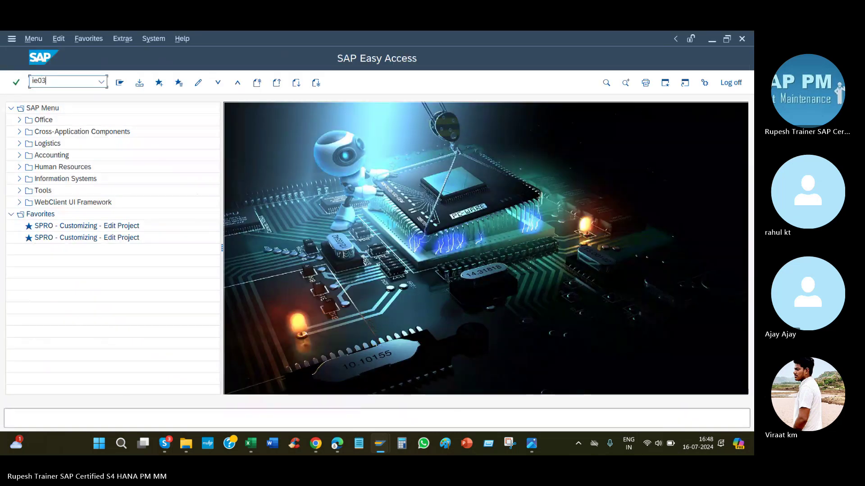
key(Return)
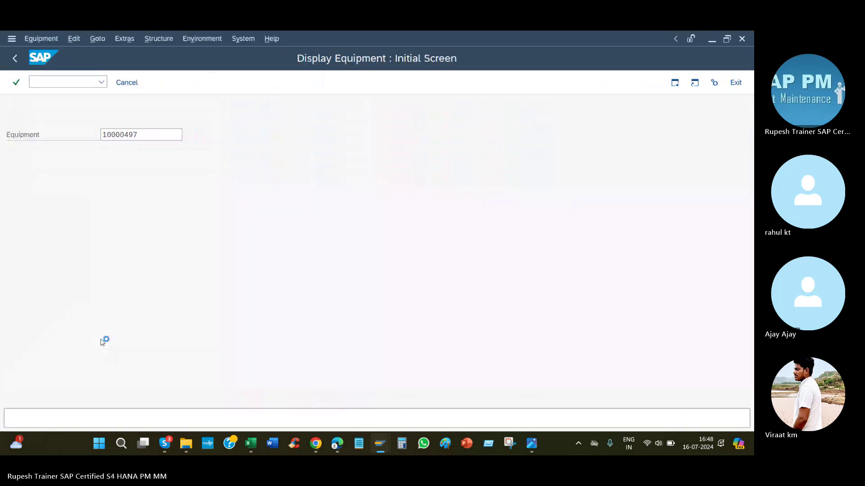
key(Return)
key(Tab)
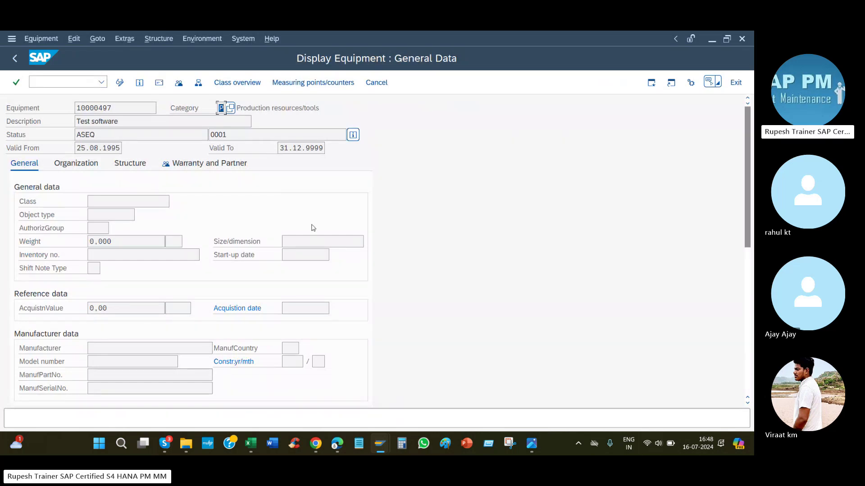
key(alt+Tab)
key(Return)
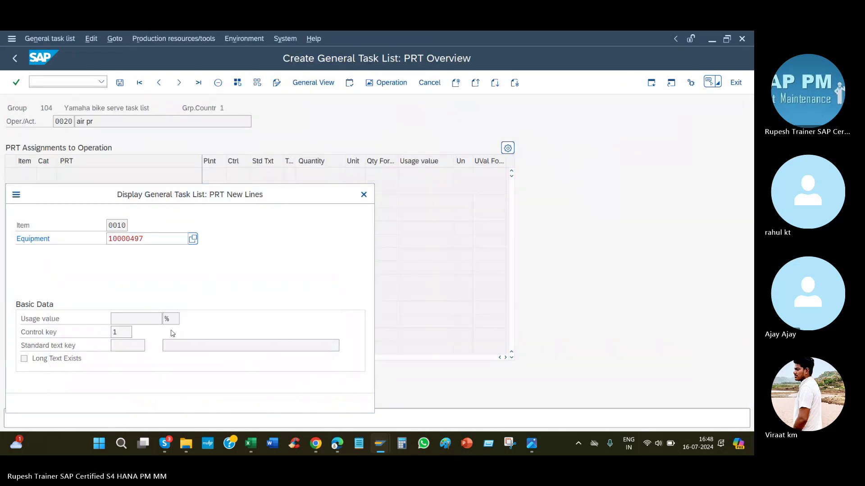
key(alt+Tab)
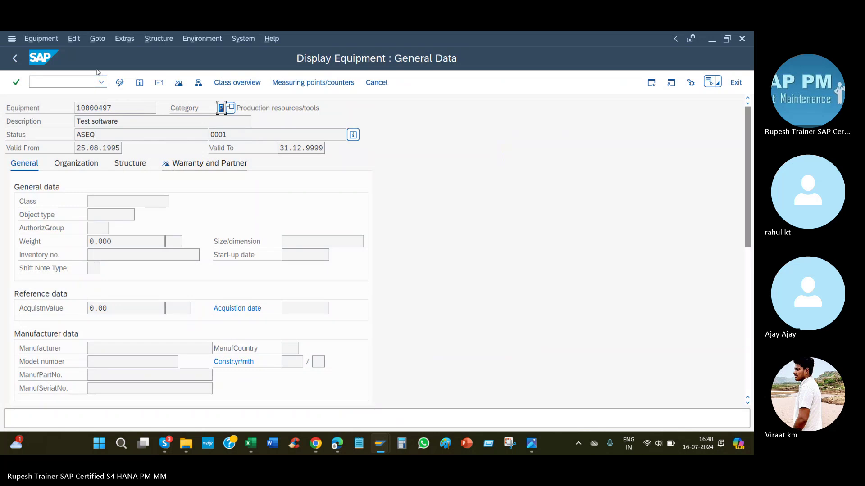
Step: Search for all equipment in category P from the initial screen of the equipment display
key(F3)
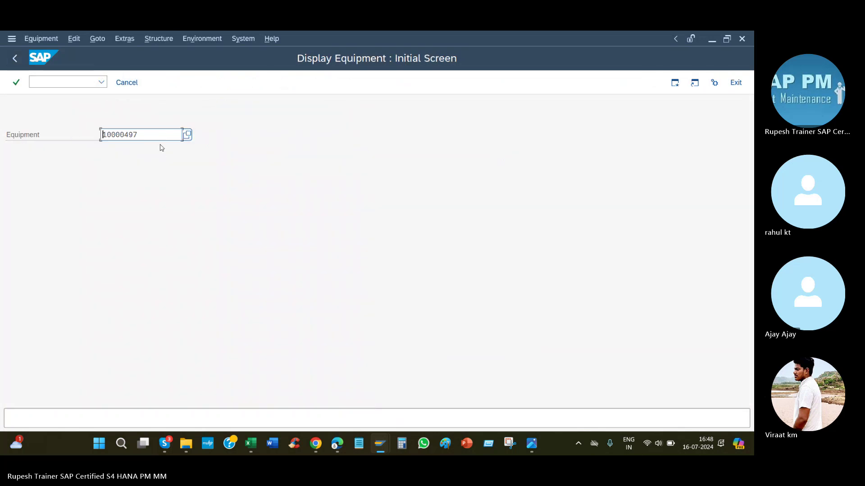
click(186, 134)
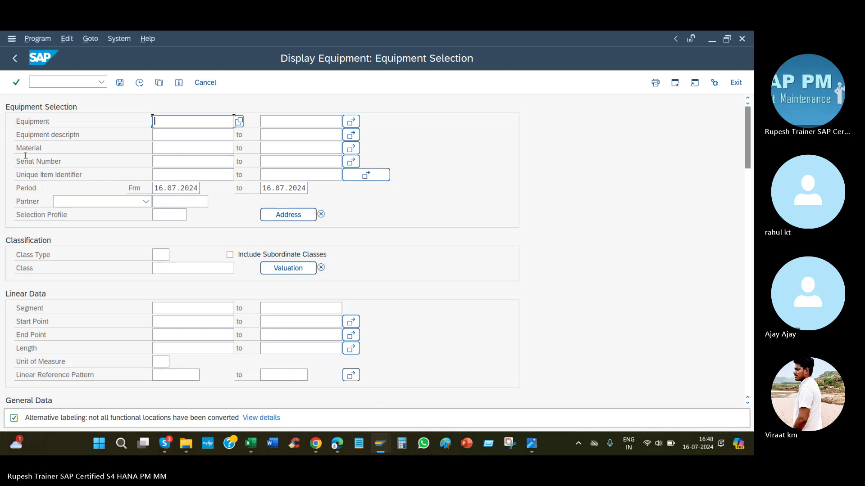
scroll(51, 263, down, 4)
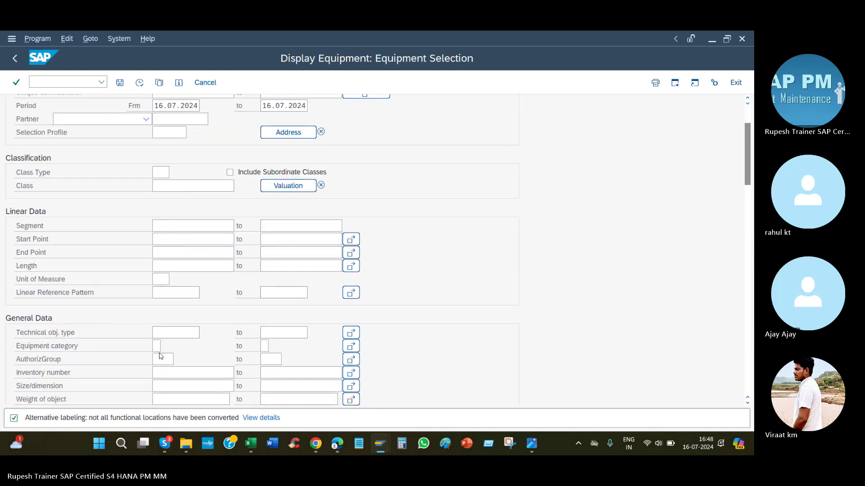
click(157, 346)
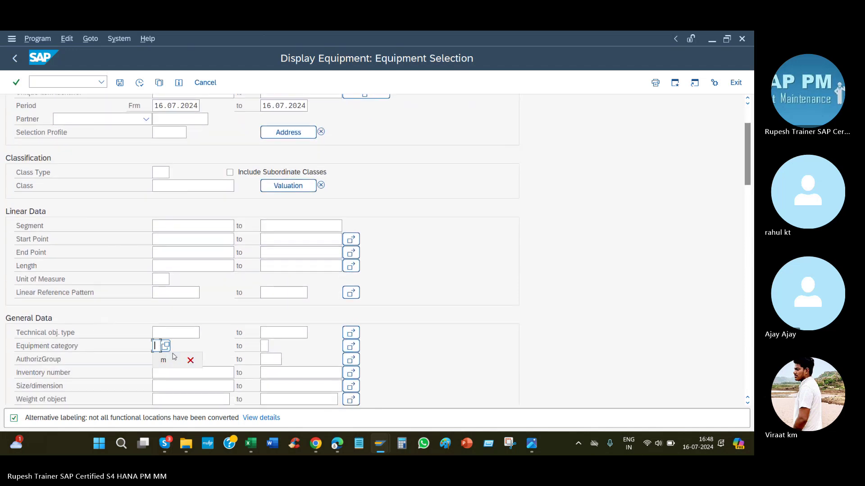
text(p)
click(140, 83)
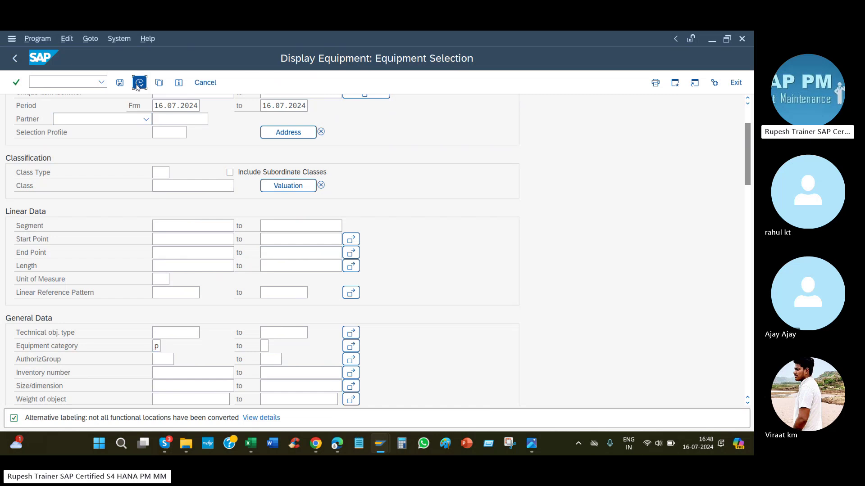
Step: Pick equipment 10006801 and assign it as item 0010 of operation 0020 in place of 10000497
click(56, 265)
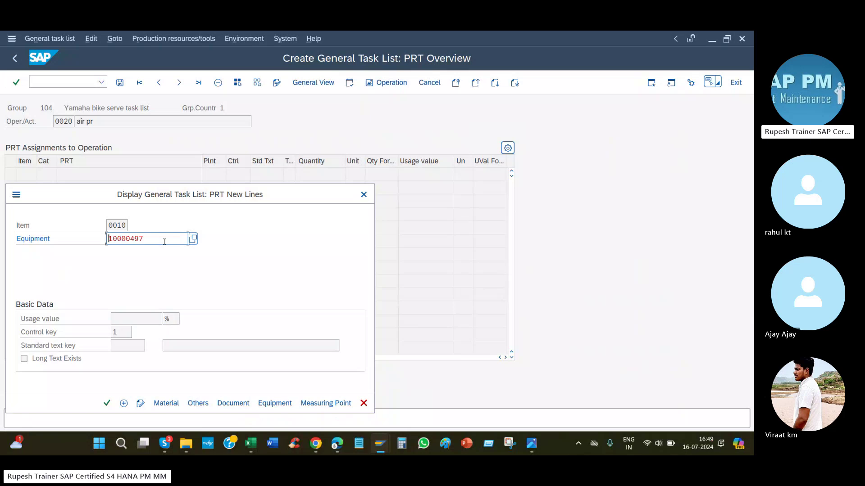
drag(164, 242, 87, 242)
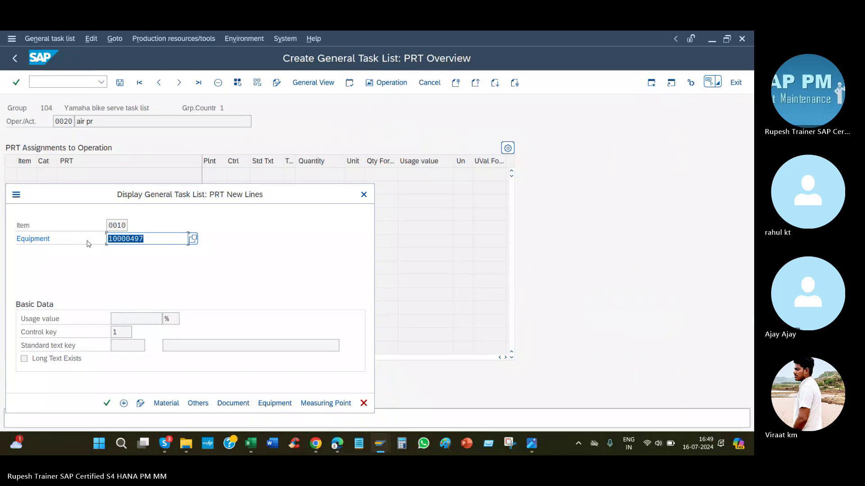
key(Escape)
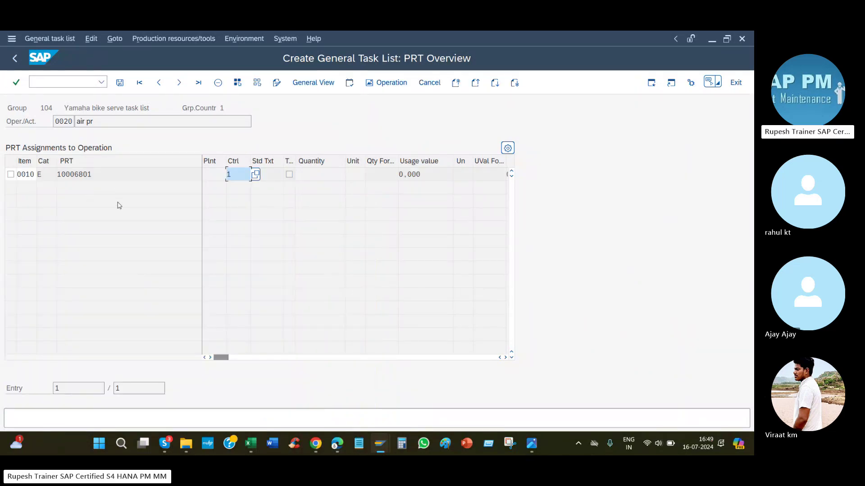
click(175, 38)
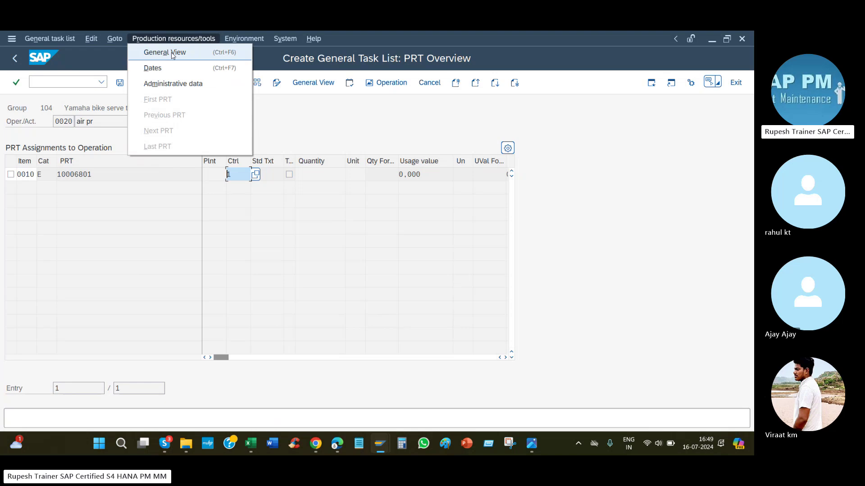
click(114, 38)
click(91, 39)
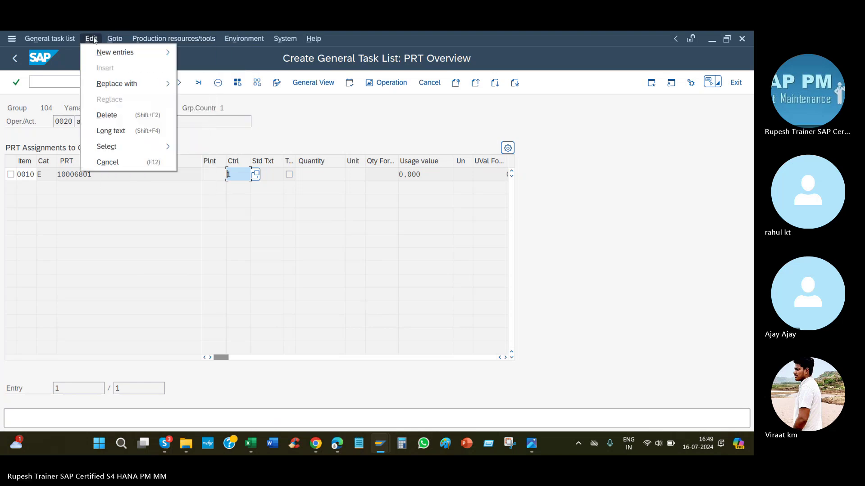
Step: Leave the production resources/tools overview of operation 0020 and save the Yamaha bike general task list
mouse_move(126, 52)
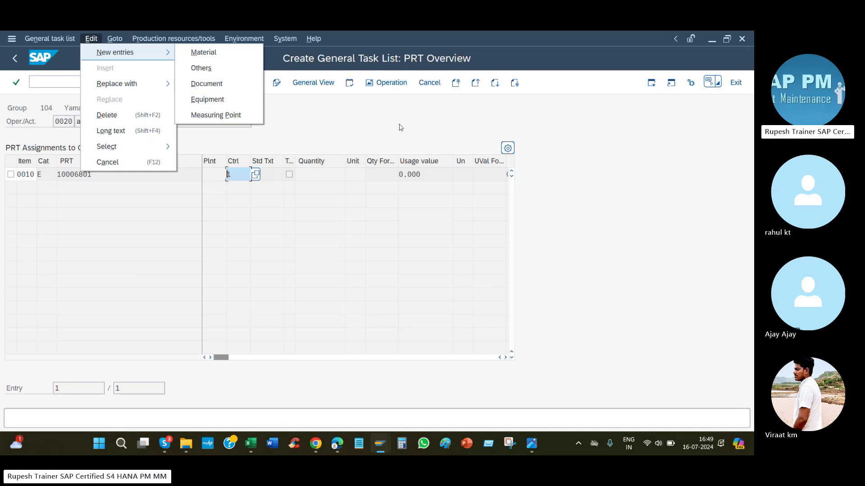
key(Escape)
click(16, 59)
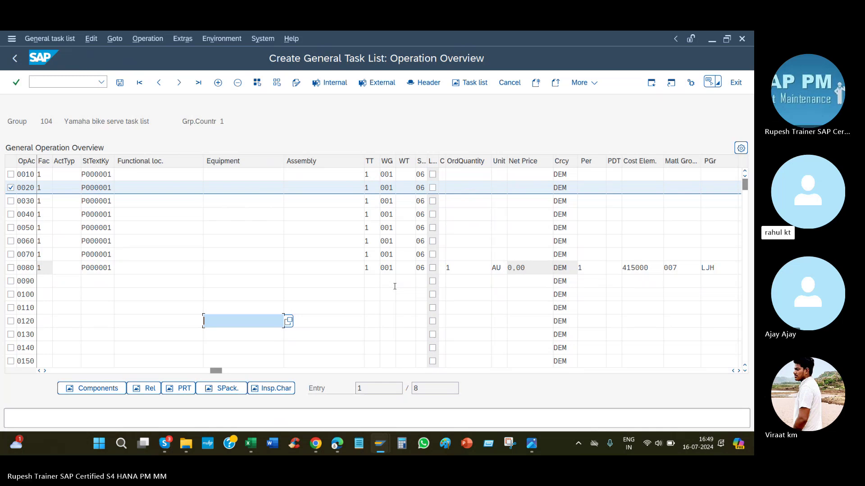
click(42, 122)
click(237, 120)
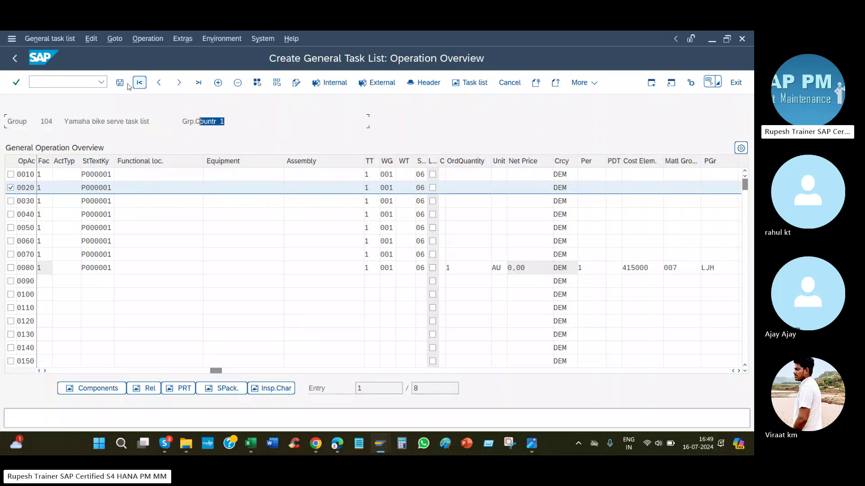
Step: Switch to the equipment list session and start transaction IA09 there to display task lists
mouse_move(371, 448)
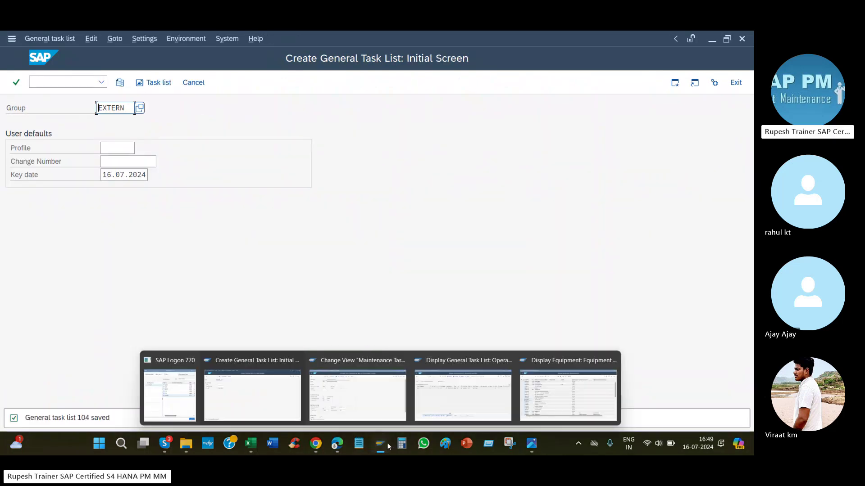
click(527, 395)
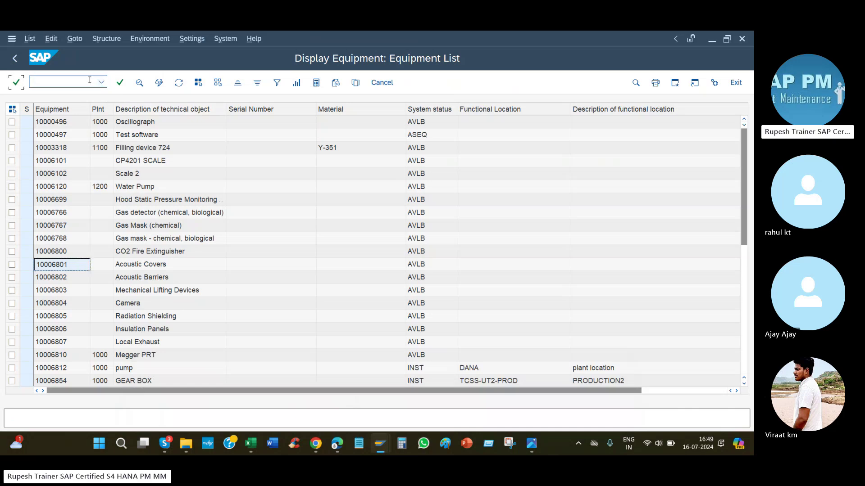
click(102, 83)
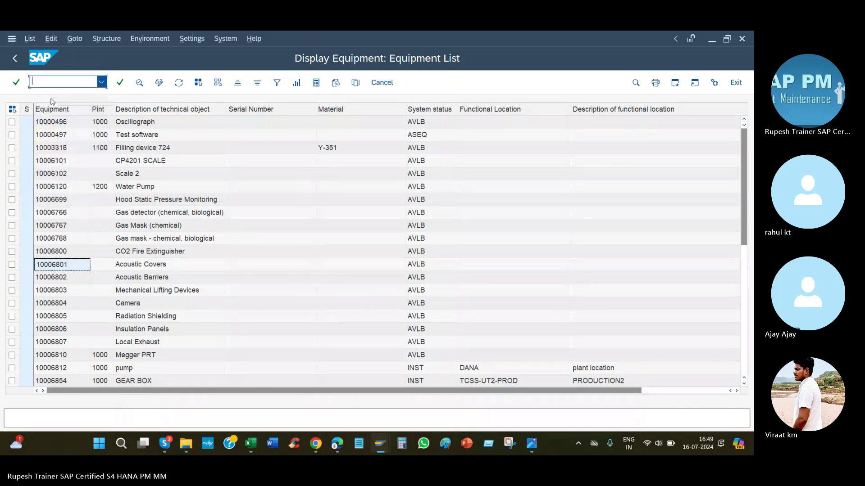
text(ia09)
text(/n)
key(Return)
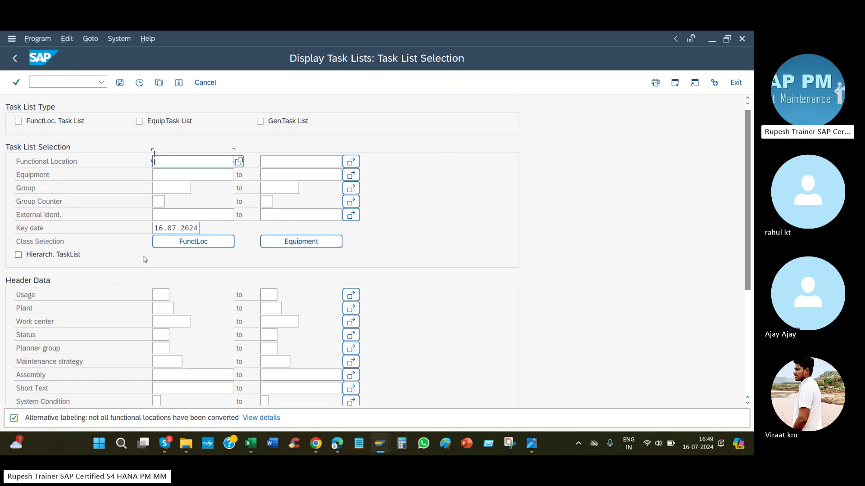
Step: Copy the date 16.07.2024 from the system status and enter it as the Created on selection criterion
scroll(145, 263, down, 2)
scroll(131, 159, up, 2)
scroll(87, 272, down, 15)
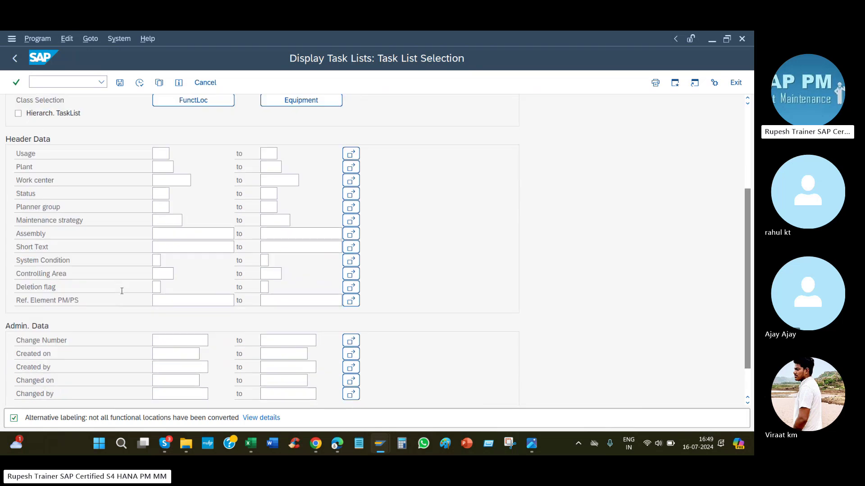
drag(20, 312, 38, 312)
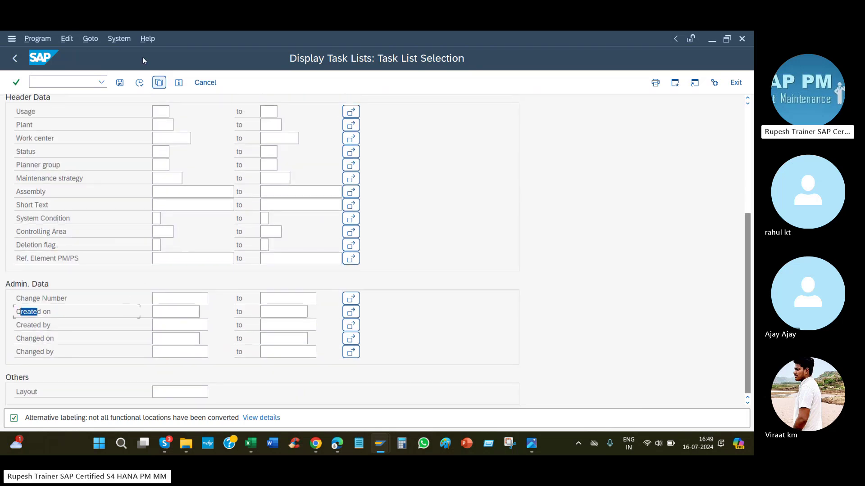
click(118, 39)
click(135, 227)
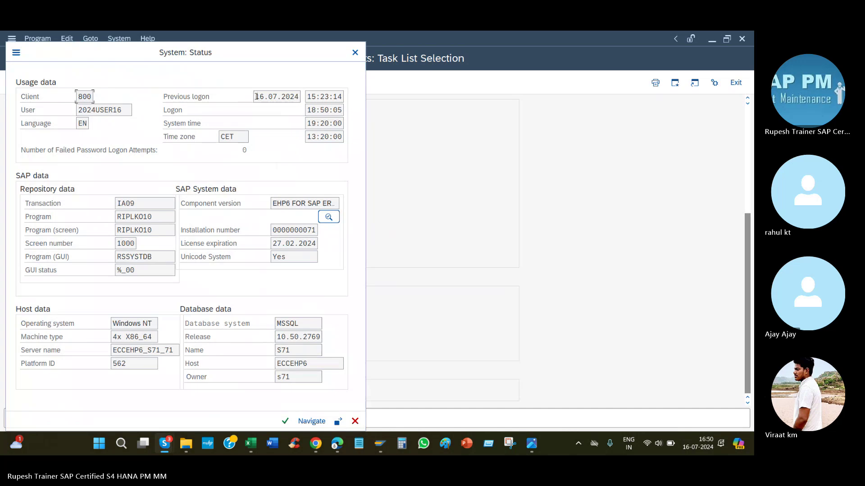
drag(254, 97, 301, 96)
key(ctrl+c)
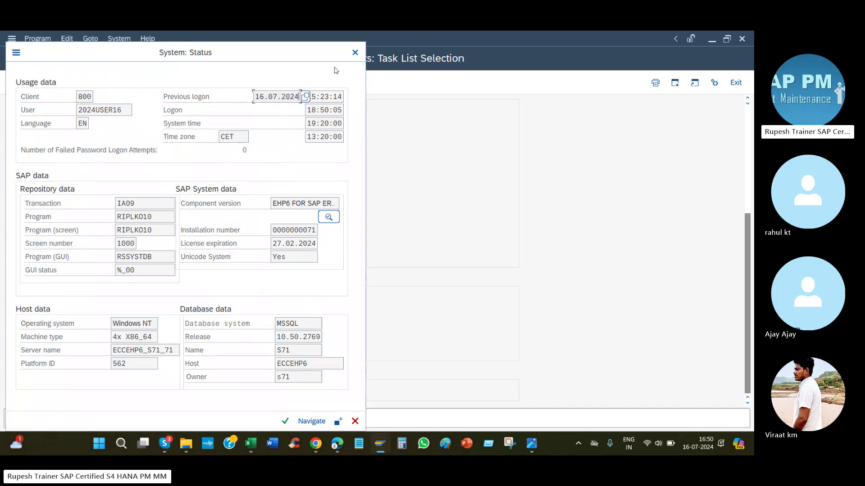
click(355, 52)
click(180, 308)
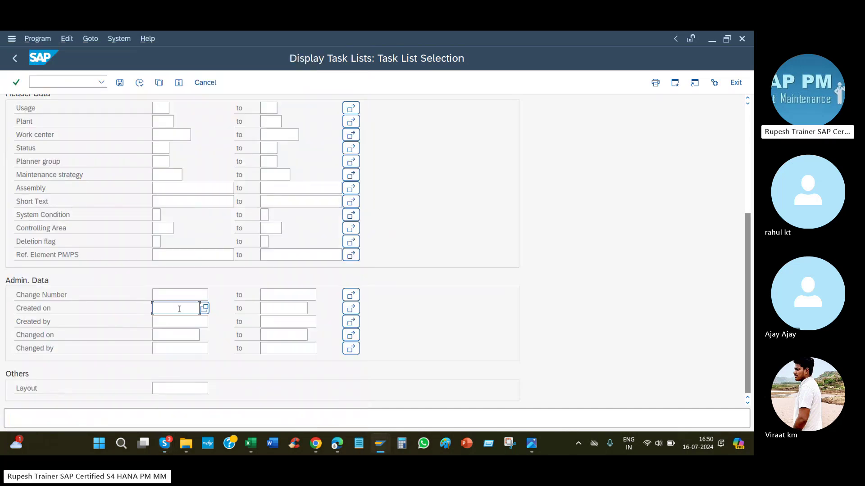
key(ctrl+v)
Step: Include functional location, equipment and general task lists in the selection, run it, and check the listed descriptions
scroll(221, 191, up, 3)
scroll(222, 191, up, 3)
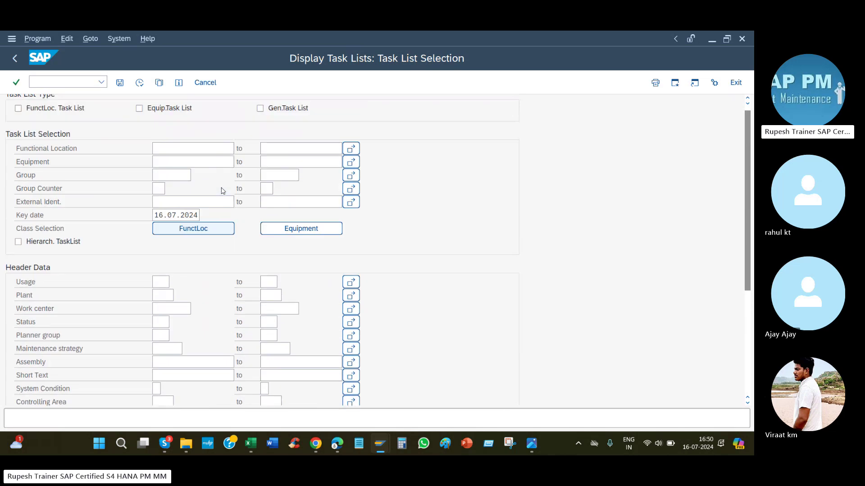
click(260, 121)
click(154, 121)
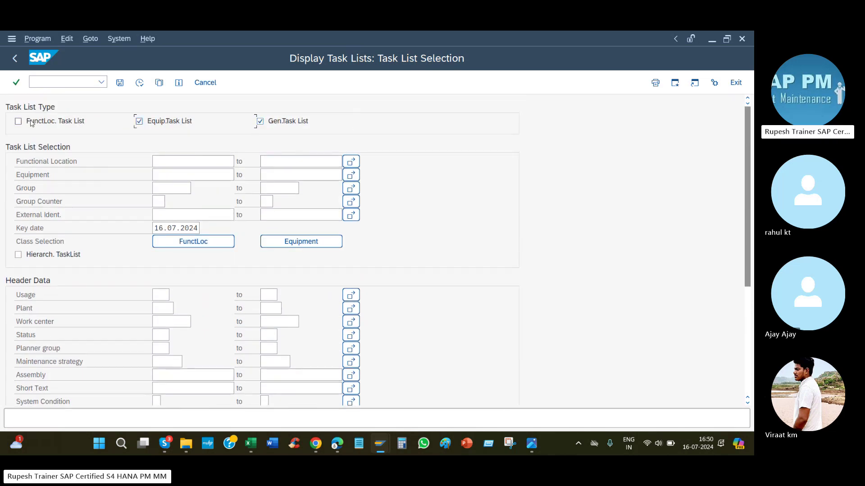
click(19, 121)
key(F8)
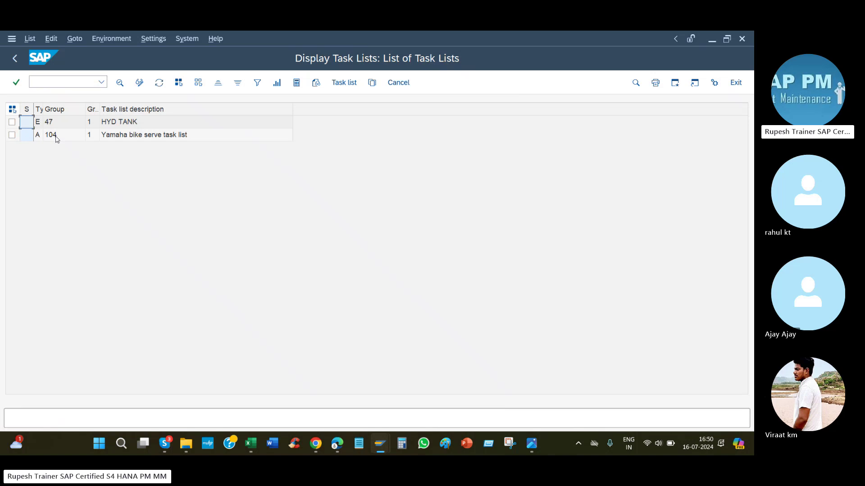
click(134, 126)
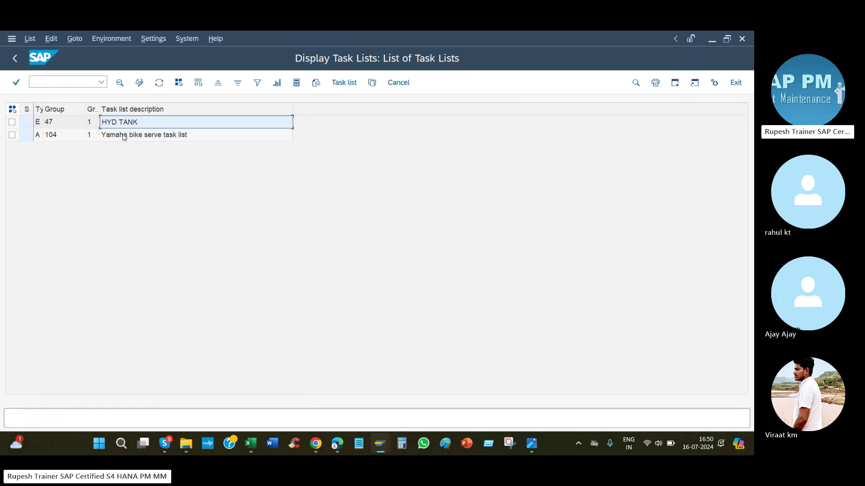
click(125, 136)
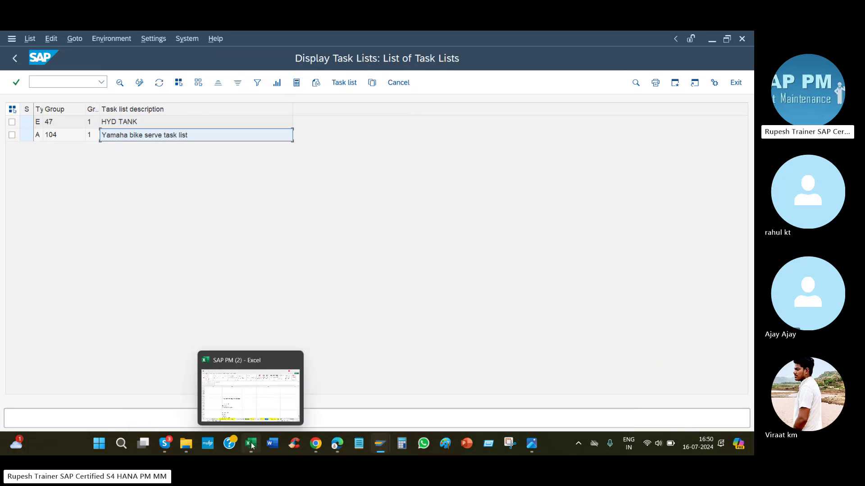
Step: Switch to the Excel notes and enter Bike - grp in cell A1213, above the Yamam and herp entries
click(244, 391)
scroll(223, 331, down, 13)
click(201, 231)
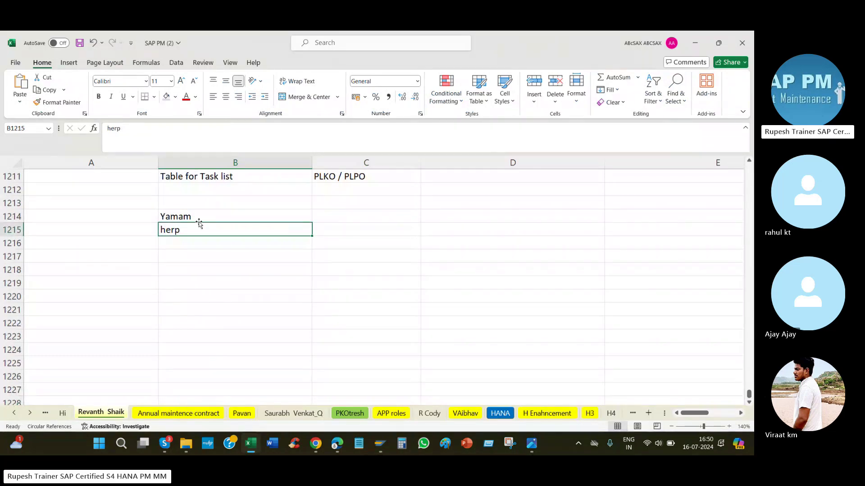
click(205, 219)
click(197, 230)
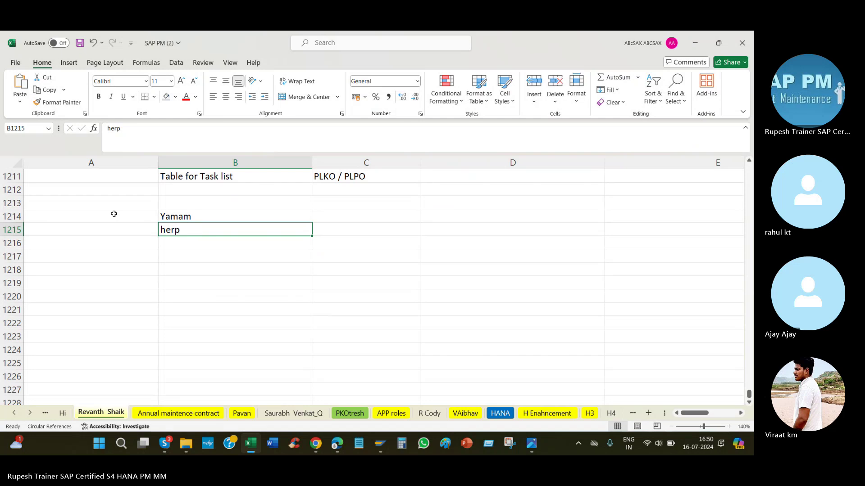
click(103, 201)
text(Bike -)
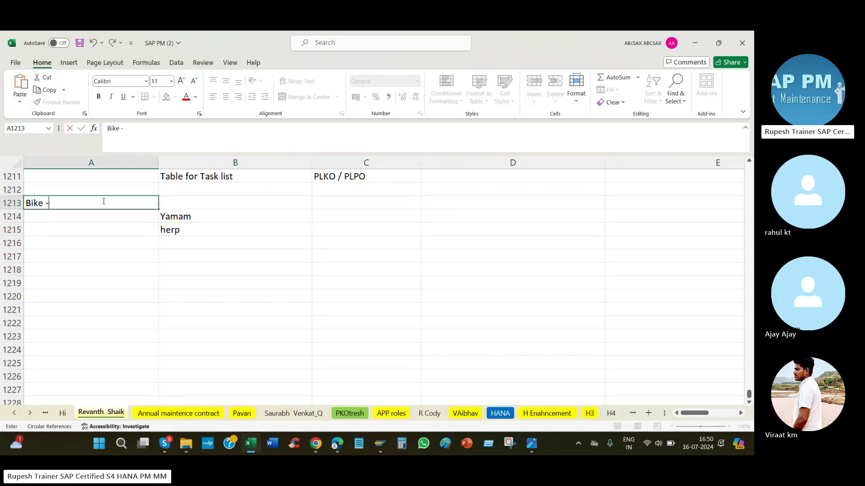
text( gr[)
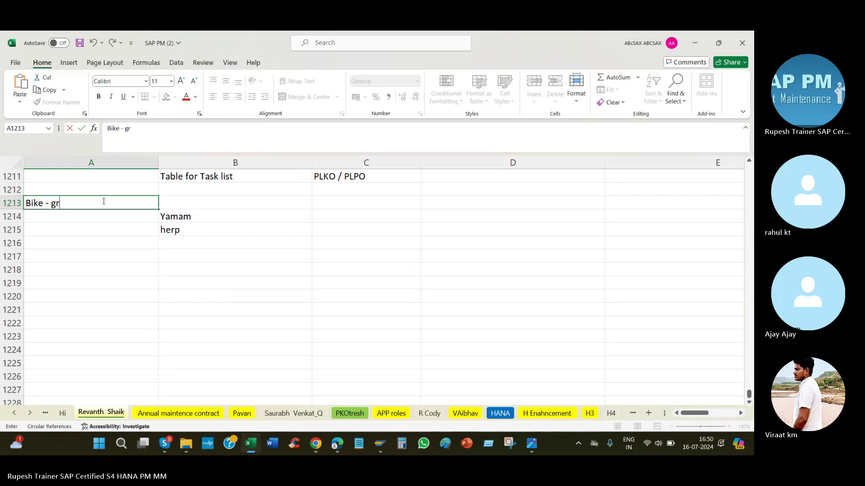
Step: Number the Yamam and herp entries 1 and 2 in cells C1214 and C1215
click(363, 218)
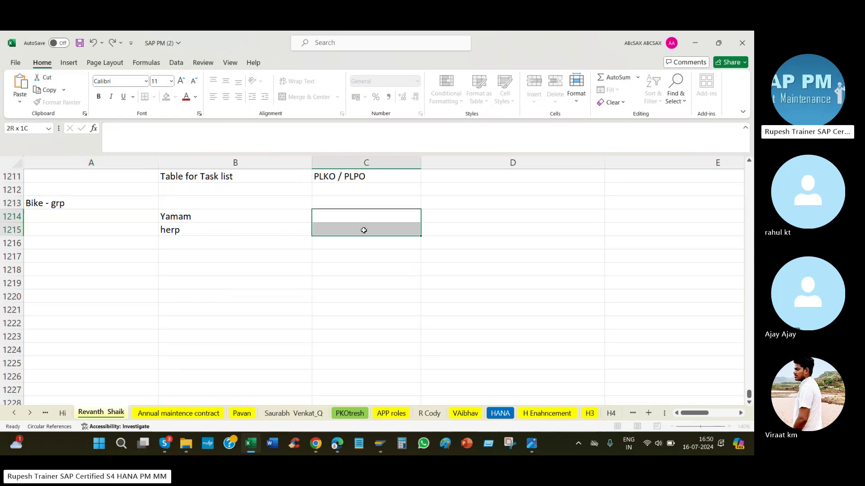
text(1)
key(Return)
text(2)
key(Return)
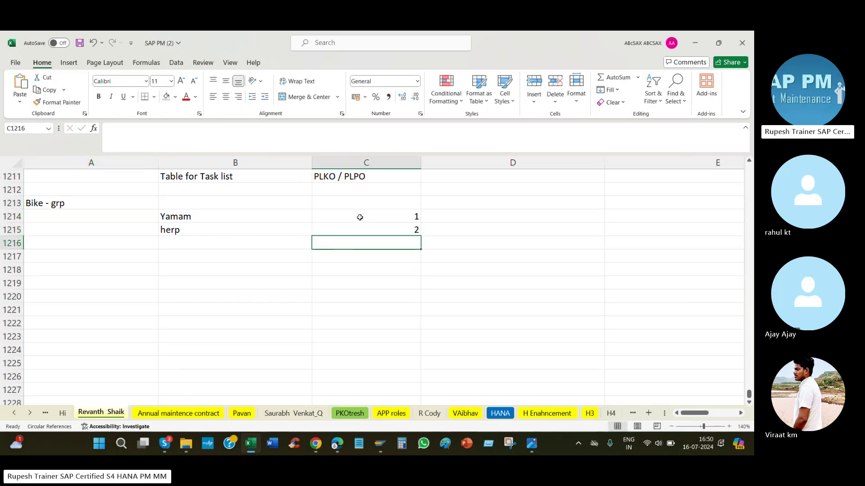
Step: Compare the Yamaha task list's group and group counter in SAP with the bike group and its entries in Excel
key(alt+Tab)
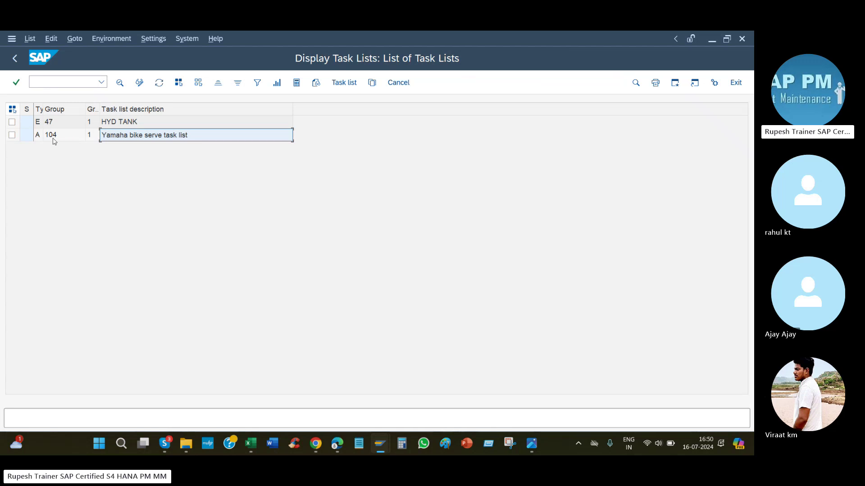
click(91, 135)
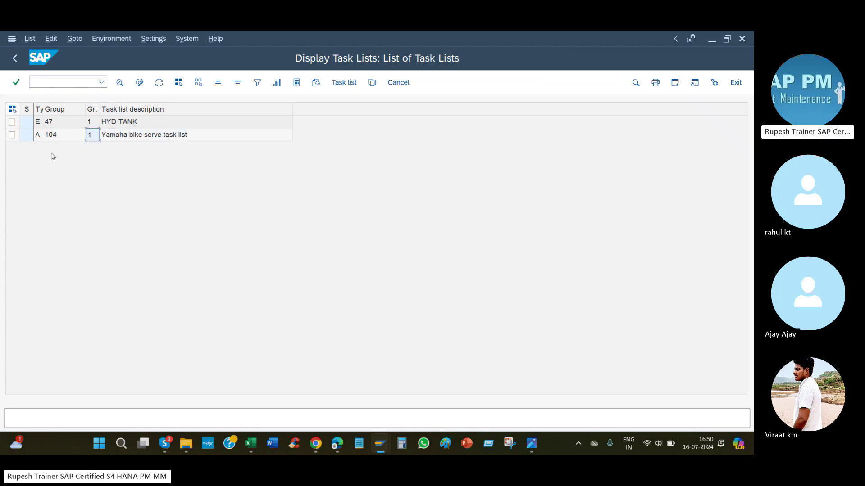
click(57, 135)
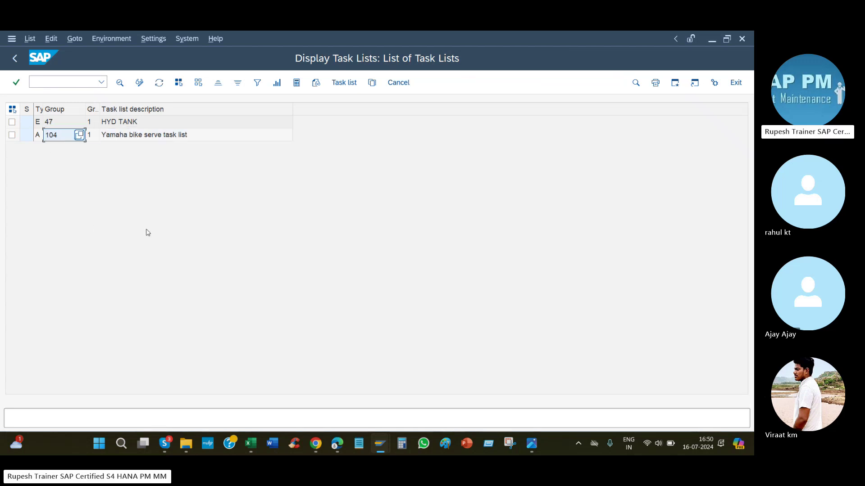
key(alt+Tab)
click(52, 209)
drag(213, 217, 216, 231)
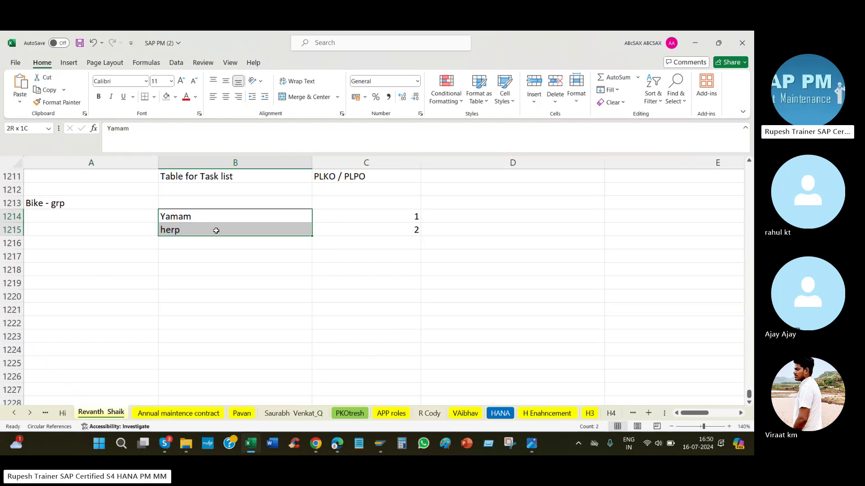
key(alt+Tab)
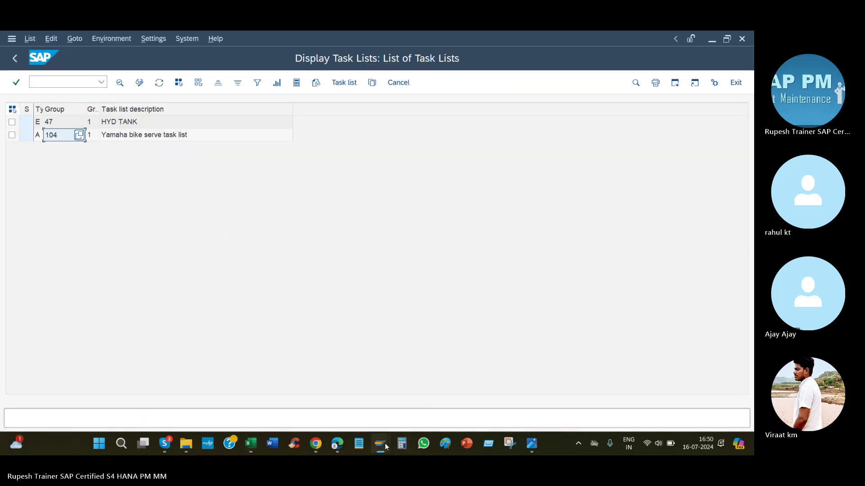
Step: Start the transaction for creating a general task list in the session showing the EXTERN group's operation overview
click(388, 447)
click(101, 82)
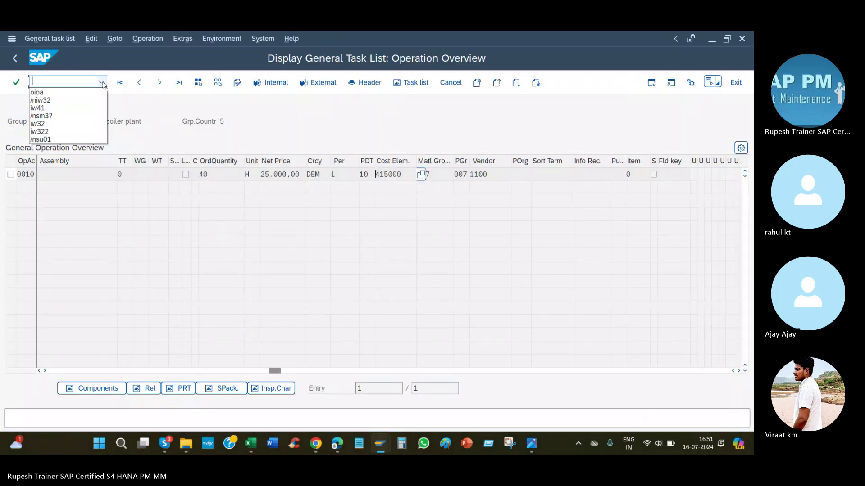
click(74, 96)
click(76, 81)
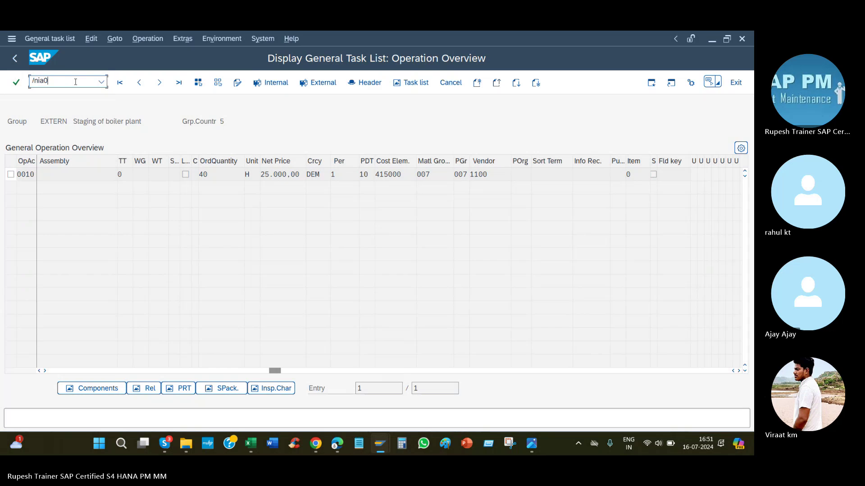
key(Return)
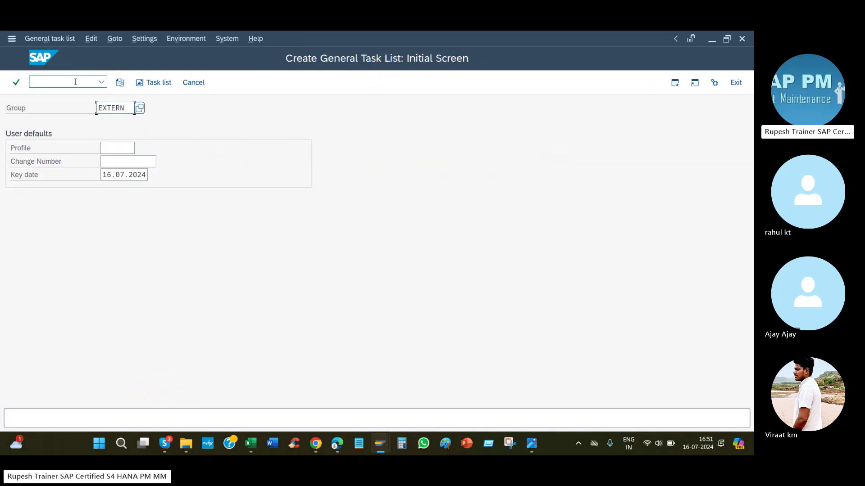
Step: Enter group 104 and profile PM01, and open the group's task list overview
key(alt+Tab)
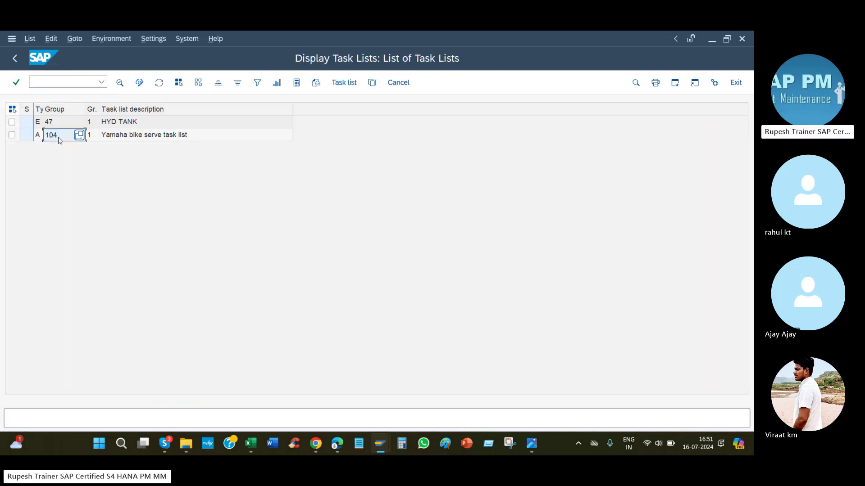
key(alt+Tab)
key(shift+End)
text(104)
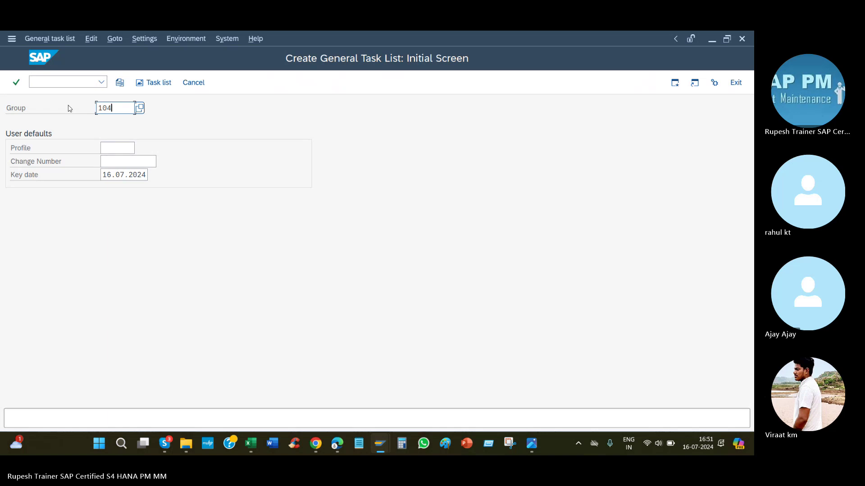
key(Tab)
text(PM01)
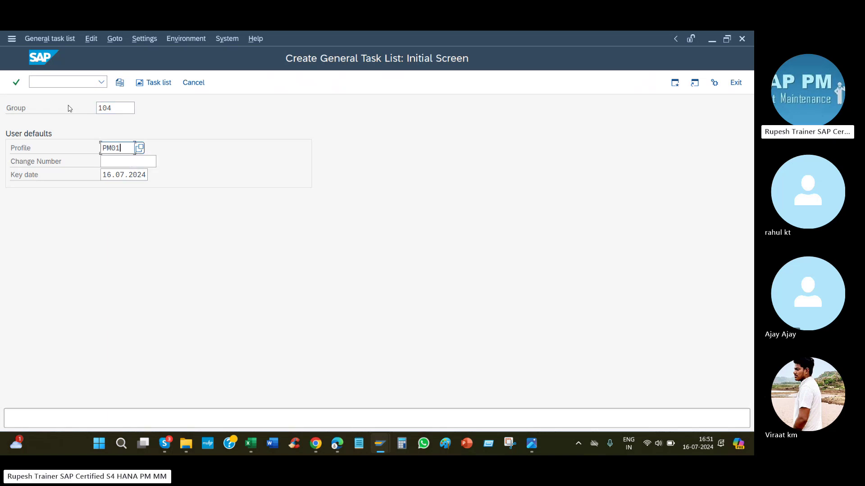
key(Return)
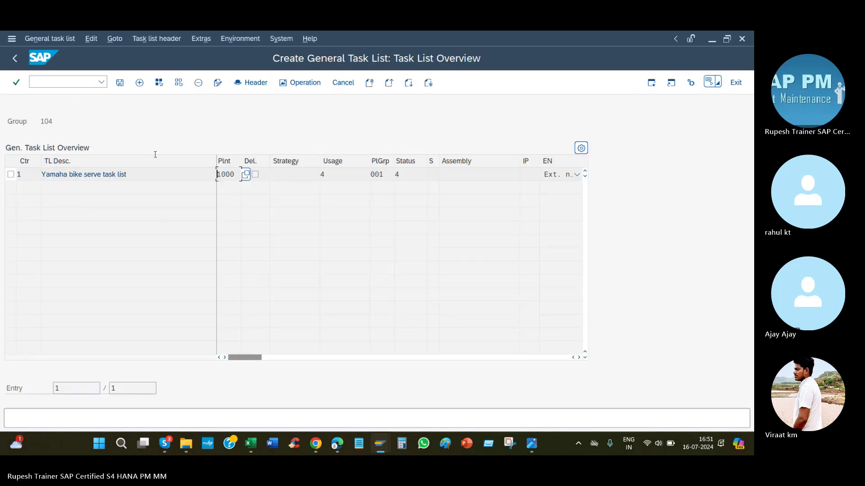
Step: Add a new task list entry to group 104 alongside the existing Yamaha bike task list
click(29, 175)
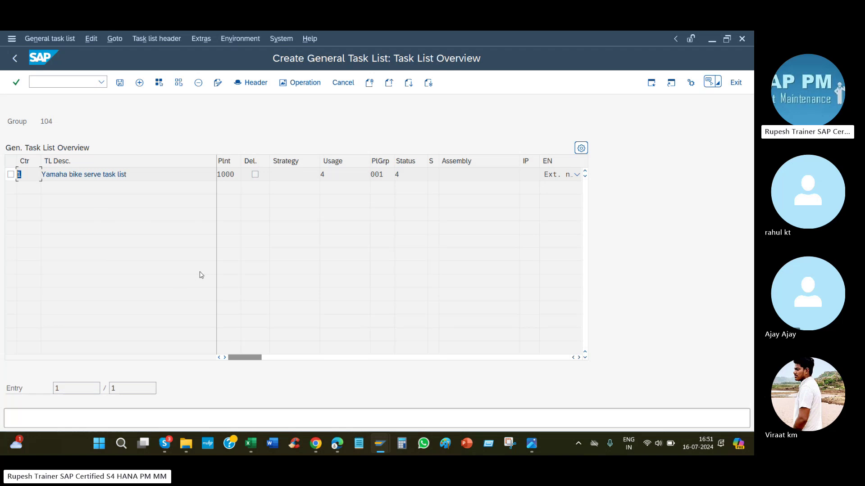
key(Tab)
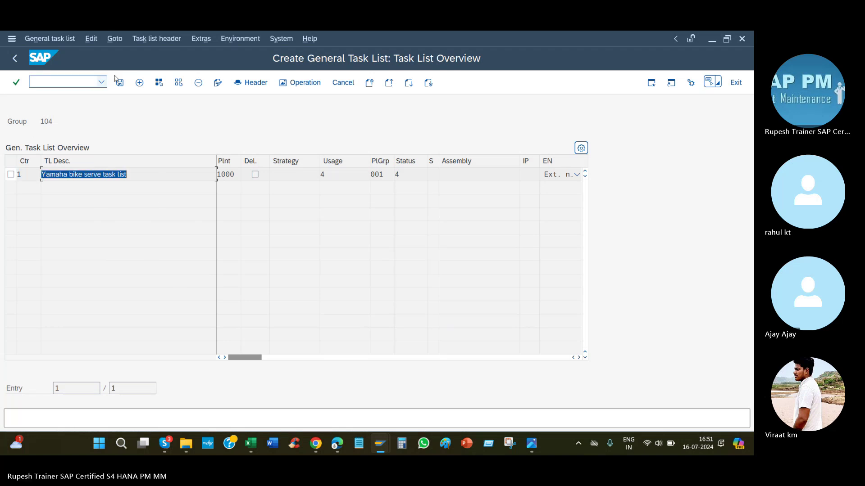
click(139, 82)
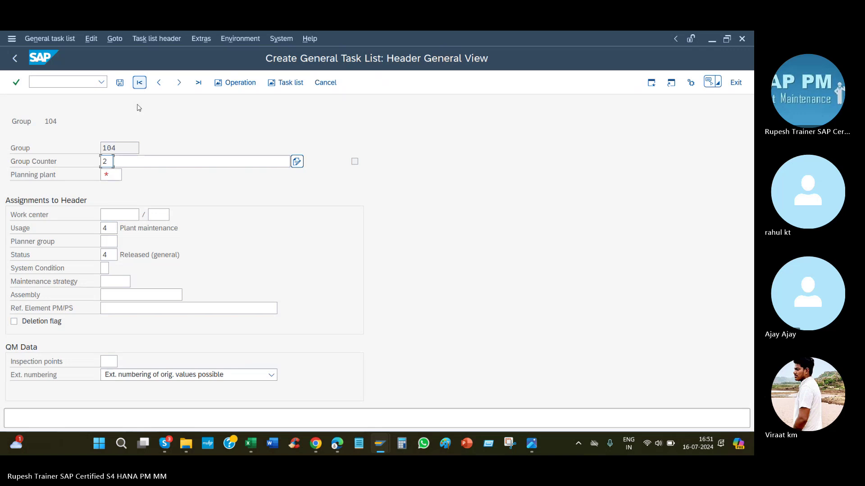
Step: Describe the new task list under group counter 2 as "hero erve task list", adapting the earlier Yamaha bike description
double_click(105, 162)
click(239, 162)
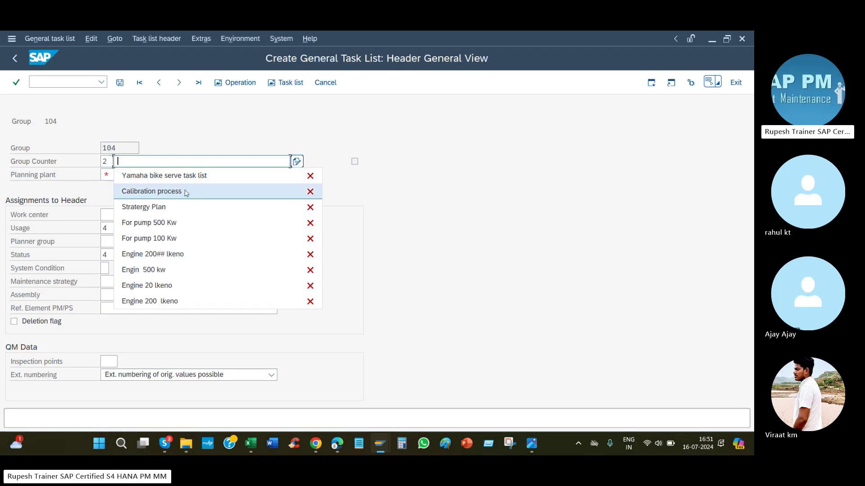
click(144, 176)
drag(143, 160, 113, 161)
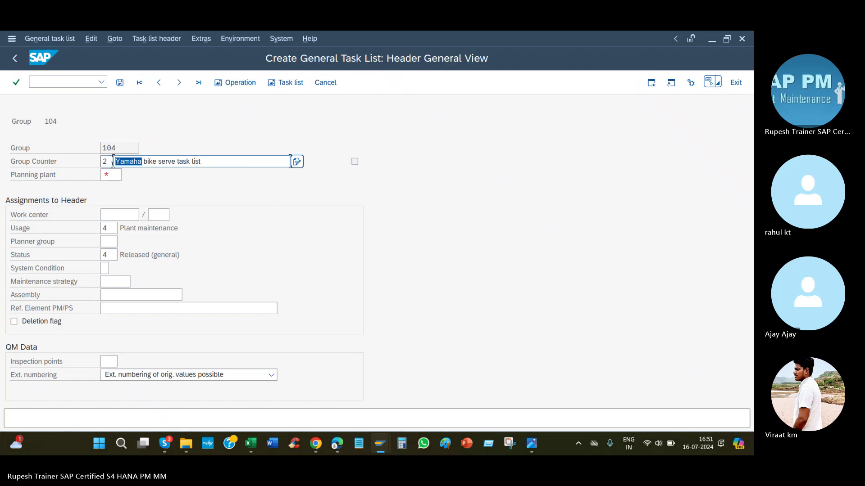
key(BackSpace)
text(he)
key(Delete)
key(Delete)
key(Delete)
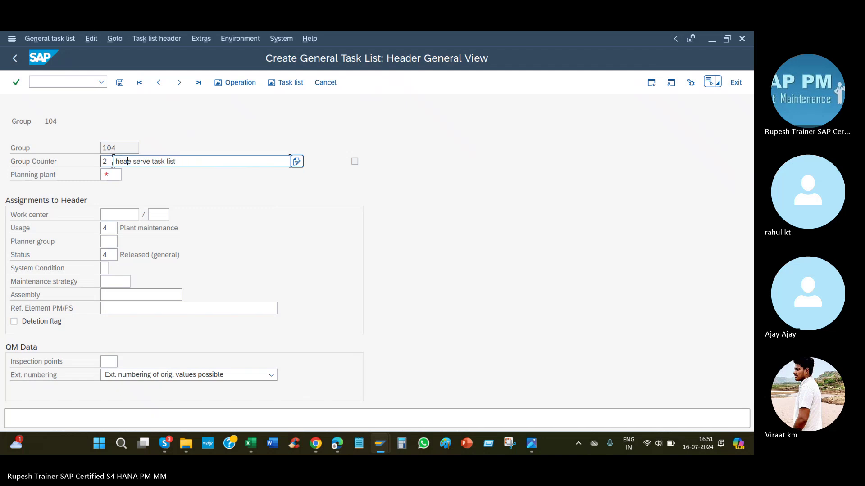
key(BackSpace)
key(BackSpace)
key(BackSpace)
text(ro)
key(shift+Tab)
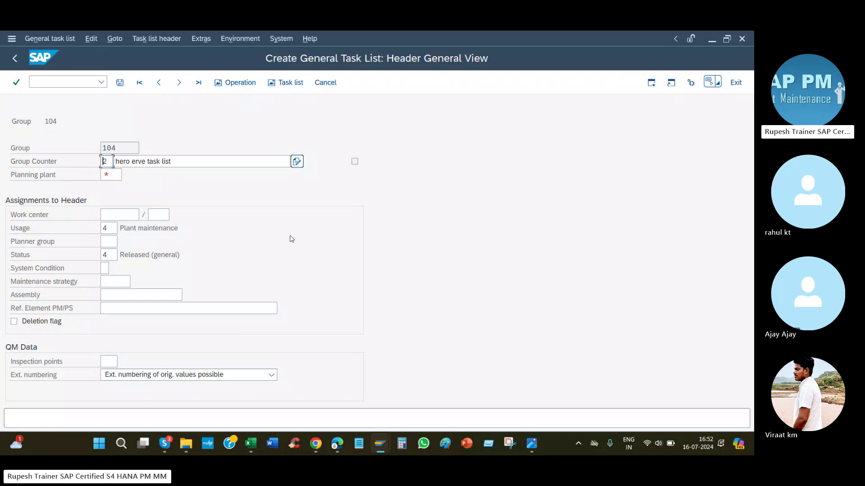
key(shift+Tab)
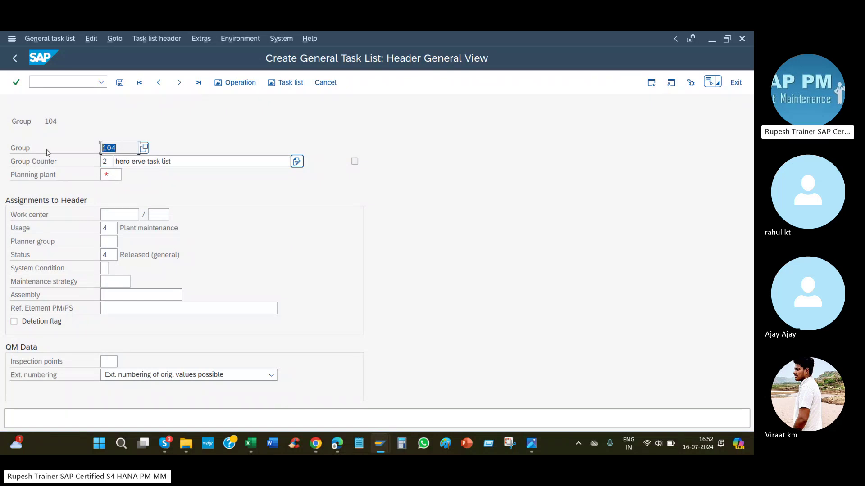
key(Tab)
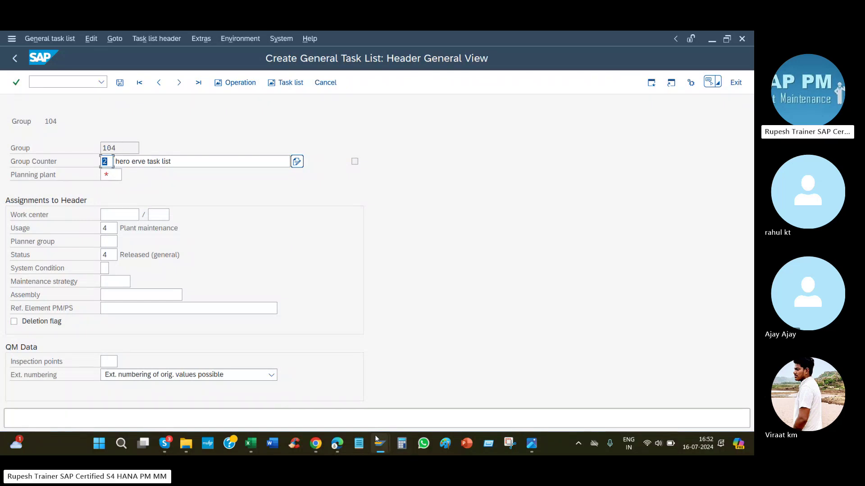
Step: In the customizing session, open the number range intervals for general maintenance task lists in change mode
mouse_move(382, 444)
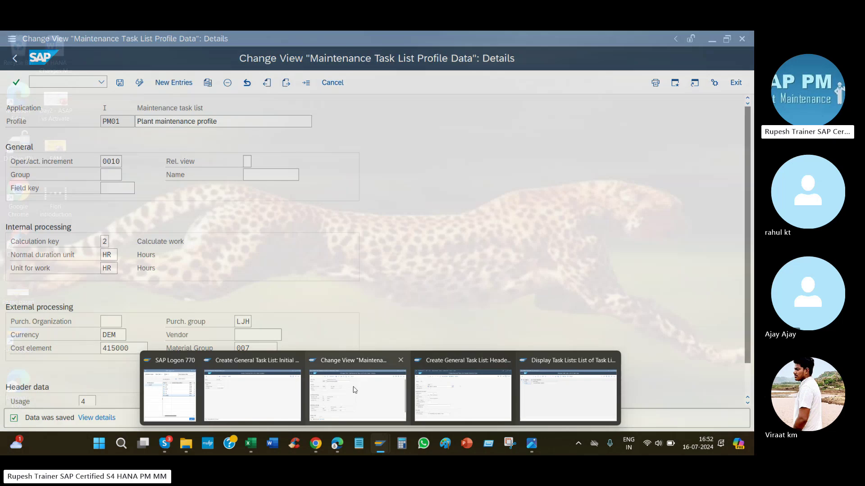
click(354, 390)
click(15, 59)
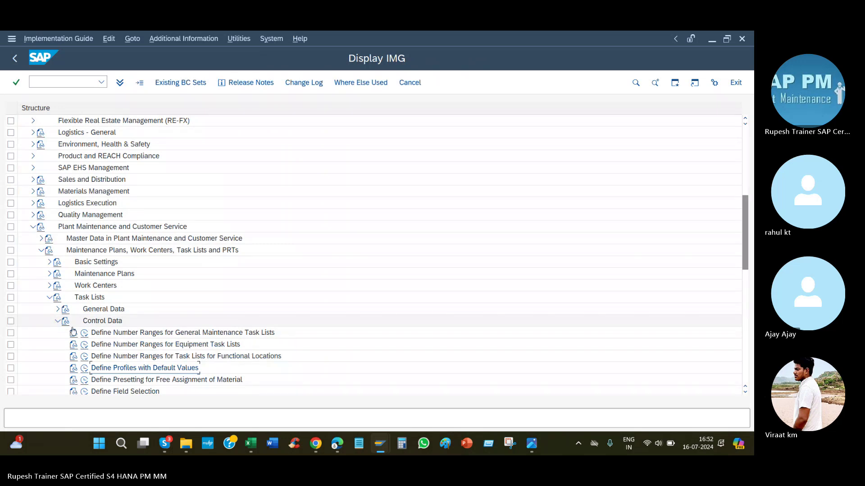
scroll(216, 353, down, 2)
click(212, 275)
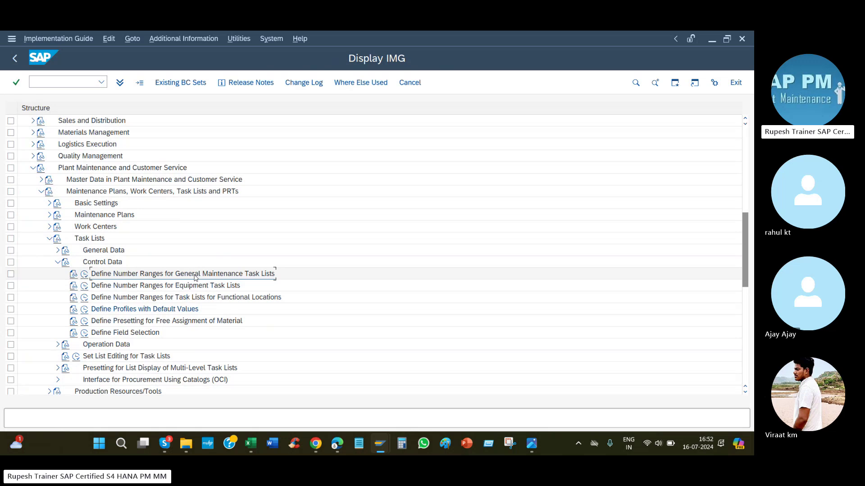
key(alt+Tab)
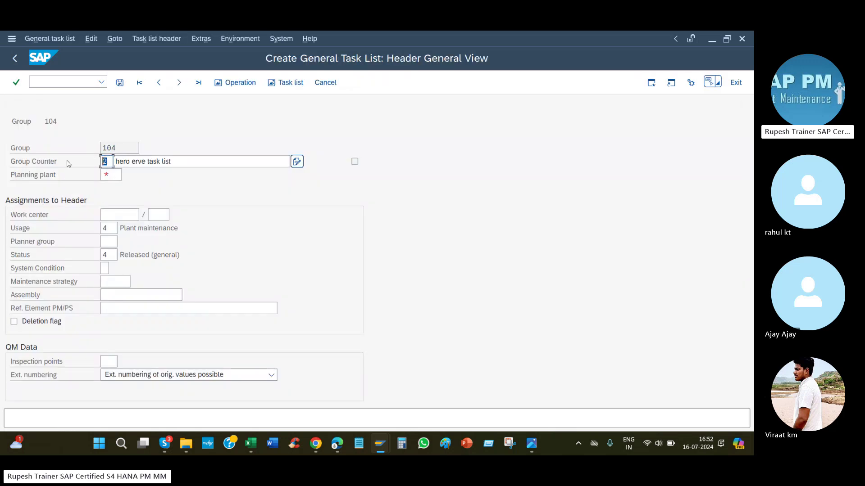
key(alt+Tab)
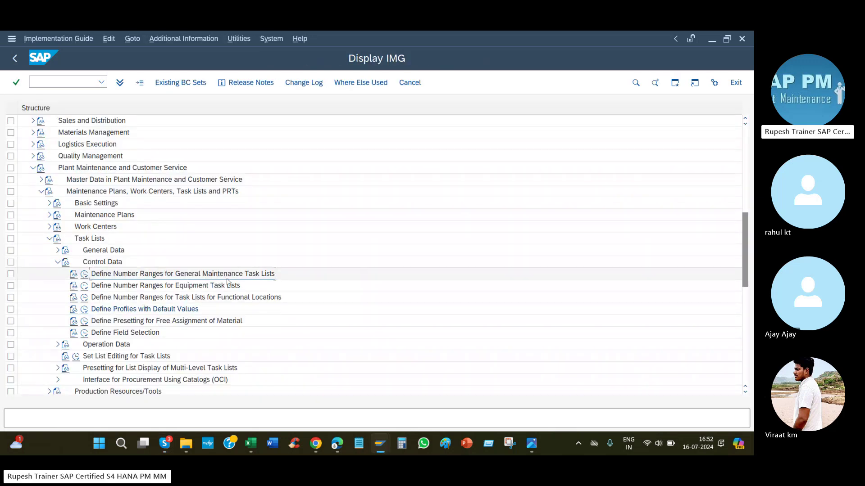
click(85, 275)
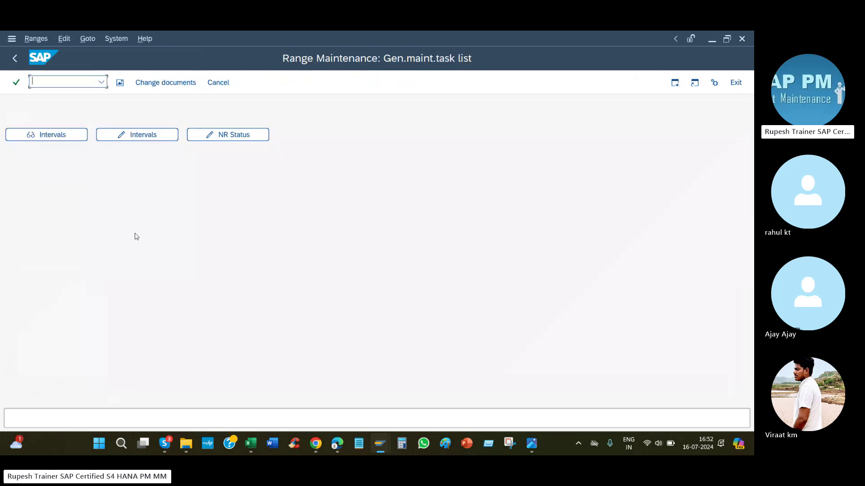
click(144, 134)
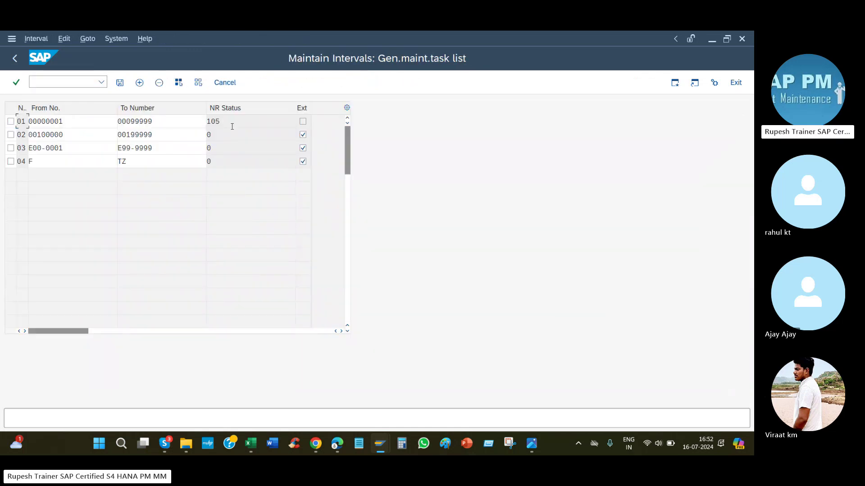
Step: Examine the internal and external number intervals and the number range status of interval 01
double_click(70, 134)
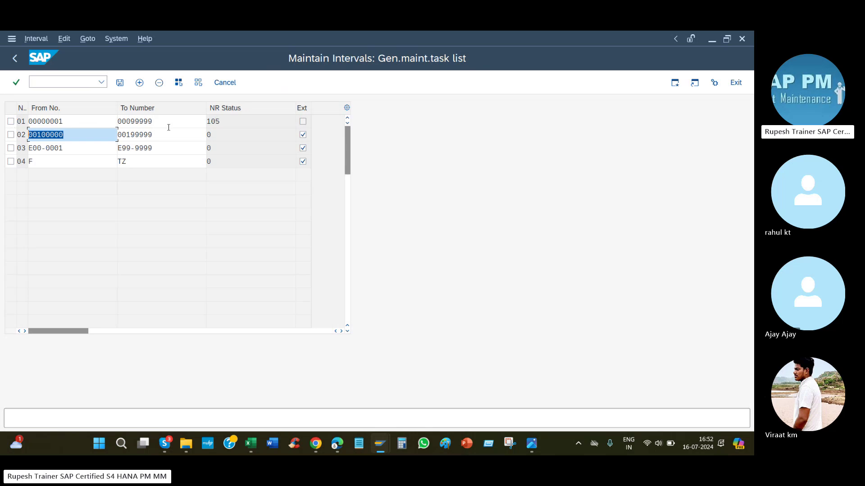
double_click(121, 135)
double_click(145, 121)
key(Tab)
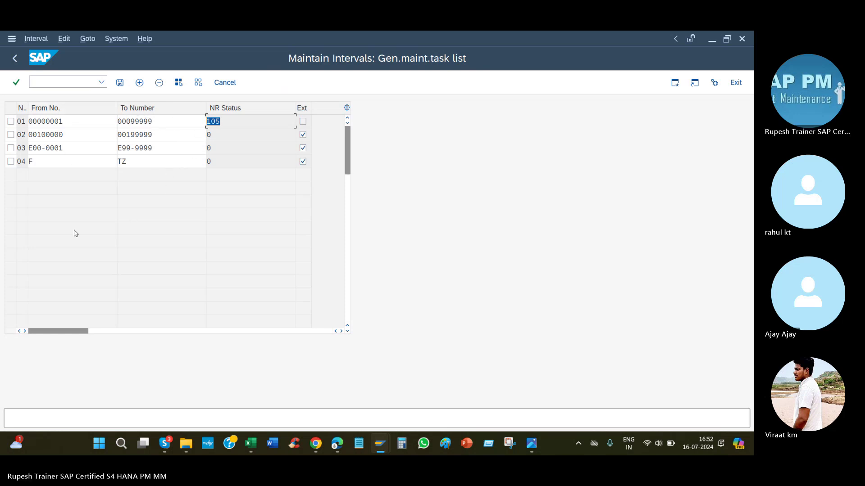
Step: Assign planning plant 1000, work center 2050 in plant 1000 and planner group 001 to the hero task list header
key(alt+Tab)
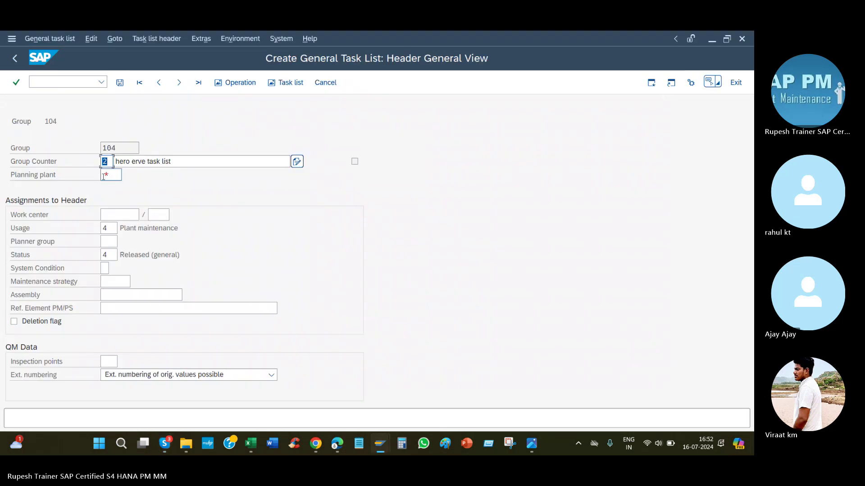
click(123, 215)
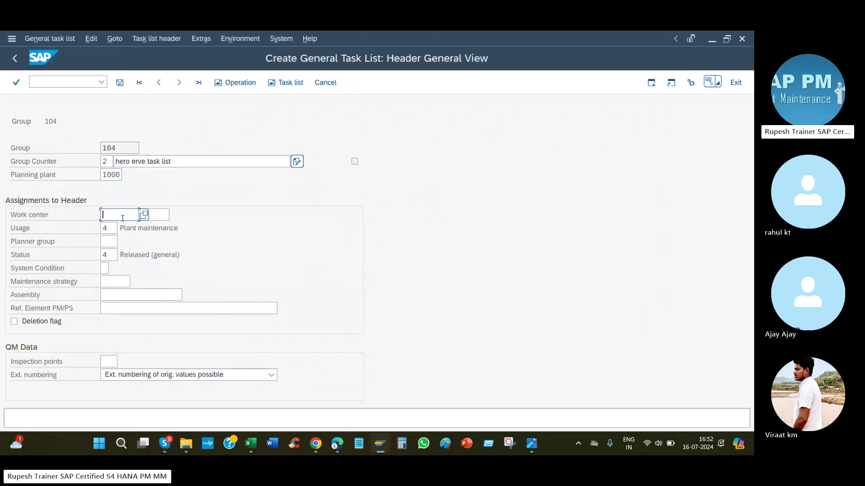
text(2050)
key(Tab)
text(1000)
click(109, 240)
text(001)
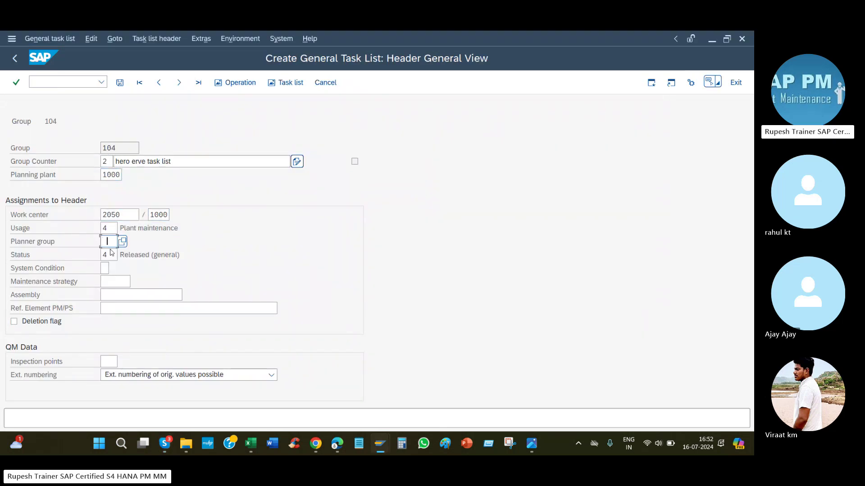
key(Return)
Step: Enter operation 0010 of the hero task list as "light" with number 2 and a duration of 3 hours
click(239, 83)
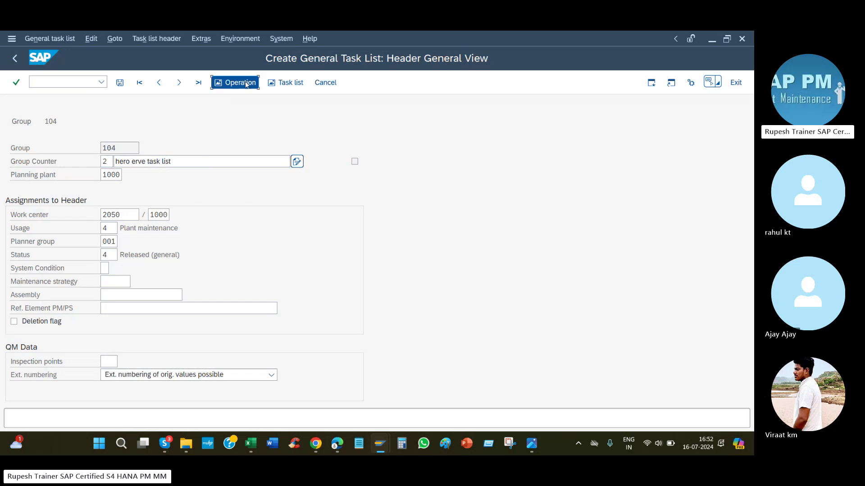
text(light)
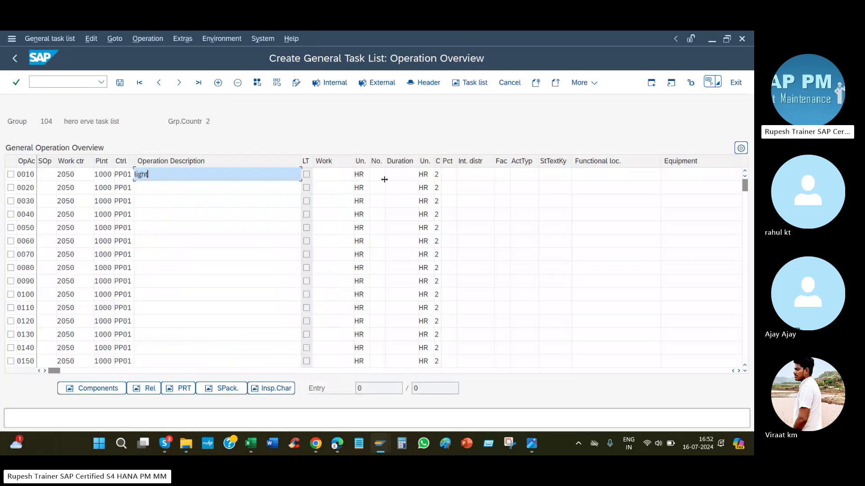
click(377, 174)
text(2)
click(397, 175)
text(3)
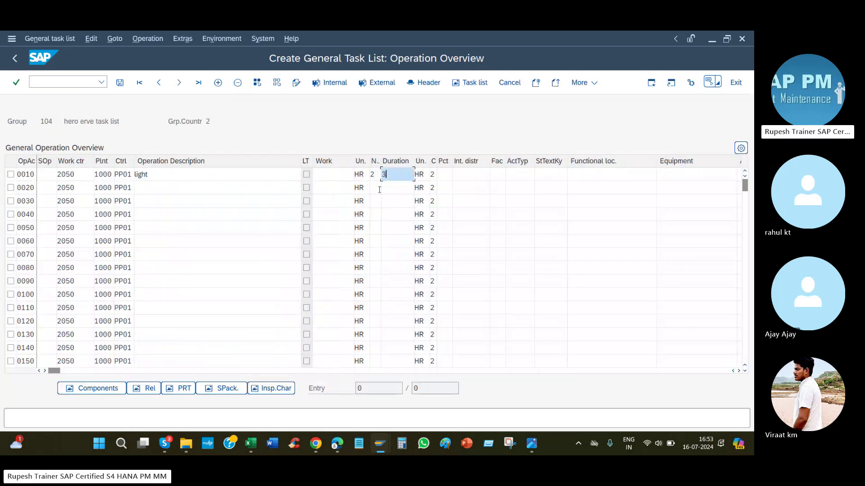
Step: Confirm operation 0010 with a duration of 3 hours, calculate its work, and save general task list 104
key(Return)
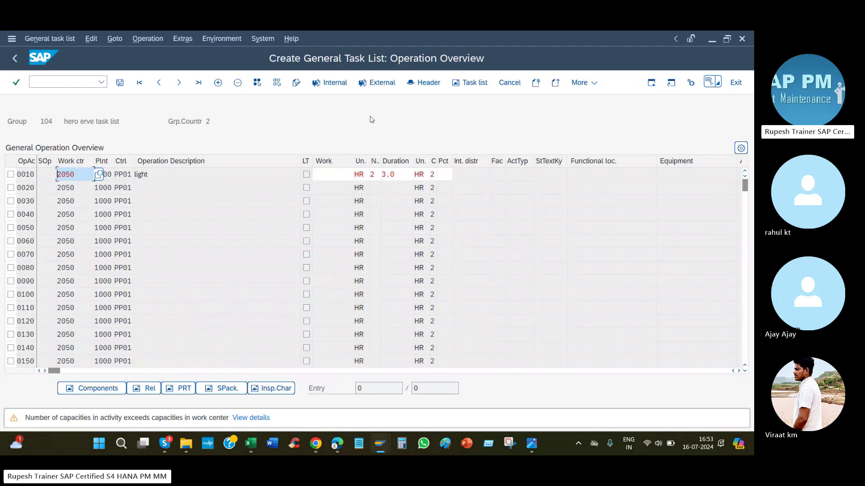
key(Return)
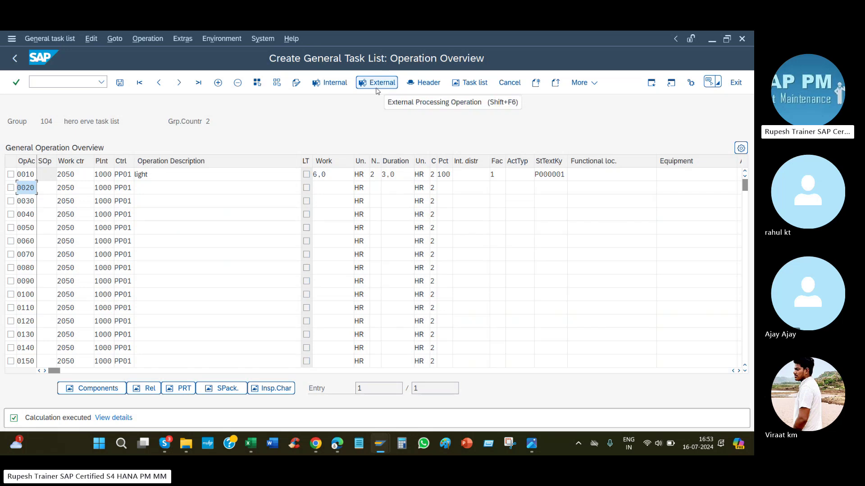
click(481, 83)
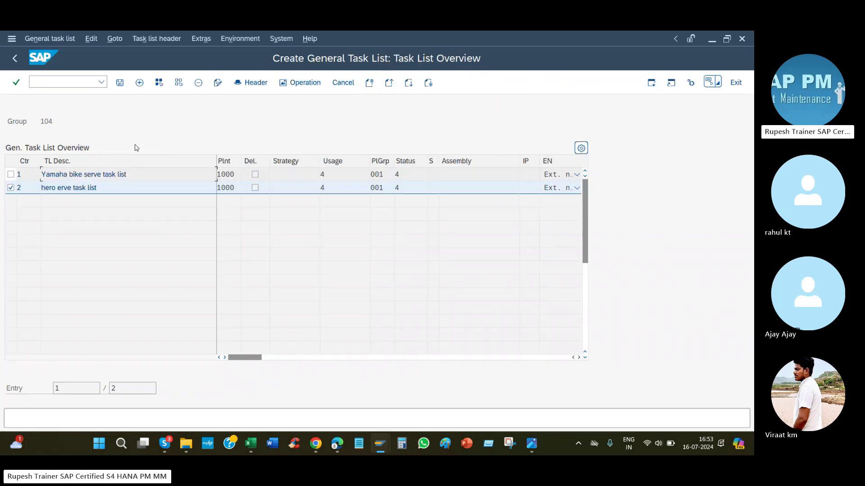
click(15, 58)
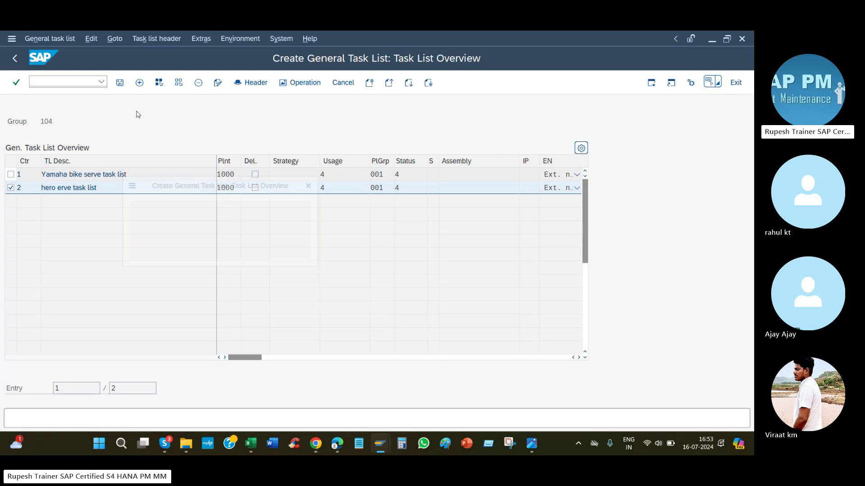
click(171, 251)
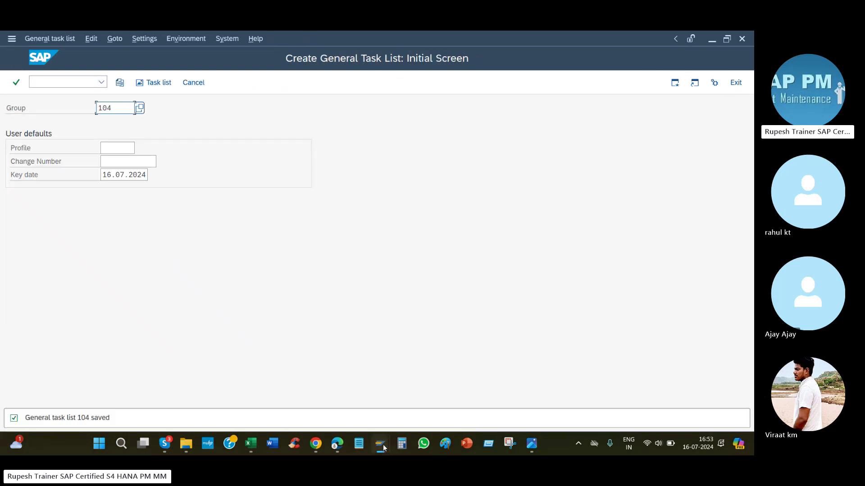
Step: Switch to the session displaying the list of task lists, refresh it, and widen the Group Counter column
mouse_move(383, 450)
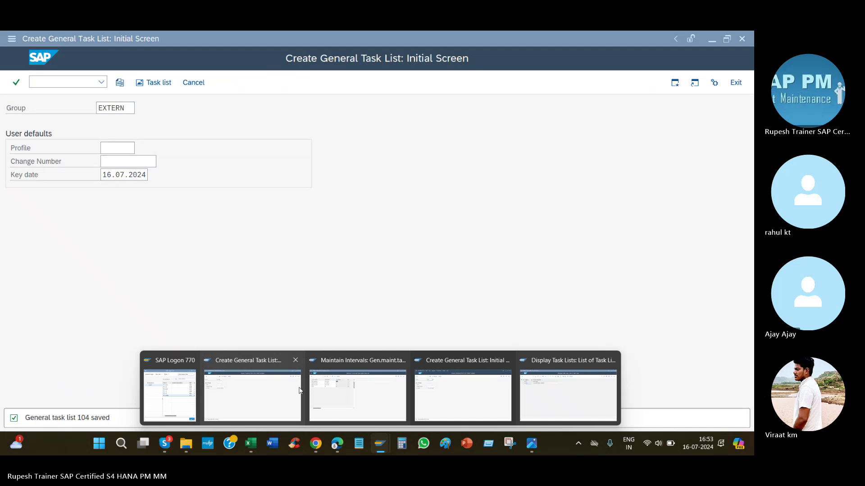
click(542, 401)
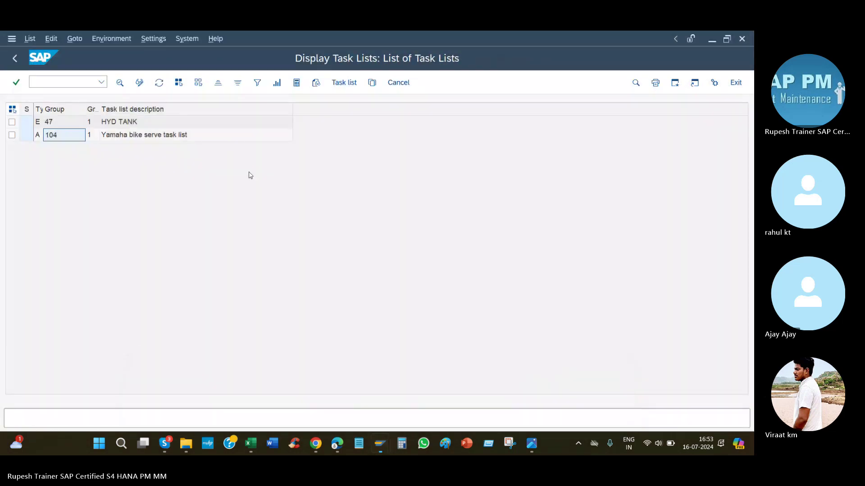
click(162, 84)
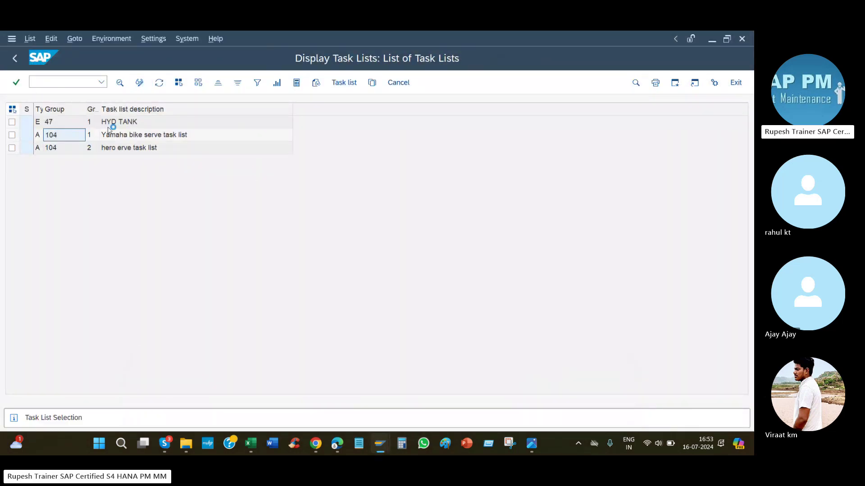
mouse_move(100, 109)
mouse_down()
mouse_move(141, 109)
mouse_move(108, 109)
mouse_up()
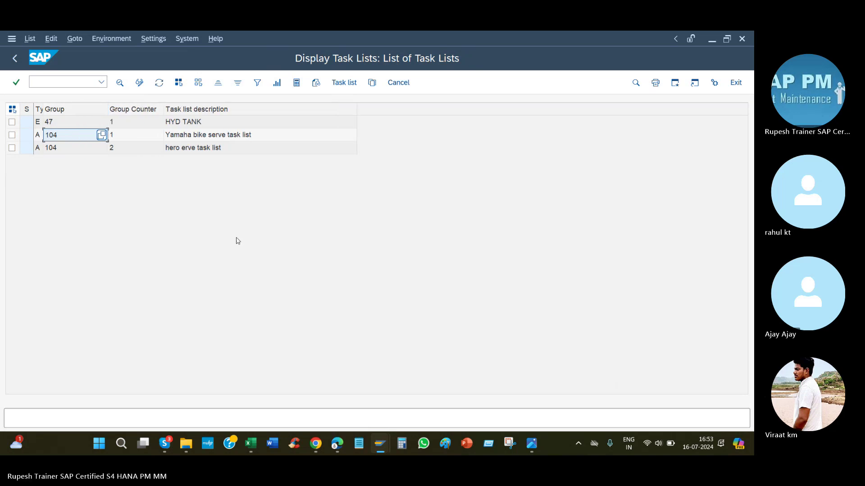
click(276, 151)
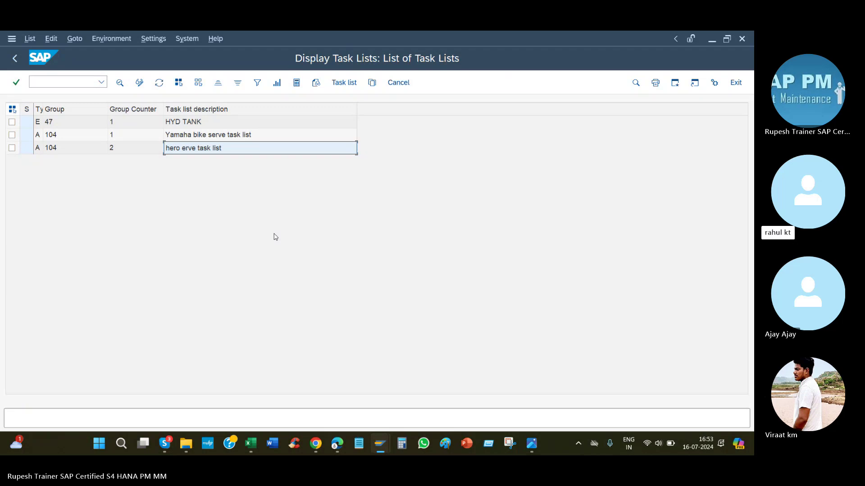
Step: Examine the possible task list types for the hero erve task list, including general, equipment and functional location types
click(39, 148)
click(38, 147)
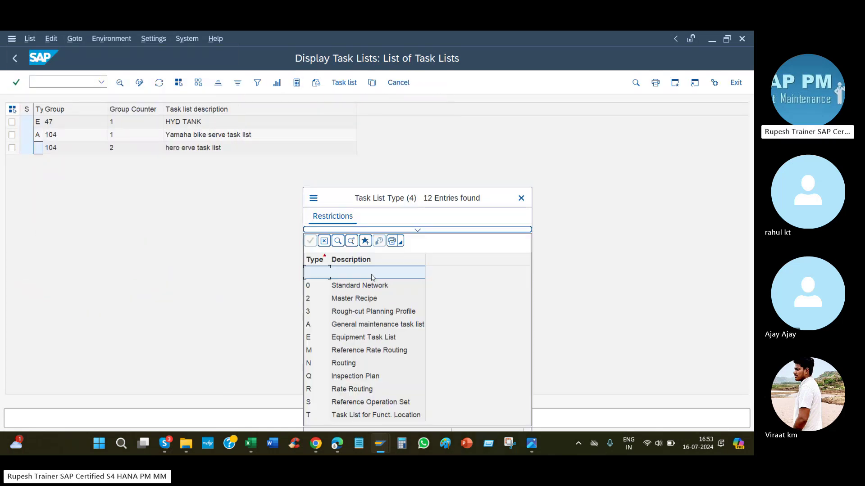
click(359, 343)
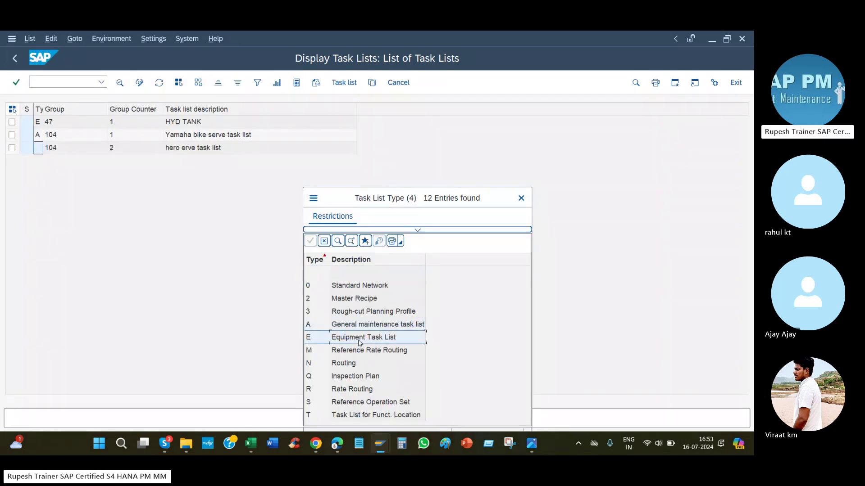
click(359, 420)
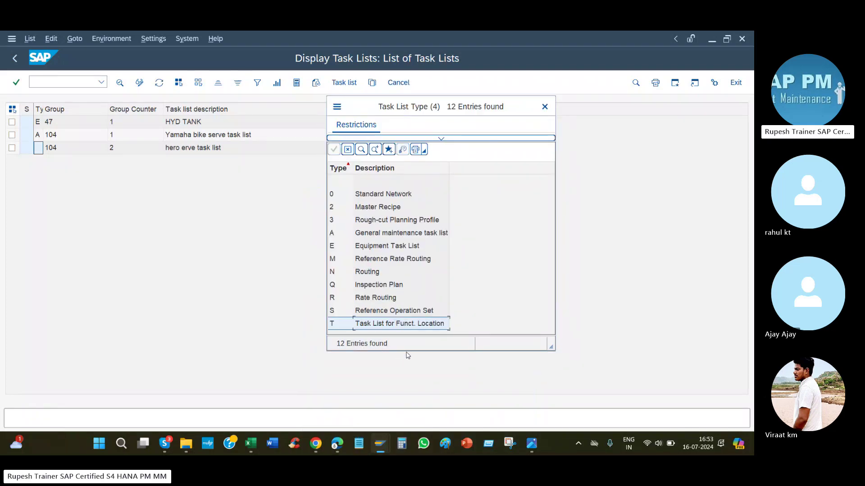
click(378, 247)
click(385, 234)
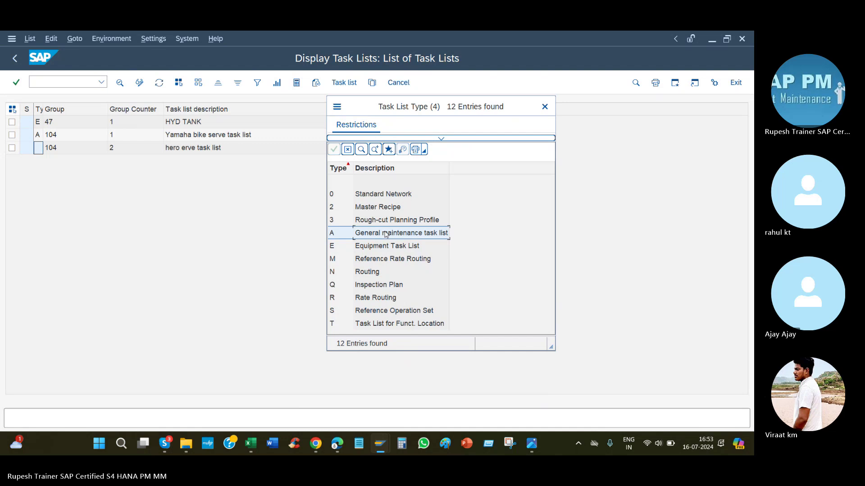
click(382, 325)
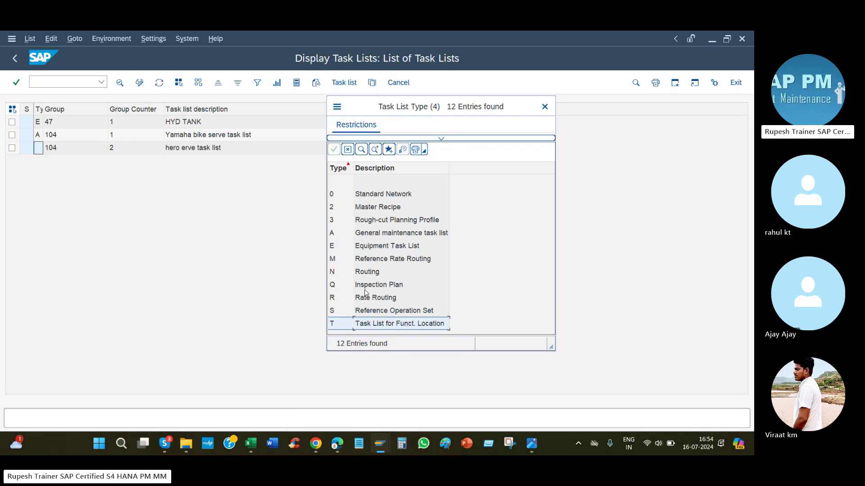
click(545, 106)
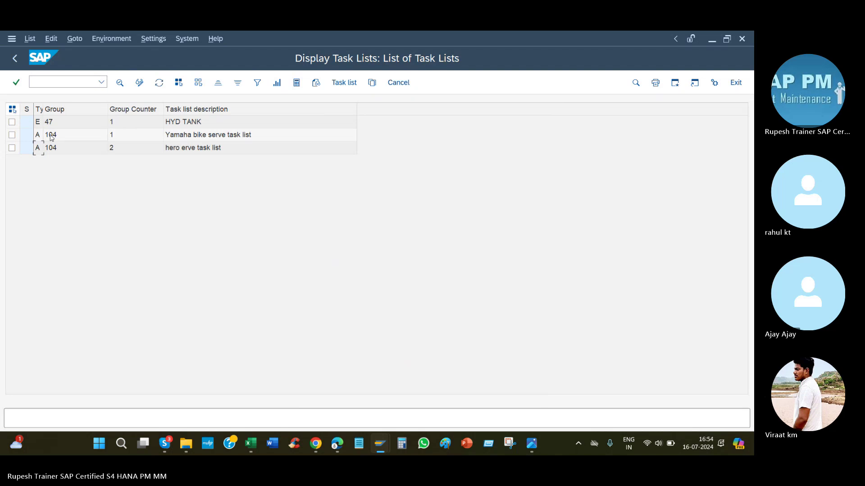
Step: Display the header of the Yamaha bike serve task list and look through the possible usage values
double_click(50, 136)
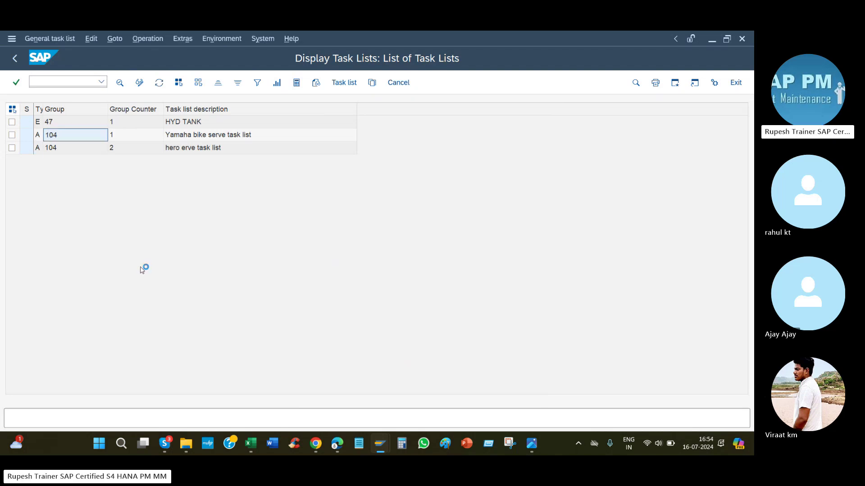
click(365, 83)
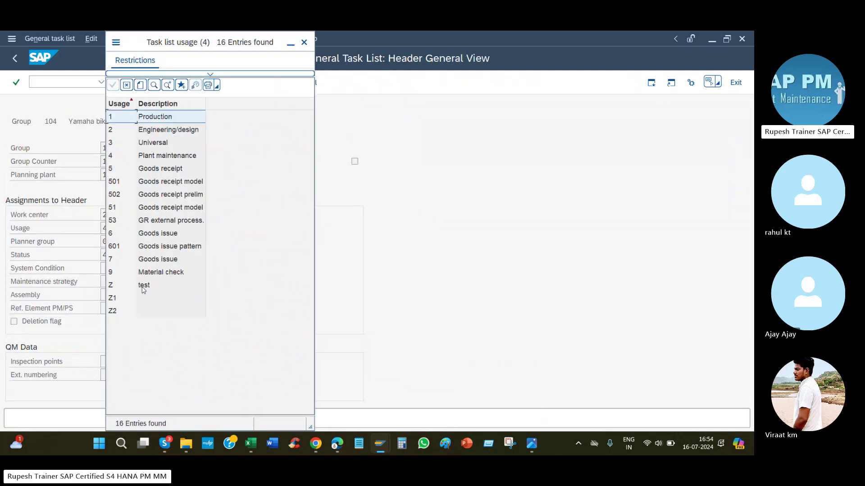
click(164, 158)
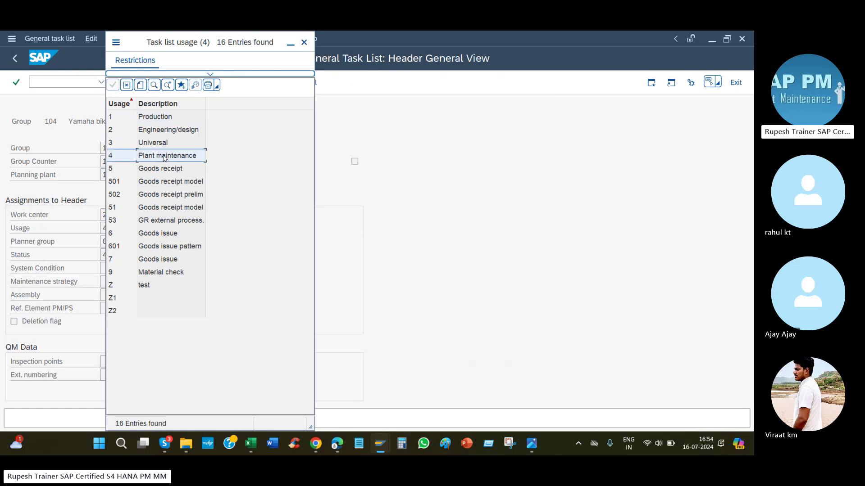
click(165, 119)
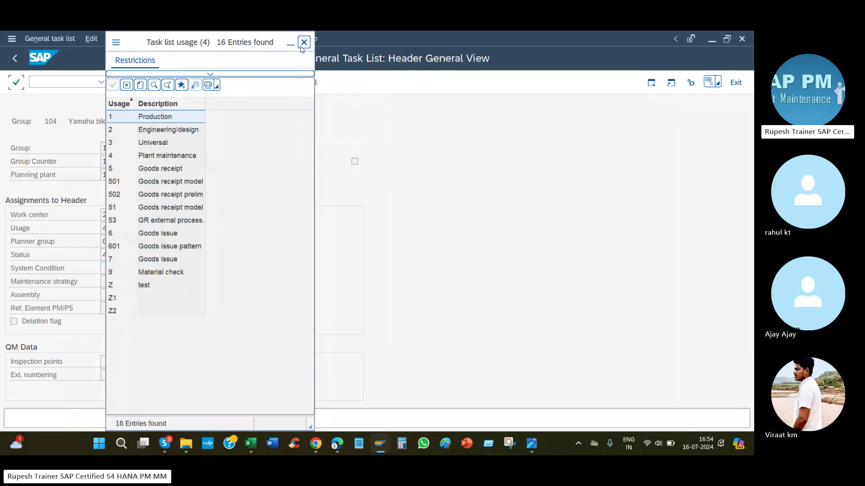
click(304, 42)
Step: Create a new session and expand the SAP menu through Logistics, Production and Master Data to the Routings folder
click(283, 40)
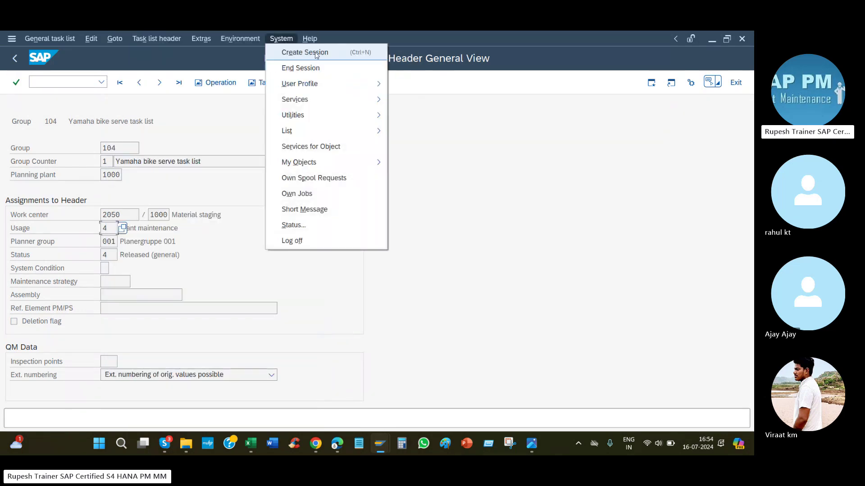
click(315, 53)
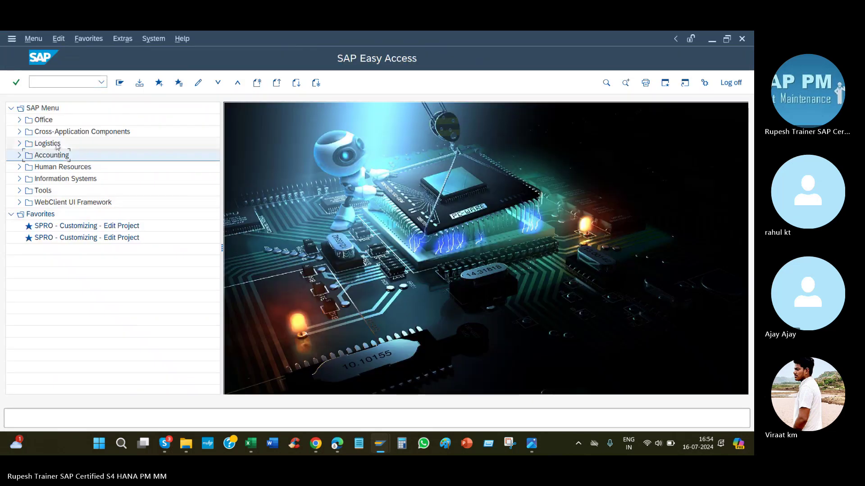
double_click(58, 145)
double_click(58, 191)
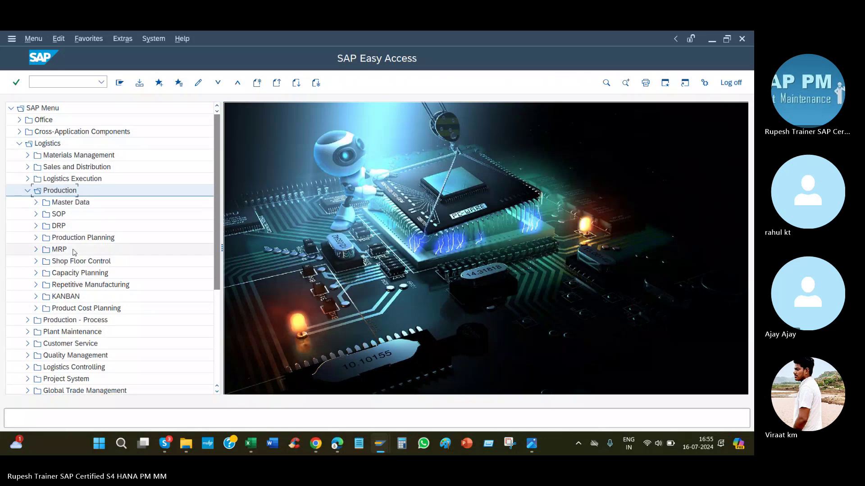
double_click(77, 239)
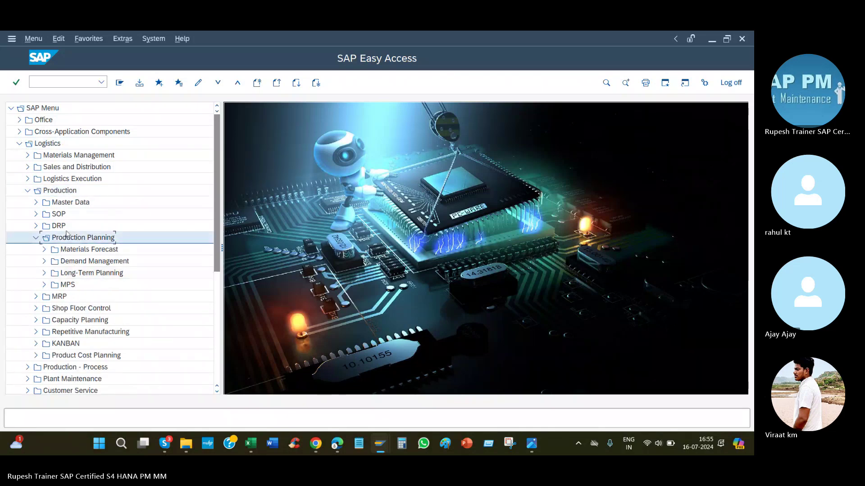
double_click(68, 203)
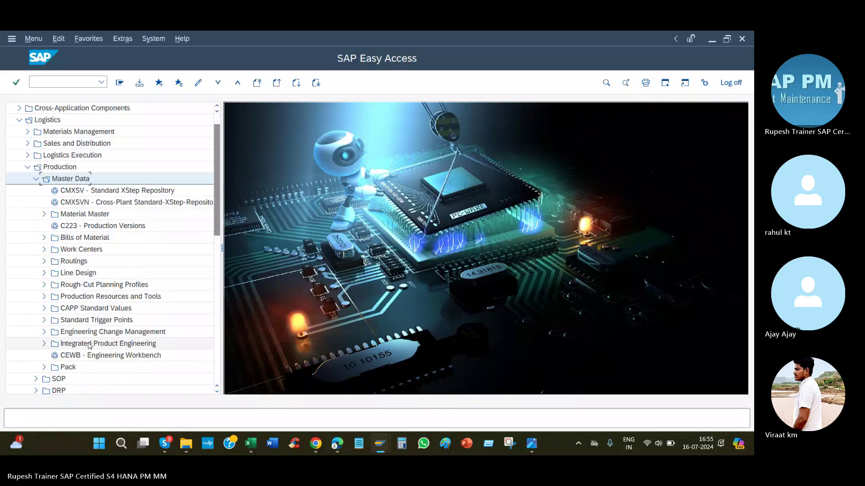
double_click(73, 262)
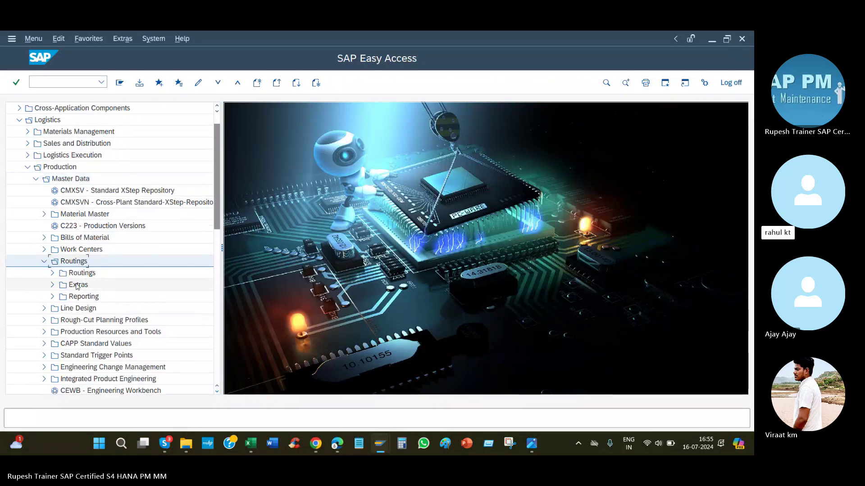
Step: Switch to the Excel notes and review the transaction codes for the general, equipment and FL task lists
key(alt+Tab)
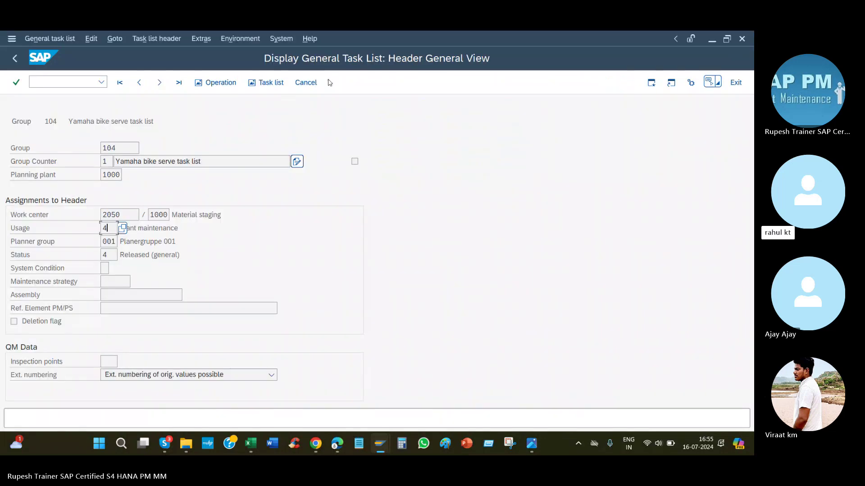
click(251, 443)
scroll(226, 315, up, 3)
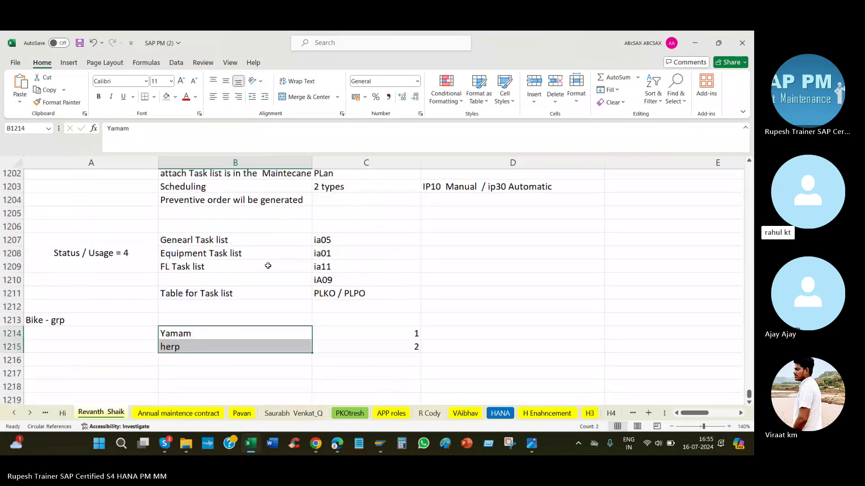
drag(328, 244, 334, 270)
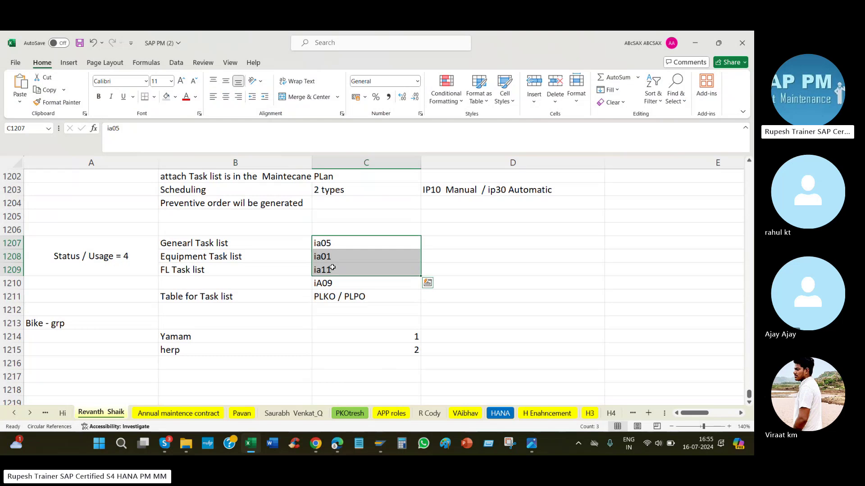
click(193, 243)
click(193, 271)
key(Up)
key(Up)
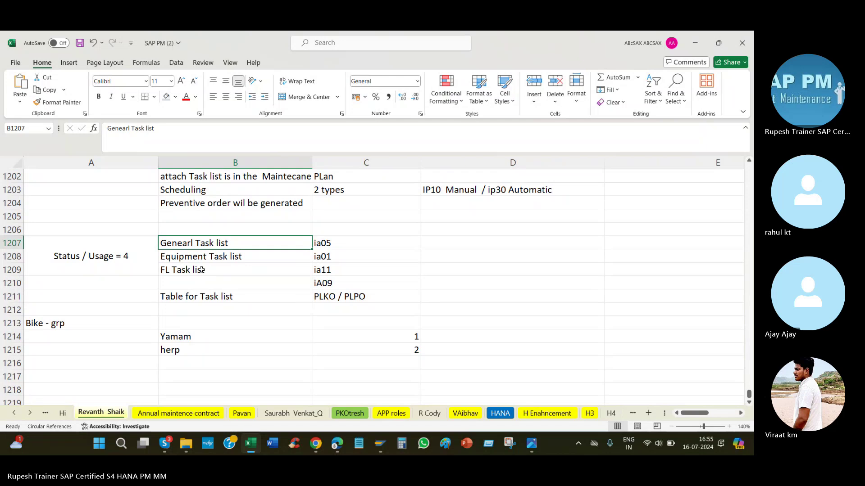
key(Right)
key(Left)
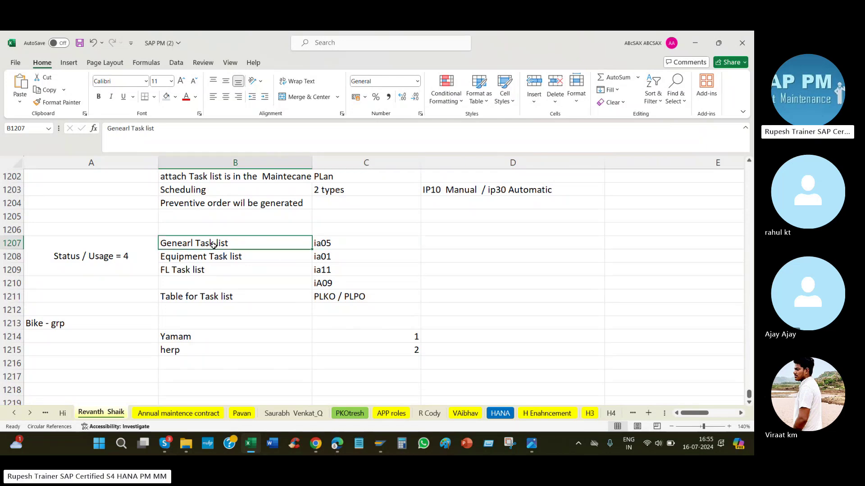
click(342, 256)
click(207, 257)
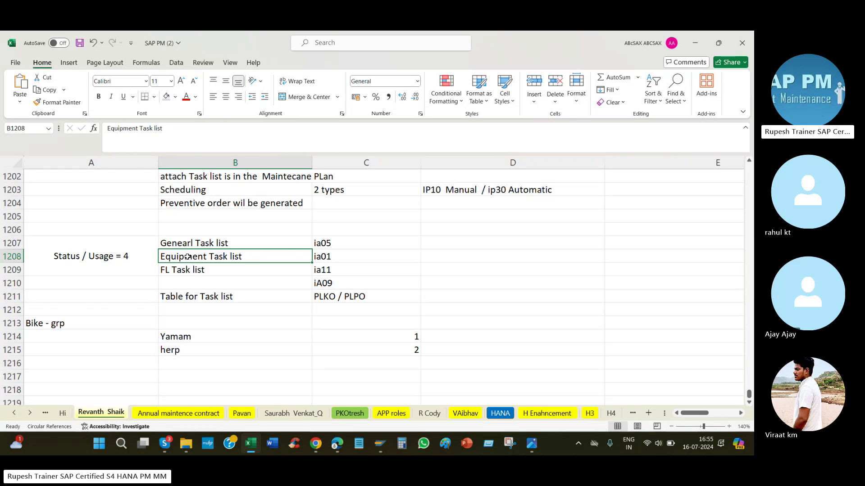
click(363, 242)
click(211, 244)
Step: Switch back to SAP and return from the Yamaha task list header to the list of task lists
key(alt+Tab)
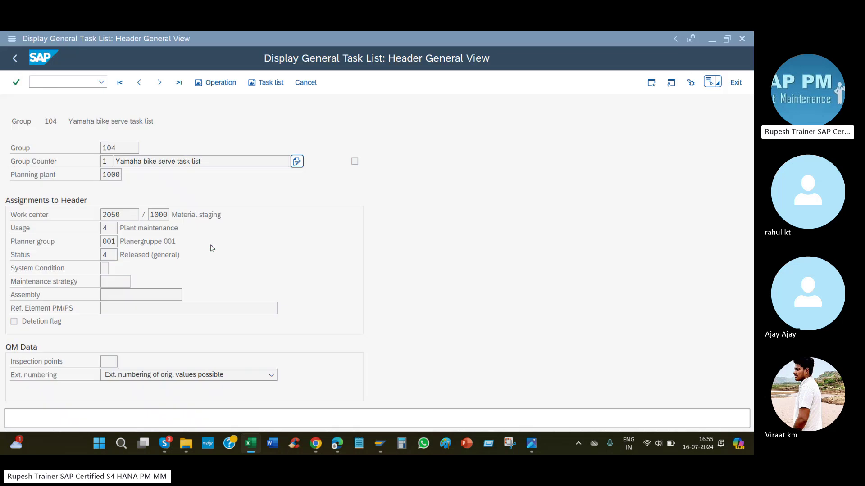
click(14, 58)
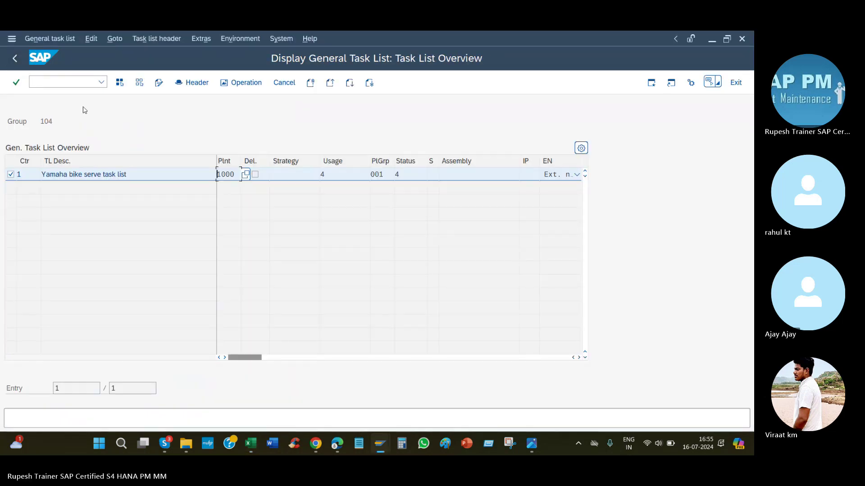
click(18, 64)
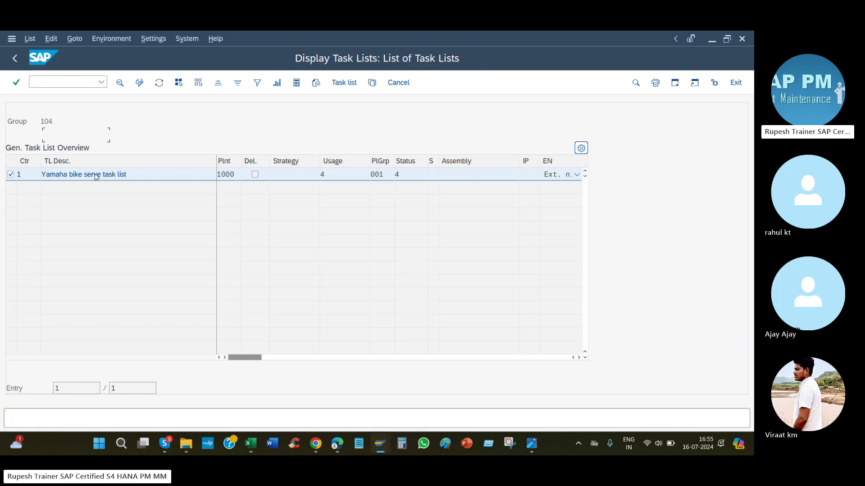
Step: Return to the list of task lists and switch to the Create General Task List session holding group 104
double_click(43, 108)
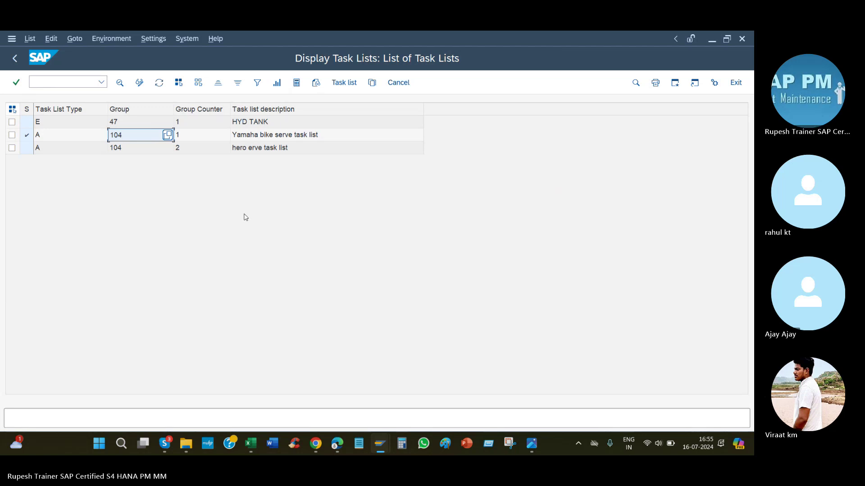
mouse_move(387, 444)
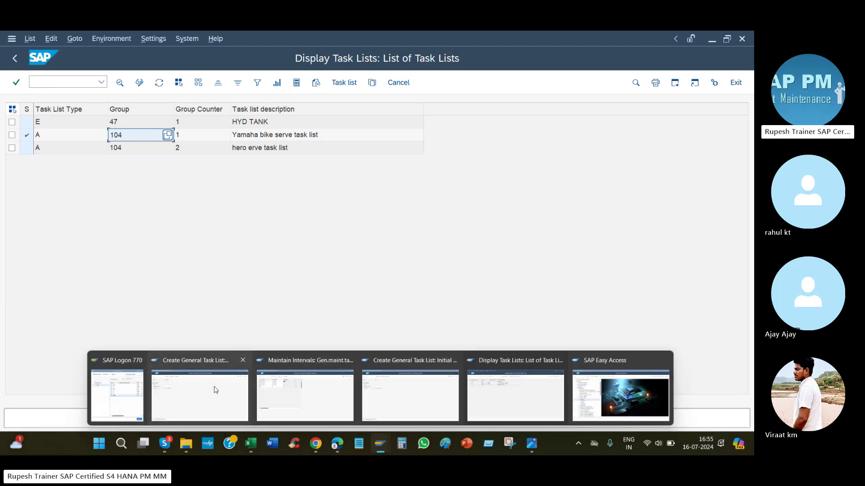
mouse_move(214, 389)
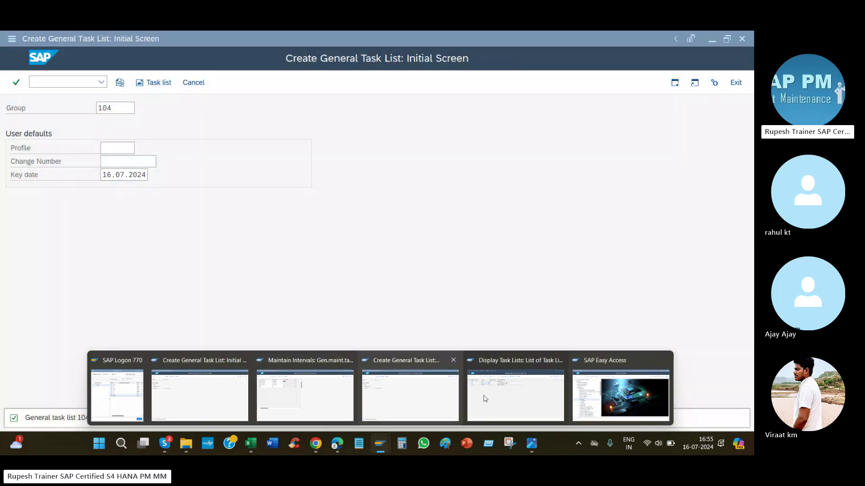
mouse_move(498, 397)
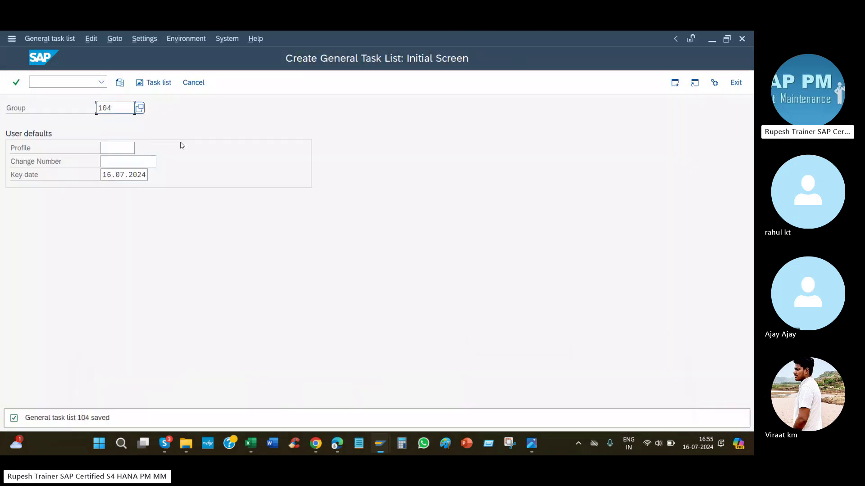
Step: Leave the general task list creation and start transaction SE16N for the General Table Display
click(64, 83)
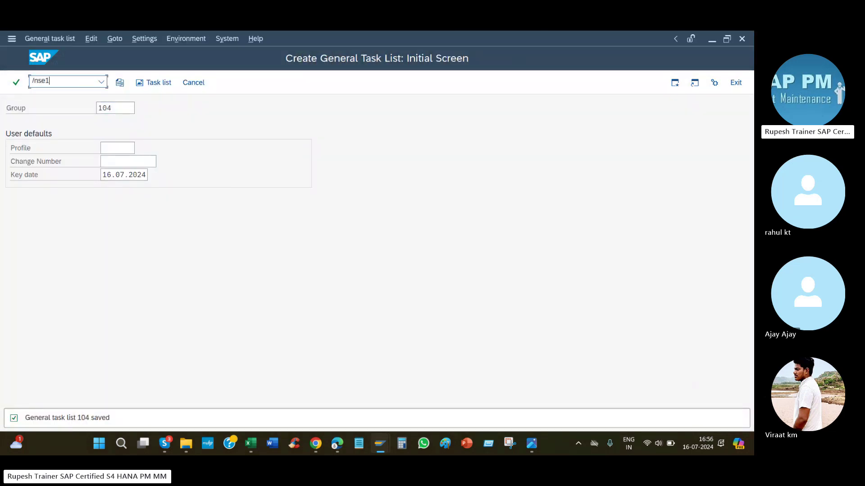
text(/nse176n)
key(super+shift+s)
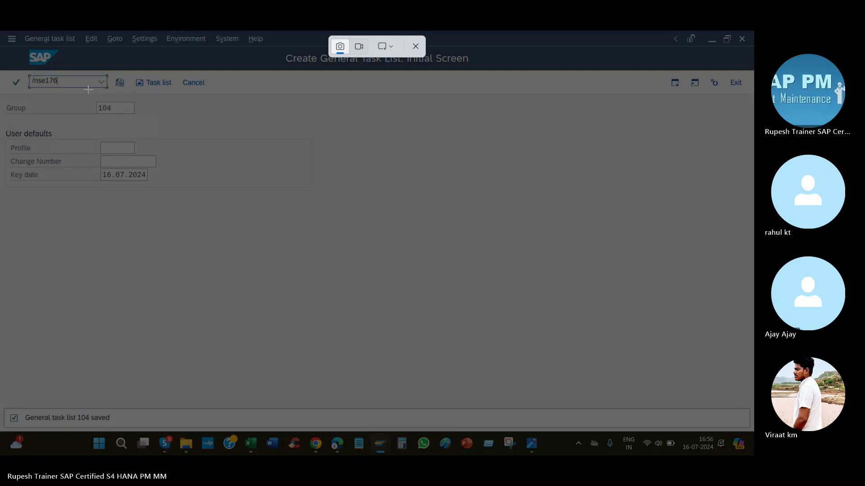
click(415, 47)
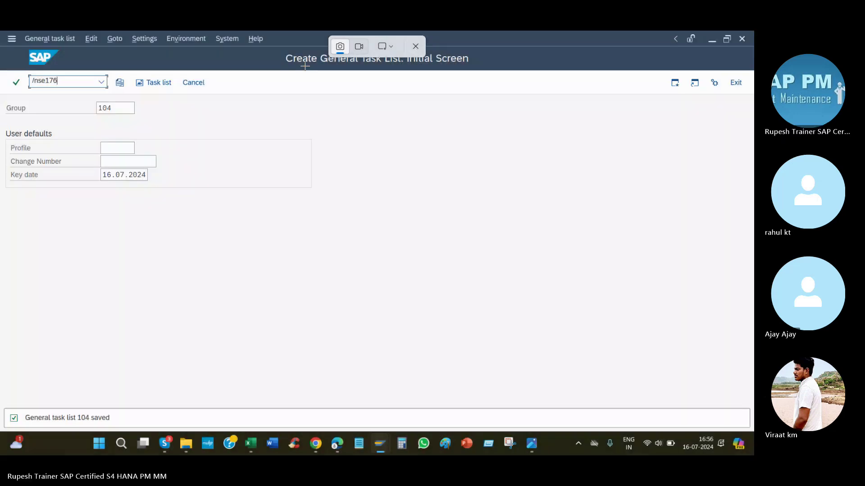
key(Return)
text(se16)
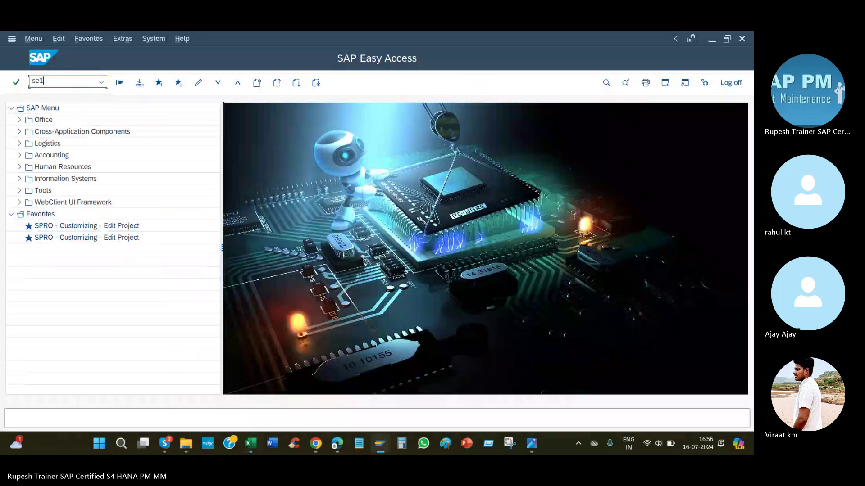
text(n)
key(Return)
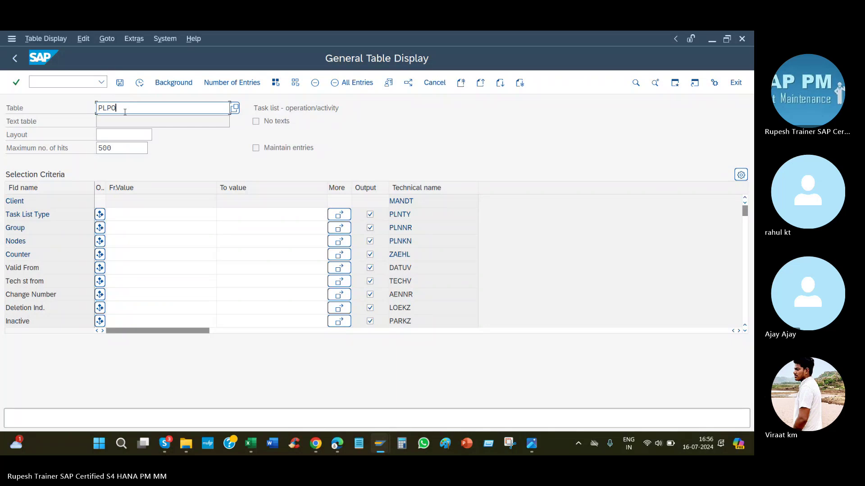
Step: Set the table to PLKO and load its selection fields
key(BackSpace)
key(BackSpace)
text(k)
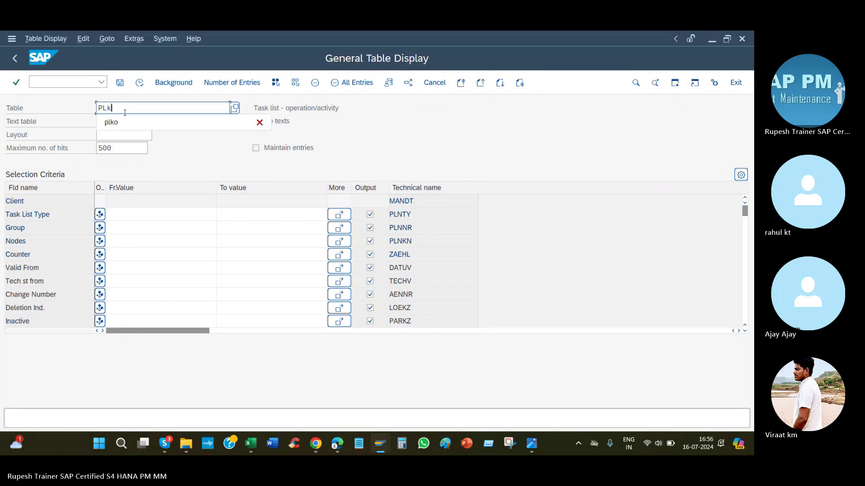
text(o)
key(Return)
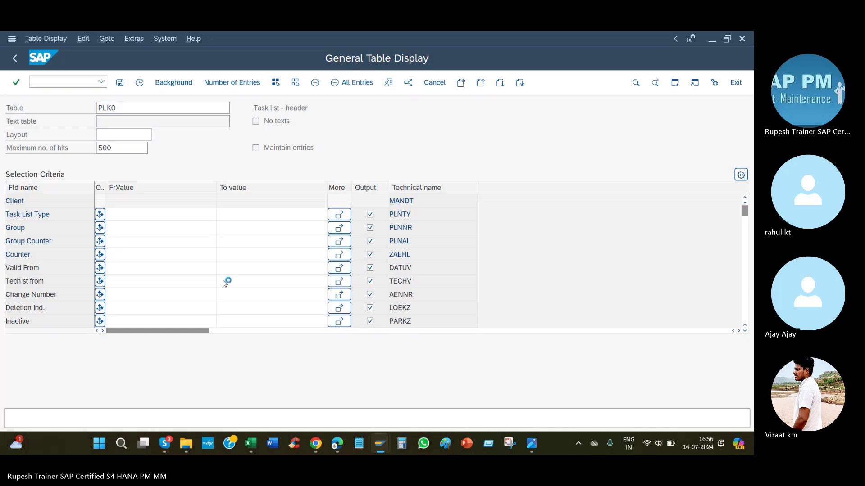
Step: Find the Created on field and set its from value to 16.07.2024
key(ctrl+f)
text(v)
key(BackSpace)
text(created on)
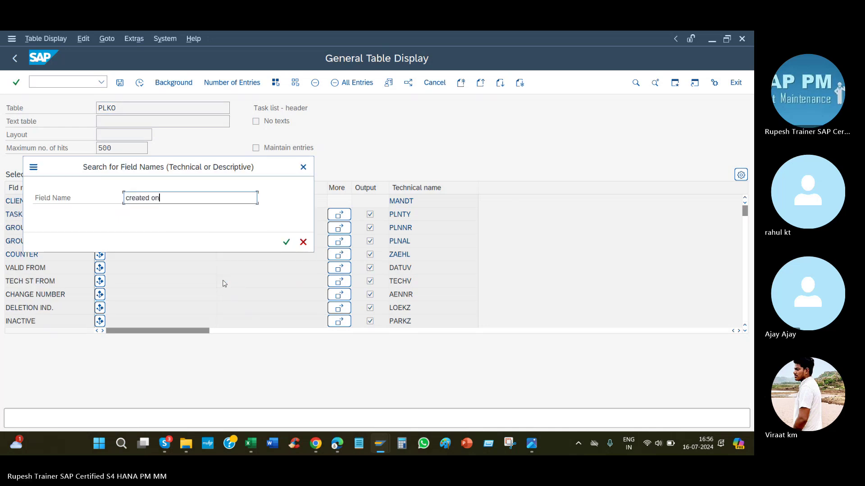
key(Return)
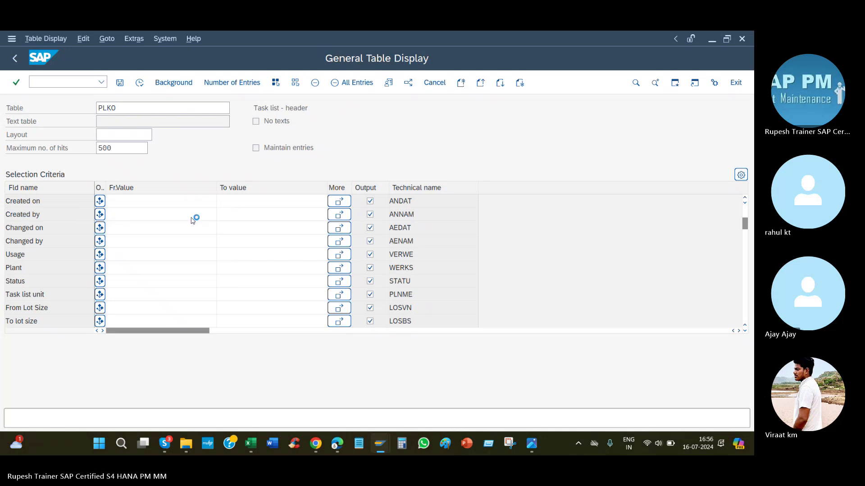
key(F4)
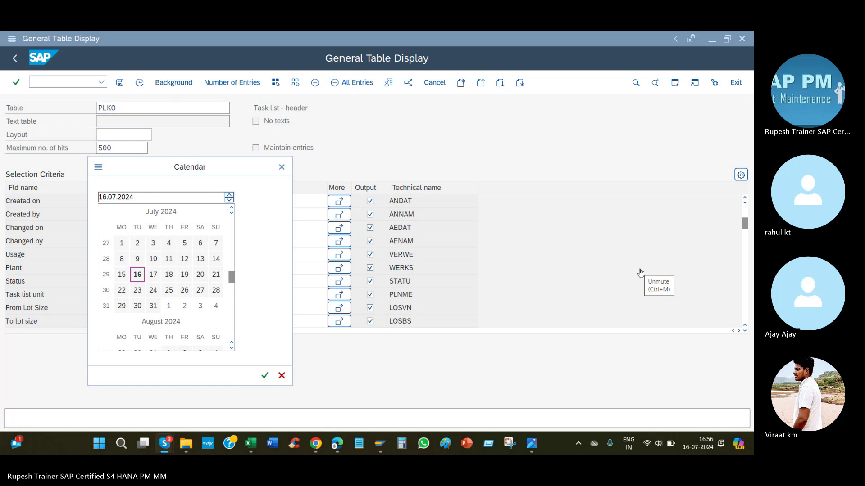
double_click(138, 274)
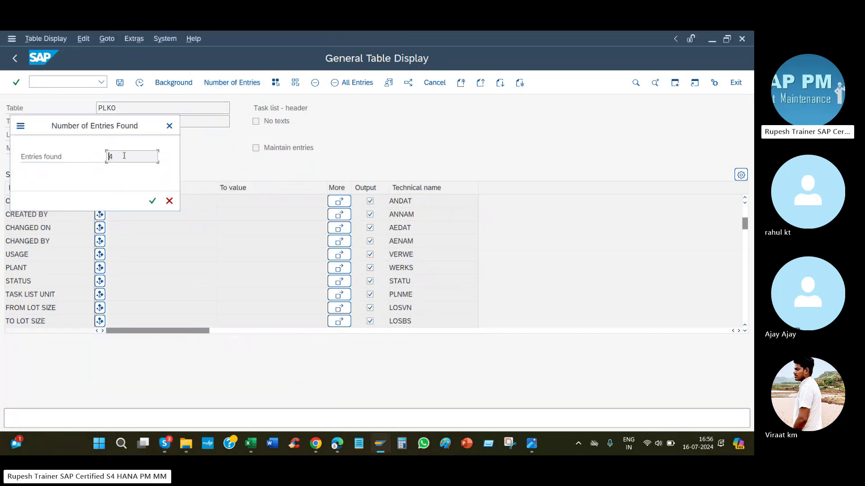
Step: Display the PLKO entries matching the selection and widen the Group column to show the full group numbers
click(169, 125)
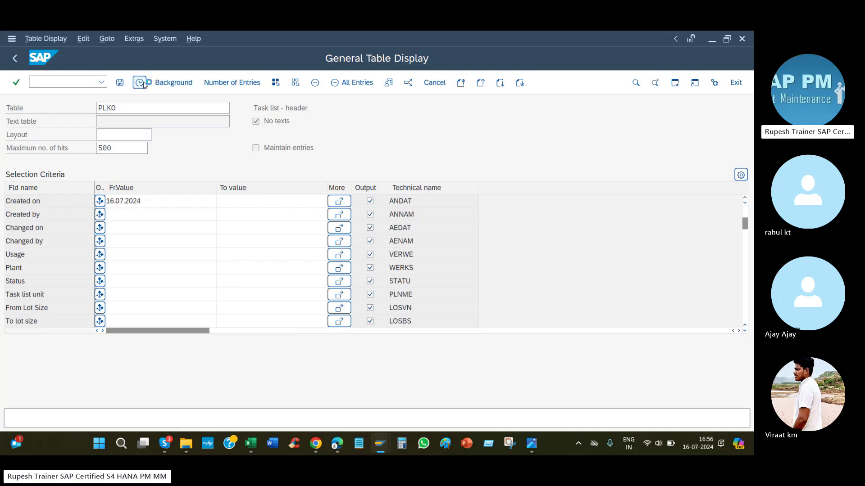
click(142, 84)
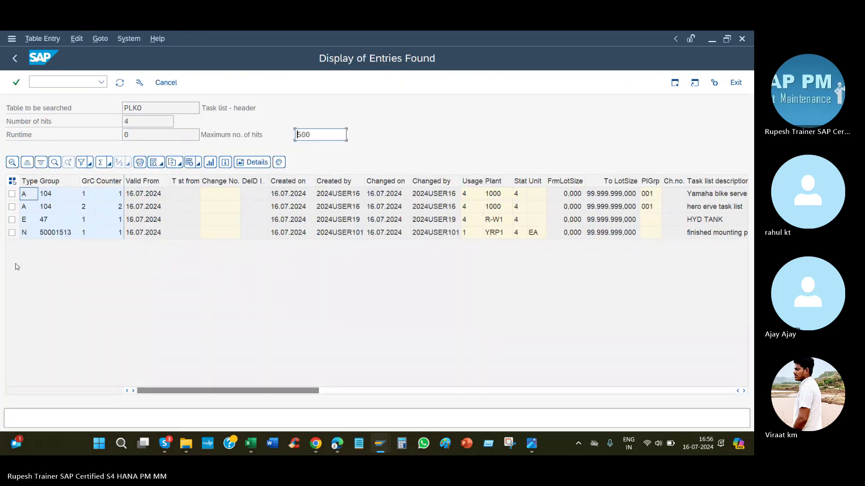
click(24, 234)
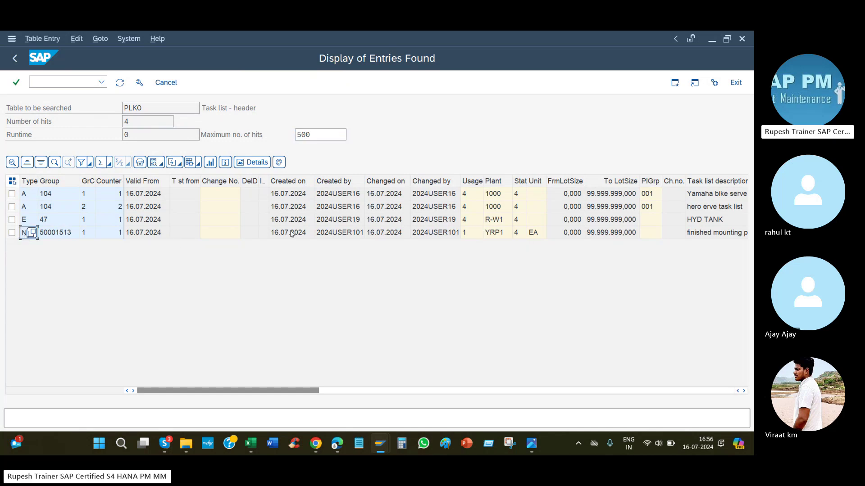
click(72, 235)
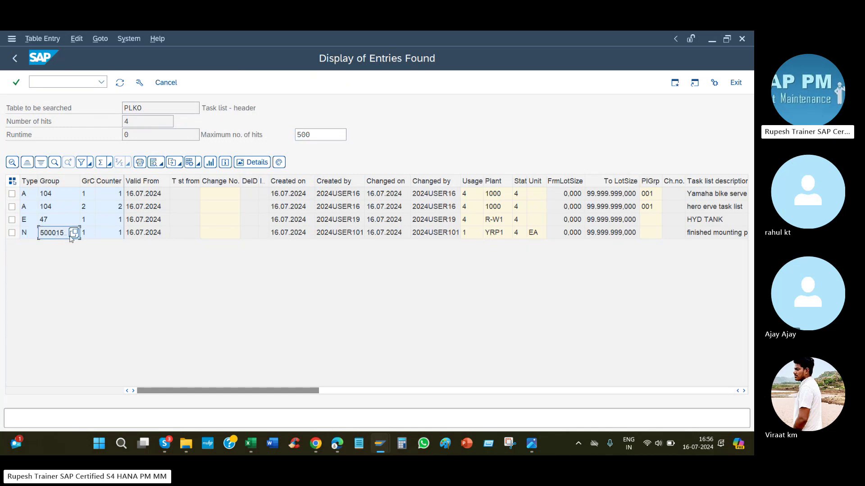
drag(81, 191, 107, 185)
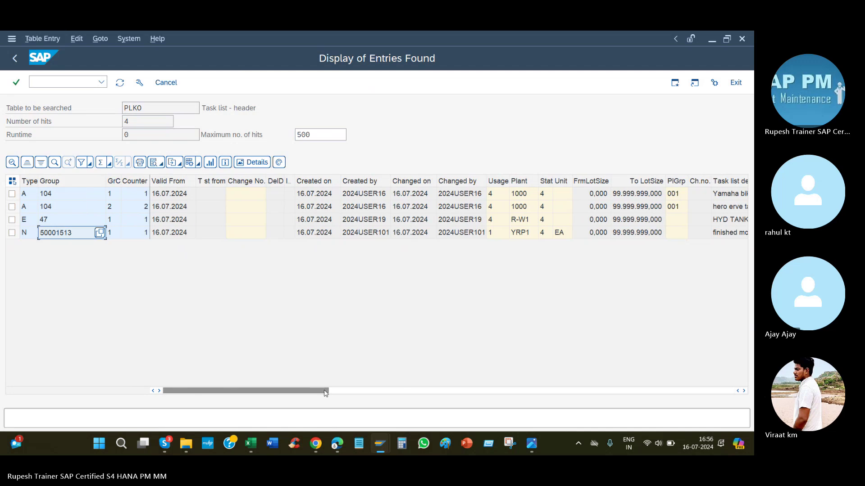
Step: Look up the possible task list types for the N entry in the PLKO results
mouse_move(388, 443)
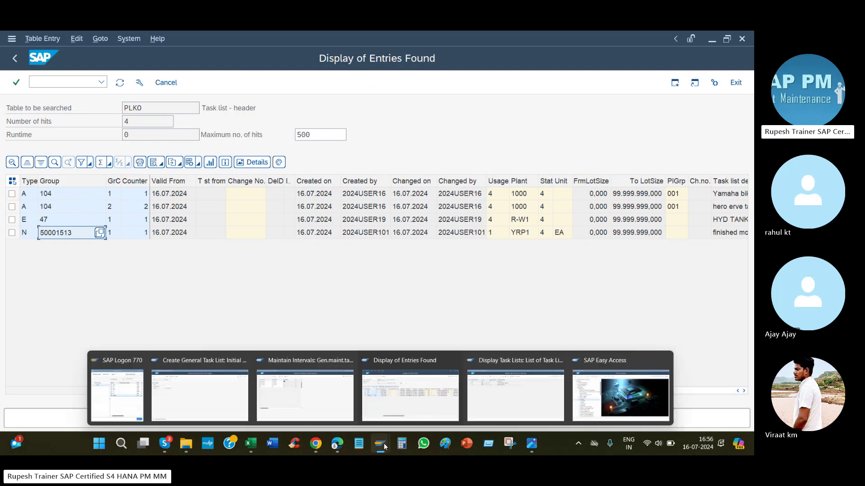
click(484, 390)
click(158, 84)
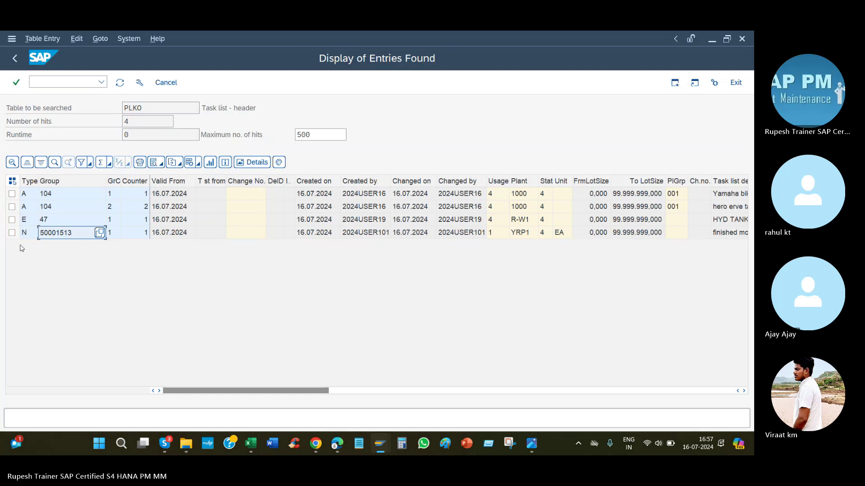
double_click(24, 232)
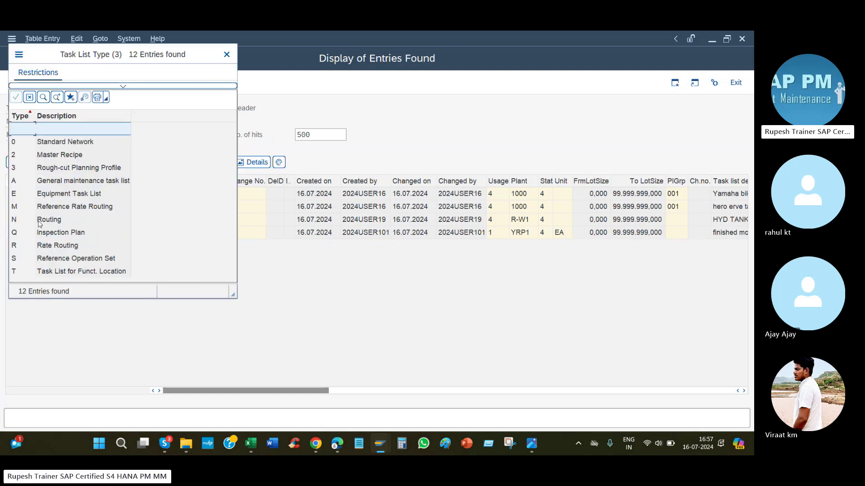
click(227, 54)
Step: Go back from the list of task lists to the Task List Selection screen to review the selectable types
key(Return)
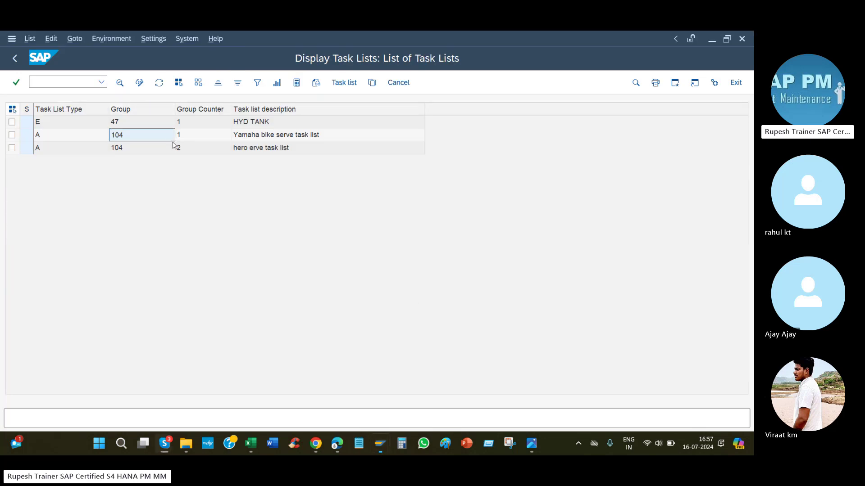
click(15, 59)
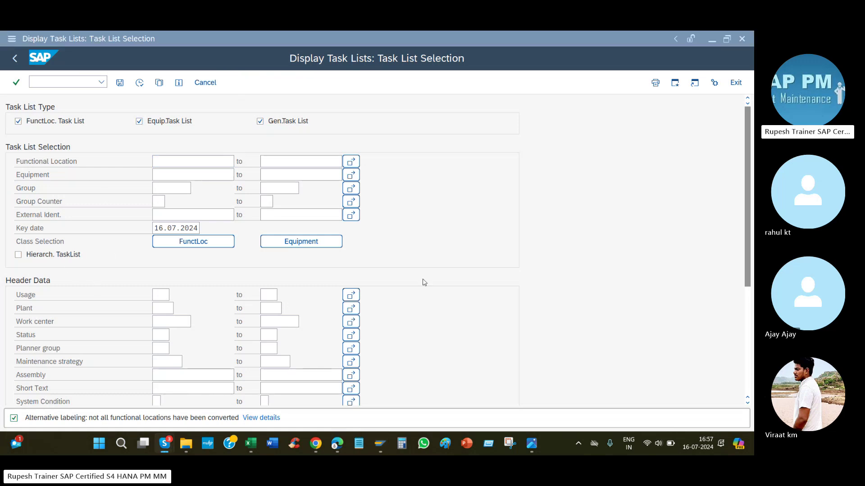
key(alt+Tab)
Step: In the PLKO results, reopen the task list type values for the N entry and check the Routing type
click(42, 235)
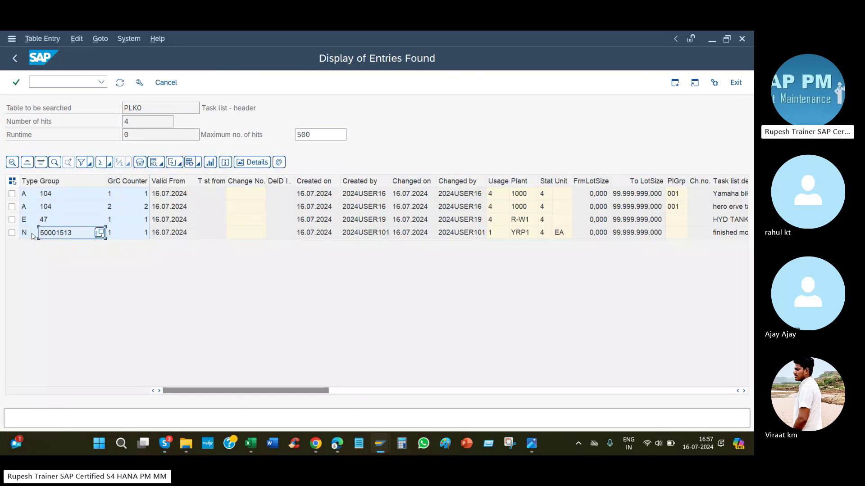
click(33, 236)
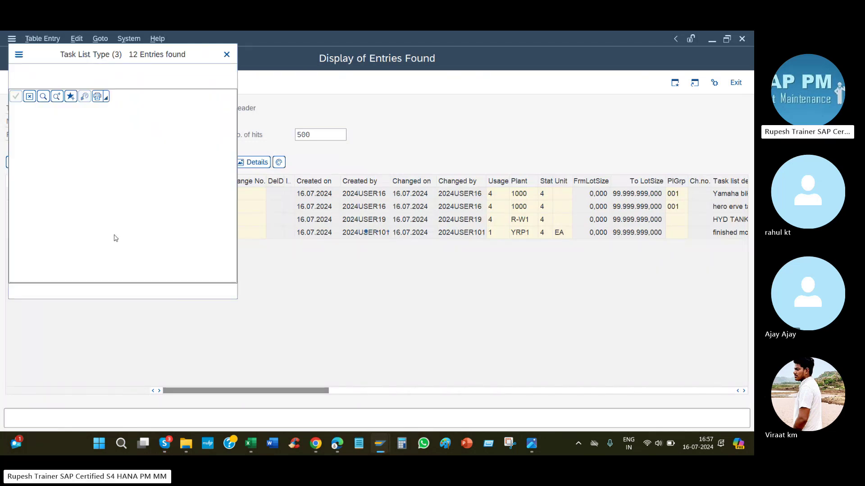
click(45, 220)
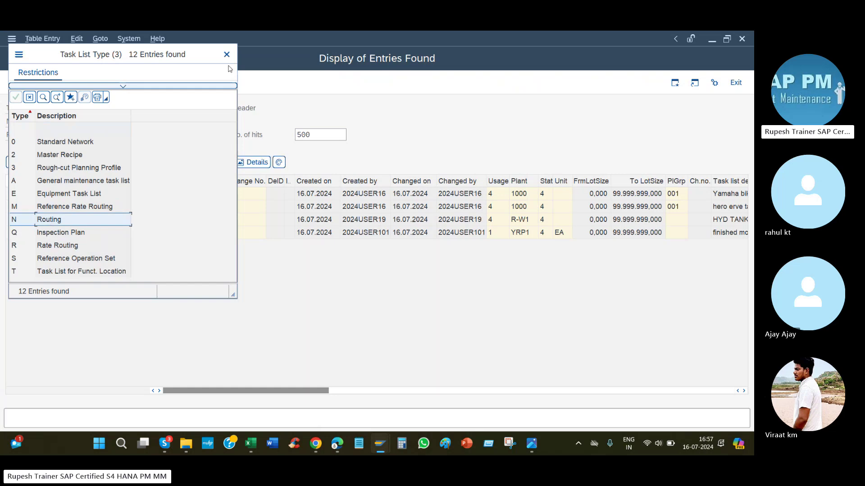
click(12, 101)
Step: Try to copy group 50001513 from the N entry into the Group field of Create General Task List
click(70, 238)
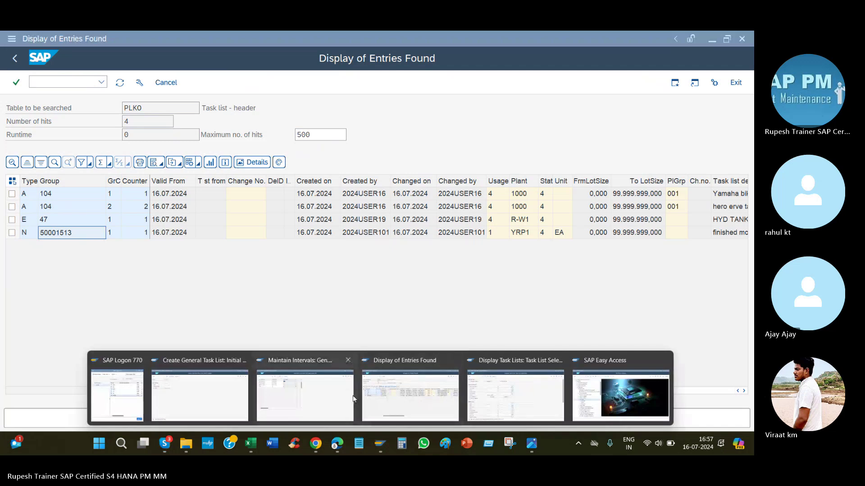
click(200, 394)
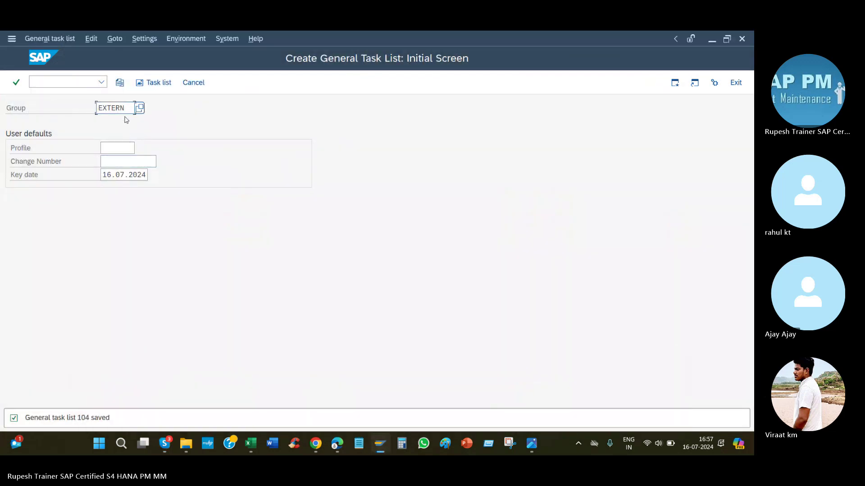
text(16.07.20)
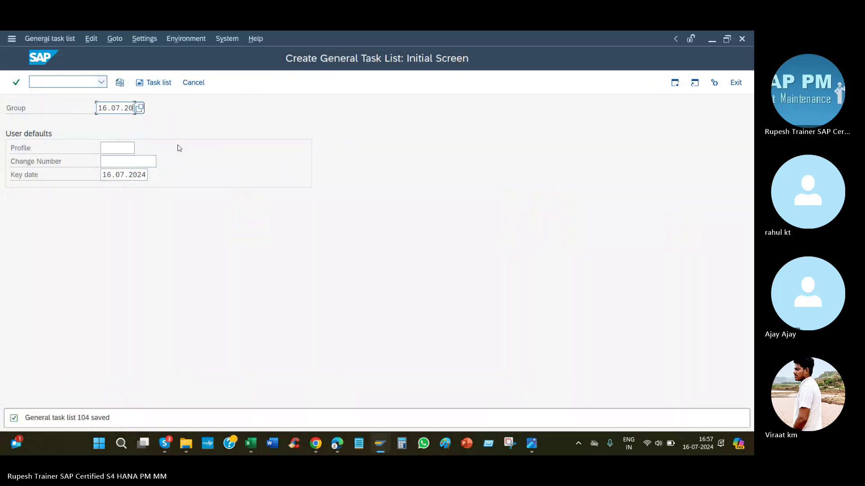
key(alt+Tab)
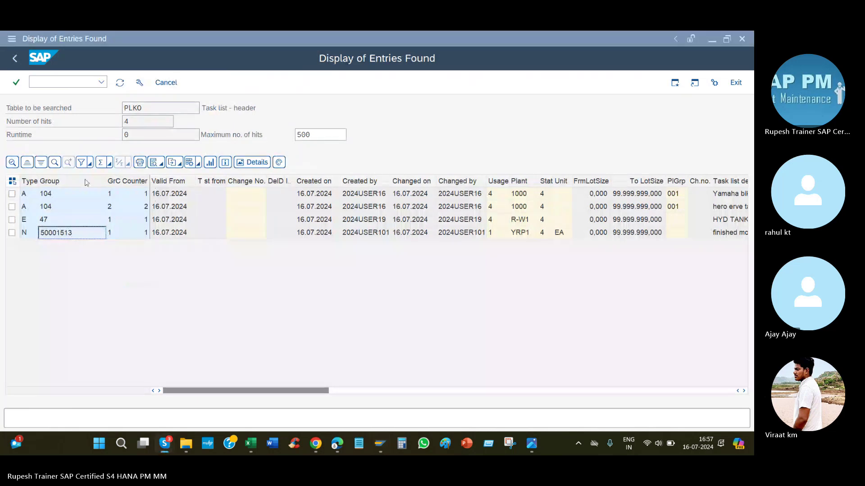
key(alt+Tab)
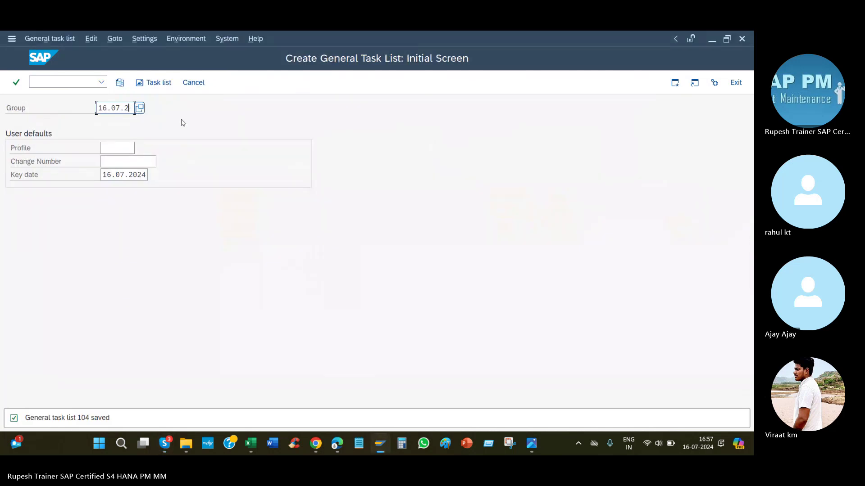
text(50001513)
Step: Switch from creating to displaying general task lists and open the task list overview for group 104, counter 1
click(220, 114)
click(49, 38)
click(57, 101)
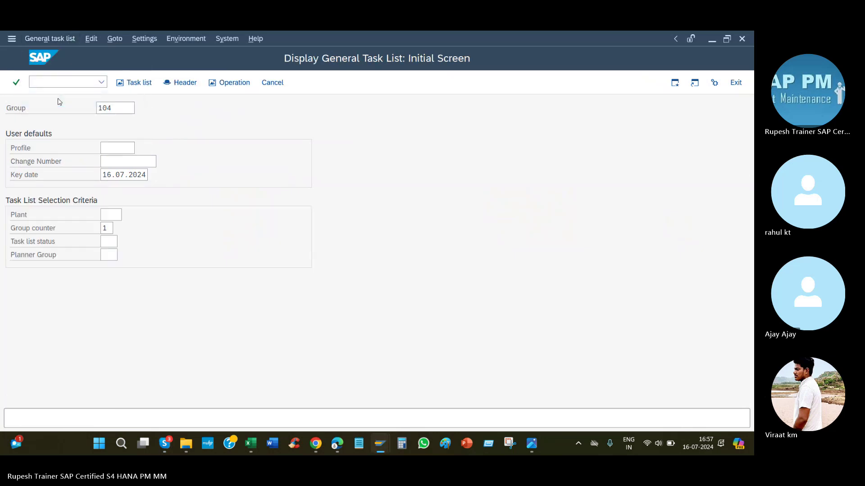
key(Return)
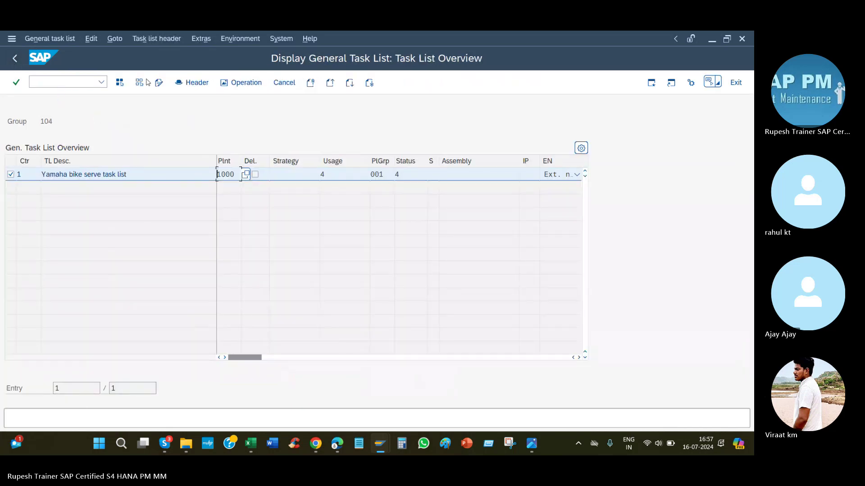
Step: Try to display the general task list header for group 50001513, counter 1, dismiss the selection dialog and return to the PLKO entries
click(68, 39)
click(69, 53)
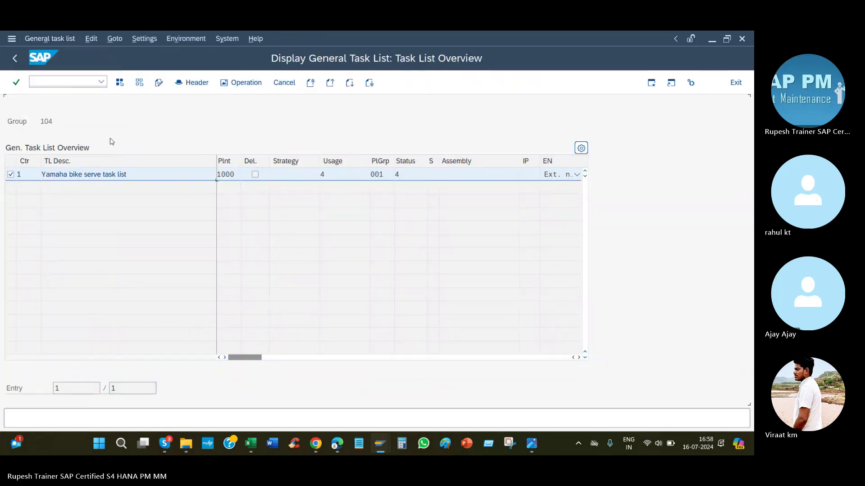
text(50001513)
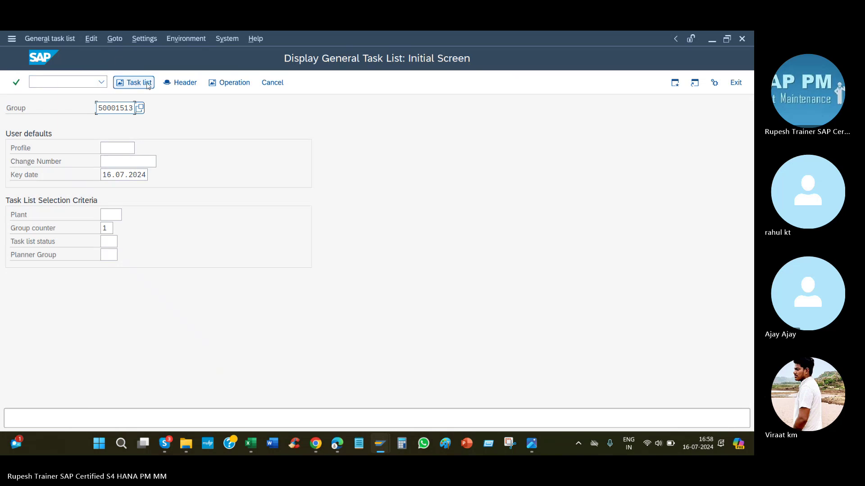
click(182, 83)
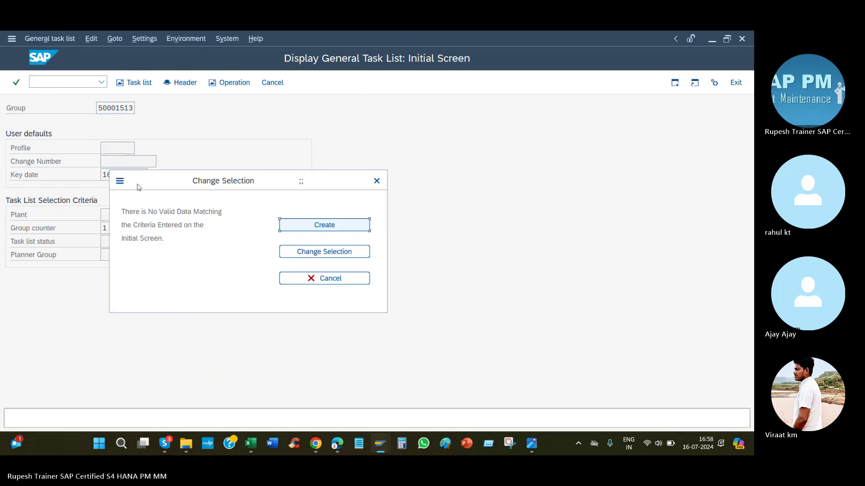
click(377, 181)
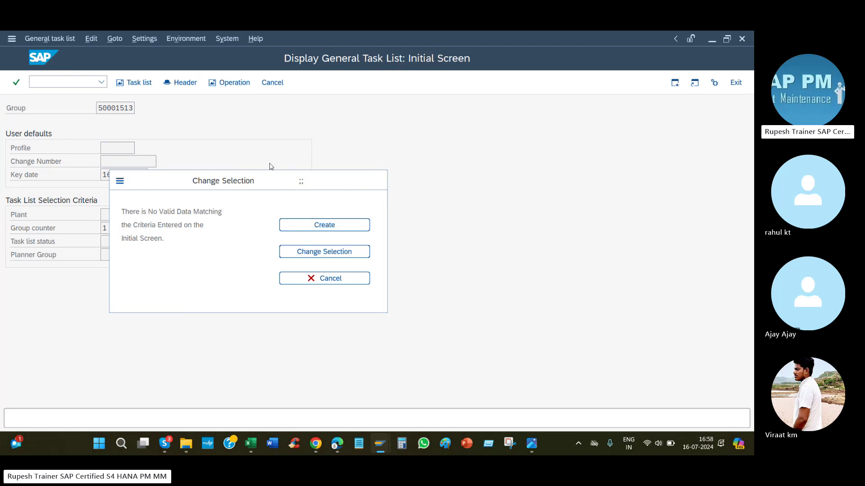
key(F4)
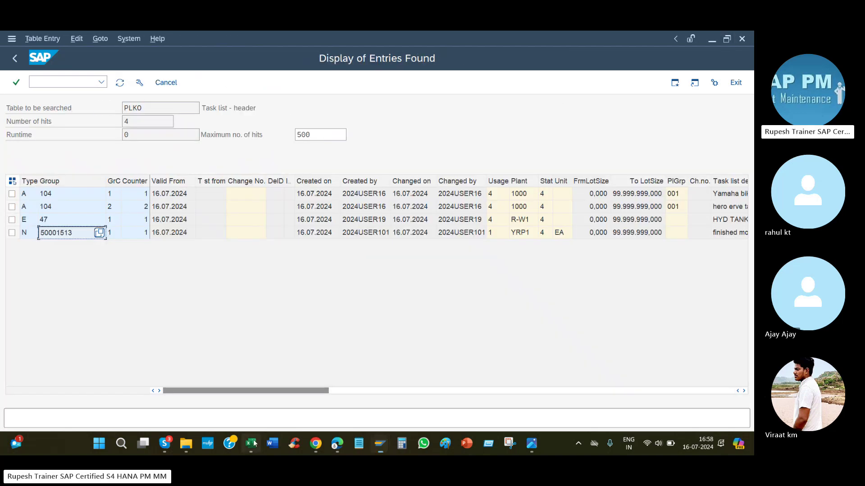
Step: Switch to the Excel notes and copy the transaction code ia01 listed for Equipment Task list
click(251, 444)
click(329, 259)
drag(220, 257, 364, 256)
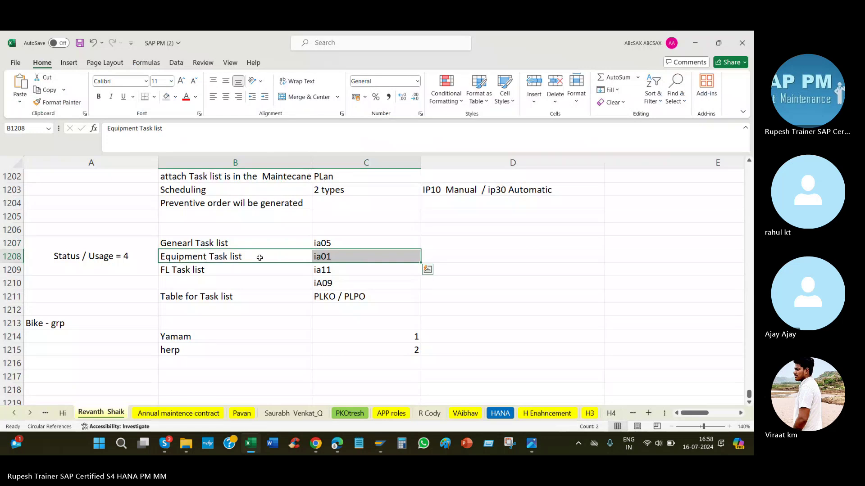
click(347, 257)
key(ctrl+c)
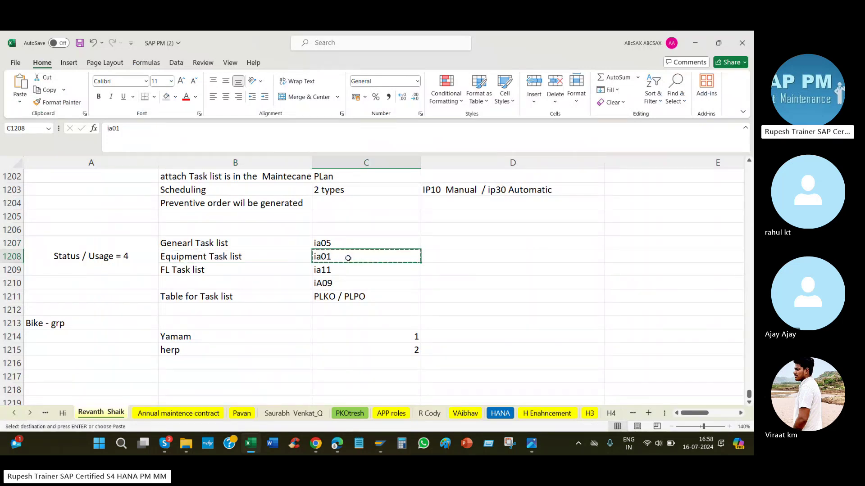
Step: Back in SAP, open transaction IA01 for creating an equipment task list and highlight the number in the Equipment field
key(alt+Tab)
click(70, 80)
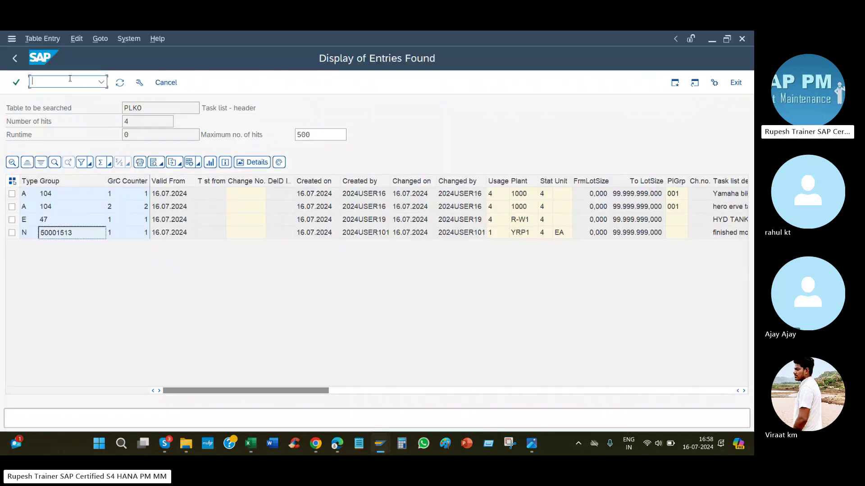
text(/nia01)
key(Return)
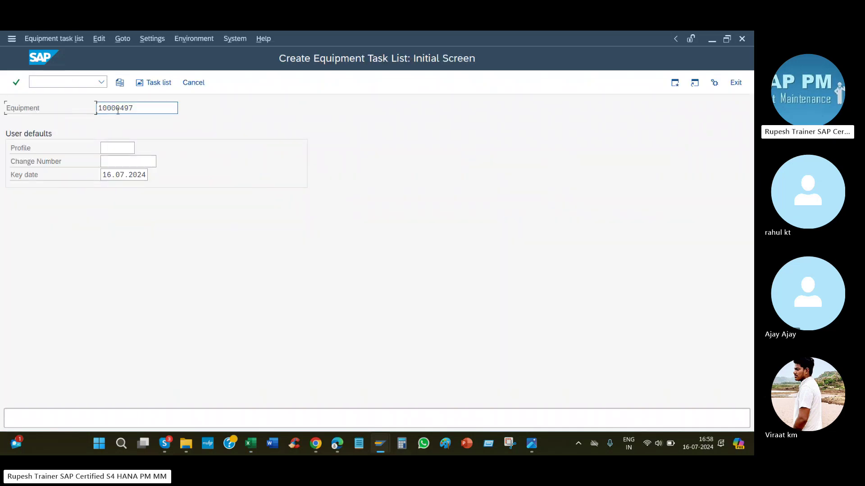
drag(177, 109, 89, 110)
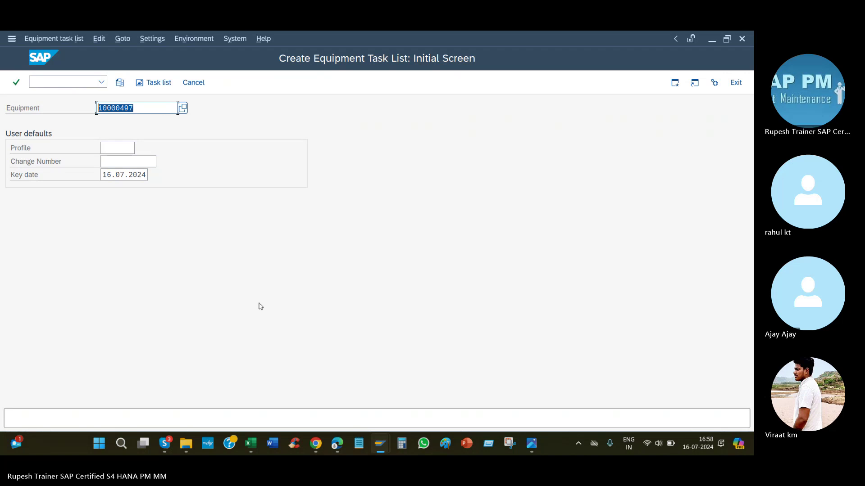
Step: Switch to the Excel notes and enter Amnassor in cell B1218 below the bike group rows
click(250, 443)
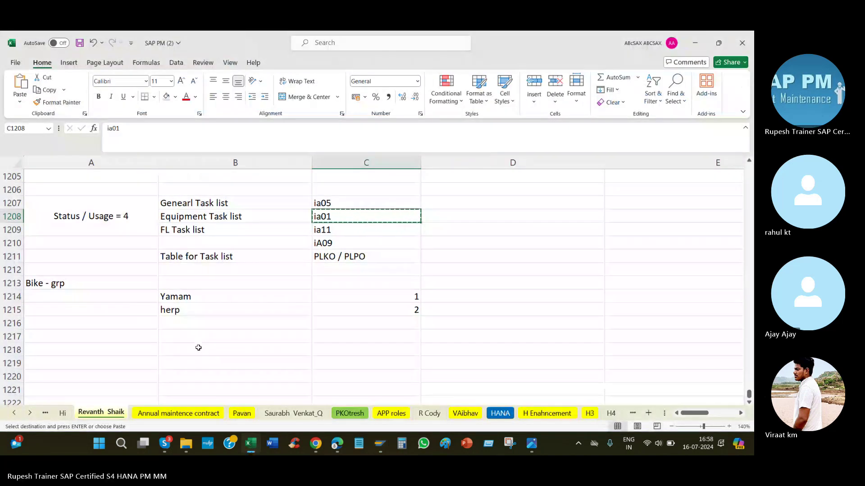
click(196, 346)
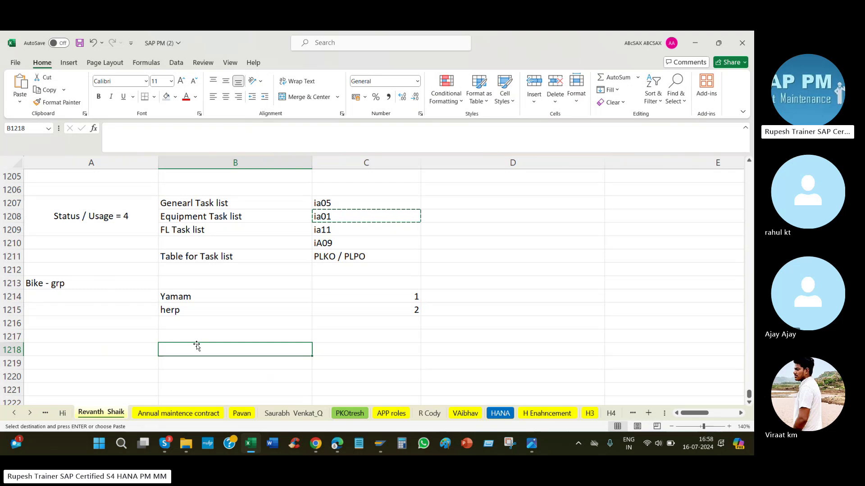
text(Ma)
key(BackSpace)
key(BackSpace)
key(BackSpace)
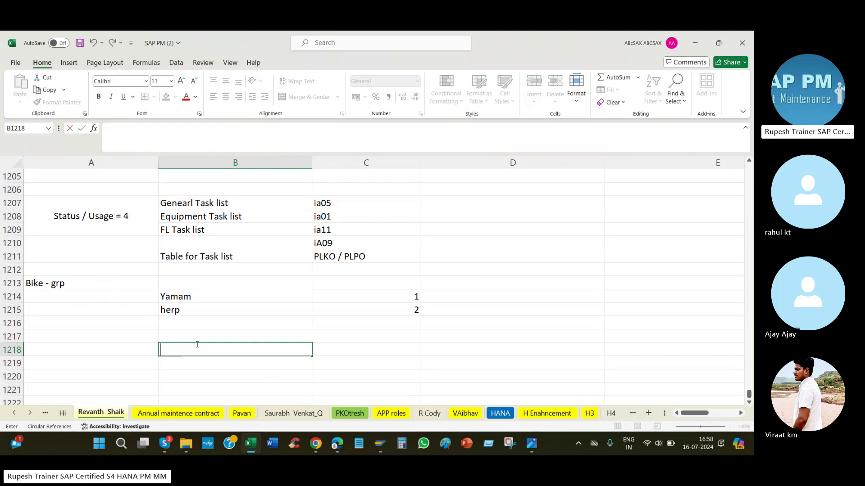
text(Amnassor)
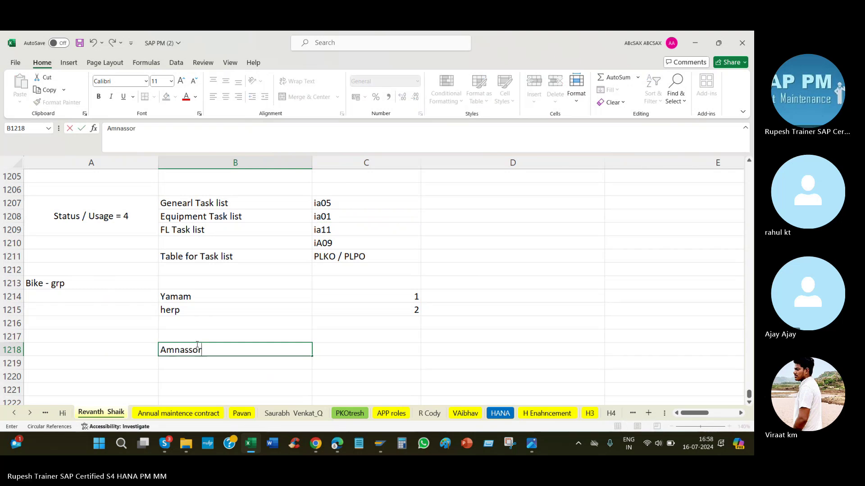
key(Return)
click(197, 350)
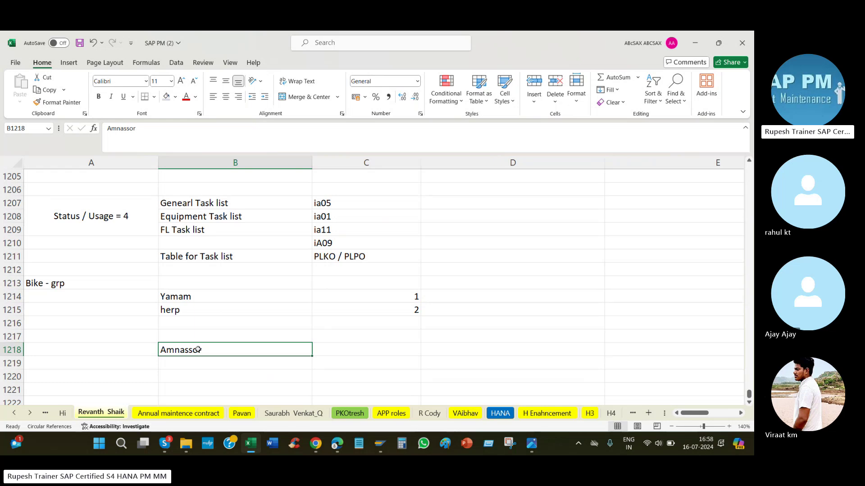
click(345, 349)
text(3377337)
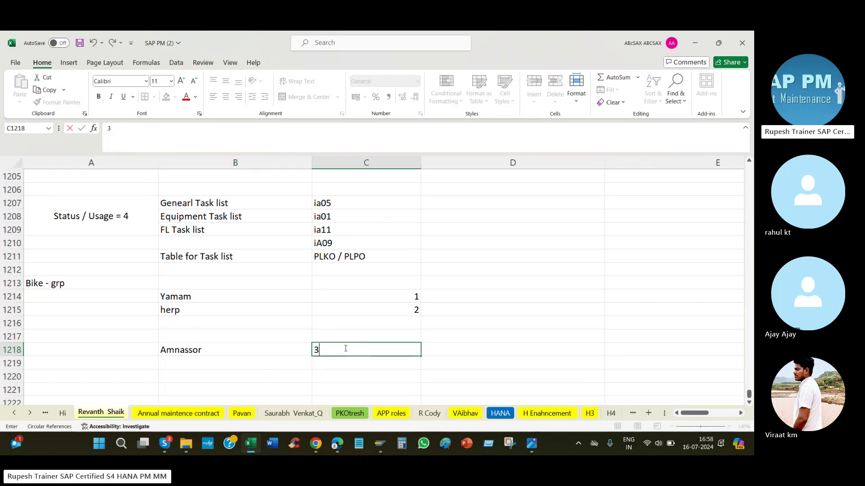
key(Return)
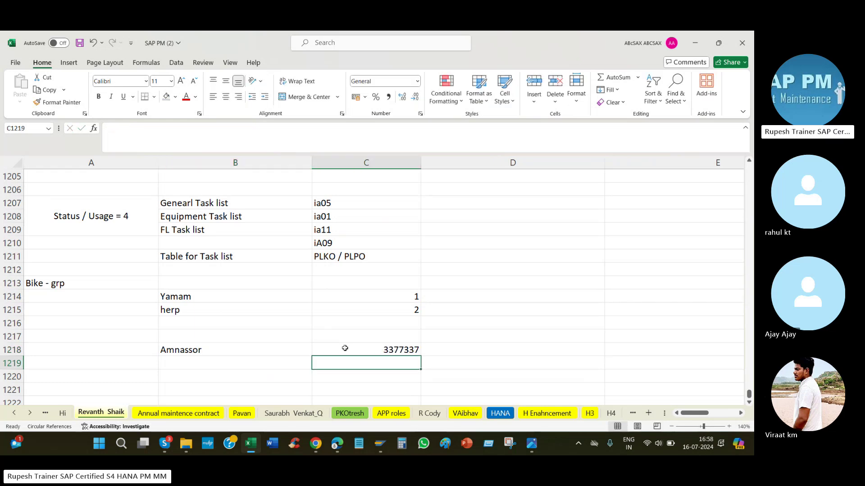
key(alt+Tab)
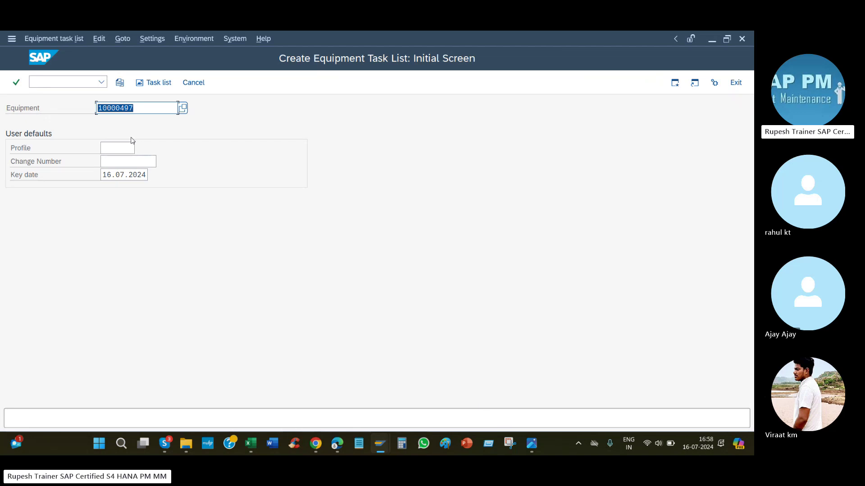
key(alt+Tab)
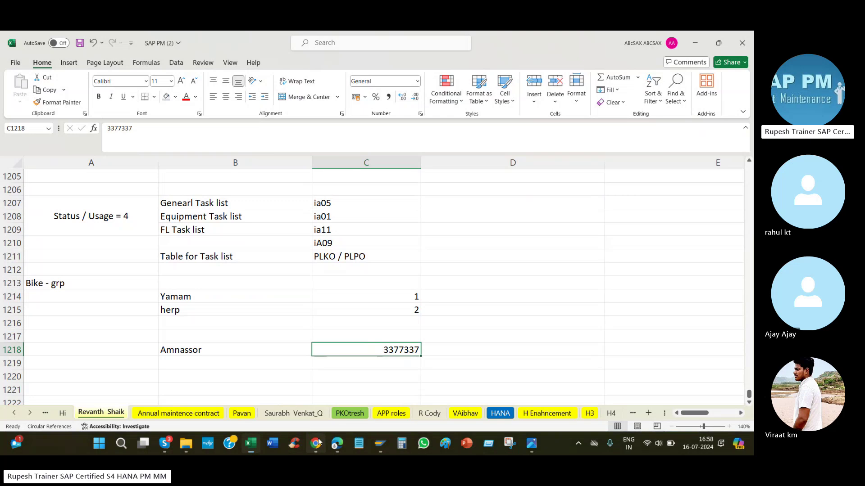
Step: Switch to the SAP PM _1 spreadsheet in Google Sheets and open its Preventive sheet from the list of all sheets
click(316, 444)
click(54, 422)
scroll(160, 348, down, 5)
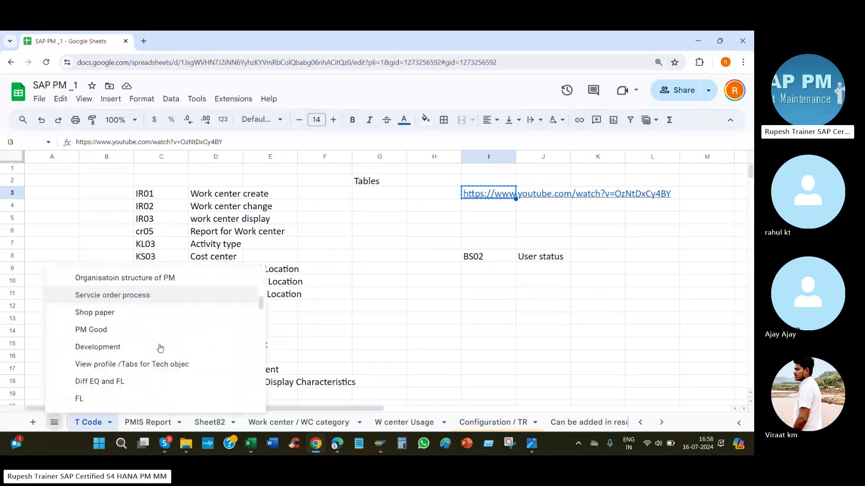
scroll(162, 347, down, 10)
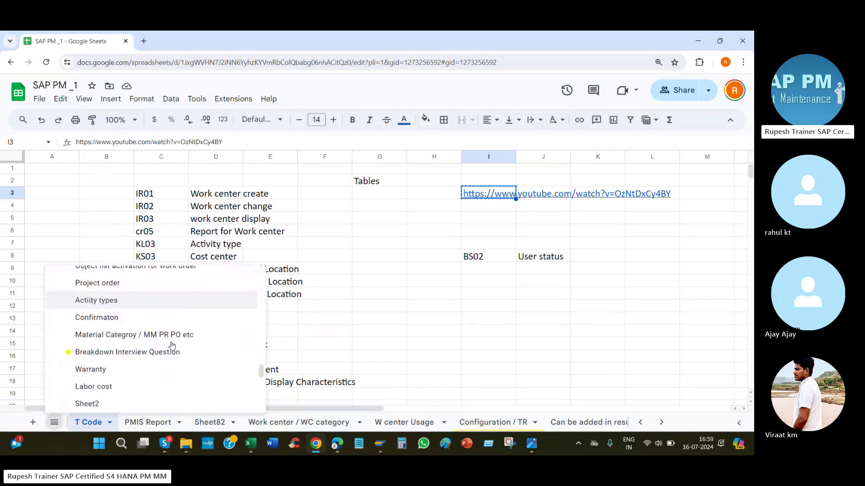
scroll(162, 345, down, 5)
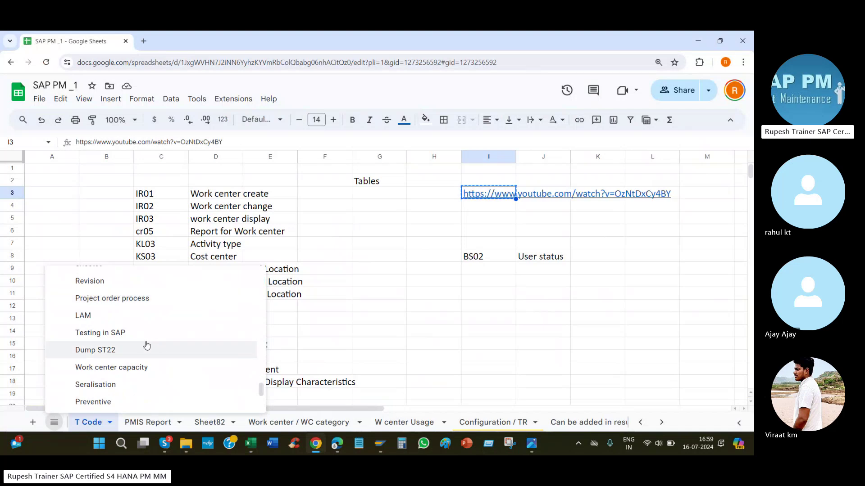
scroll(146, 345, down, 3)
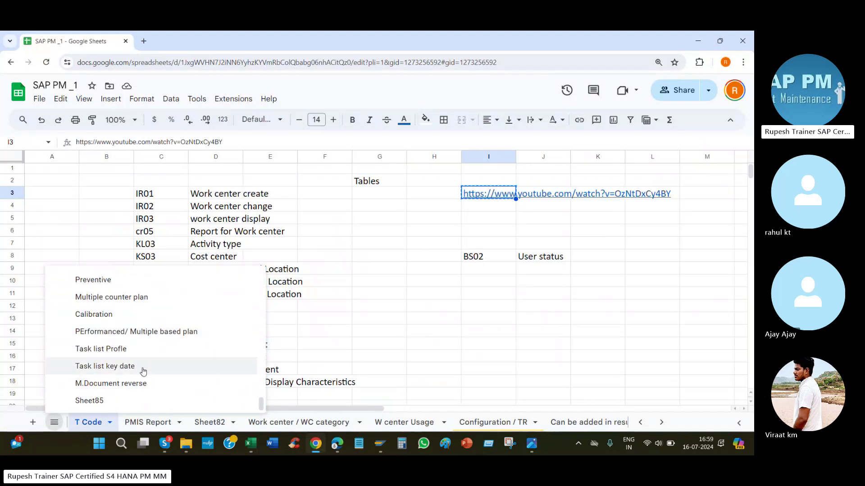
scroll(144, 361, up, 3)
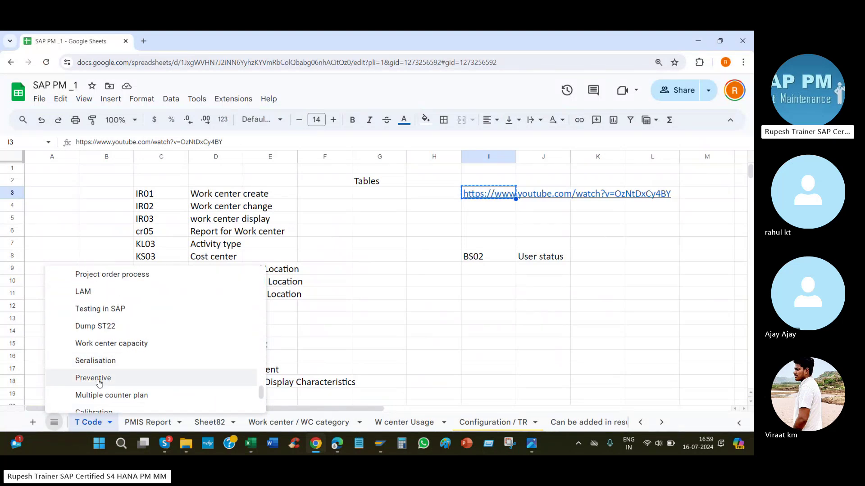
click(93, 378)
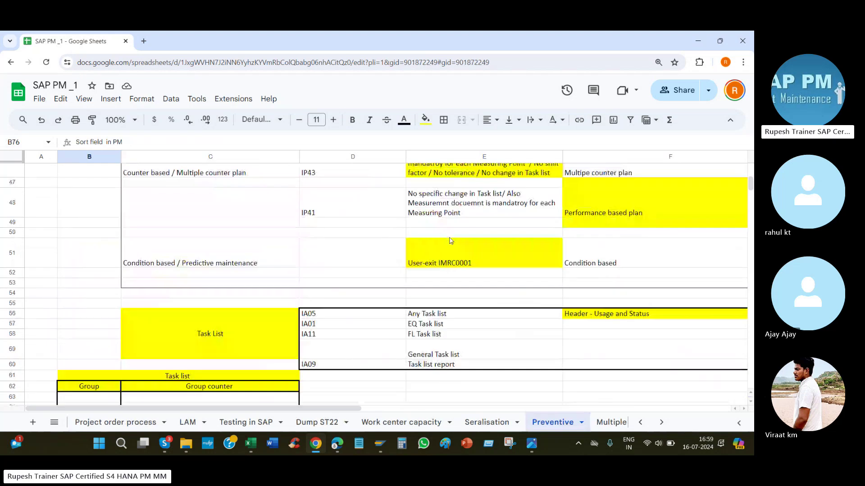
Step: Examine the preventive process steps, scheduling notes and maintenance plan types on the Preventive sheet
scroll(499, 249, up, 1)
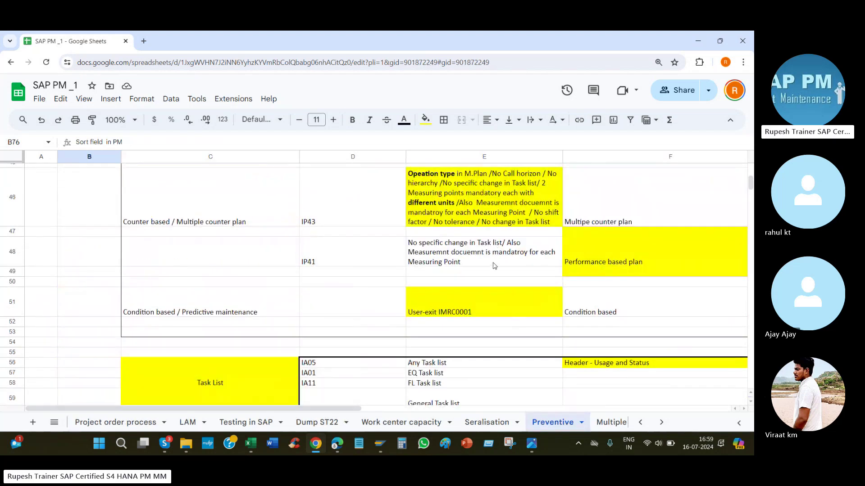
scroll(496, 266, up, 5)
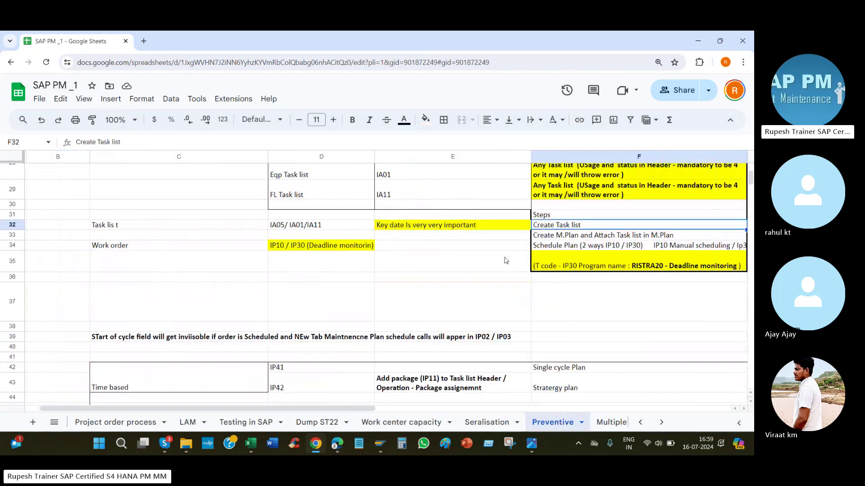
key(Right)
key(Right)
scroll(376, 276, up, 2)
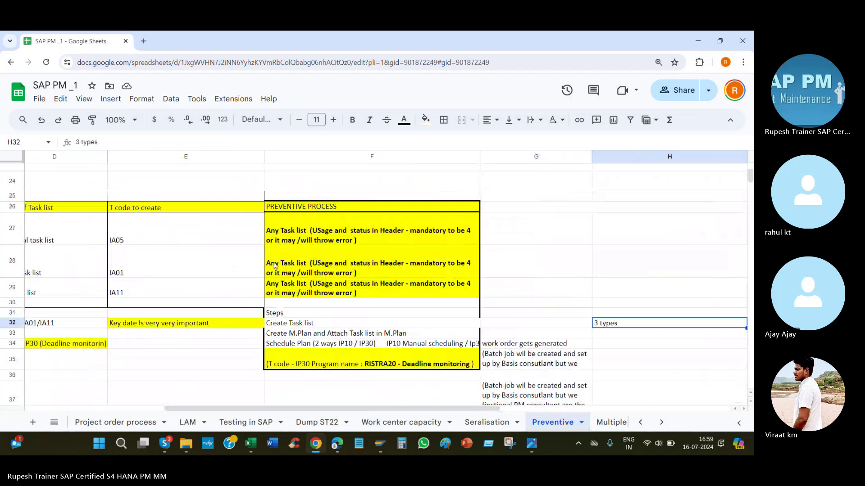
scroll(282, 290, down, 6)
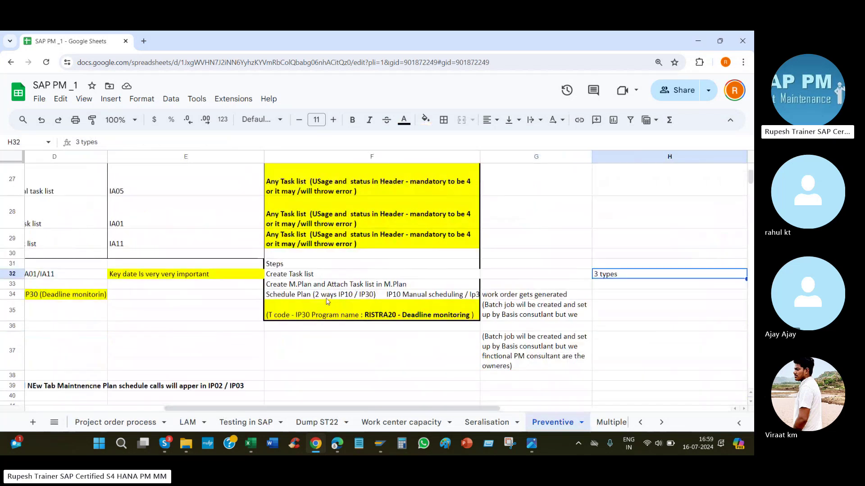
scroll(383, 306, up, 3)
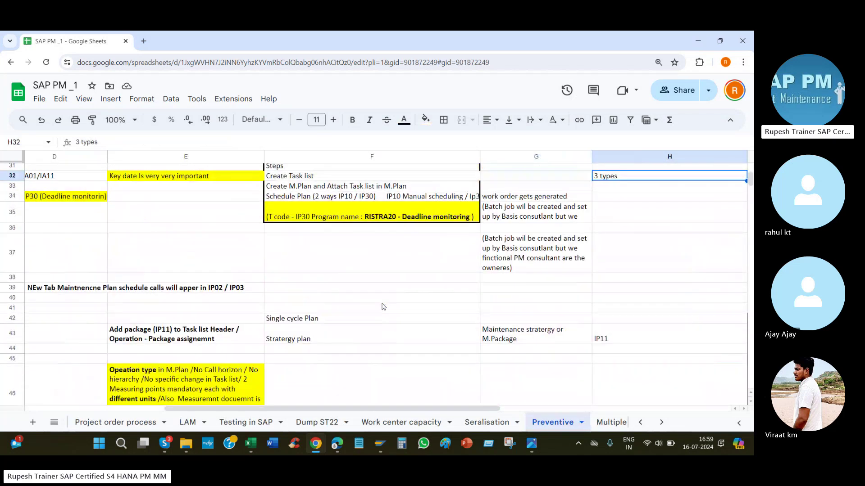
scroll(364, 276, up, 2)
Step: Review the three task list types, their transaction codes and the header usage and status notes on the Preventive sheet
click(206, 263)
key(Left)
key(Left)
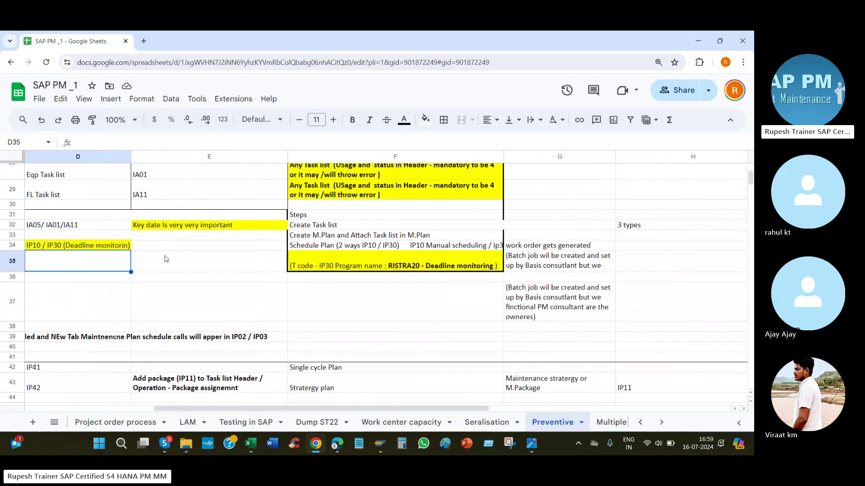
scroll(407, 270, up, 1)
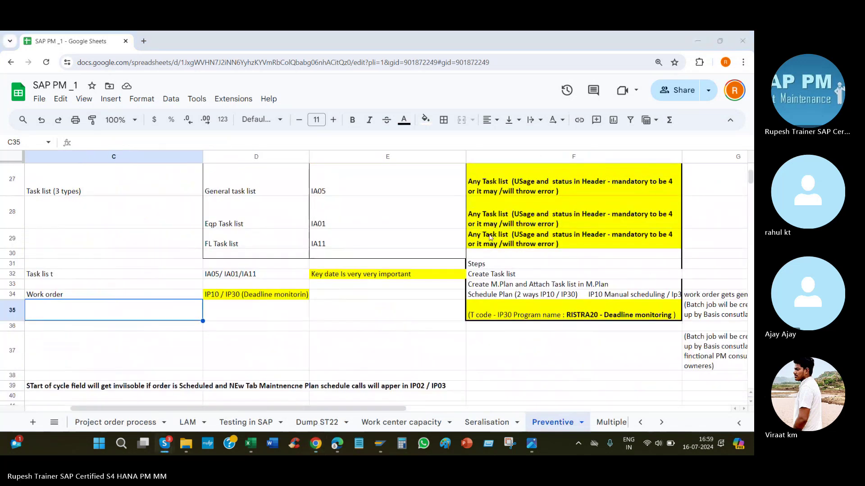
scroll(432, 246, up, 10)
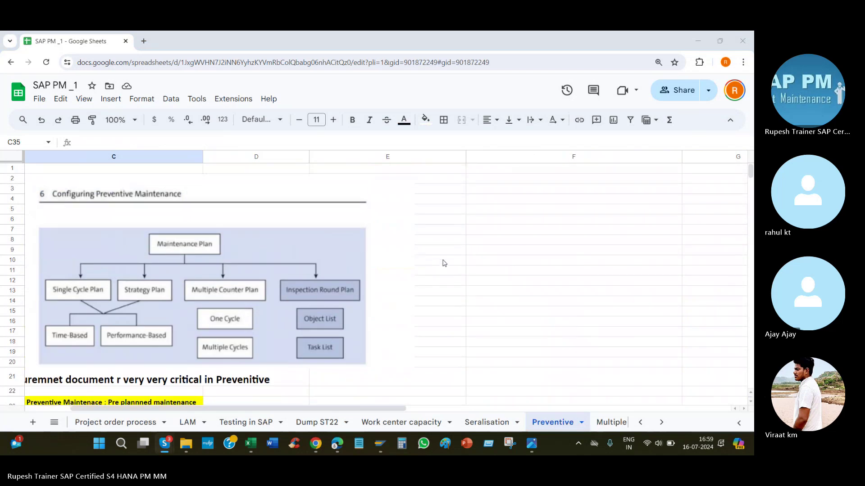
scroll(444, 263, down, 10)
click(536, 246)
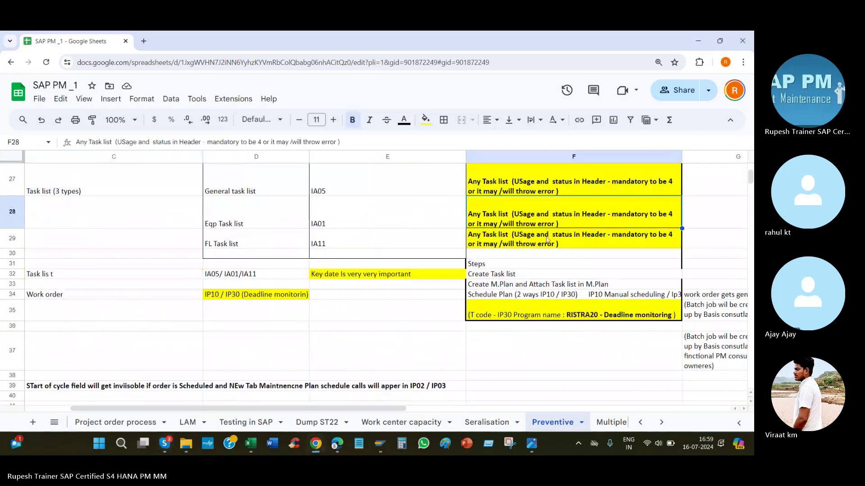
scroll(571, 296, down, 3)
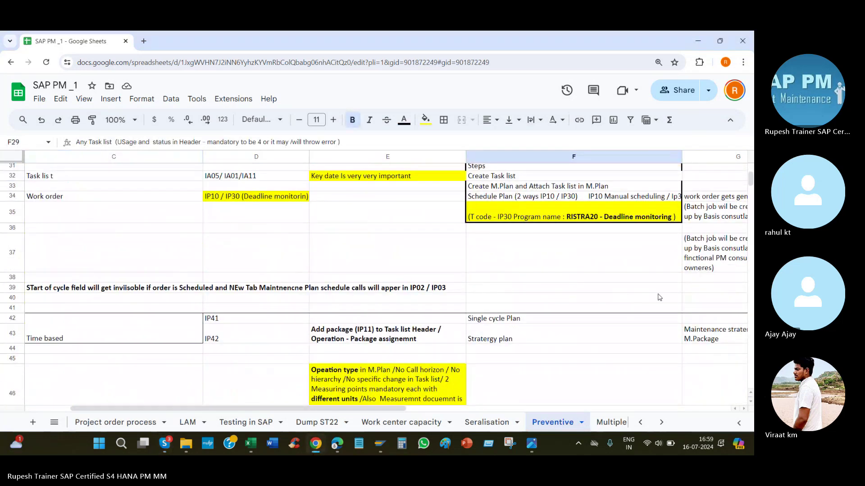
Step: Review the task list section of the Preventive sheet, covering header usage and status and the single-equipment note in cell G57
scroll(656, 297, down, 6)
click(662, 267)
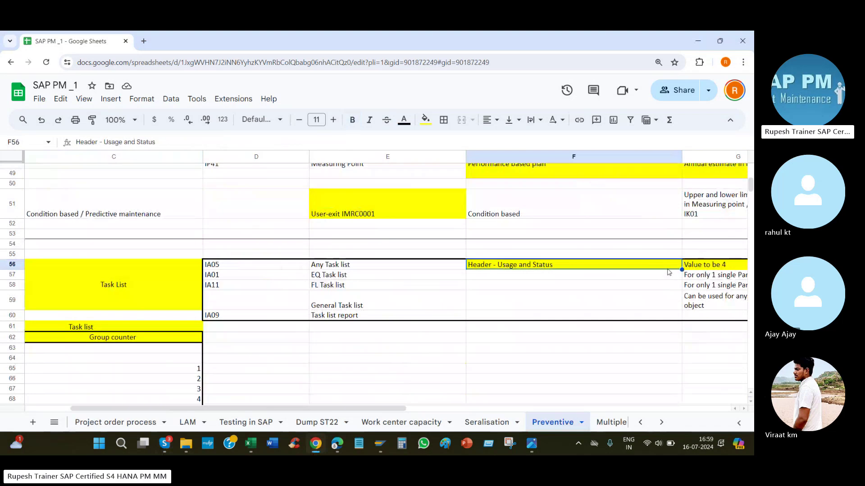
key(Right)
key(Down)
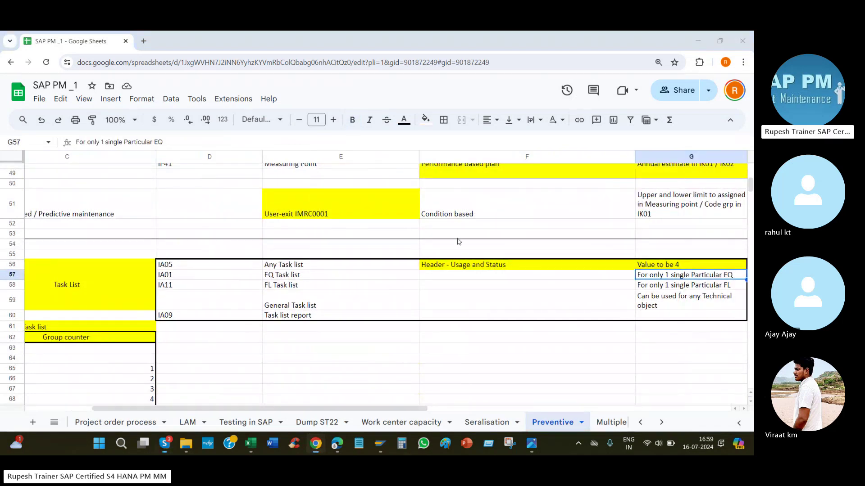
Step: Switch to SAP's equipment task list creation screen and open the equipment search by equipment list
key(alt+Tab)
key(alt+Tab)
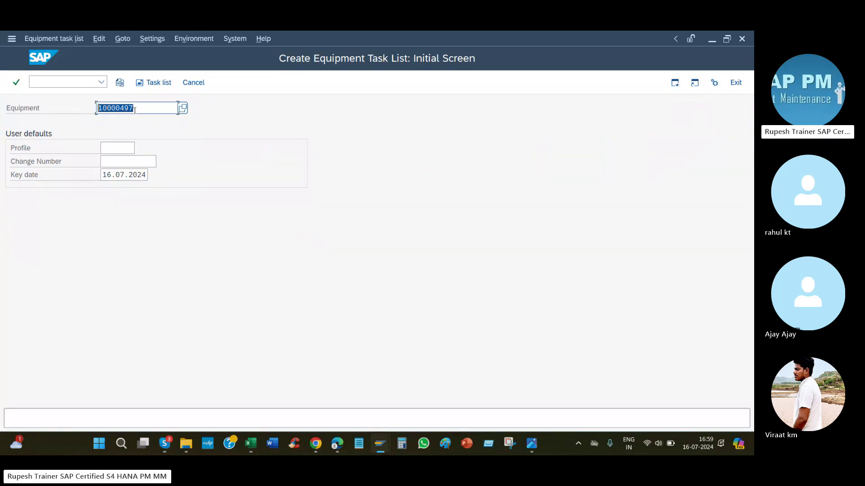
key(Return)
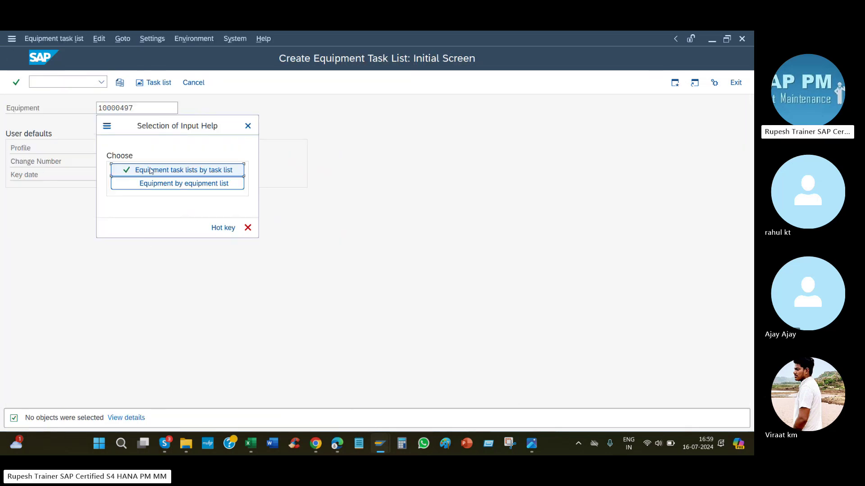
click(211, 184)
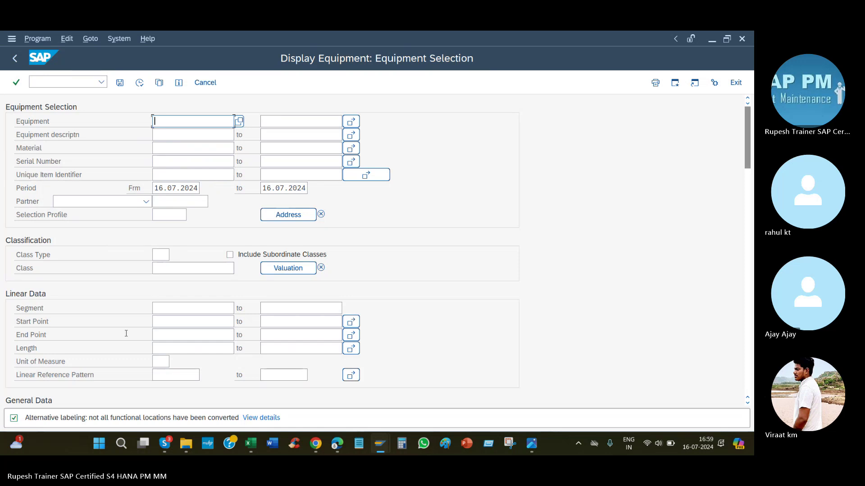
Step: Search for equipment with category M and select pump equipment 10001031 for the task list
scroll(138, 265, down, 1)
scroll(139, 271, down, 3)
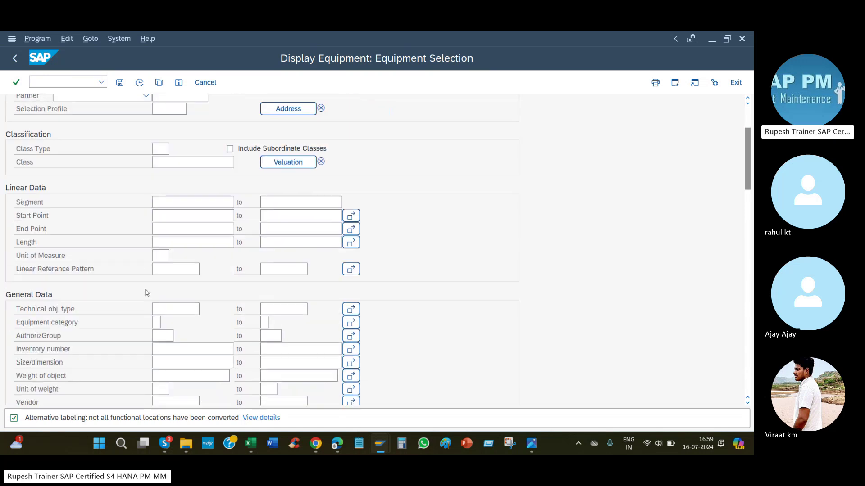
click(158, 322)
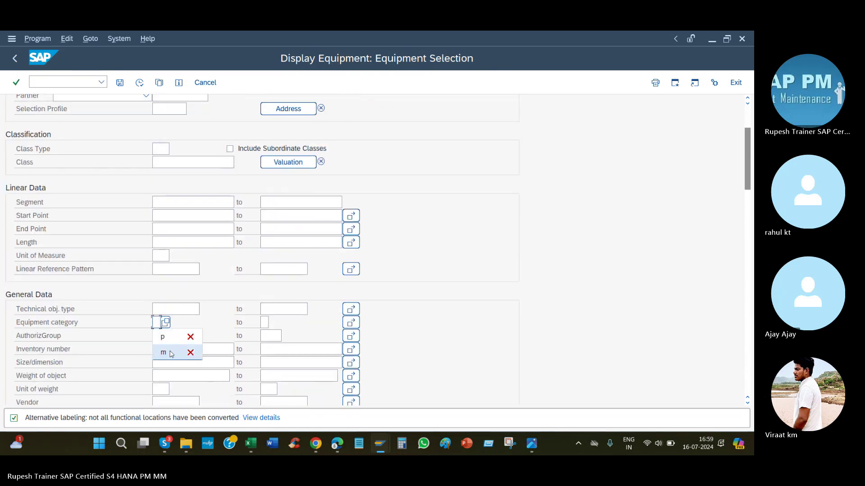
click(163, 353)
key(F8)
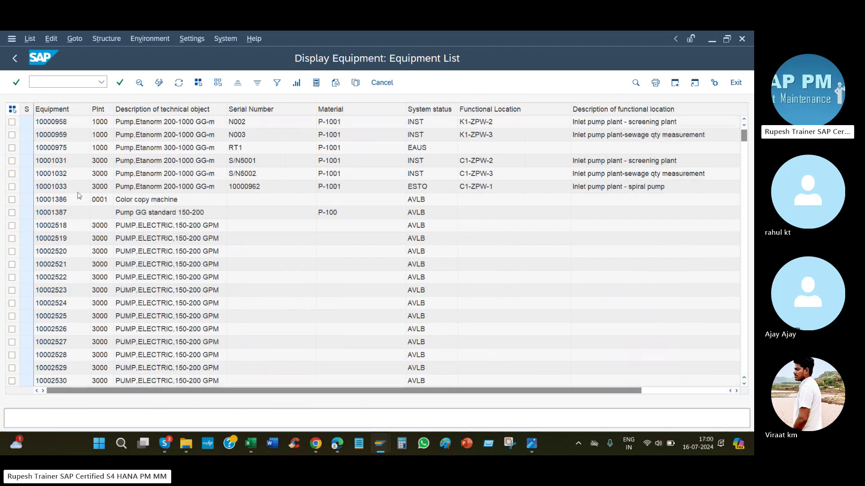
double_click(51, 243)
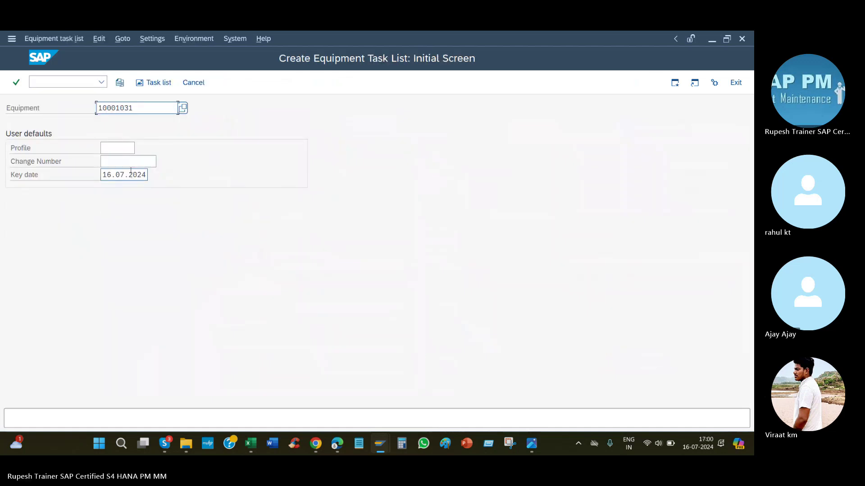
Step: Apply profile PM01, open the task list header, and check its equipment and group numbers
click(118, 149)
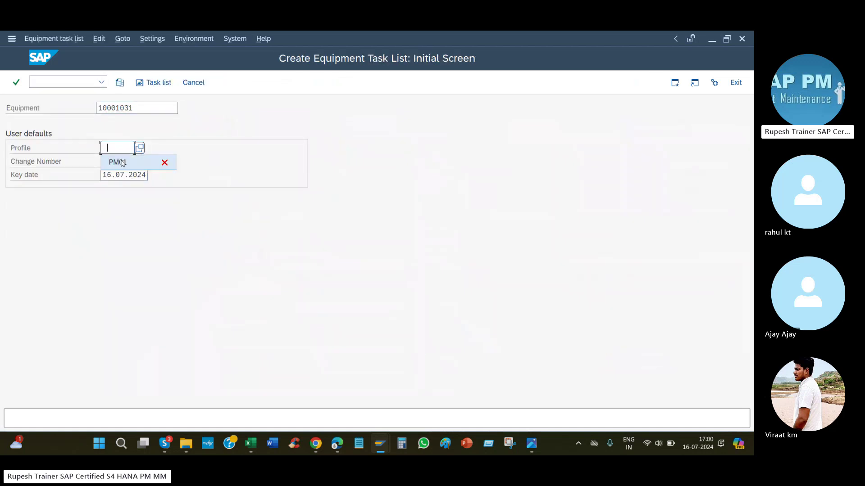
click(118, 162)
key(Return)
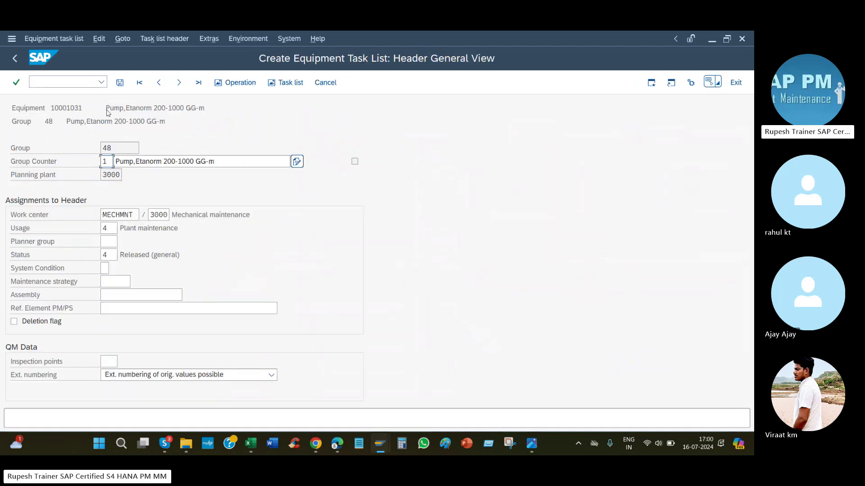
double_click(49, 121)
drag(86, 108, 58, 107)
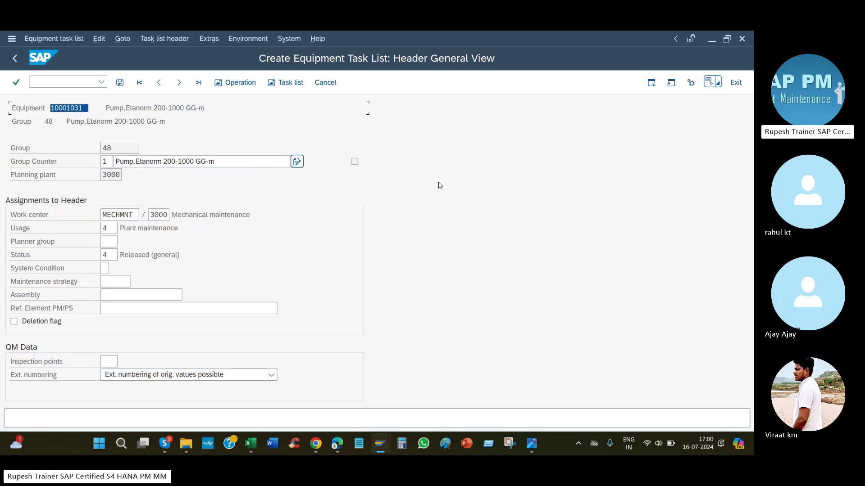
key(alt+Tab)
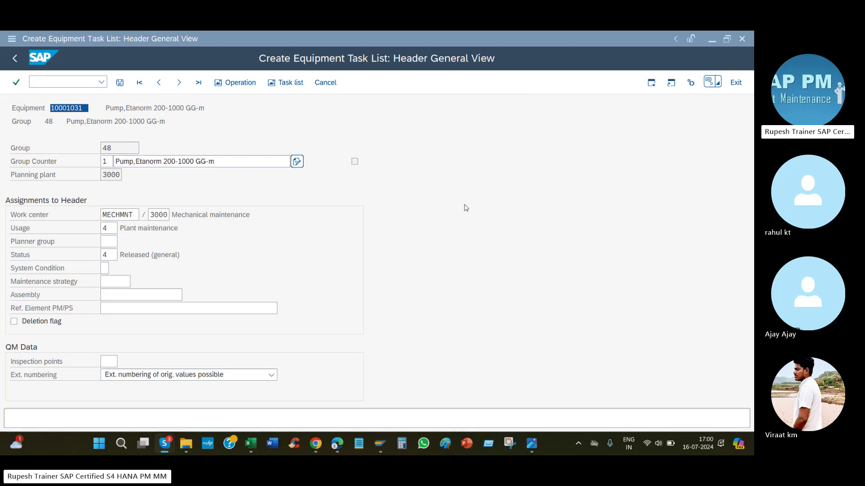
Step: Try assigning planner group 001 in the task list header, and clear the entry
click(106, 247)
text(001)
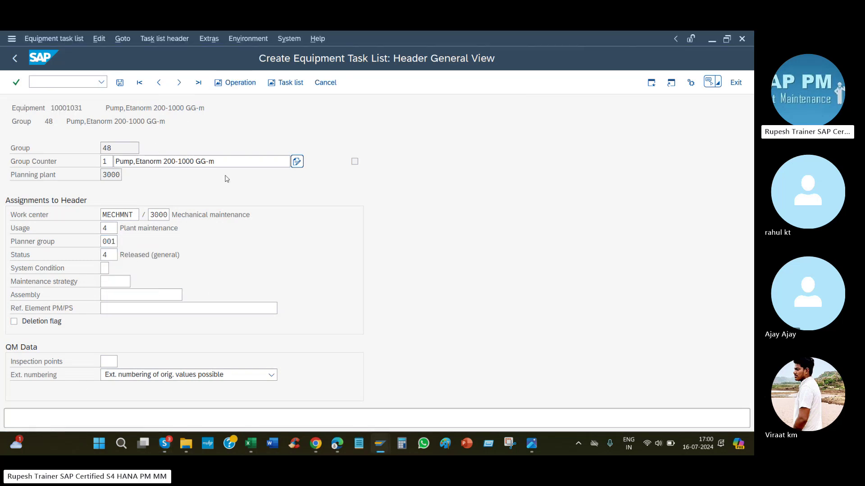
key(Return)
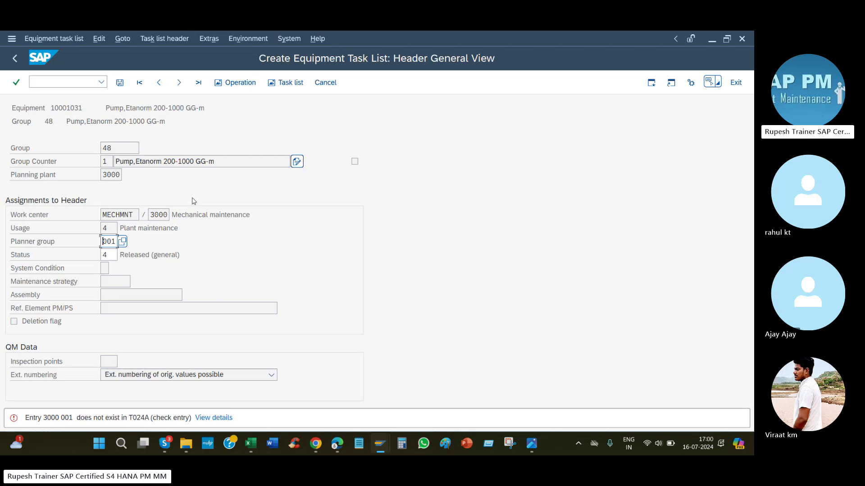
key(Delete)
key(Delete)
key(Delete)
Step: Enter operation 0010 as "light" with number 2 and a duration of 3 HR, leaving its cost element blank
key(Return)
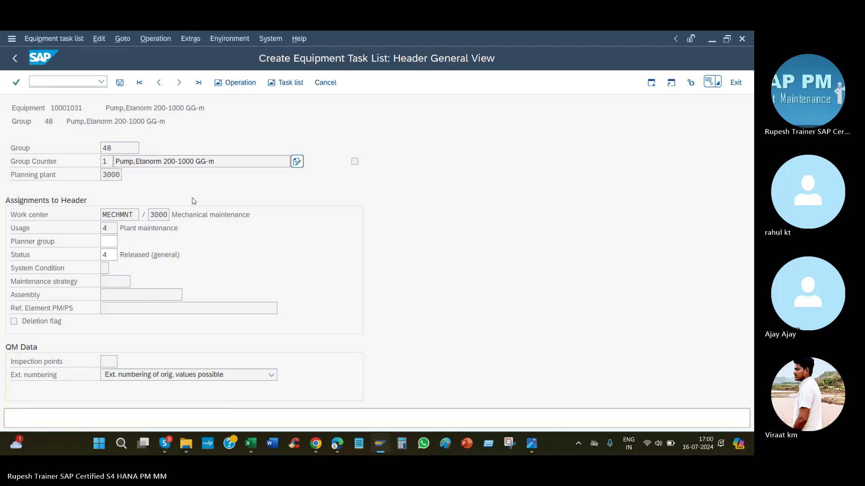
click(194, 174)
text(light)
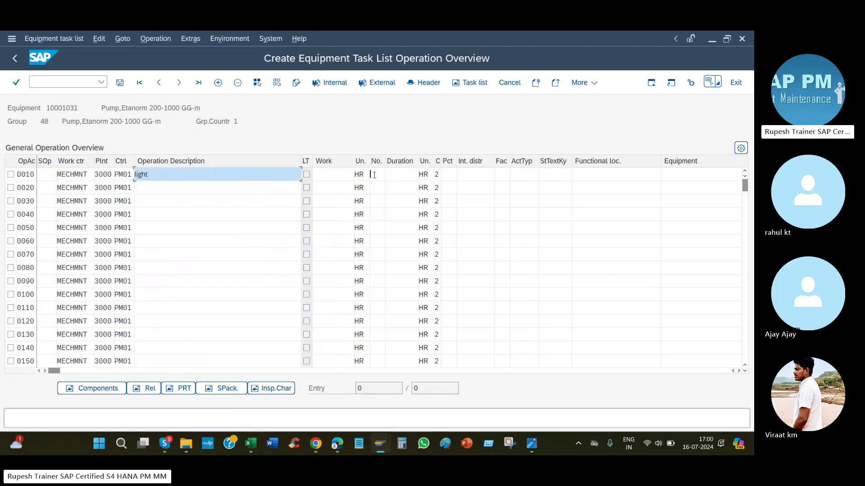
click(374, 174)
text(2)
click(401, 174)
click(406, 194)
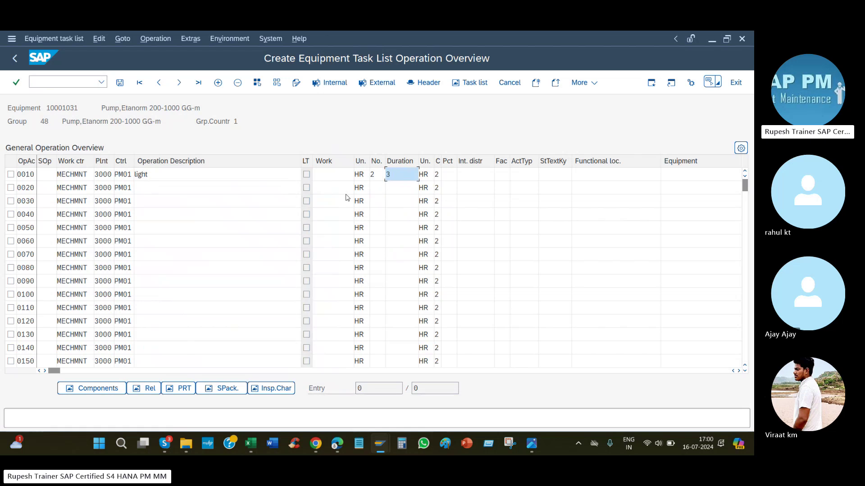
key(Return)
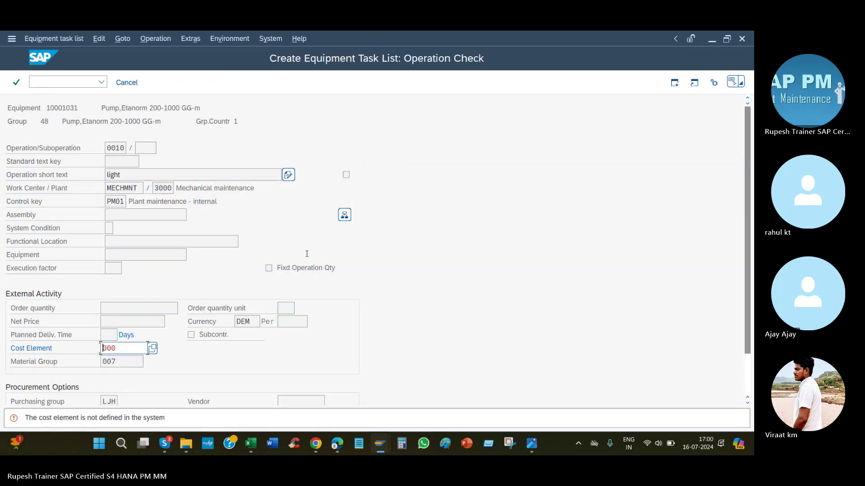
click(307, 254)
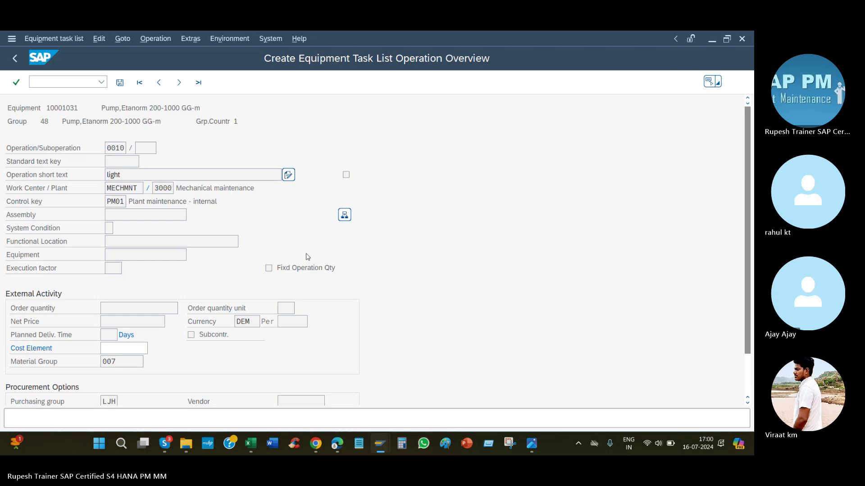
Step: Check the equipment and group numbers, and open the component selection for operation 0010 "light"
drag(75, 110, 48, 109)
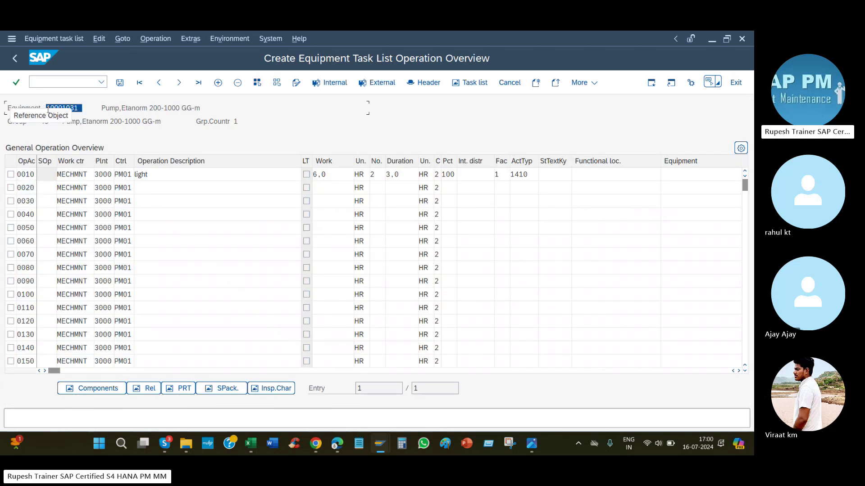
click(76, 108)
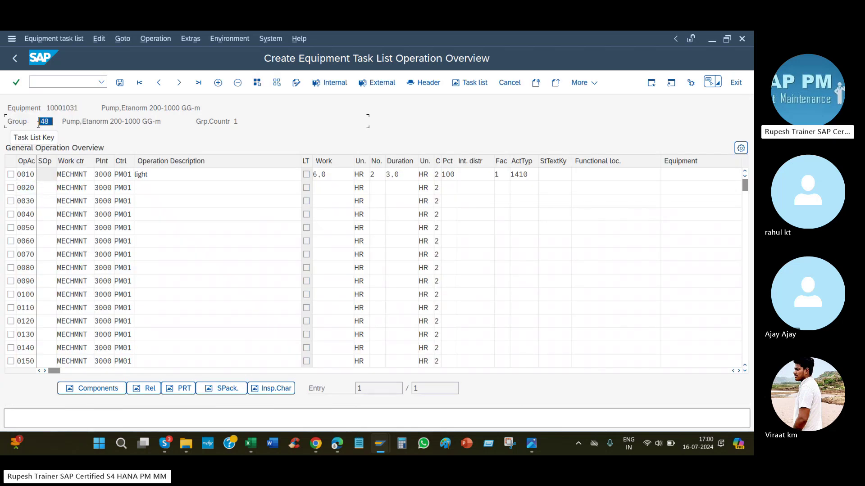
double_click(76, 108)
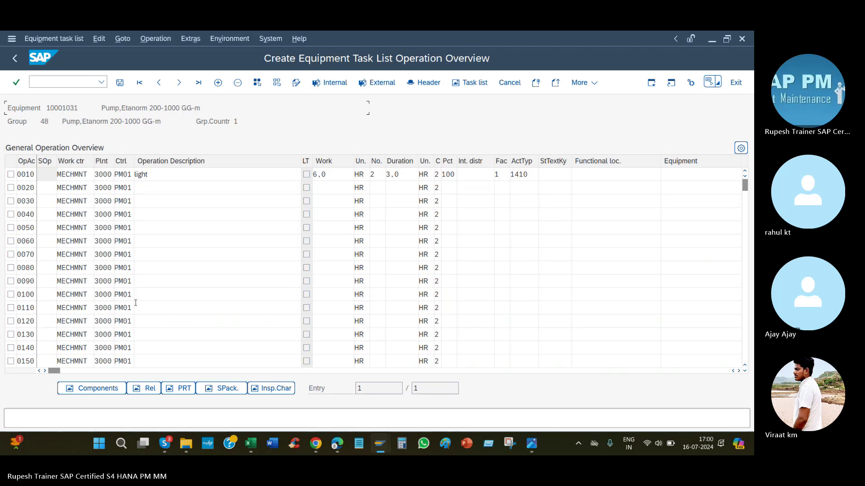
click(106, 390)
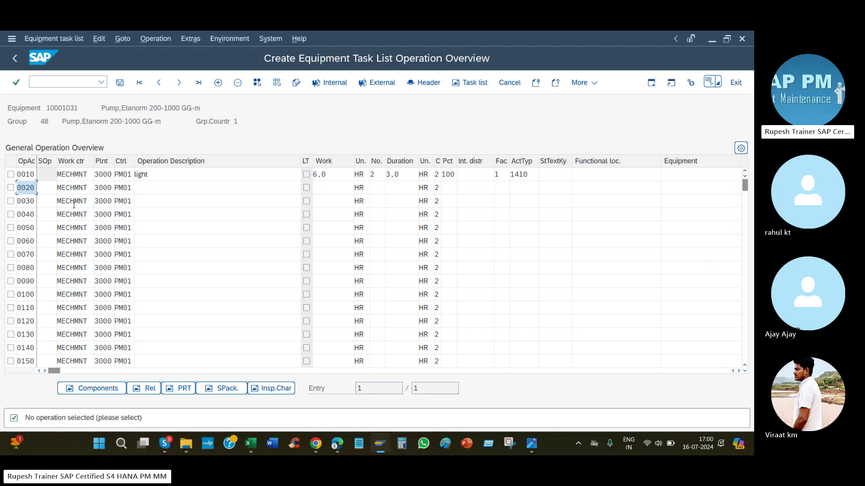
click(11, 174)
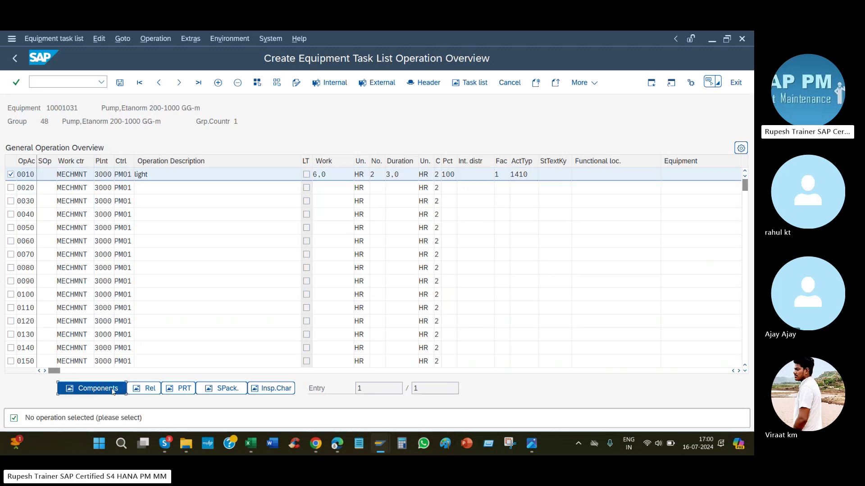
click(92, 389)
click(106, 177)
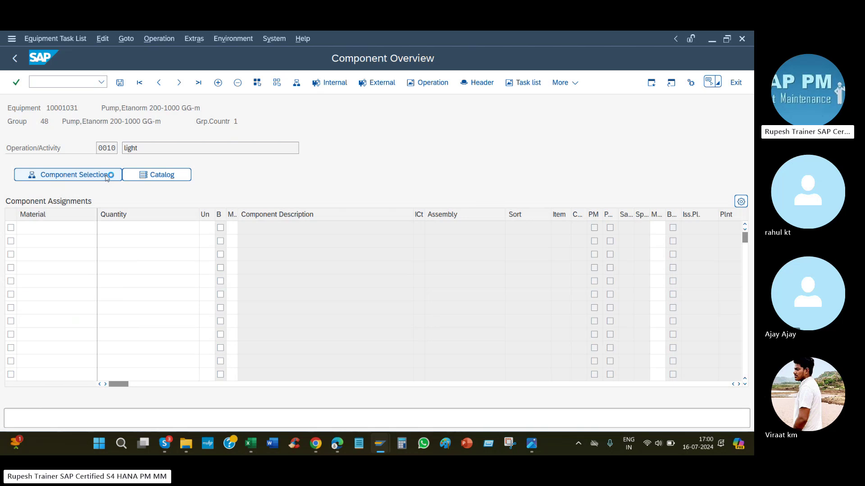
Step: Try to choose P-1001 from the equipment structure list as a component, and return to the component overview
click(77, 144)
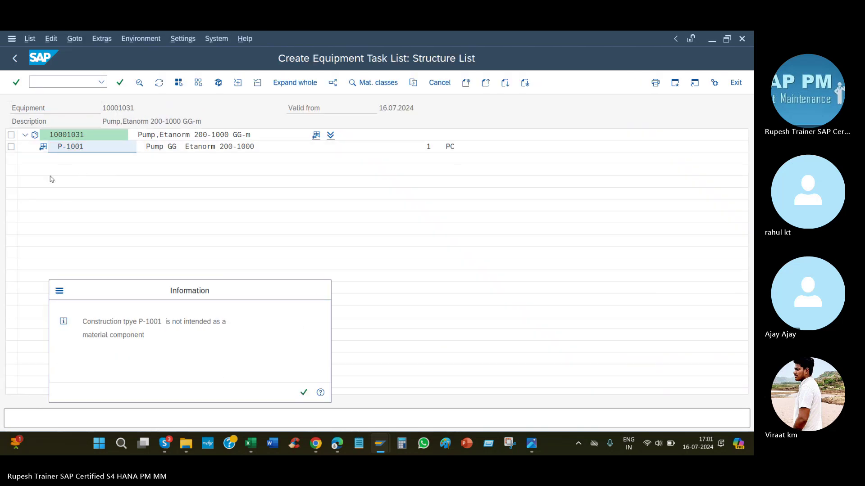
key(Return)
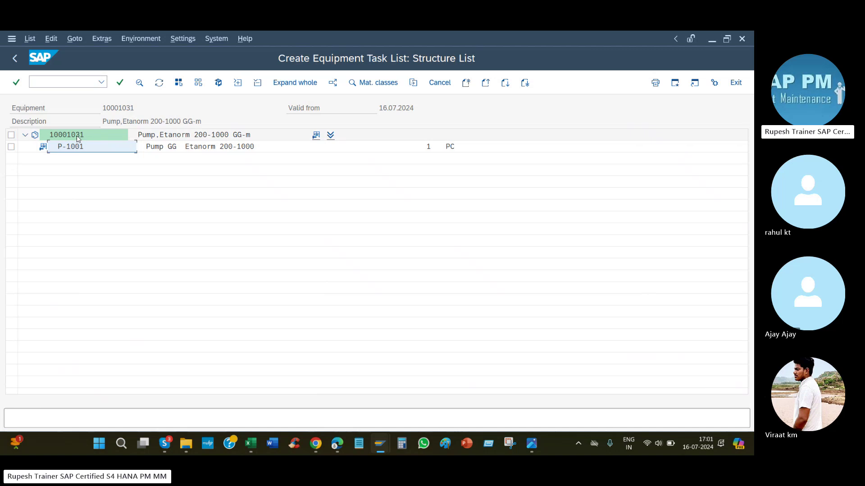
click(20, 62)
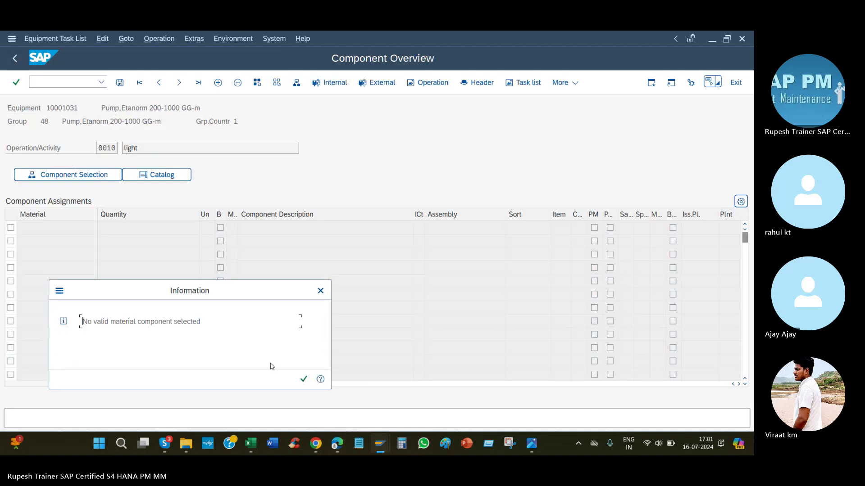
click(304, 379)
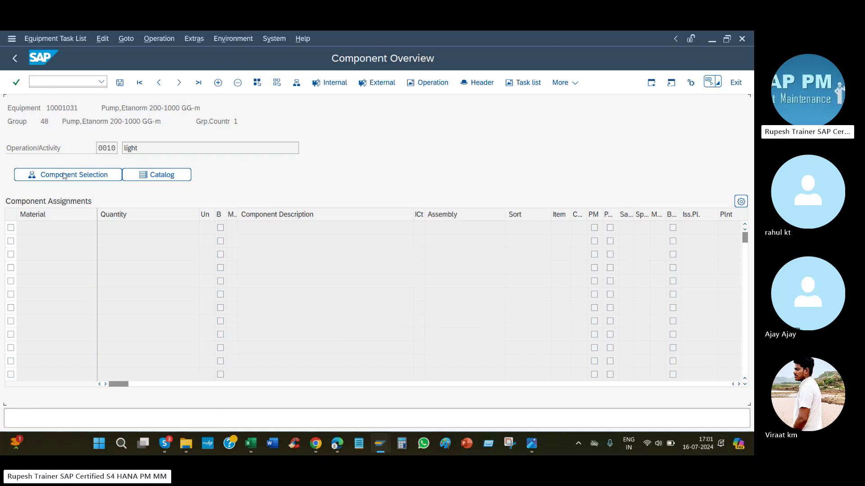
Step: Open transaction IE03 in a new session and display the structure and structure list of equipment 10001031
click(50, 108)
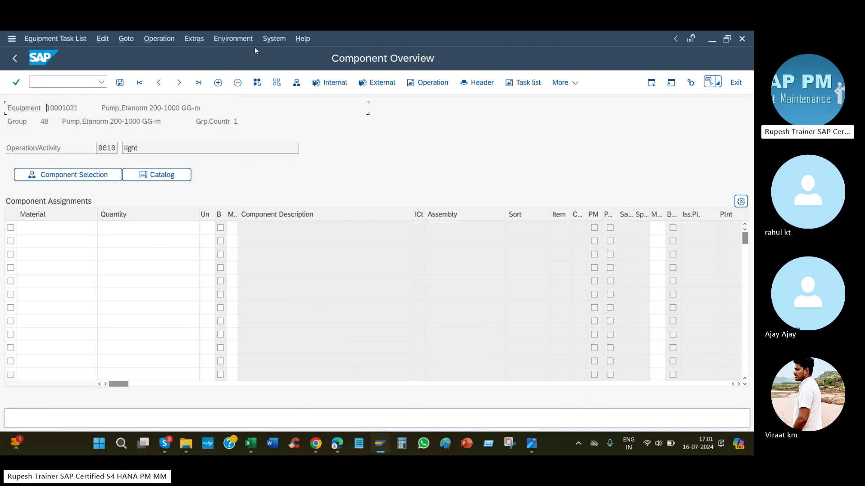
click(274, 38)
click(291, 53)
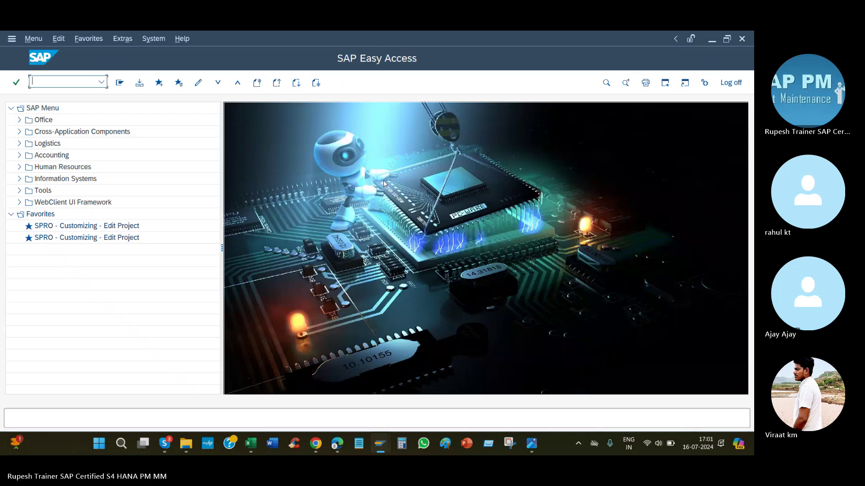
text(IE03)
key(Return)
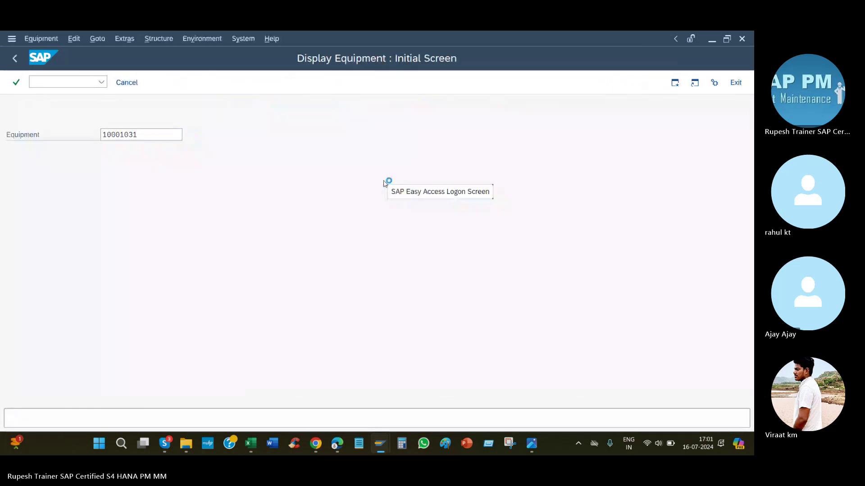
click(187, 163)
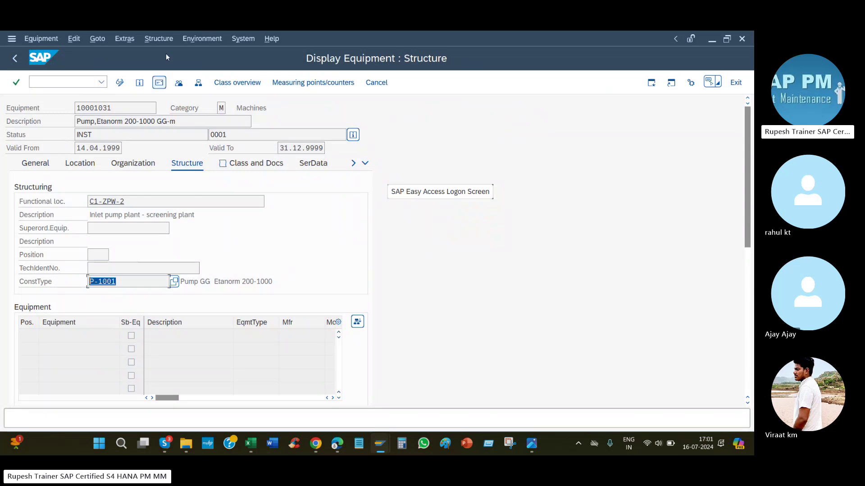
click(101, 147)
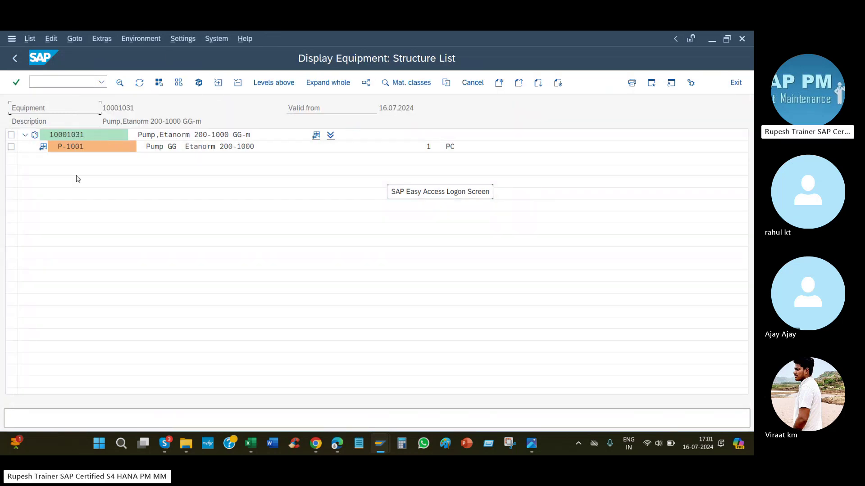
Step: Compare P-1001 in the displayed structure list of equipment 10001031 with the task list's component selection, and leave the equipment display
click(42, 147)
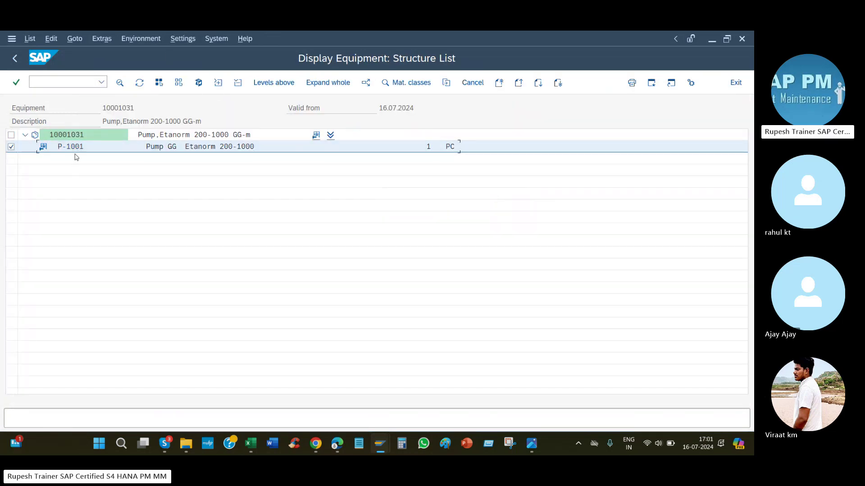
key(alt+Tab)
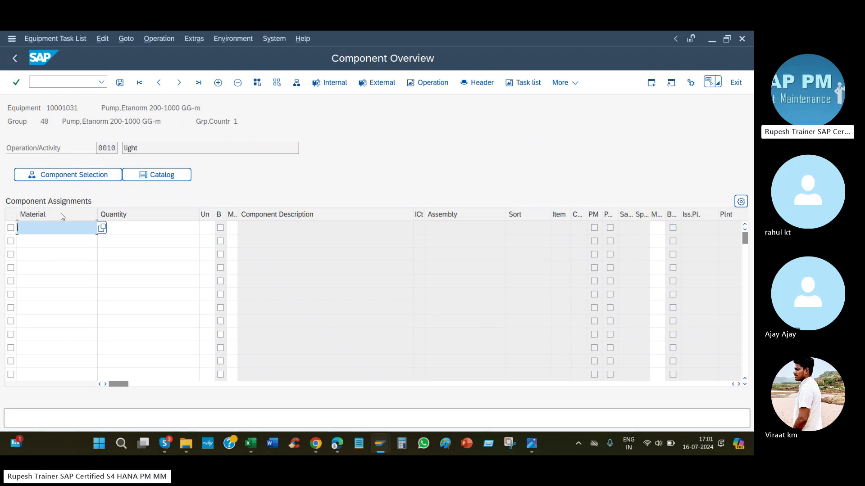
click(81, 176)
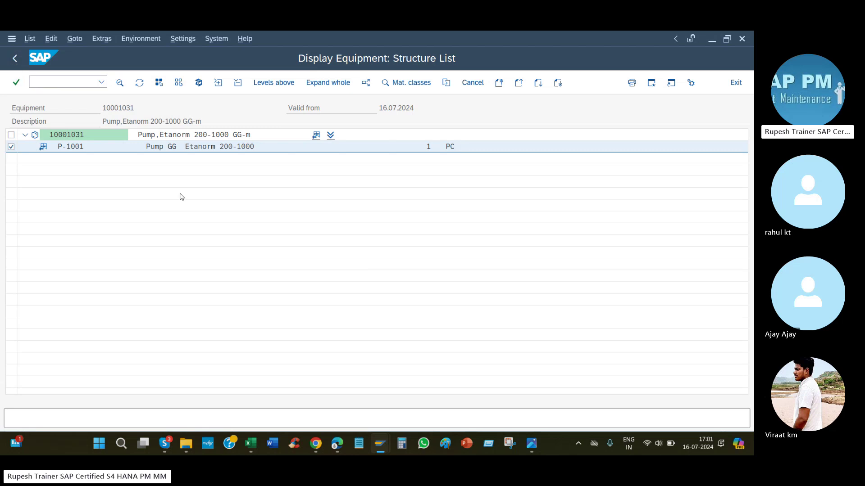
key(F3)
key(F3)
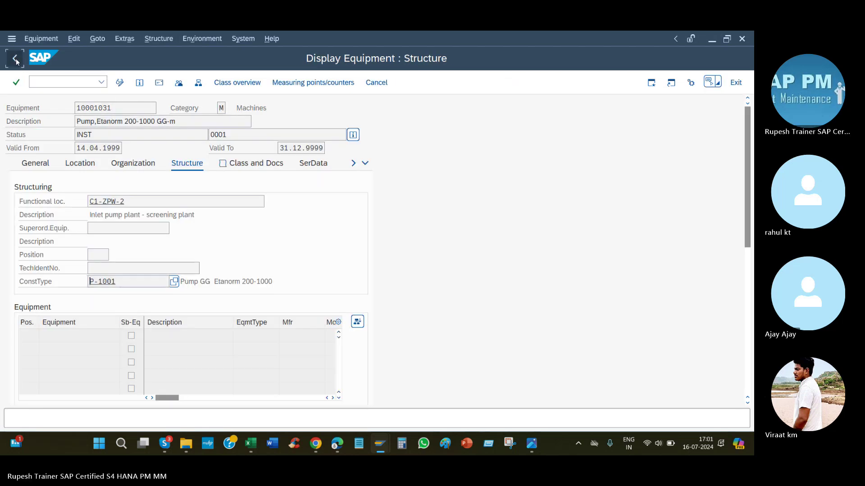
key(F3)
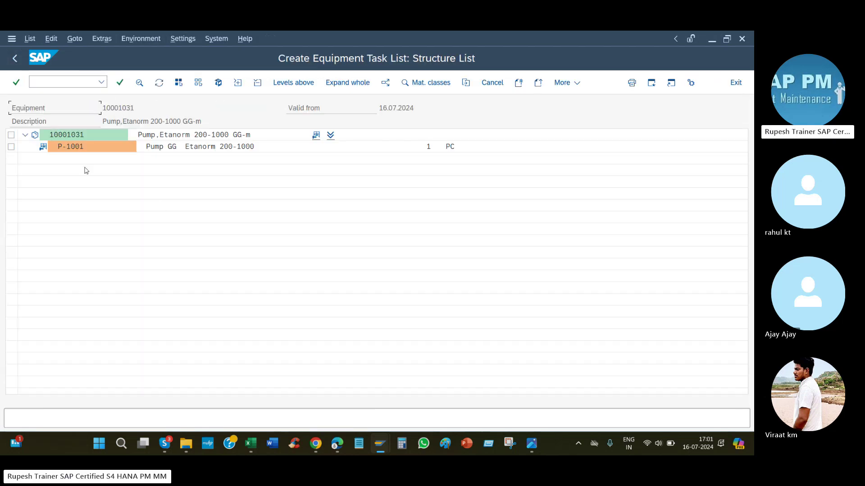
Step: Leave the component selection for operation 0010 "light" without choosing a material, and save the equipment task list
click(19, 63)
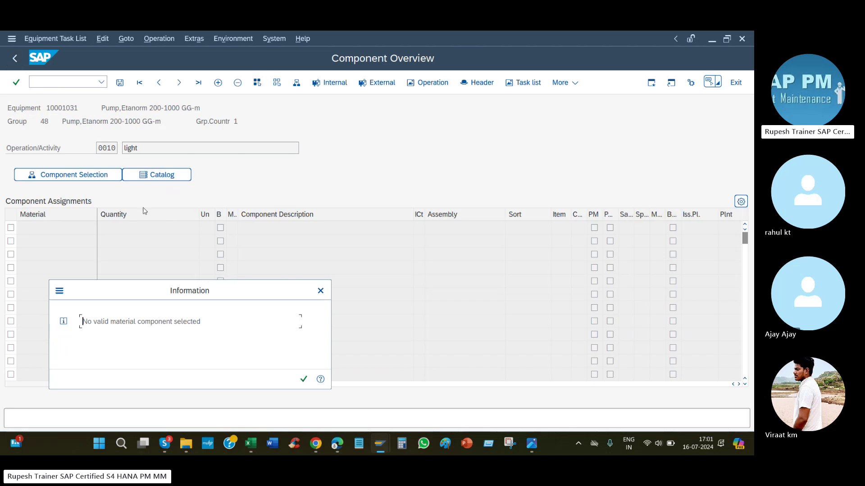
click(303, 380)
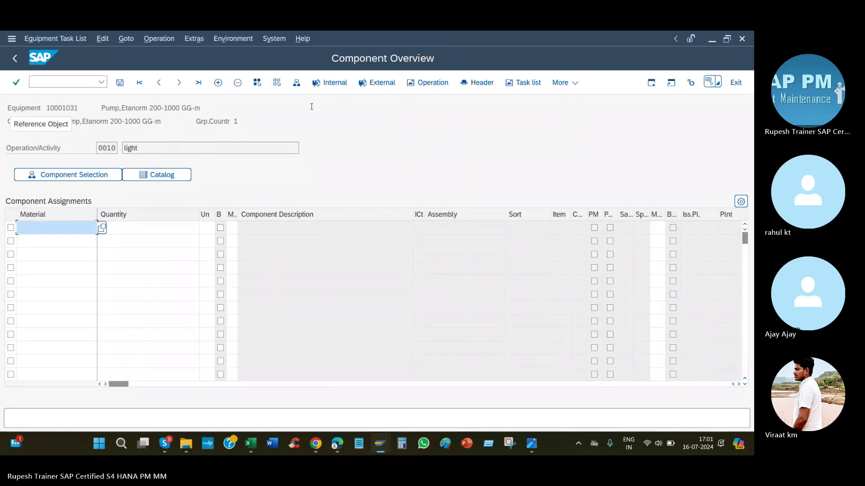
click(120, 82)
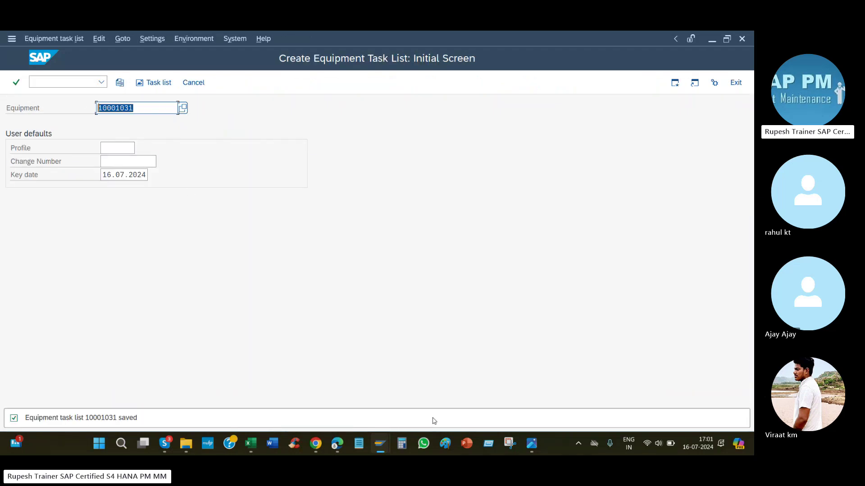
Step: Switch to the number range session for general maintenance task lists and open transaction SE16N there for table PLKO
mouse_move(386, 446)
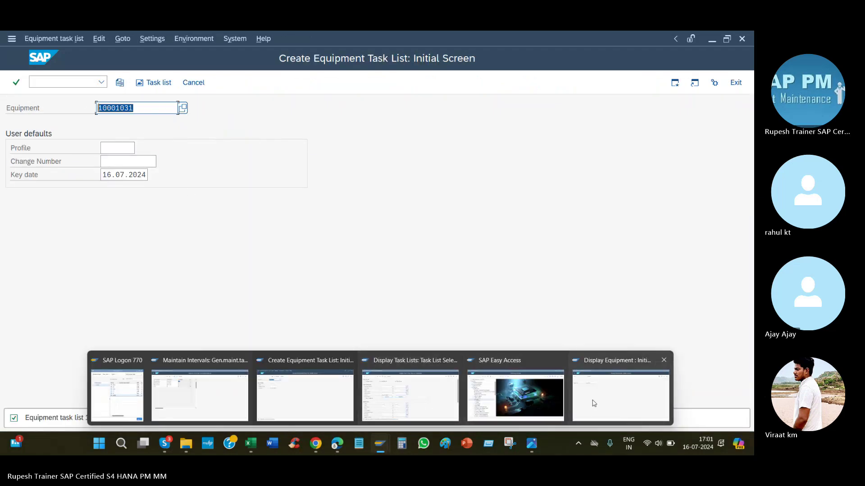
mouse_move(610, 402)
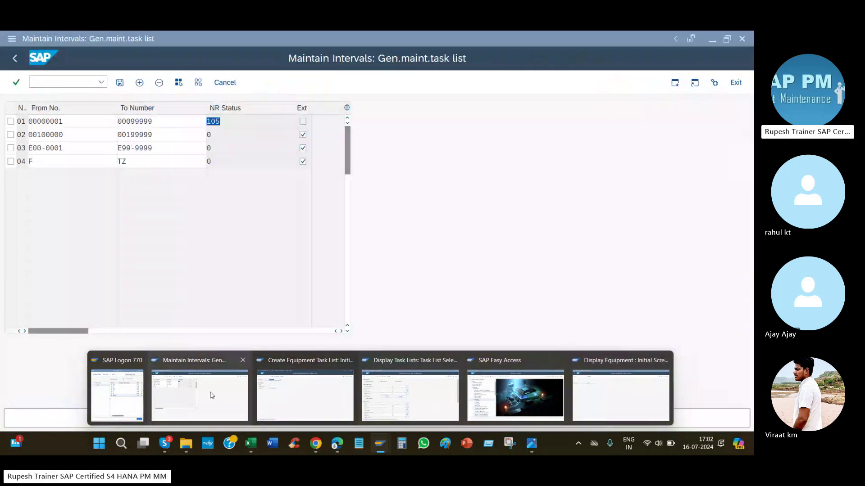
click(211, 395)
click(101, 82)
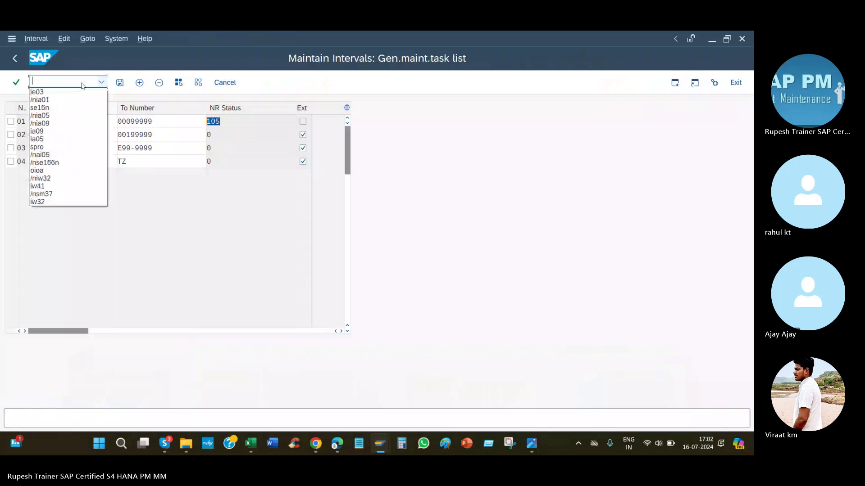
click(64, 111)
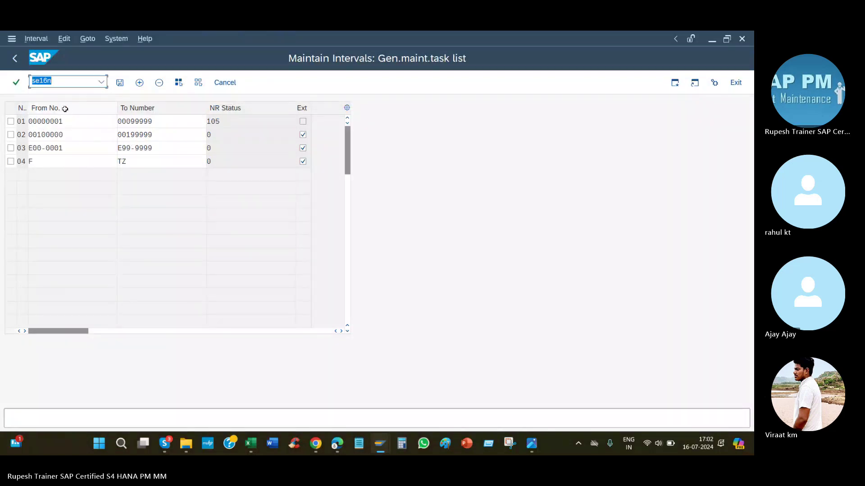
text(/n)
key(Return)
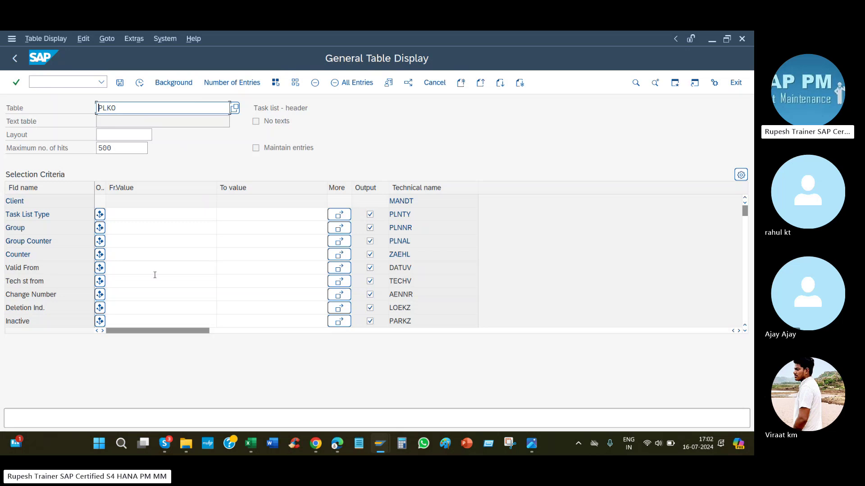
Step: Find the "Created on" field of table PLKO and set its selection value to 16.07.2024
key(ctrl+f)
click(178, 201)
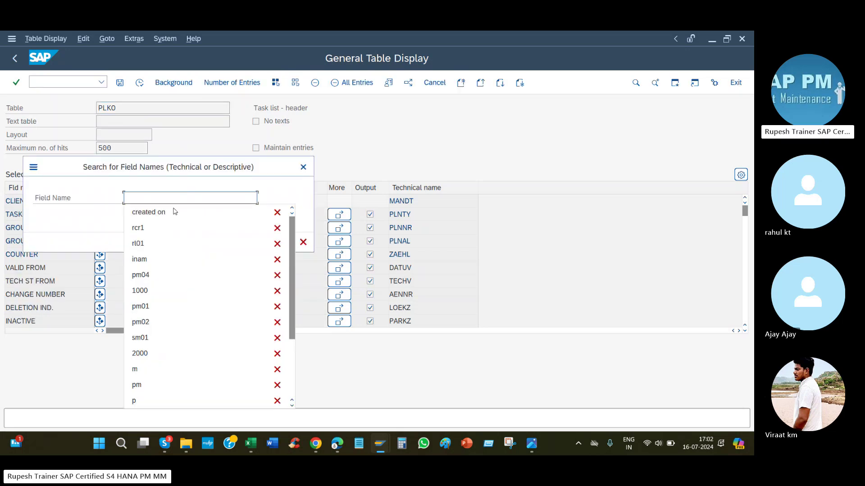
click(175, 211)
key(Return)
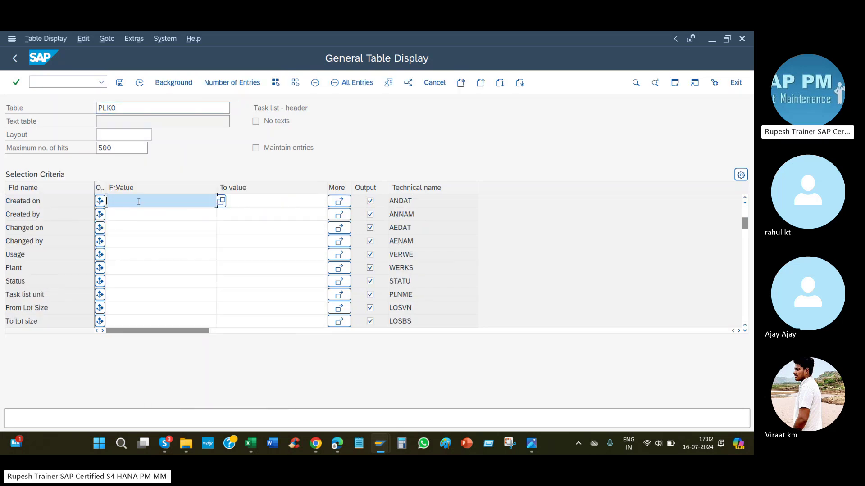
click(139, 201)
click(135, 214)
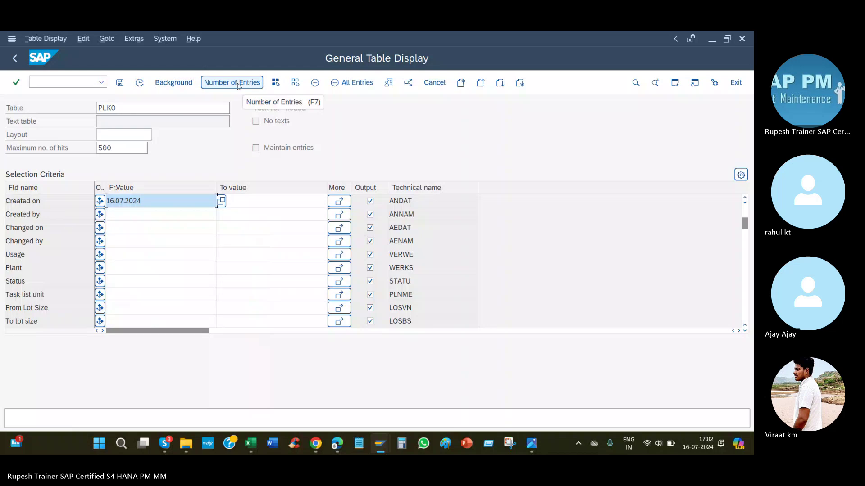
Step: Count the matching PLKO entries, list them, and examine the task list types, groups and creators
click(239, 83)
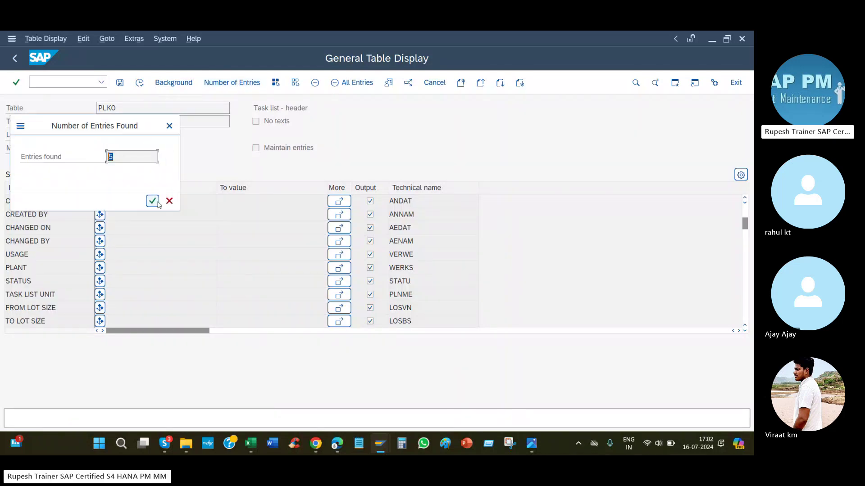
click(152, 201)
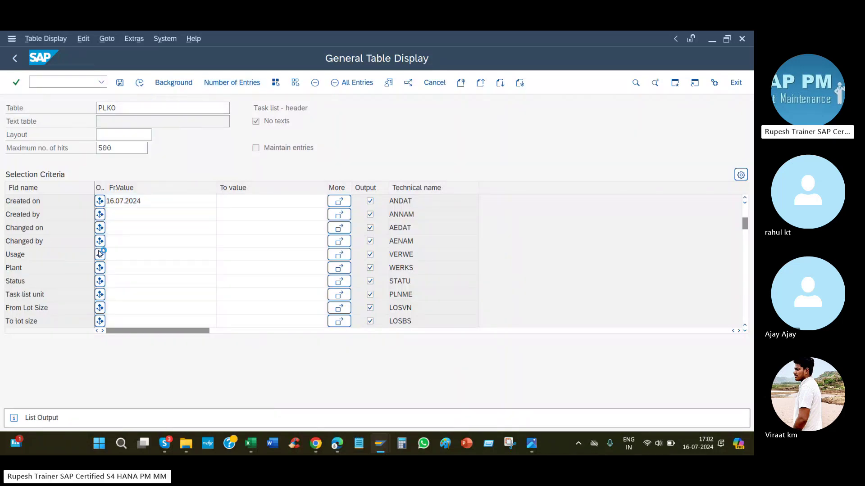
key(F8)
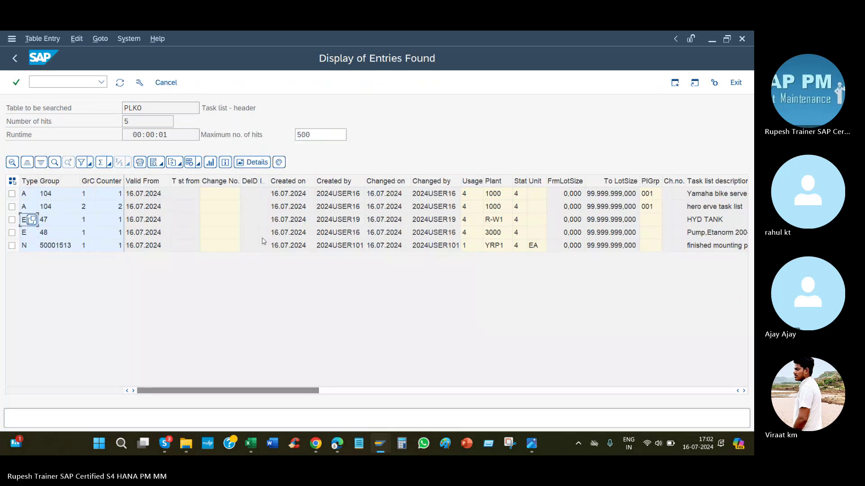
click(359, 221)
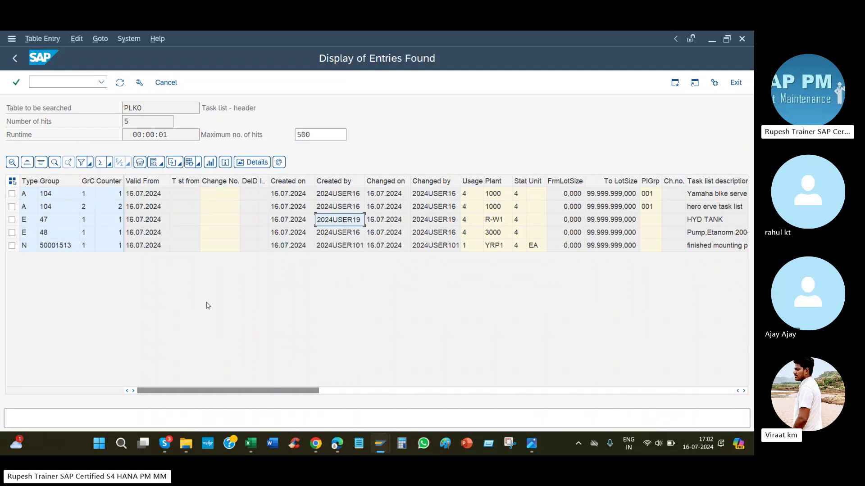
Step: Return to the equipment task list session and restart transaction IA01
key(alt+Tab)
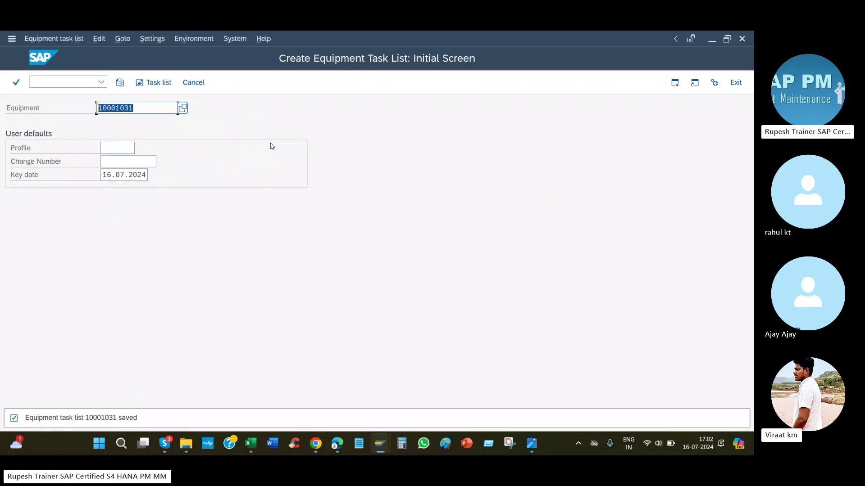
click(91, 82)
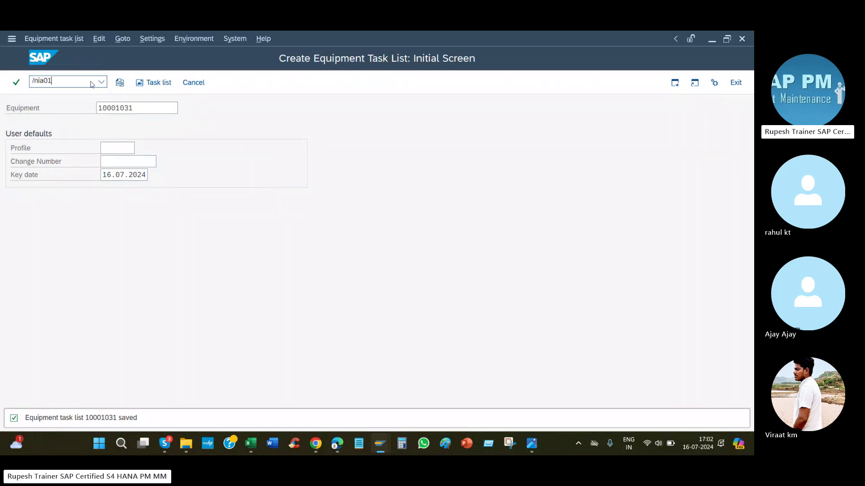
key(Return)
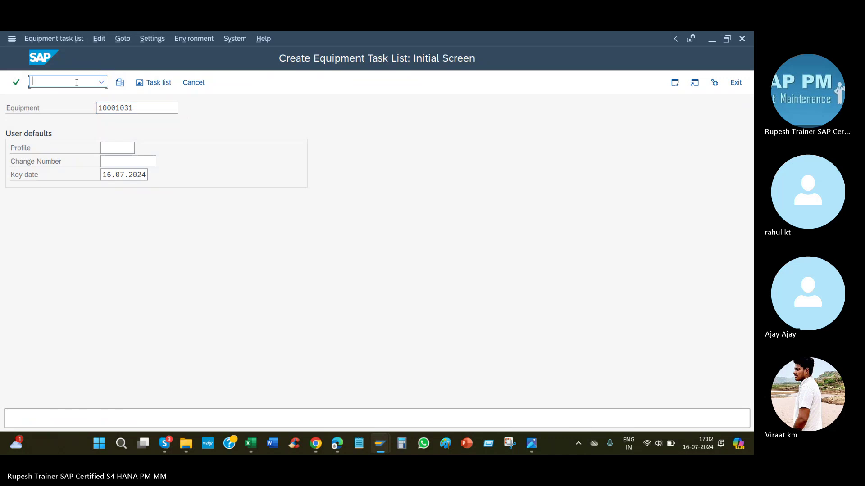
text(/nia01)
key(Return)
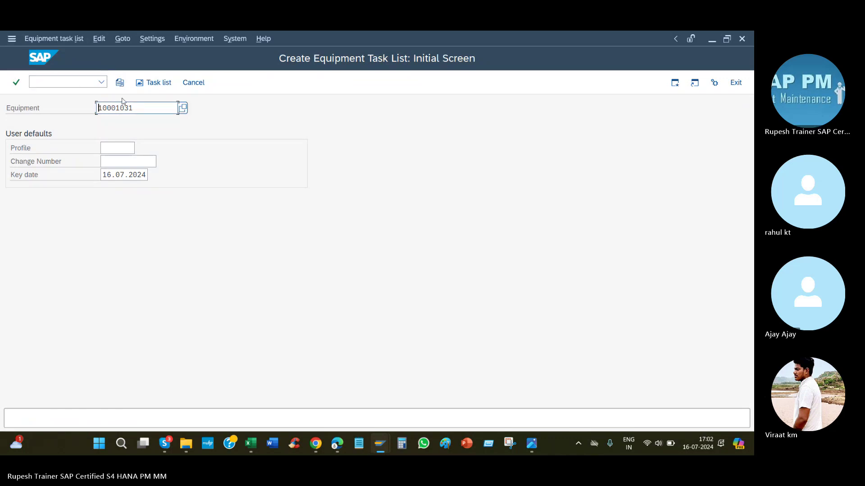
Step: Open transaction IA11 to create a functional location task list
click(84, 80)
text(/nai)
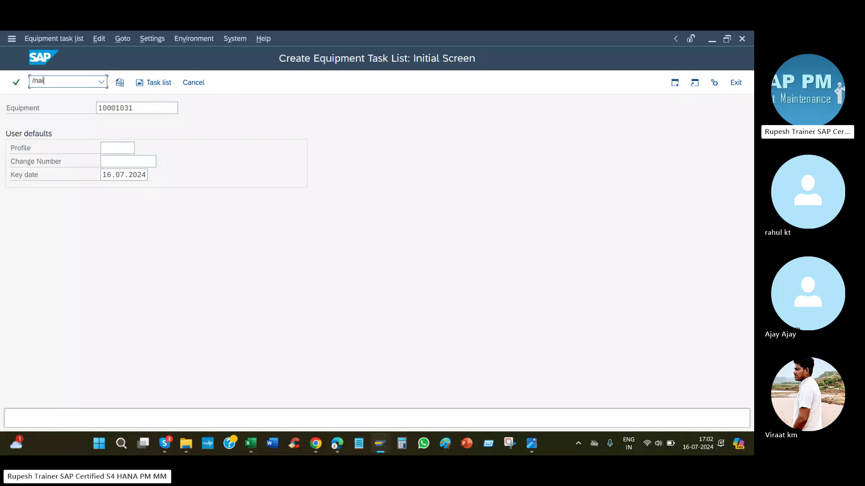
text(11)
key(Return)
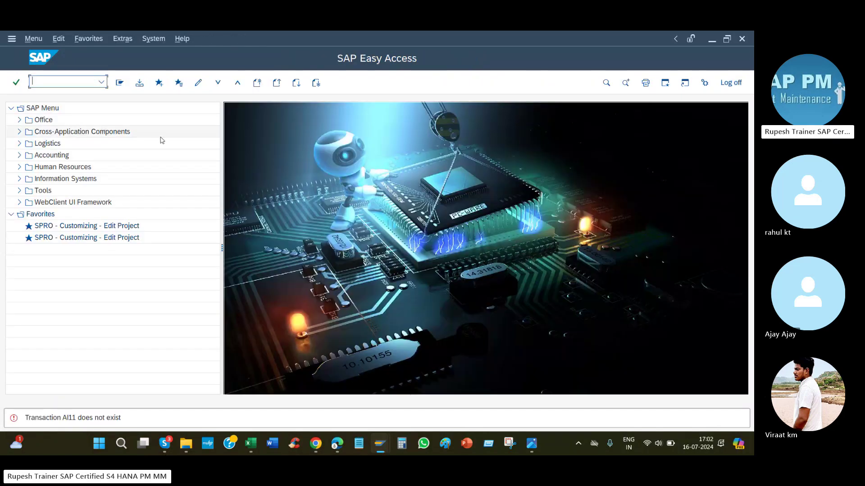
text(ia11)
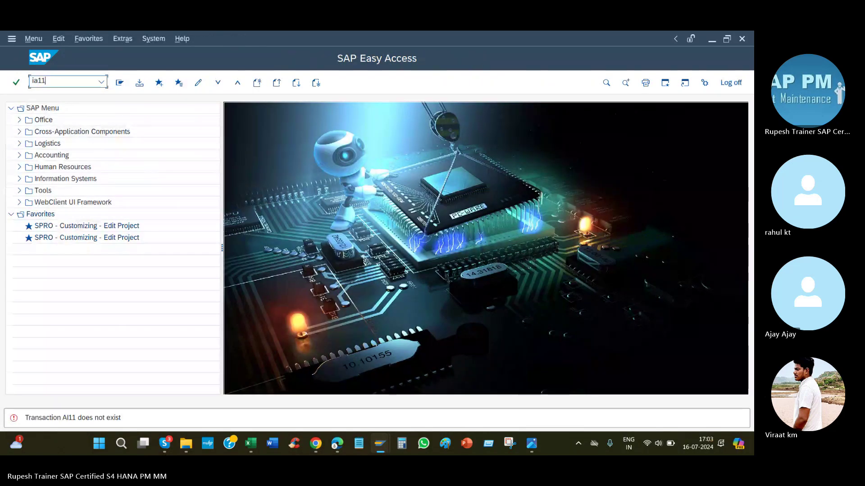
key(Return)
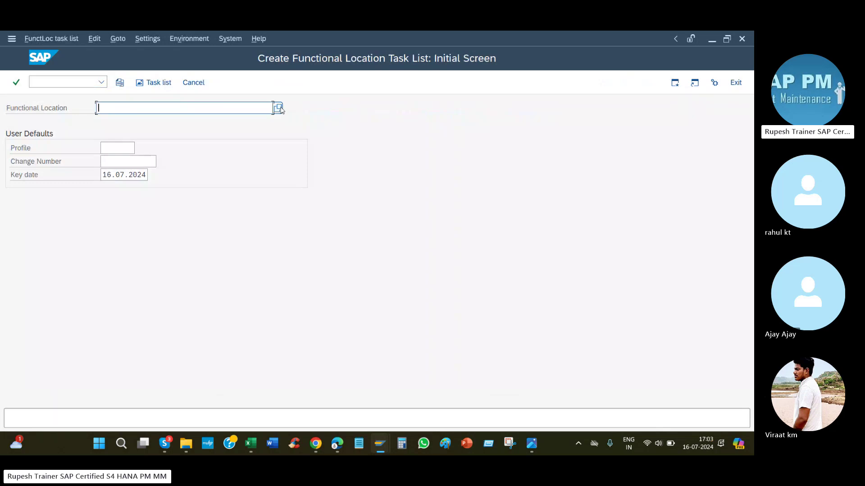
Step: Search the functional locations in maintenance plant 1000 and choose 00-BR2-31 for the new task list
key(Return)
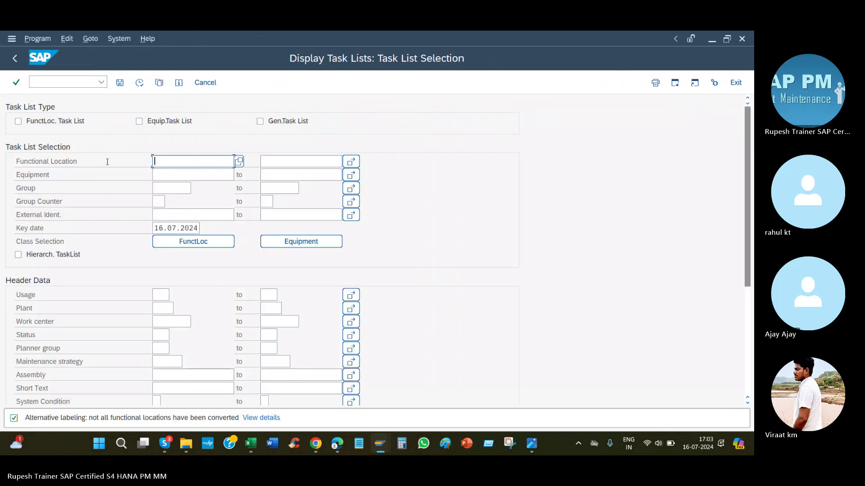
click(15, 59)
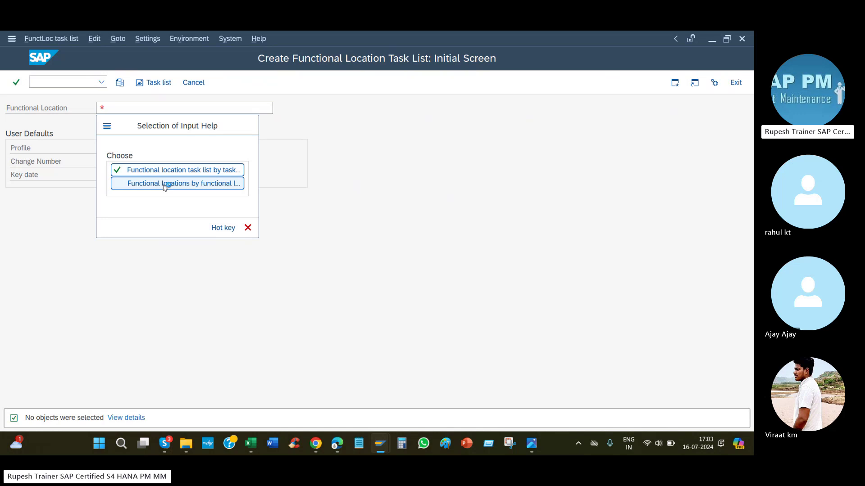
click(164, 185)
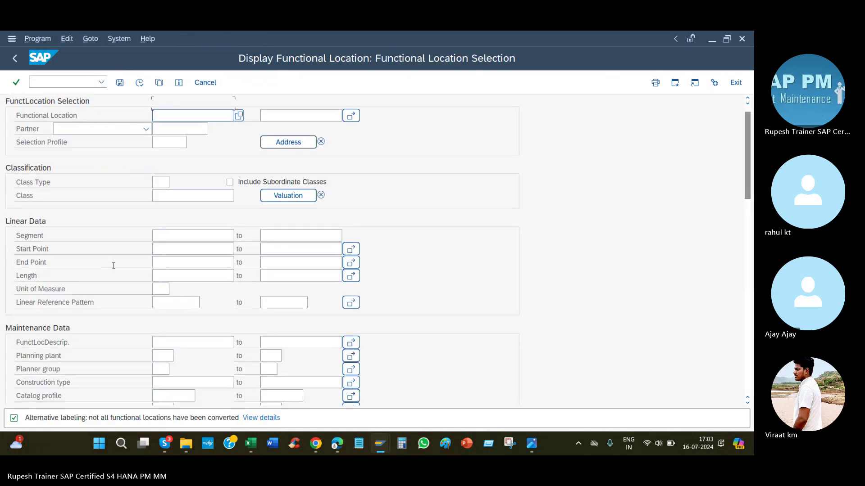
scroll(114, 265, down, 5)
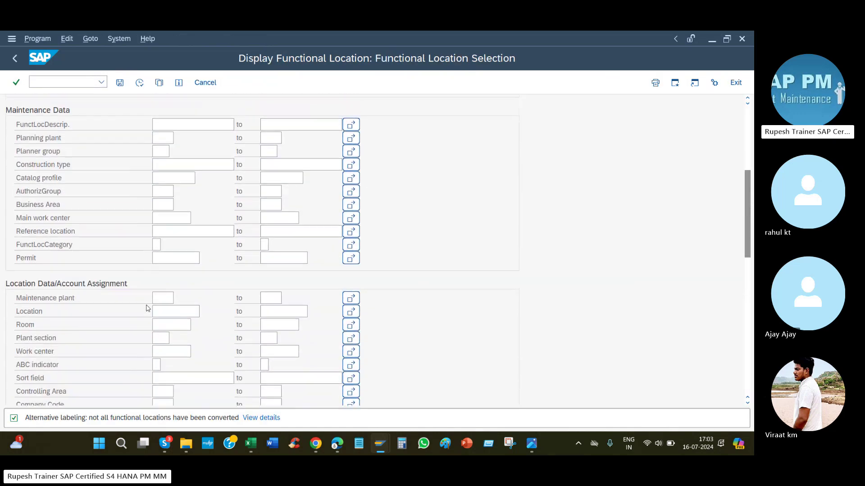
click(161, 298)
text(1000)
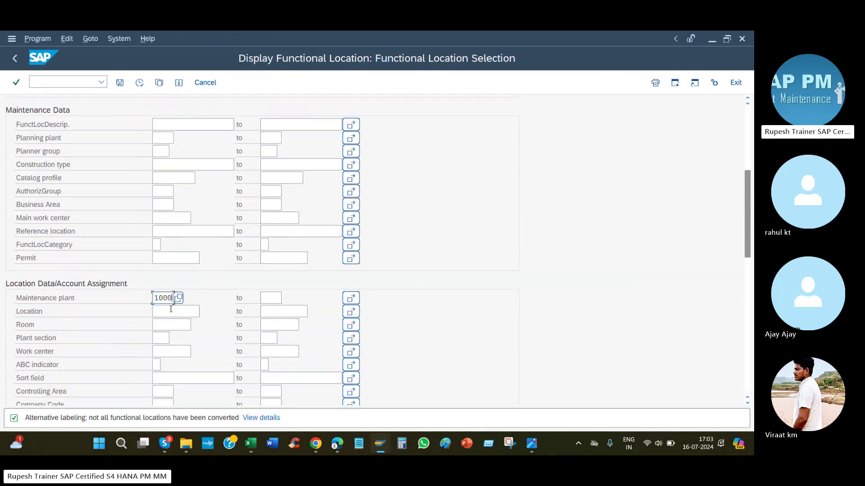
click(140, 83)
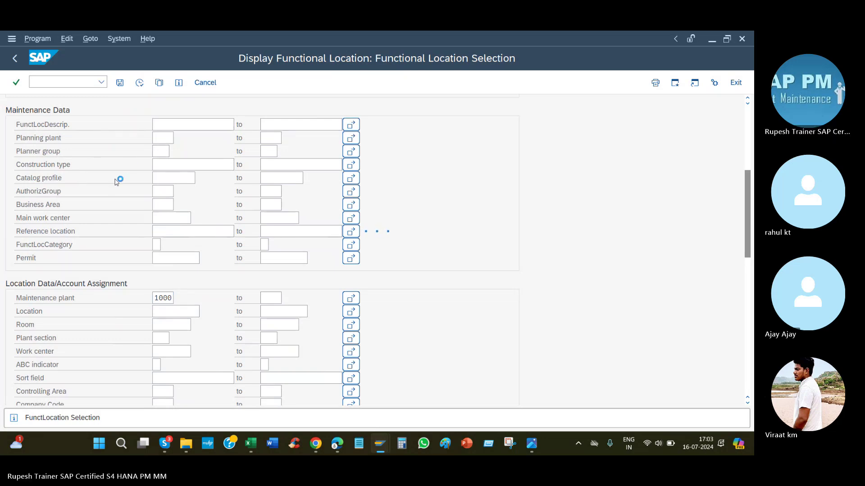
scroll(44, 219, down, 6)
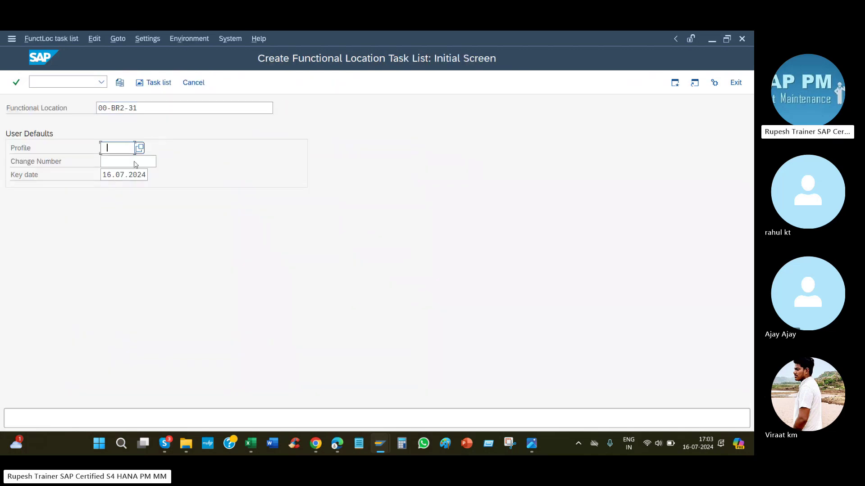
Step: Apply profile PM01 to the functional location task list and open its operation overview
text(PM01)
key(Return)
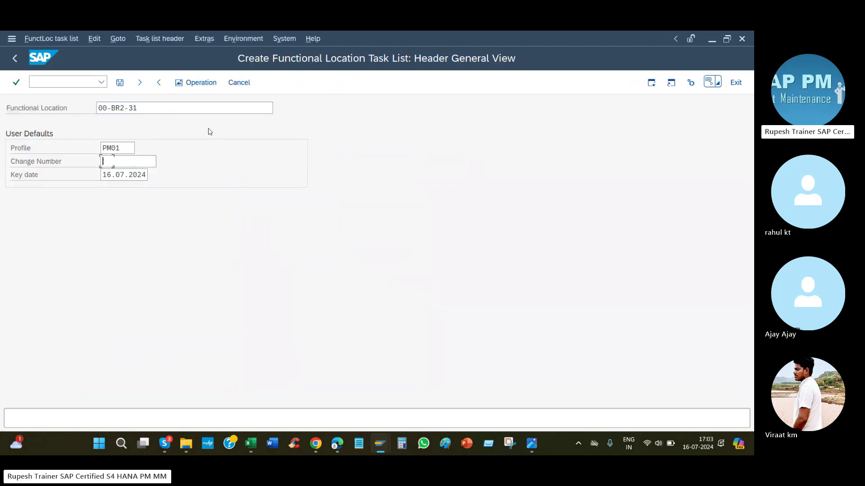
key(Return)
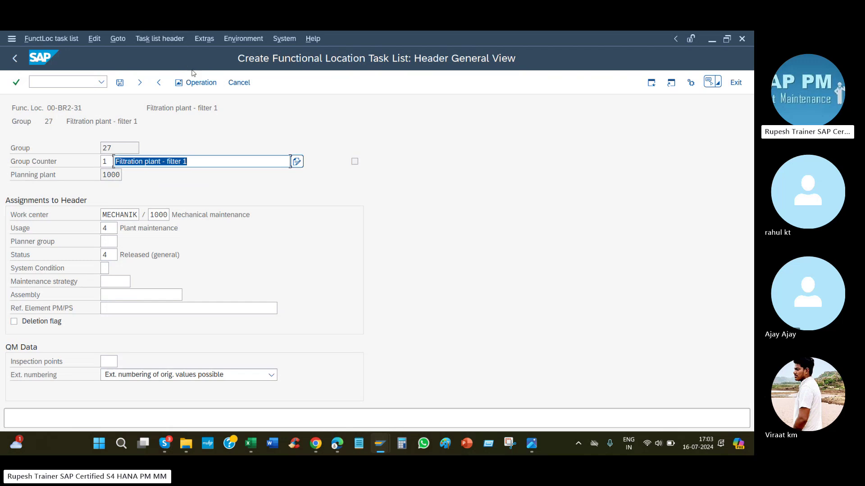
click(197, 82)
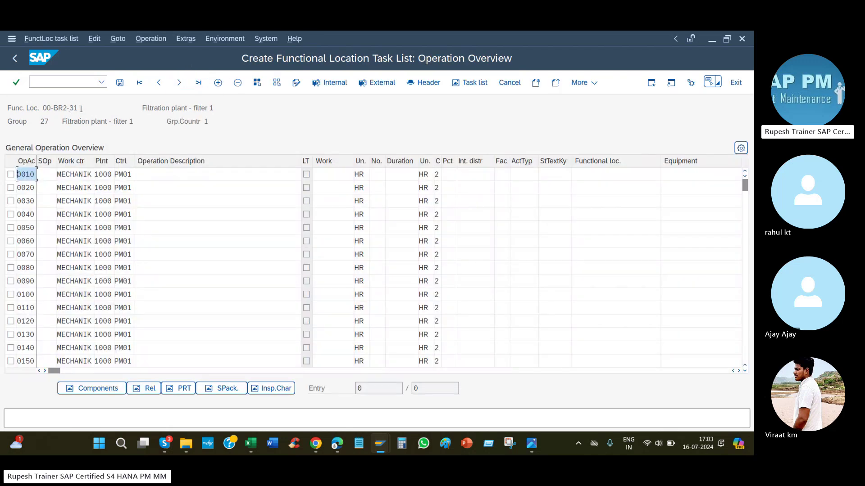
drag(81, 108, 42, 108)
Step: Enter operation 0010 as "light" with number 2 and a duration of 3 hours
click(177, 175)
text(light)
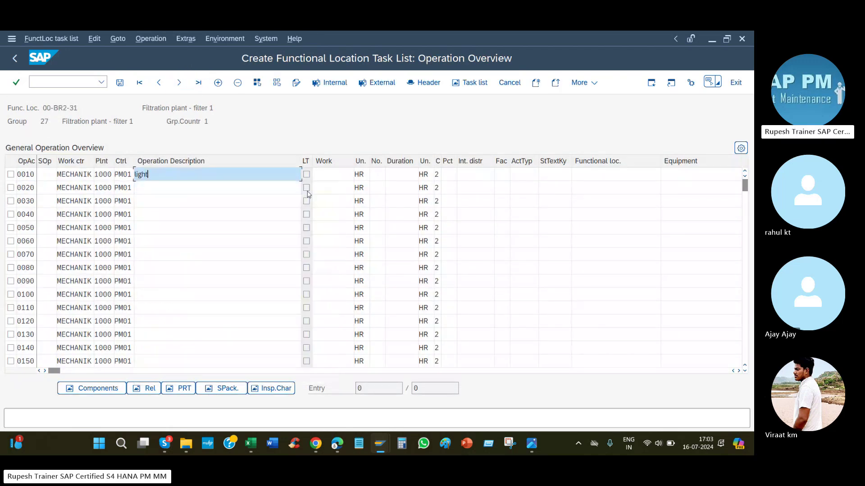
click(376, 174)
text(2)
key(Tab)
text(3)
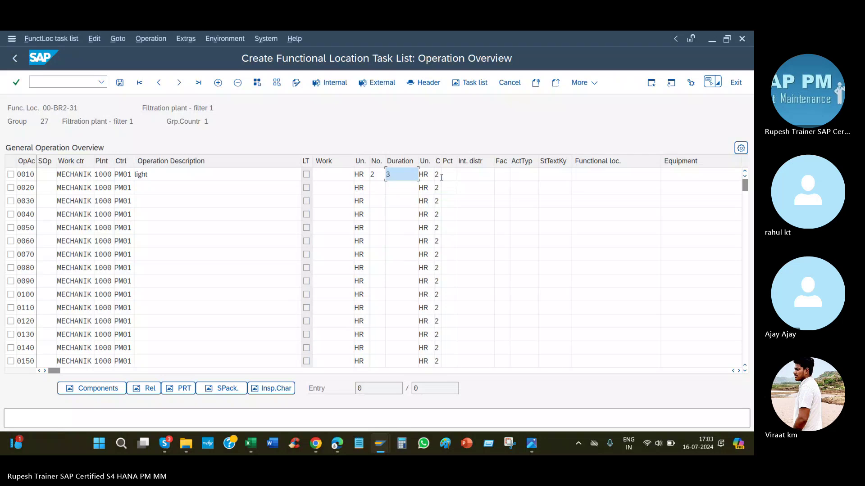
key(Return)
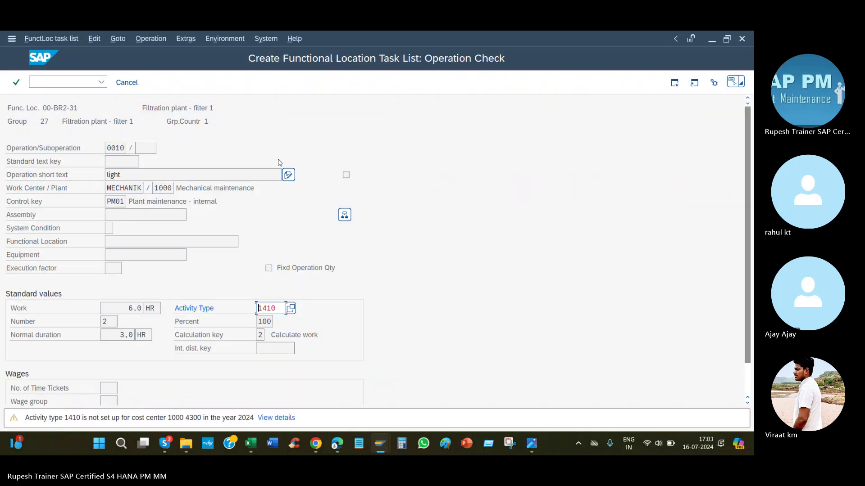
Step: Clear the activity type of operation 0010 and return to the operation overview
key(Delete)
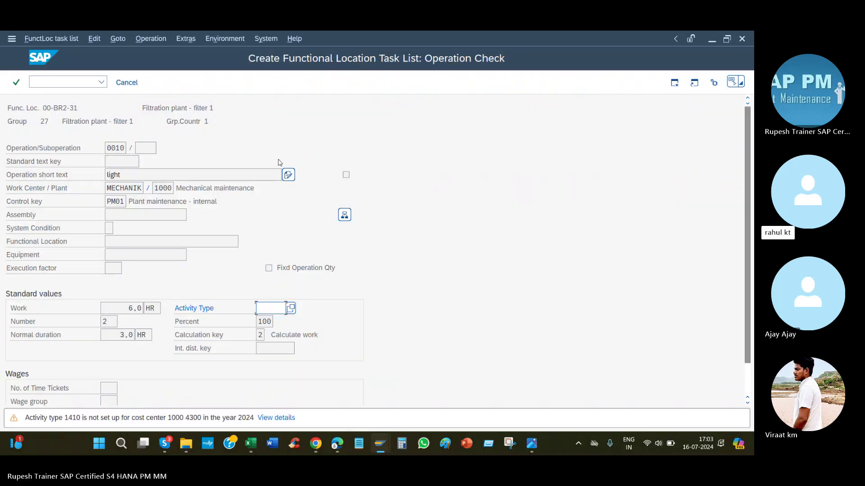
key(Delete)
key(Delete)
key(Delete)
key(Return)
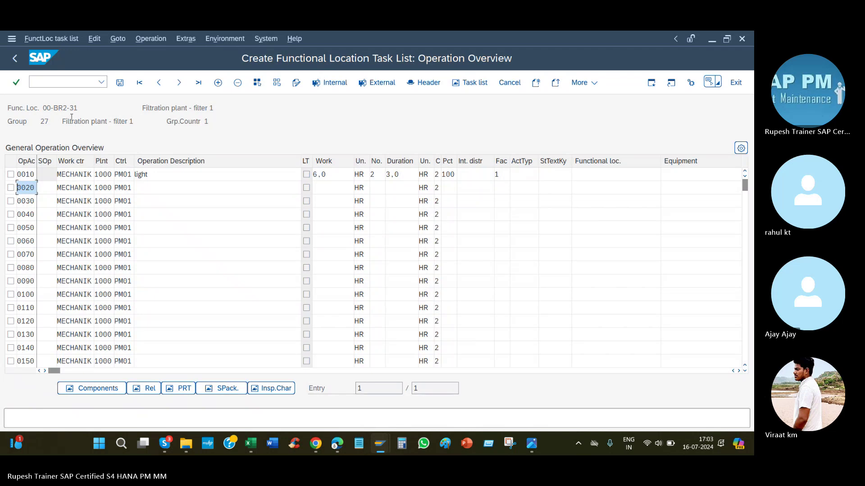
drag(84, 108, 42, 109)
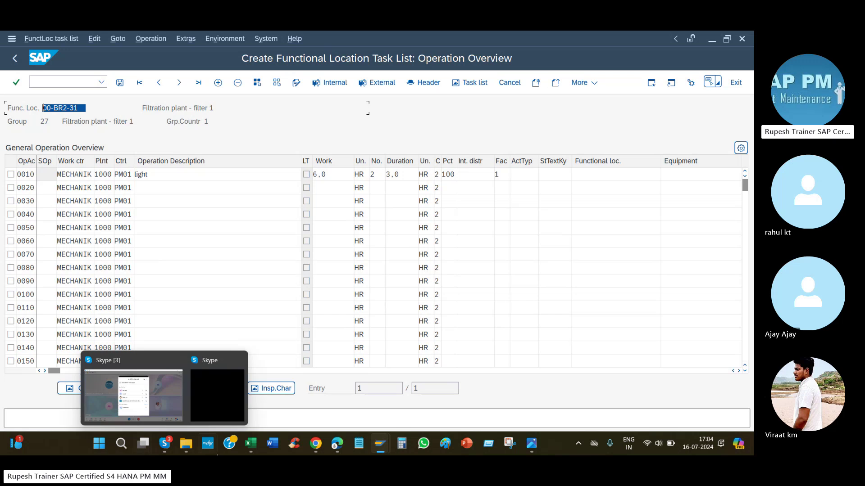
Step: Switch to the SAP PM (2) workbook in Excel and enter "cooling cyst" in B1224 and 10 in C1225
click(251, 444)
scroll(260, 380, down, 3)
click(214, 268)
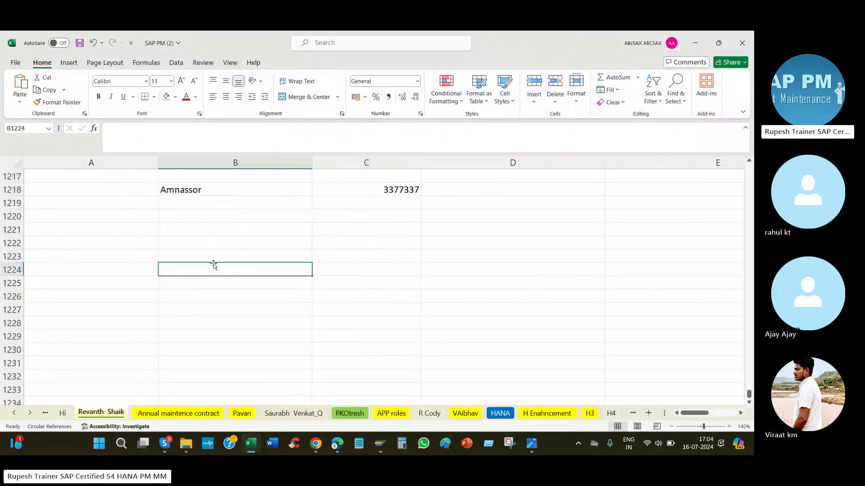
text(coolom)
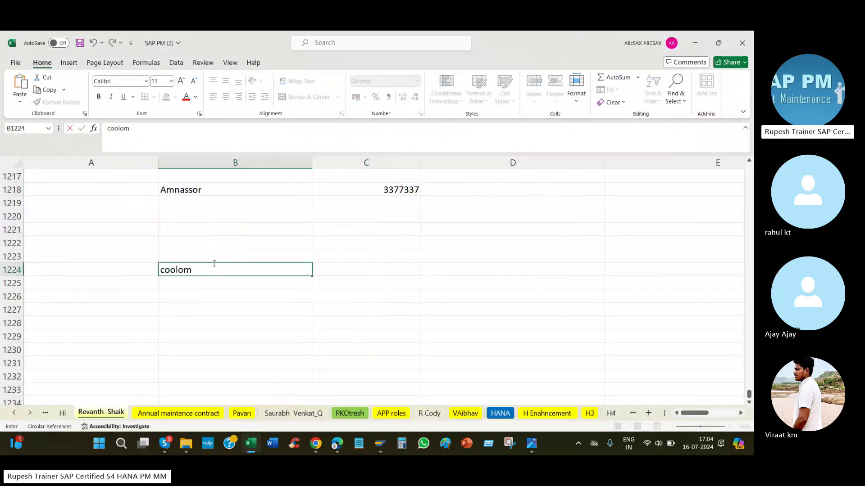
key(BackSpace)
key(BackSpace)
text(ing cyst)
key(Return)
key(Tab)
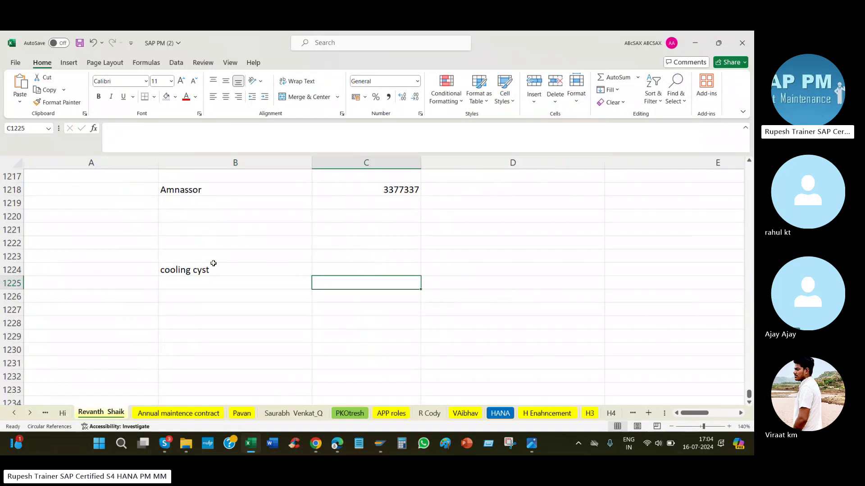
text(10)
key(Return)
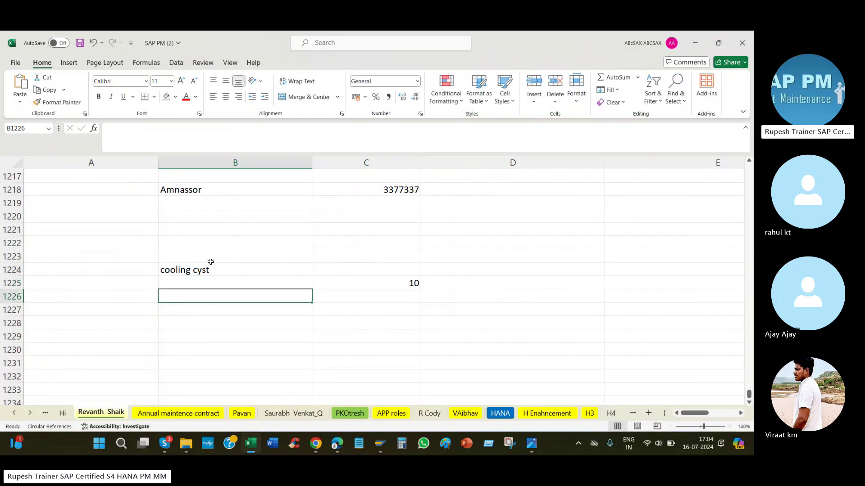
drag(210, 262, 365, 292)
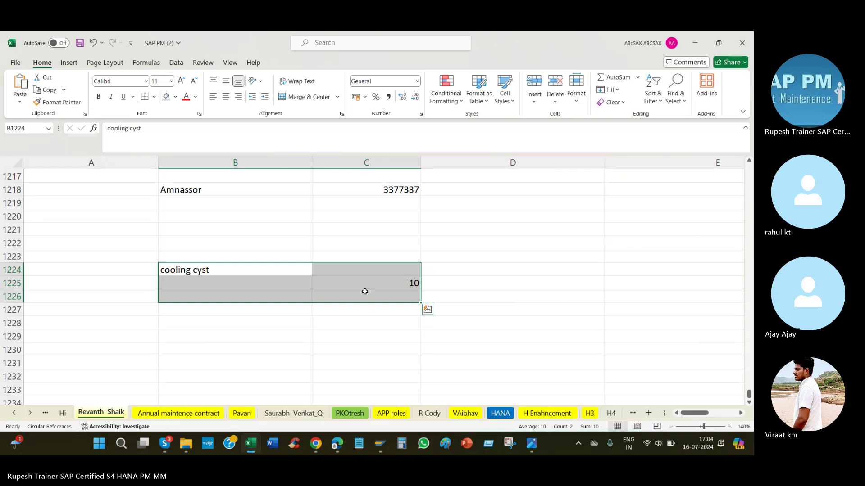
key(shift+BackSpace)
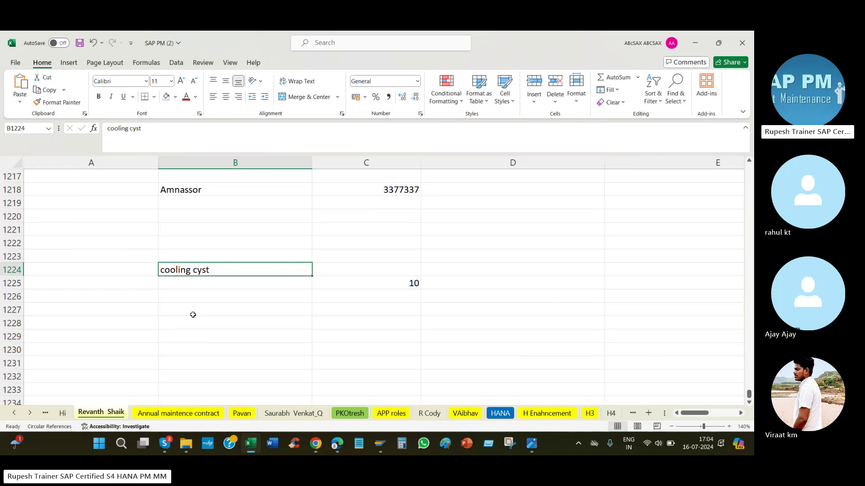
click(384, 284)
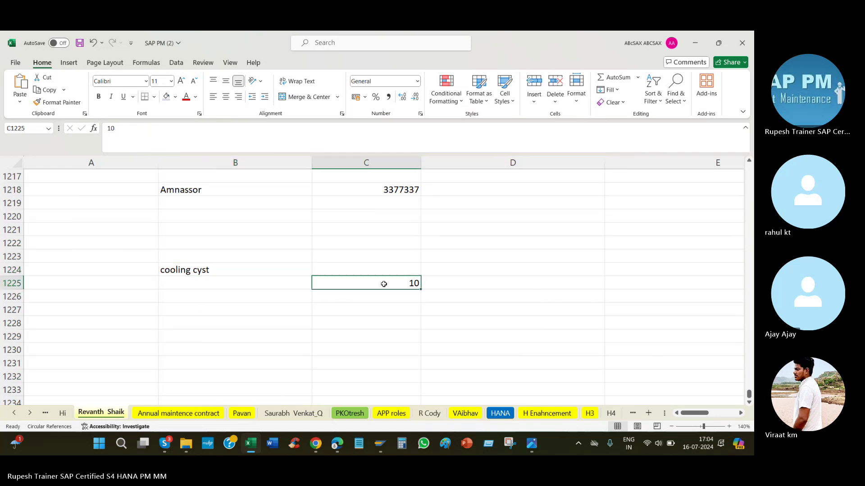
click(198, 272)
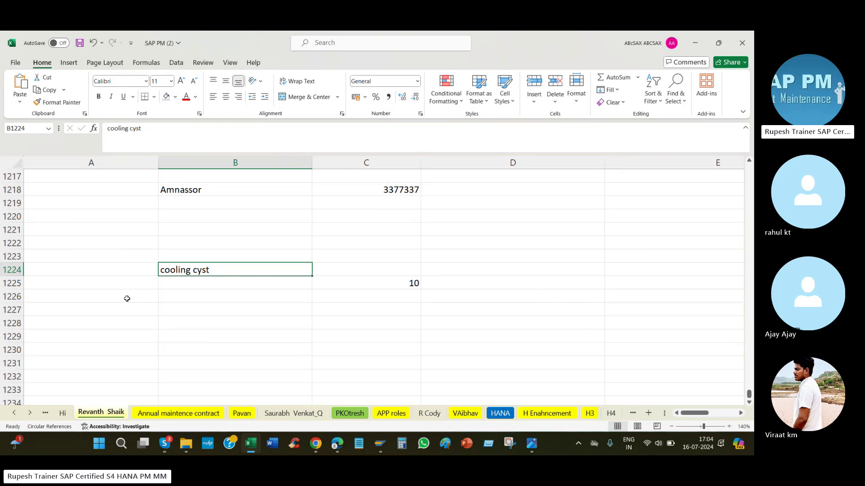
click(405, 283)
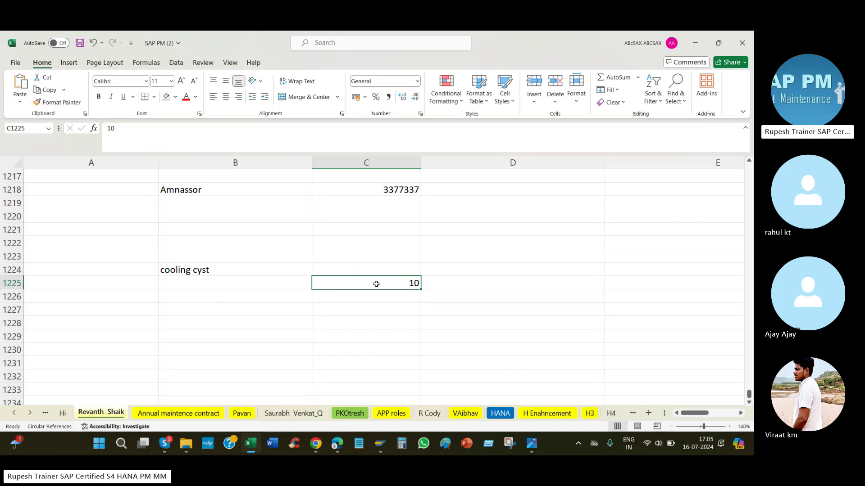
drag(216, 272, 464, 290)
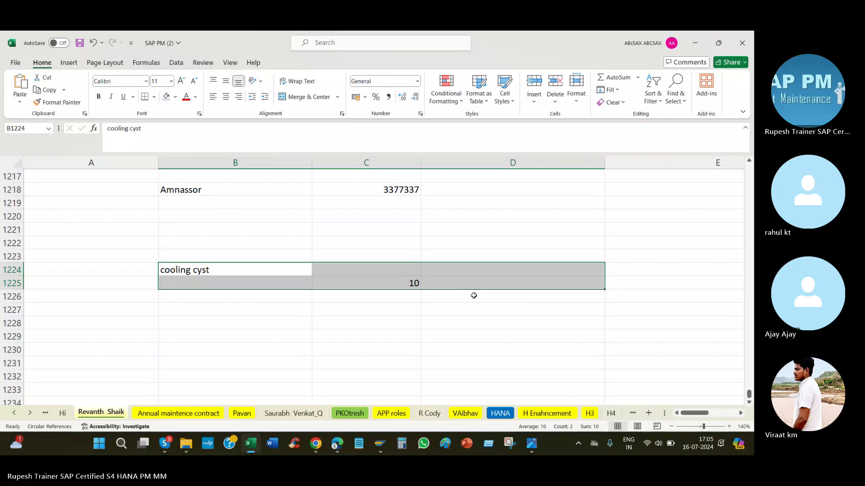
click(206, 306)
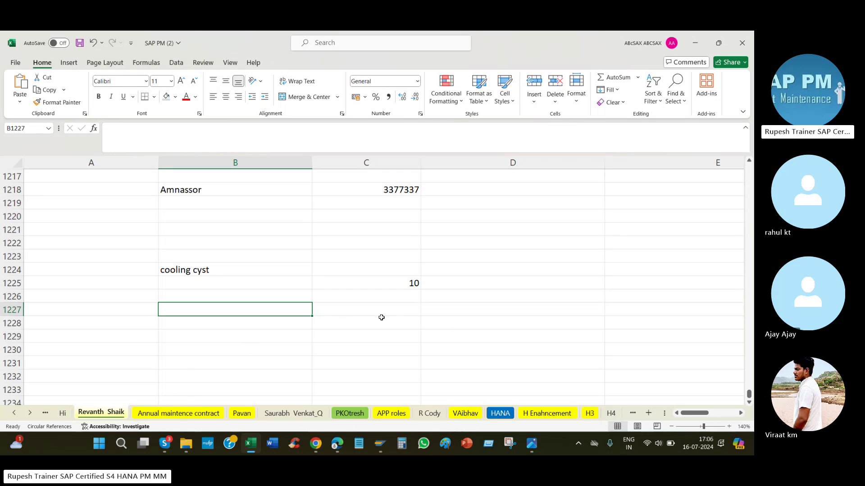
drag(212, 272, 412, 292)
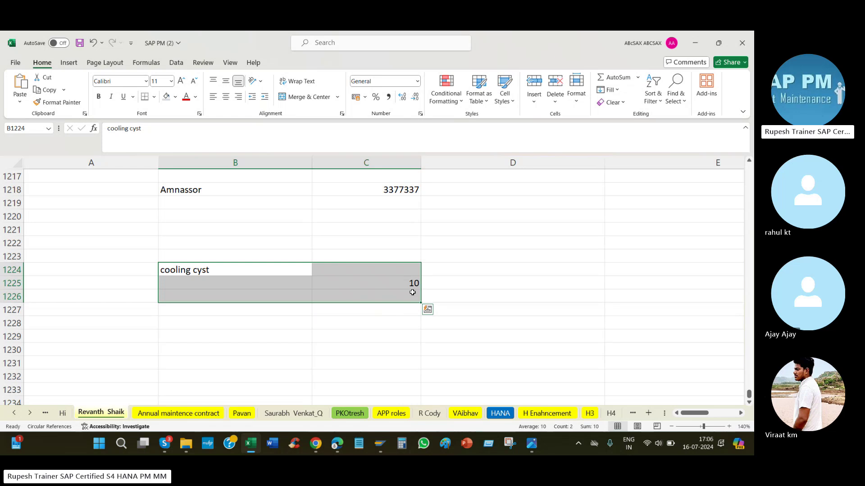
Step: Enter 10 in C1227 and 5 in both C1229 and C1230
click(373, 309)
text(10)
key(Return)
key(Return)
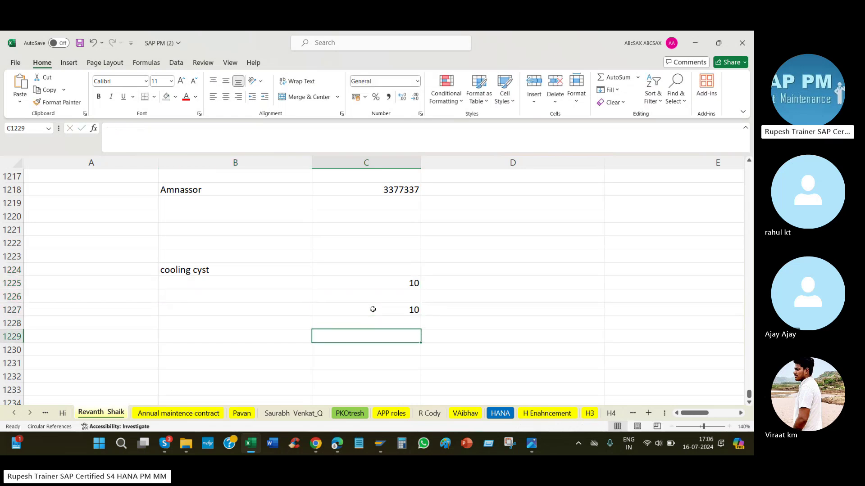
text(5)
key(Return)
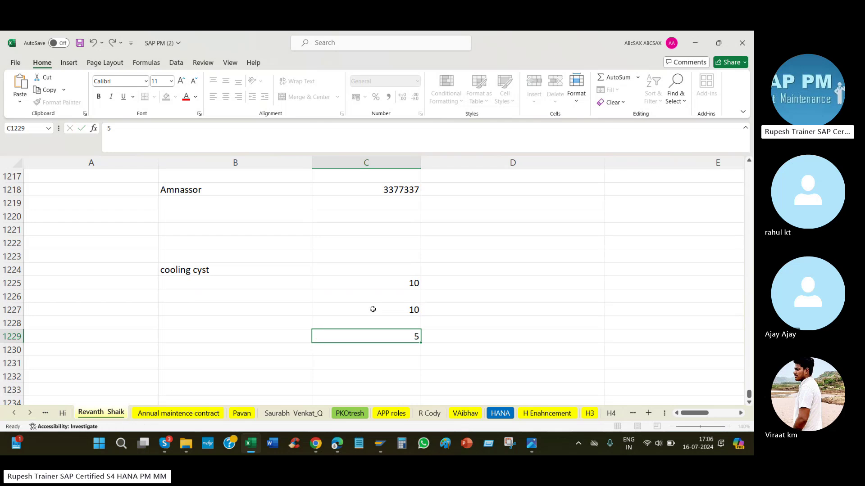
text(5)
key(Return)
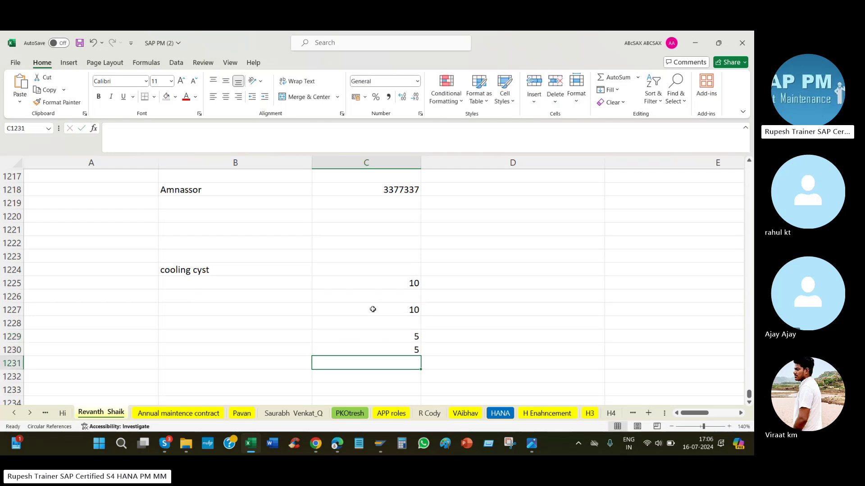
Step: Enter the years 2024 and 2025 in D1229 and D1230, with the note "5 isnt[/" in E1229
click(374, 340)
click(473, 339)
text(2)
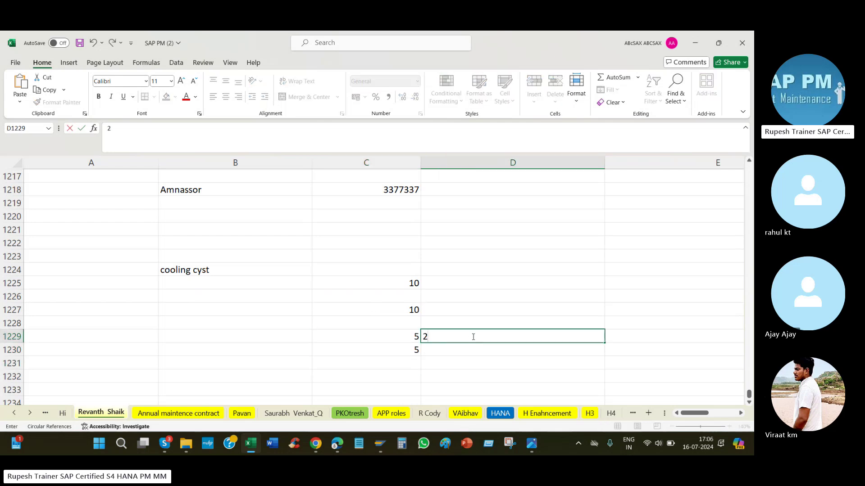
text(024)
key(Tab)
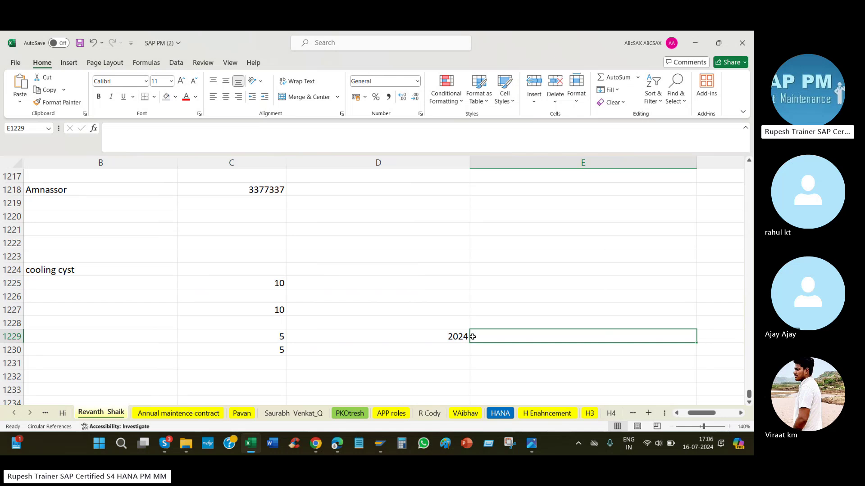
text(5)
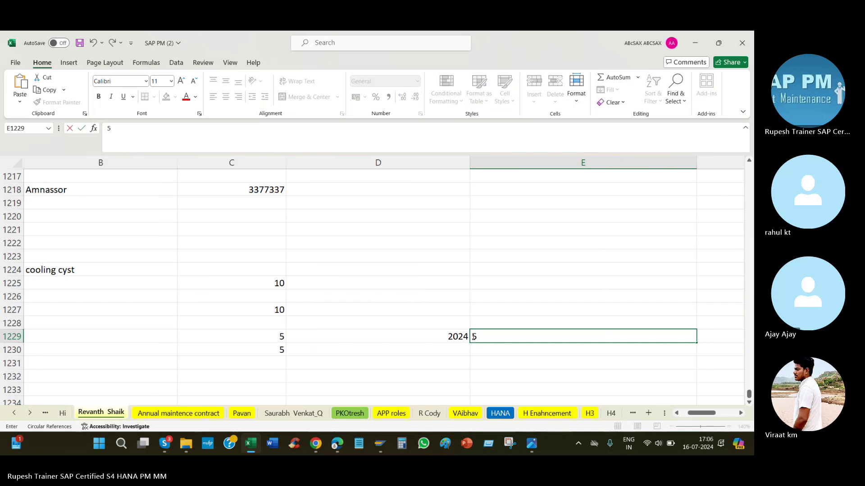
text( isnt[/)
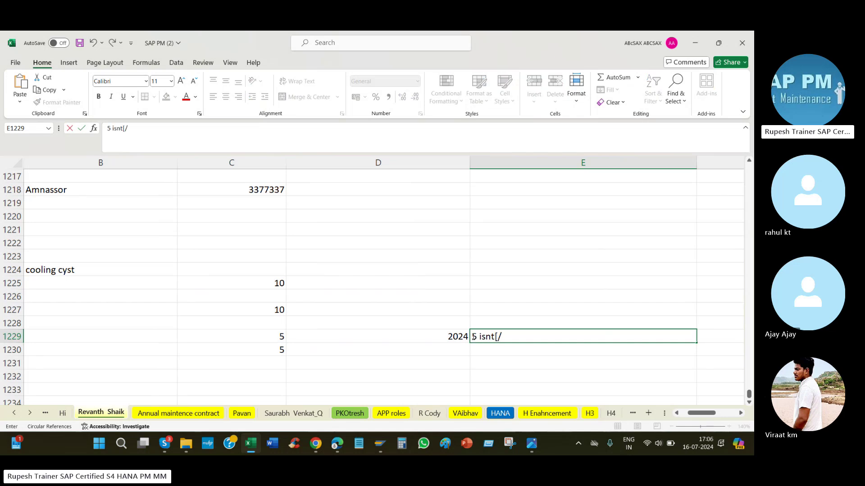
click(463, 347)
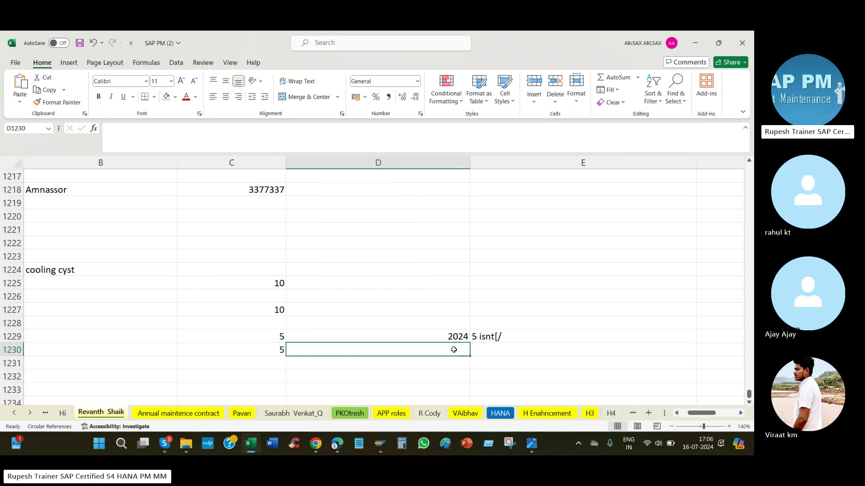
text(2025)
key(Tab)
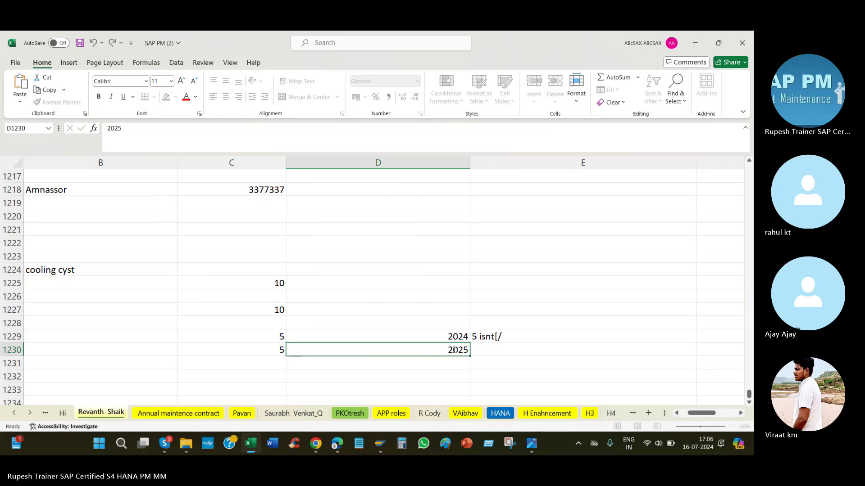
Step: Enter the ranges 1 - 5 in B1229 and 5 -10 in B1230
click(264, 358)
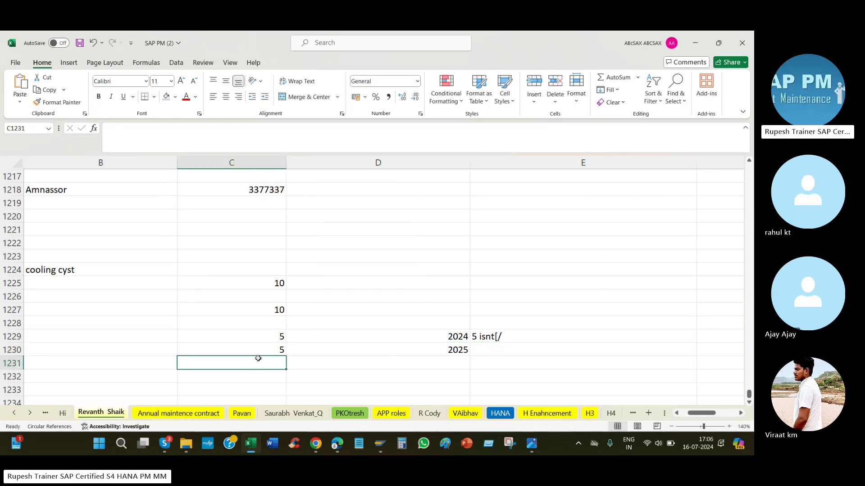
click(261, 337)
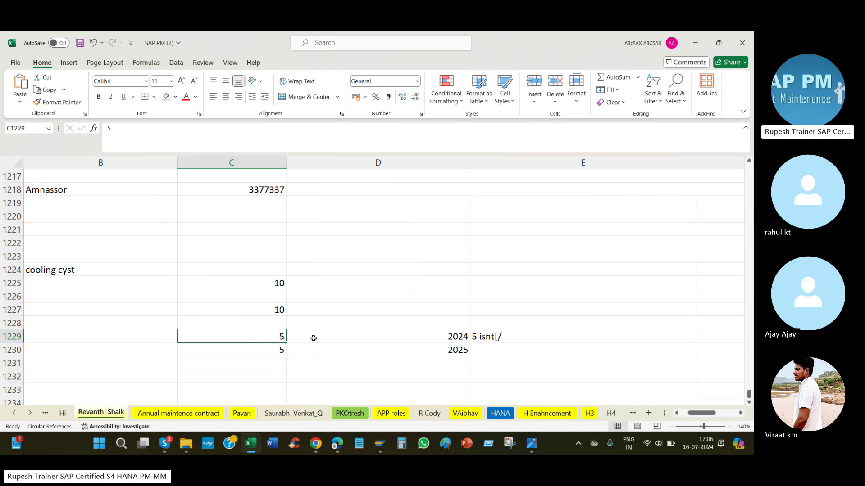
click(159, 333)
text(1 -)
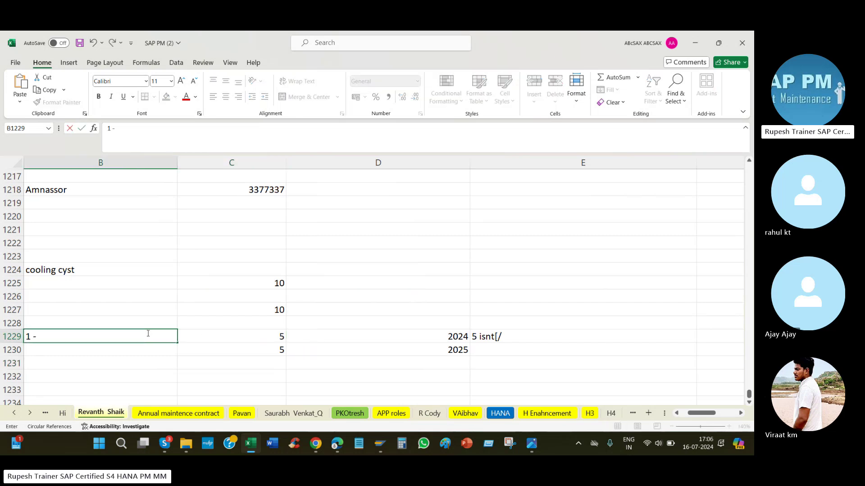
text( 5)
key(Return)
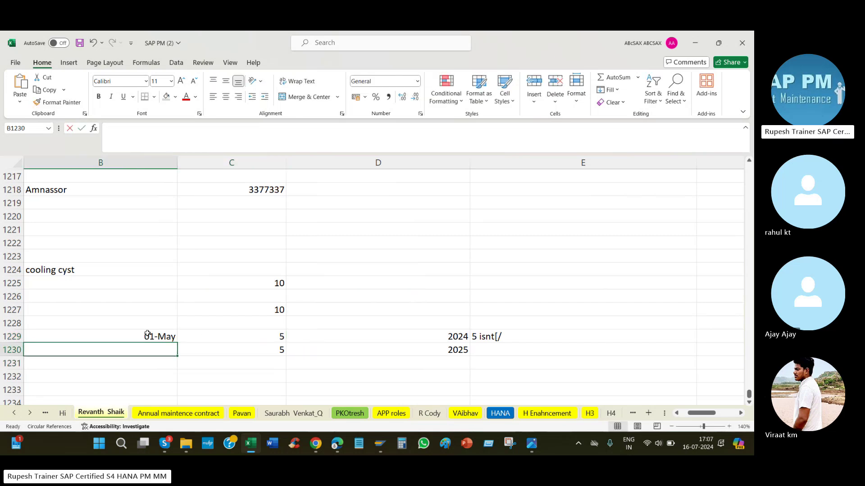
text(5 -1)
key(Return)
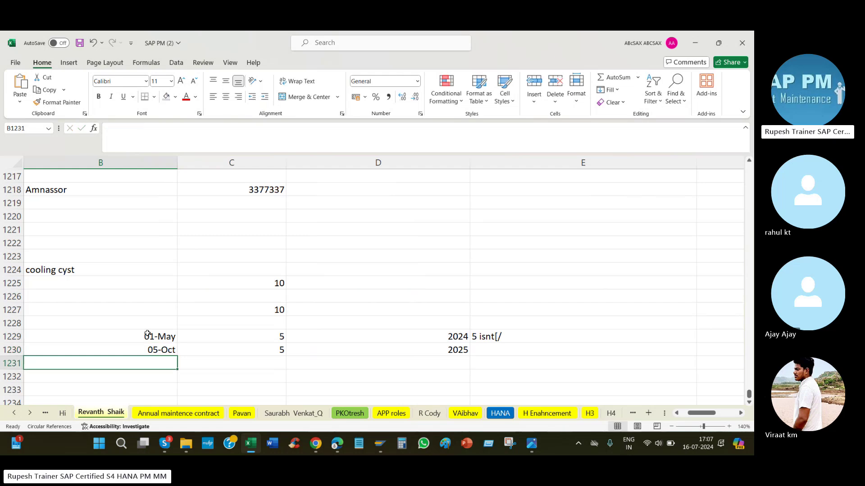
Step: Copy the date in B1229 to B1231, and copy the date in B1230
click(258, 366)
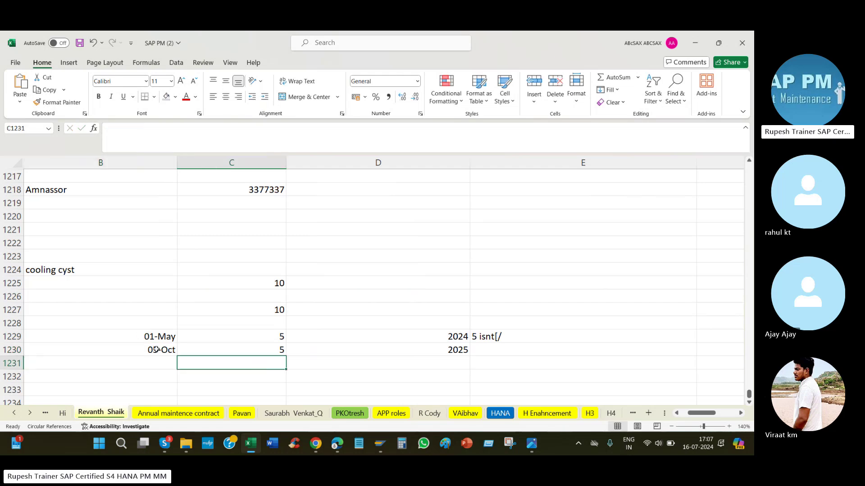
click(148, 337)
key(ctrl+c)
click(145, 363)
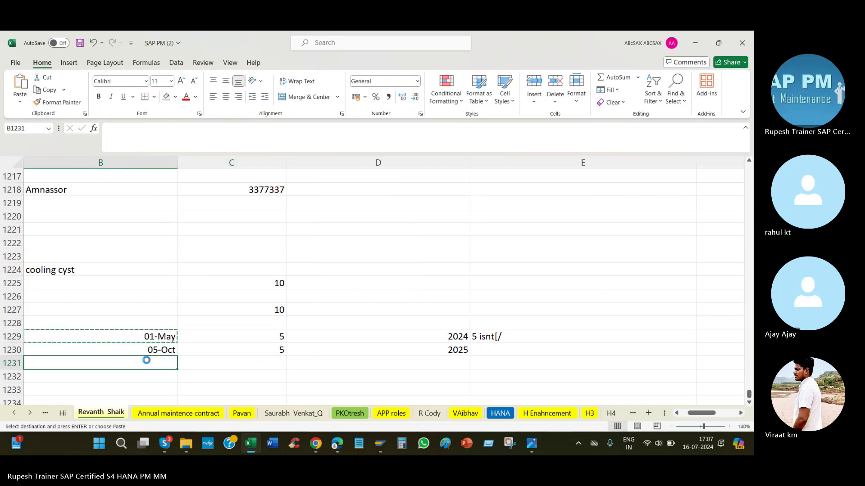
key(ctrl+v)
click(160, 377)
drag(148, 337, 149, 350)
key(ctrl+c)
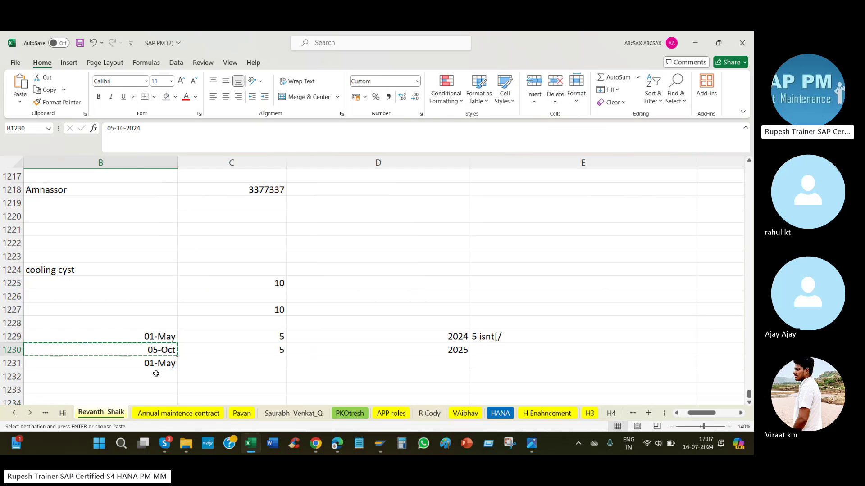
click(155, 374)
click(273, 338)
drag(273, 338, 274, 373)
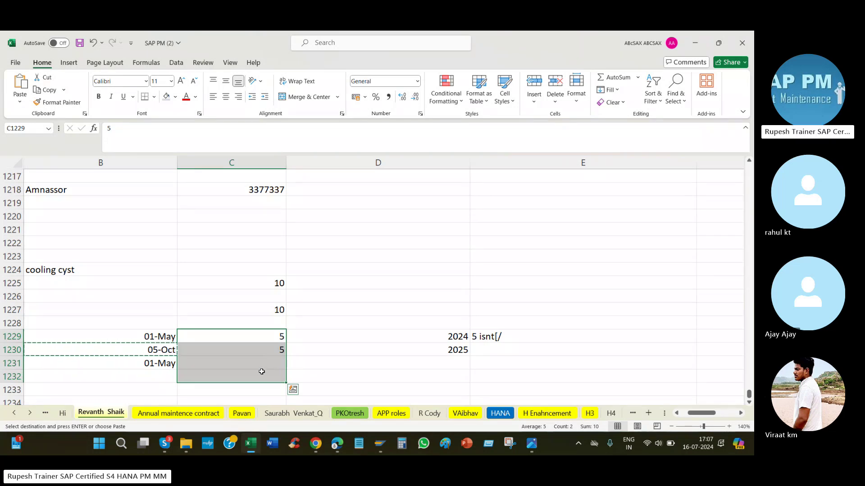
drag(405, 334, 553, 369)
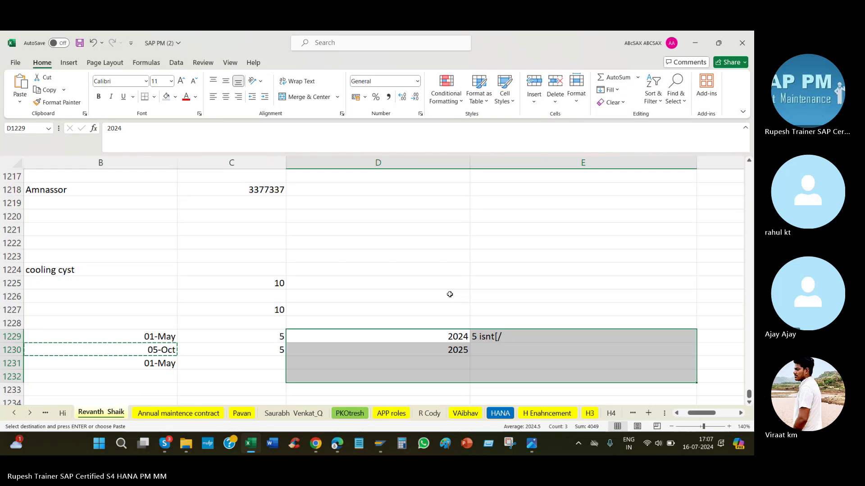
click(481, 288)
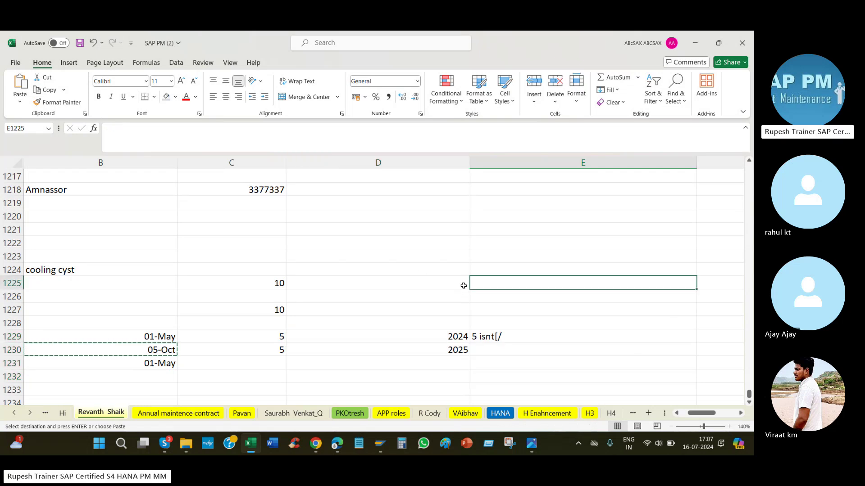
Step: Switch to SAP, add operation 0020 "horm" to the functional location task list for 00-BR2-31, and save it
key(alt+Tab)
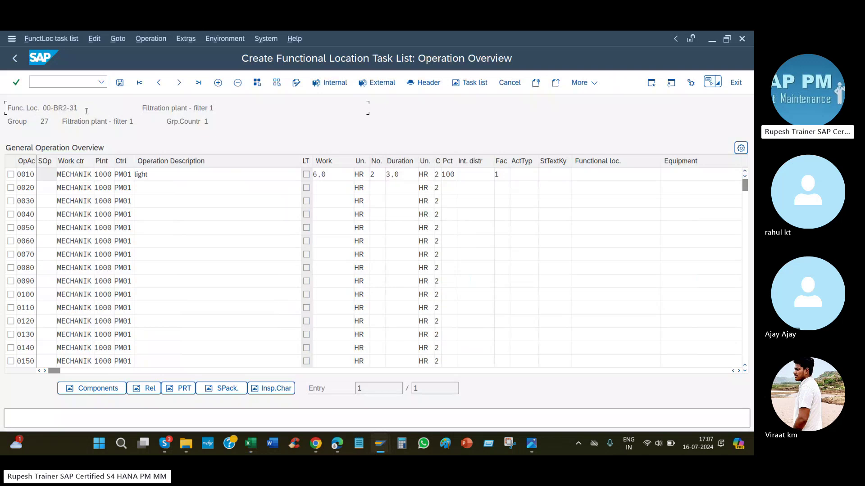
click(203, 186)
text(horm)
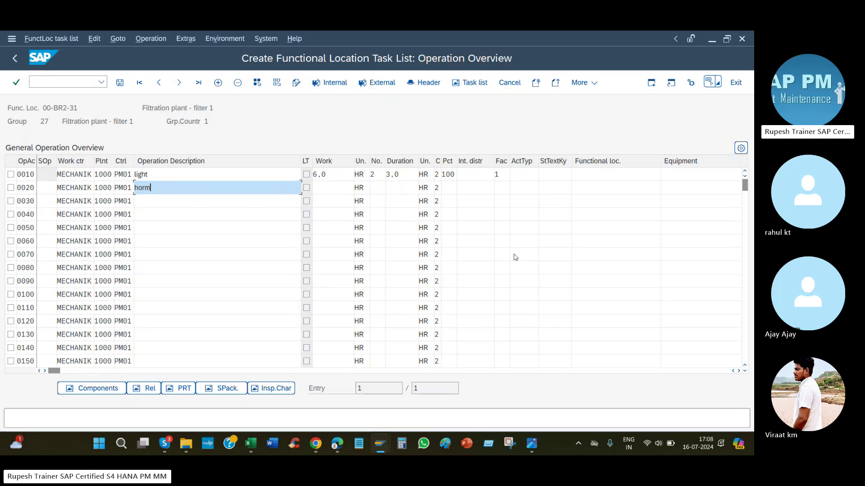
key(Return)
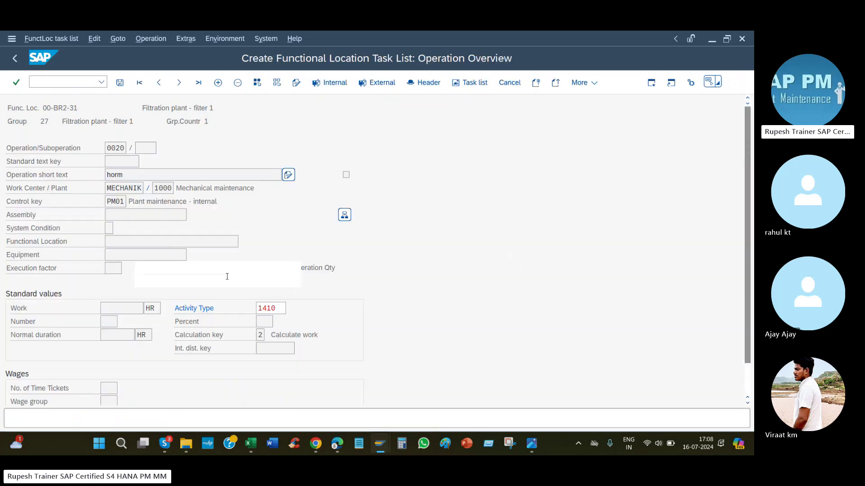
click(121, 84)
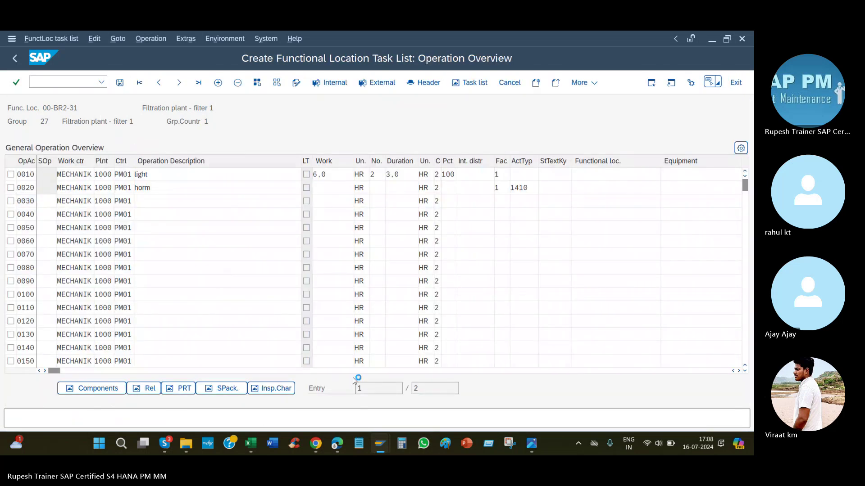
Step: Switch to the Display Equipment session and start transaction /nse16n
mouse_move(380, 443)
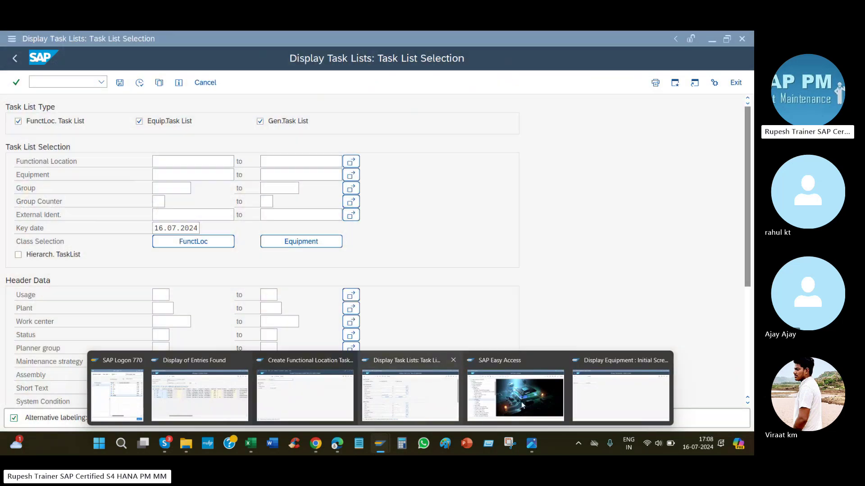
click(619, 399)
click(105, 81)
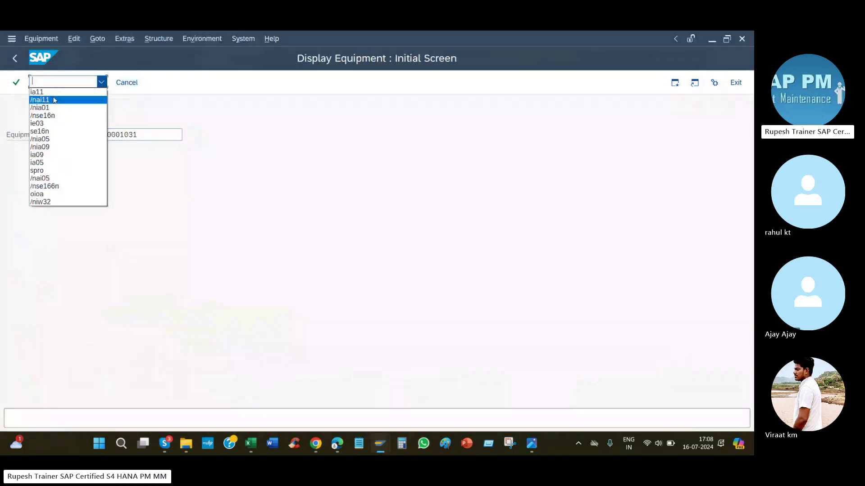
click(54, 115)
key(Return)
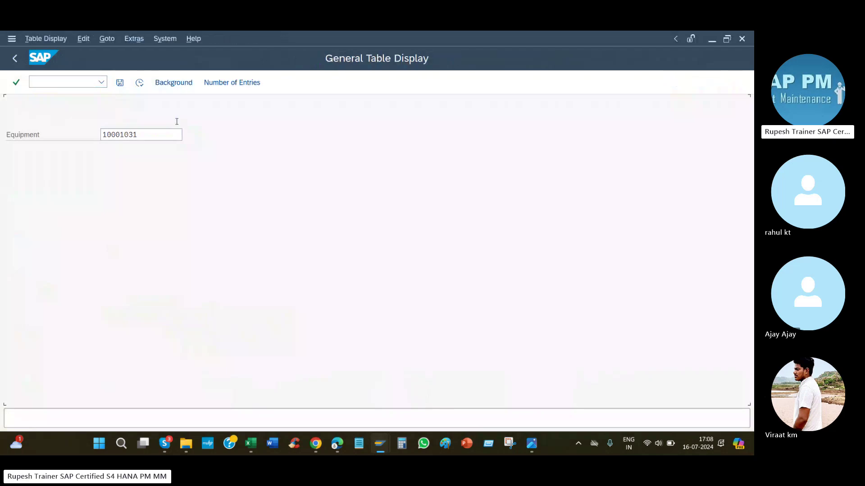
Step: Choose table PLKO, find its creation-date selection field, and list the task list header entries
click(152, 108)
text(p)
click(141, 120)
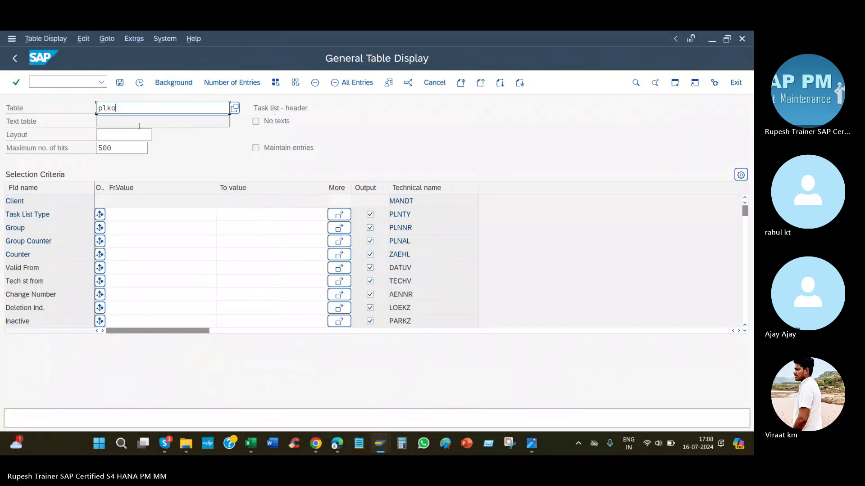
key(Return)
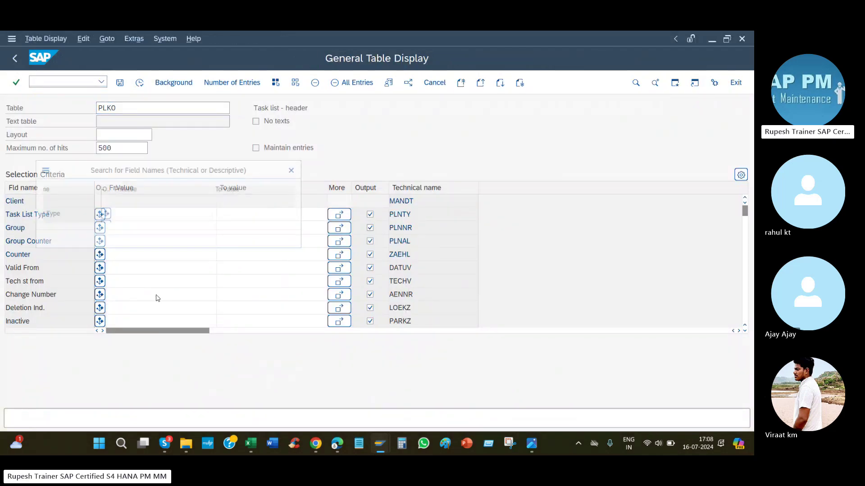
key(Return)
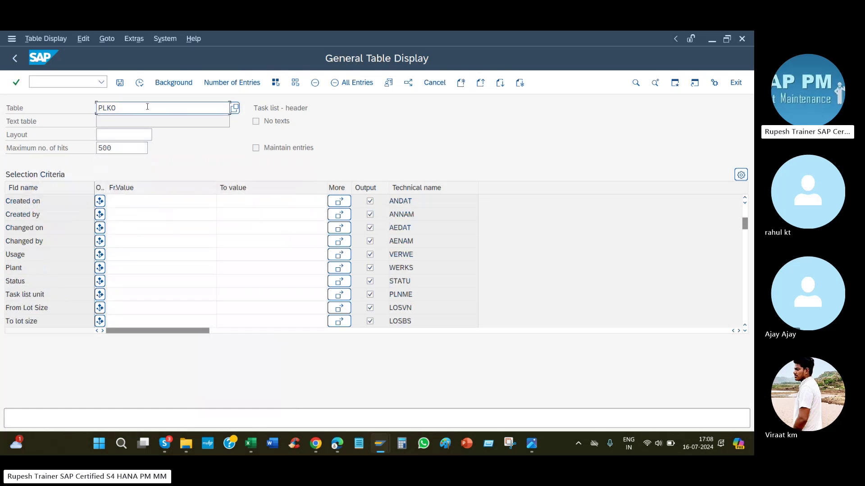
key(F8)
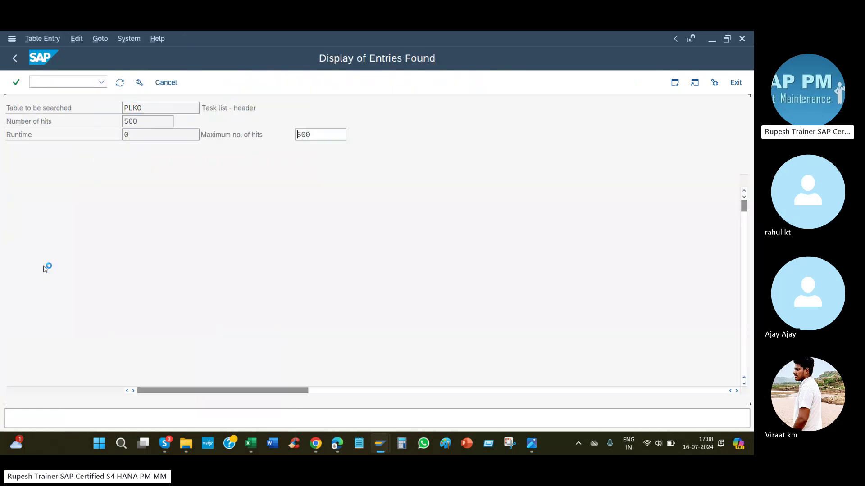
Step: Return to the selection criteria and list the PLKO entries with the Created on date 16.07.2024
click(15, 58)
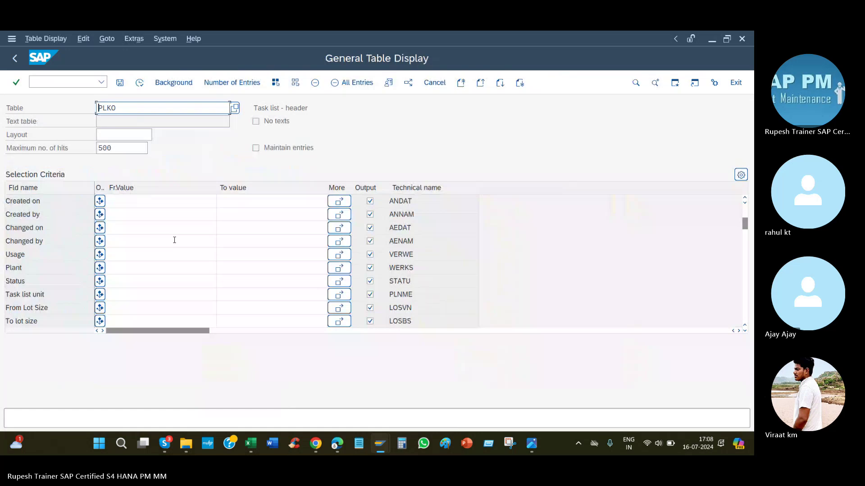
click(168, 201)
click(164, 217)
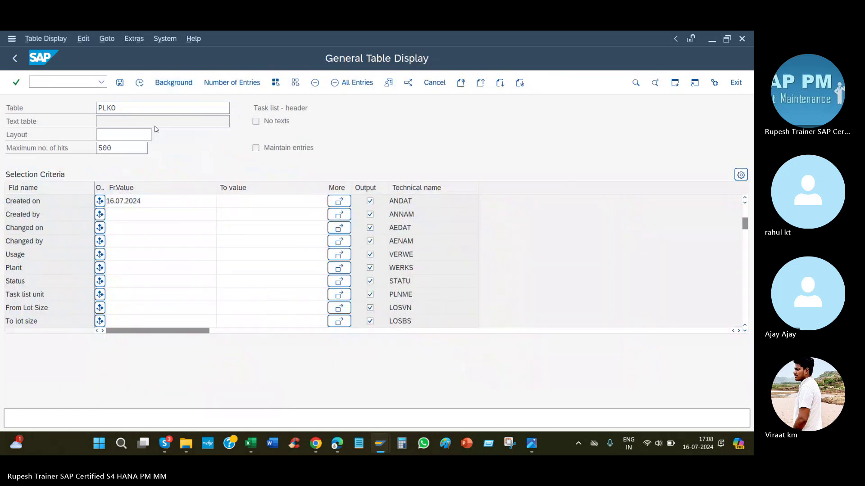
key(F8)
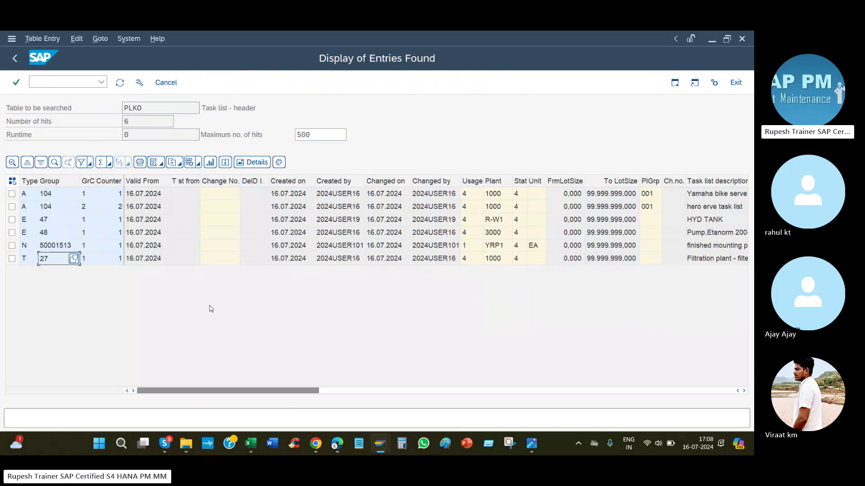
Step: Display the task list header of functional location 00-BR2-31 and highlight its group number
key(alt+Tab)
click(47, 38)
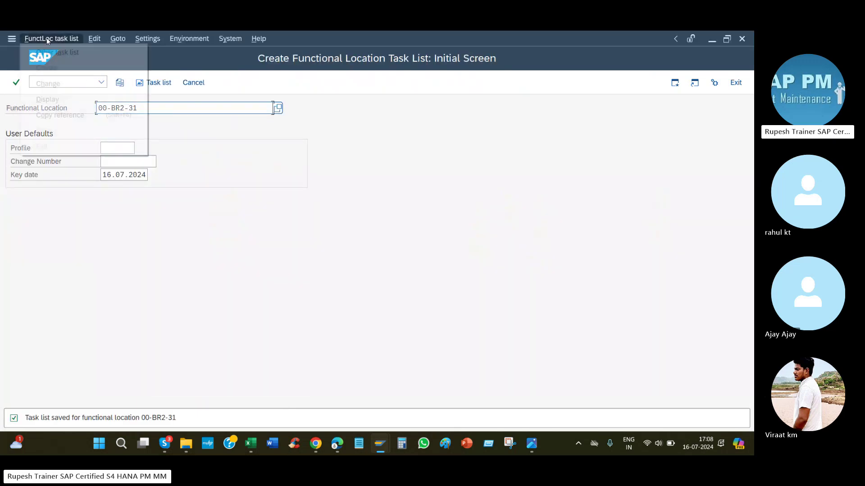
click(50, 98)
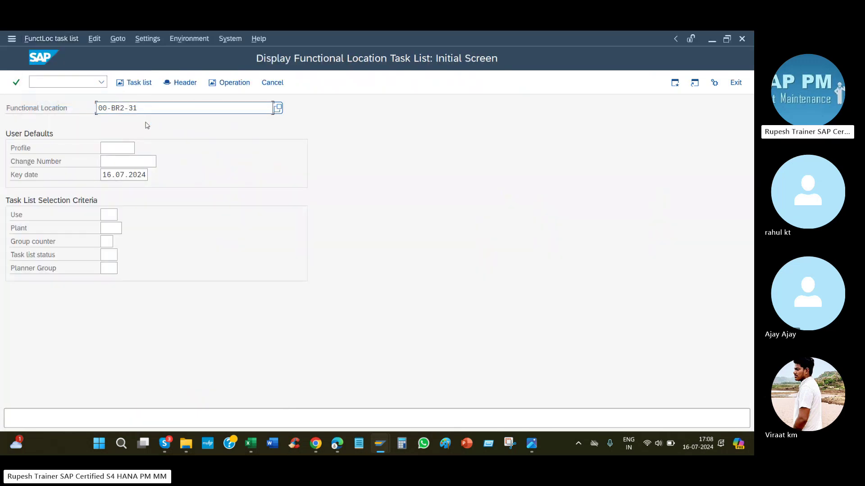
click(181, 83)
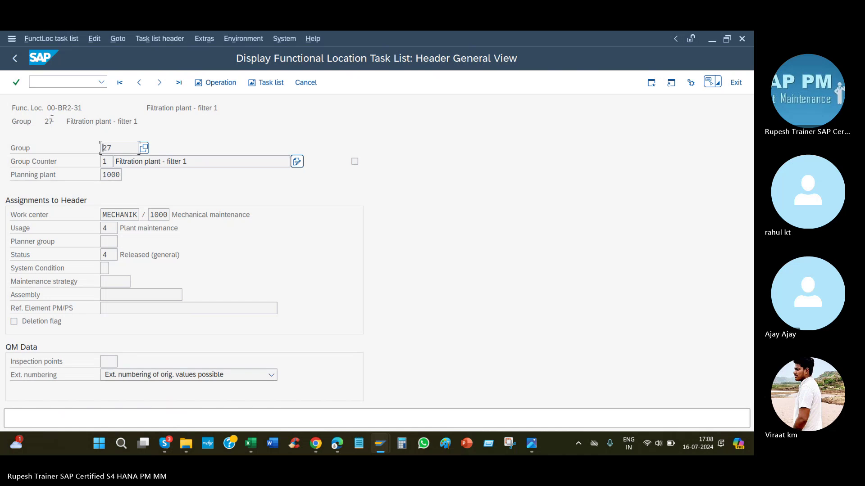
double_click(50, 121)
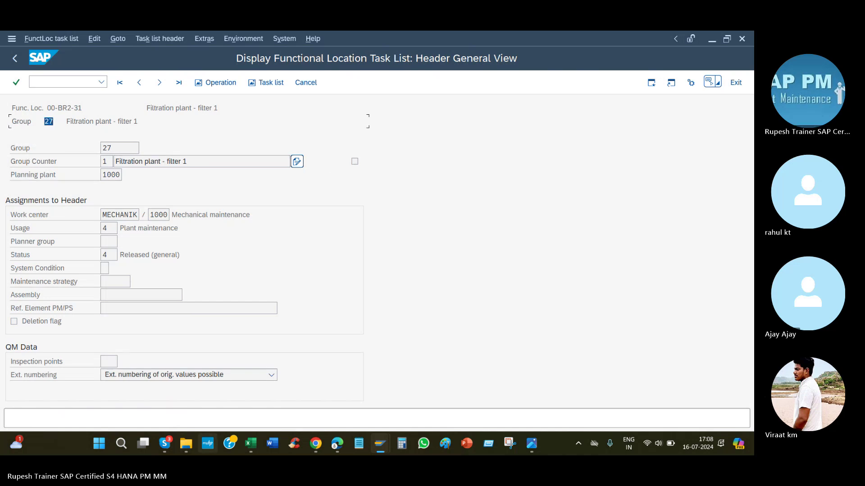
Step: Switch to the SAP PM (2) workbook in Excel and enter Ip41, Ip42 and Ip43 in B1237 to B1239
click(251, 445)
scroll(256, 293, down, 7)
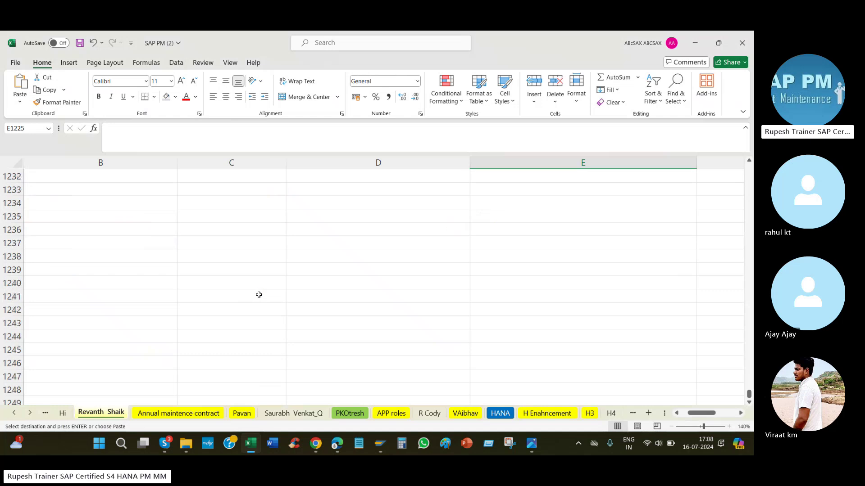
click(142, 246)
key(Escape)
text(Ip41)
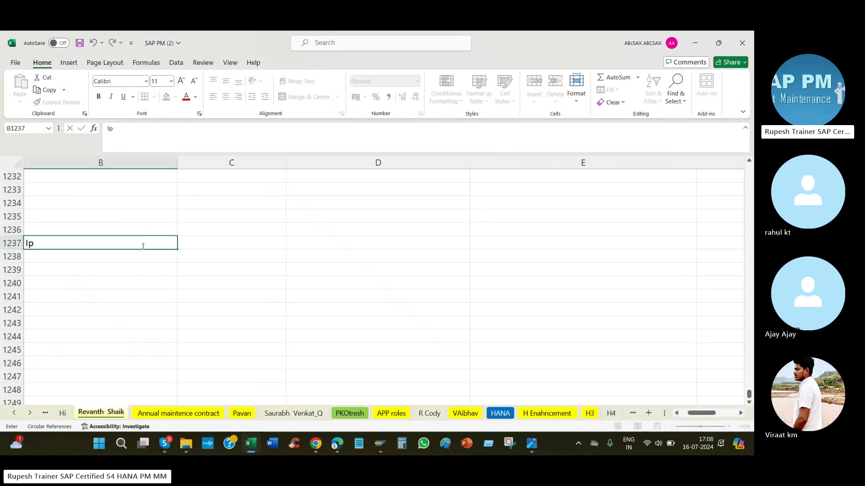
key(Return)
text(Ip42)
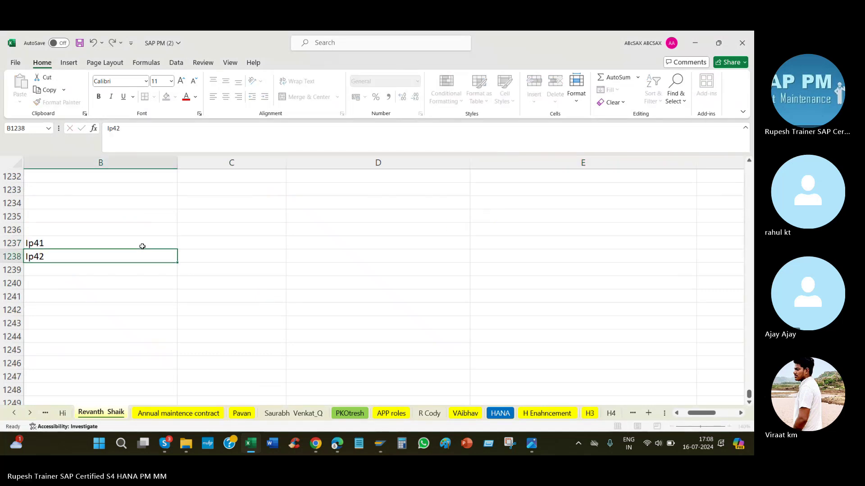
key(Return)
text(Ip43)
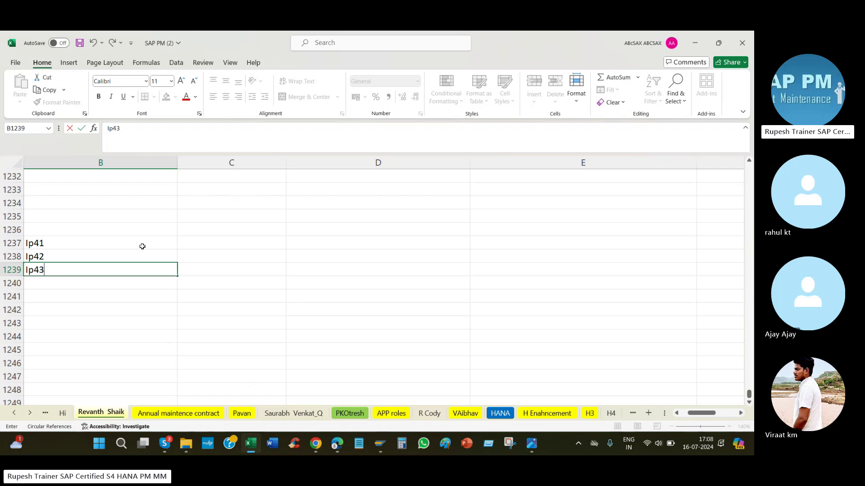
key(Return)
key(alt+Tab)
key(alt+Tab)
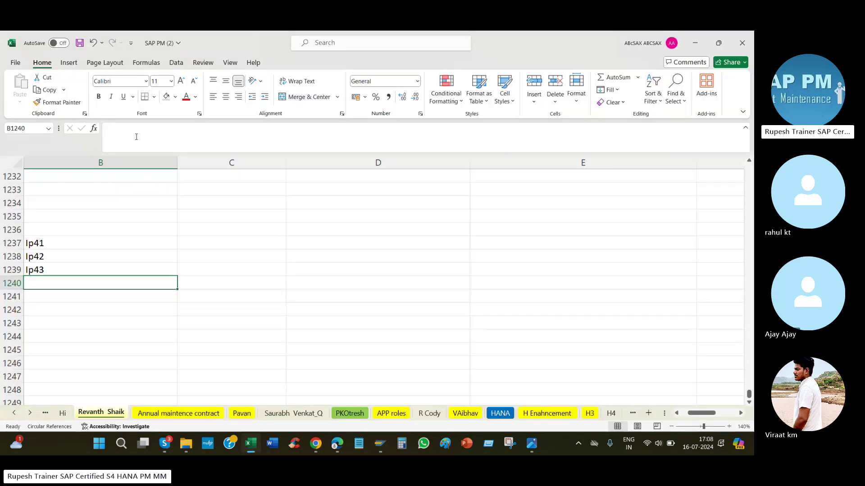
key(alt+Tab)
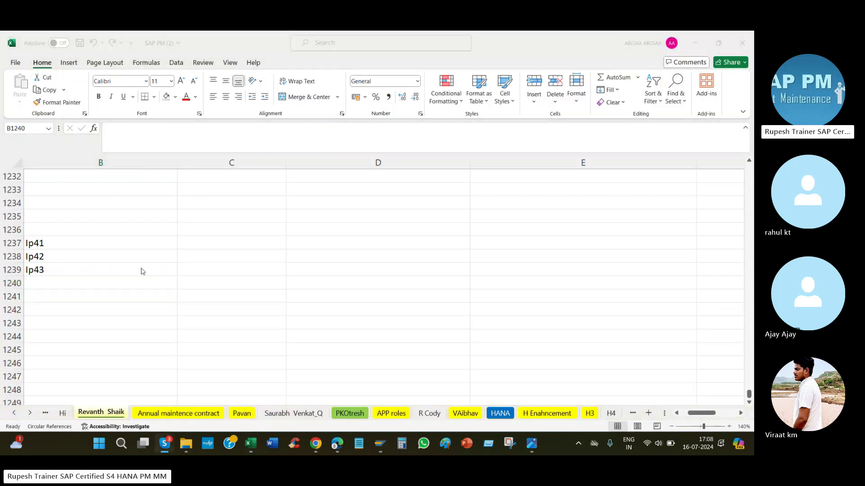
key(alt+Tab)
Step: Enter the note "3 montjhs" in C1236
click(231, 230)
text(3)
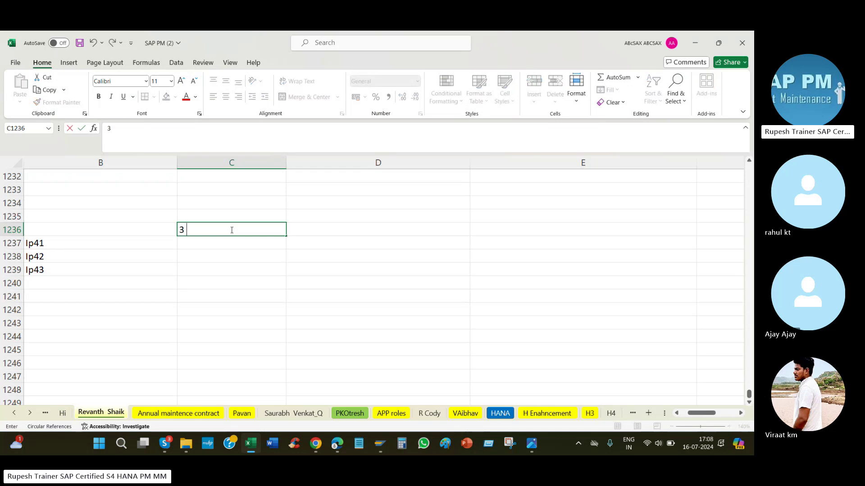
text( otn)
key(BackSpace)
key(BackSpace)
key(BackSpace)
text(mp)
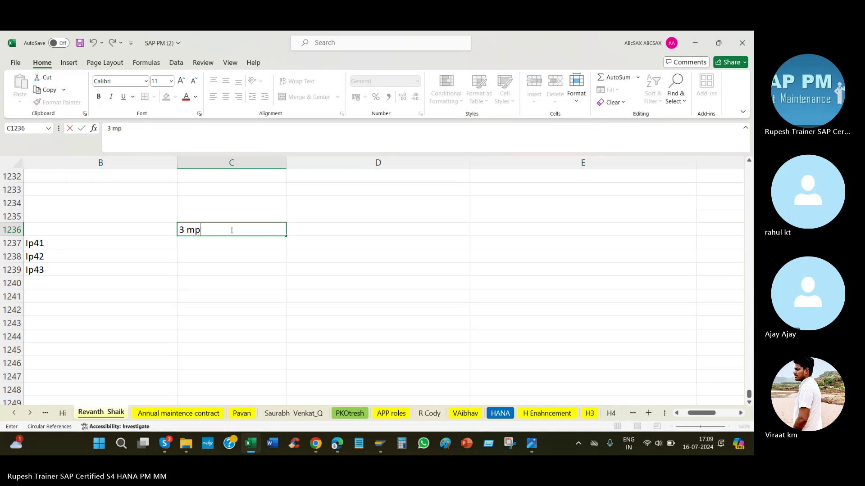
text(ton)
text(ontjhs)
key(Return)
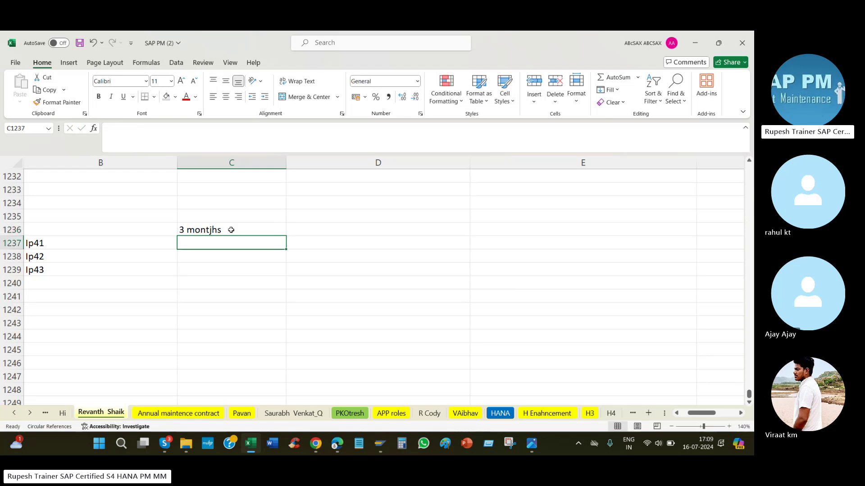
Step: Switch to SAP and start transaction IP41 to create a maintenance plan of category PM Maintenance Order
click(89, 243)
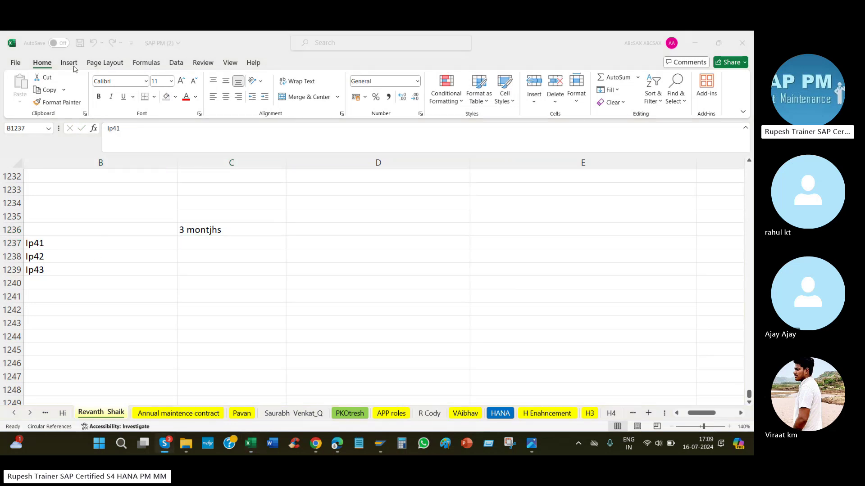
key(alt+Tab)
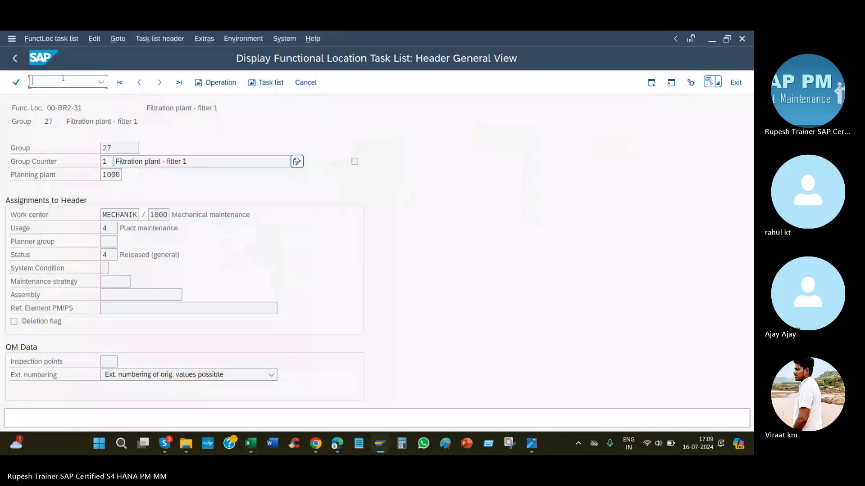
text(/nip41)
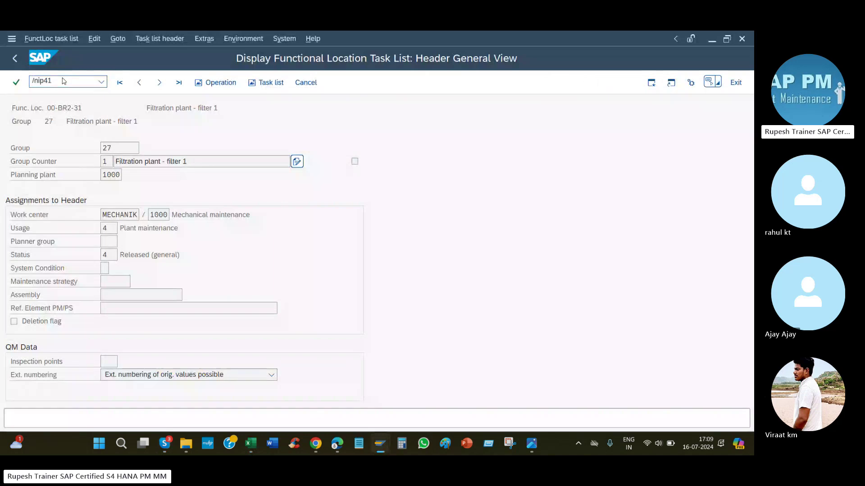
key(Return)
click(194, 148)
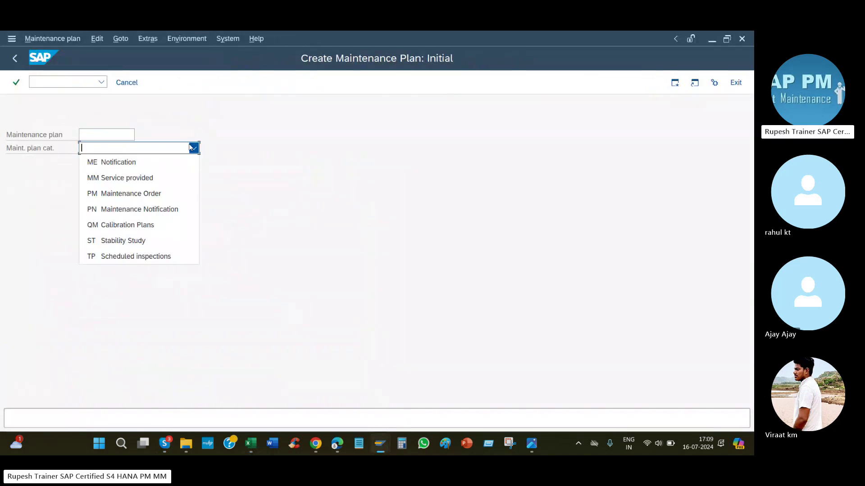
click(144, 194)
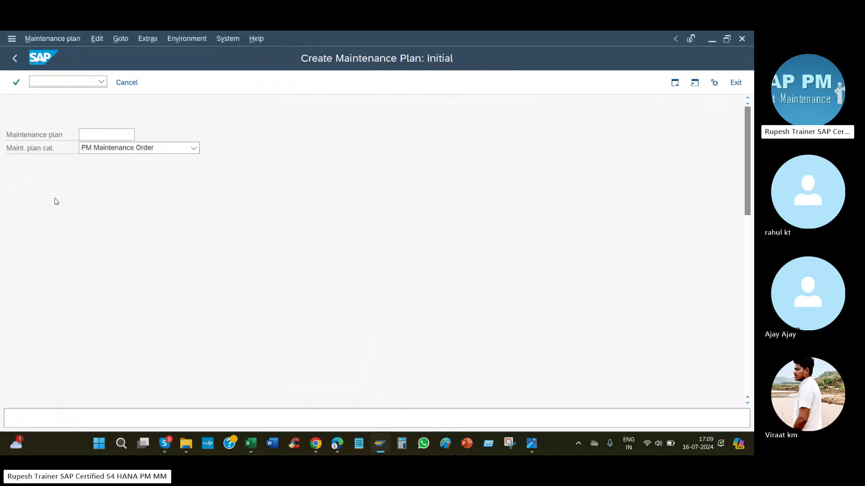
key(Return)
Step: Name the maintenance plan "Motor Quaterly mainte" and set its cycle to 3 MON
click(212, 122)
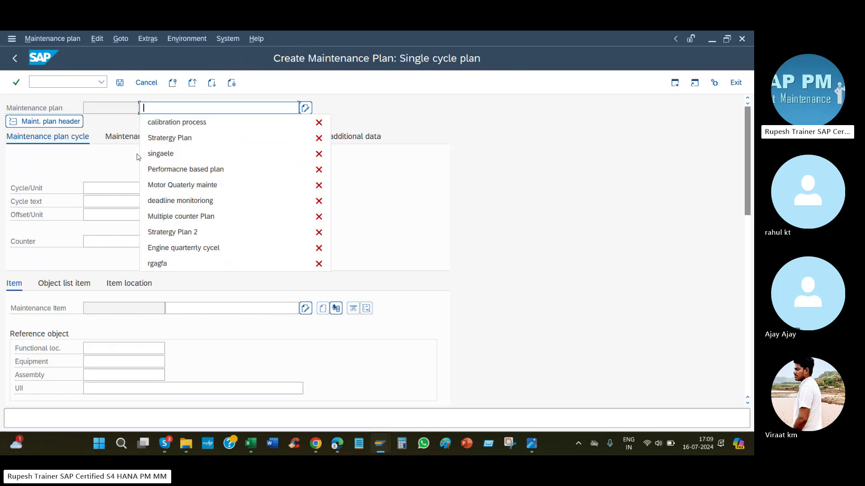
click(149, 185)
click(149, 192)
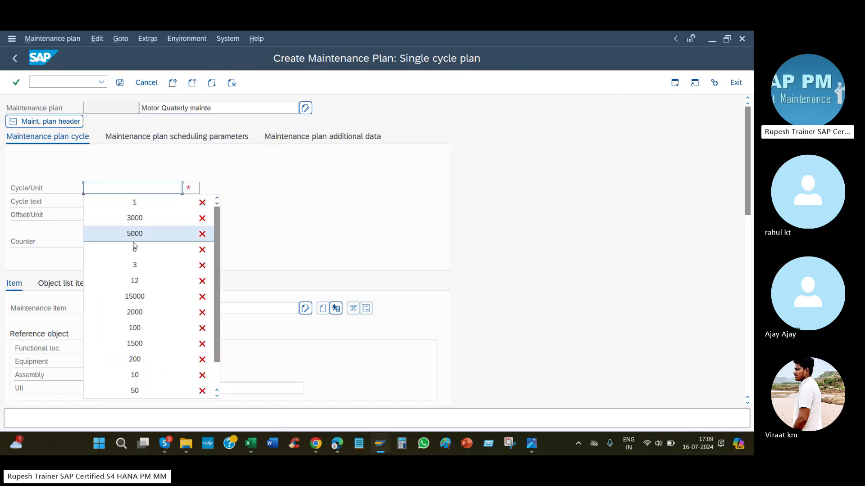
click(142, 265)
click(191, 188)
click(200, 201)
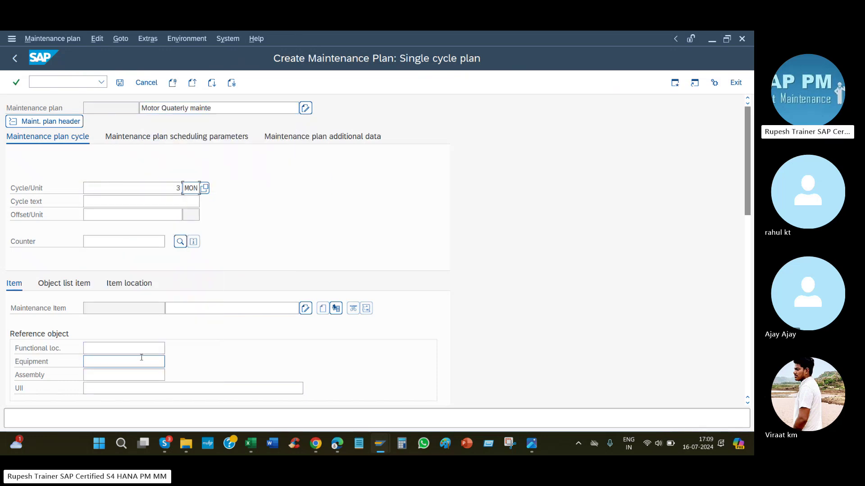
Step: Try equipment numbers 217100019, 10008192 and 10008295 as the plan's reference object
click(139, 360)
click(123, 160)
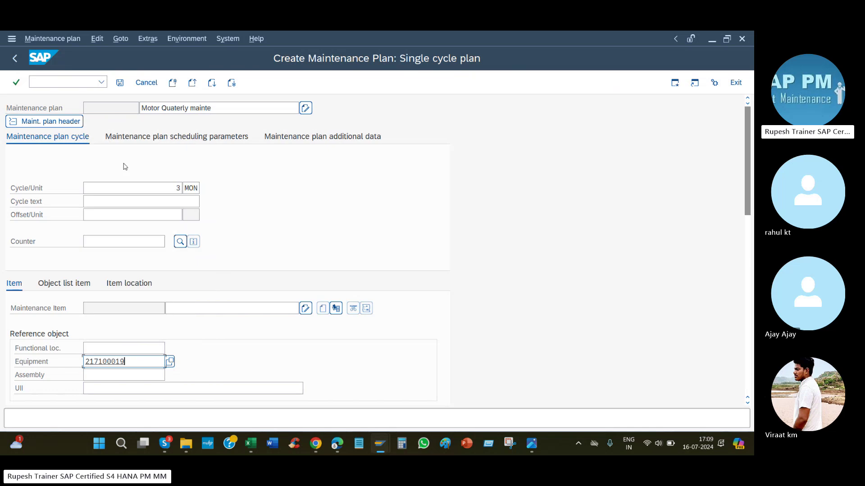
key(Return)
double_click(123, 360)
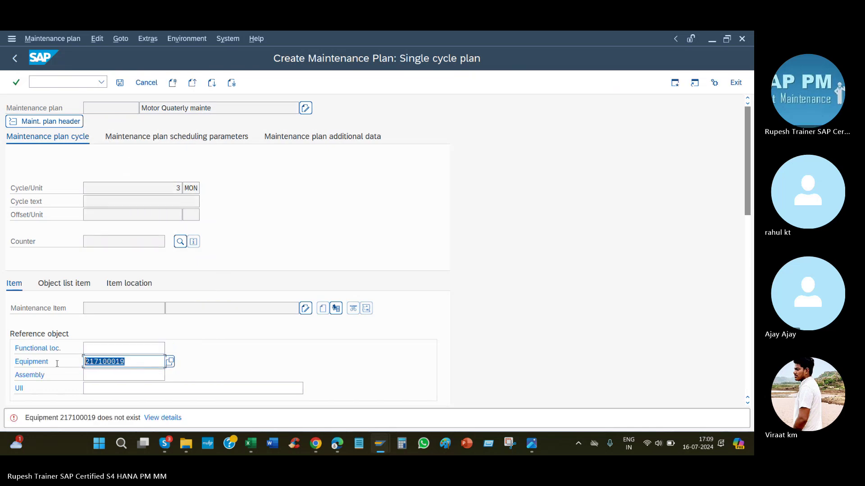
click(127, 330)
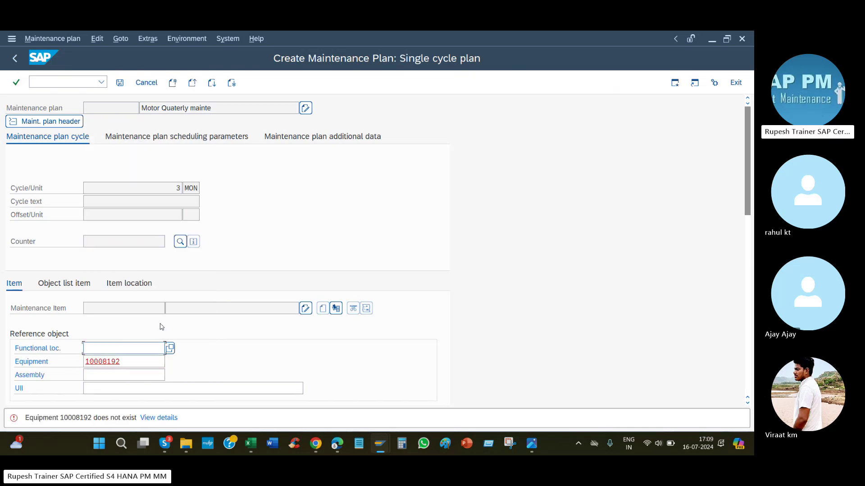
key(BackSpace)
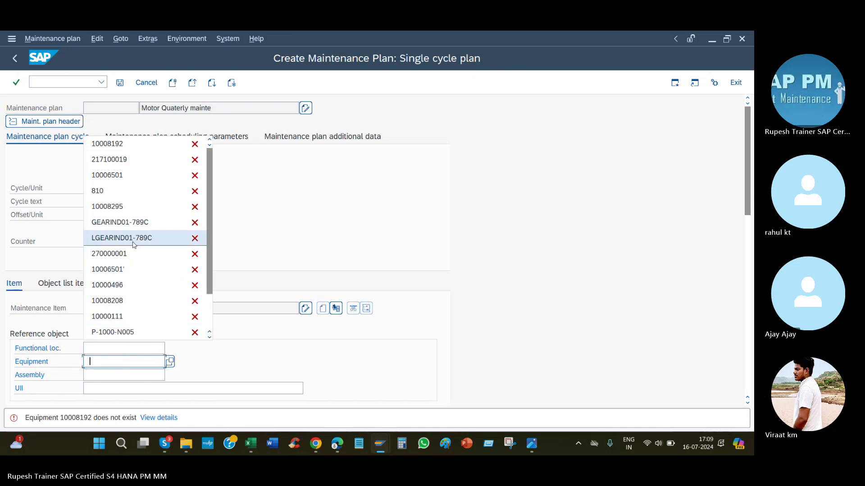
click(130, 206)
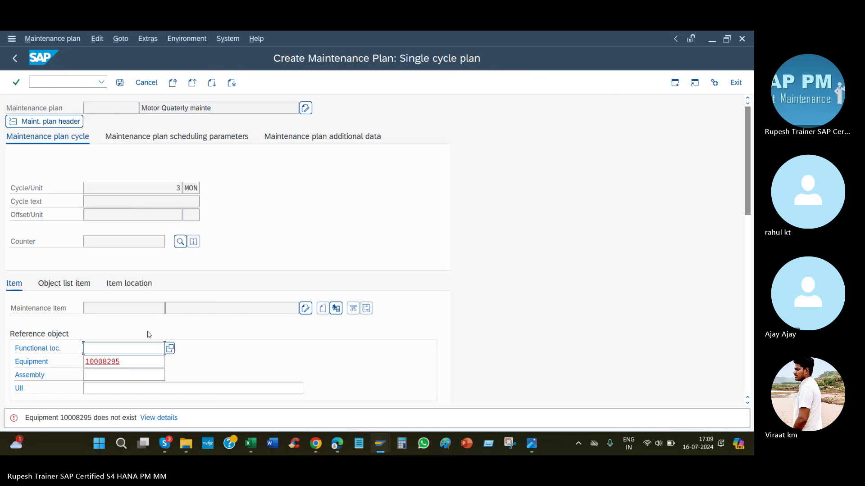
Step: Search the equipment by category m and assign equipment 10000959 as the reference object
key(Return)
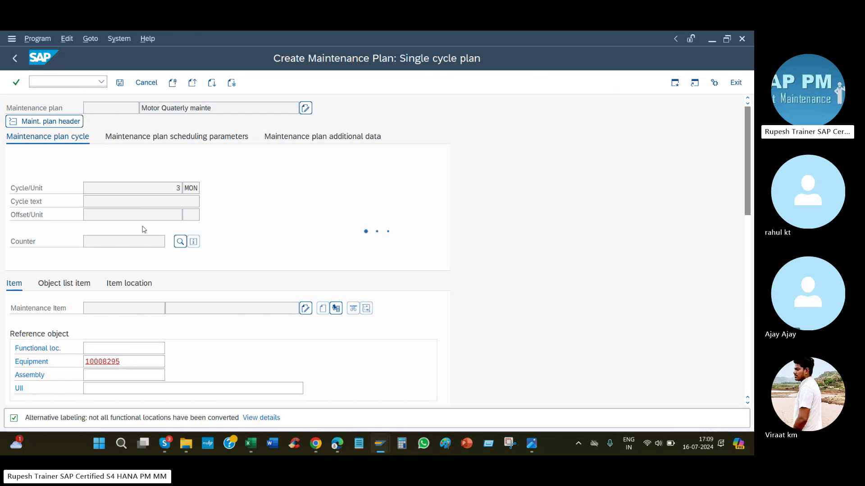
scroll(94, 319, down, 3)
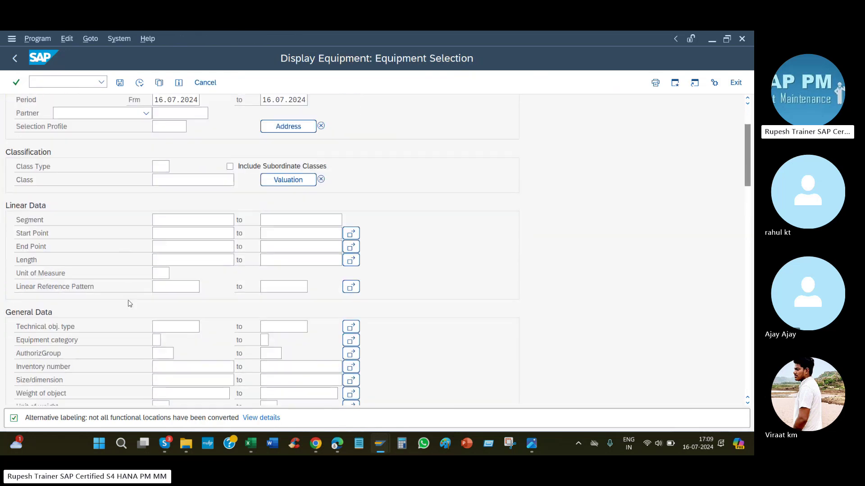
click(157, 341)
click(163, 355)
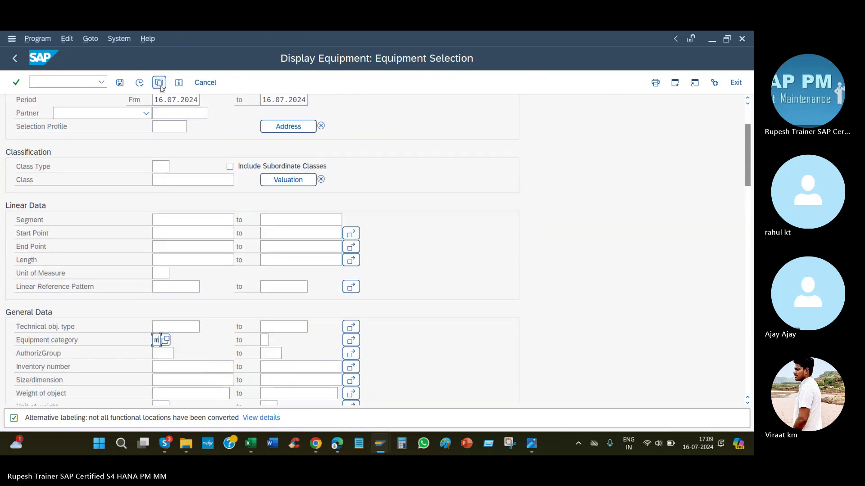
click(139, 83)
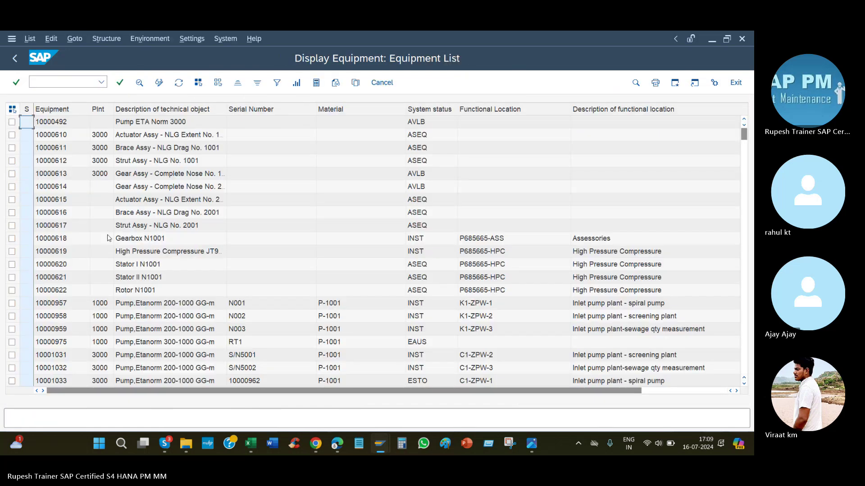
double_click(51, 329)
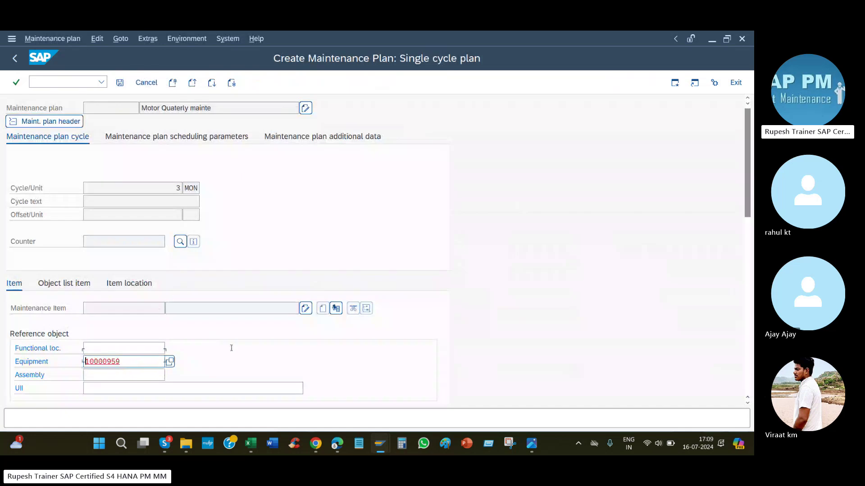
Step: In the plan's scheduling parameters, set the call horizon to 100 % and the scheduling period to 1 yr
scroll(231, 348, down, 3)
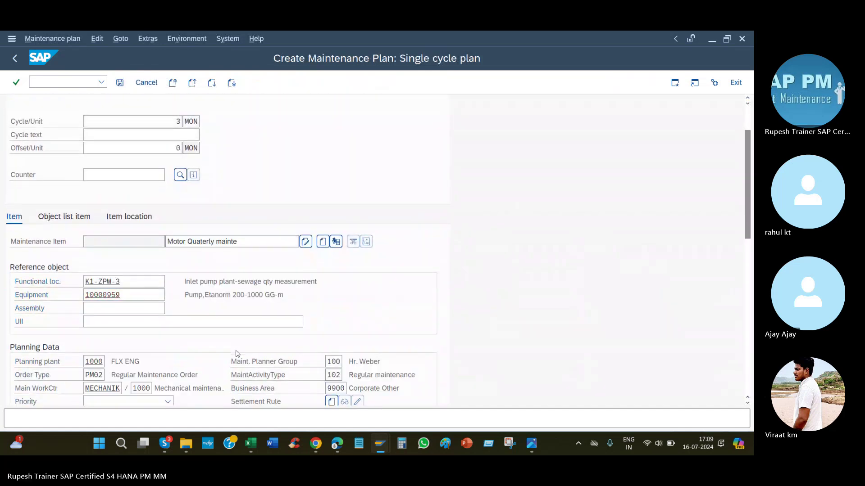
scroll(231, 267, down, 2)
scroll(231, 267, up, 5)
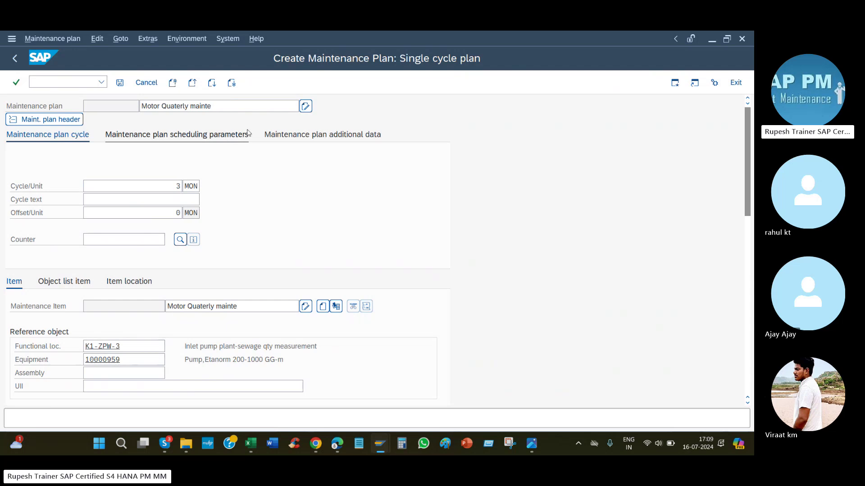
click(247, 134)
click(273, 174)
text(100)
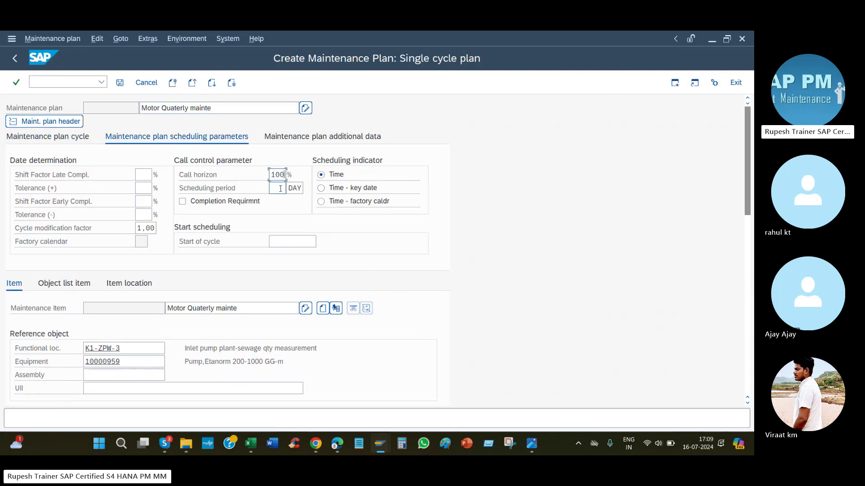
click(284, 189)
text(1)
key(Tab)
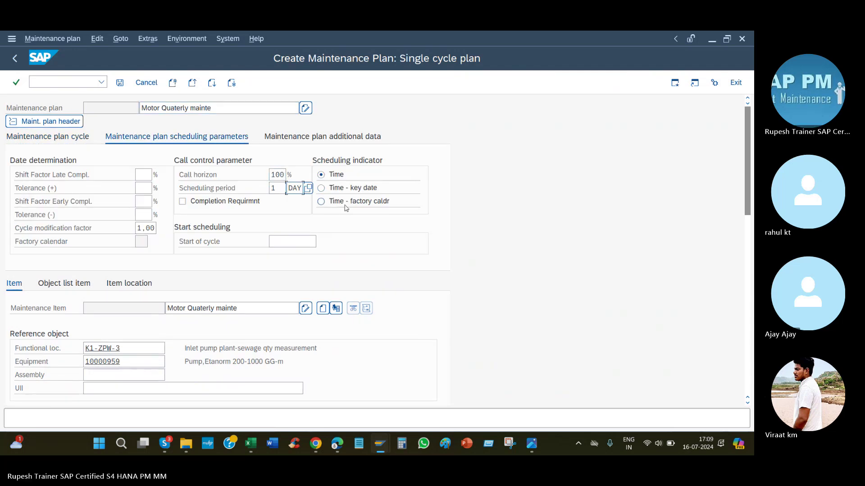
text(Y)
key(Return)
Step: Find the task lists created on 16.07.2024 and assign "hero erve task list", group 104 counter 2, to the maintenance item
scroll(389, 373, down, 3)
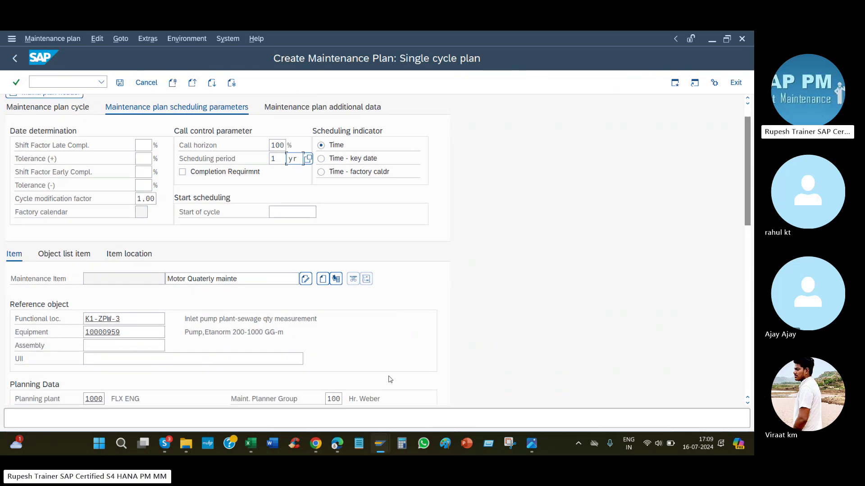
scroll(389, 377, down, 2)
scroll(108, 355, down, 2)
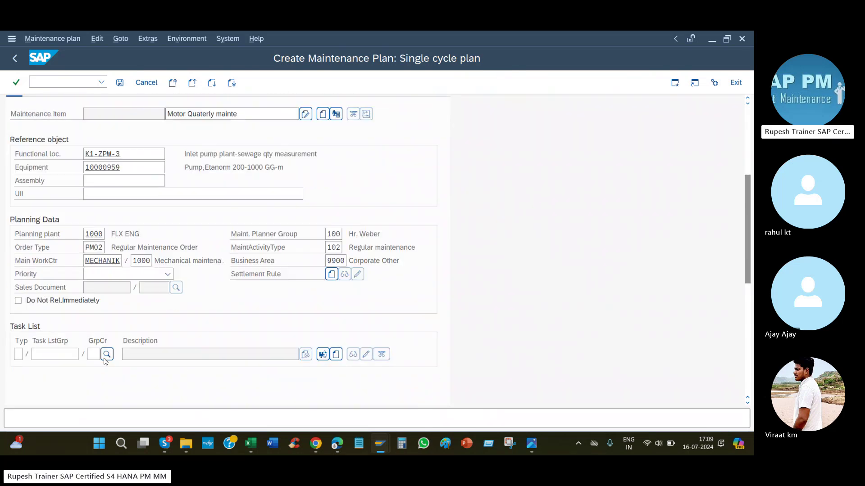
click(107, 355)
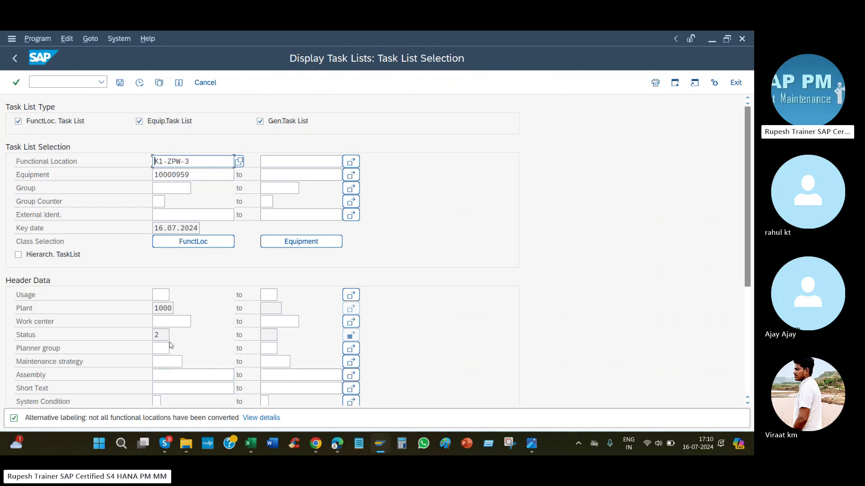
scroll(111, 354, down, 5)
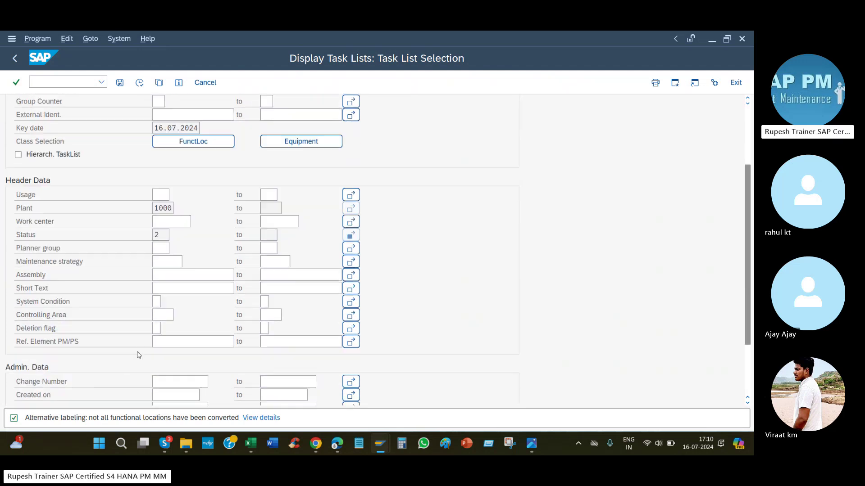
click(189, 368)
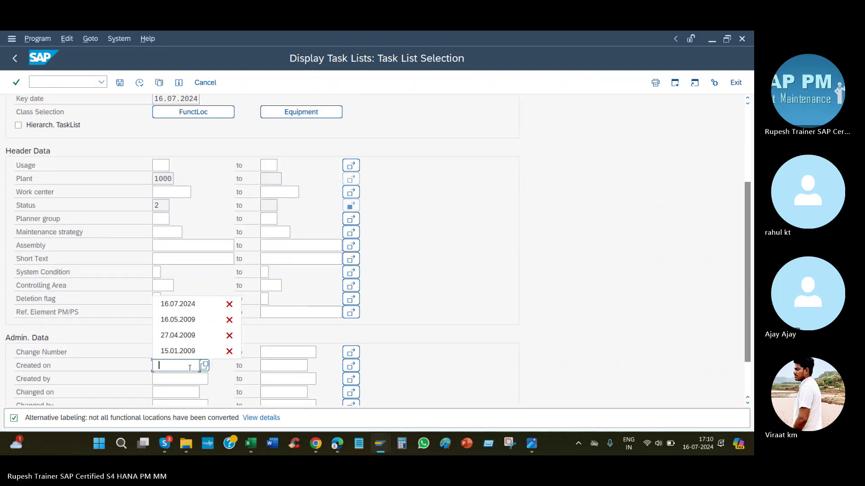
click(183, 299)
click(139, 83)
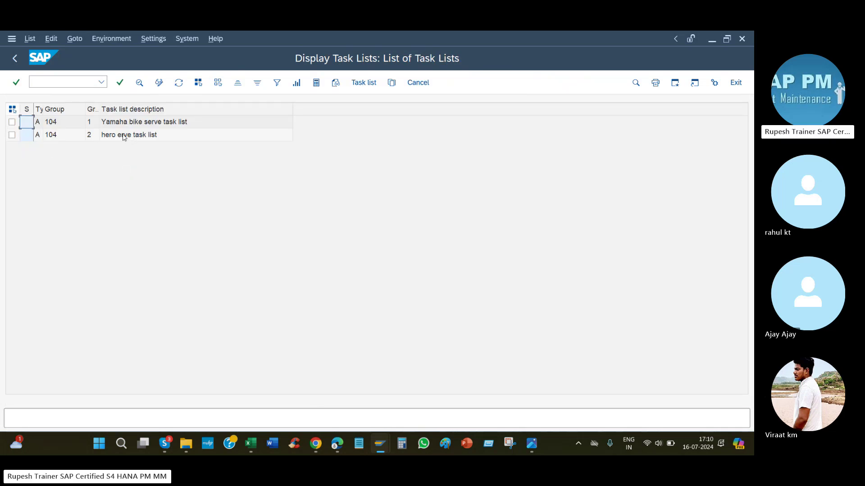
double_click(124, 135)
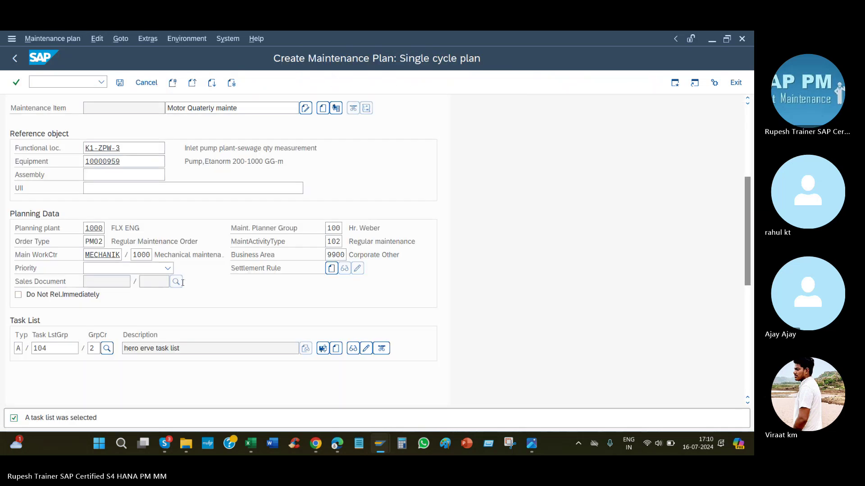
drag(180, 348, 123, 349)
Step: Start saving the maintenance plan, opening its cycle start date dialog
scroll(194, 227, up, 3)
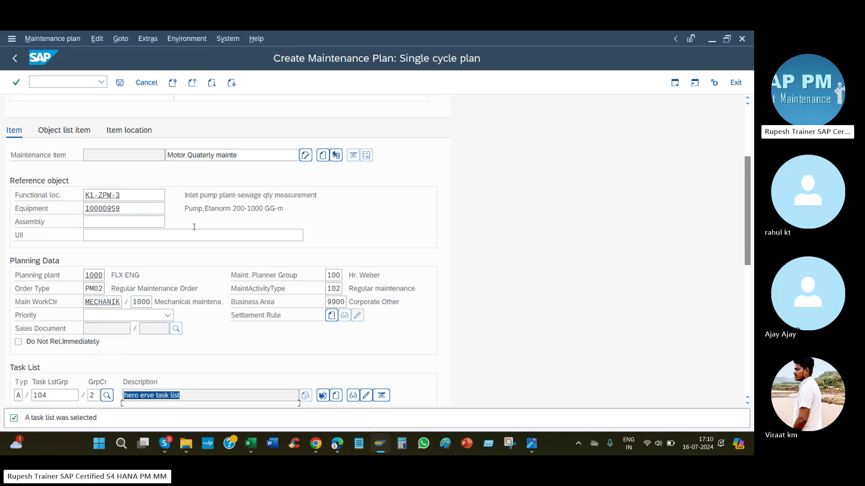
scroll(194, 227, up, 6)
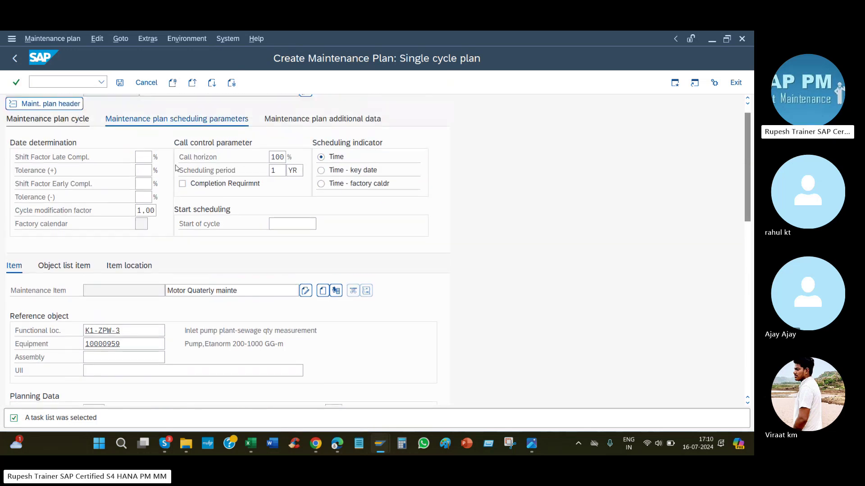
click(120, 82)
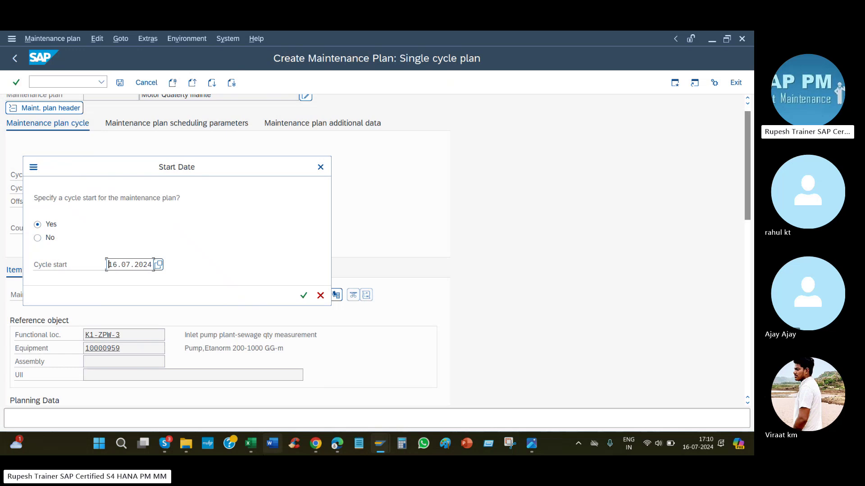
Step: Switch to the Excel notes and enter "Preventive" in cell B1174, above "To avoid break down and failure"
click(251, 443)
scroll(186, 258, up, 10)
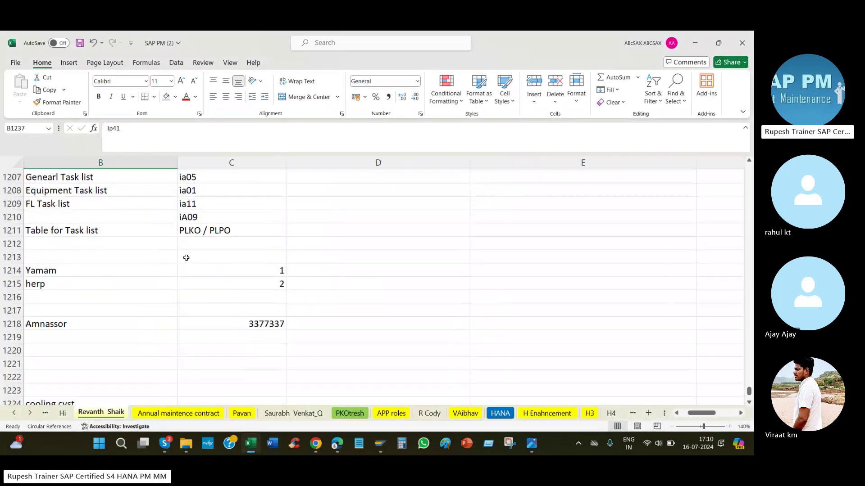
scroll(136, 243, up, 9)
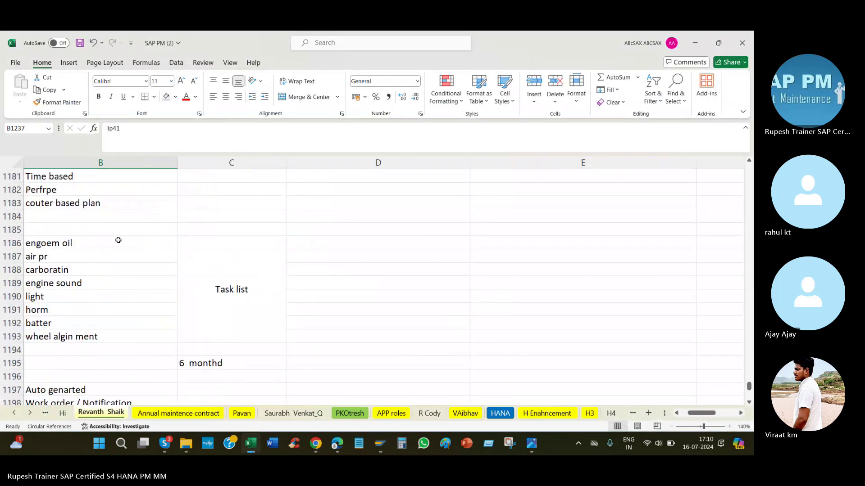
click(101, 295)
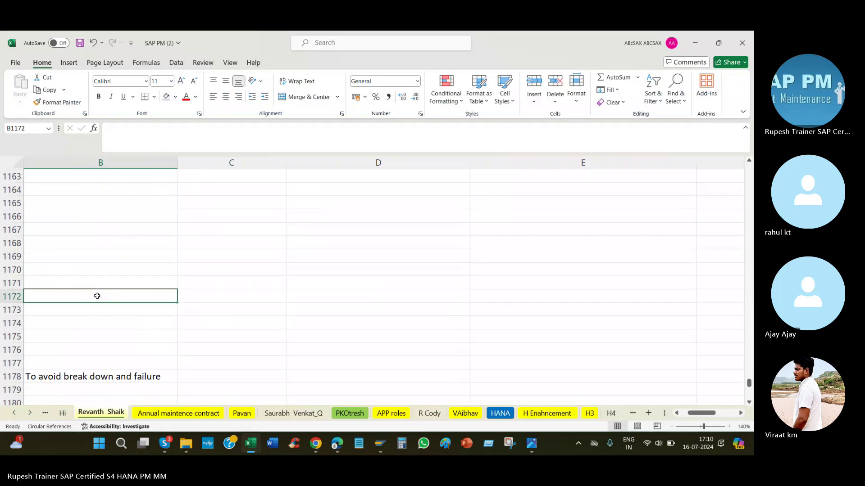
key(Left)
click(192, 321)
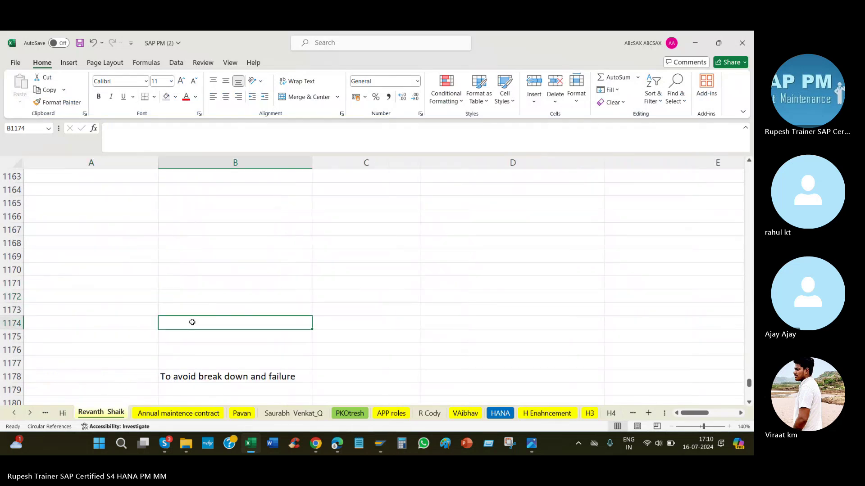
text(Prevenit)
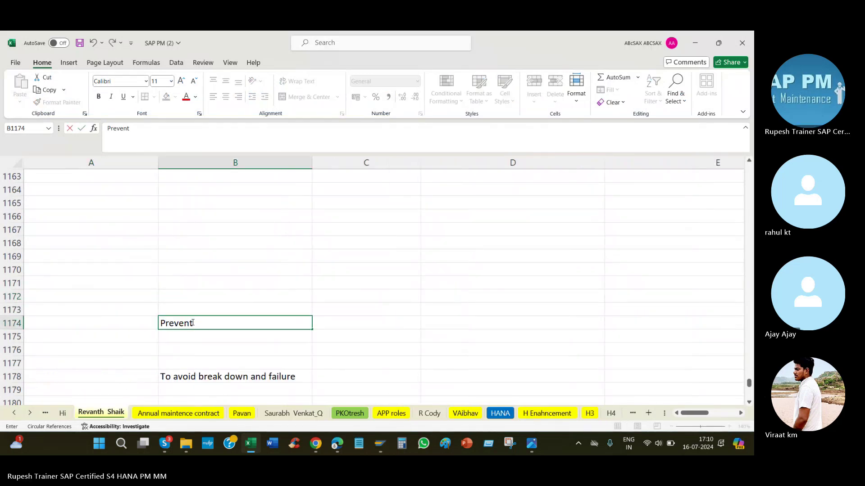
text(ve)
key(Tab)
Step: Enter the note "Dates are very very crtical" in cell C1174 beside "Preventive"
text(Dat)
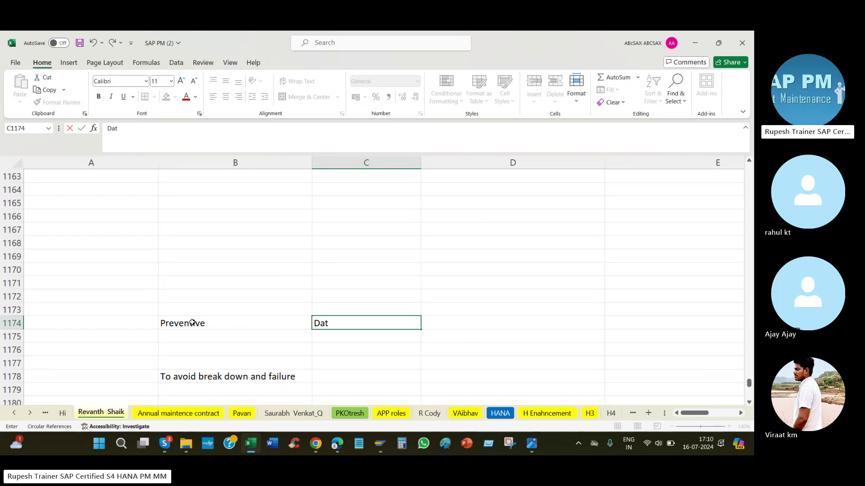
text(es are veru veru)
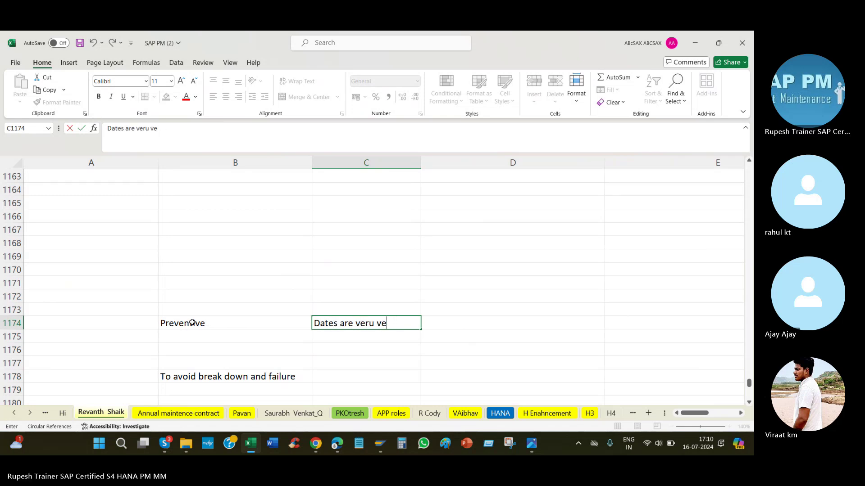
key(BackSpace)
key(BackSpace)
key(BackSpace)
key(BackSpace)
key(BackSpace)
key(BackSpace)
text(iti)
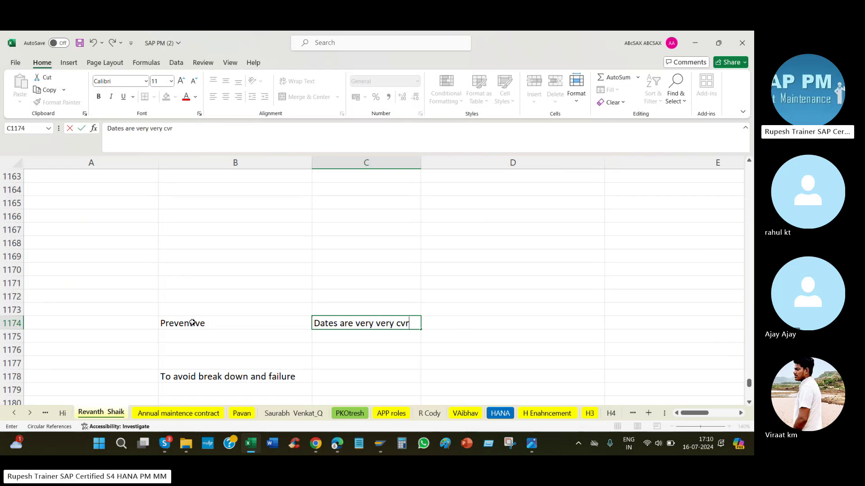
key(BackSpace)
text(rtical)
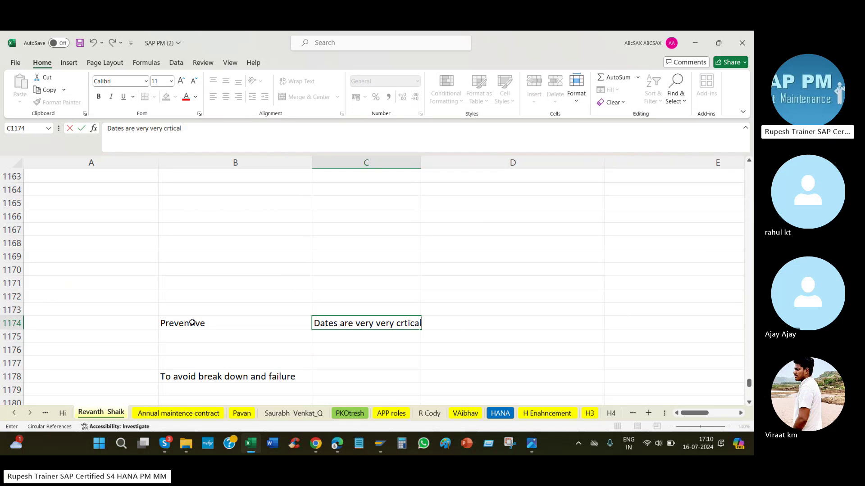
key(Return)
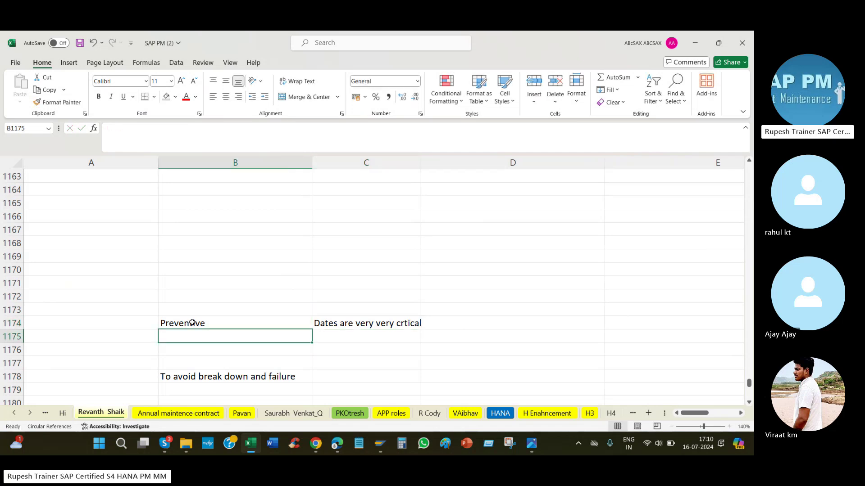
Step: Add the note "Meaurement docuetm" in cell C1175
key(Right)
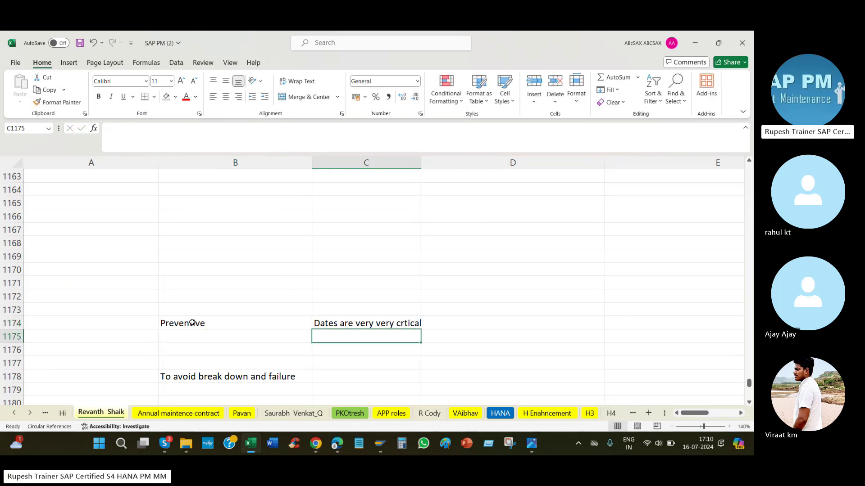
text(Meauremen)
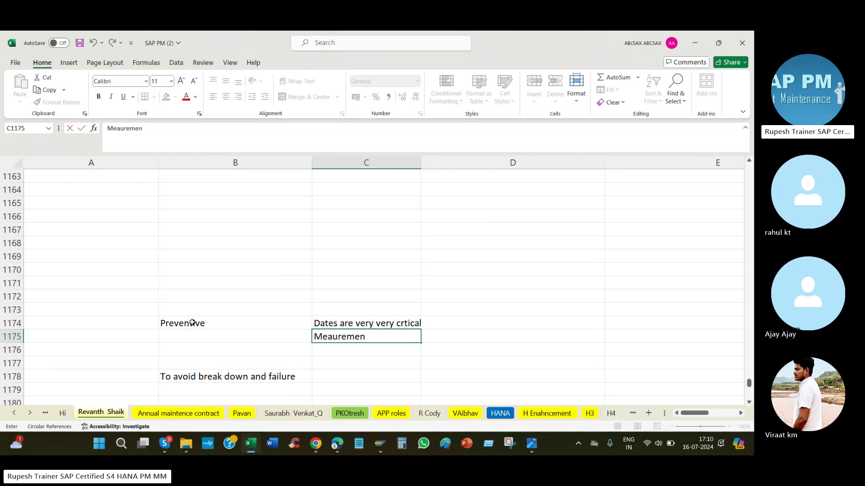
text(t docuetm)
key(Return)
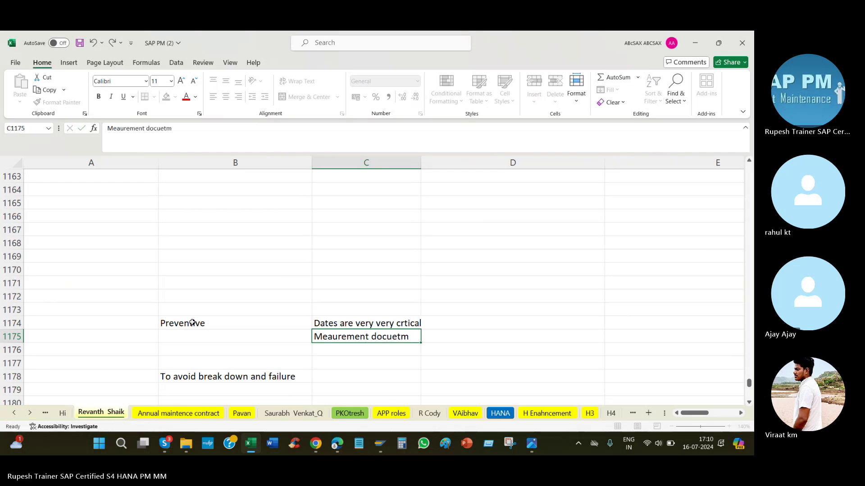
Step: Compare the Excel notes on preventive dates and measurement documents with the cycle start date in the SAP dialog
click(338, 326)
click(342, 337)
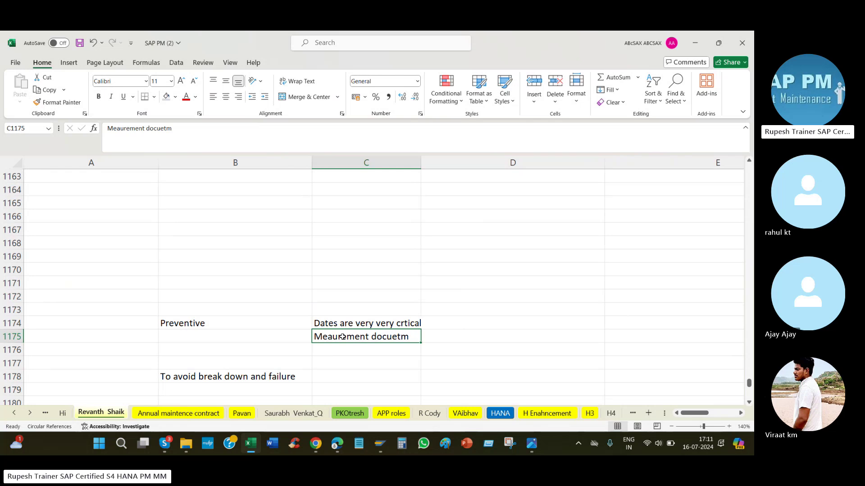
key(alt+Tab)
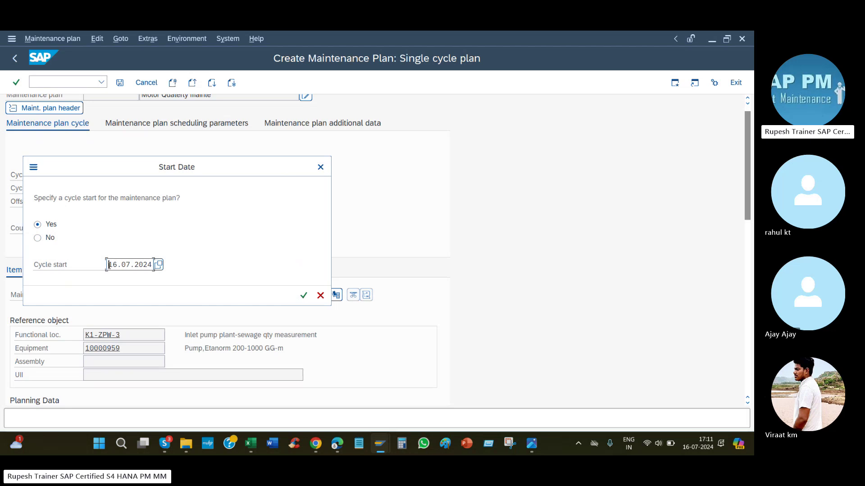
drag(126, 265, 201, 276)
key(alt+Tab)
click(241, 323)
click(383, 324)
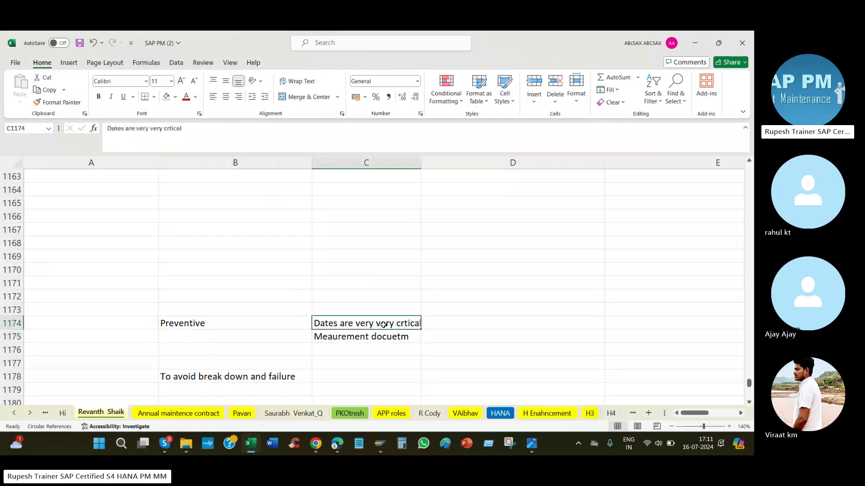
click(363, 342)
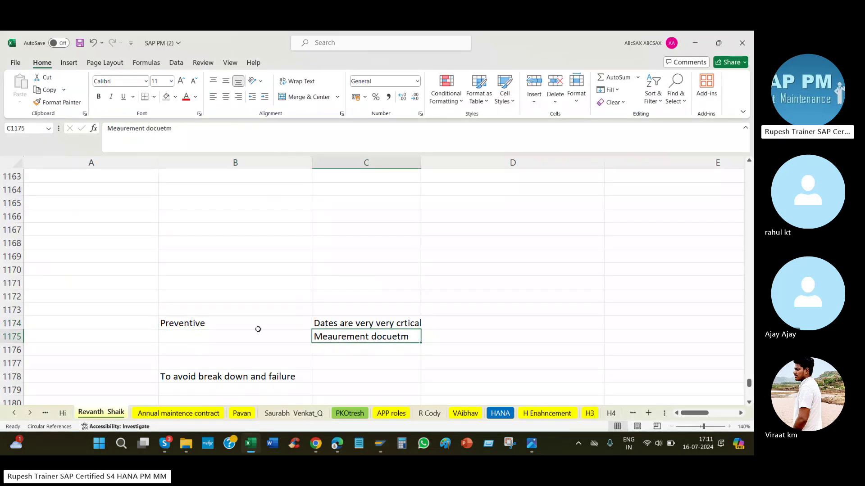
click(333, 324)
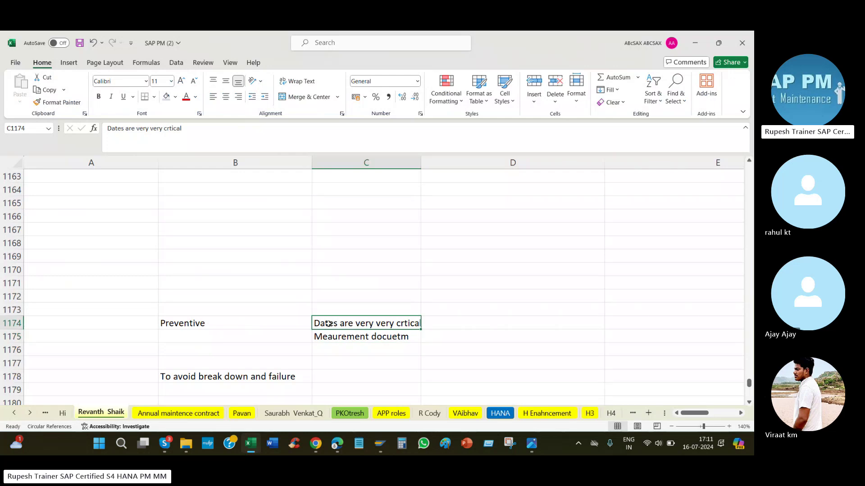
click(182, 324)
Step: Switch to SAP, accept the cycle start 16.07.2024 to save the plan, and open maintenance plan 342 for scheduling
key(alt+Tab)
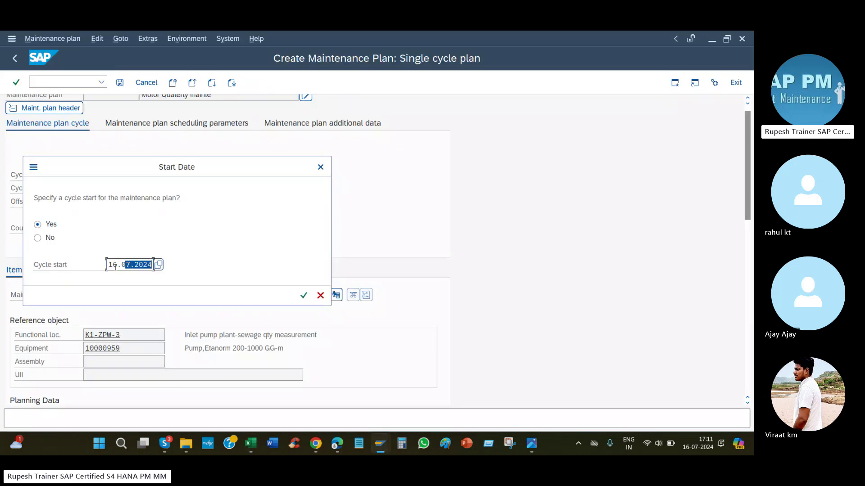
click(303, 296)
click(53, 38)
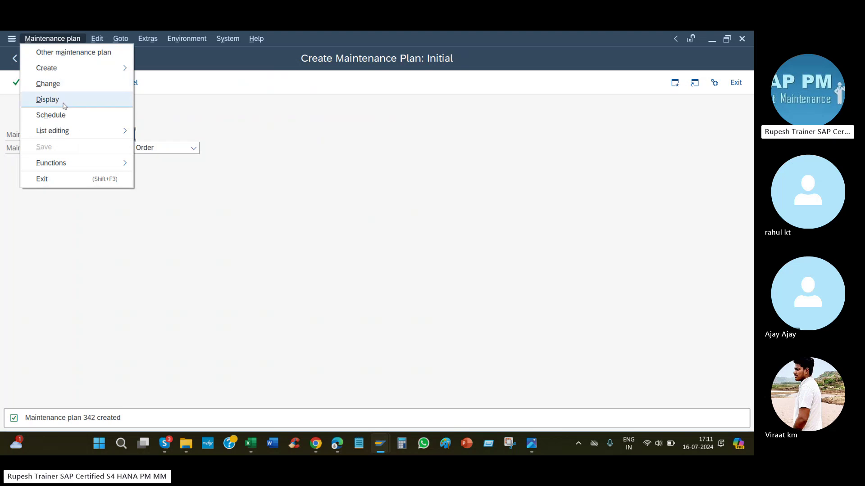
click(66, 118)
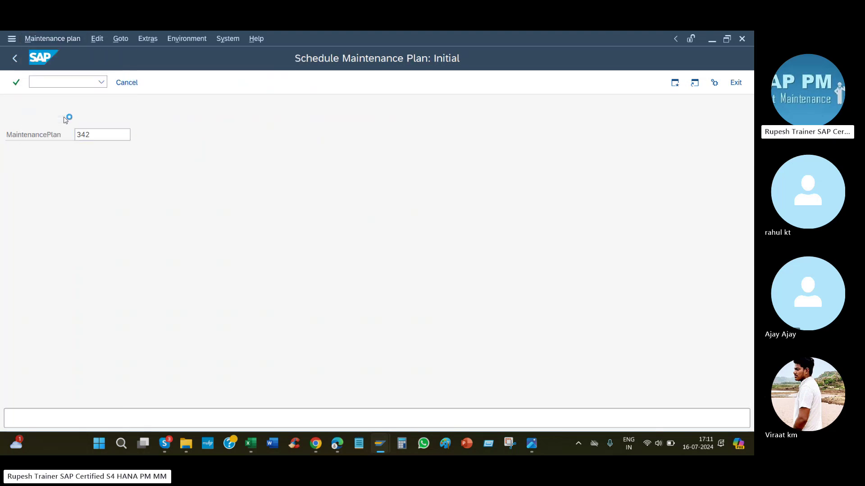
key(Return)
Step: Start the plan's scheduling, release the first scheduled call, and save the schedule
click(143, 83)
key(Return)
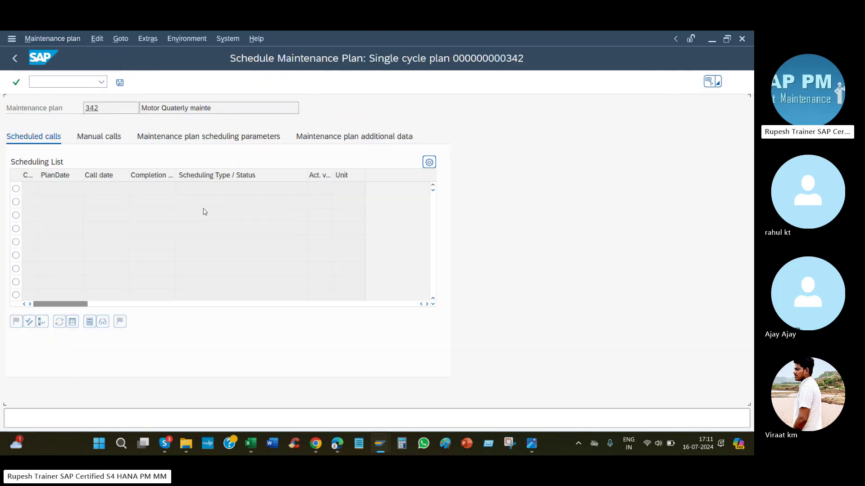
click(16, 188)
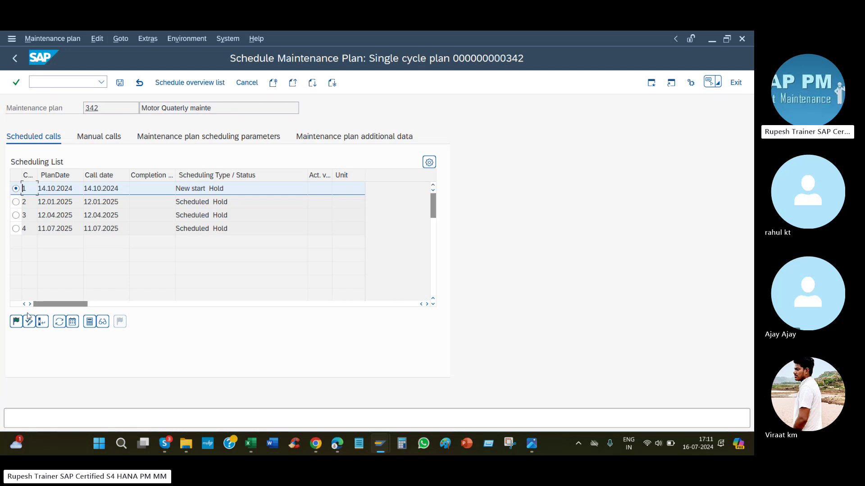
click(15, 322)
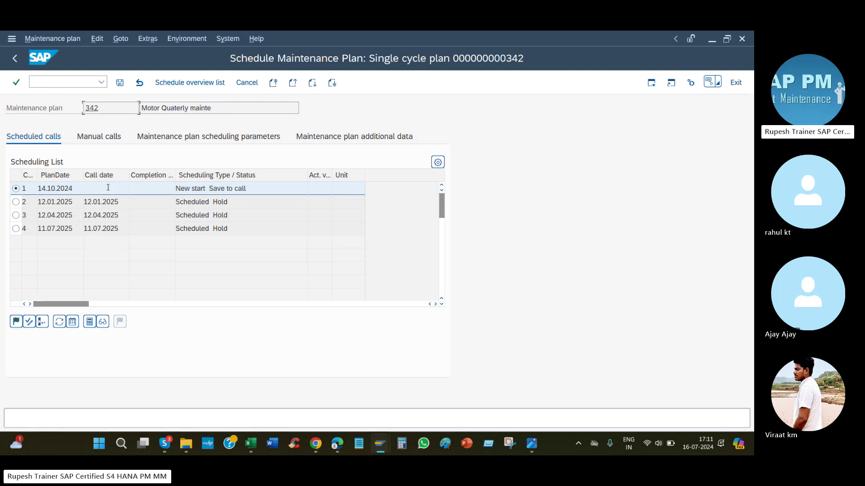
click(120, 83)
Step: Reopen maintenance plan 342 in scheduling and display the maintenance order generated for call 1
key(Return)
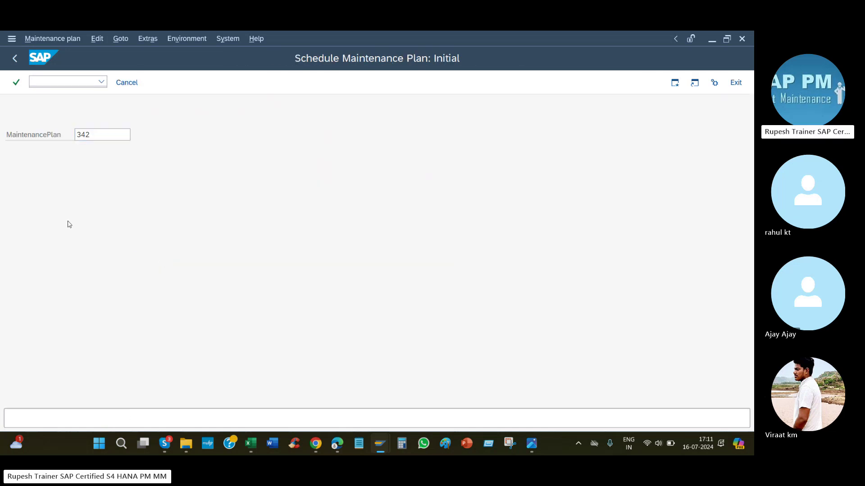
click(15, 190)
click(103, 322)
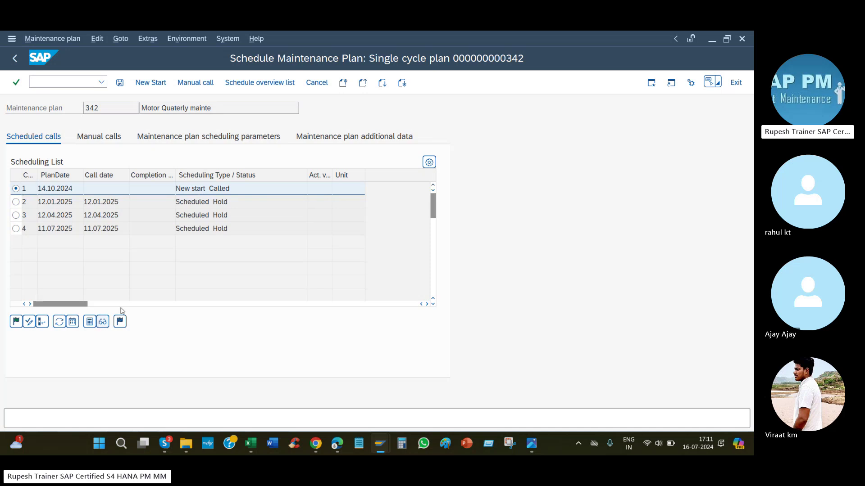
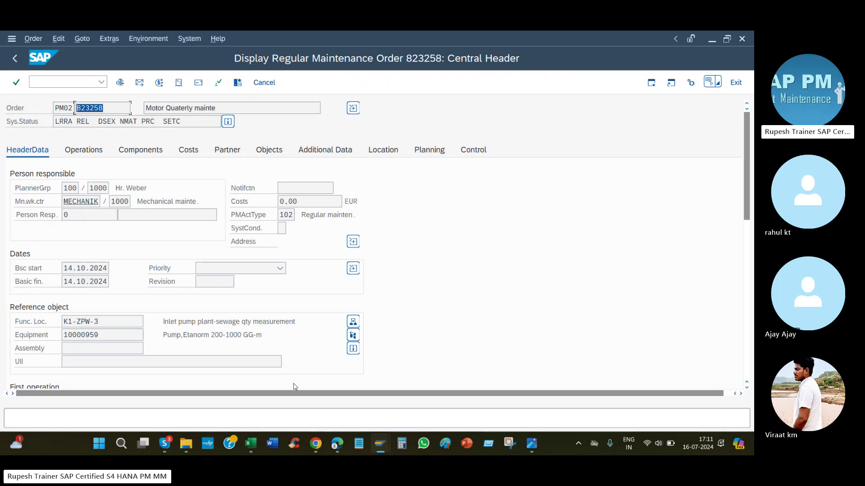
Step: Switch to Excel and review the preventive maintenance process notes on task lists, maintenance plans, and IP10 or ip30 scheduling
click(251, 445)
scroll(392, 255, up, 10)
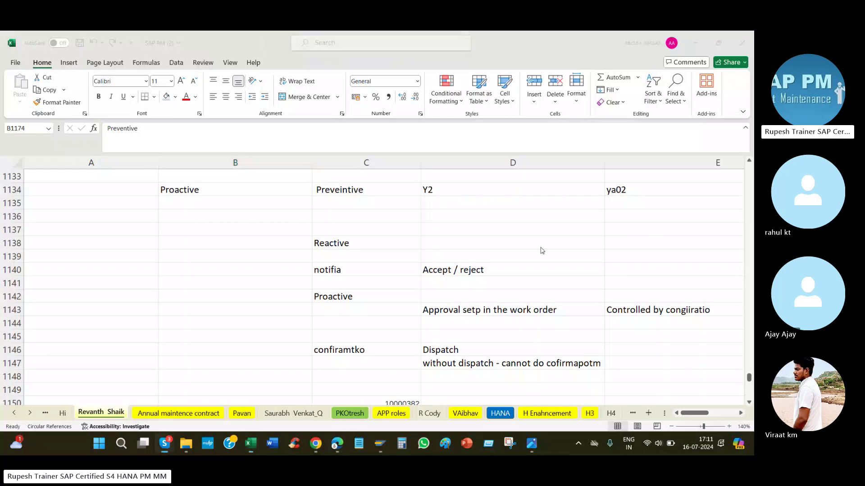
scroll(581, 284, down, 16)
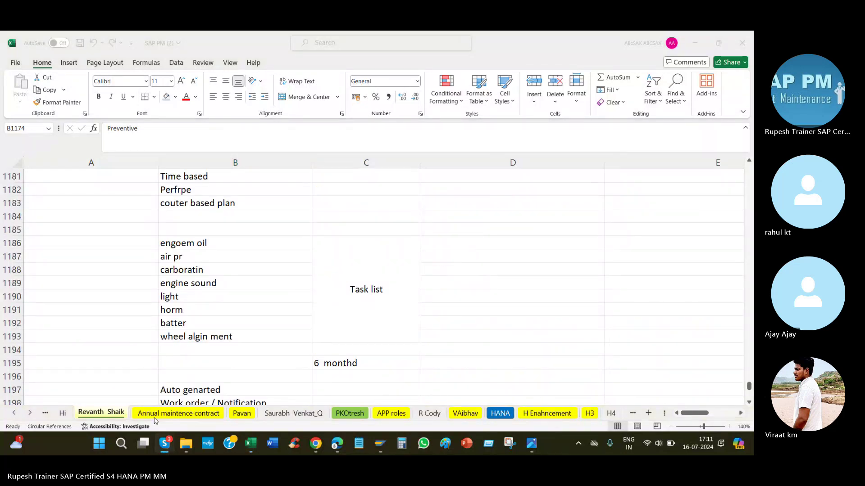
scroll(334, 302, down, 3)
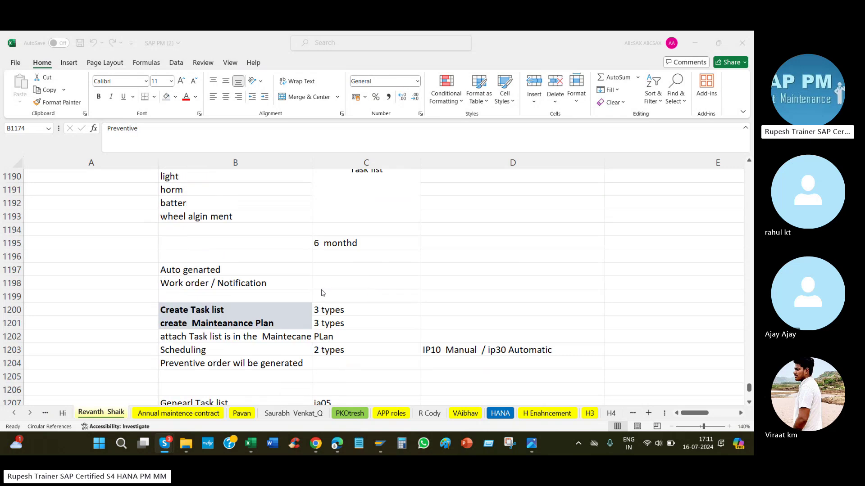
scroll(341, 303, down, 4)
click(441, 190)
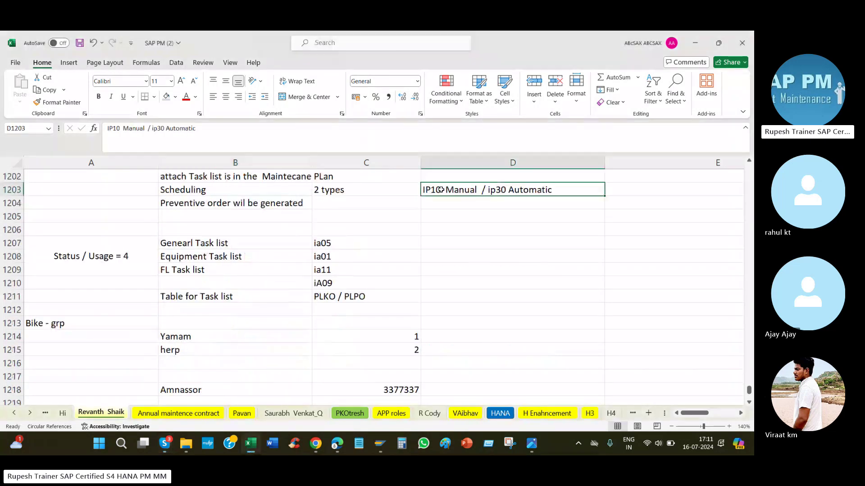
key(Left)
key(Left)
click(562, 191)
scroll(254, 192, up, 1)
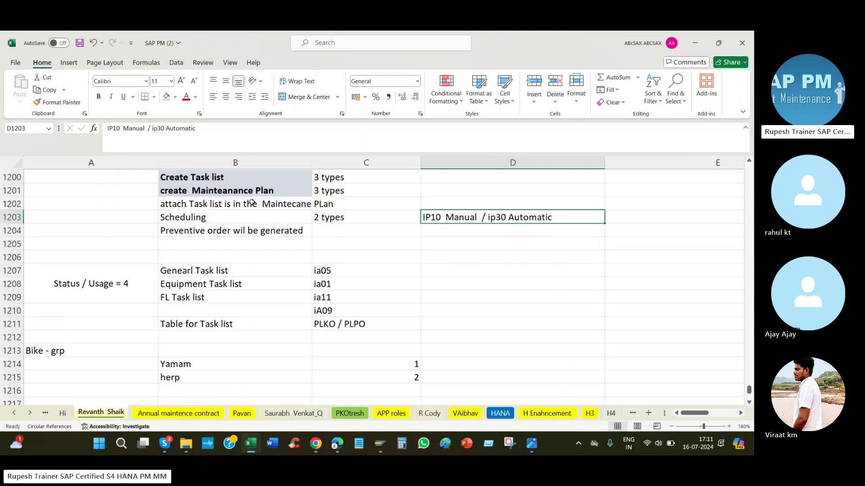
click(214, 205)
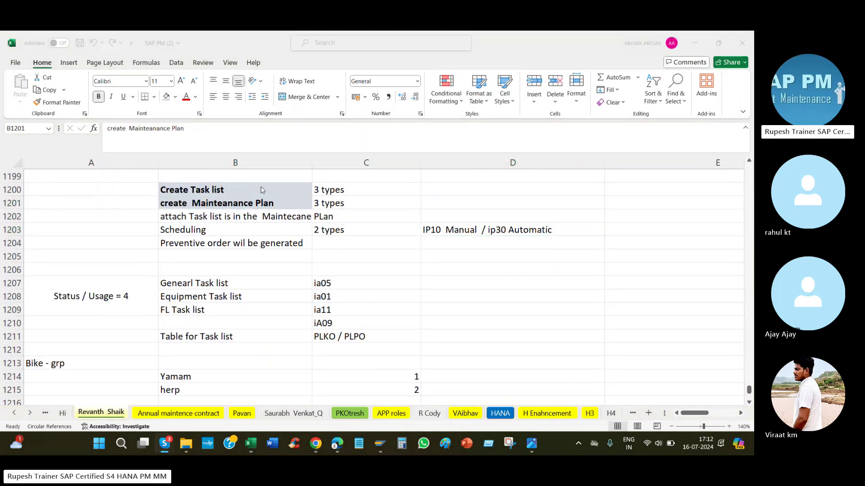
Step: Switch back to SAP and check the generating maintenance plan in the order's planning data
key(alt+Tab)
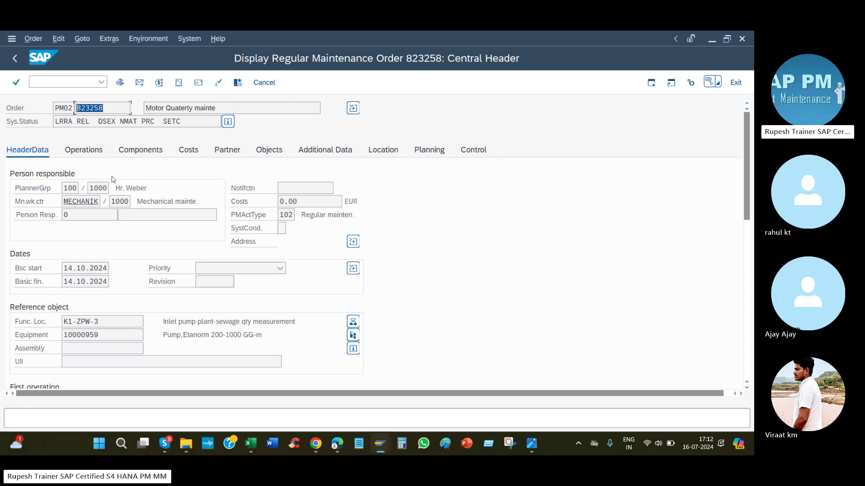
click(434, 153)
click(109, 189)
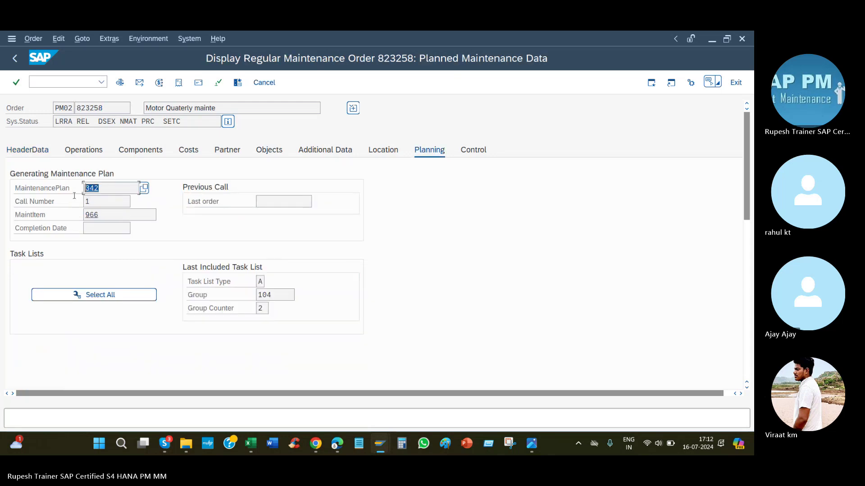
Step: Check the maintenance item in the order's planning data and display the order's administrative data and parameters
key(Tab)
key(Tab)
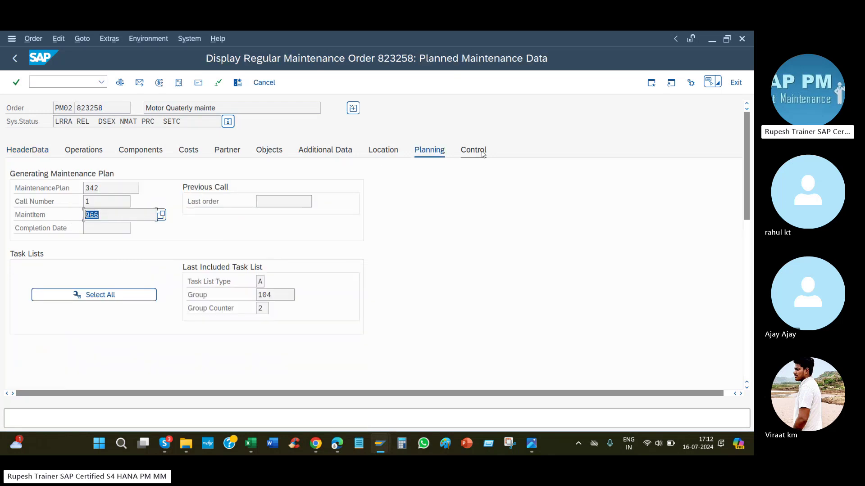
click(474, 151)
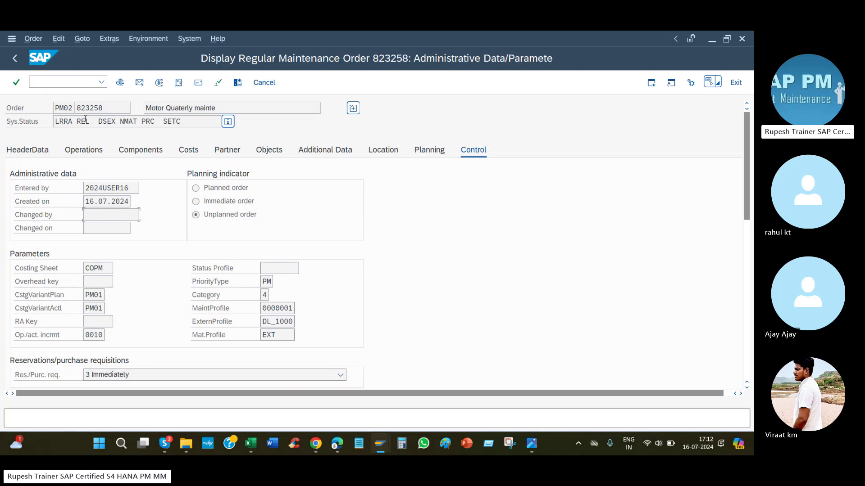
Step: Display the available order types for the order's type and look through them for the PM maintenance order types
click(55, 107)
click(188, 149)
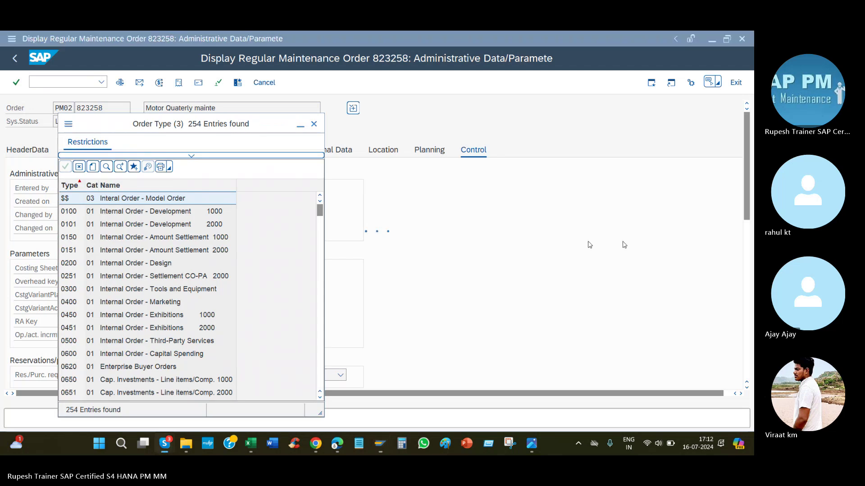
scroll(201, 308, down, 5)
scroll(201, 309, down, 20)
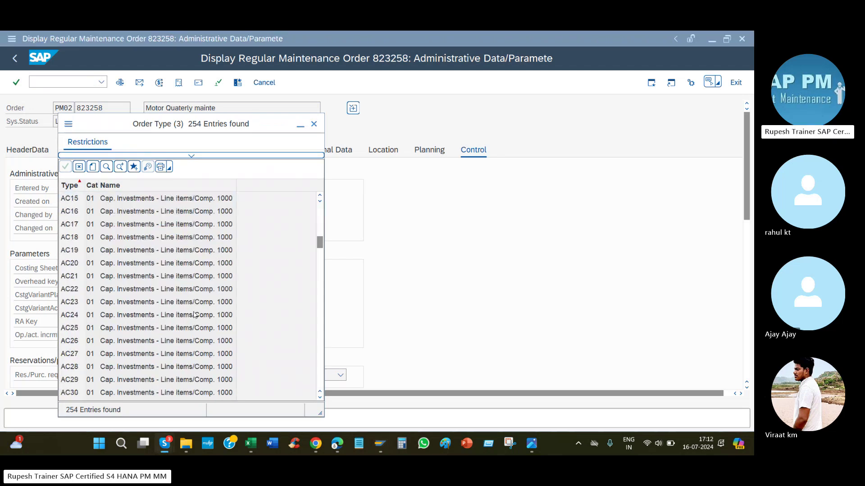
scroll(182, 315, down, 10)
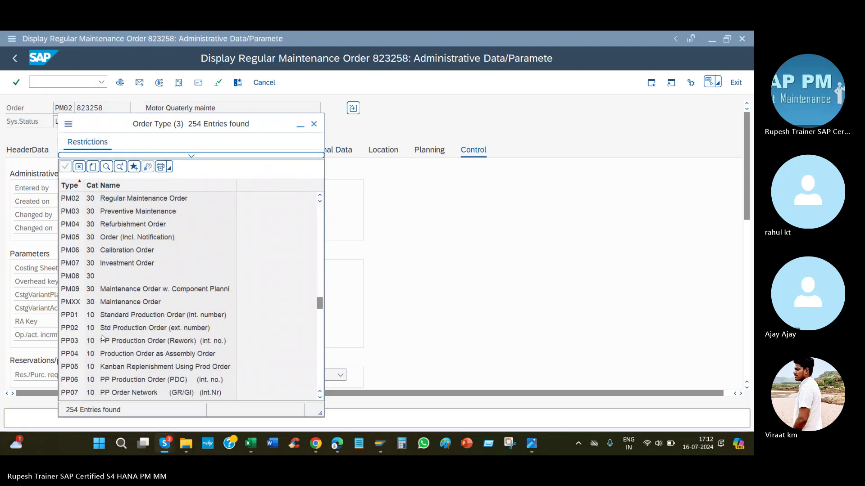
scroll(103, 337, down, 10)
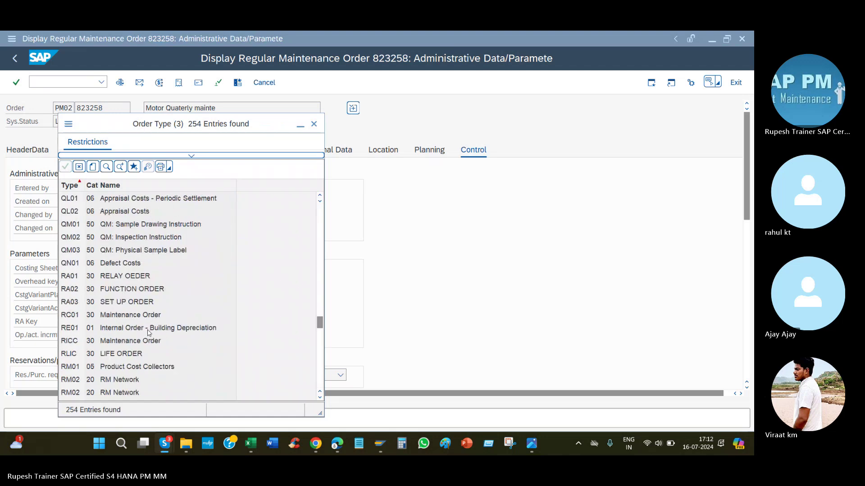
scroll(148, 332, down, 15)
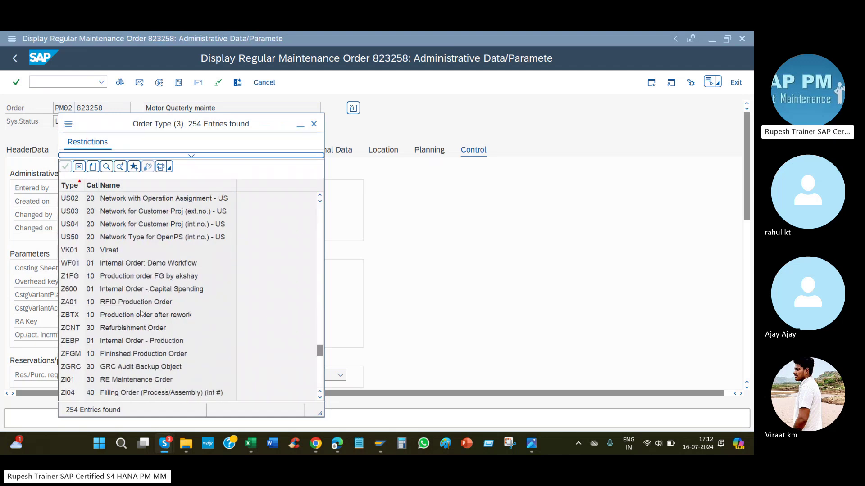
scroll(141, 313, down, 15)
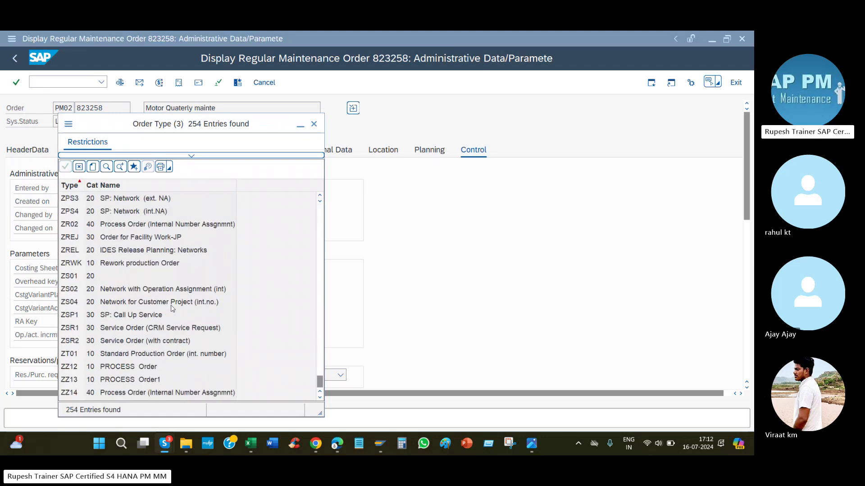
scroll(169, 310, up, 20)
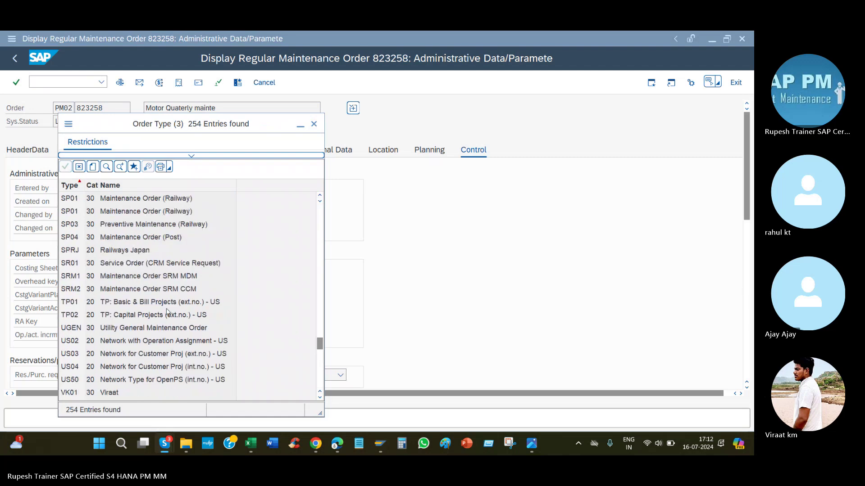
scroll(167, 311, up, 12)
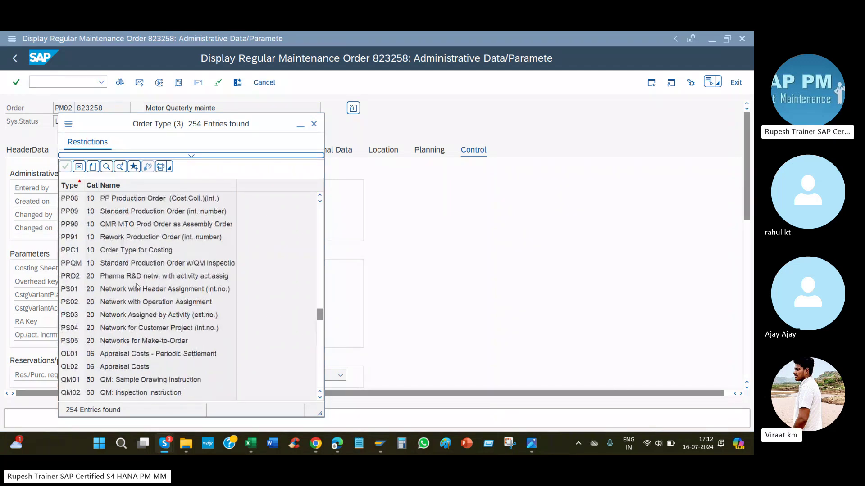
scroll(122, 254, up, 5)
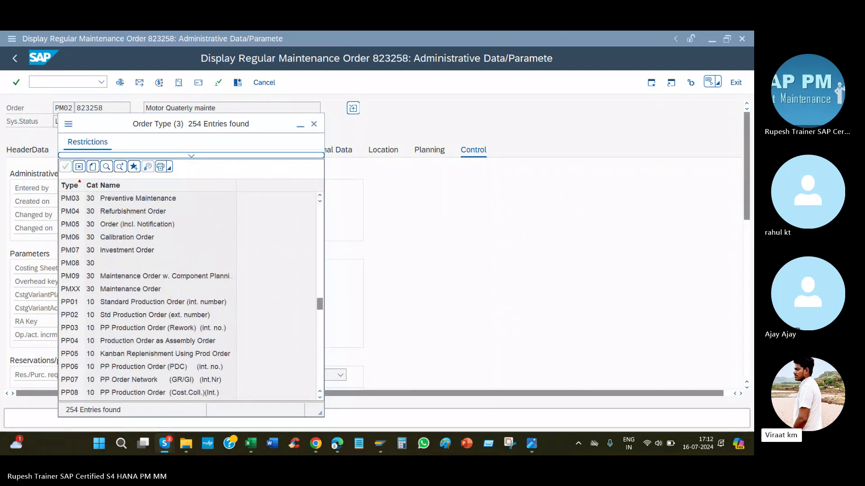
Step: Locate order type PM02 Regular Maintenance Order among the available types, close the list, and switch to the Skype call
click(162, 447)
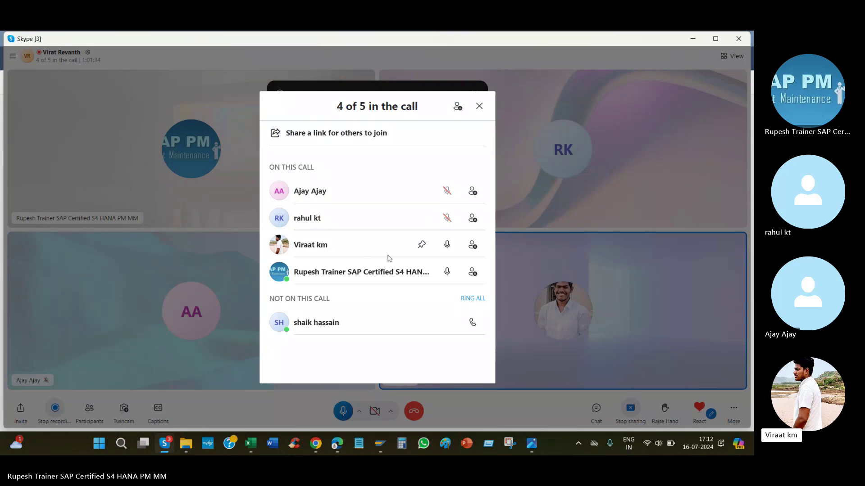
key(alt+Tab)
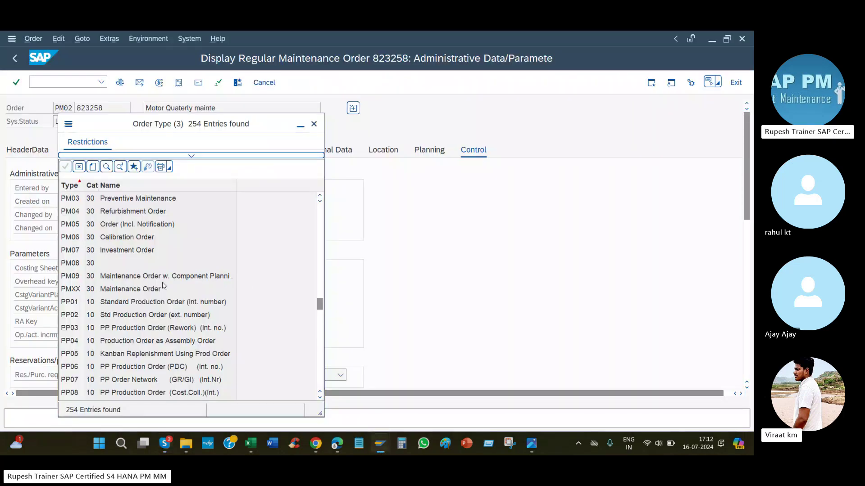
scroll(117, 249, up, 1)
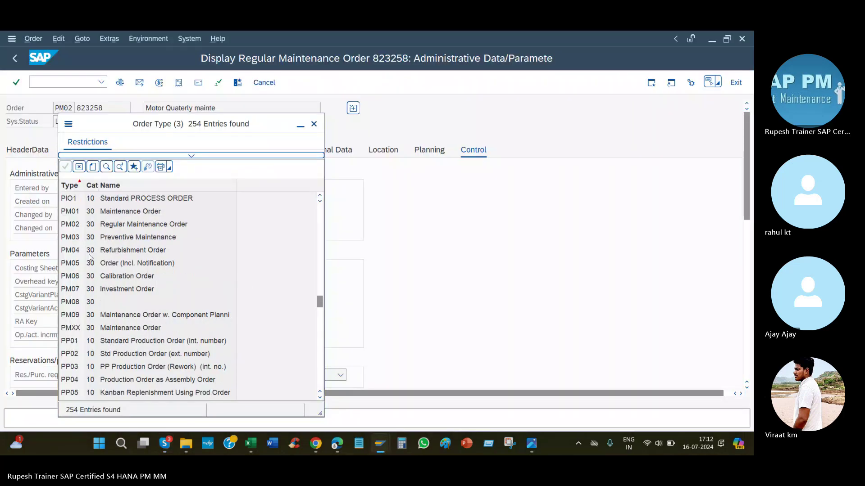
click(225, 224)
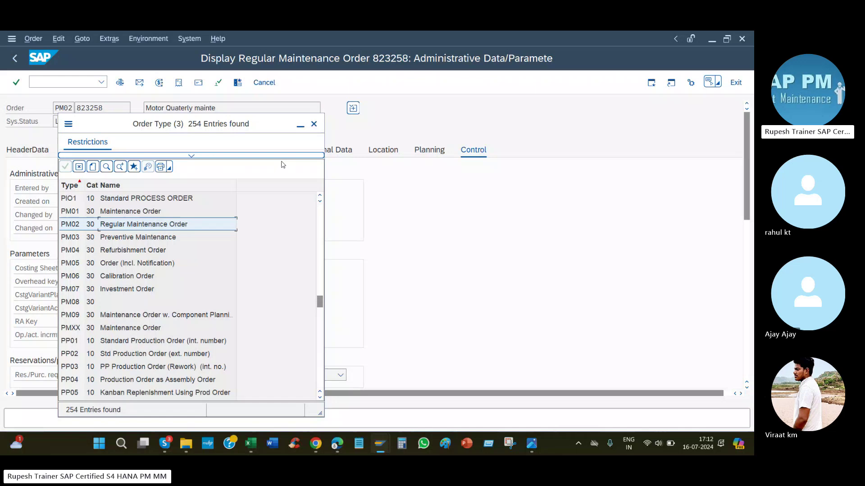
click(314, 124)
key(alt+Tab)
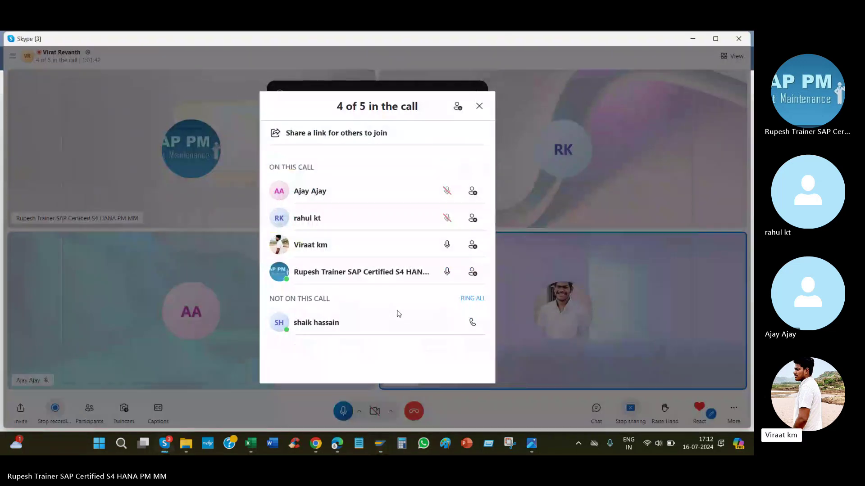